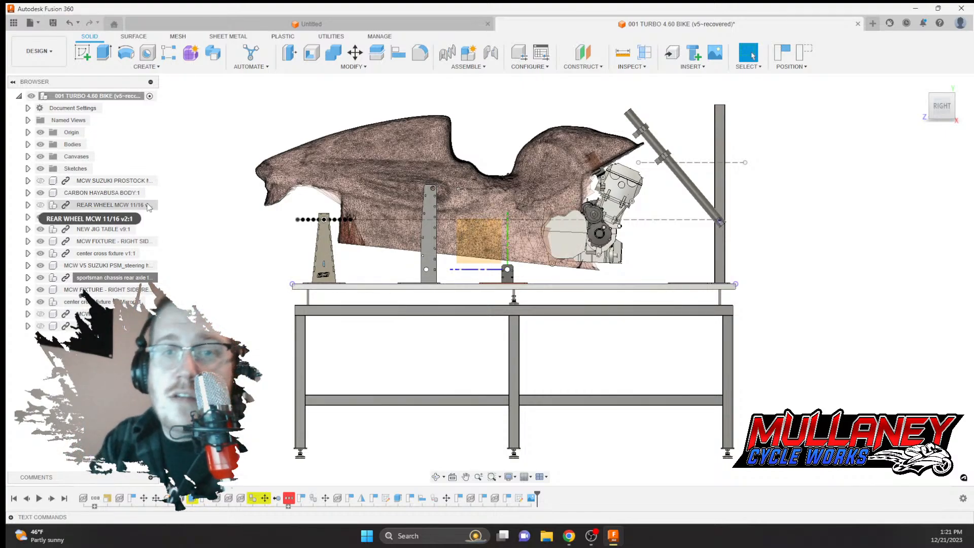
Hide the CARBON HAYABUSA BODY component and show the front wheel in the fork
click(148, 206)
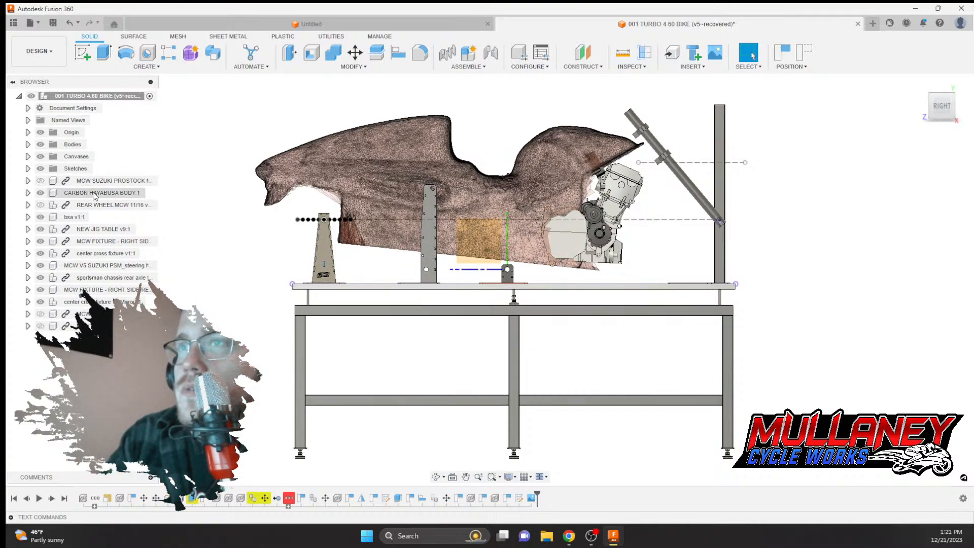
click(40, 193)
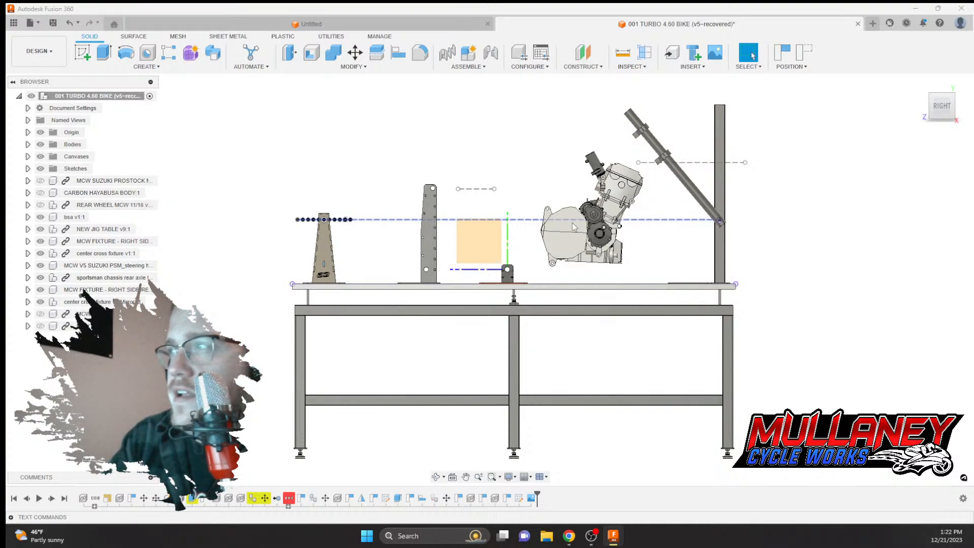
click(40, 314)
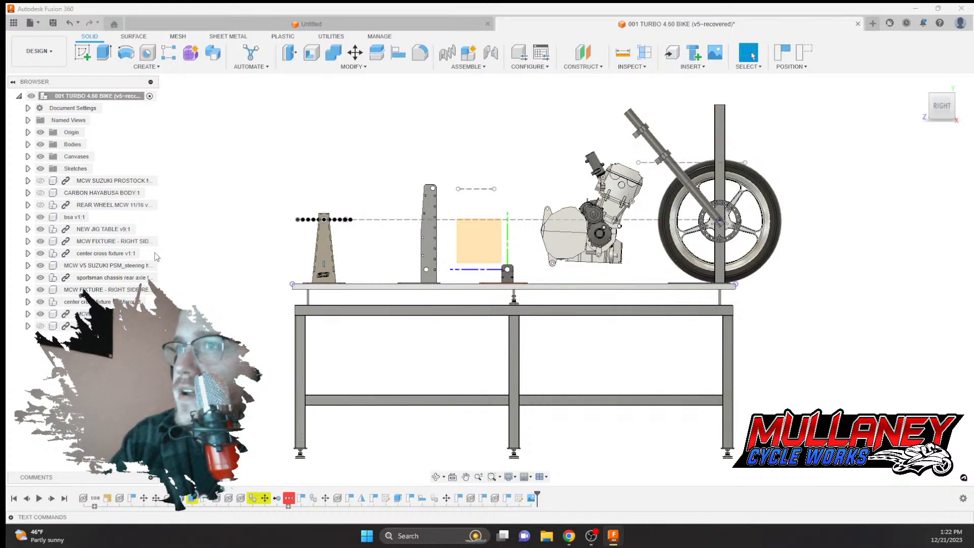
Examine the jig table's front upright, rear axle fixture with its row of axle positions, and centre fixtures from the side and at an angle
click(721, 145)
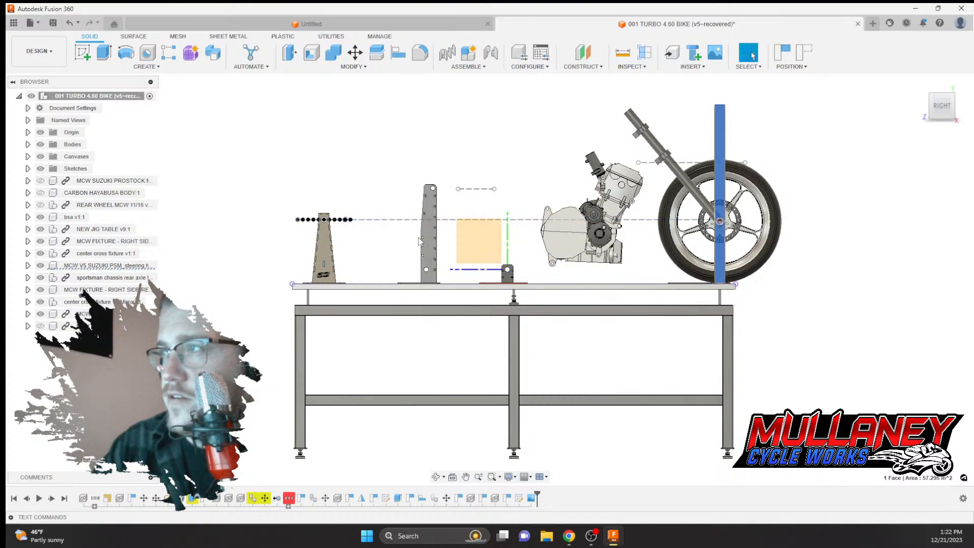
shift+middle_drag(356, 211, 339, 223)
click(346, 210)
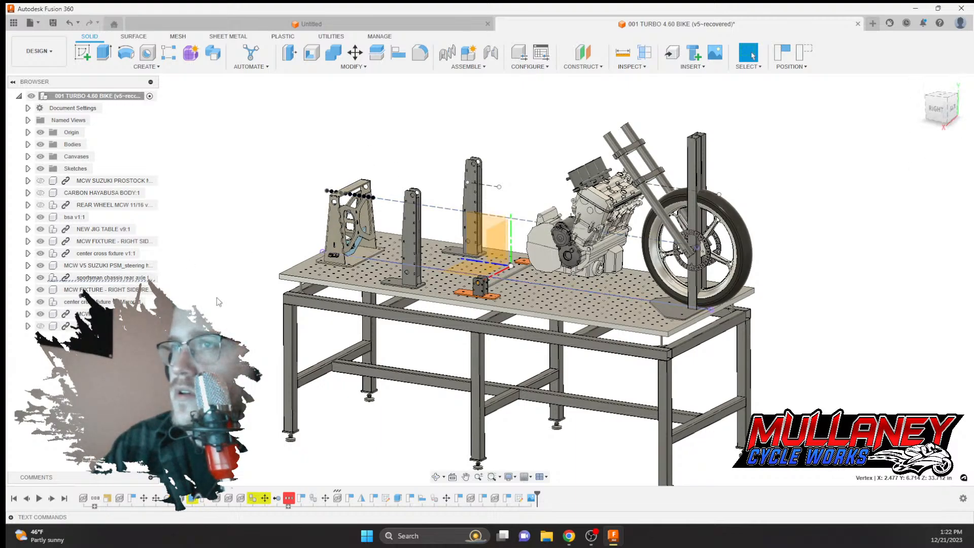
click(939, 108)
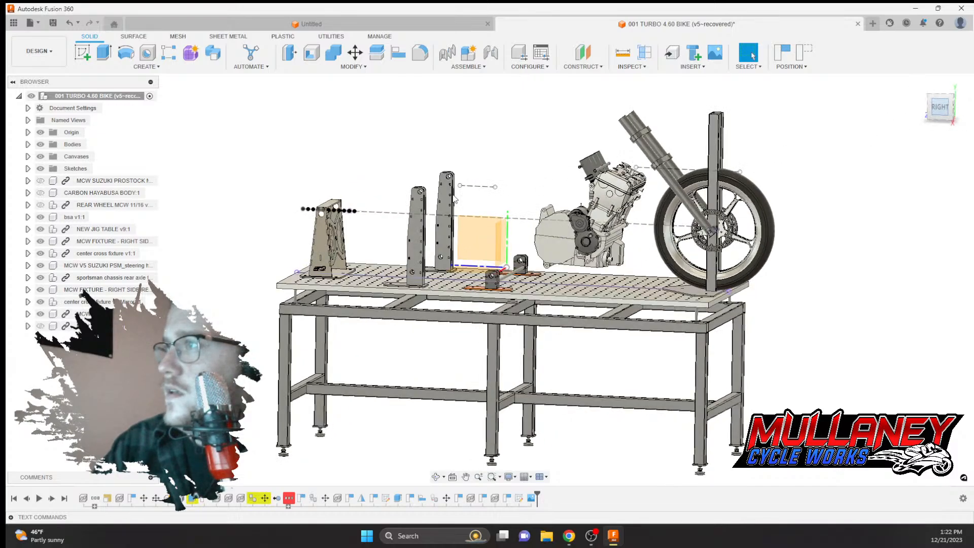
scroll(455, 199, up, 8)
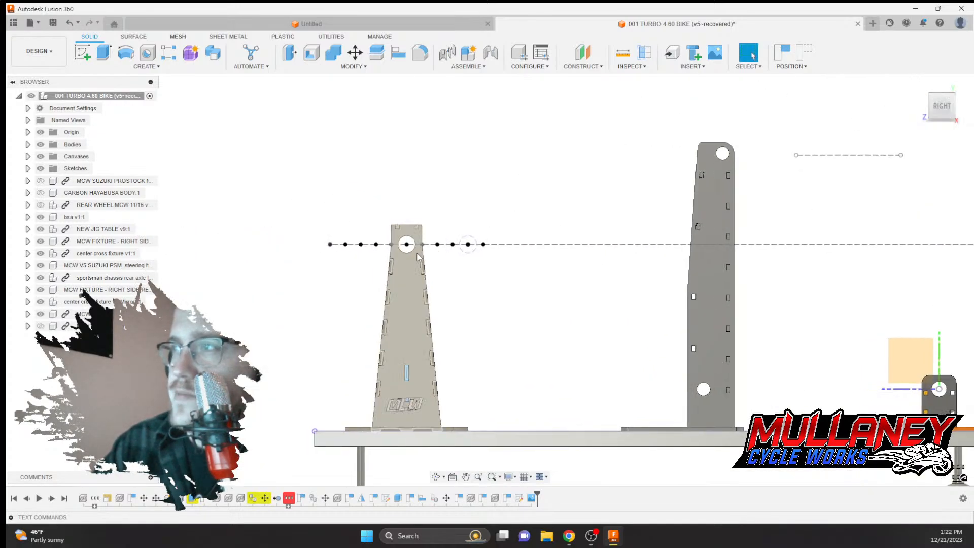
scroll(474, 252, up, 3)
scroll(474, 253, down, 2)
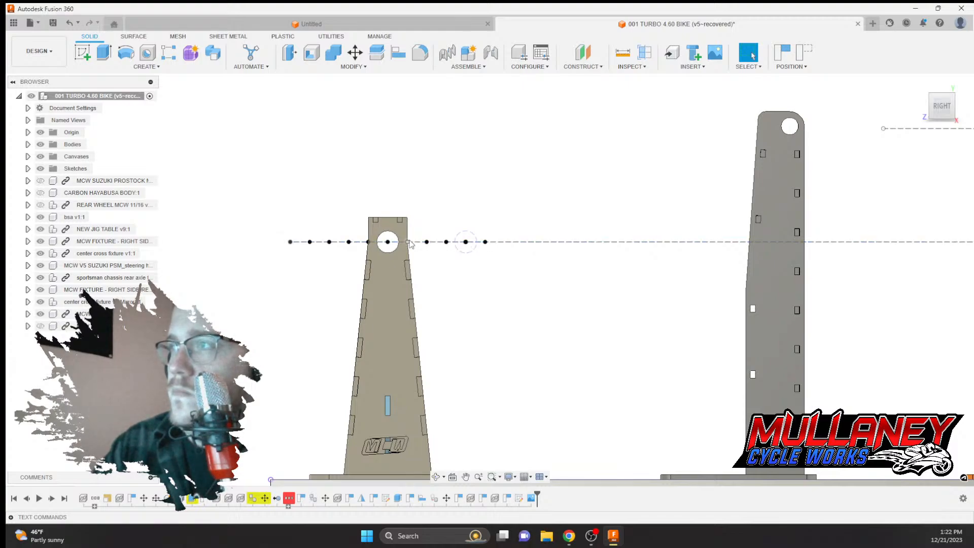
click(485, 242)
click(291, 242)
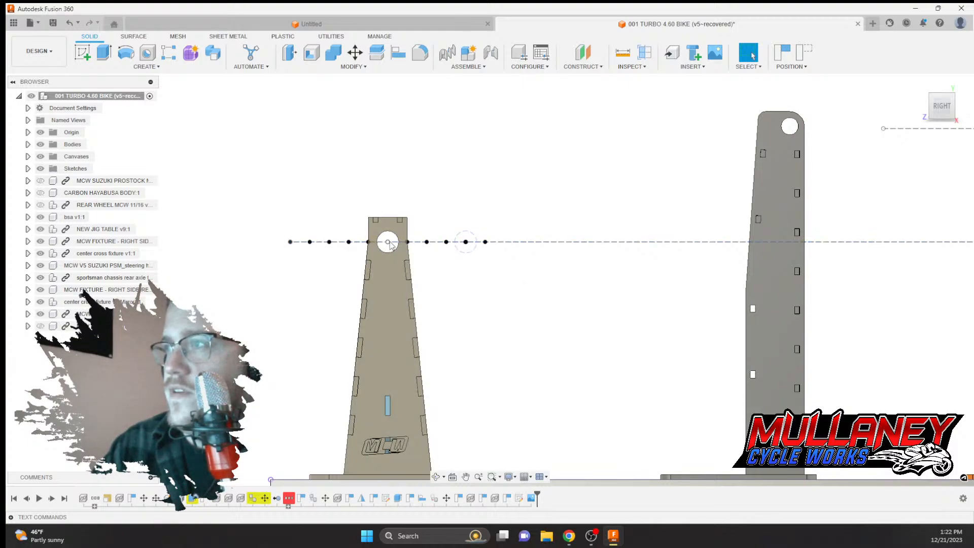
mouse_move(454, 244)
shift+middle_down()
mouse_move(452, 295)
mouse_move(454, 229)
shift+middle_up()
click(952, 115)
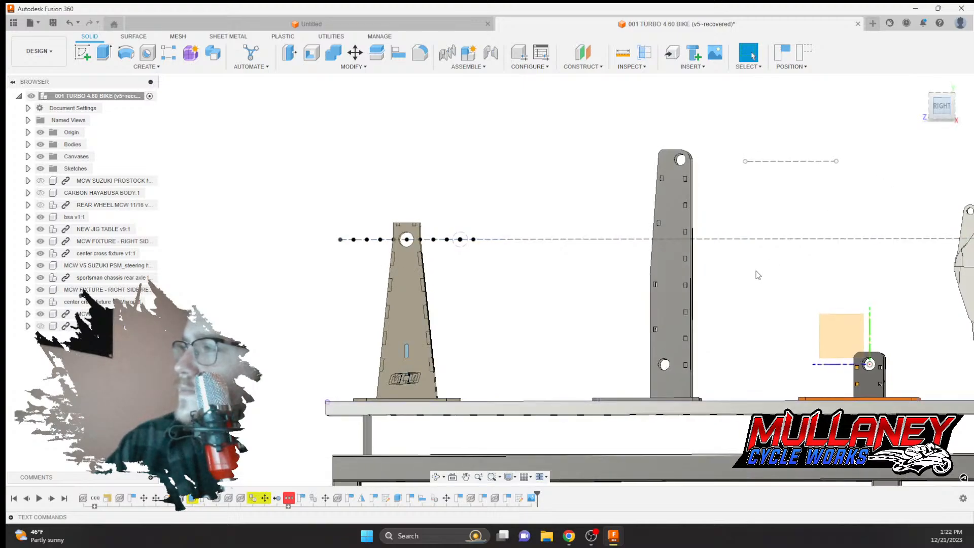
scroll(647, 221, down, 1)
scroll(647, 221, up, 2)
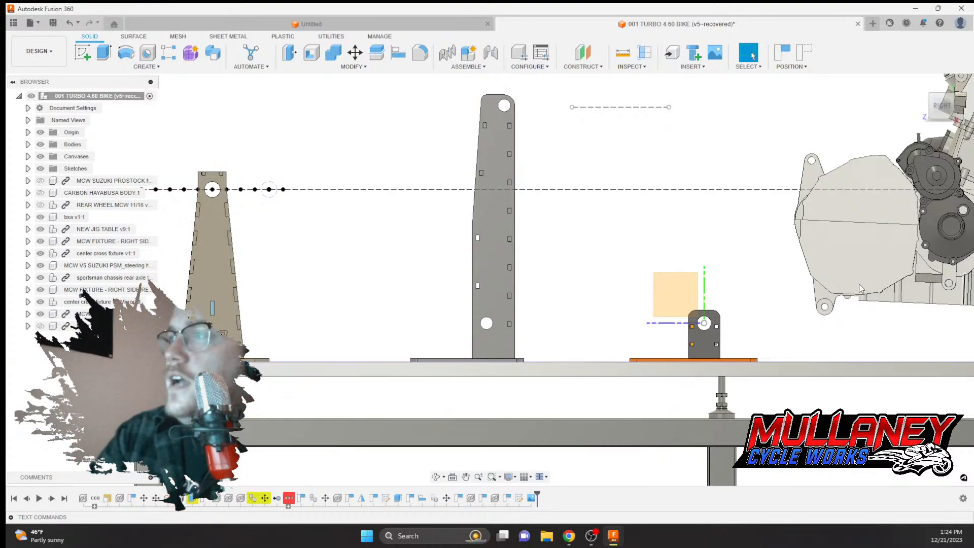
scroll(496, 255, down, 3)
middle_drag(496, 255, 446, 246)
scroll(447, 246, up, 1)
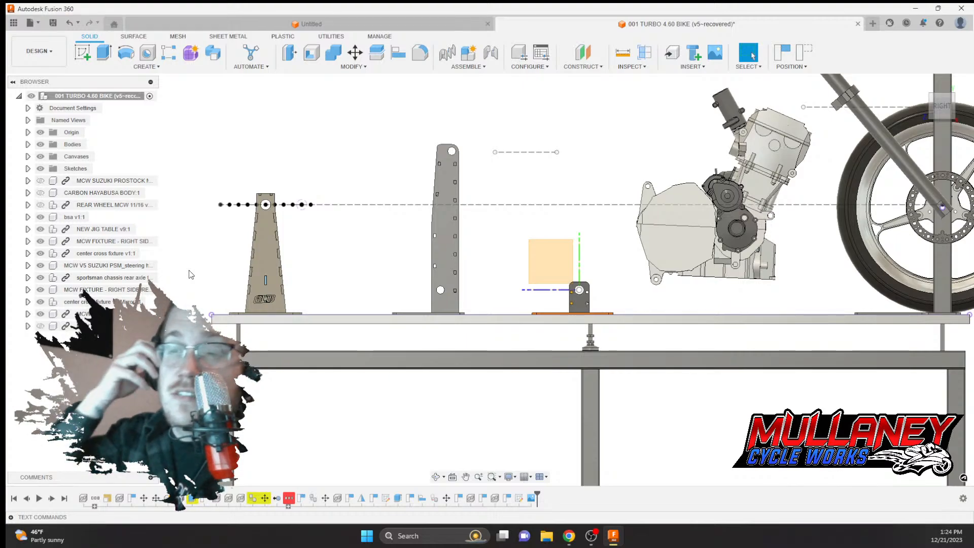
Show the CARBON HAYABUSA BODY over the jig to check its placement, and hide it again
click(41, 193)
scroll(236, 227, down, 2)
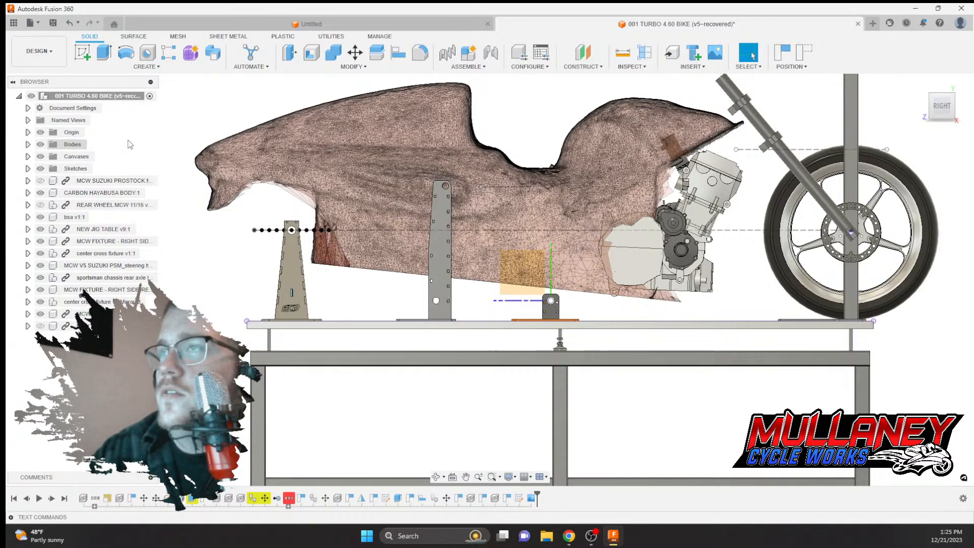
mouse_move(196, 146)
shift+middle_down()
mouse_move(363, 151)
mouse_move(196, 148)
shift+middle_up()
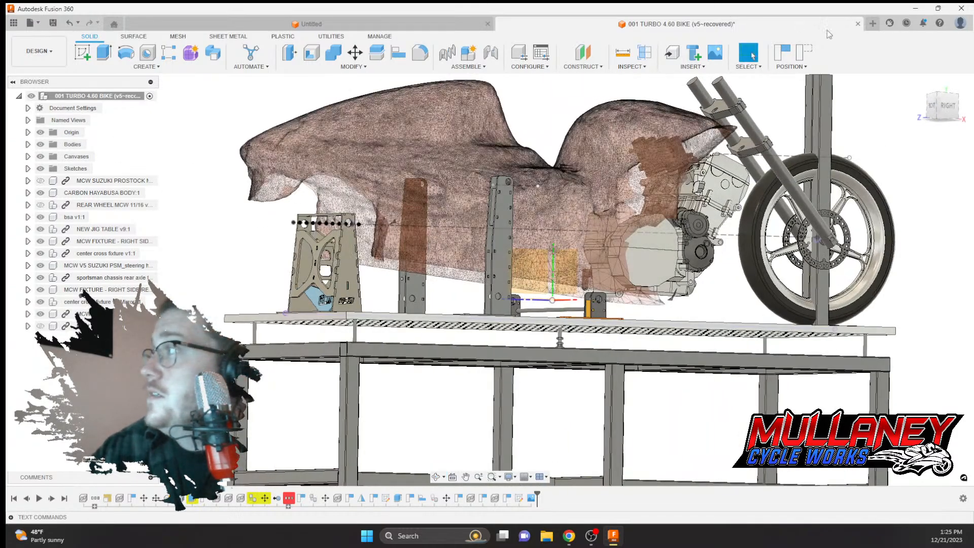
click(946, 106)
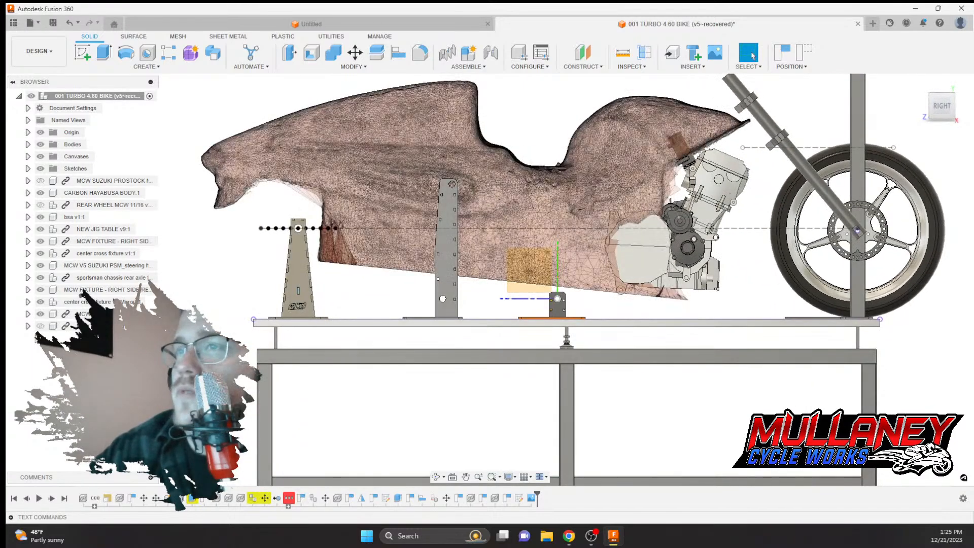
click(40, 193)
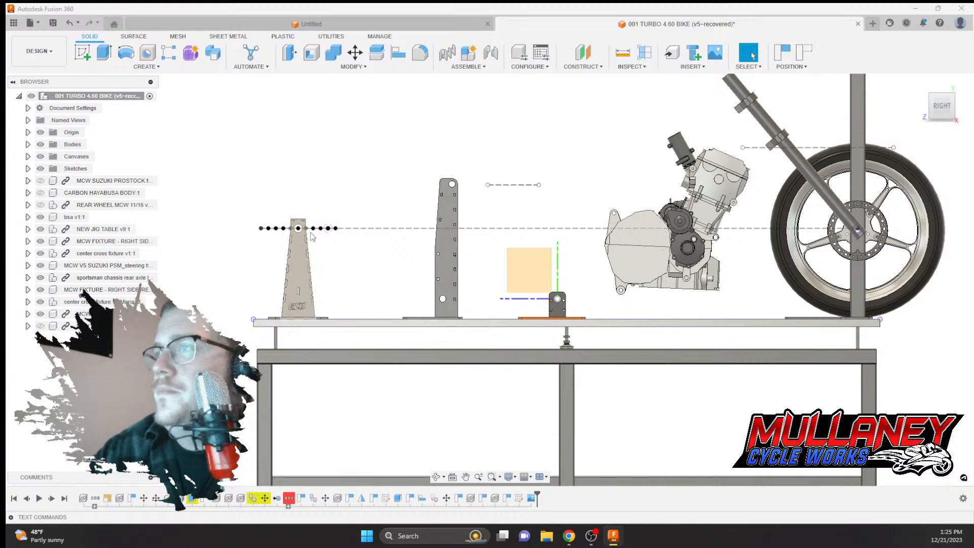
Measure the wheelbase distance from the rear axle fixture's centre point to the front wheel's axle point
click(623, 53)
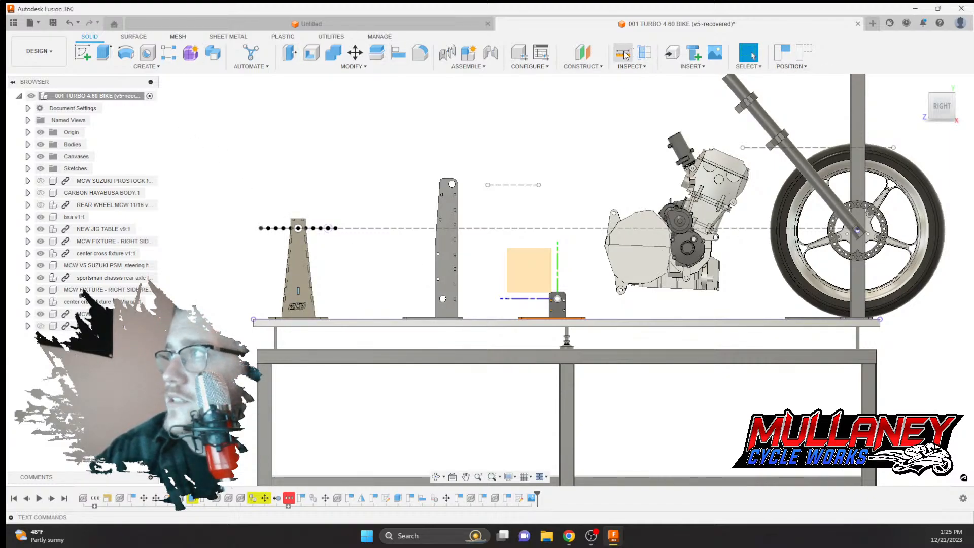
click(298, 229)
middle_drag(691, 236, 497, 220)
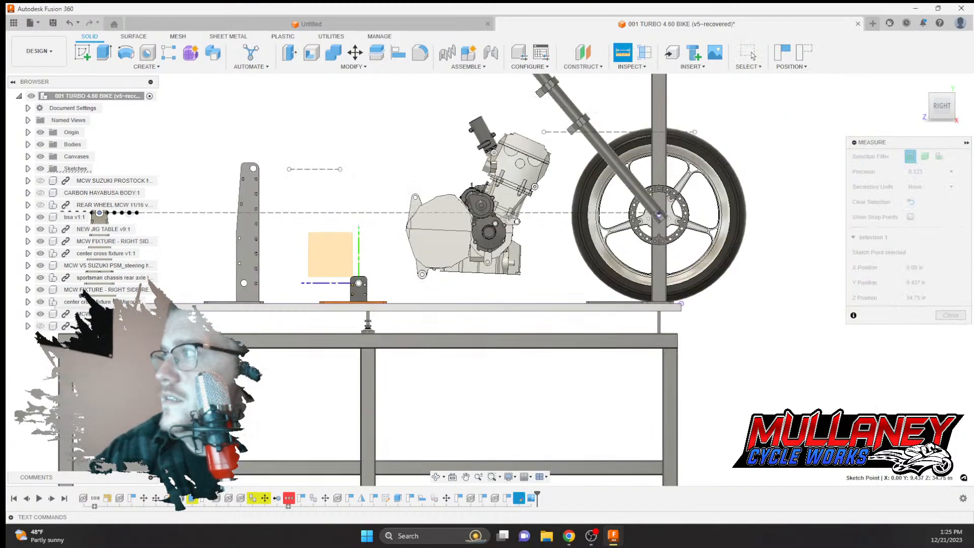
scroll(517, 226, up, 1)
scroll(685, 213, up, 5)
click(648, 214)
scroll(609, 208, down, 8)
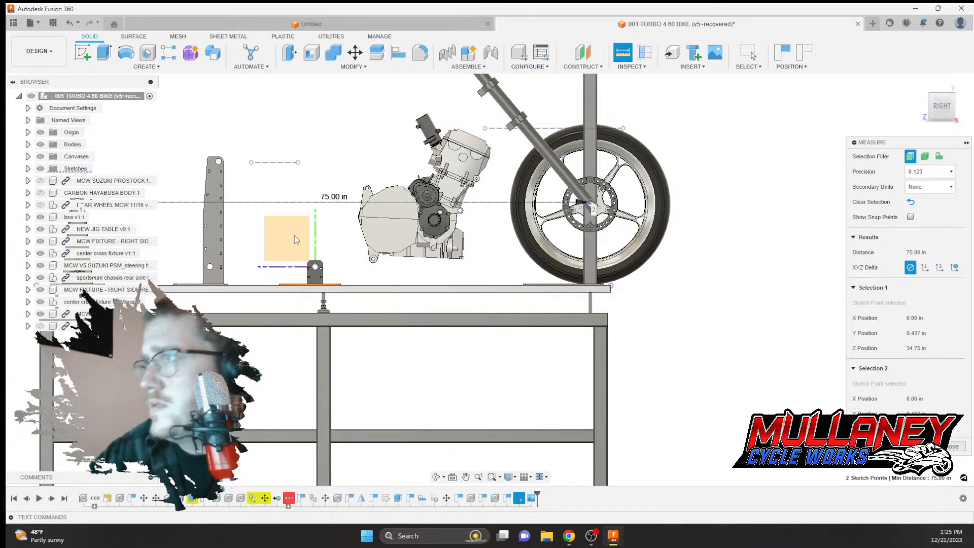
middle_drag(307, 184, 473, 188)
scroll(249, 208, down, 3)
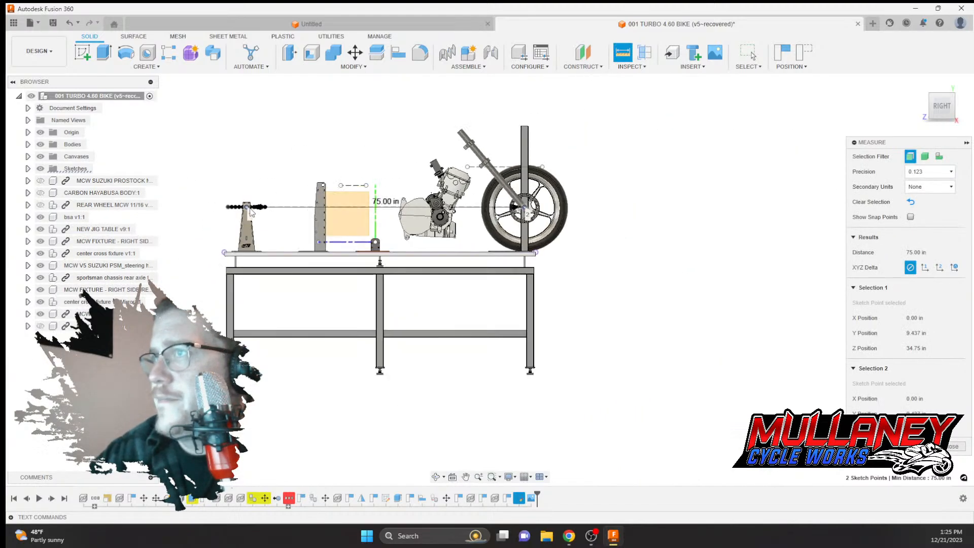
scroll(250, 208, up, 2)
scroll(246, 208, up, 2)
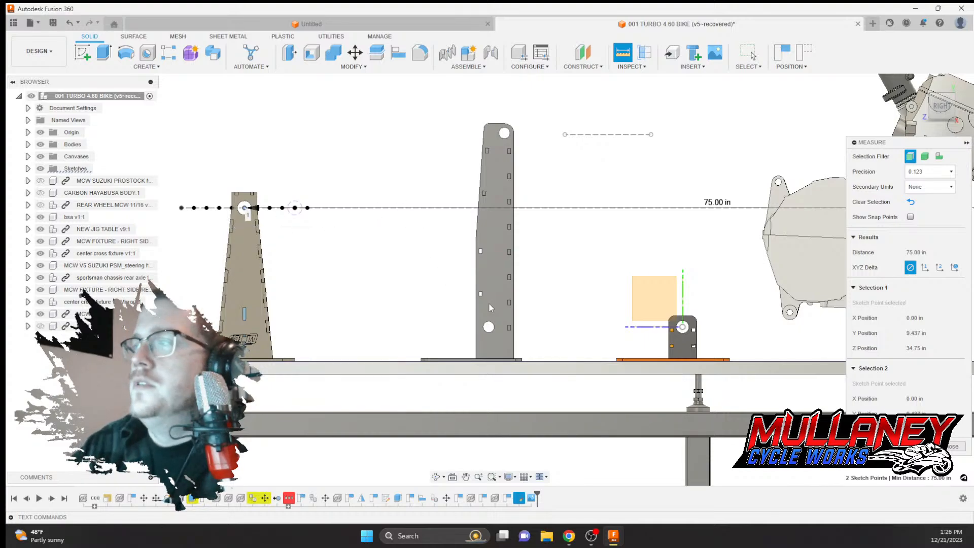
Create a sketch on the side origin plane at the centre fixture, capturing the current component positions
middle_drag(574, 286, 474, 263)
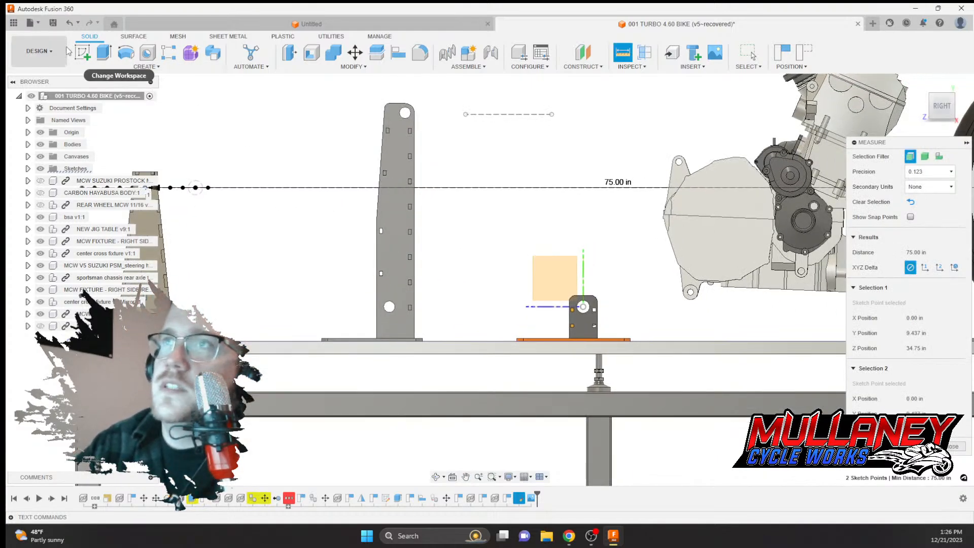
click(83, 55)
click(528, 273)
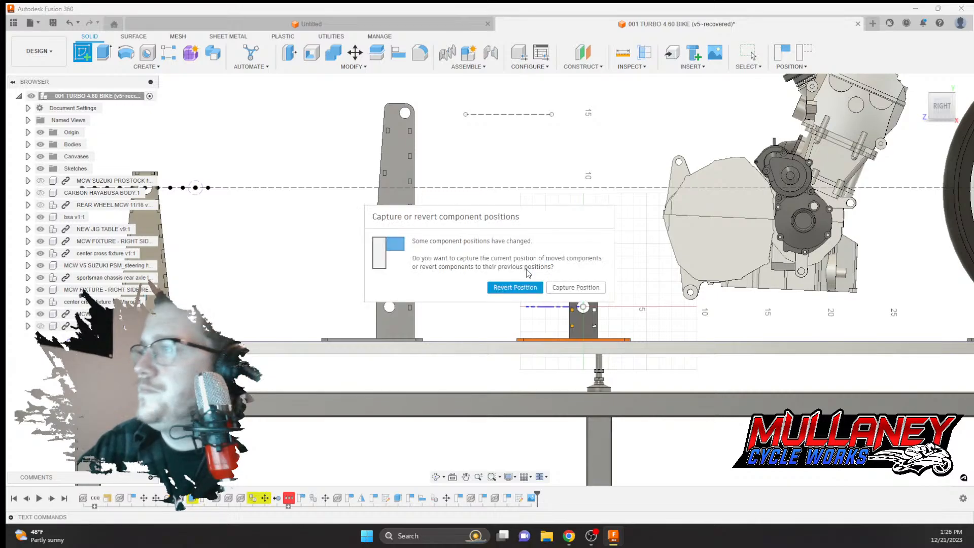
click(549, 288)
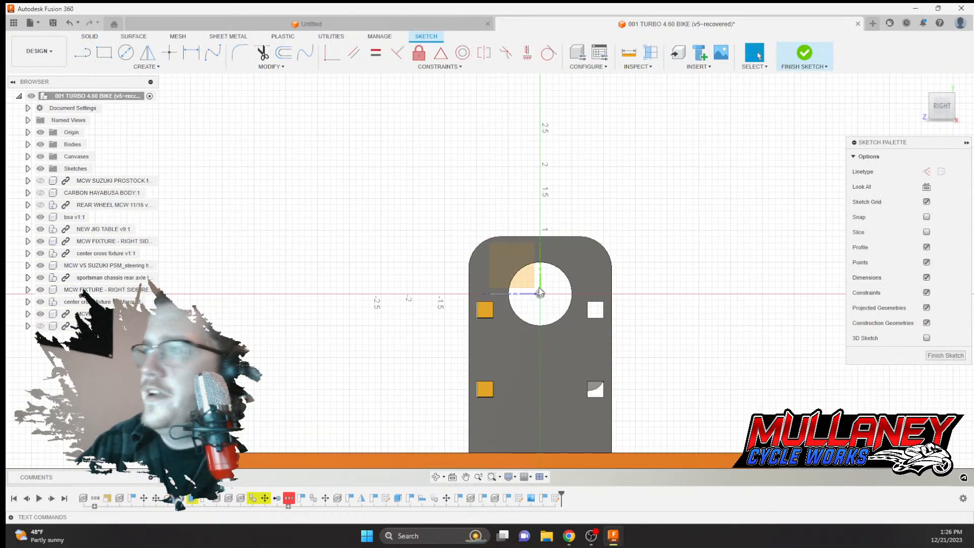
Draw a 1.125 in diameter circle centred on the origin at the fixture hole
click(126, 53)
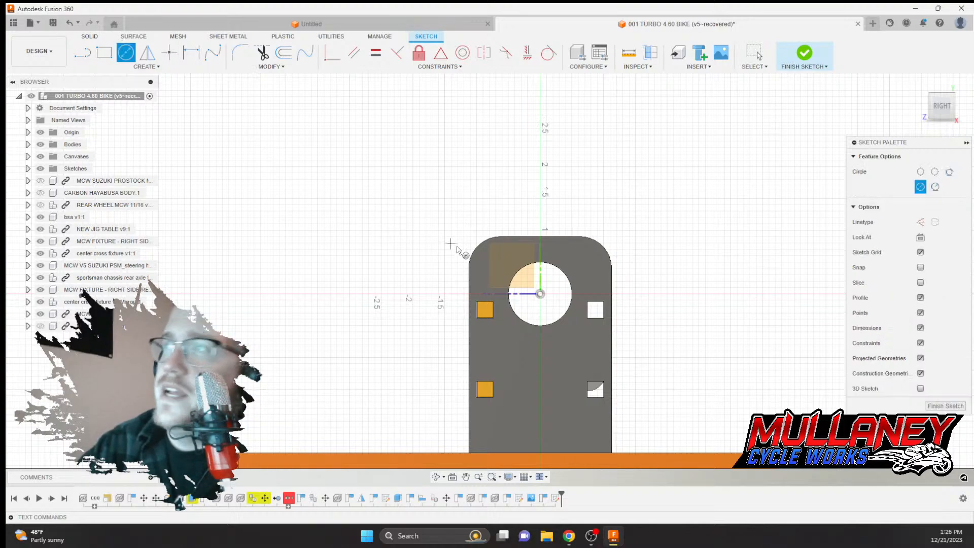
click(538, 294)
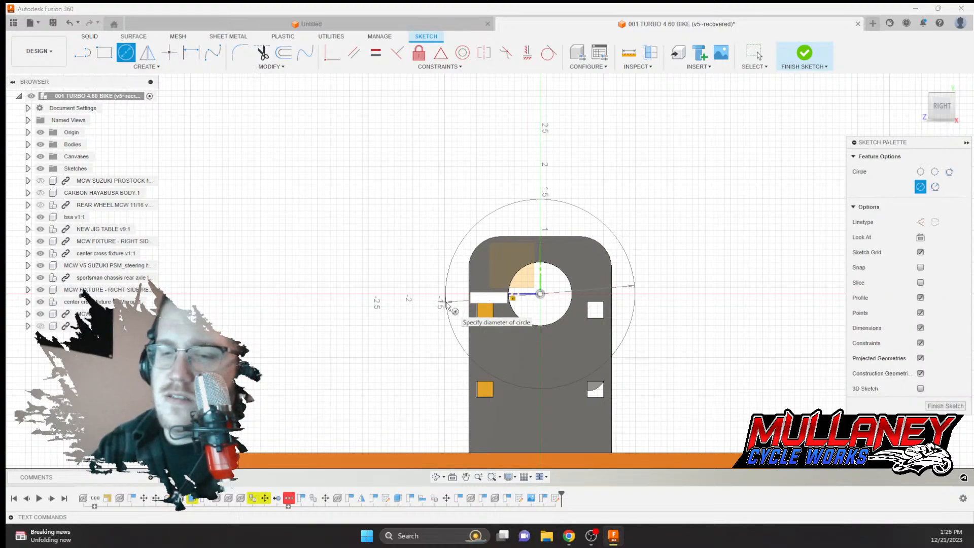
text(1.125)
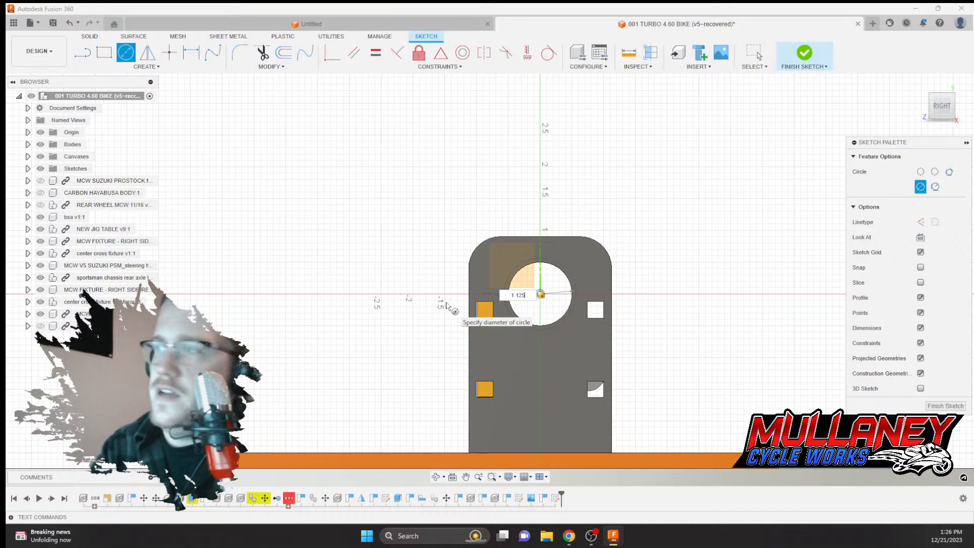
key(Return)
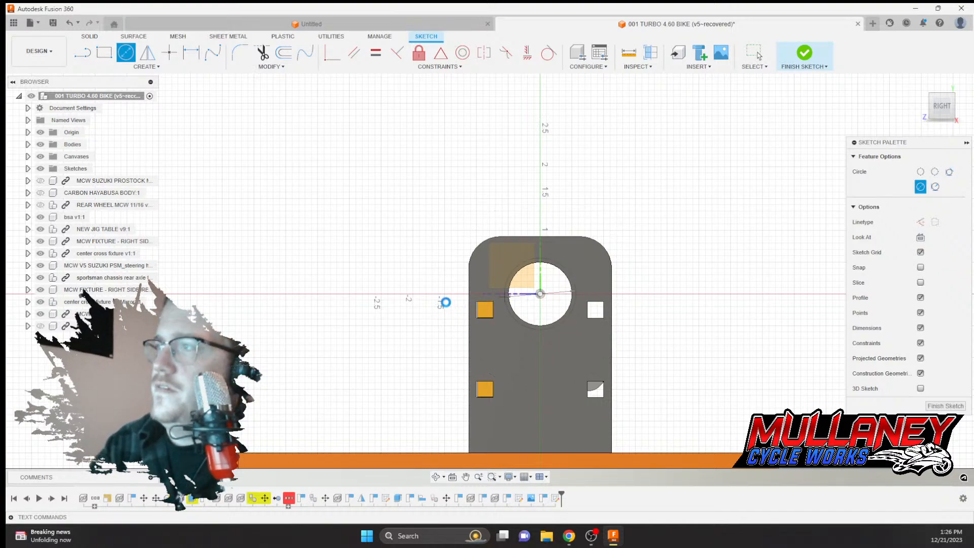
key(Escape)
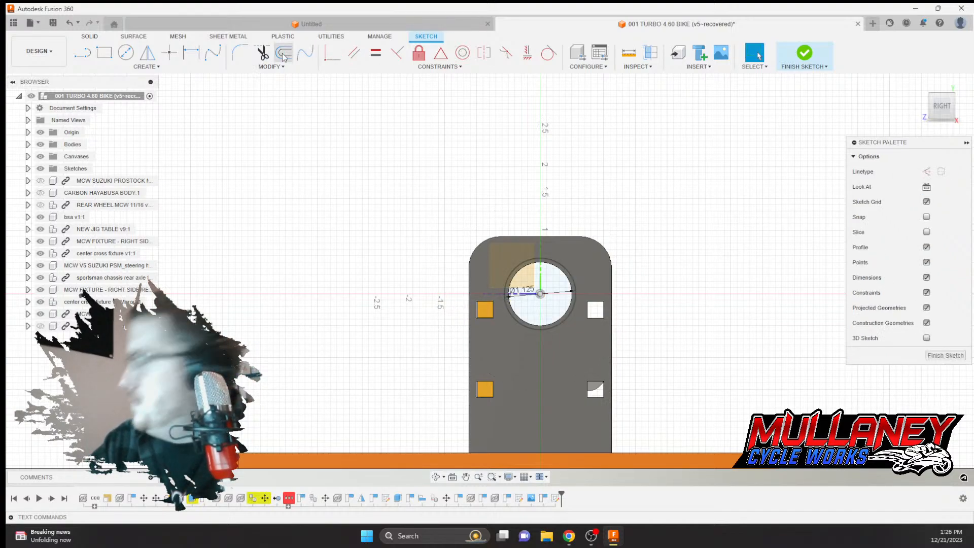
Offset the 1.125 in circle by 0.039 in to form a tube wall profile, and finish the sketch
click(283, 55)
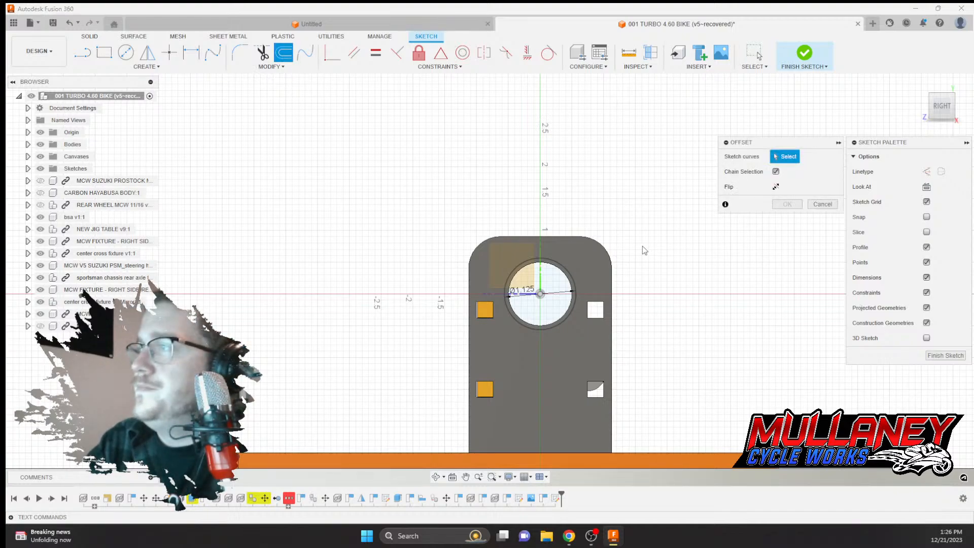
click(565, 267)
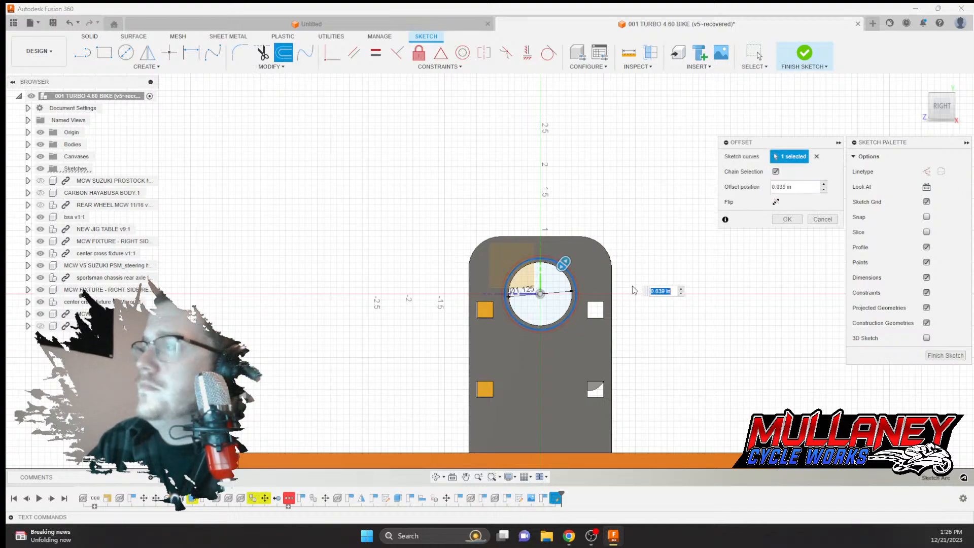
key(Return)
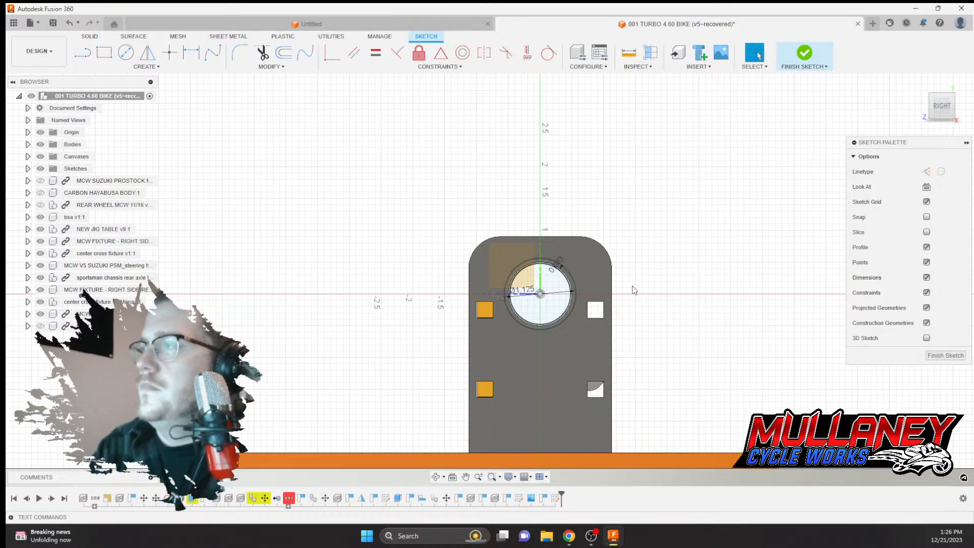
click(803, 56)
Hide the old solid rod body running between the two centre cross fixtures
scroll(591, 208, down, 3)
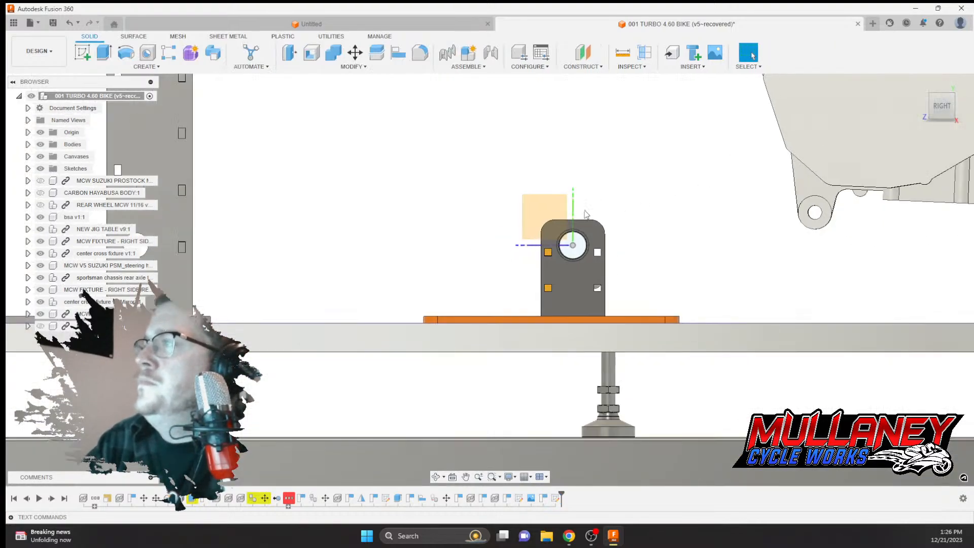
mouse_move(585, 215)
middle_down()
mouse_move(467, 189)
mouse_move(486, 196)
mouse_move(451, 229)
middle_up()
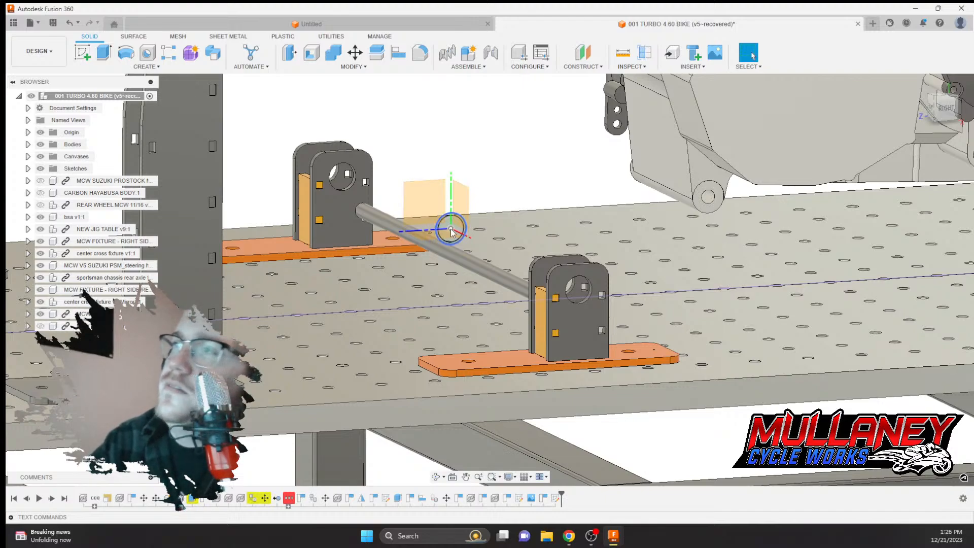
click(452, 253)
right_click(451, 253)
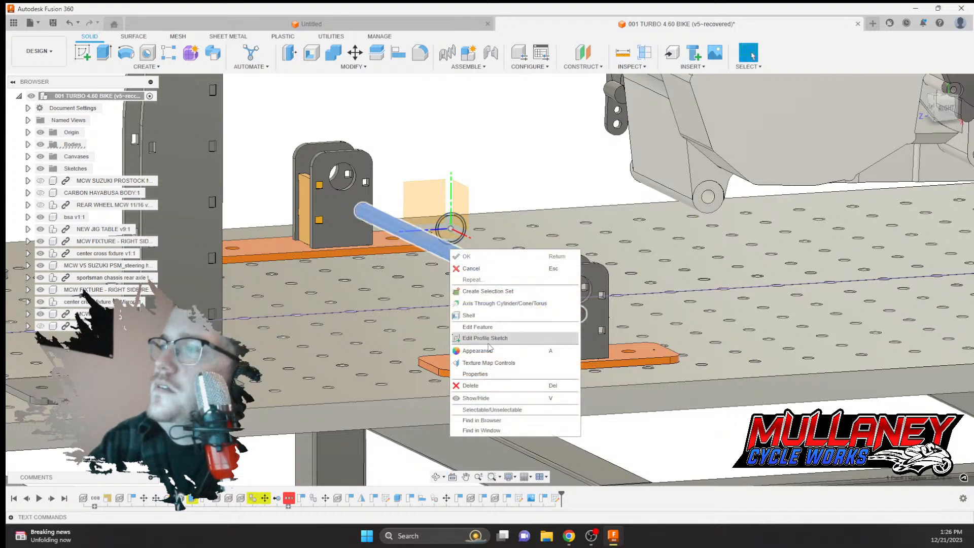
click(477, 398)
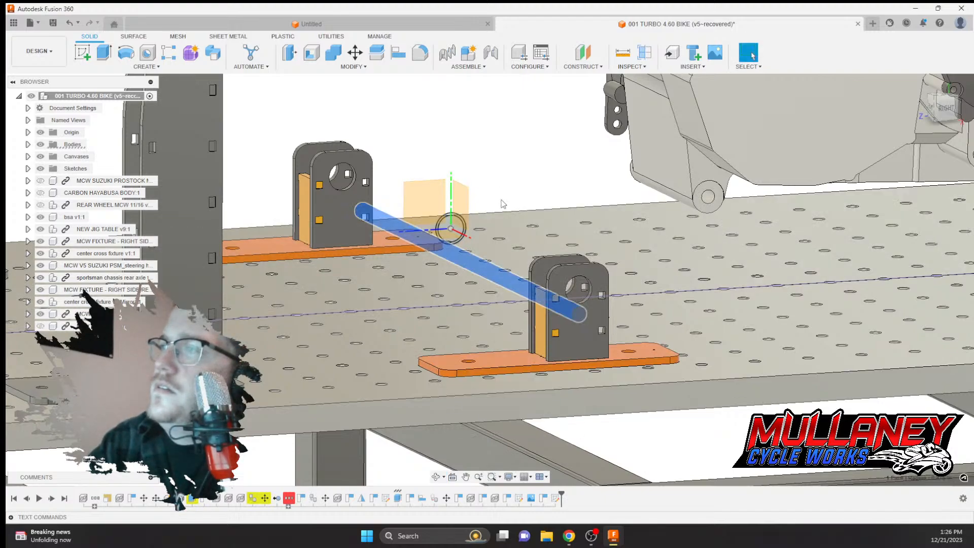
Extrude the tube wall ring profile symmetrically to an 18 in whole length as a new body
click(82, 53)
click(423, 213)
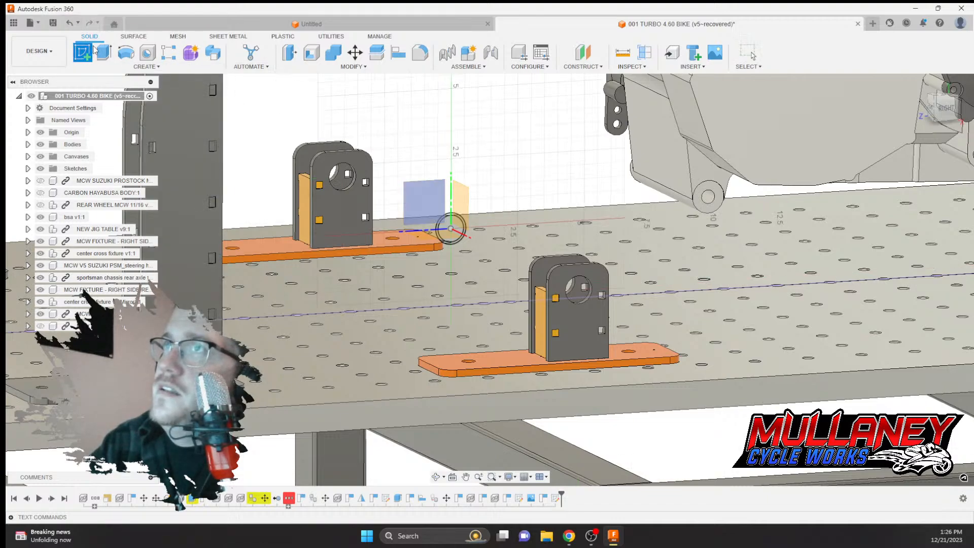
key(e)
scroll(436, 233, up, 5)
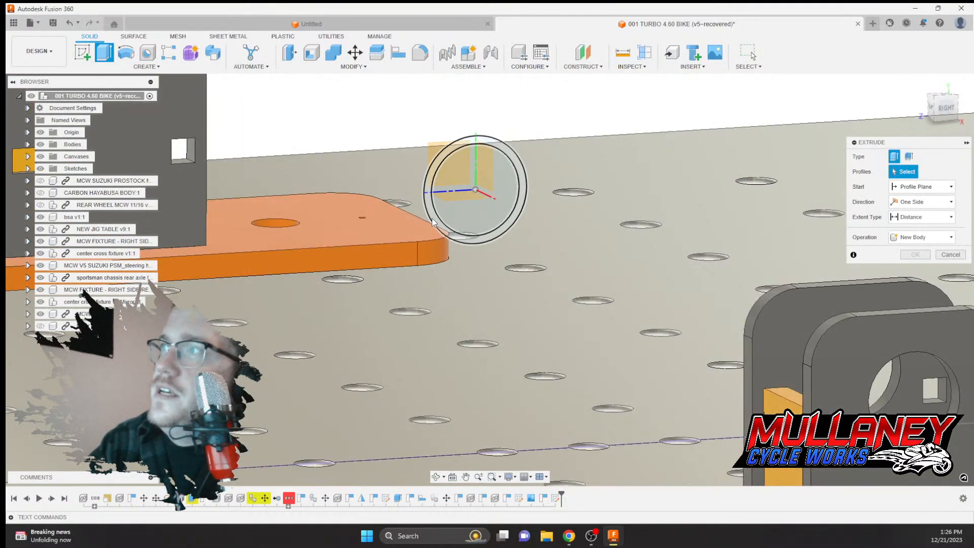
click(431, 218)
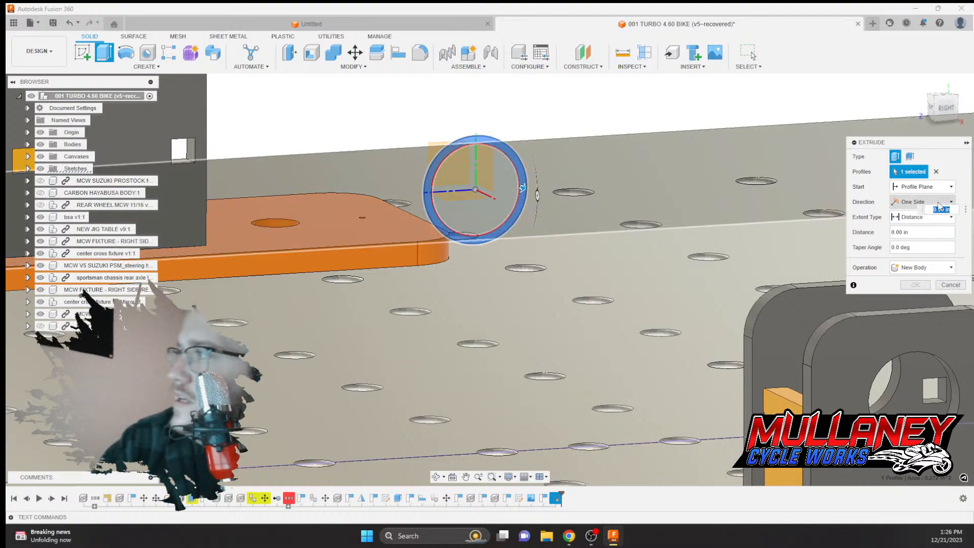
click(912, 206)
click(911, 236)
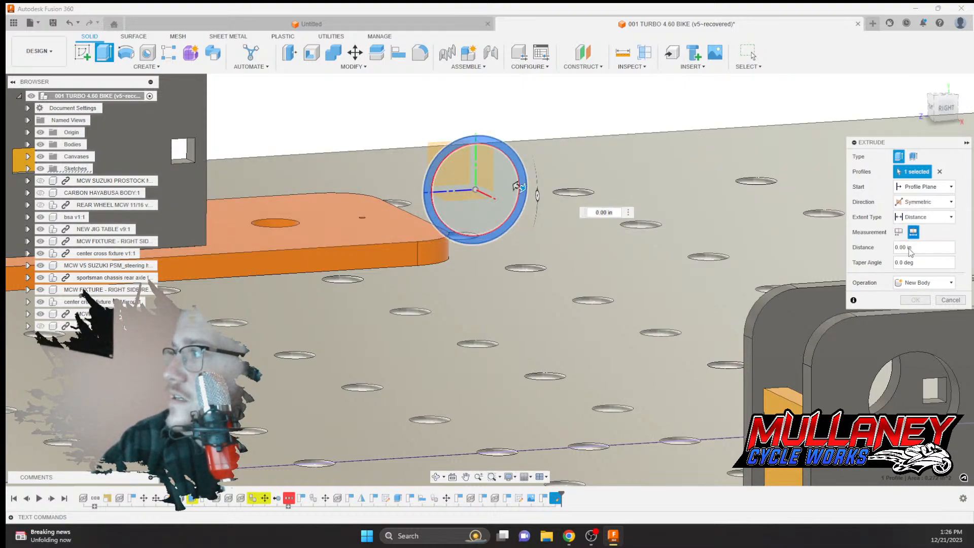
text(18)
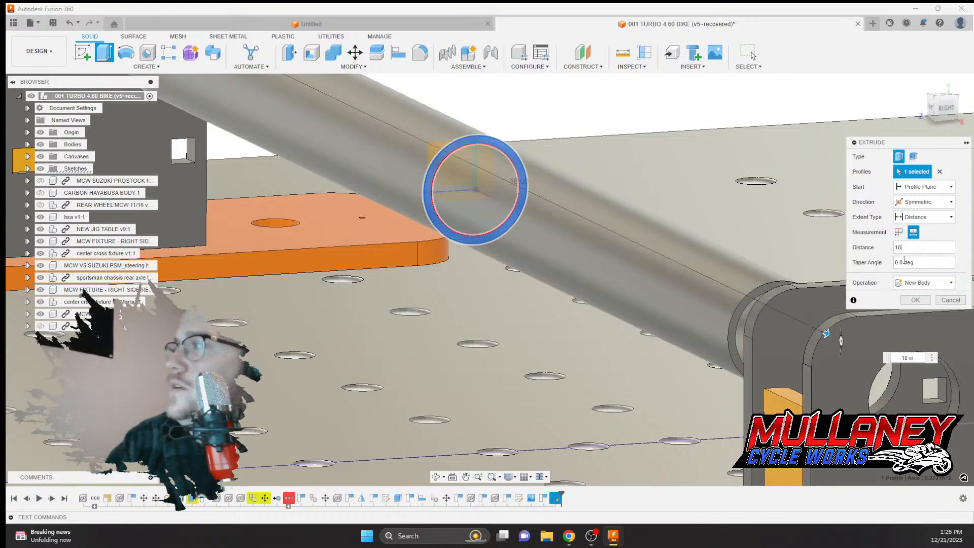
click(916, 300)
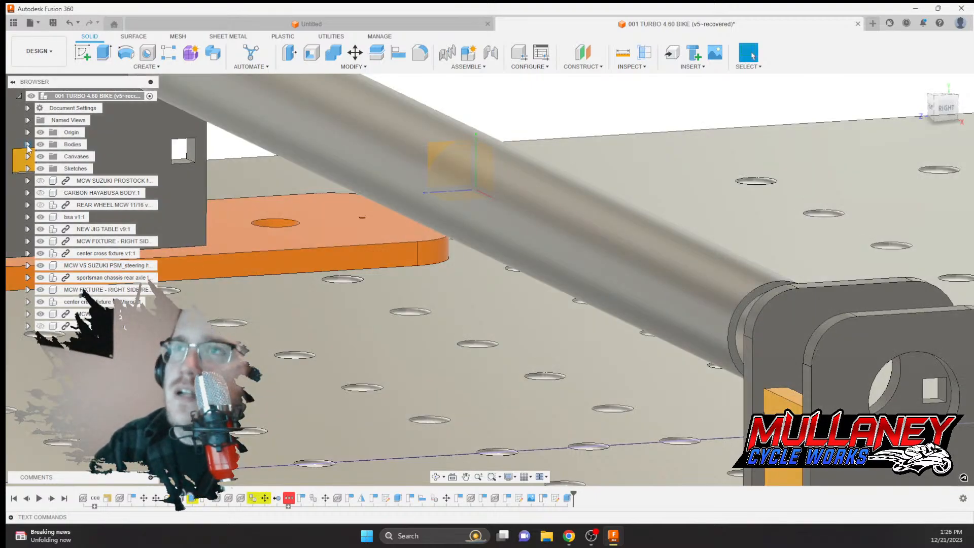
Rename the newly extruded tube body as LOWER CENTER CROSSMEMBER
click(28, 144)
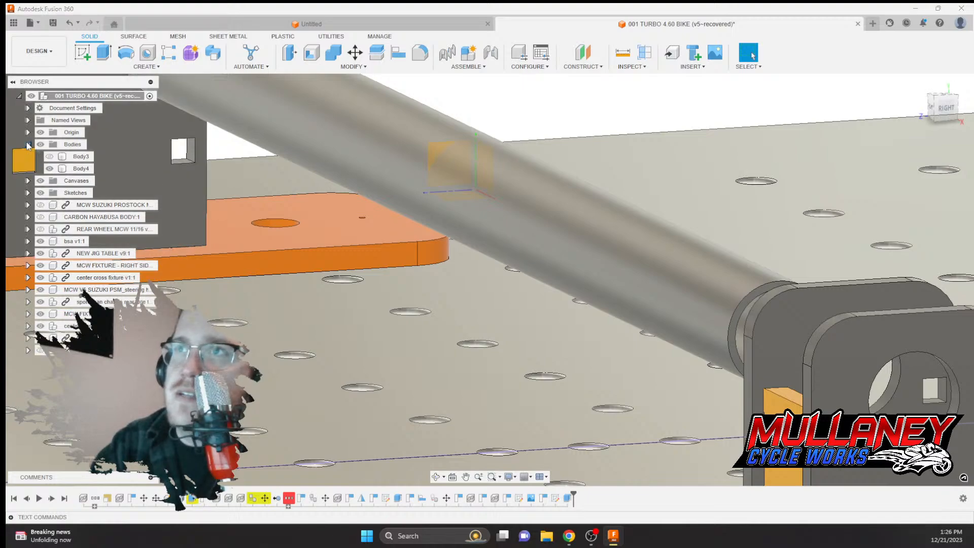
double_click(82, 168)
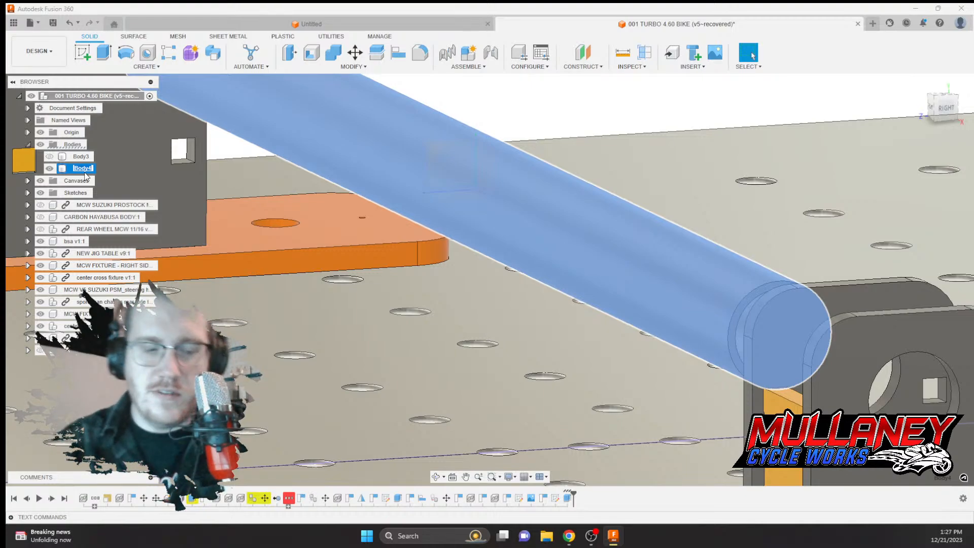
text(Lo)
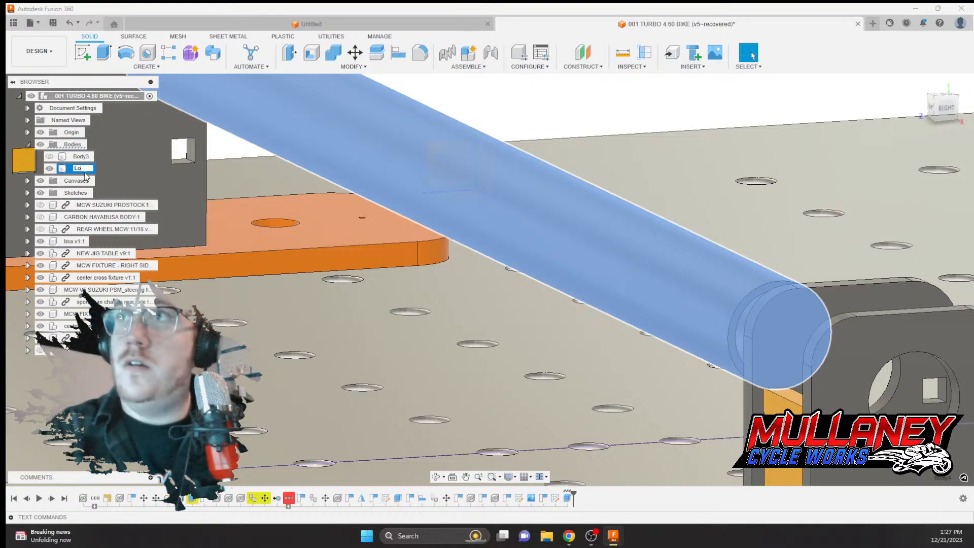
text(WE)
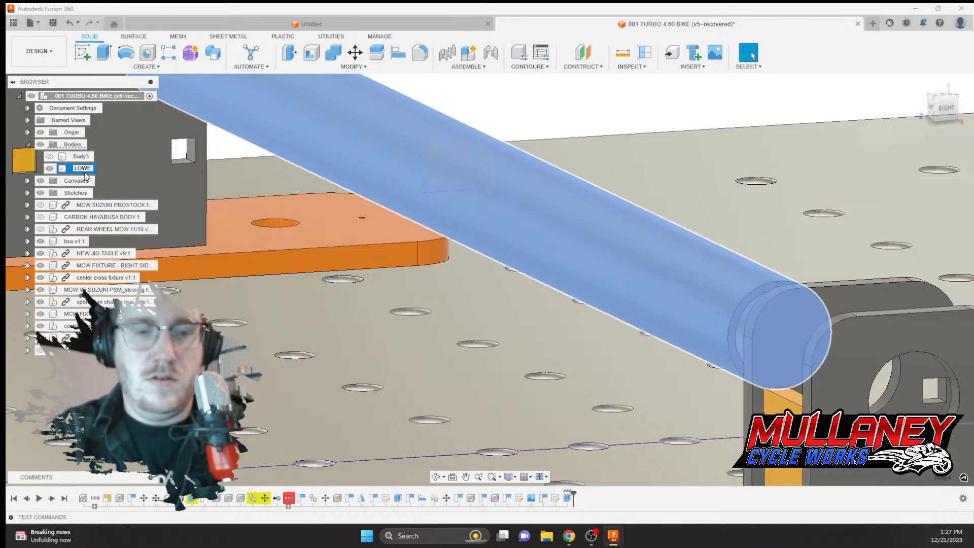
text(R CENTER CROSSMEMBER)
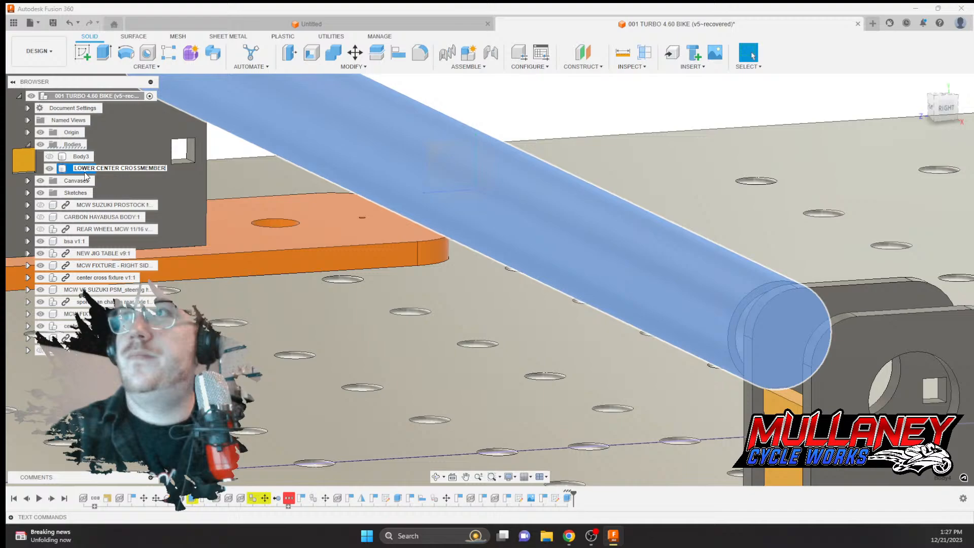
key(Return)
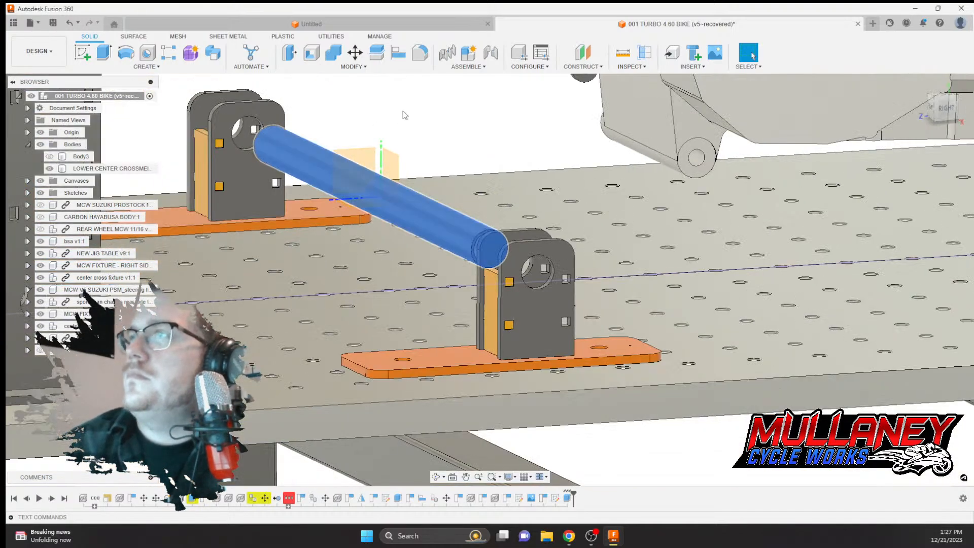
click(412, 145)
Create an offset construction plane -0.625 in from the end face of the crossmember tube
click(468, 222)
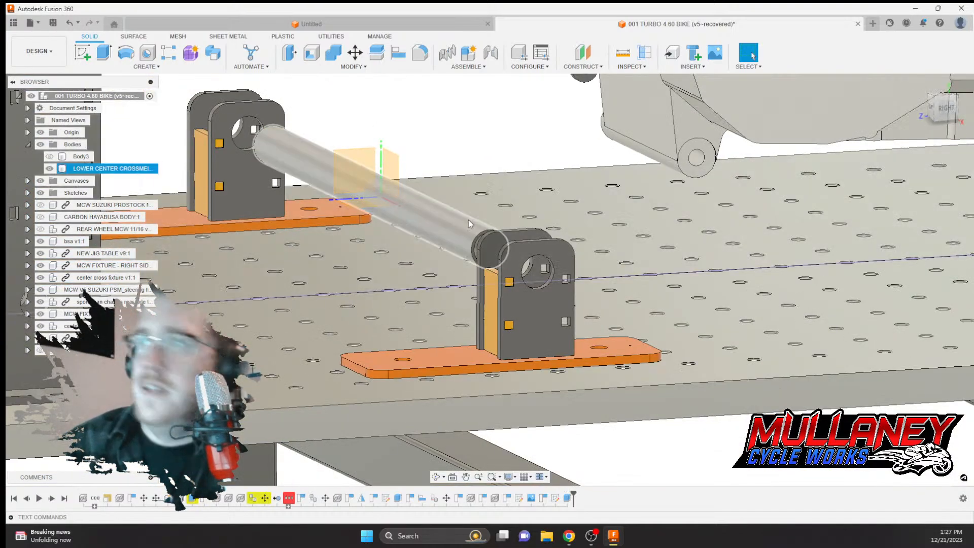
scroll(469, 223, up, 1)
scroll(470, 220, up, 2)
shift+middle_drag(470, 221, 494, 239)
key(Escape)
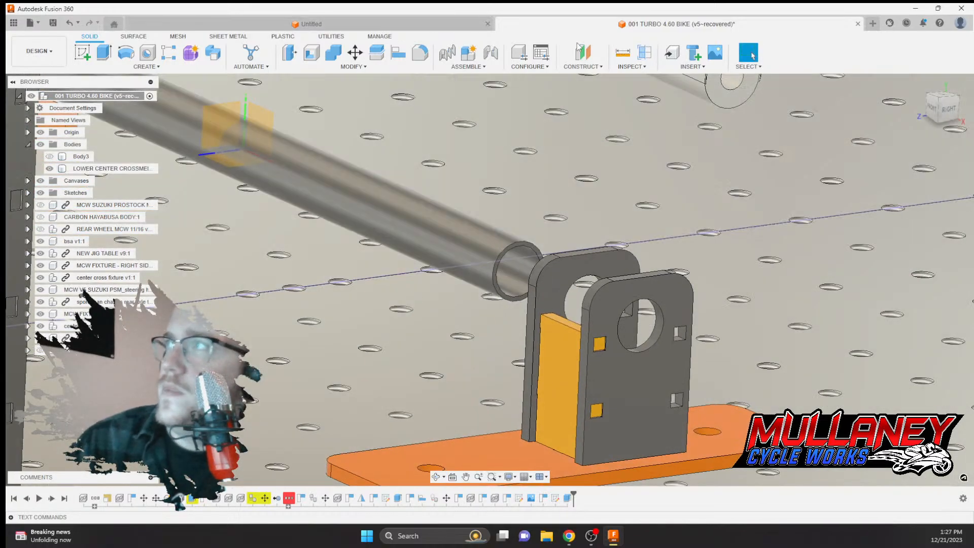
click(583, 52)
scroll(532, 239, up, 4)
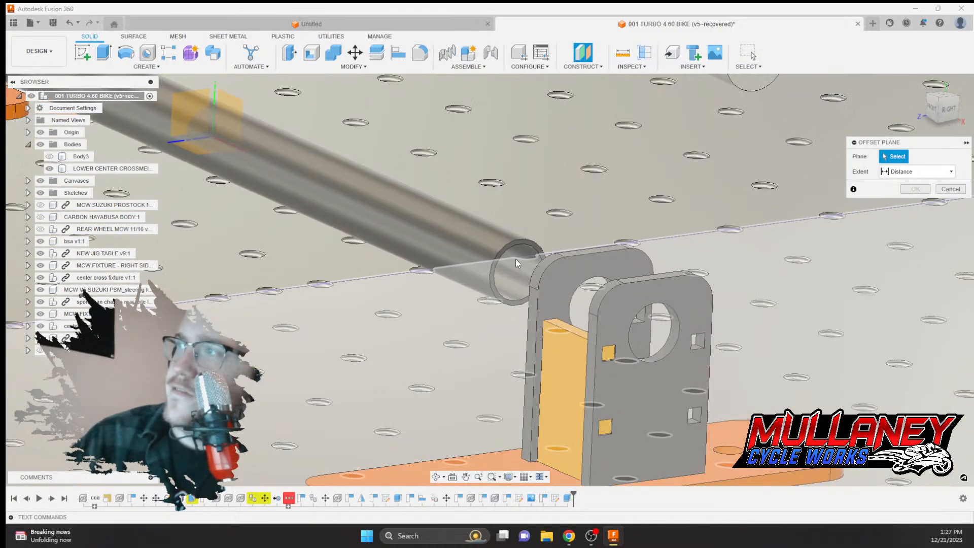
click(498, 210)
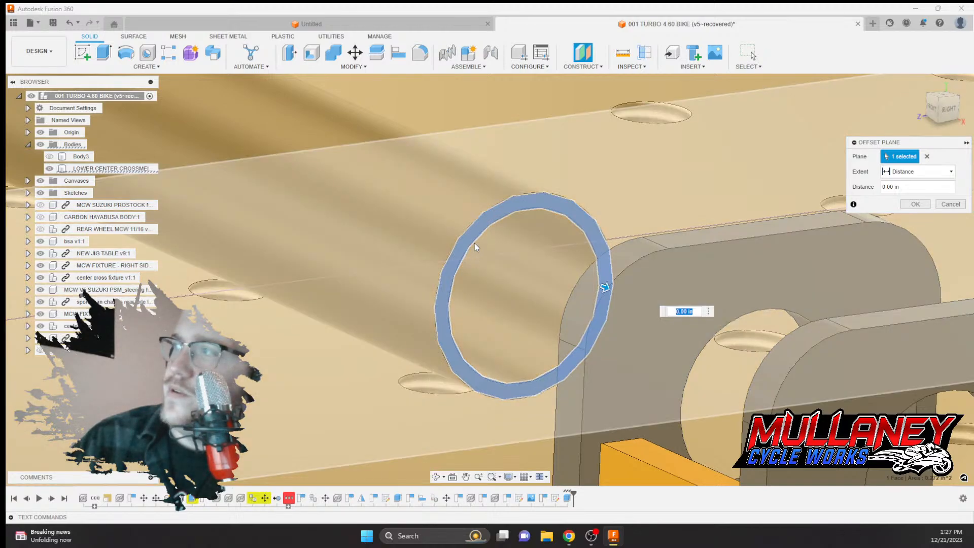
scroll(489, 161, down, 5)
scroll(492, 160, up, 3)
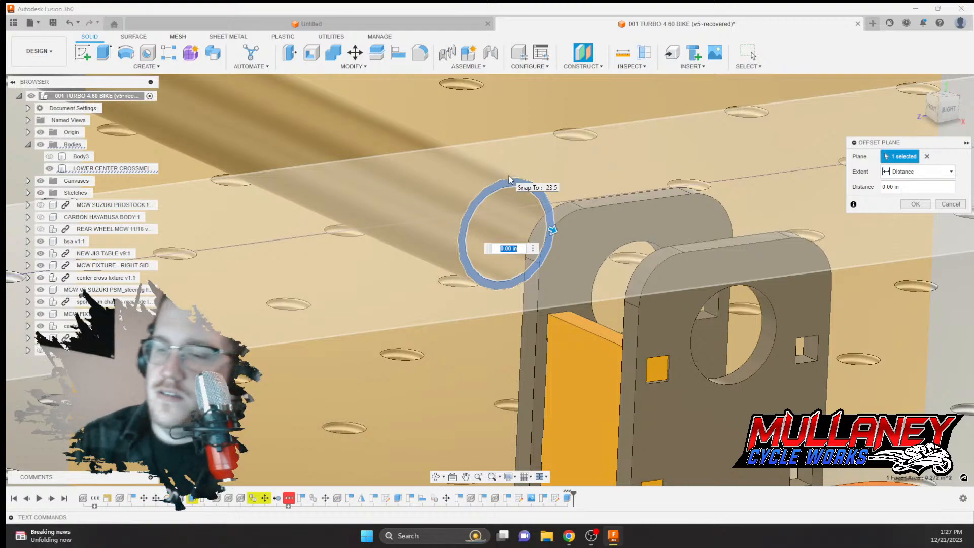
text(-0.625)
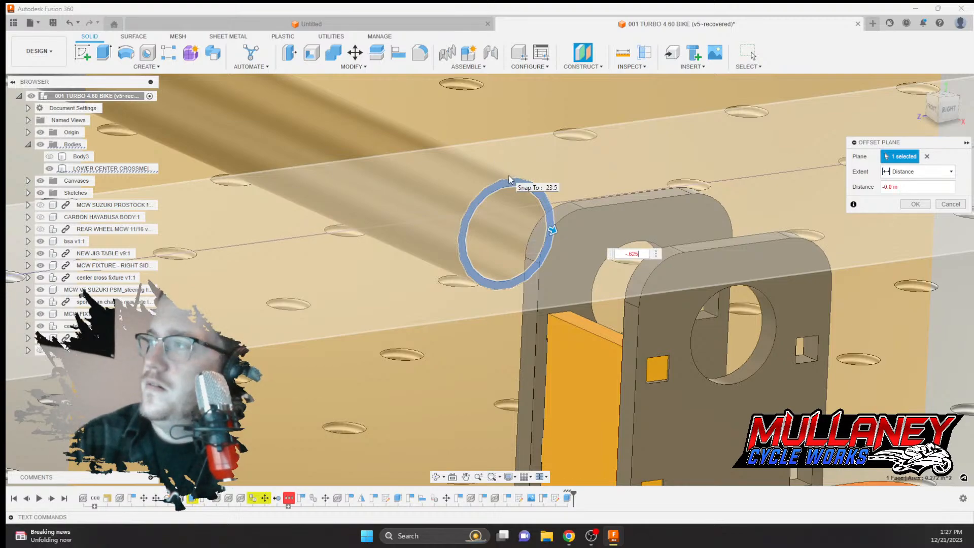
key(Return)
scroll(508, 176, down, 10)
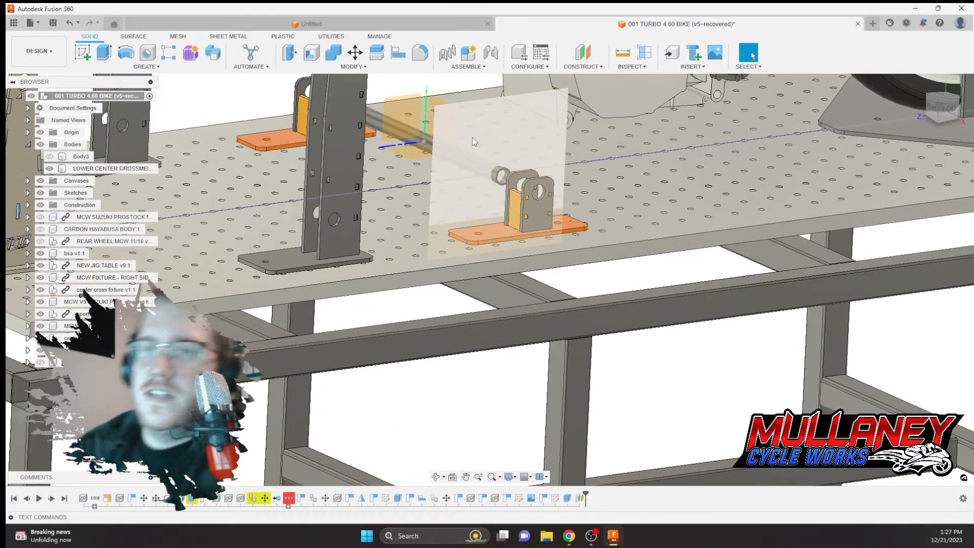
Insert the Chassis - McW rear axle block design from the recent data and rotate it -90 degrees about the X axis
click(472, 138)
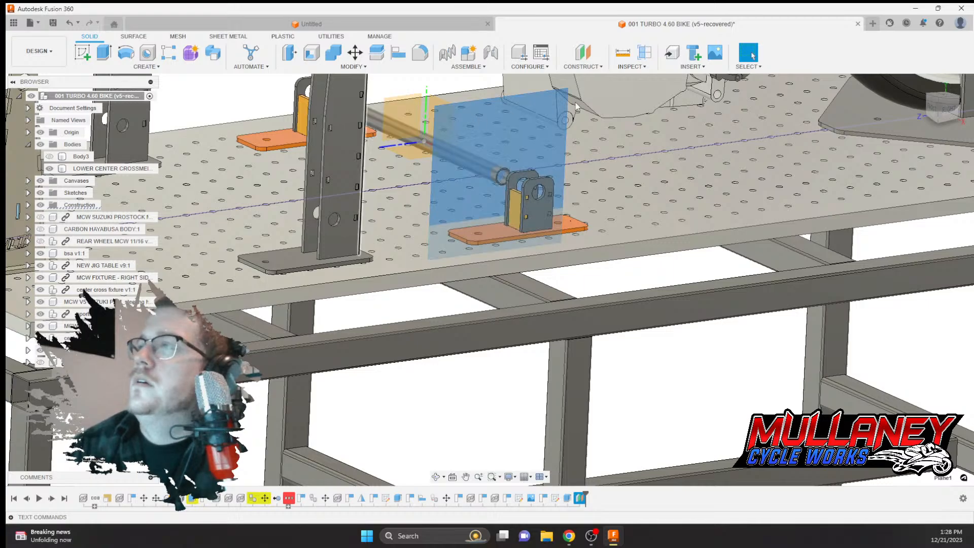
click(947, 108)
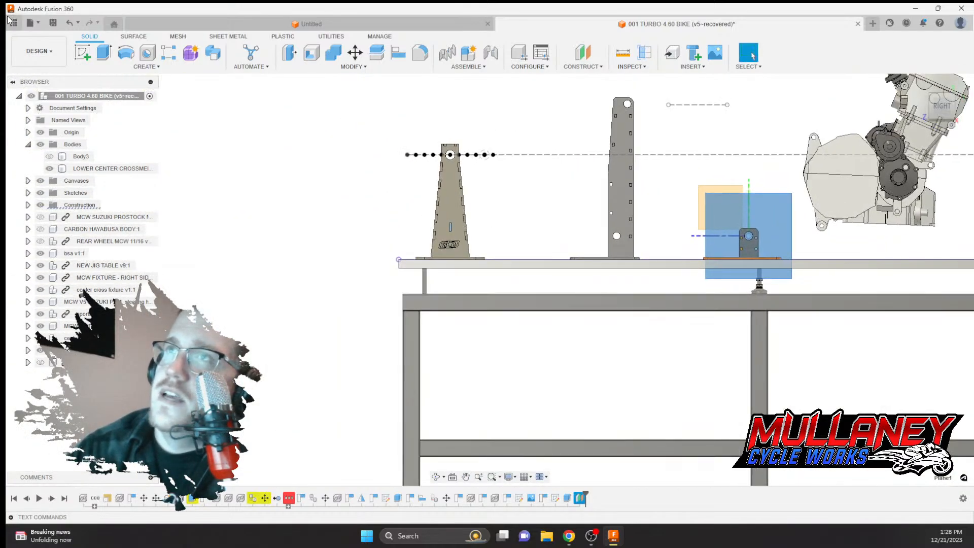
click(12, 22)
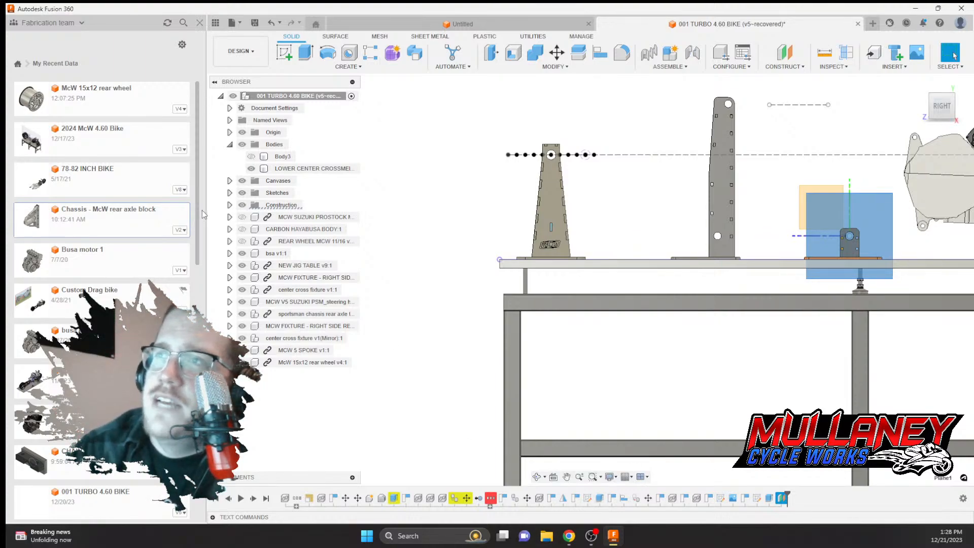
drag(197, 209, 206, 174)
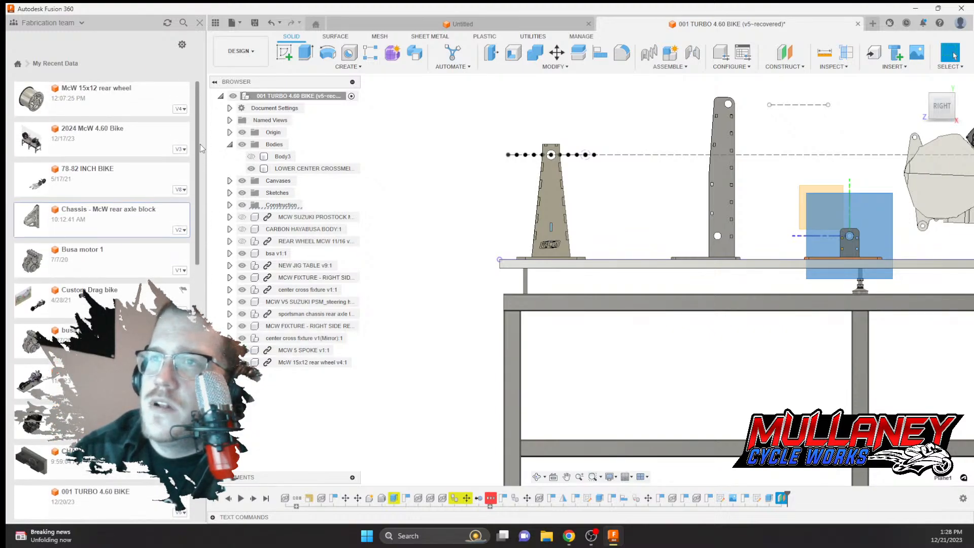
drag(73, 227, 443, 179)
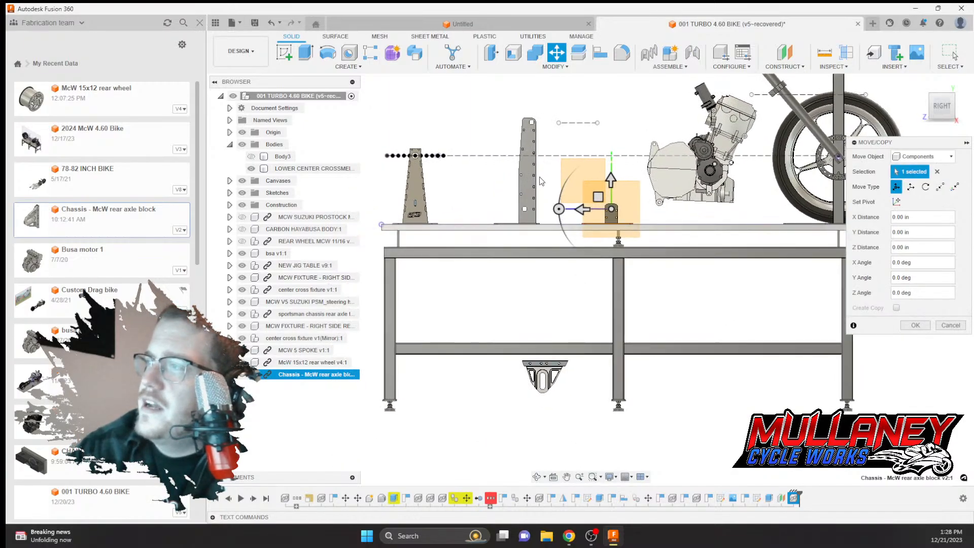
drag(558, 208, 609, 179)
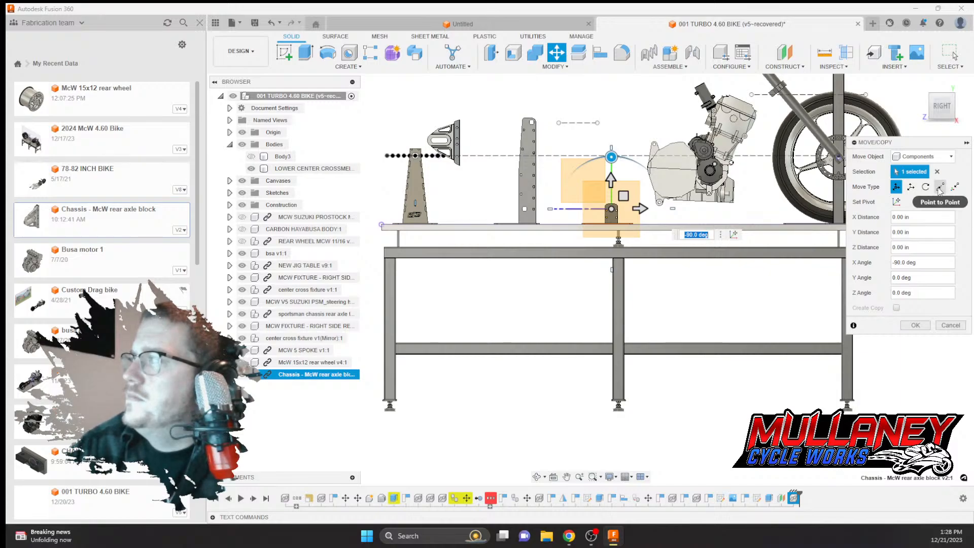
Try a point-to-point move of the rear axle block from its slot's rounded end to the fixture's axle hole, and accept the block's rotated placement
click(941, 186)
scroll(559, 201, up, 10)
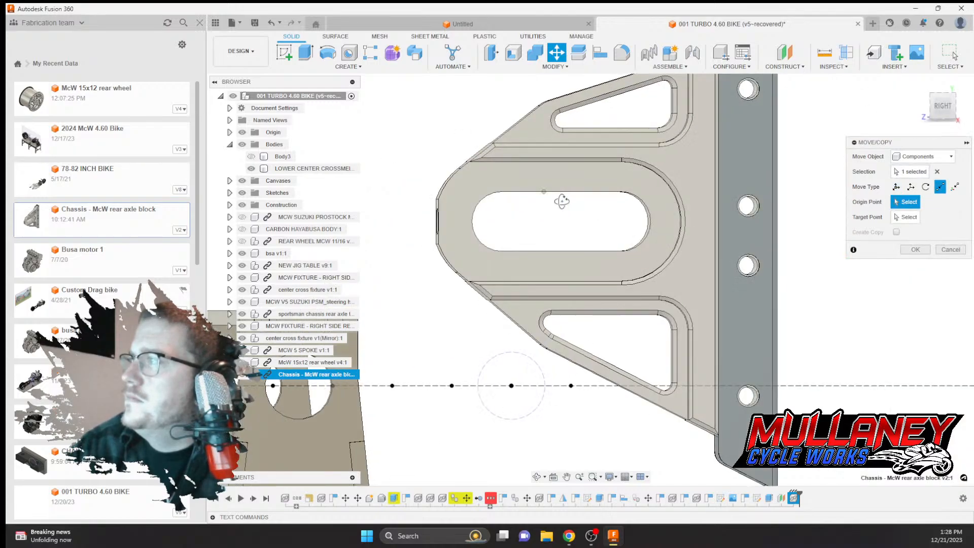
shift+middle_drag(561, 202, 605, 223)
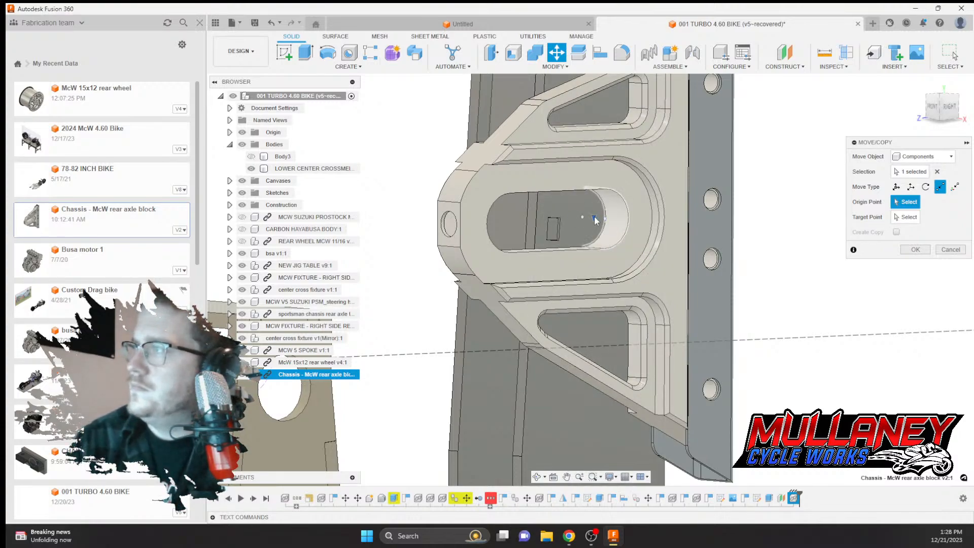
click(595, 220)
scroll(547, 232, down, 8)
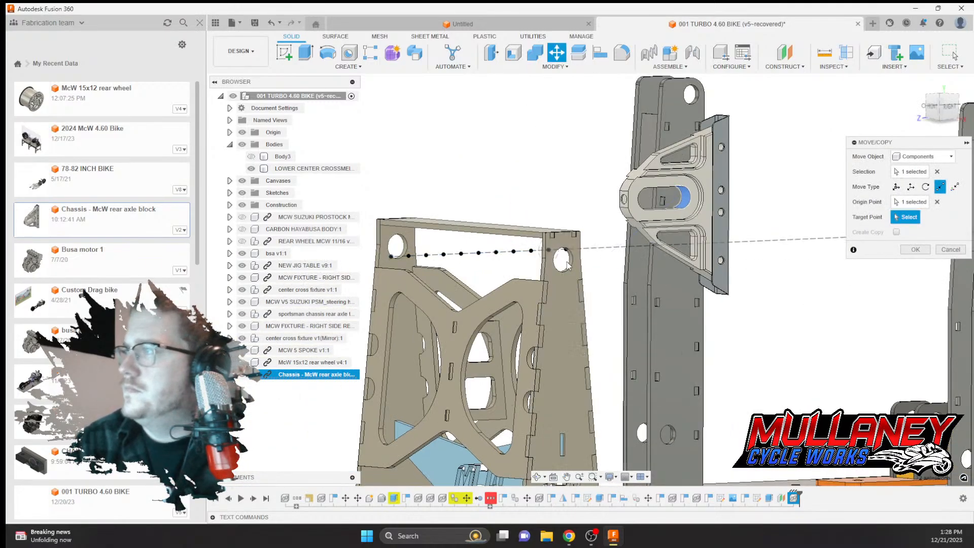
scroll(568, 265, up, 3)
scroll(577, 260, up, 4)
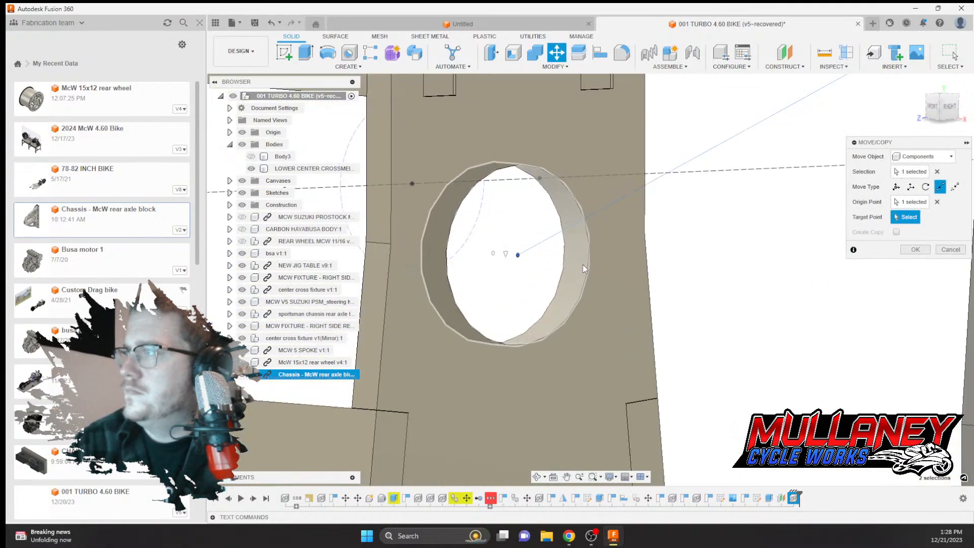
scroll(719, 167, down, 7)
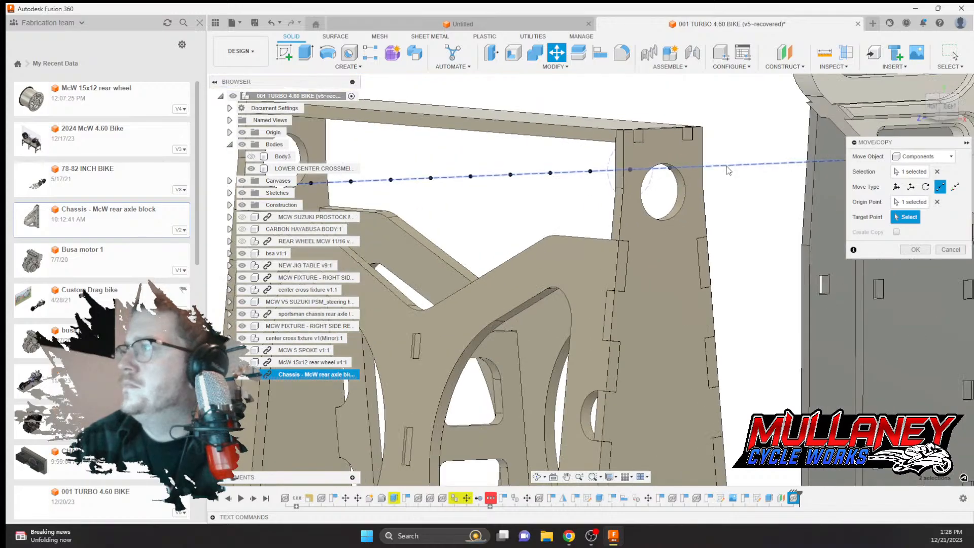
middle_drag(713, 170, 594, 182)
scroll(595, 186, down, 2)
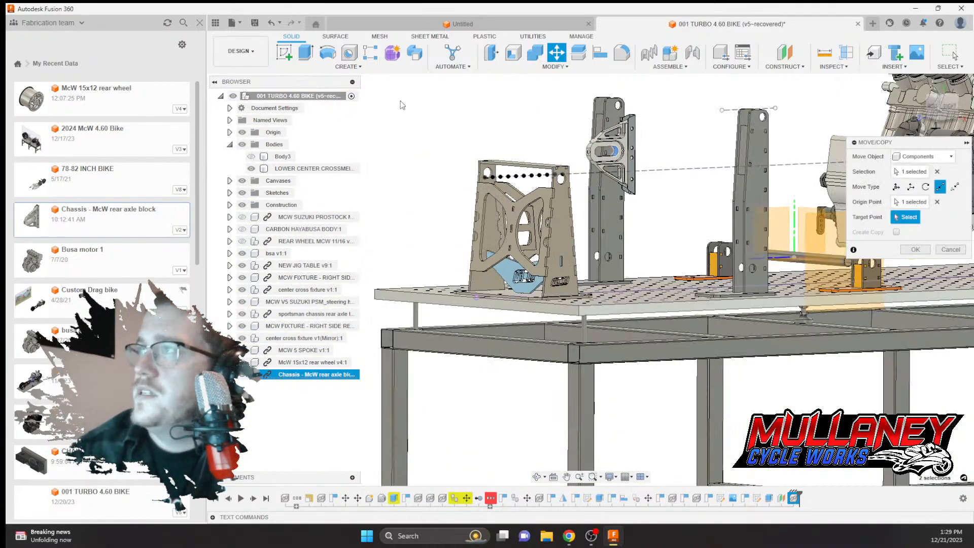
click(915, 249)
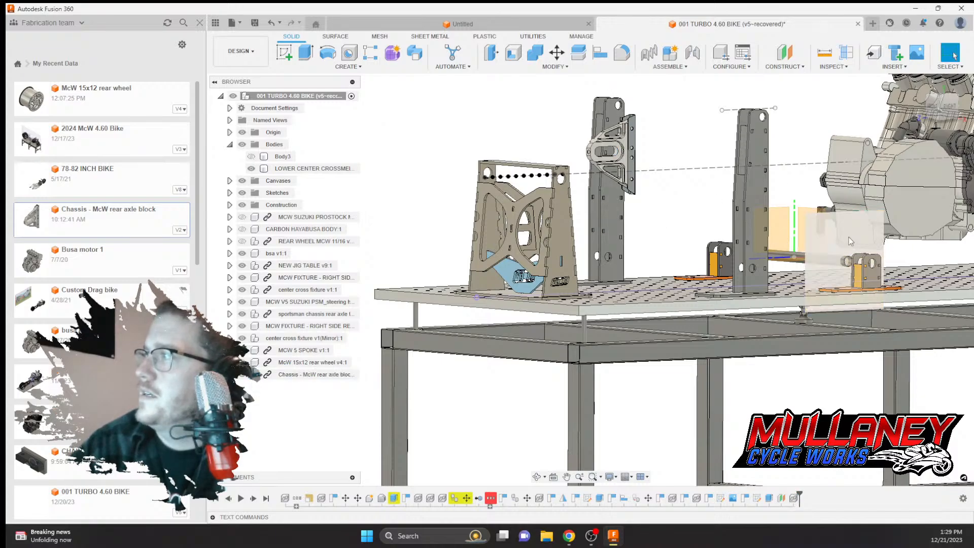
Create a sketch on the offset construction plane containing the projected circular edge of the rear fixture's axle hole
click(839, 239)
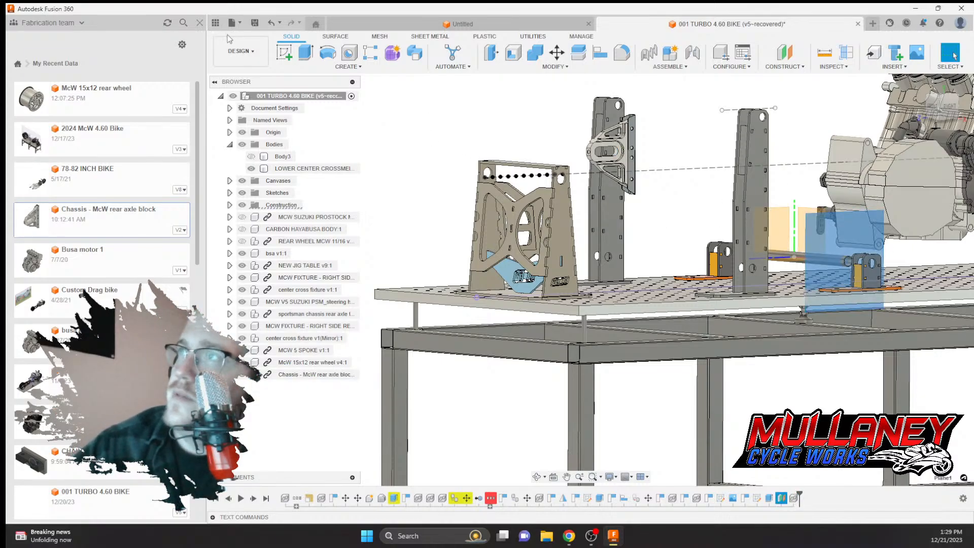
click(282, 55)
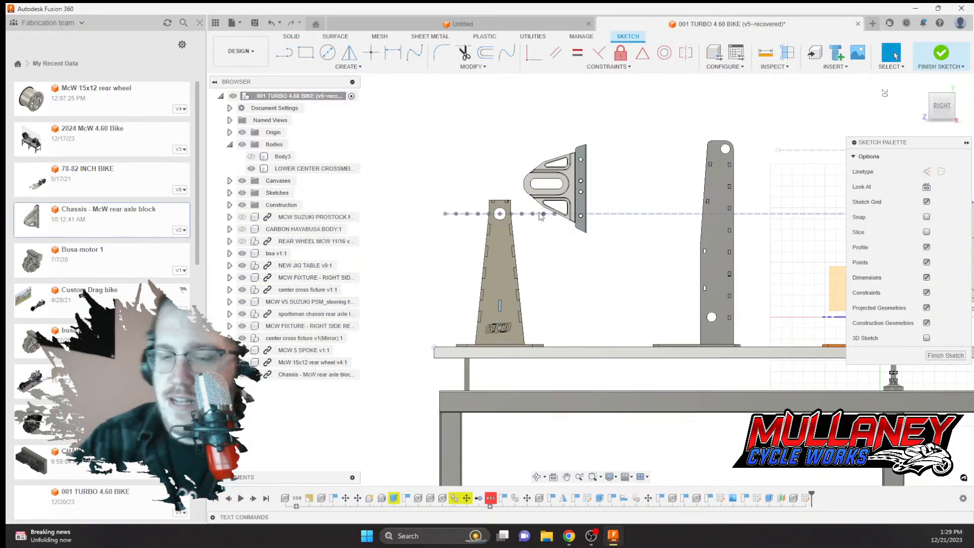
key(p)
scroll(517, 216, up, 8)
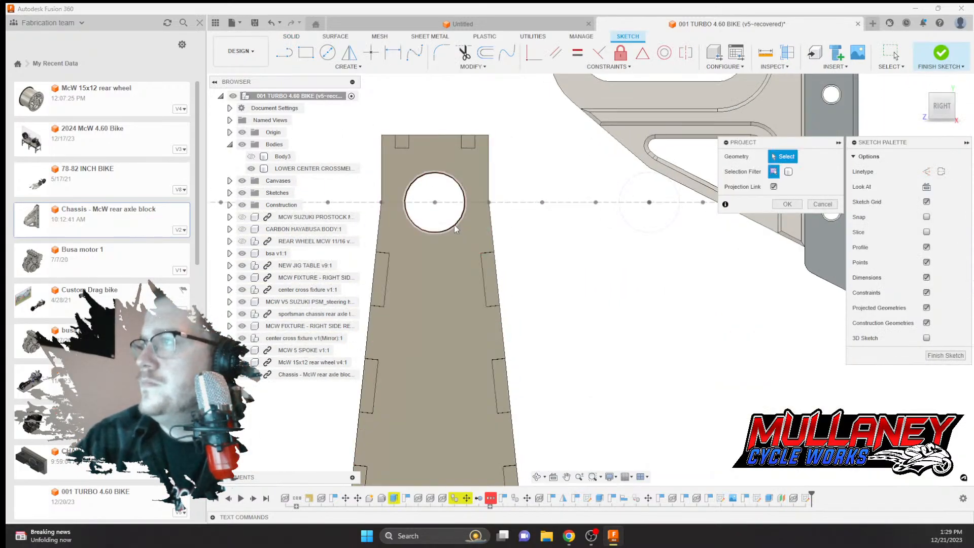
click(455, 225)
click(787, 204)
scroll(558, 188, down, 5)
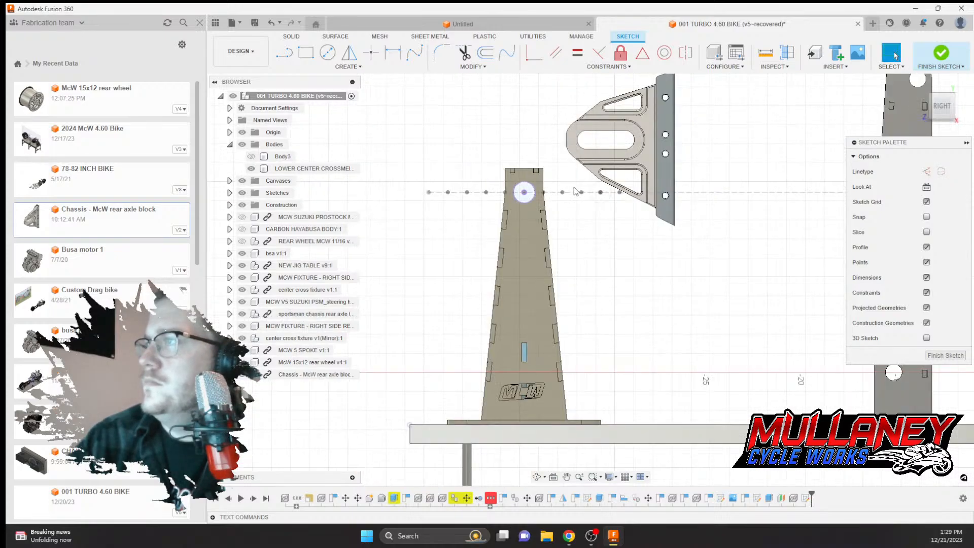
shift+middle_drag(482, 172, 590, 170)
scroll(539, 170, up, 6)
scroll(545, 179, down, 2)
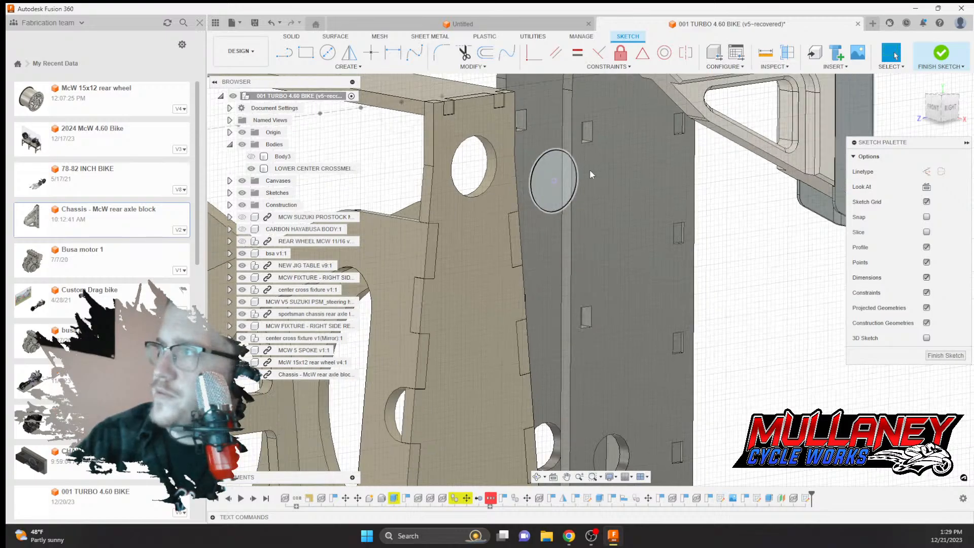
click(937, 53)
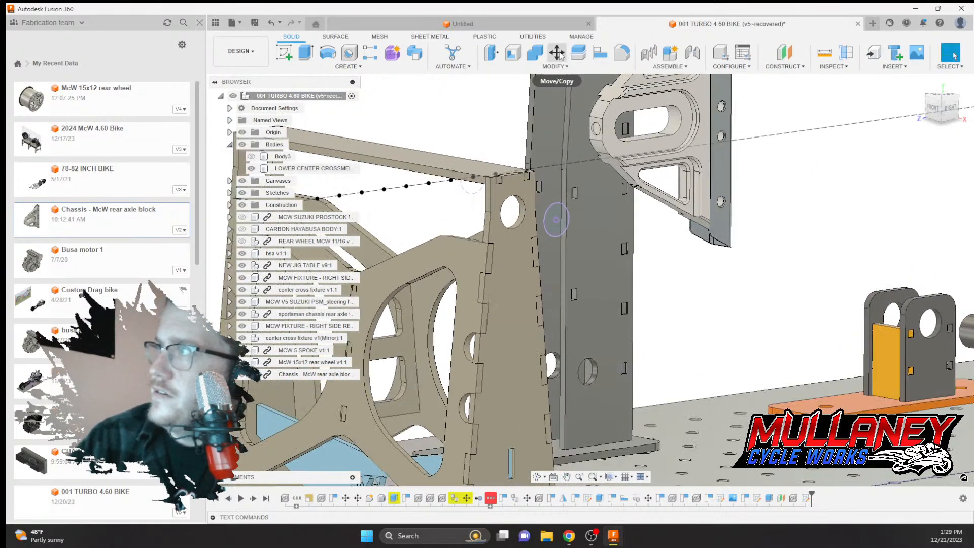
Move the rear axle block component point to point from the centre of its slot's rounded end to the projected axle circle's centre
click(557, 53)
click(923, 156)
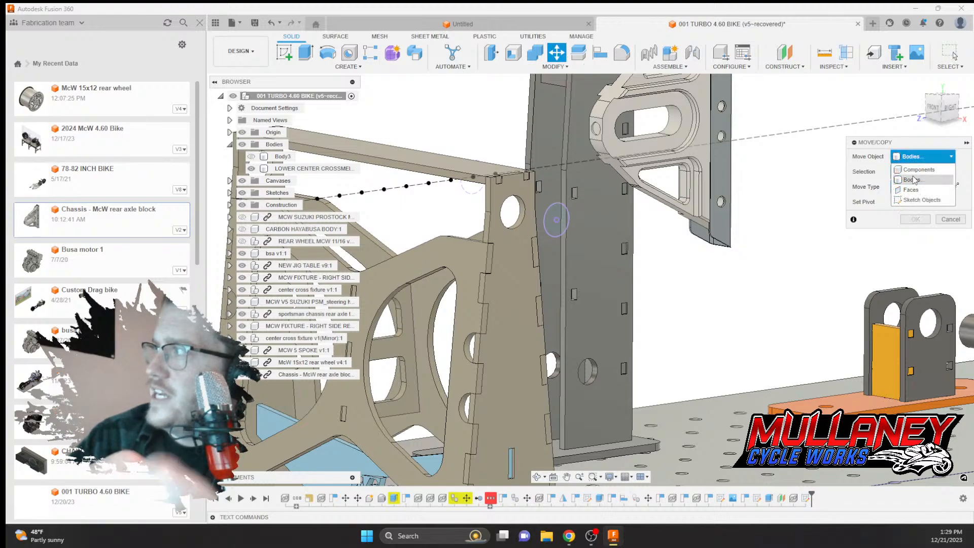
click(918, 169)
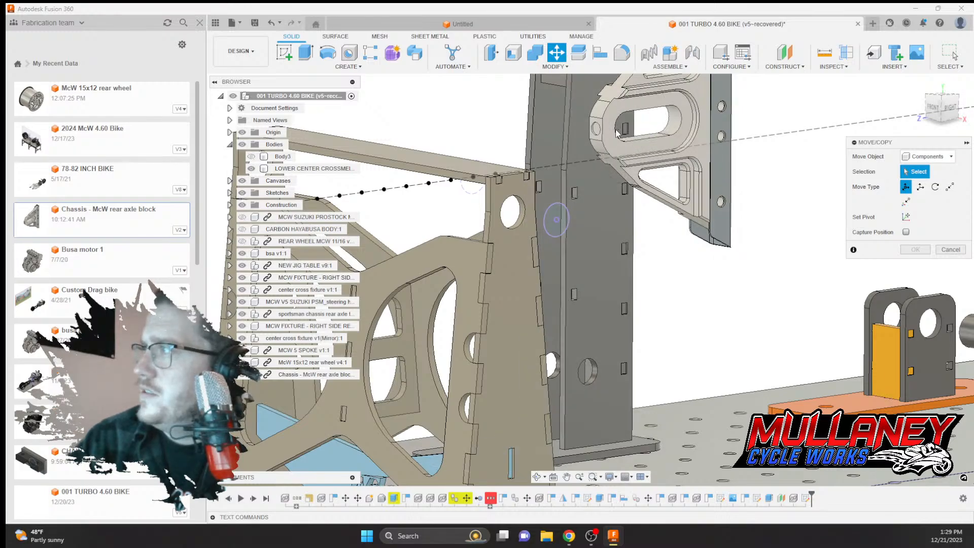
scroll(685, 118, up, 4)
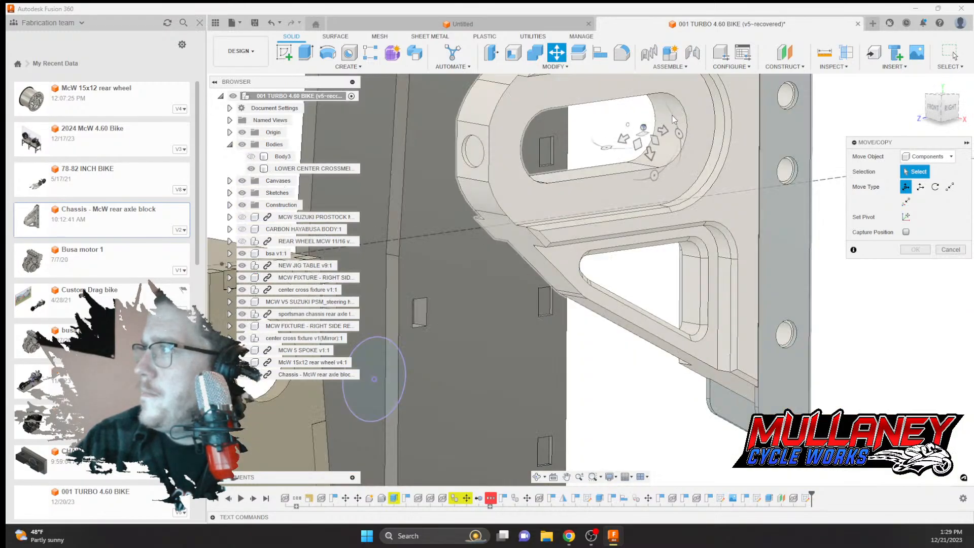
scroll(630, 162, up, 1)
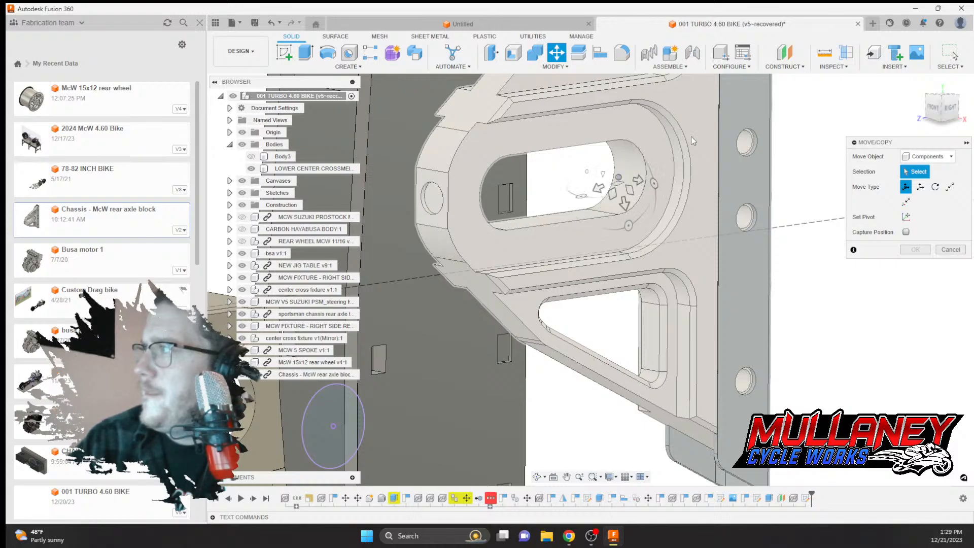
shift+middle_drag(691, 136, 818, 139)
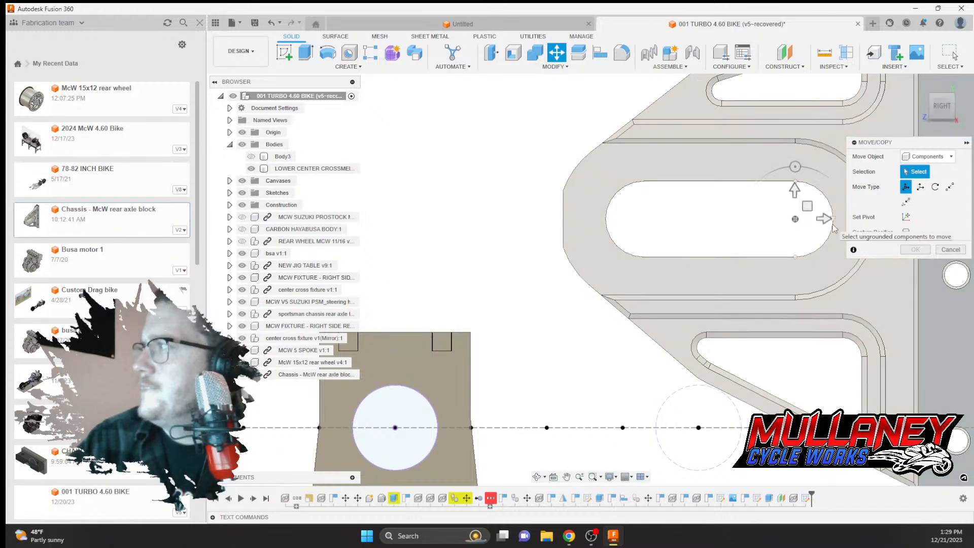
shift+middle_drag(834, 220, 830, 238)
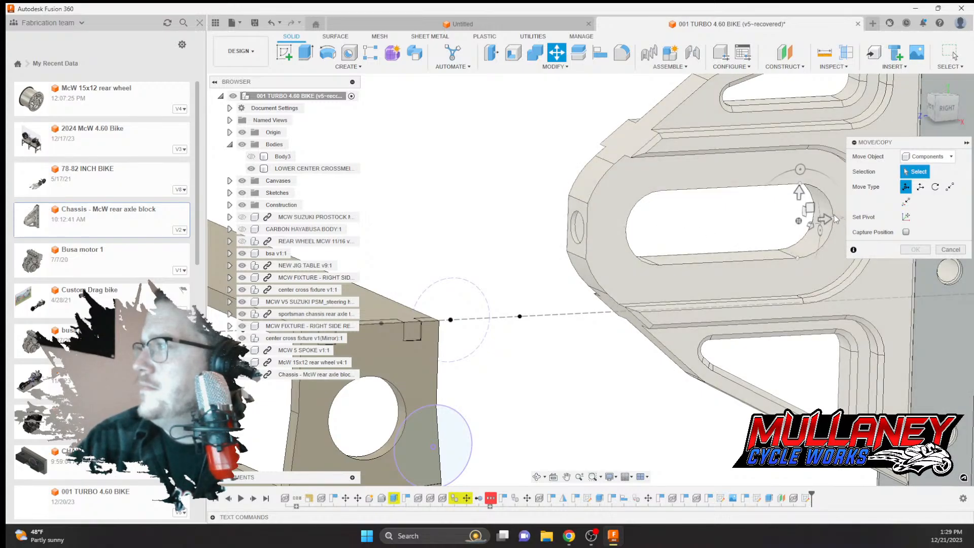
click(835, 216)
scroll(779, 172, down, 1)
middle_drag(779, 171, 658, 94)
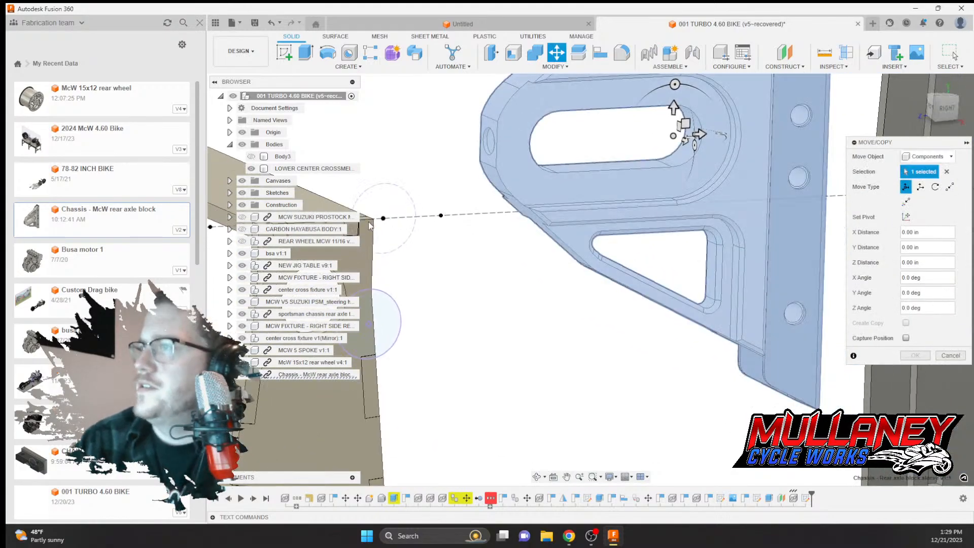
shift+middle_drag(376, 327, 493, 269)
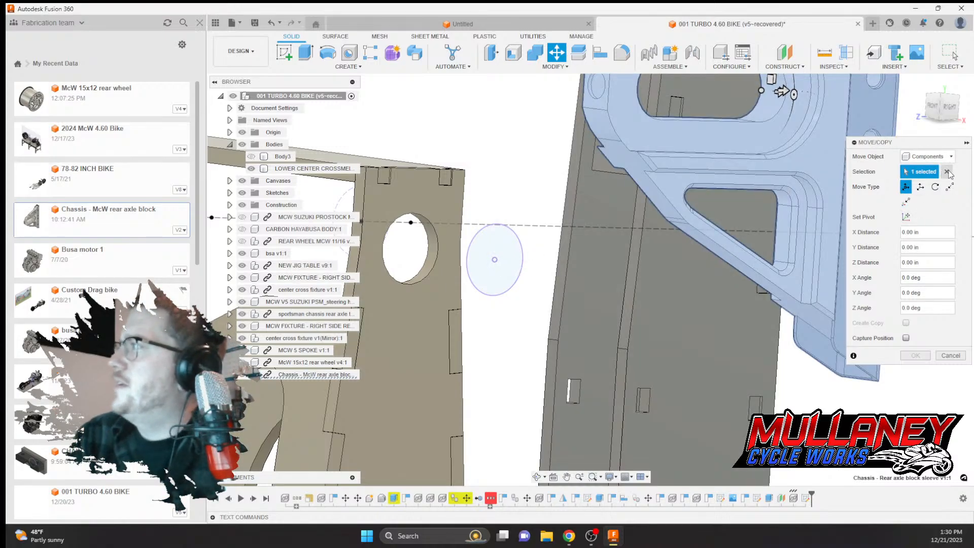
click(949, 187)
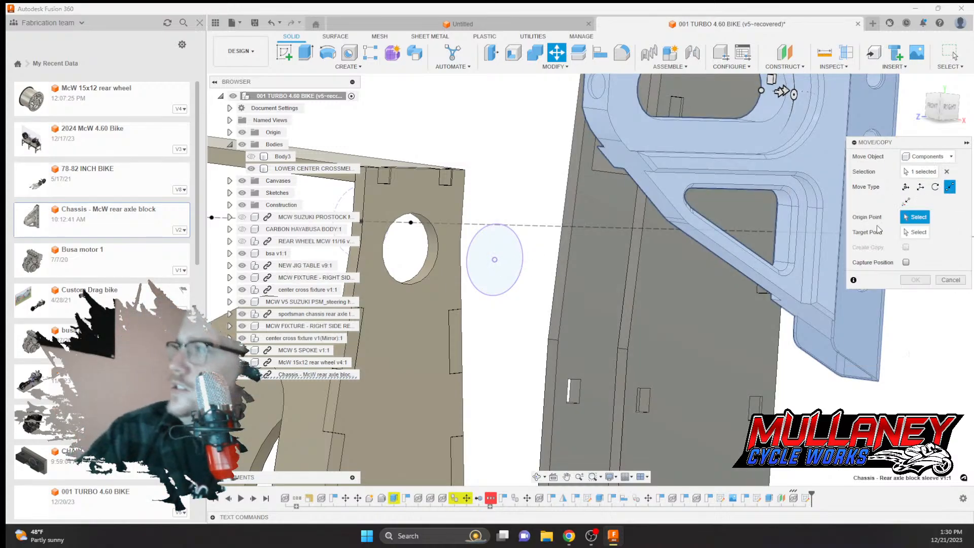
middle_drag(762, 112, 713, 193)
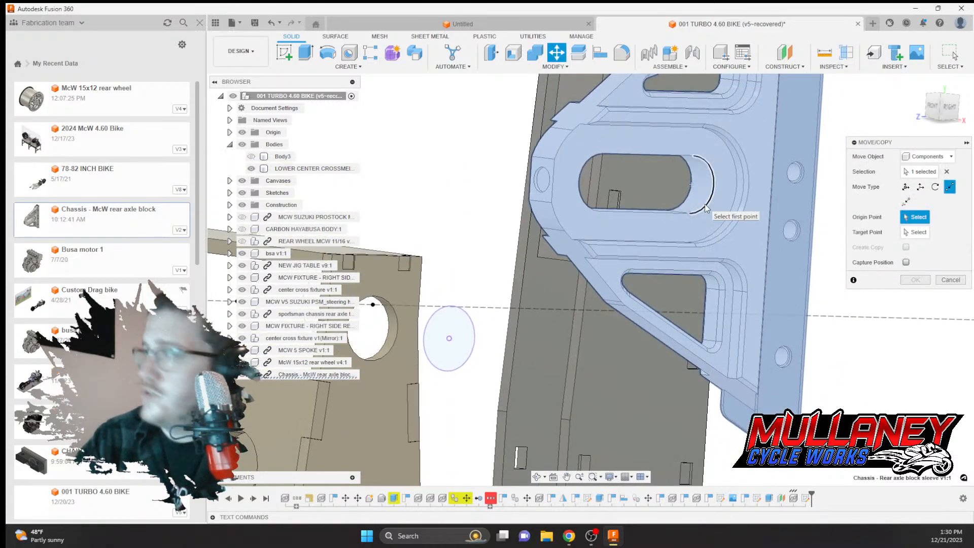
click(681, 182)
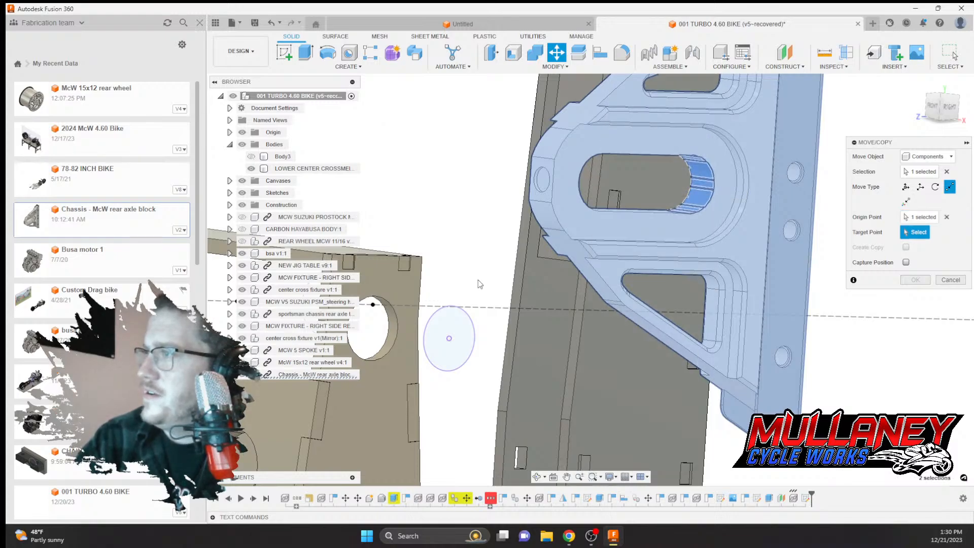
click(449, 339)
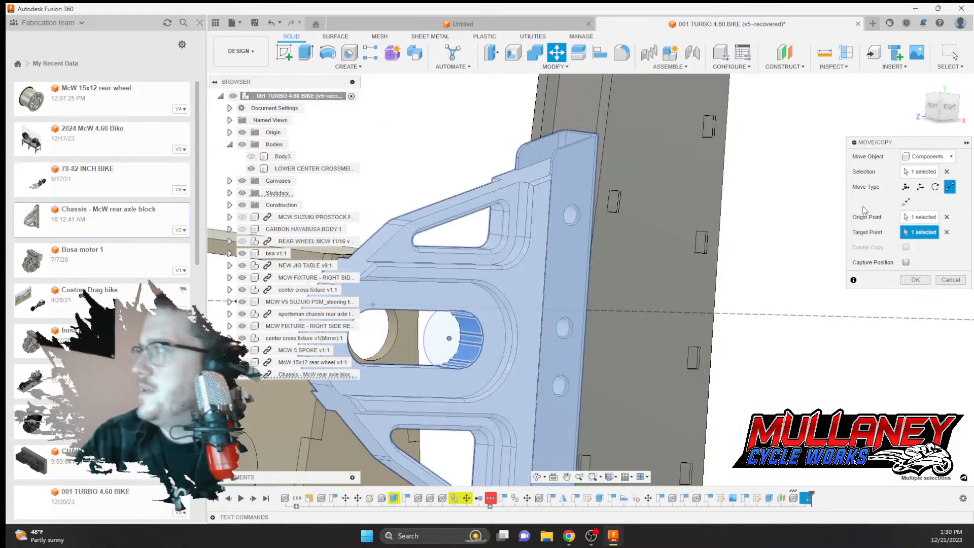
click(913, 280)
Examine the rear axle block's placement against the axle fixture and jig table from the front and right side
scroll(771, 248, down, 4)
middle_drag(747, 229, 563, 195)
click(932, 110)
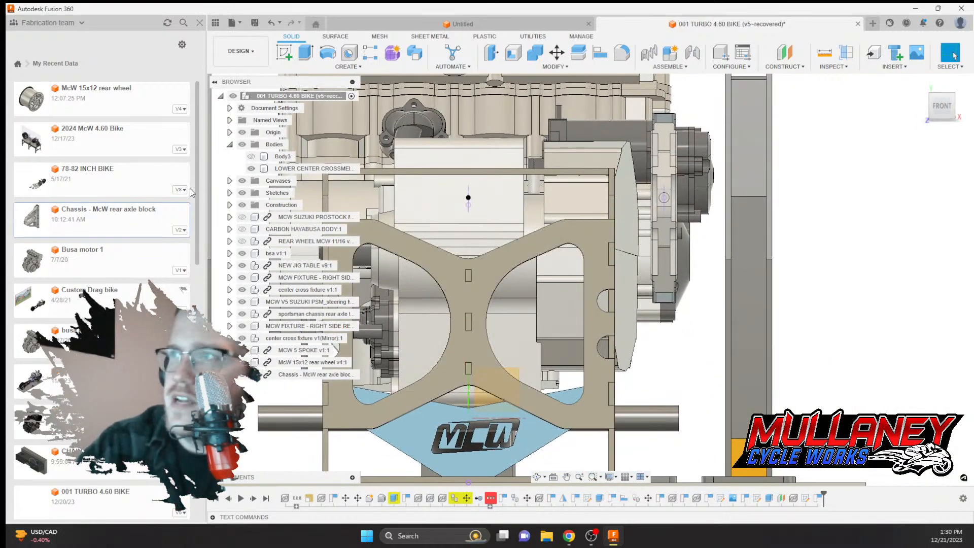
click(229, 205)
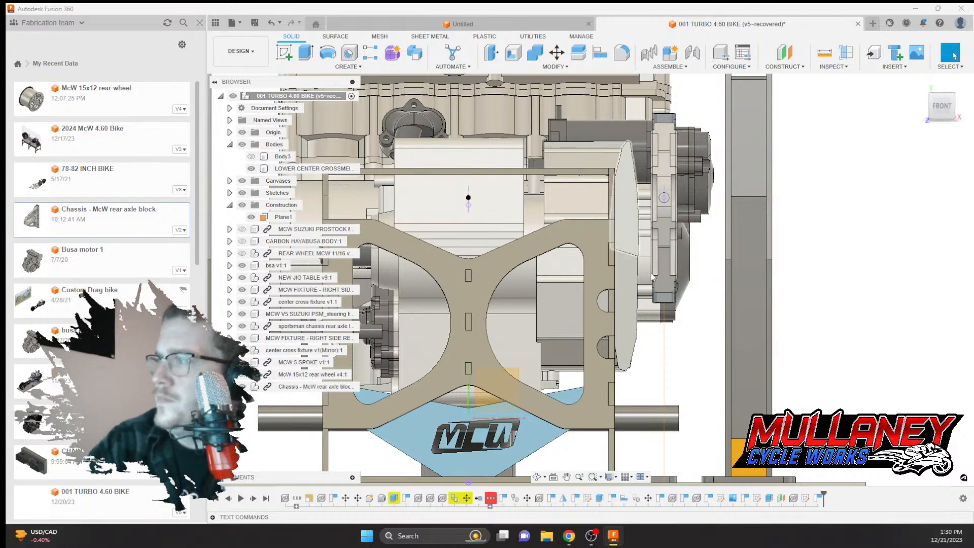
right_click(295, 231)
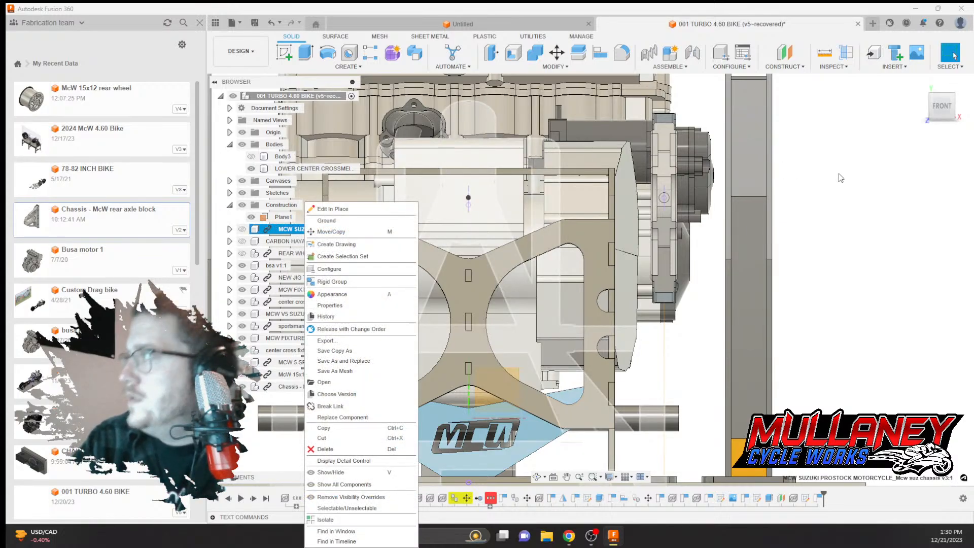
shift+middle_drag(841, 178, 564, 192)
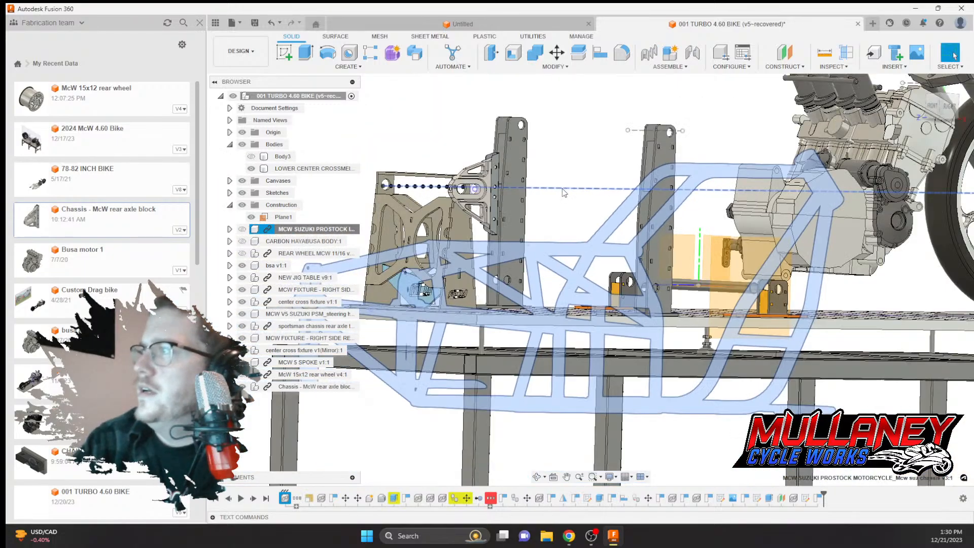
click(552, 208)
shift+middle_drag(587, 158, 474, 184)
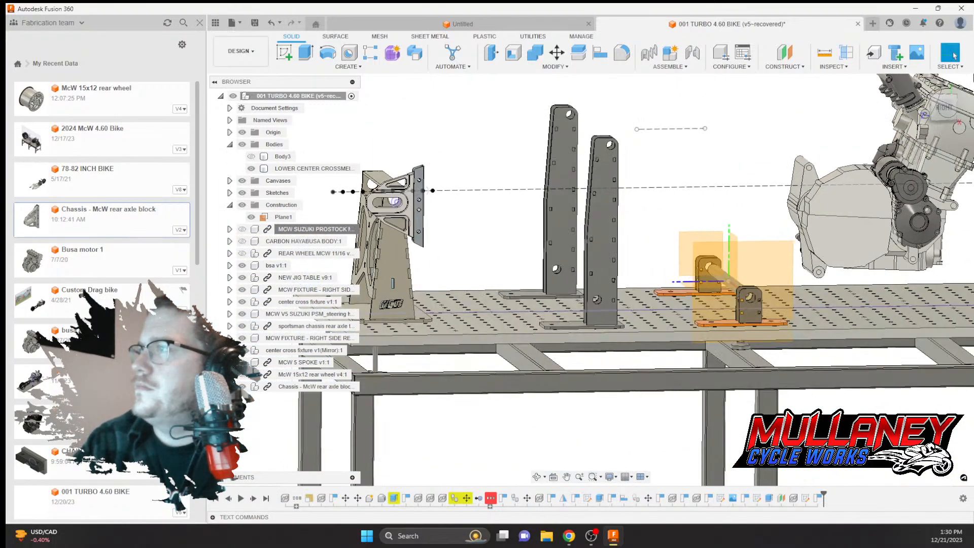
click(945, 108)
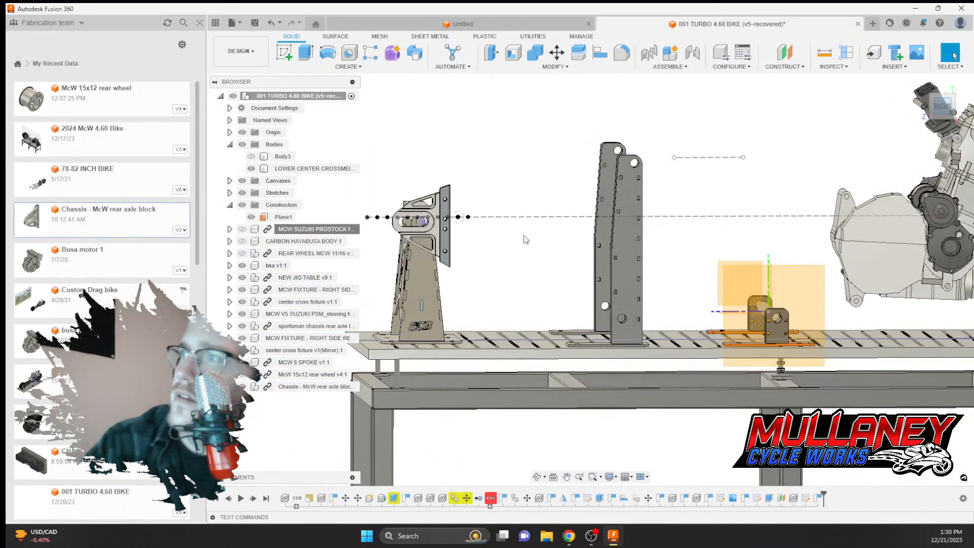
scroll(461, 175, up, 5)
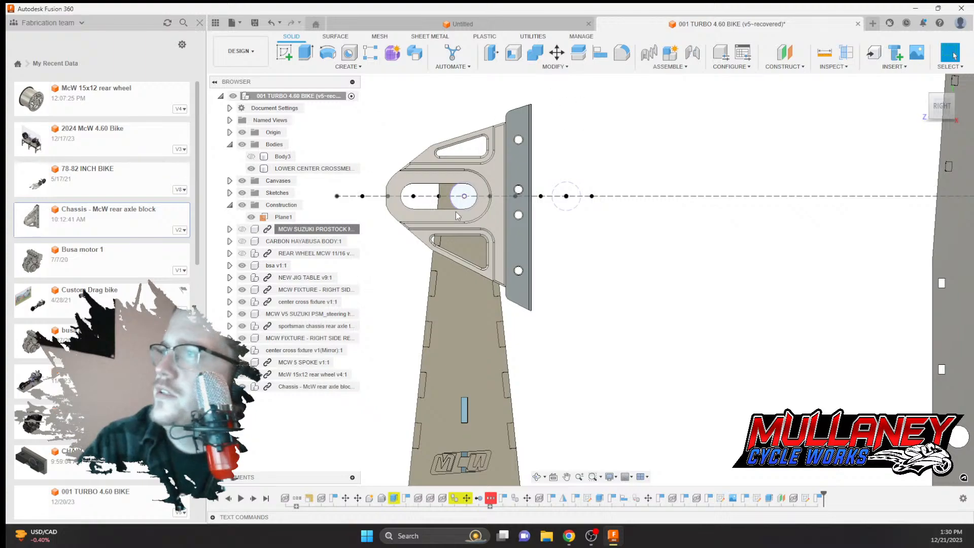
Move the rear axle block component forward 1 in along the axle centreline
click(556, 52)
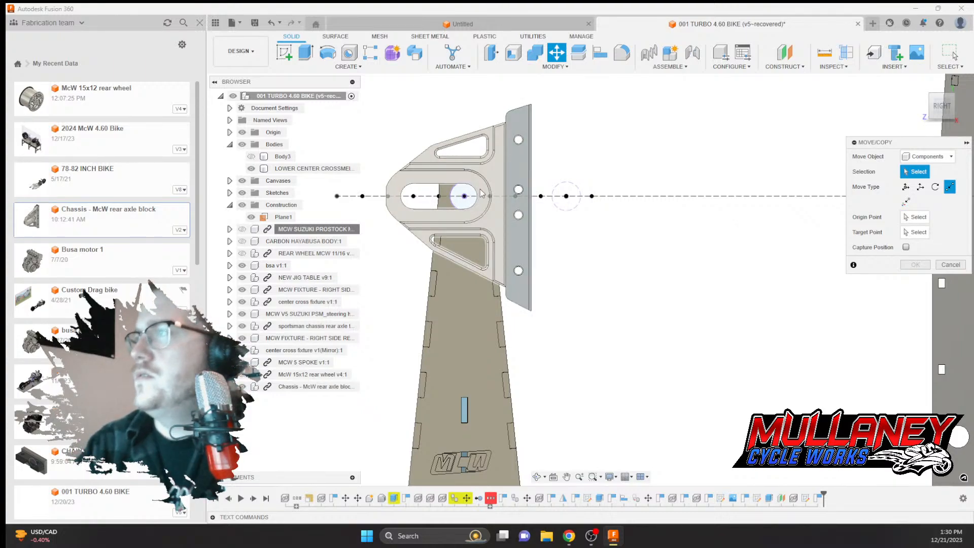
click(906, 187)
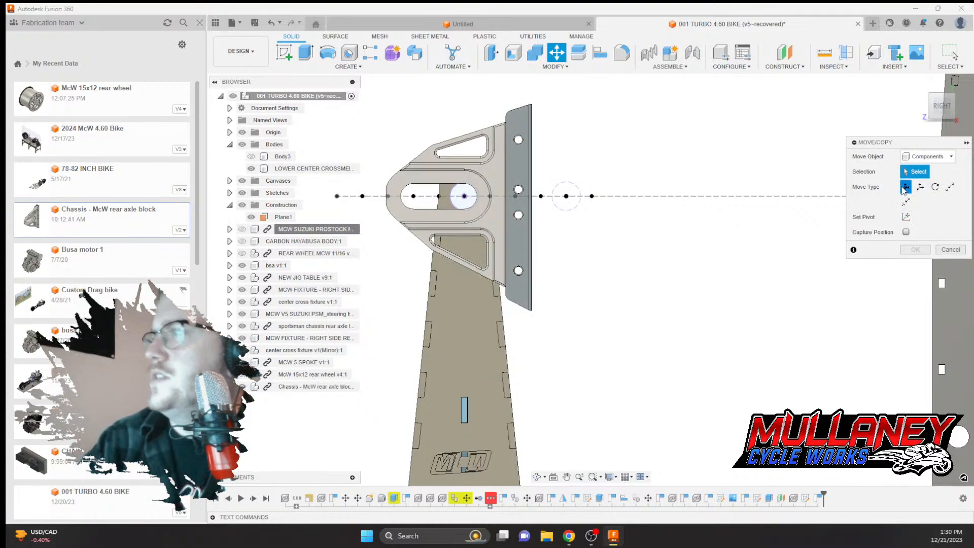
click(490, 210)
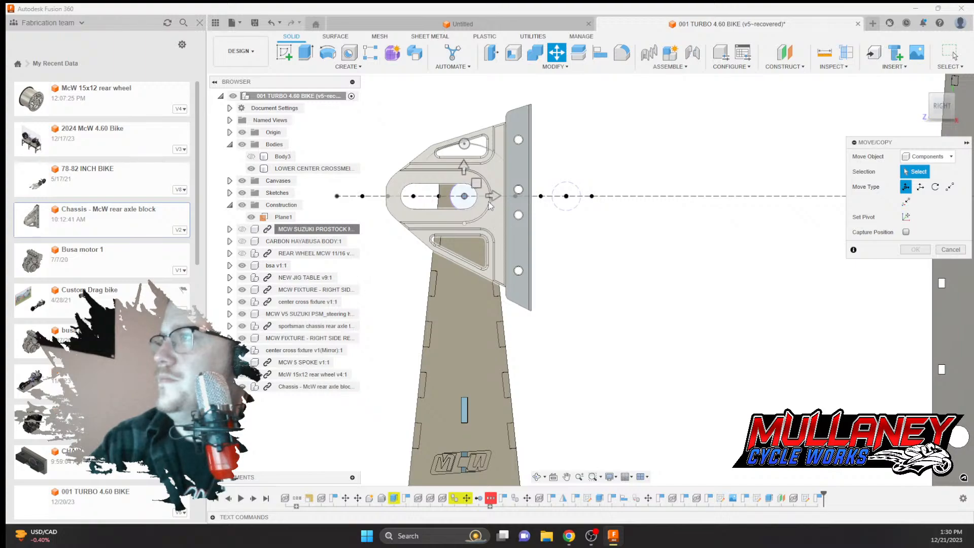
click(491, 205)
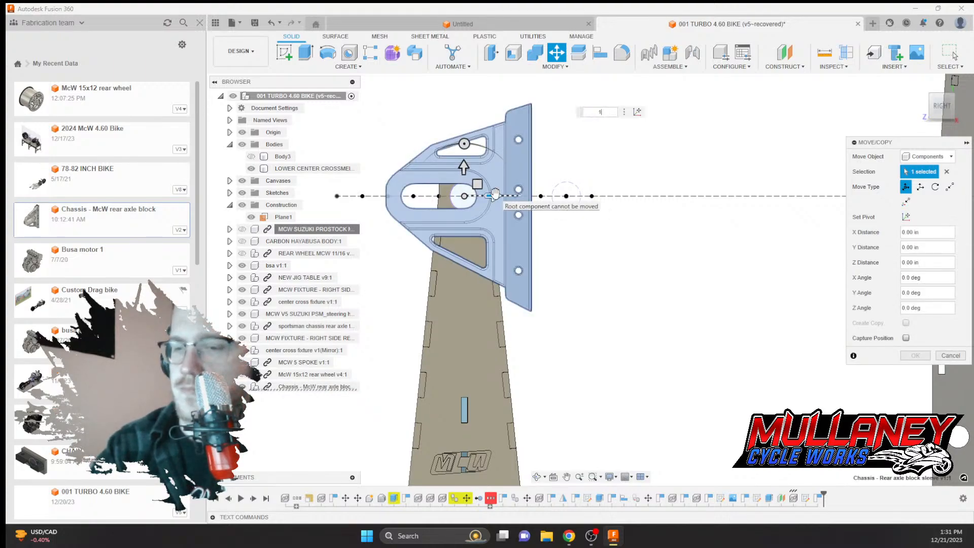
text(1)
key(Return)
key(Return)
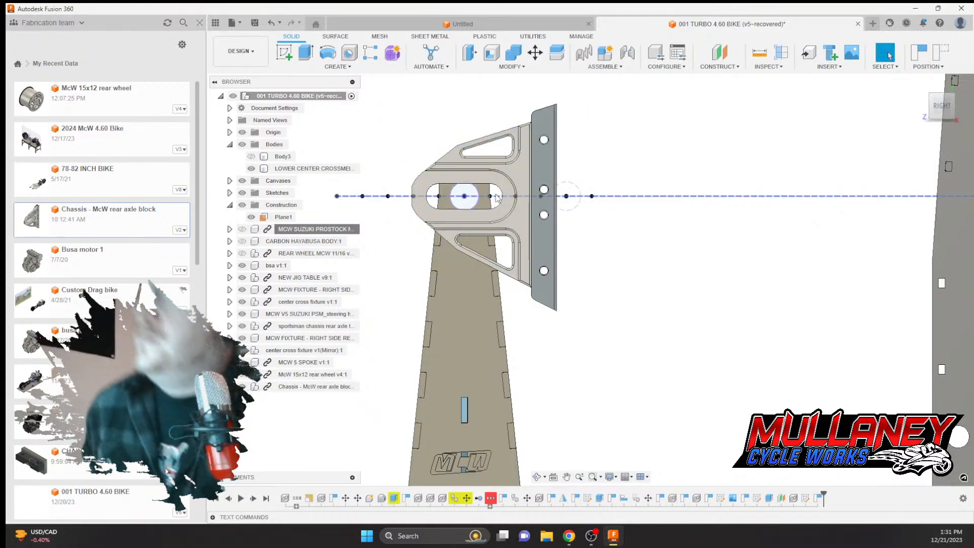
Hide the data panel and collapse the browser to enlarge the modelling area around the jig table
scroll(678, 220, down, 4)
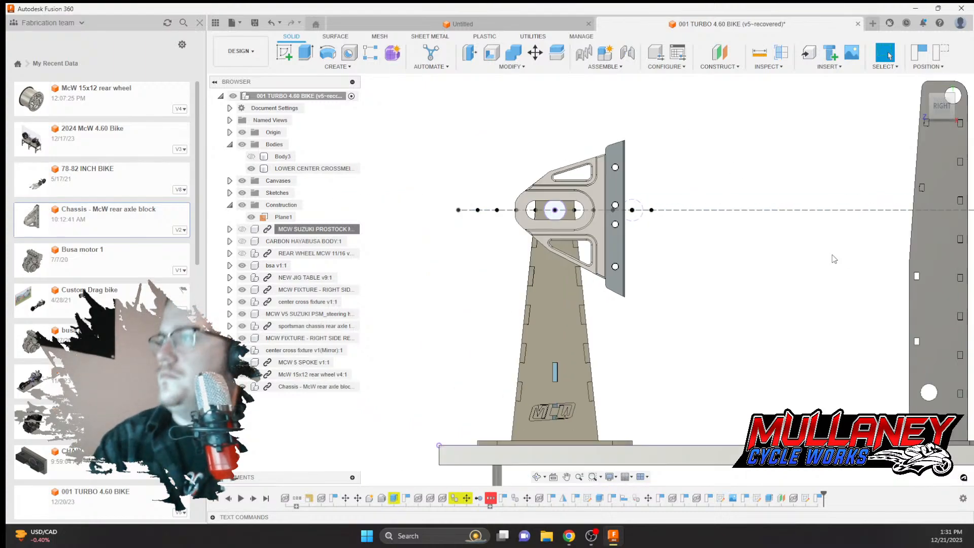
scroll(571, 225, down, 5)
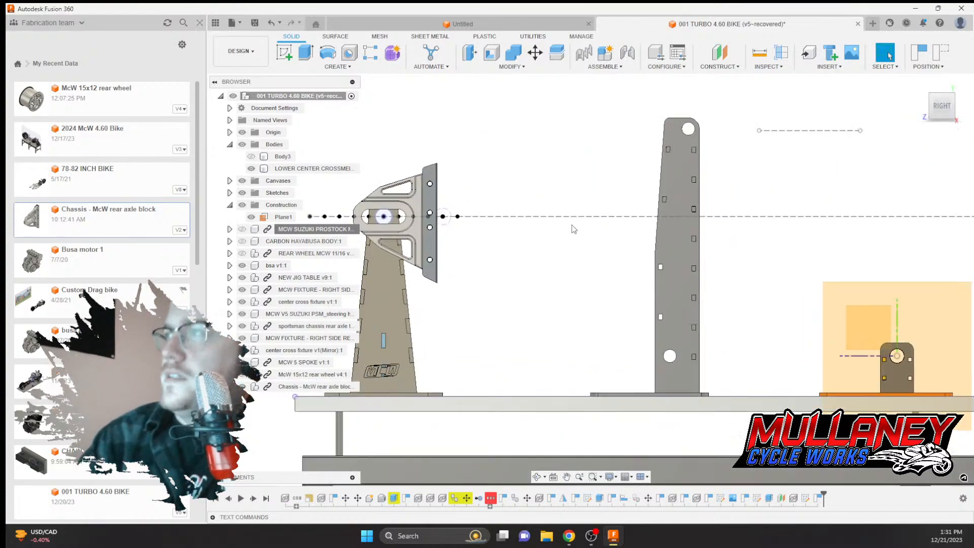
scroll(692, 305, up, 3)
scroll(678, 300, down, 2)
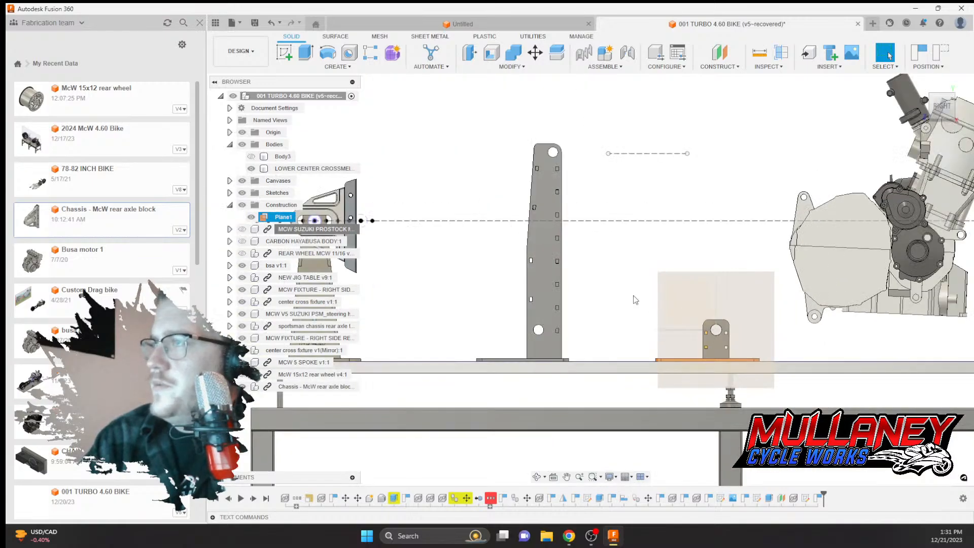
shift+middle_drag(633, 296, 671, 312)
click(201, 23)
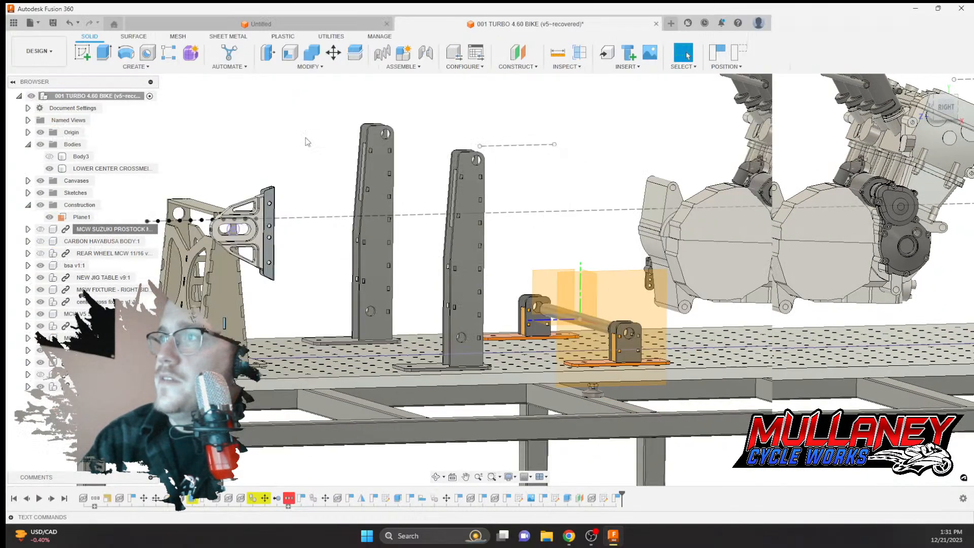
click(13, 81)
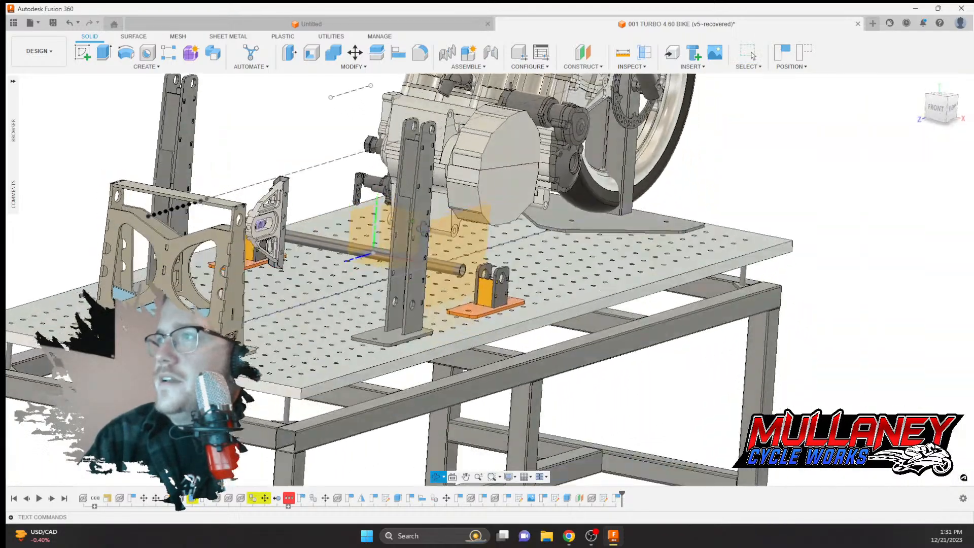
Examine the axle block's slot against the rear fixture's axle hole and centreline, at an angle and from the right side
shift+middle_drag(422, 228, 495, 219)
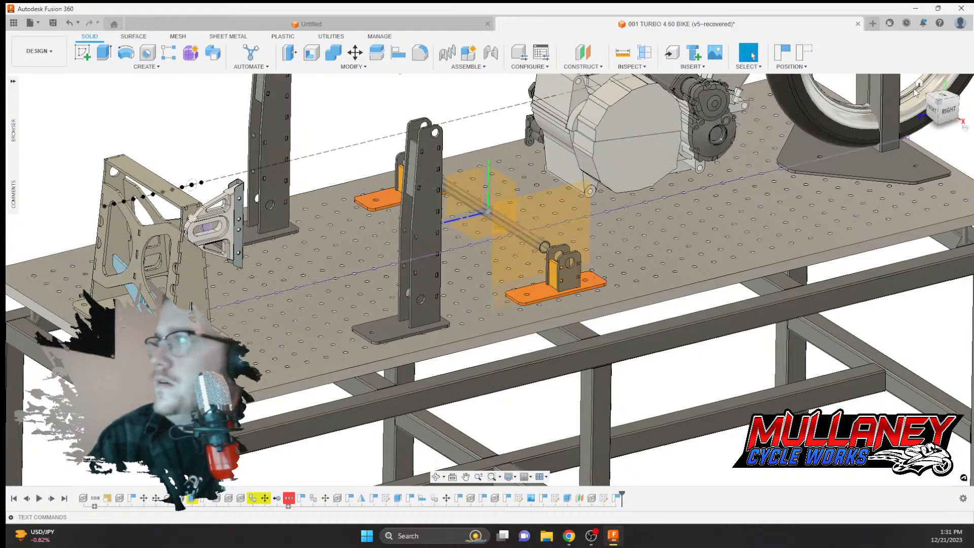
click(949, 111)
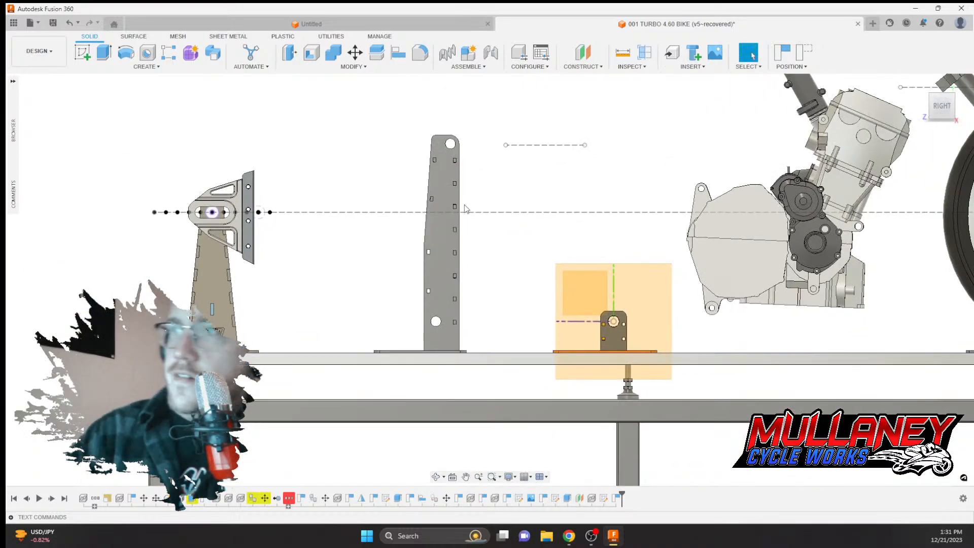
mouse_move(18, 89)
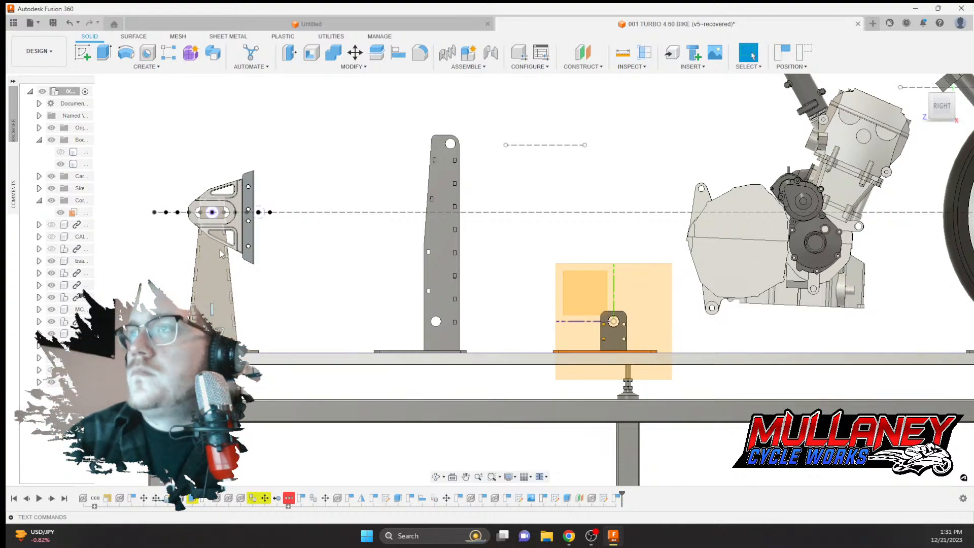
shift+middle_drag(140, 222, 268, 219)
scroll(283, 214, up, 3)
scroll(293, 220, up, 5)
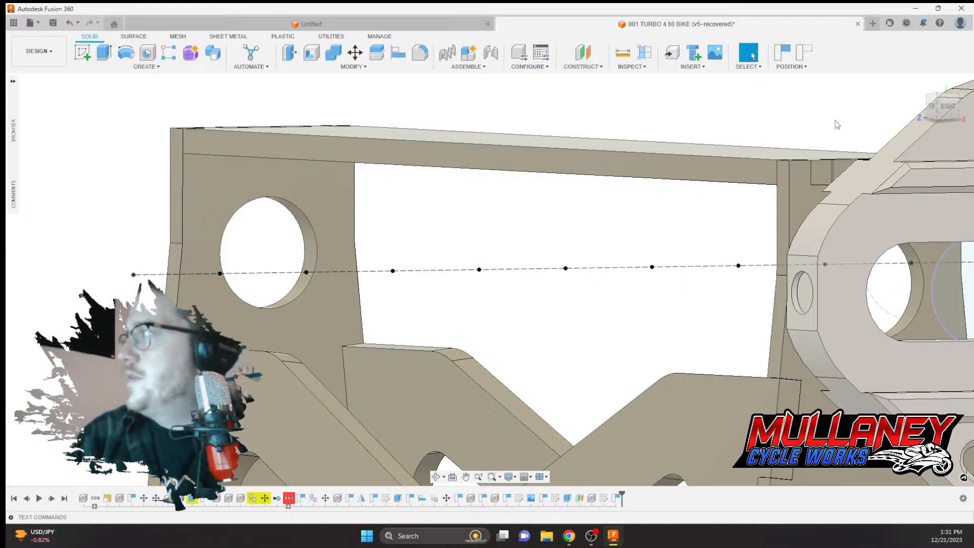
click(946, 107)
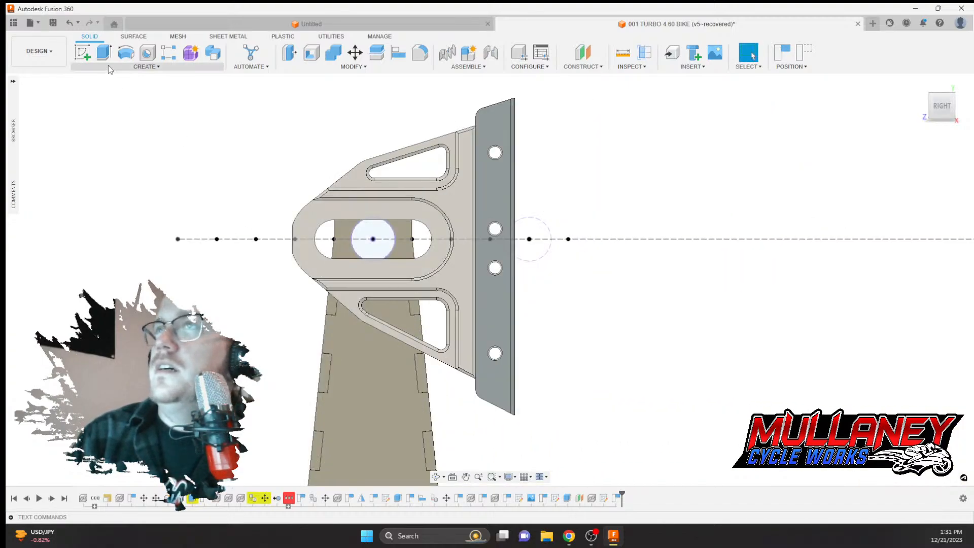
Expand the browser and show the McW 15x12 rear wheel component beside the rear axle fixture
click(9, 79)
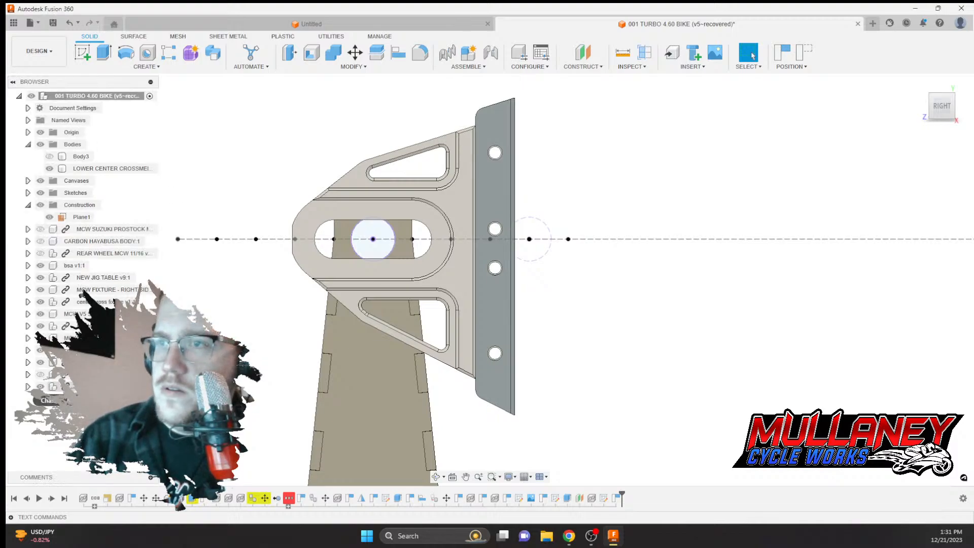
scroll(320, 330, down, 4)
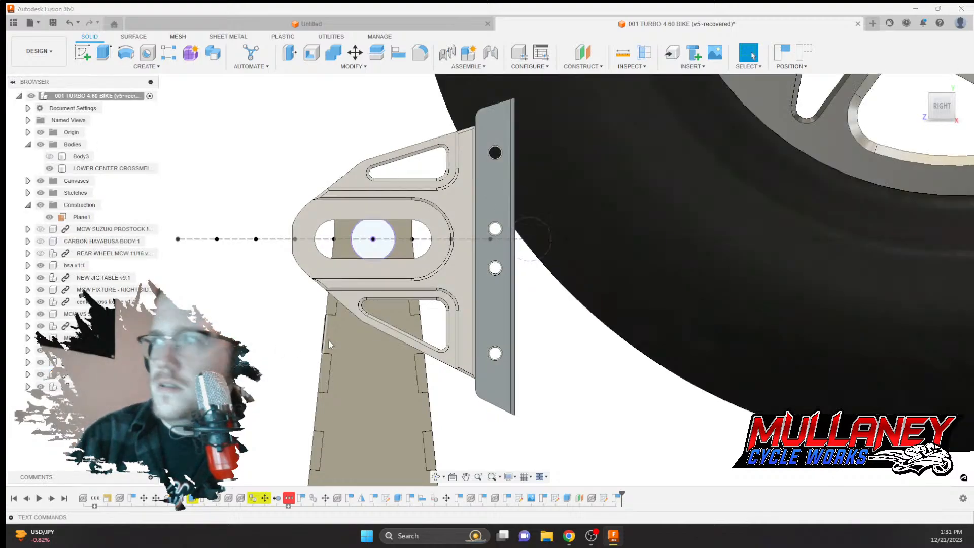
scroll(309, 277, down, 3)
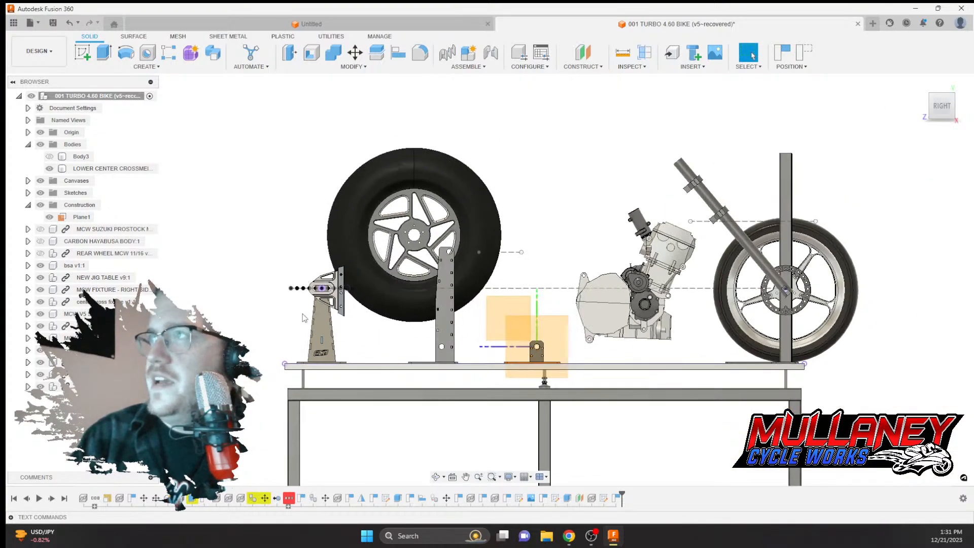
scroll(299, 266, up, 3)
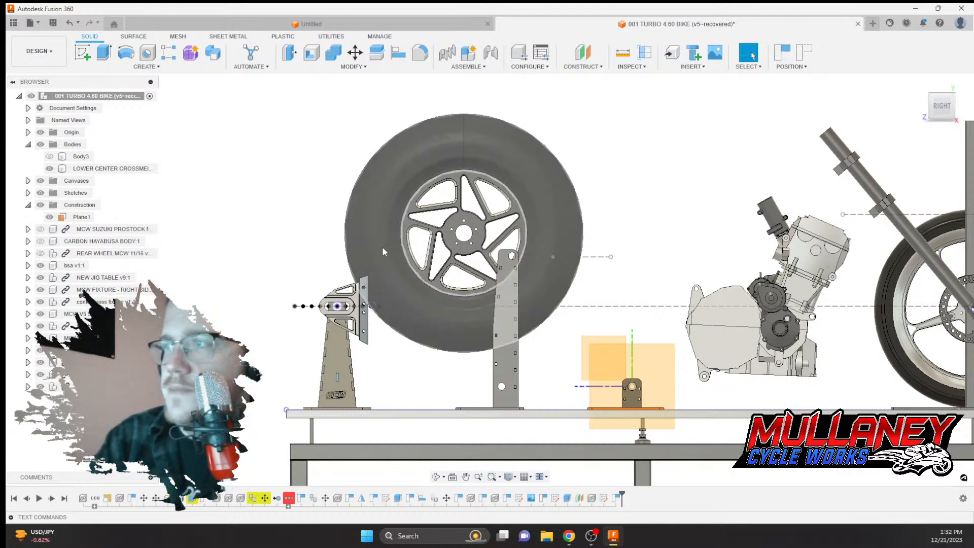
Move the McW 15x12 rear wheel point to point onto the axle centreline at the rear fixture, with position capture enabled
click(356, 53)
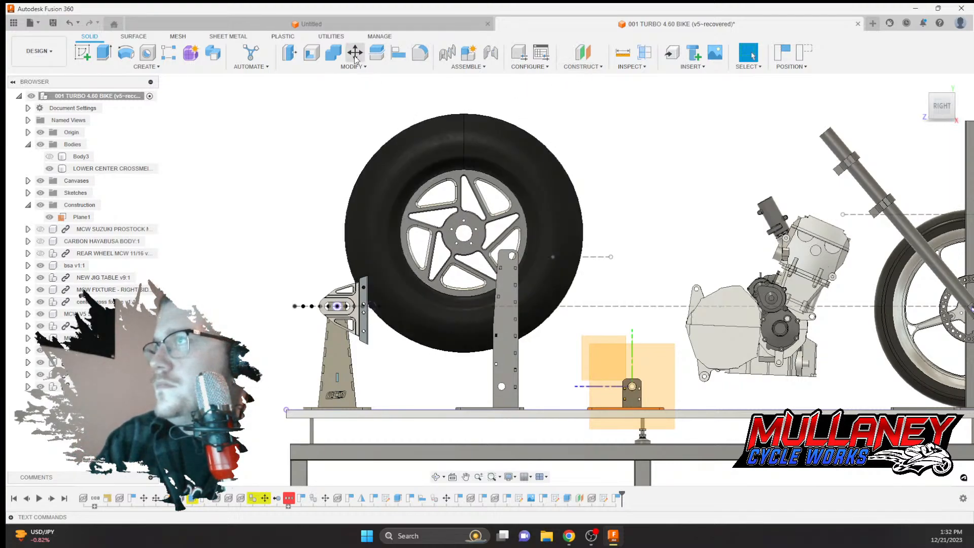
click(558, 223)
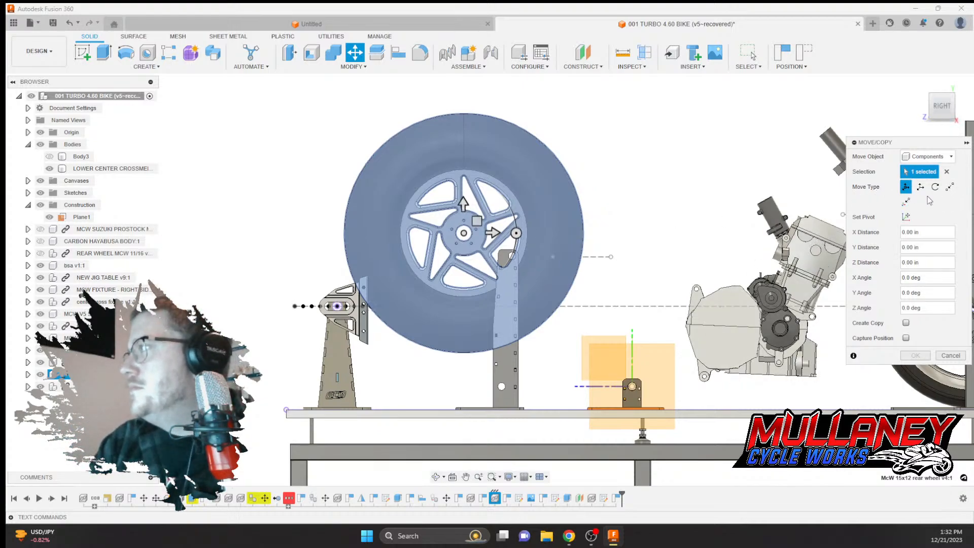
click(949, 187)
shift+middle_drag(290, 137, 370, 157)
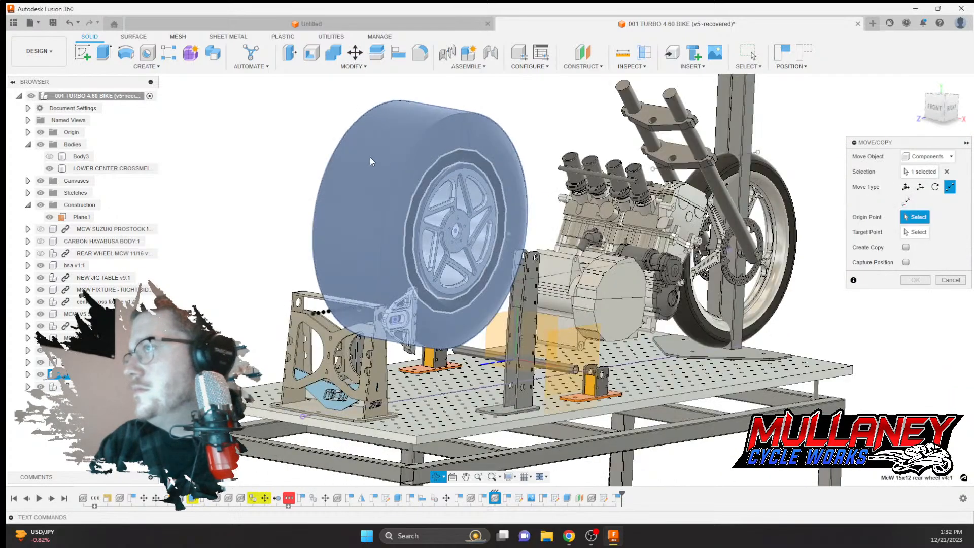
click(363, 160)
scroll(343, 315, up, 5)
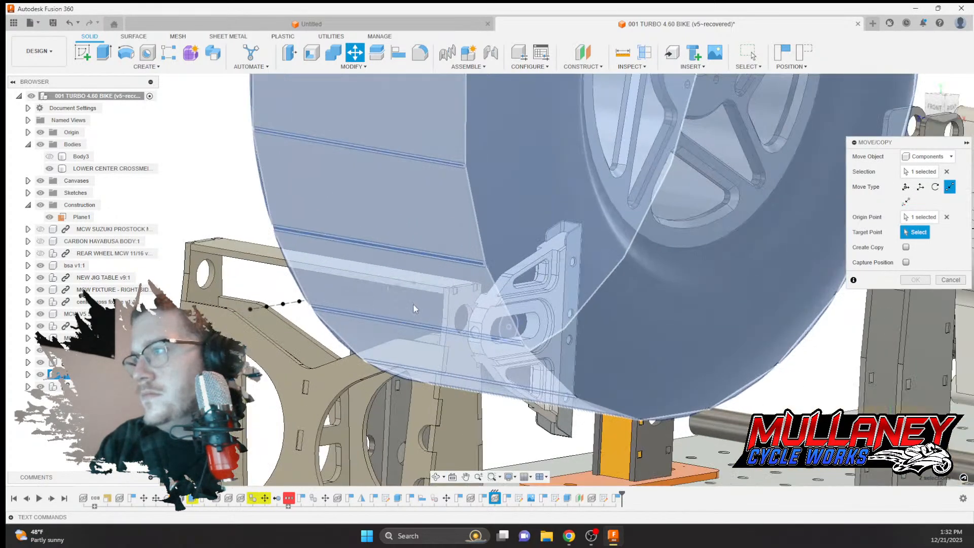
shift+middle_drag(413, 303, 432, 293)
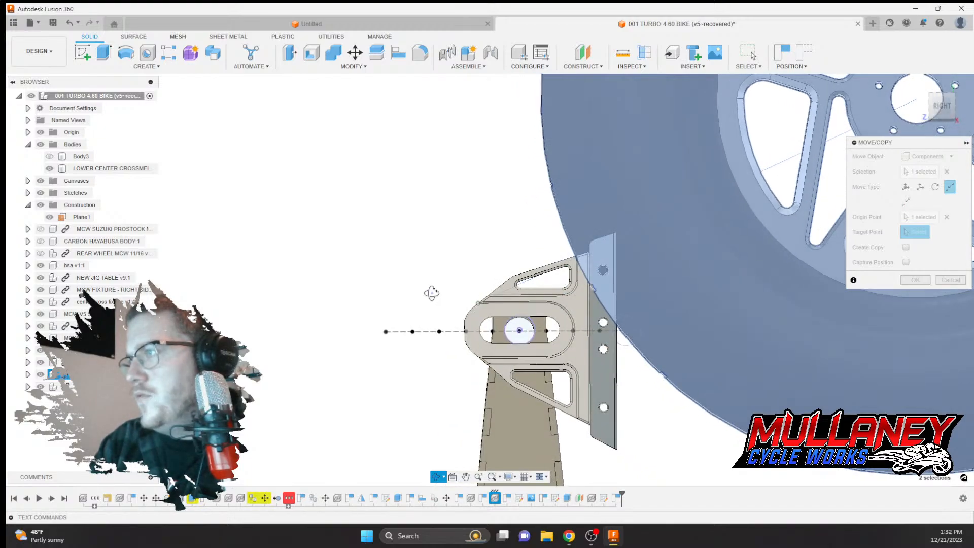
shift+middle_drag(432, 292, 416, 306)
click(407, 306)
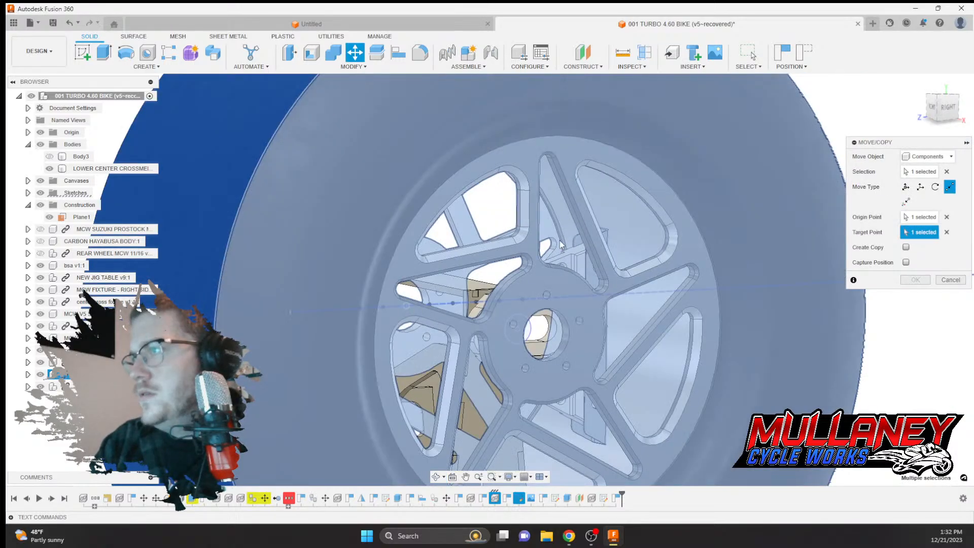
scroll(561, 241, down, 5)
click(907, 263)
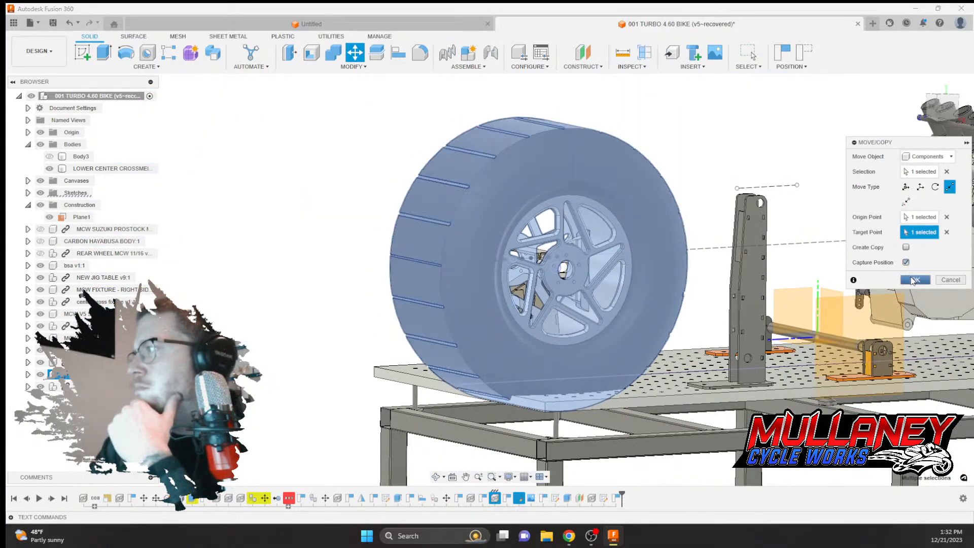
click(914, 282)
Inspect the rear wheel's placement from the right side and check the tyre's outer edge diameter
click(947, 105)
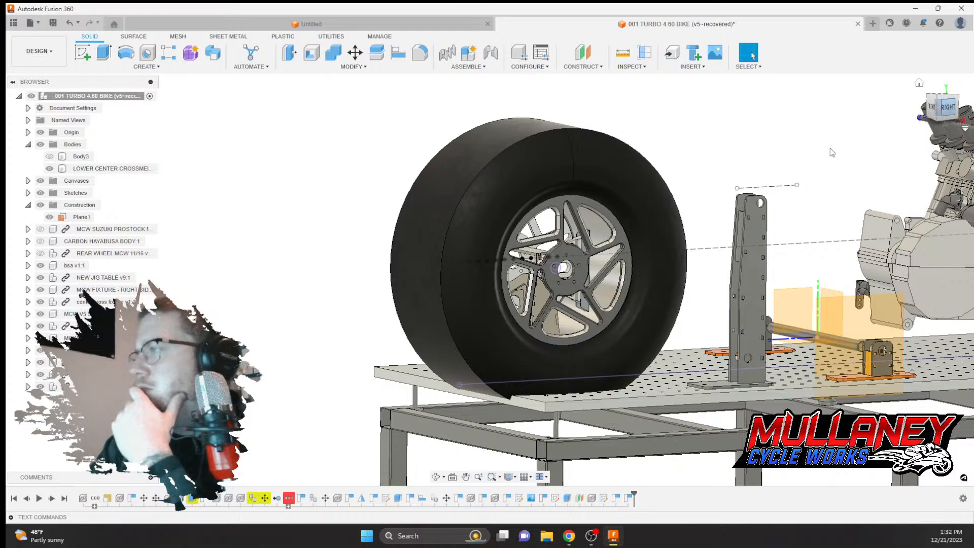
scroll(646, 252, down, 5)
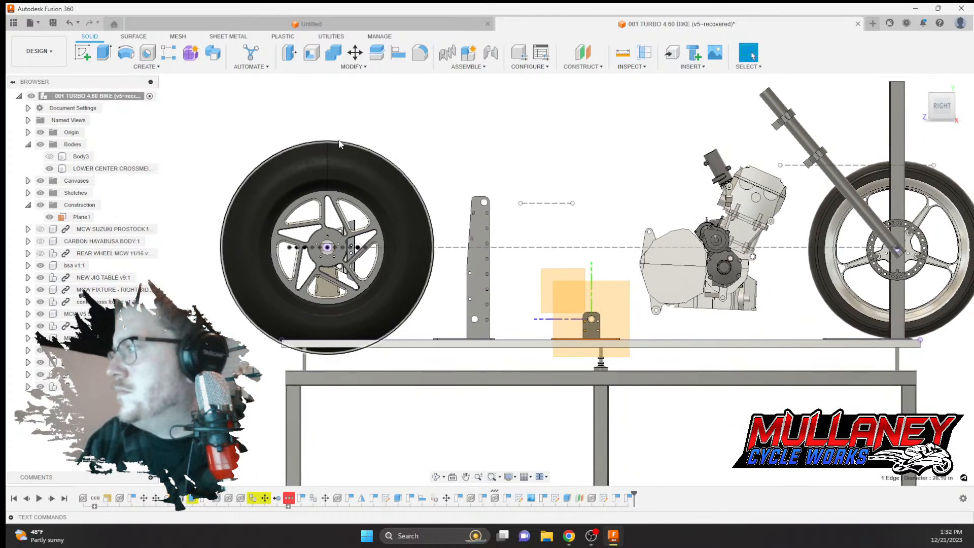
click(335, 141)
click(435, 135)
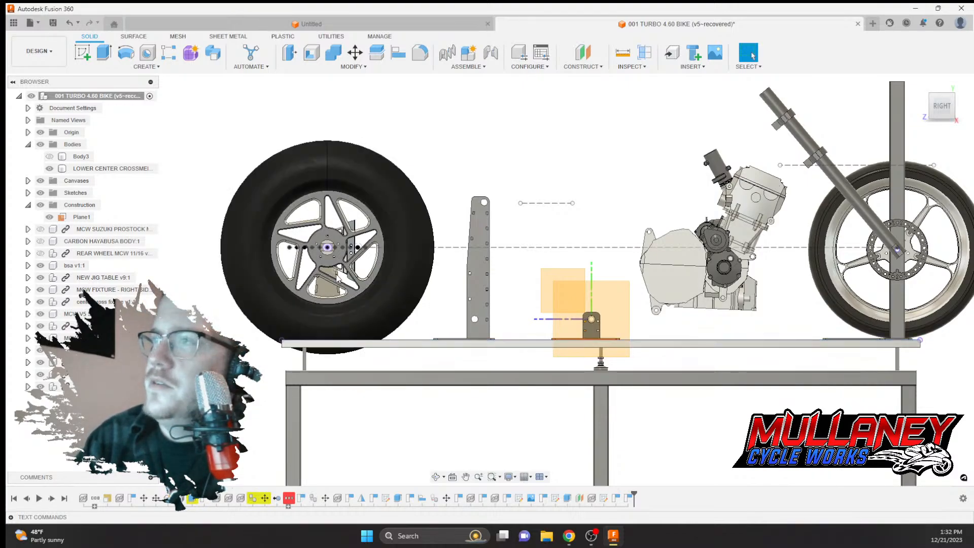
scroll(338, 278, up, 4)
scroll(318, 278, down, 2)
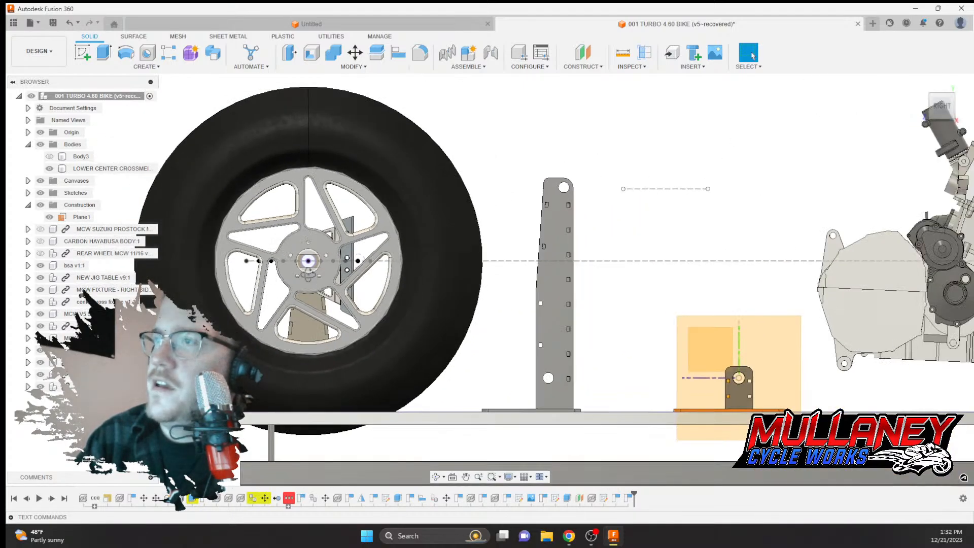
Hide the McW 15x12 rear wheel and select the rear axle block component
shift+middle_drag(308, 275, 494, 297)
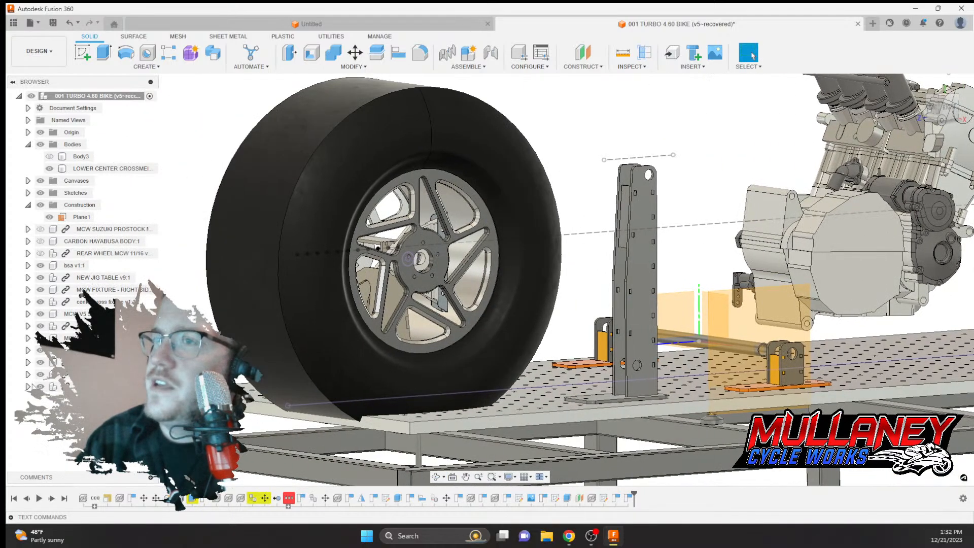
click(40, 375)
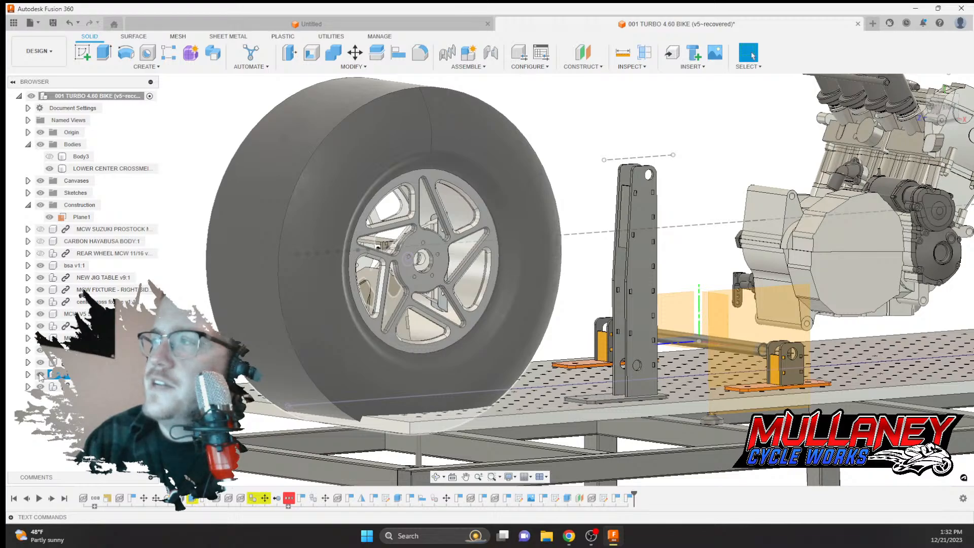
click(40, 376)
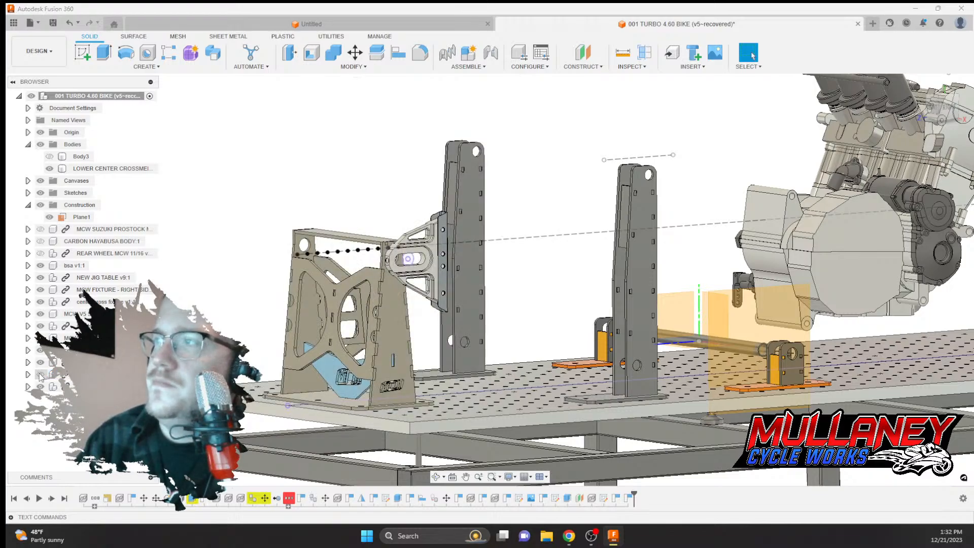
shift+middle_drag(329, 252, 287, 252)
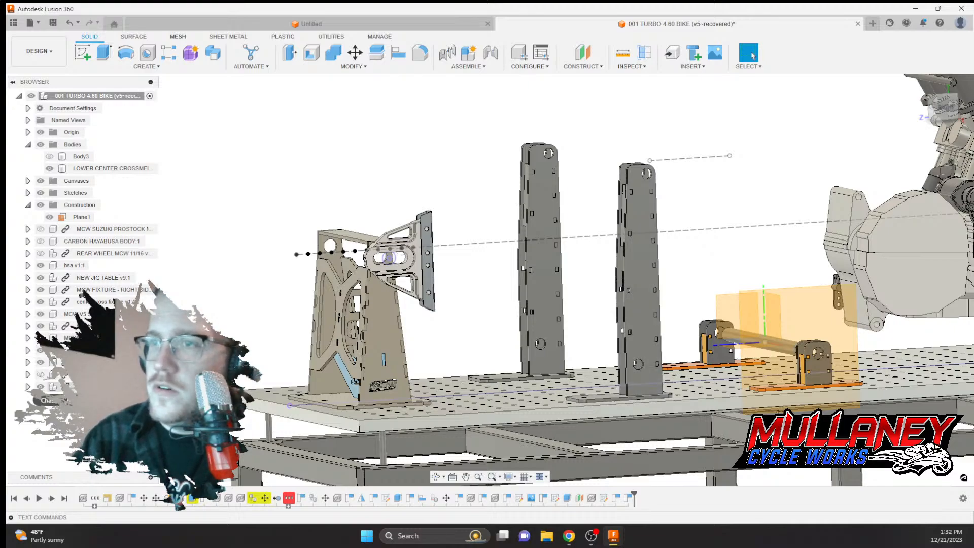
click(66, 386)
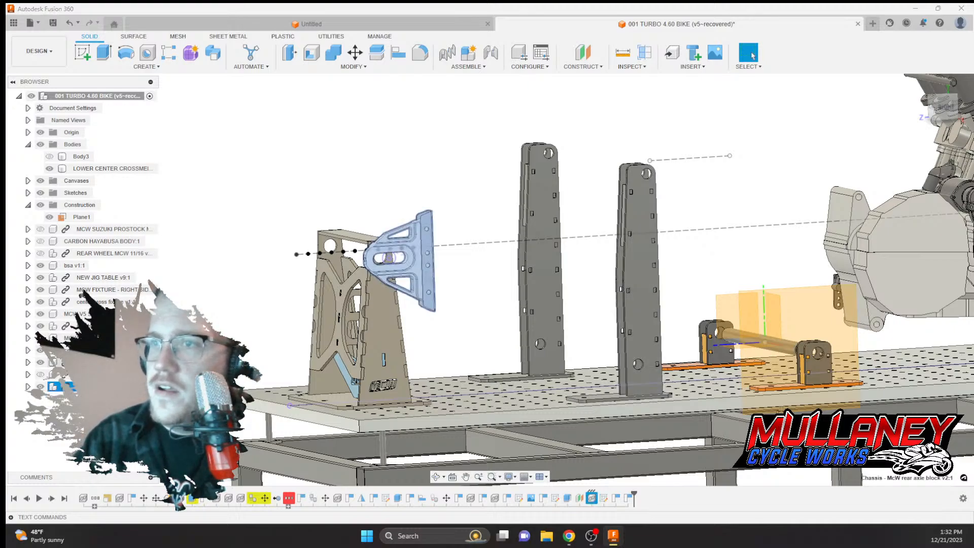
Move the rear wheel, rear axle block and rear axle fixture together 1 in upward along Z
ctrl+click(66, 375)
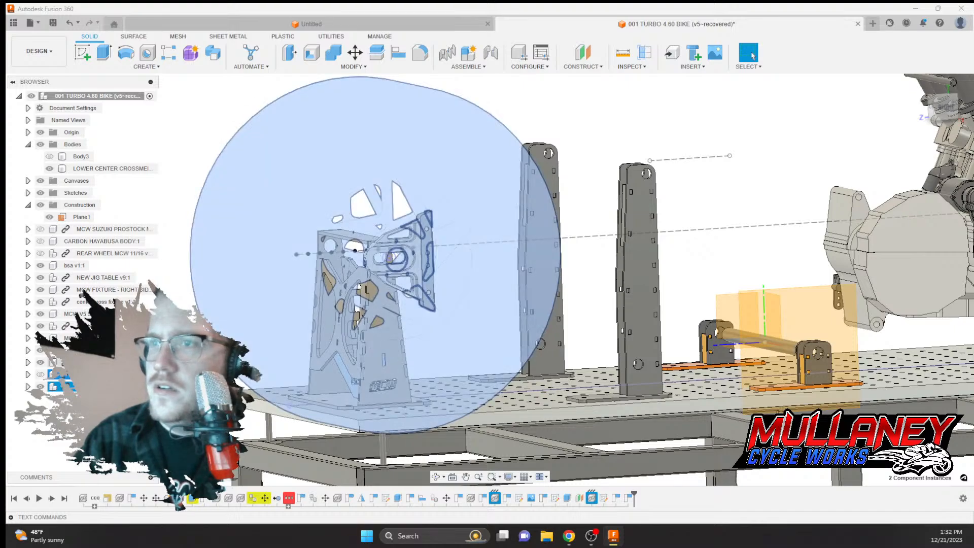
ctrl+click(66, 326)
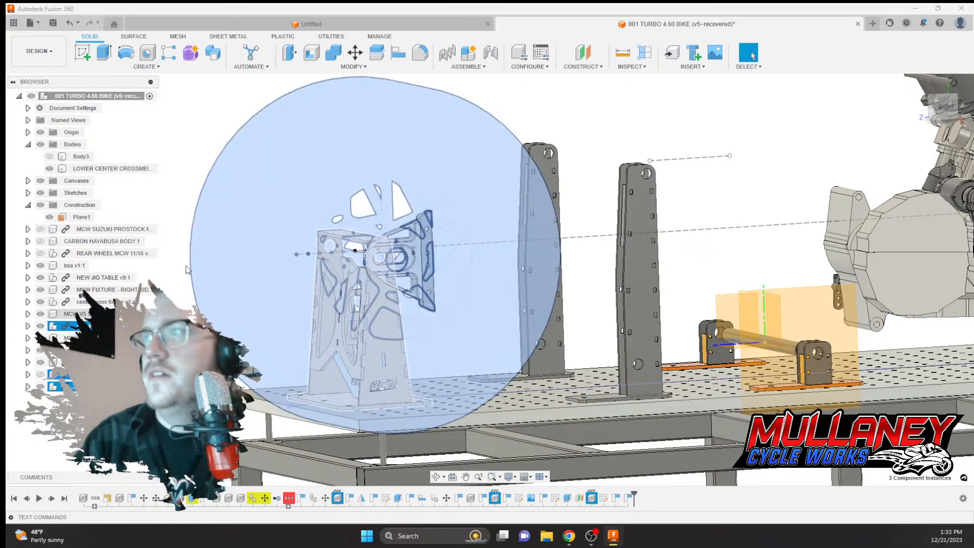
click(355, 53)
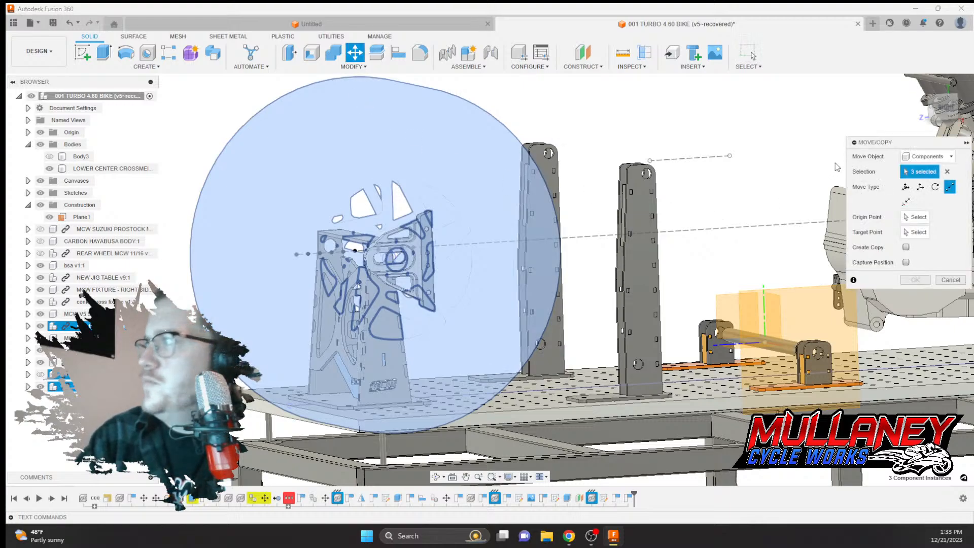
click(906, 187)
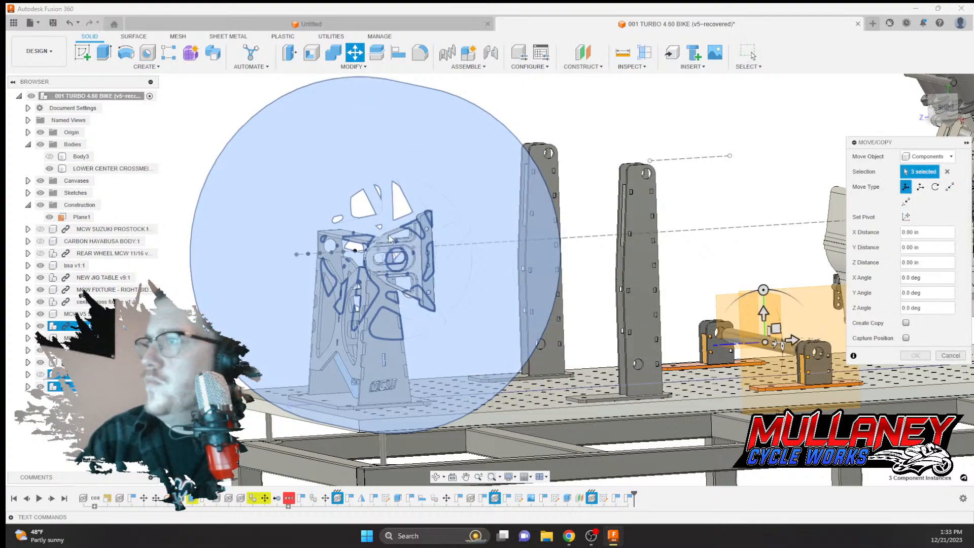
click(765, 313)
text(1)
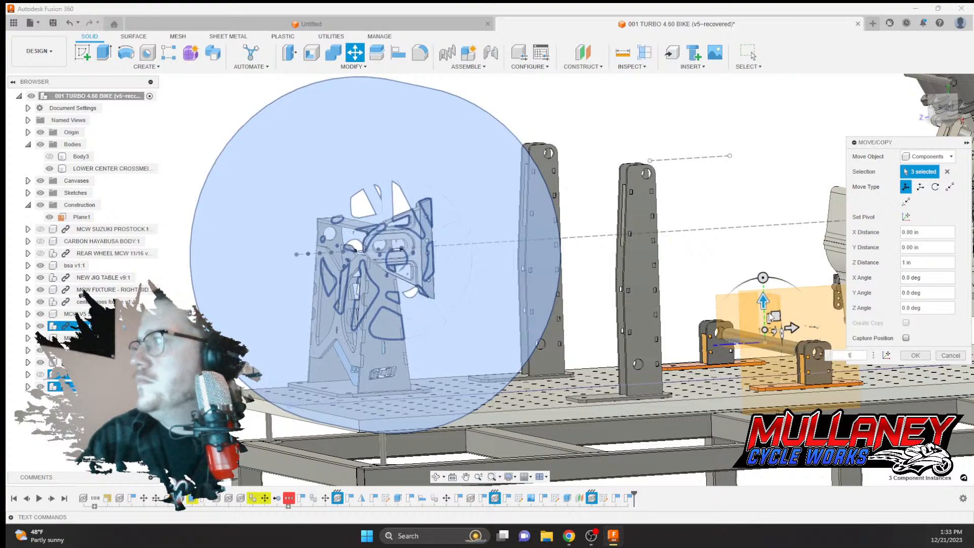
key(Return)
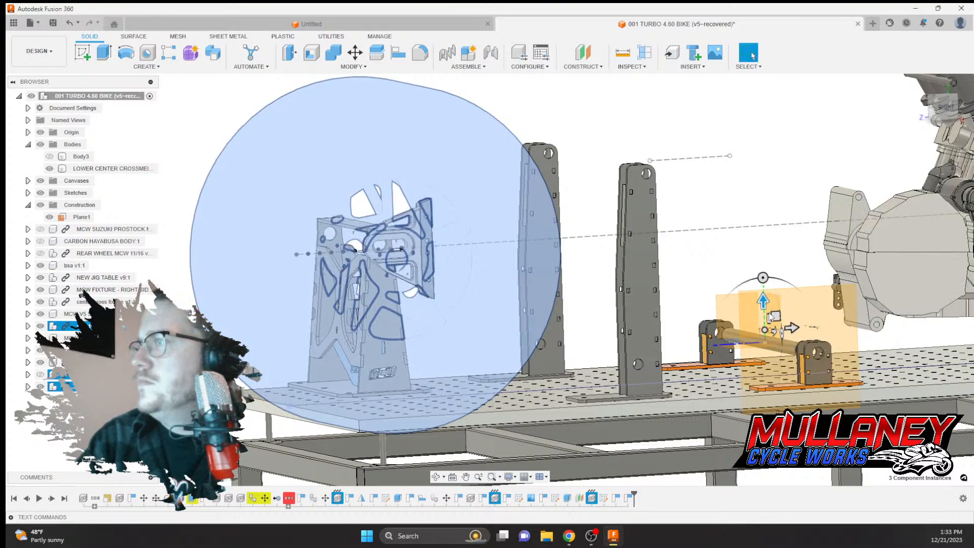
Check the raised rear wheel from the right side, hide it and inspect the gap between the axle fixture's base and the jig table
click(40, 374)
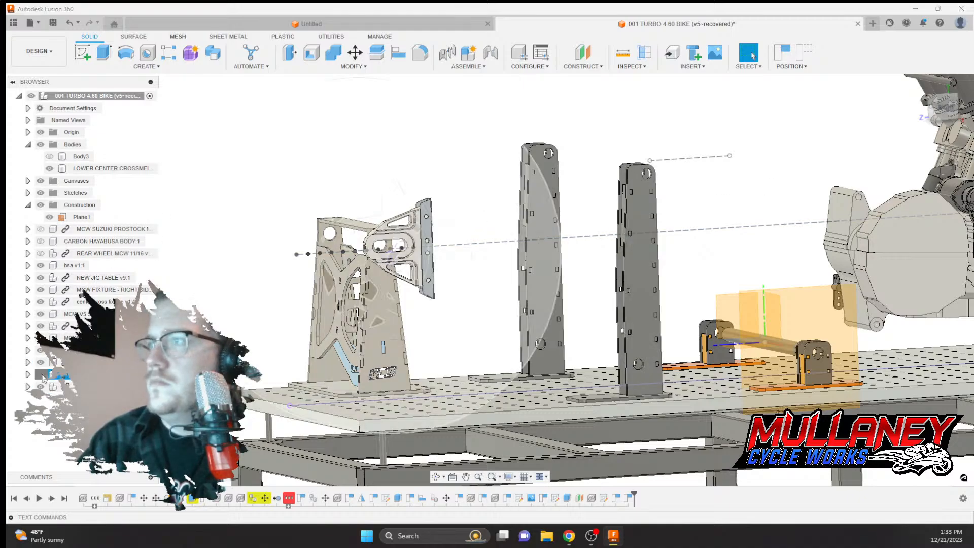
click(947, 107)
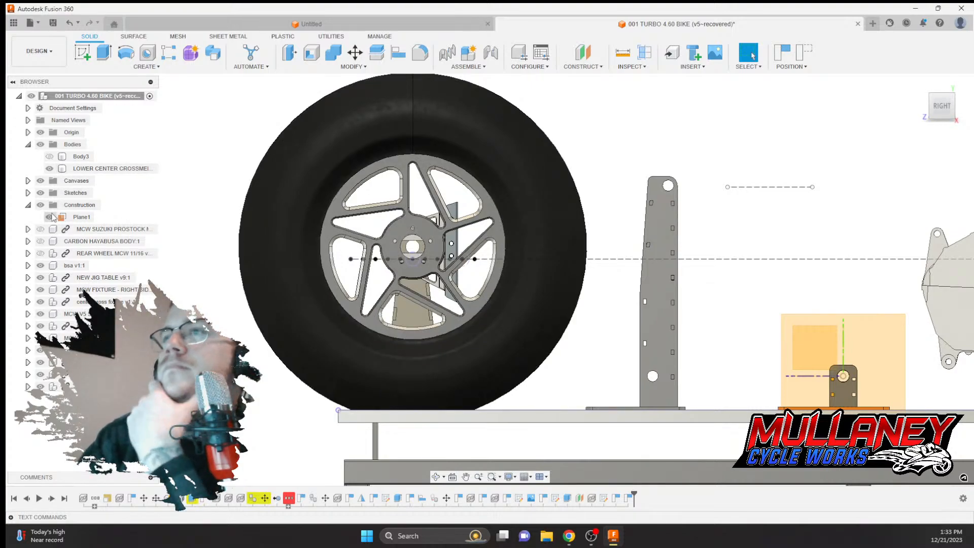
click(40, 375)
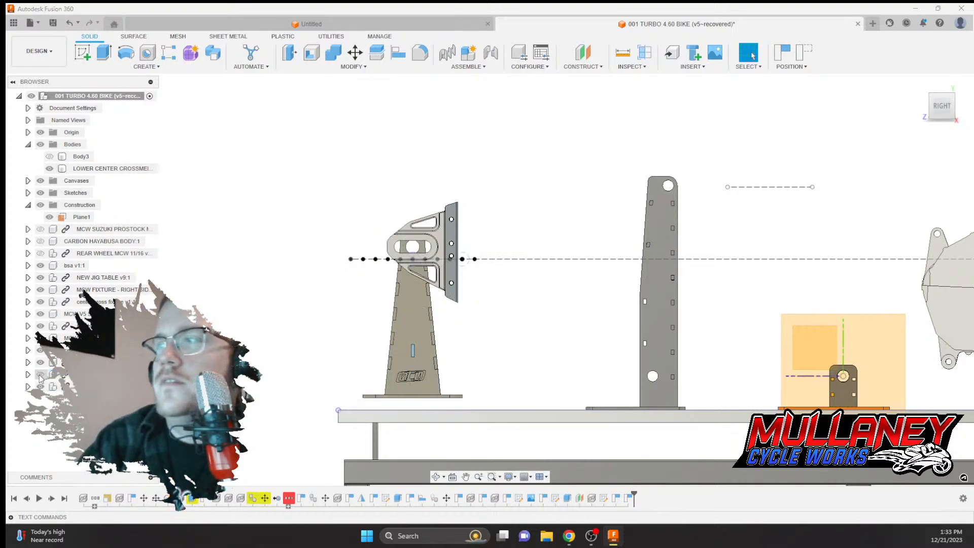
middle_drag(420, 263, 268, 247)
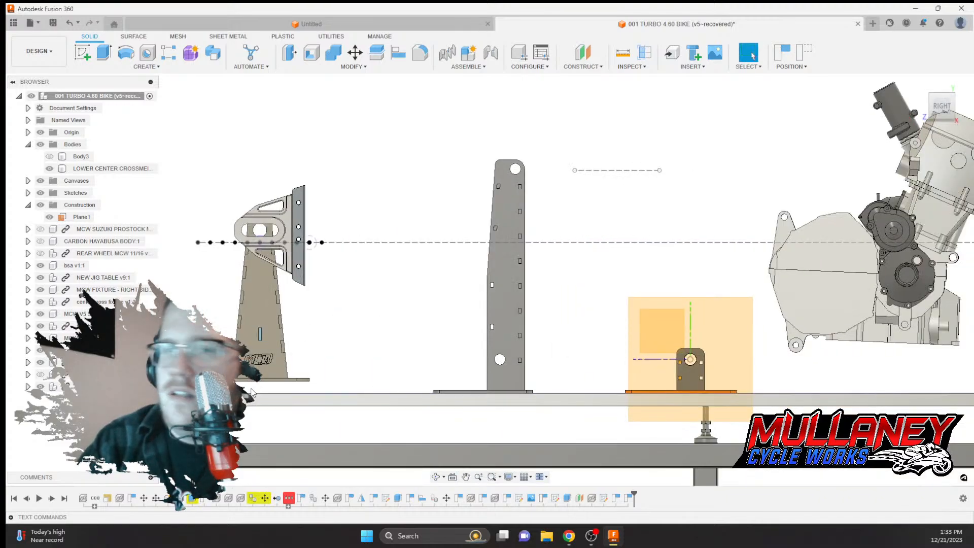
scroll(330, 363, up, 8)
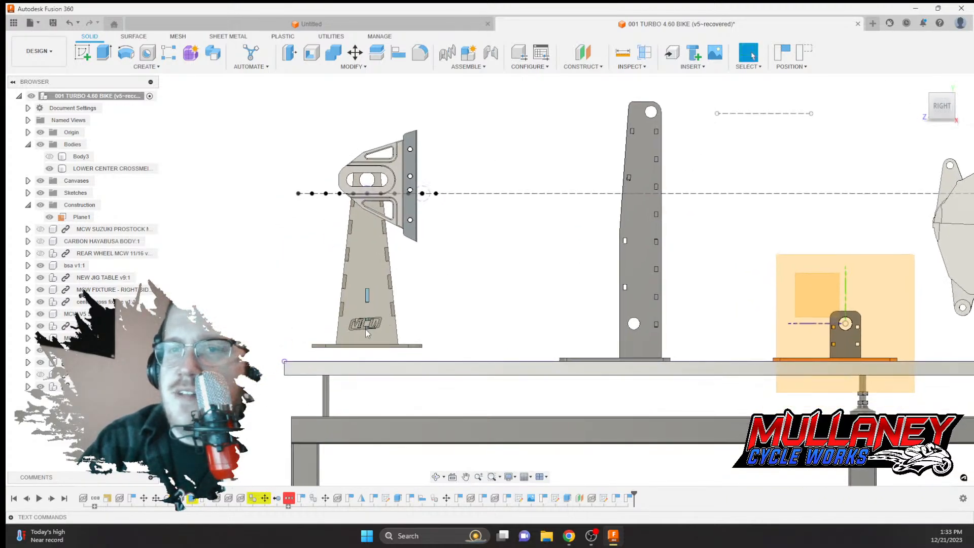
scroll(359, 361, up, 2)
middle_drag(412, 323, 515, 281)
scroll(446, 307, down, 2)
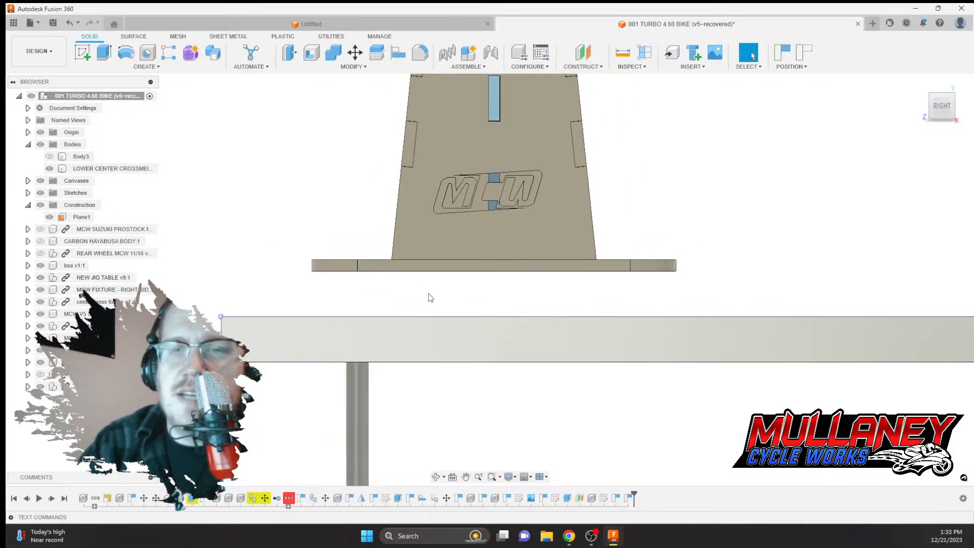
mouse_move(424, 290)
middle_down()
mouse_move(450, 294)
mouse_move(437, 287)
middle_up()
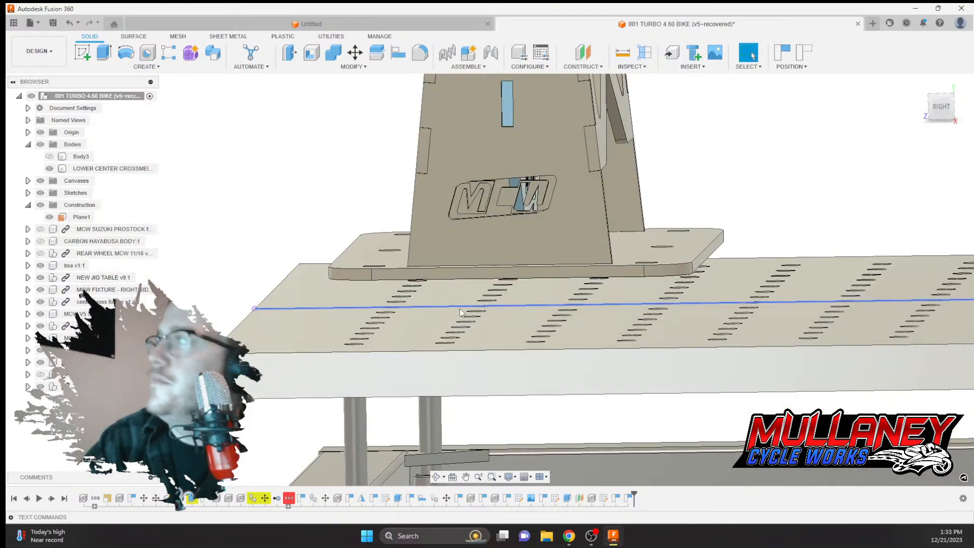
click(940, 107)
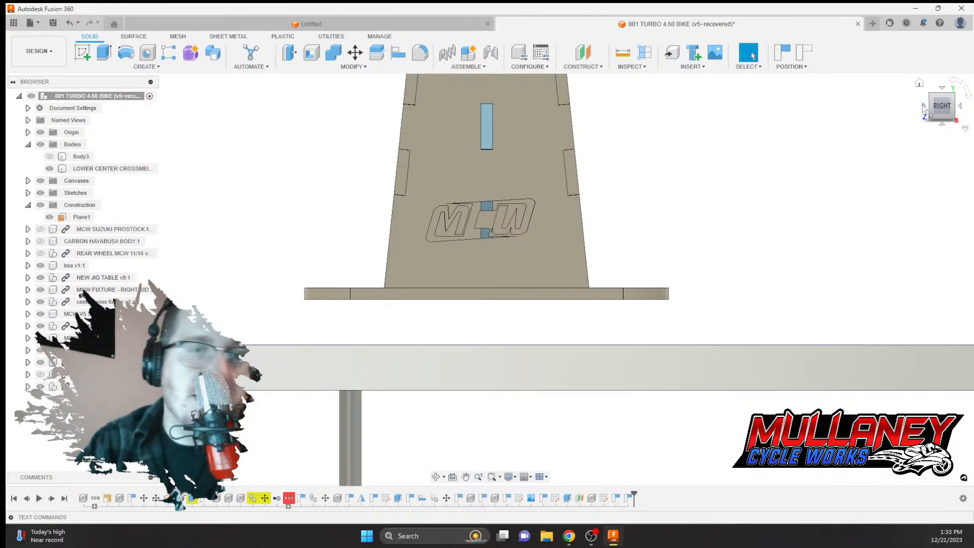
scroll(924, 108, down, 1)
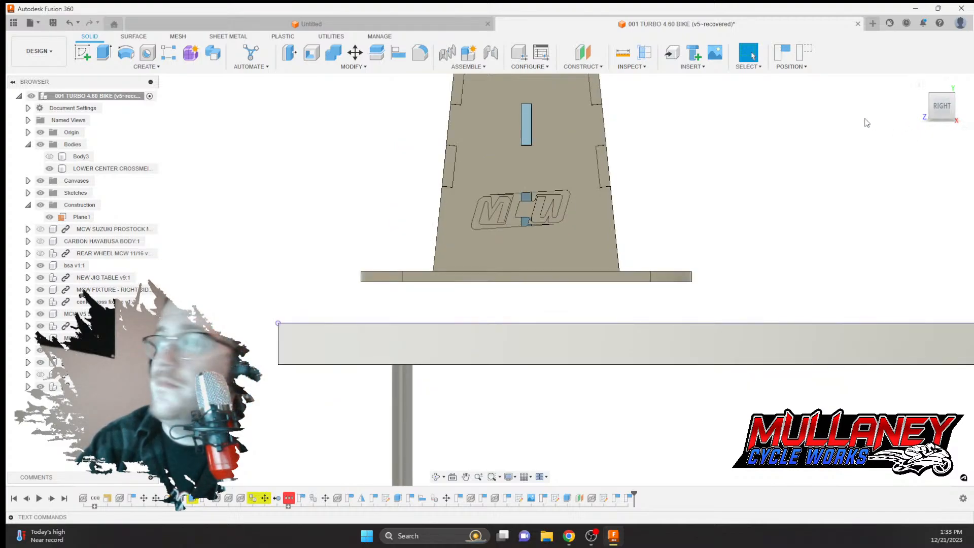
scroll(698, 164, down, 5)
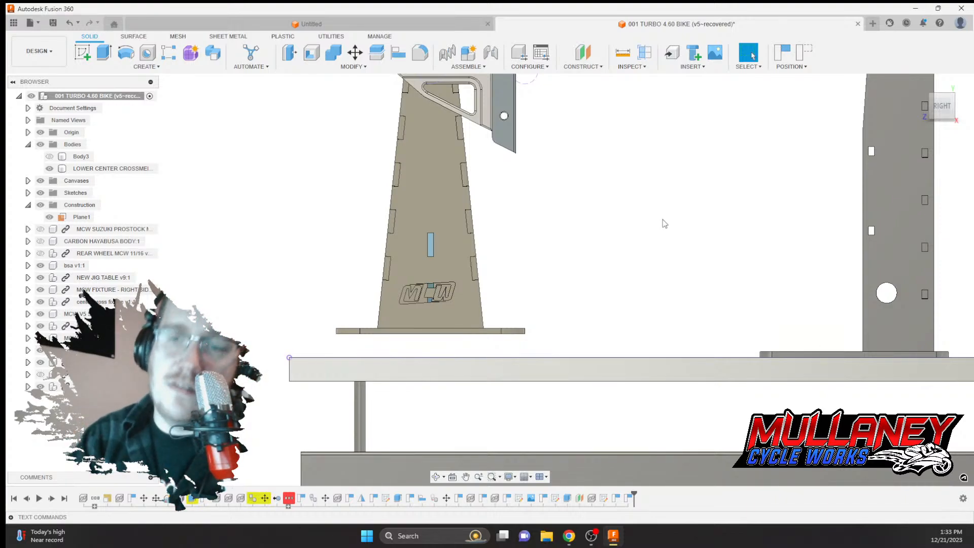
scroll(563, 256, down, 2)
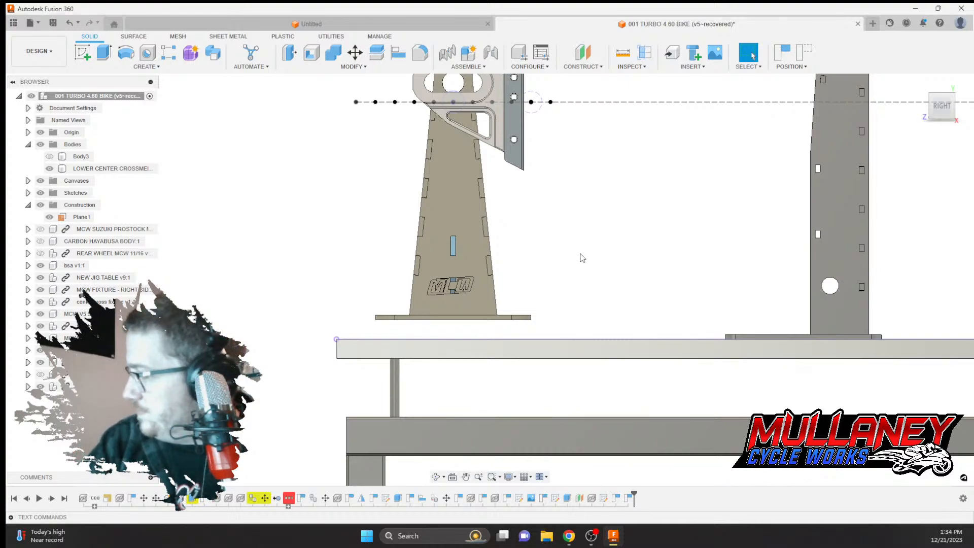
scroll(574, 258, down, 6)
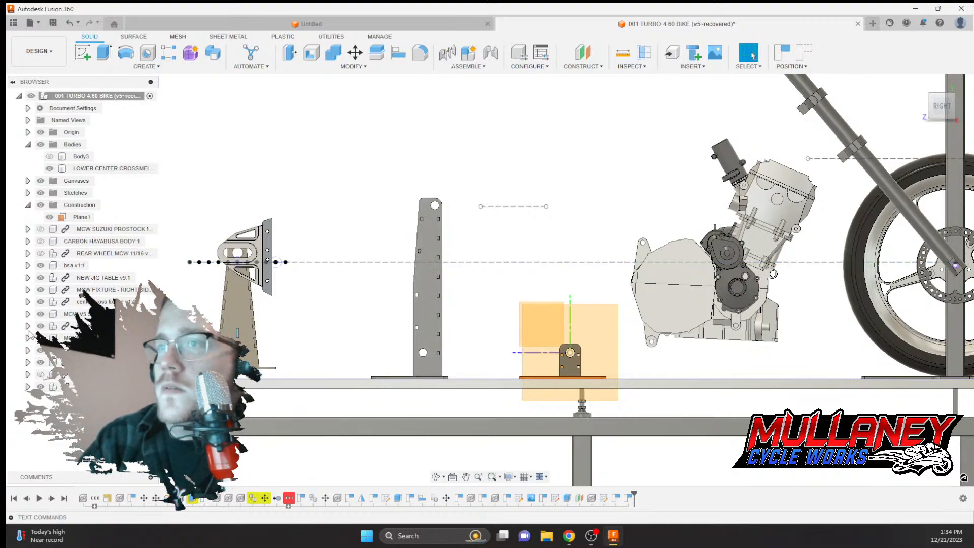
Show the rear wheel and move the right-side rear cross fixture and its mirrored copy -2 in along Y, toward the wheel
click(40, 375)
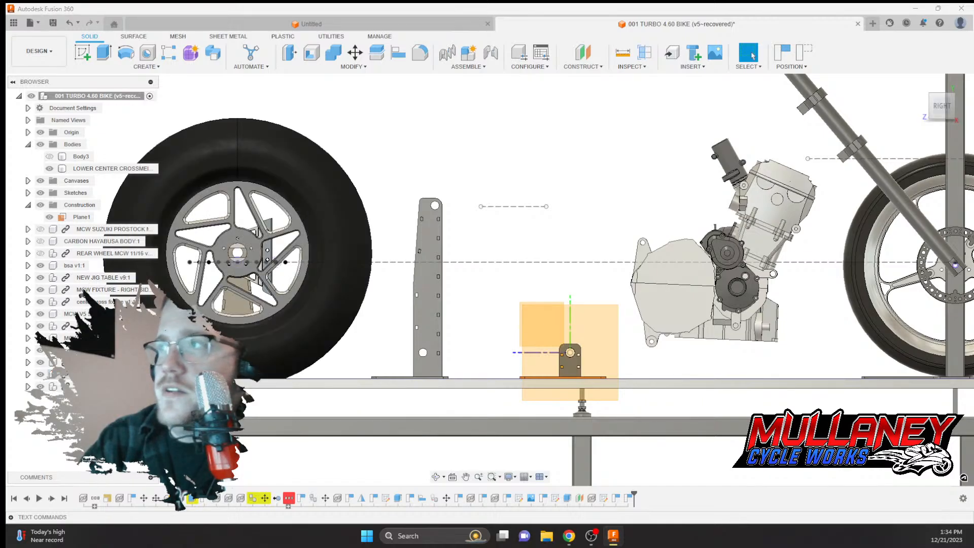
click(428, 294)
shift+middle_drag(428, 295, 386, 305)
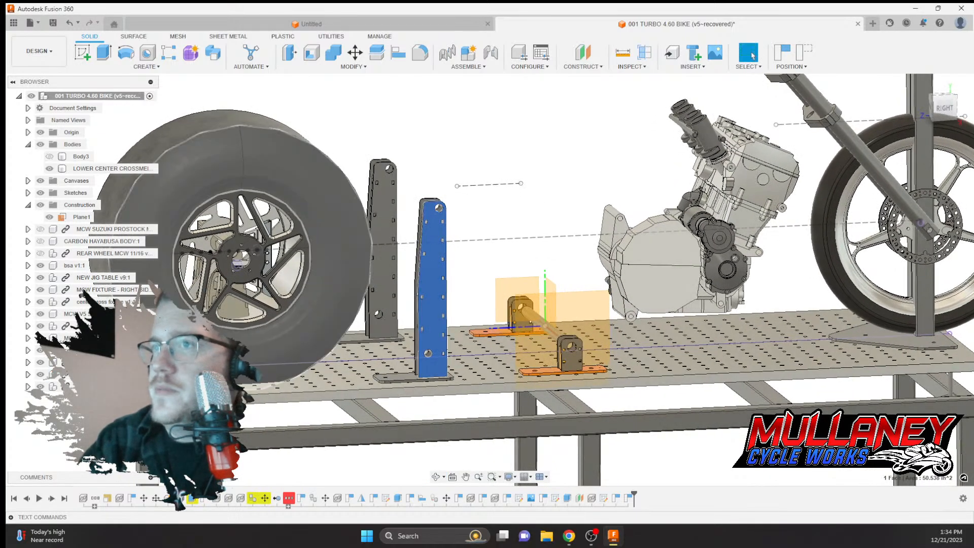
click(76, 338)
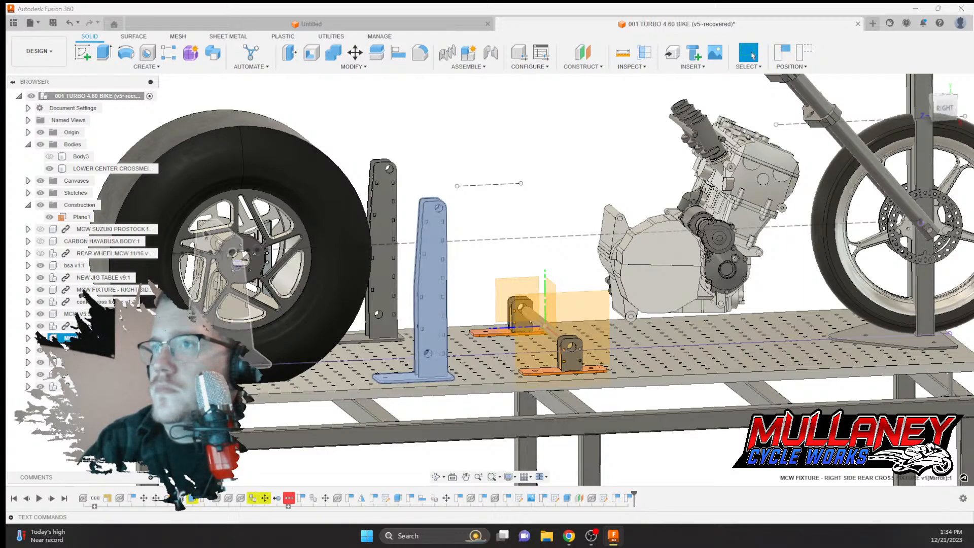
click(389, 209)
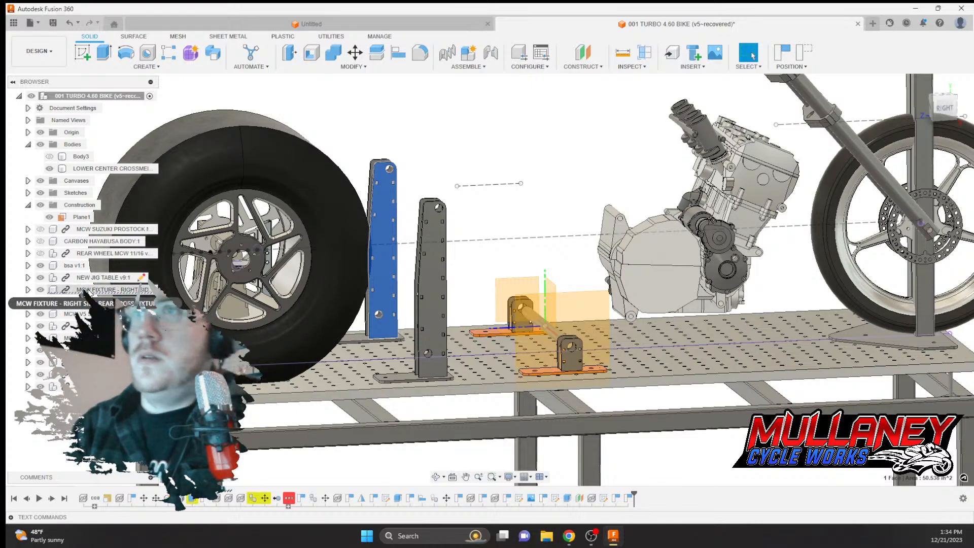
click(91, 290)
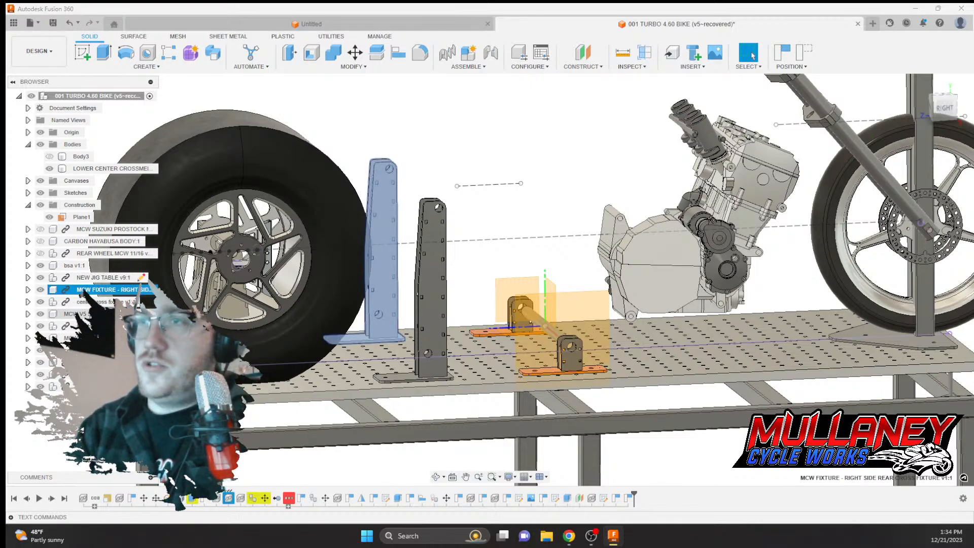
ctrl+click(68, 338)
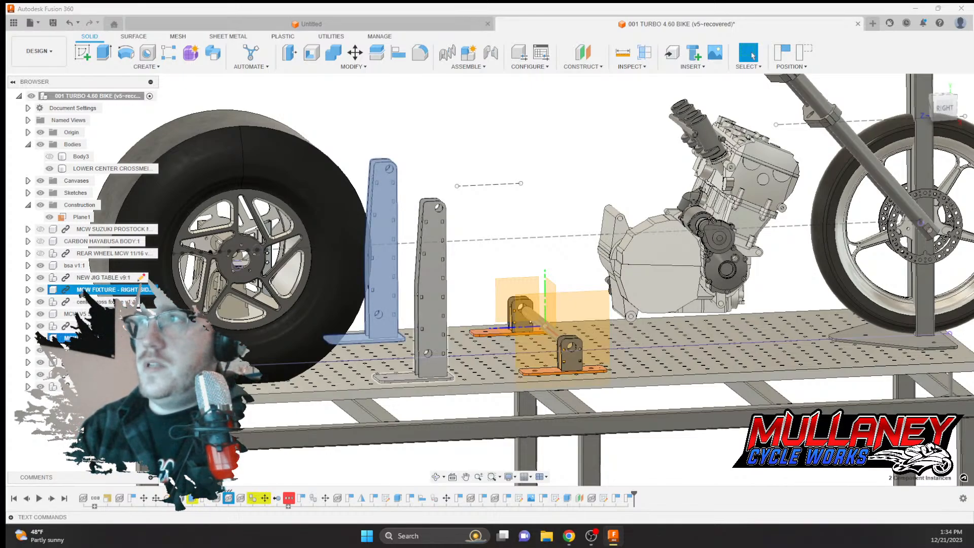
key(m)
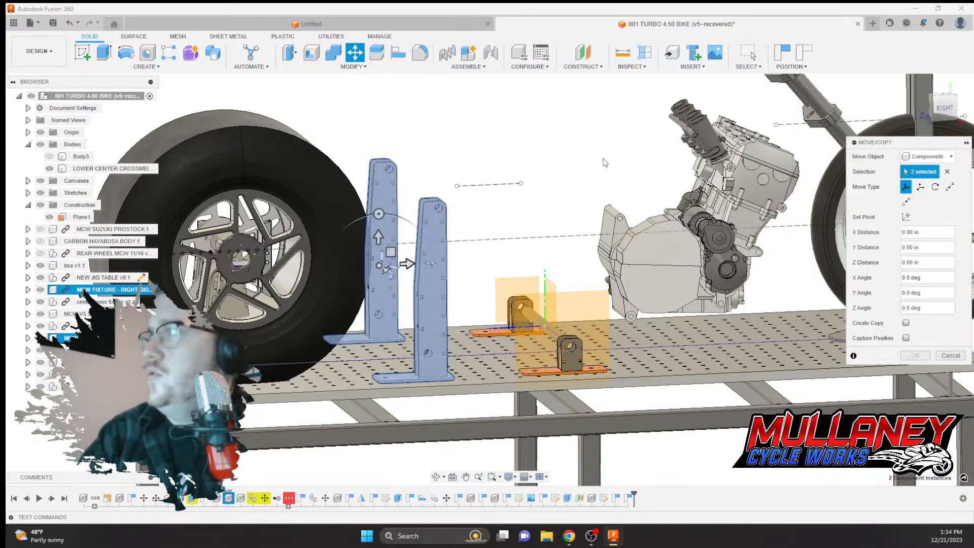
click(406, 263)
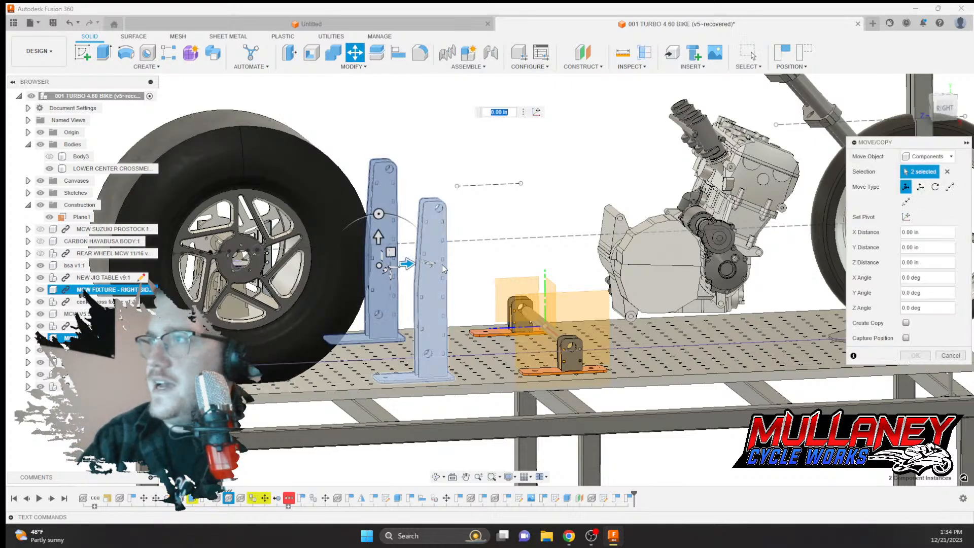
text(-2)
key(Return)
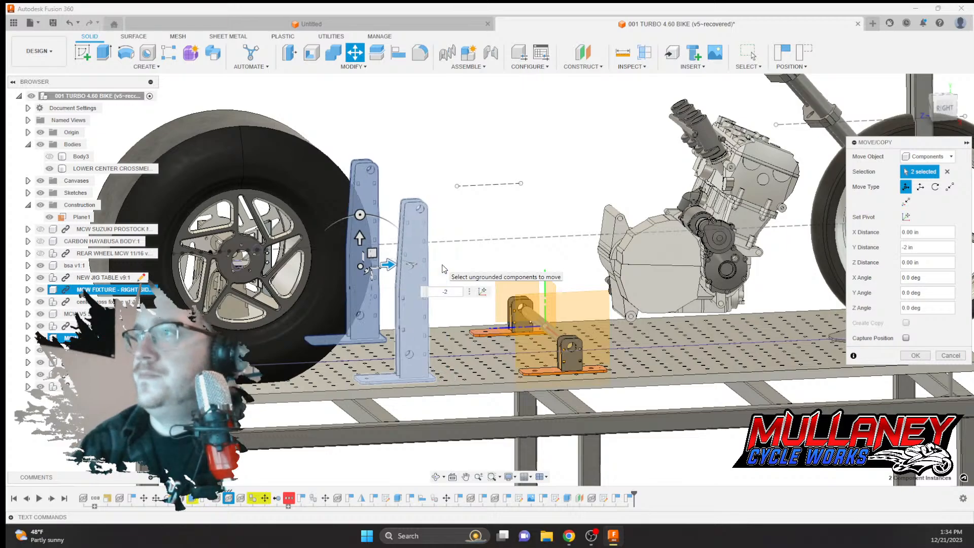
Try a Y distance of -4 in for the two rear cross fixtures, return it to -2 in and confirm the move
click(945, 108)
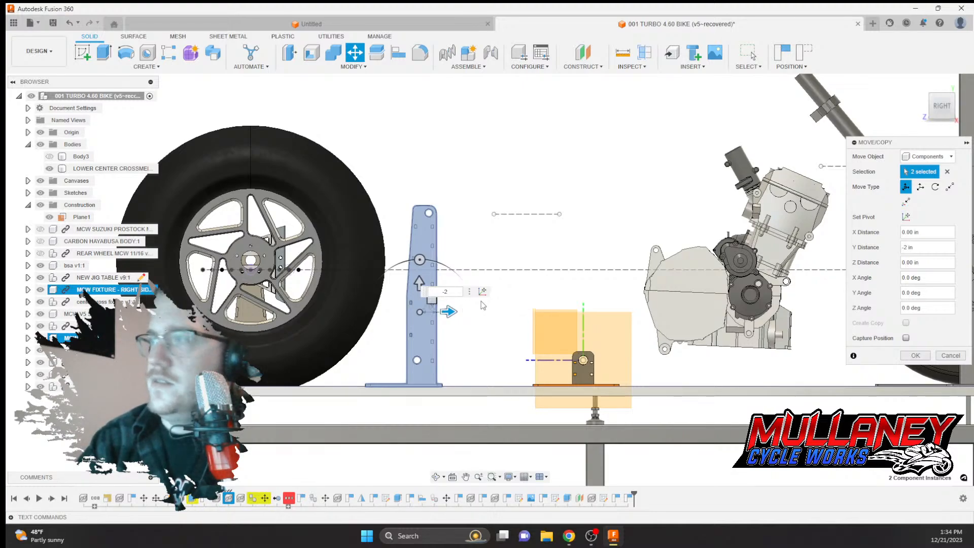
click(425, 292)
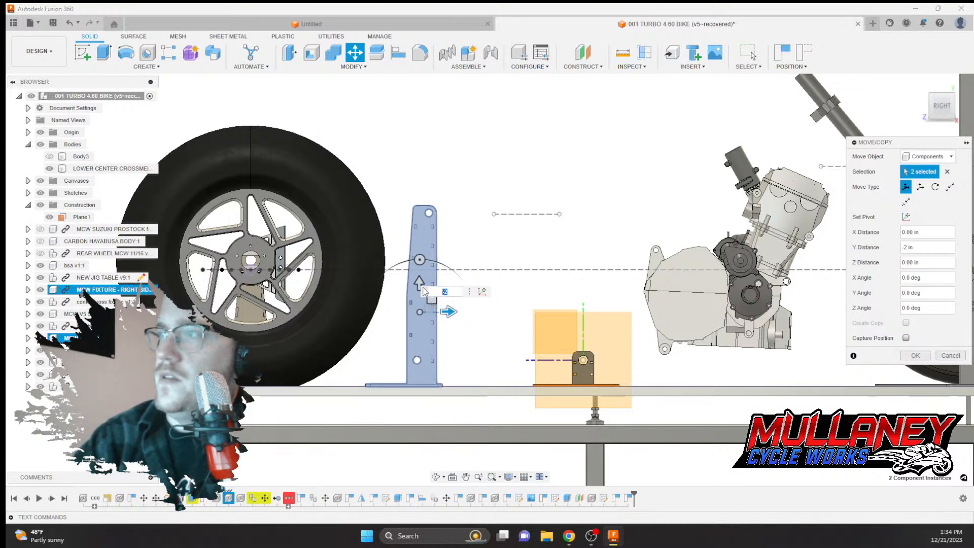
key(Return)
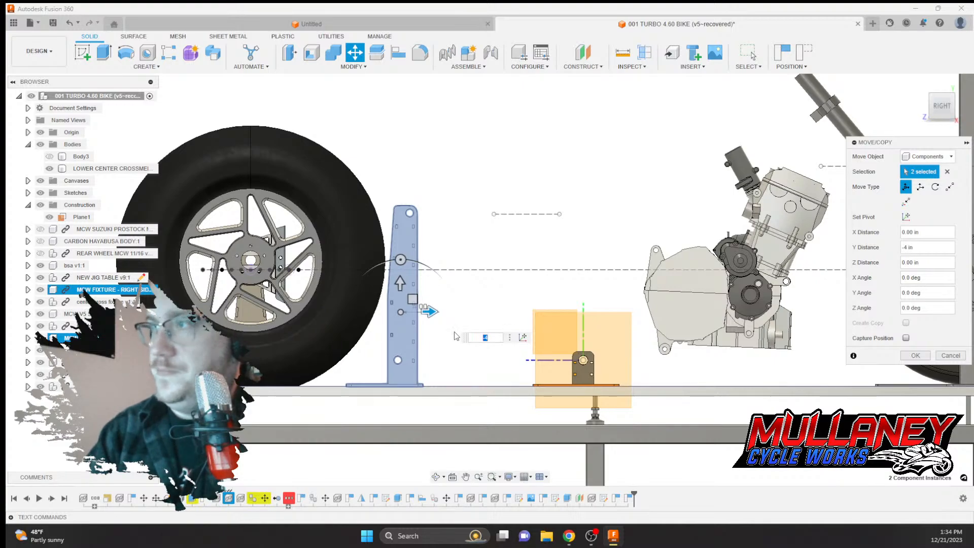
key(Return)
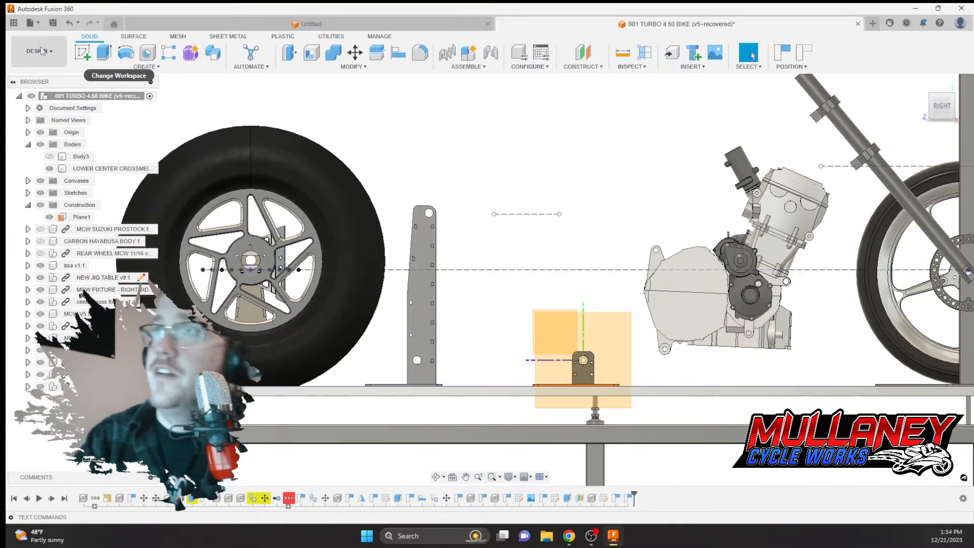
Capture the moved components' current positions and select the construction plane Plane1 at the small front table fixture
click(84, 53)
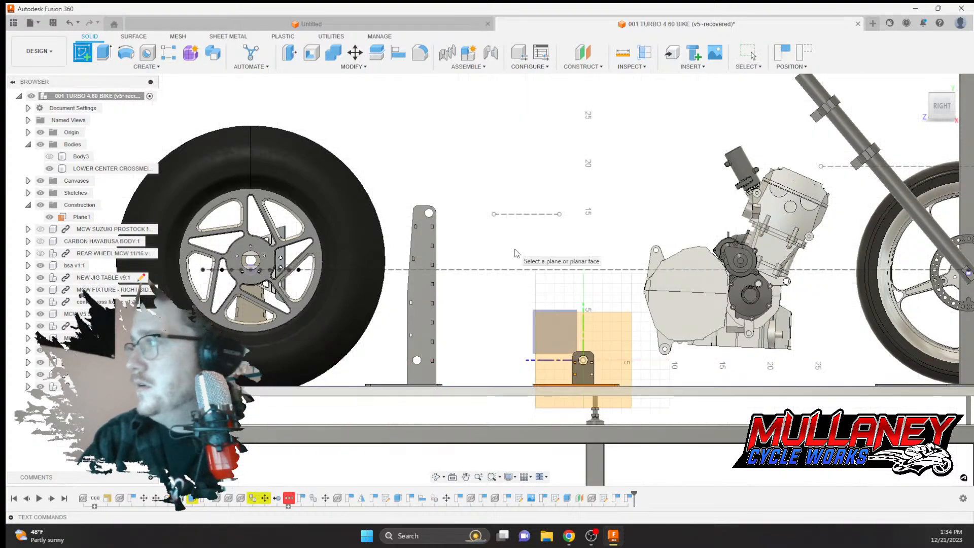
click(571, 343)
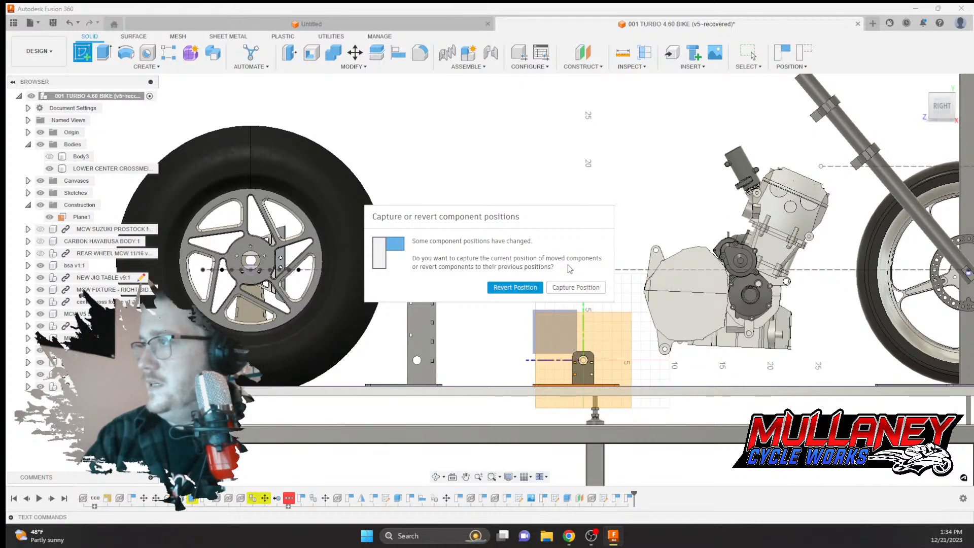
click(576, 288)
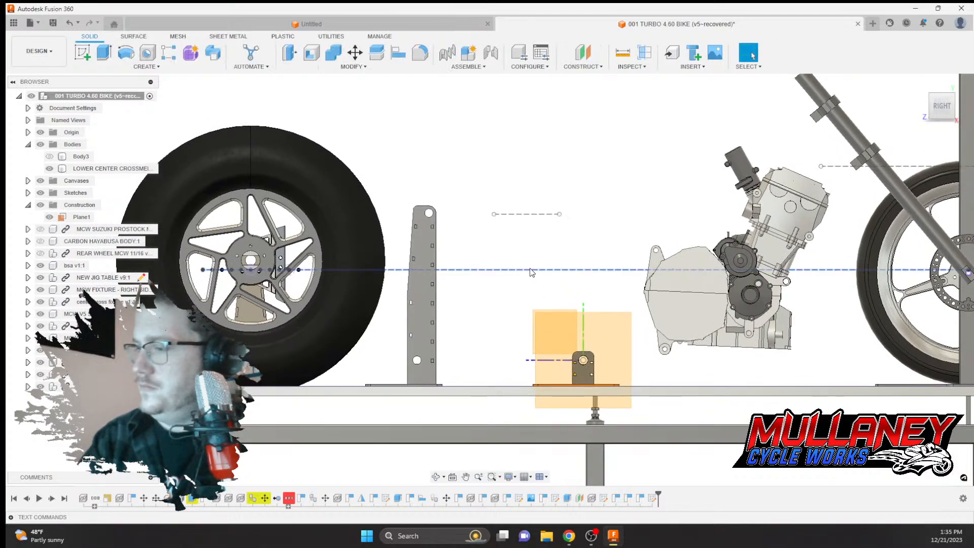
shift+middle_drag(531, 270, 543, 283)
click(588, 361)
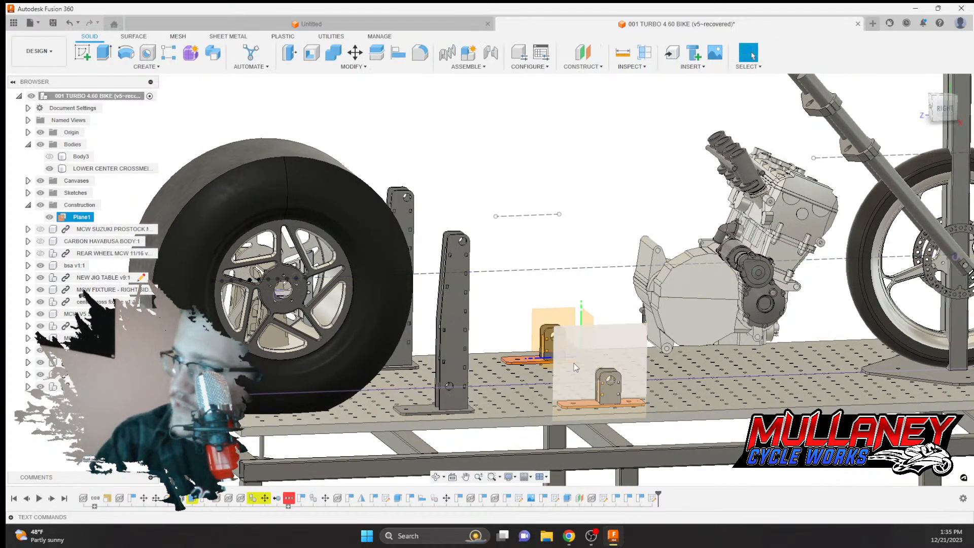
Examine the bike from the right and left sides, checking the engine's lower mounts against the small table fixture and rear wheel
click(945, 109)
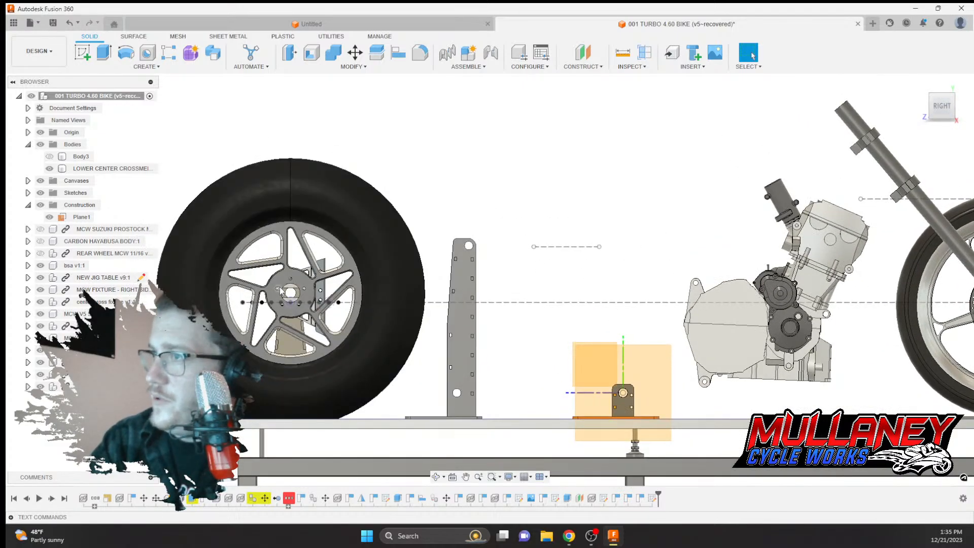
shift+middle_drag(408, 243, 741, 174)
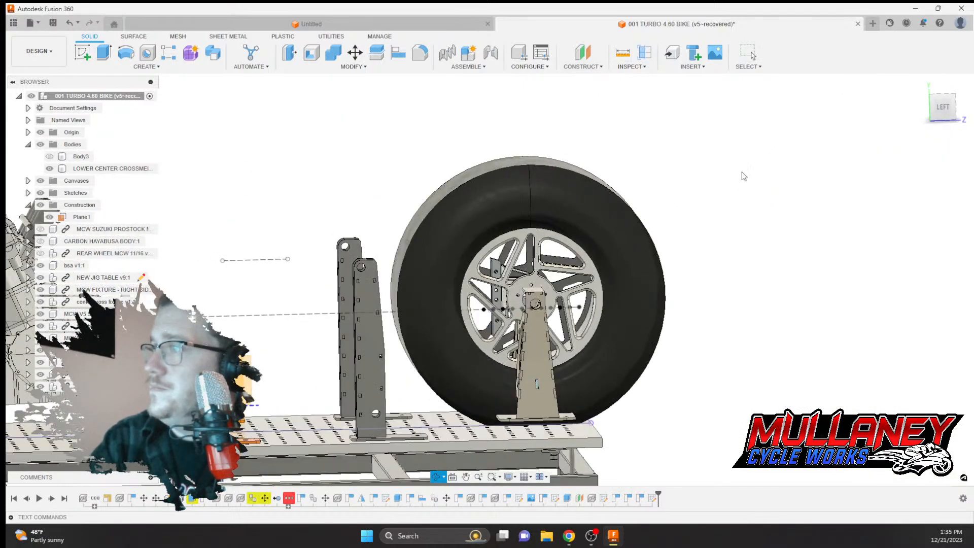
click(942, 108)
middle_drag(583, 222, 901, 126)
scroll(346, 239, up, 10)
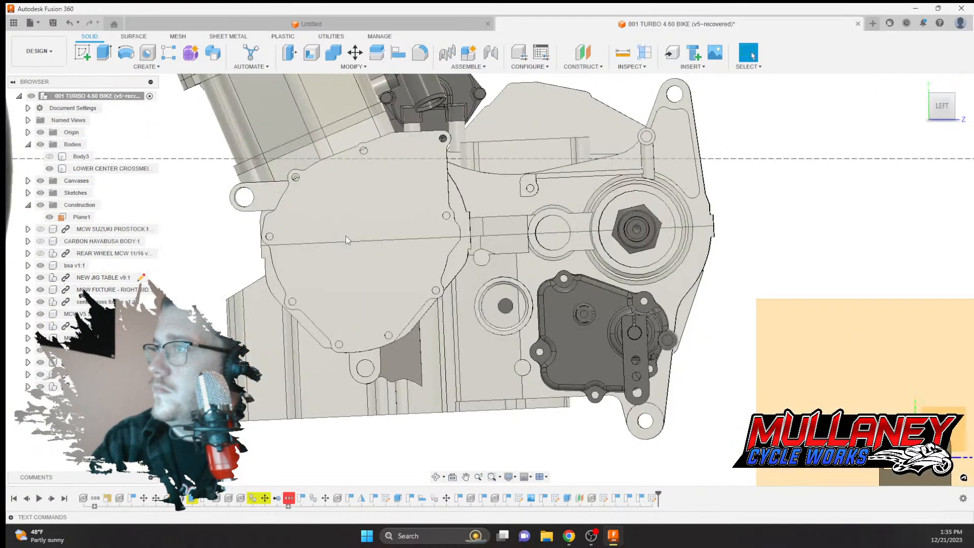
scroll(346, 238, down, 3)
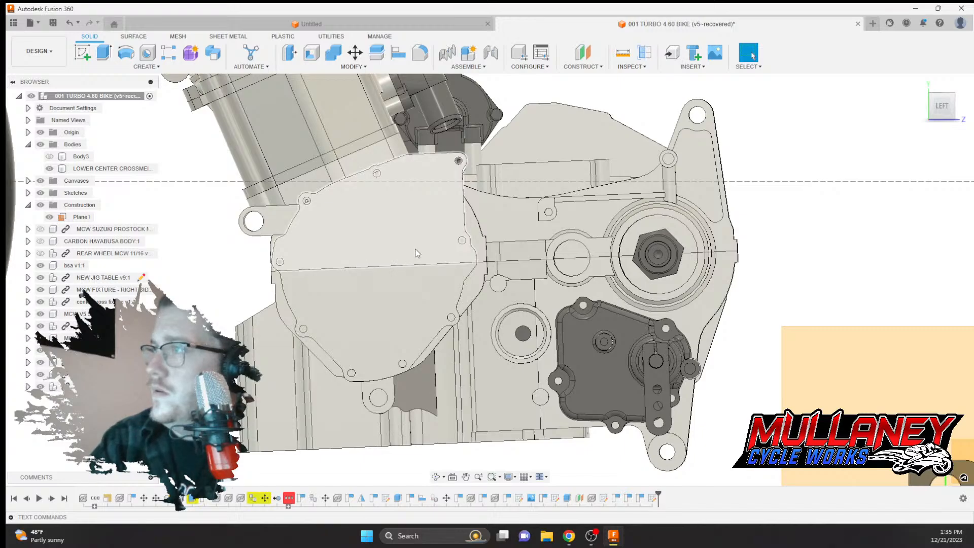
scroll(365, 231, down, 5)
scroll(365, 231, up, 4)
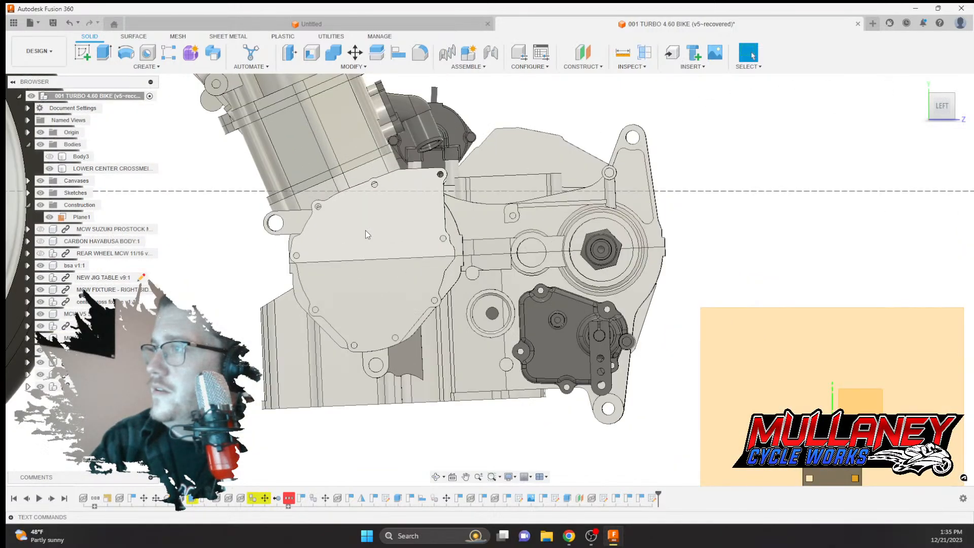
scroll(362, 290, down, 6)
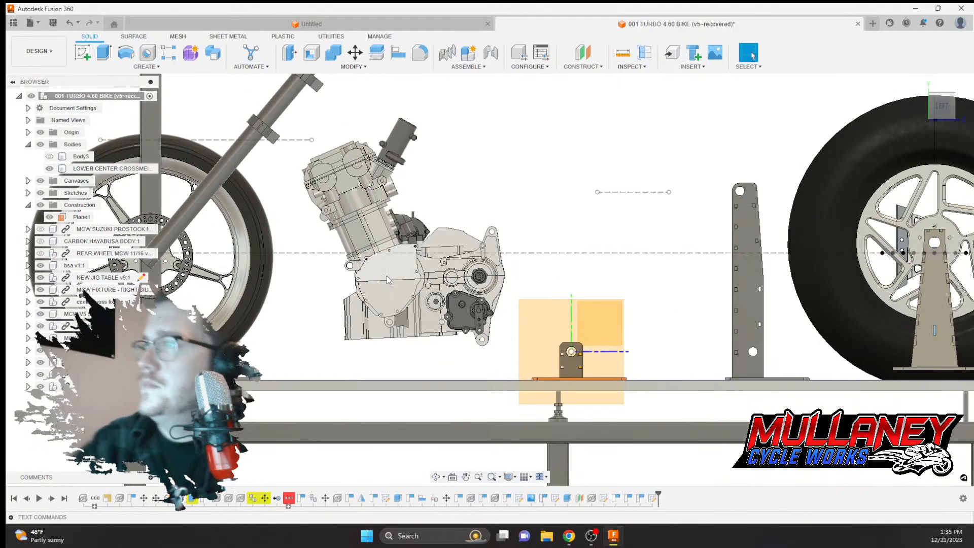
middle_drag(548, 252, 425, 233)
scroll(541, 230, down, 2)
middle_drag(542, 231, 585, 239)
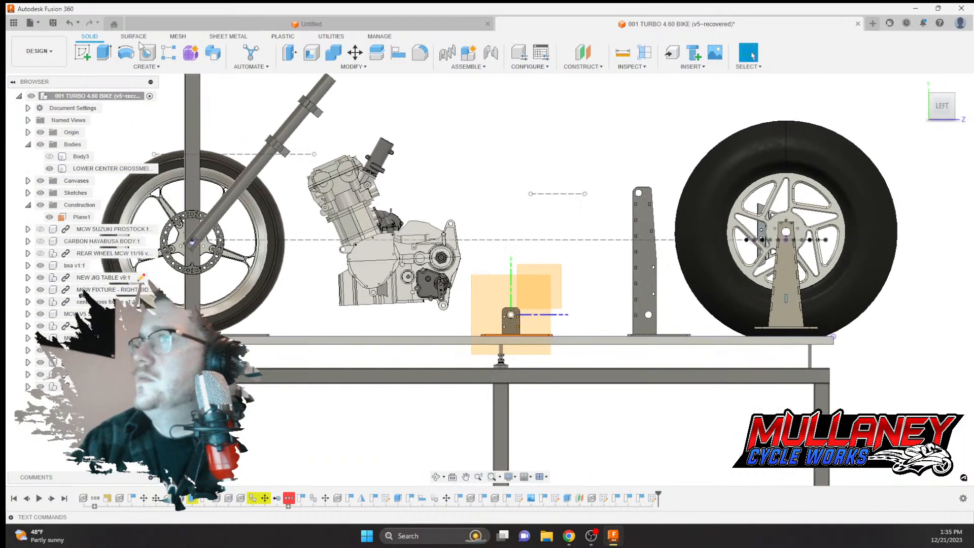
Create a sketch on Plane1 and project the axle hole edge of the rear wheel's axle fixture into it
click(83, 53)
click(497, 295)
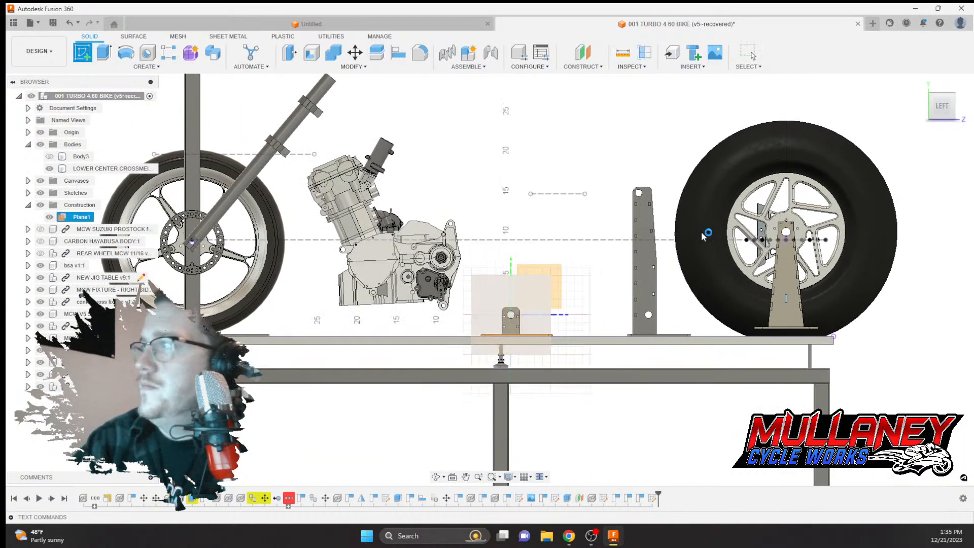
key(p)
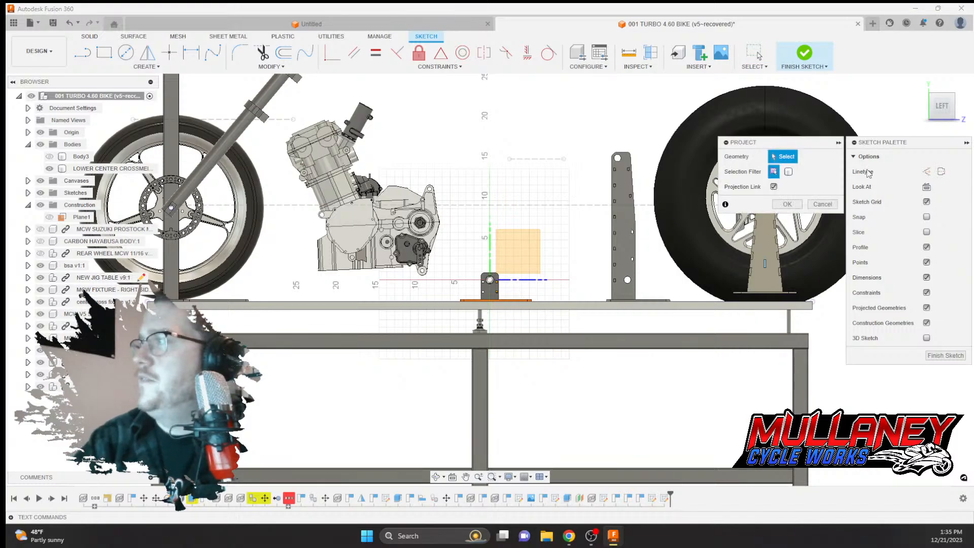
middle_drag(769, 202, 683, 205)
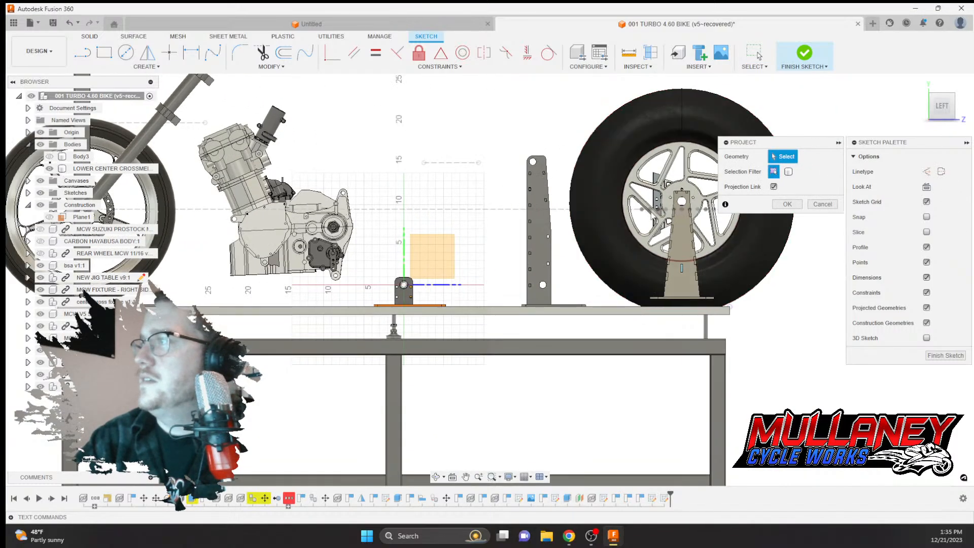
click(682, 204)
click(815, 157)
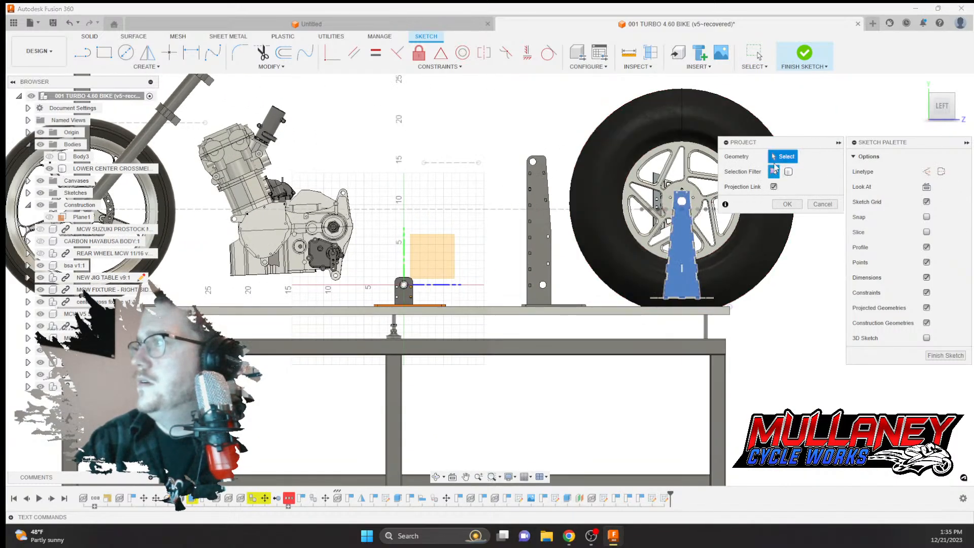
scroll(588, 198, up, 10)
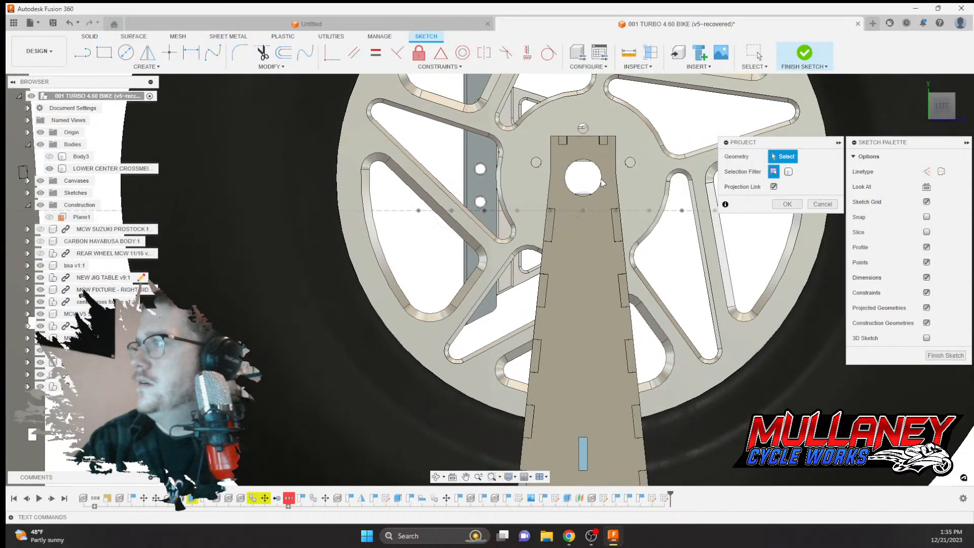
click(587, 196)
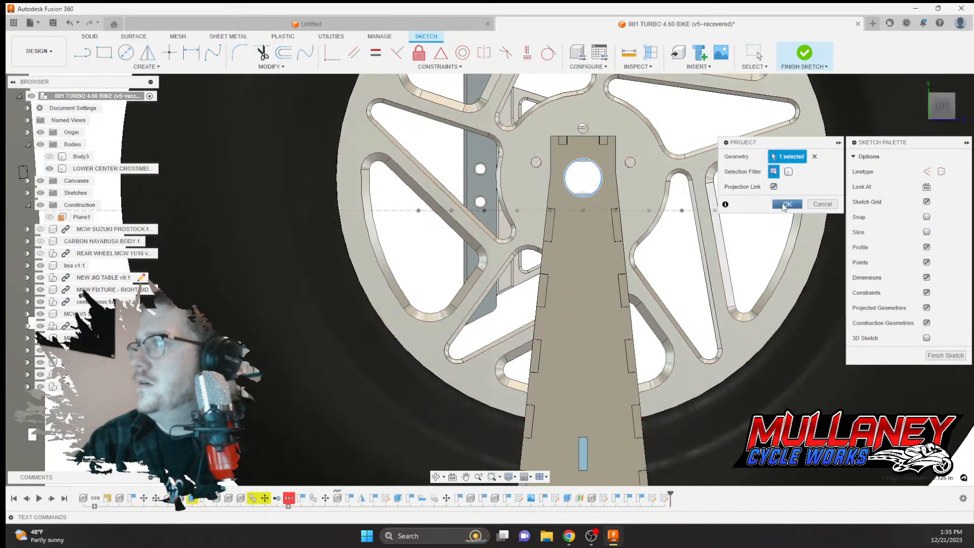
click(788, 204)
Draw a construction line from the projected axle hole's centre rearward past the rear tire and finish the sketch
scroll(461, 212, down, 10)
middle_drag(471, 223, 669, 219)
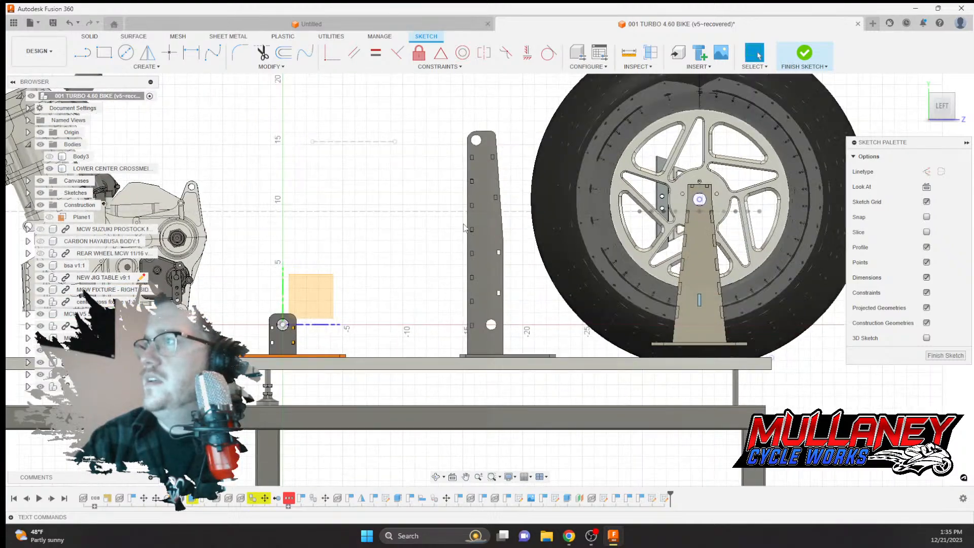
scroll(464, 221, down, 2)
click(82, 53)
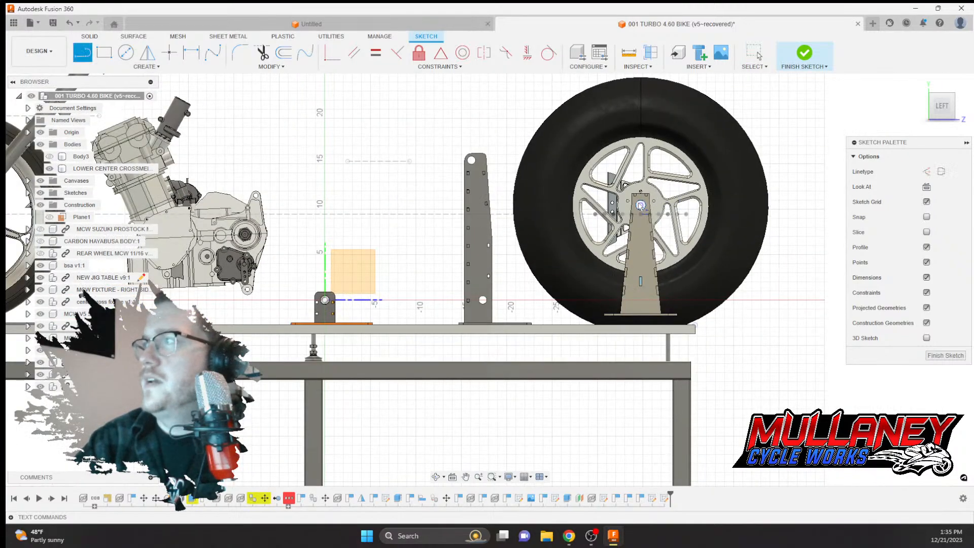
click(926, 171)
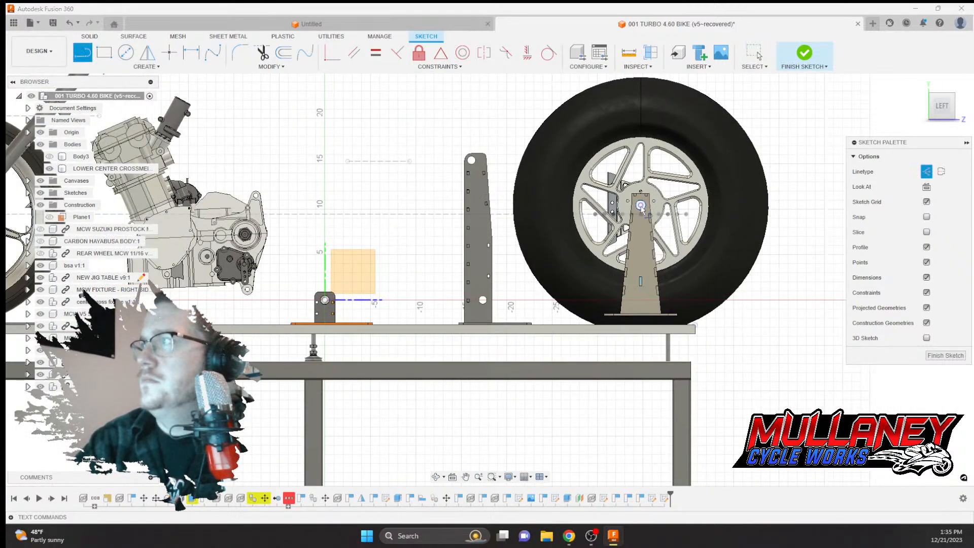
click(641, 205)
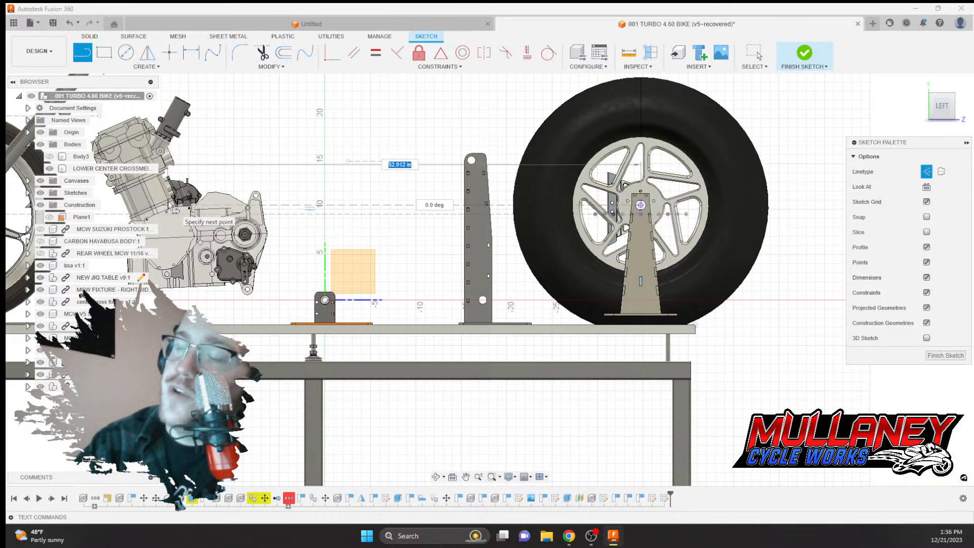
click(776, 217)
key(Escape)
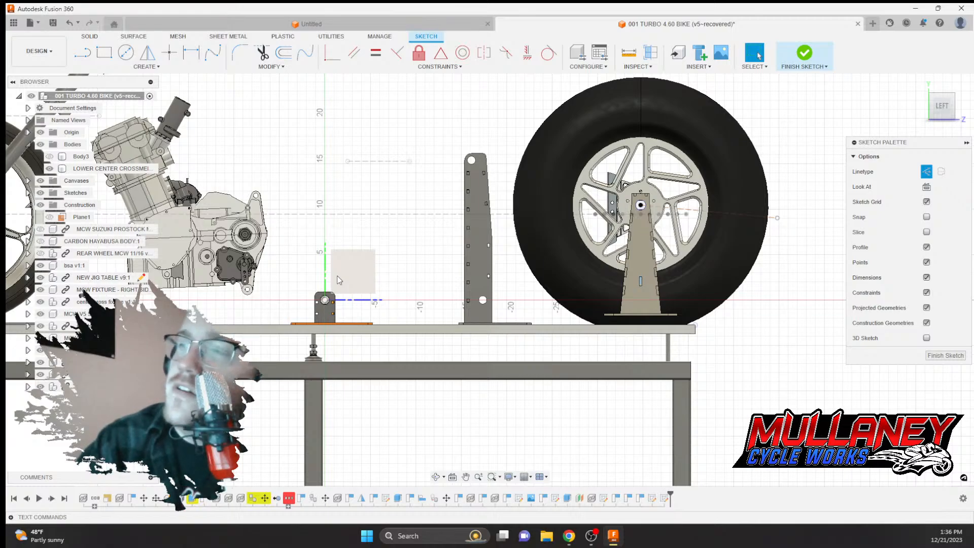
shift+middle_drag(339, 280, 729, 107)
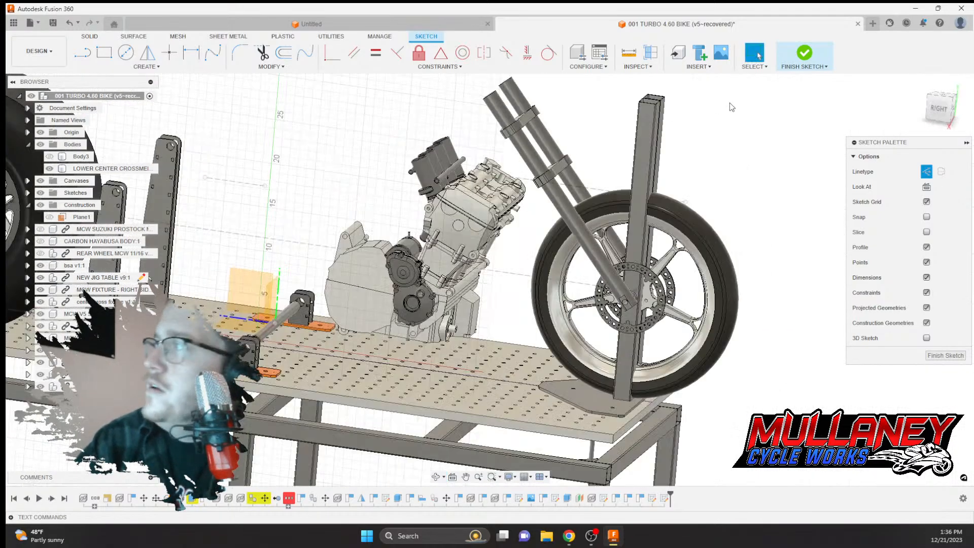
click(939, 108)
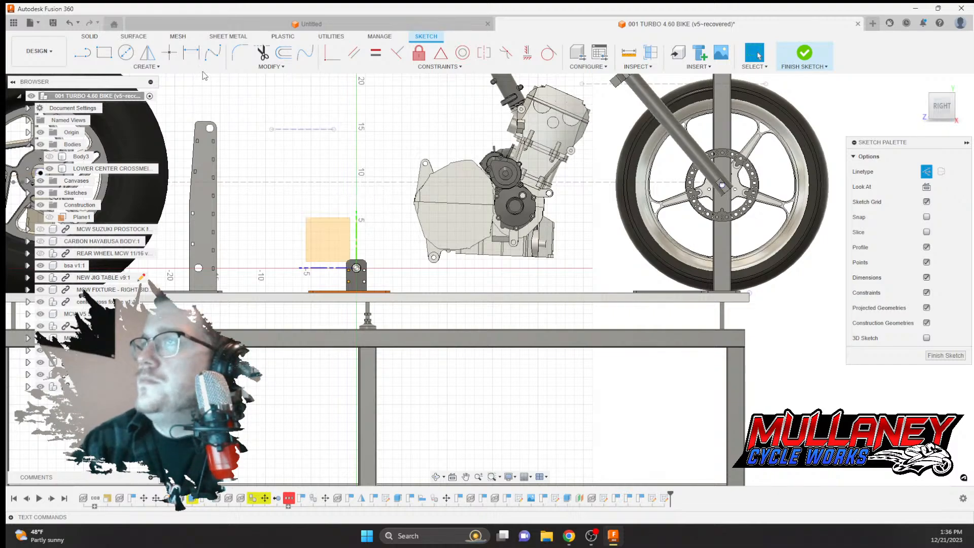
click(805, 54)
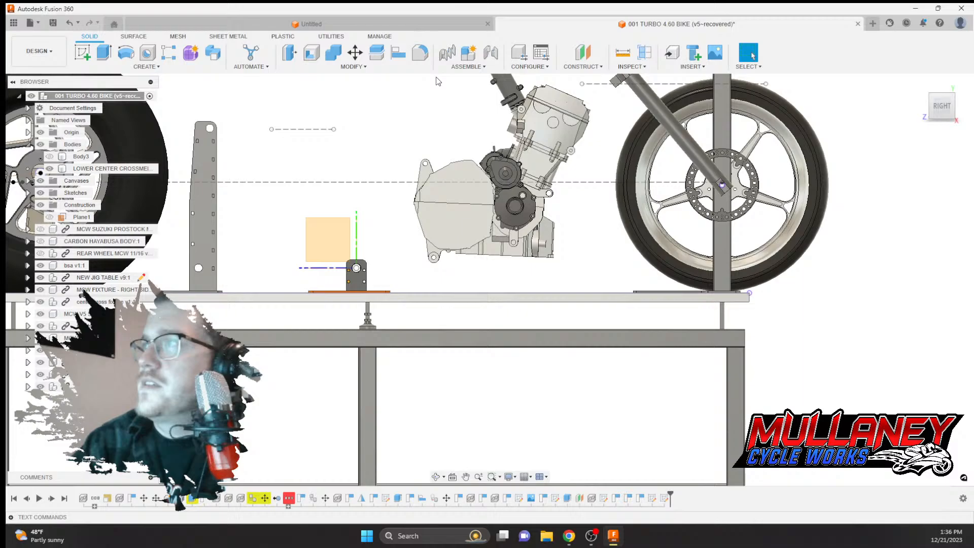
Select the components of the two small center cross fixtures and offset them -2 in along X, toward the front wheel
click(356, 52)
shift+middle_drag(638, 223, 584, 285)
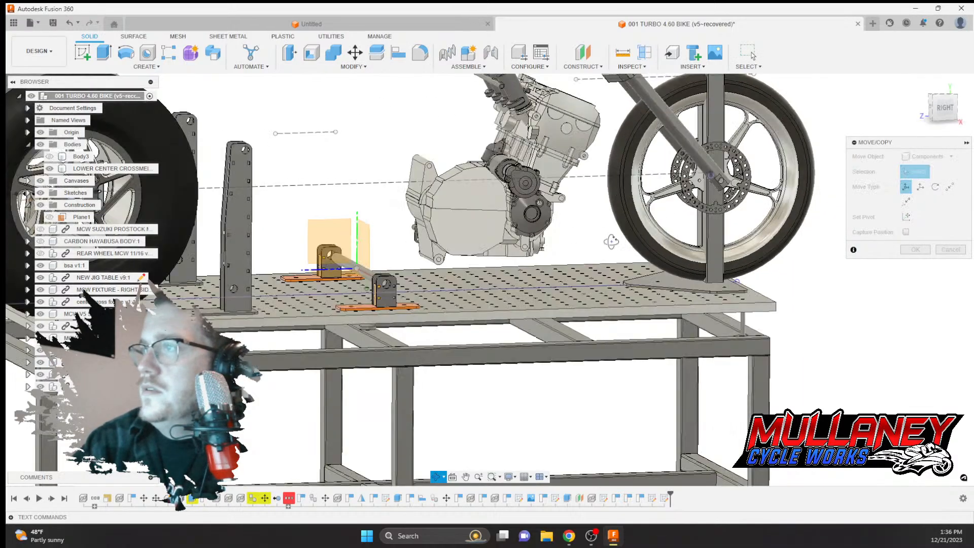
click(388, 299)
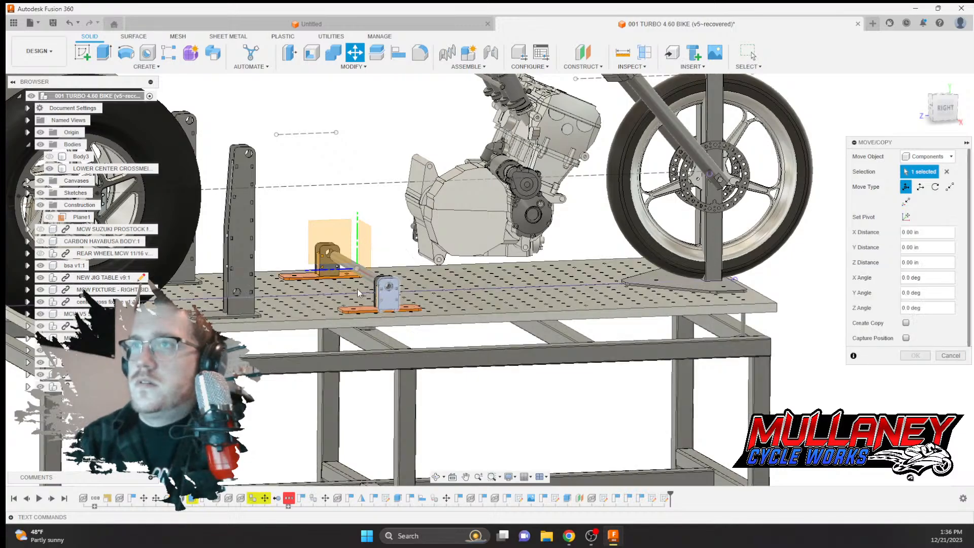
click(406, 309)
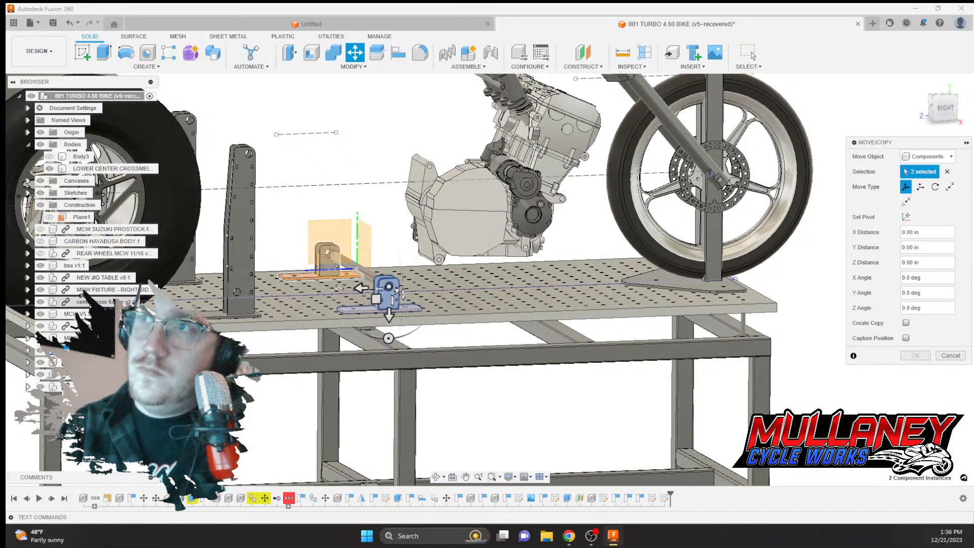
click(101, 302)
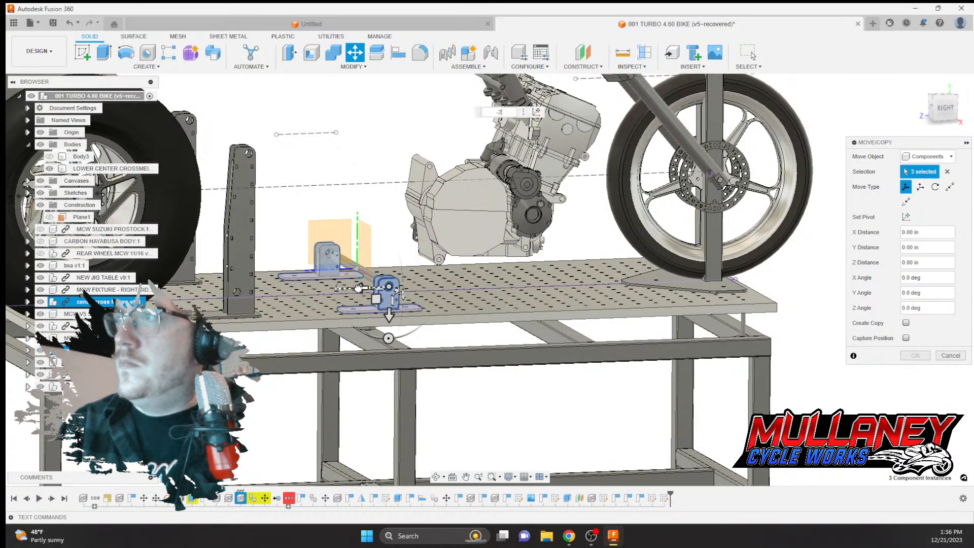
key(Return)
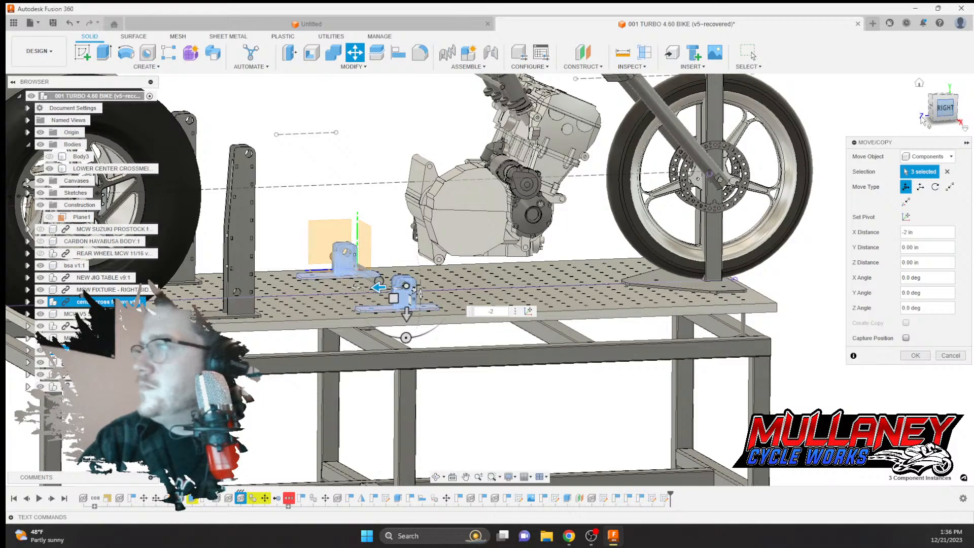
Check the fixture offset from the right side, set the X distance to -4 in and confirm the move
click(955, 109)
scroll(329, 169, down, 1)
middle_drag(329, 169, 393, 196)
scroll(365, 227, up, 3)
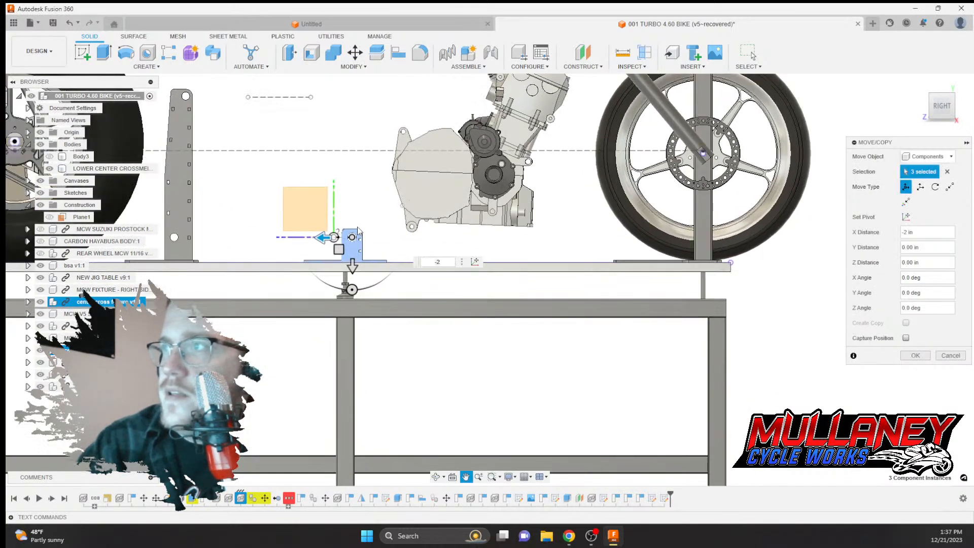
key(BackSpace)
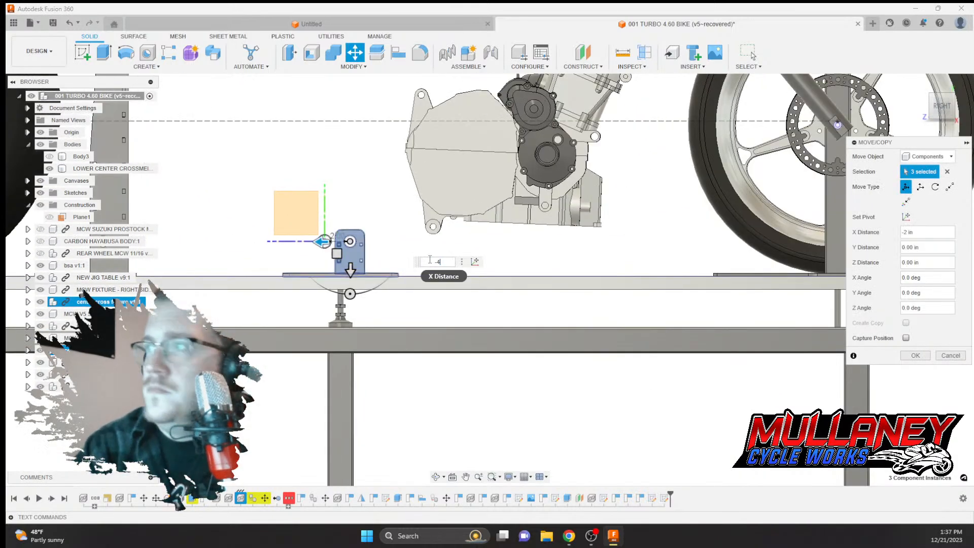
text(-4)
key(Return)
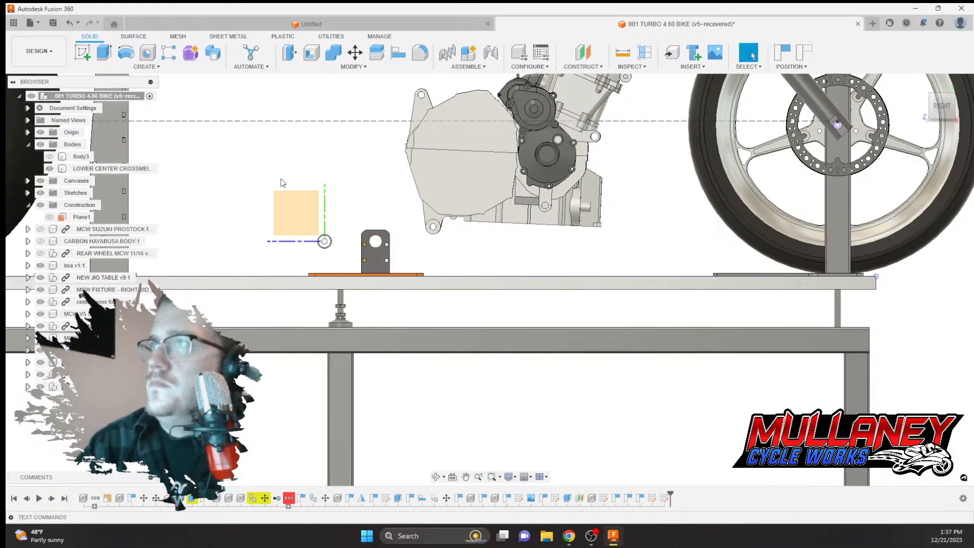
Move the lower center crossmember body -4 in toward the front wheel, in line with the relocated fixtures, and view it from the right
shift+middle_drag(283, 183, 272, 200)
click(355, 52)
scroll(331, 267, up, 5)
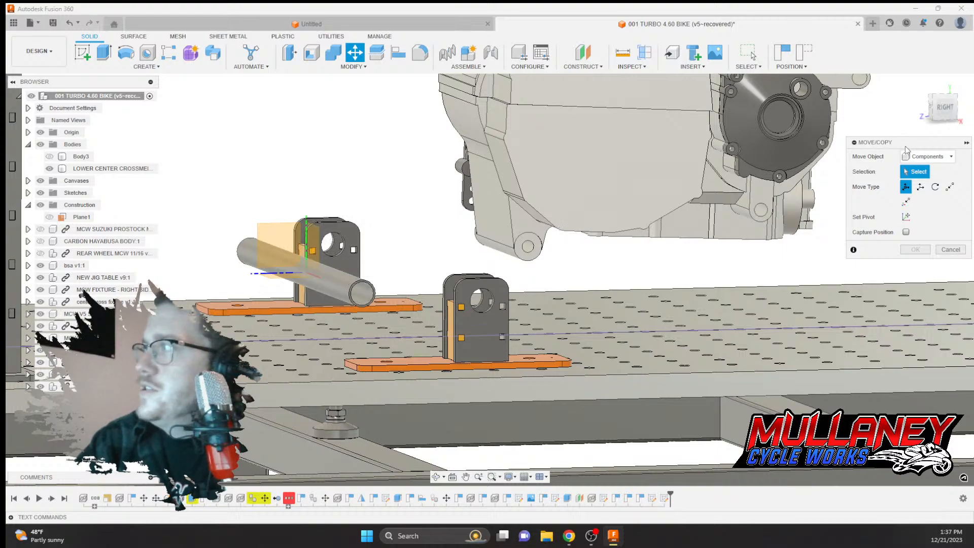
click(927, 156)
click(918, 169)
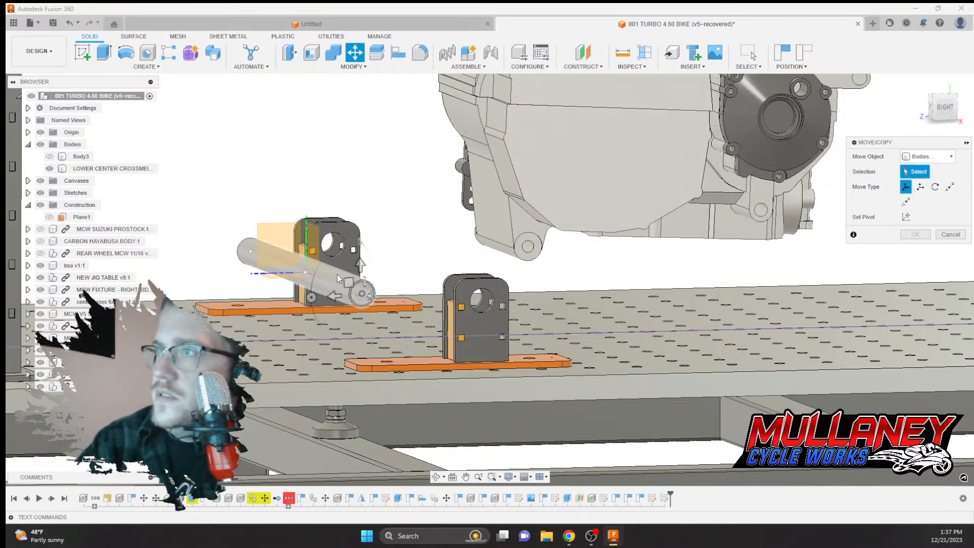
click(311, 267)
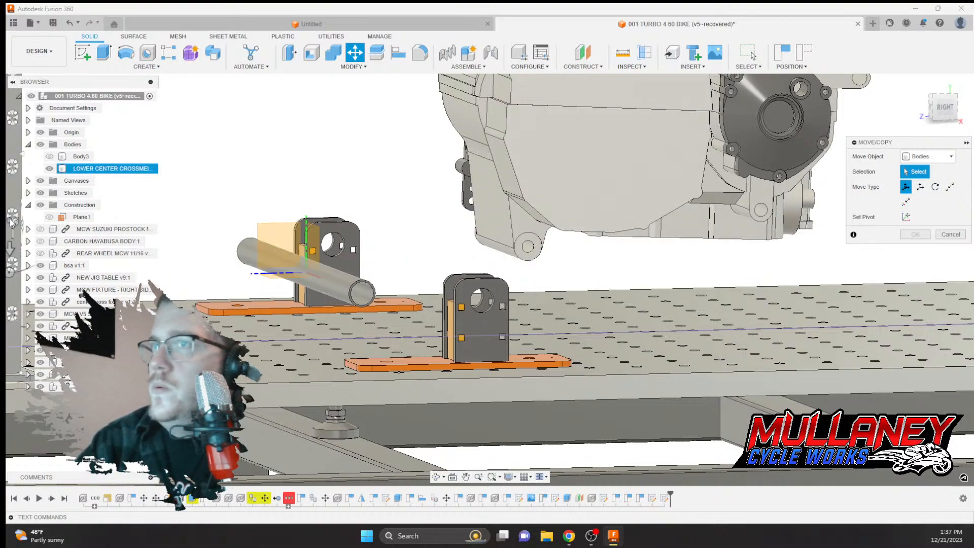
click(78, 170)
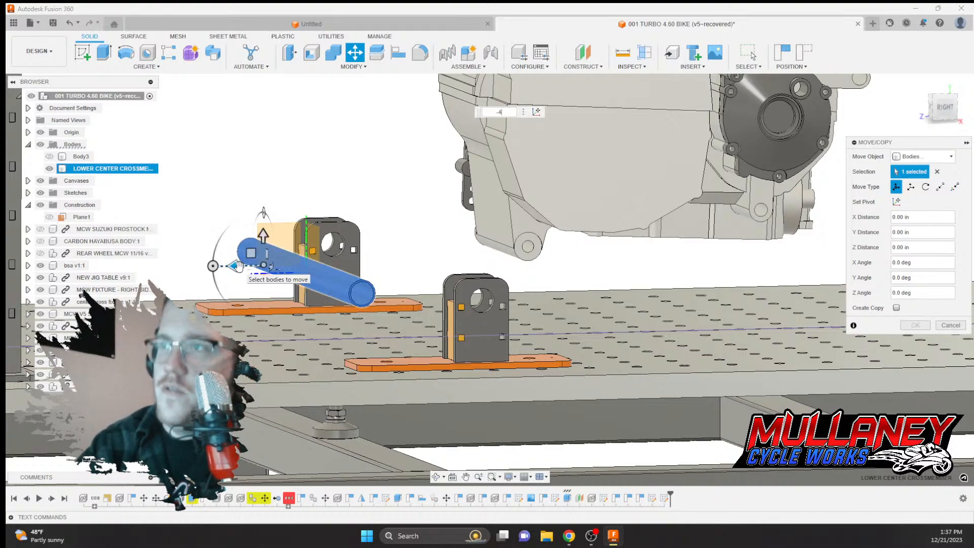
key(Return)
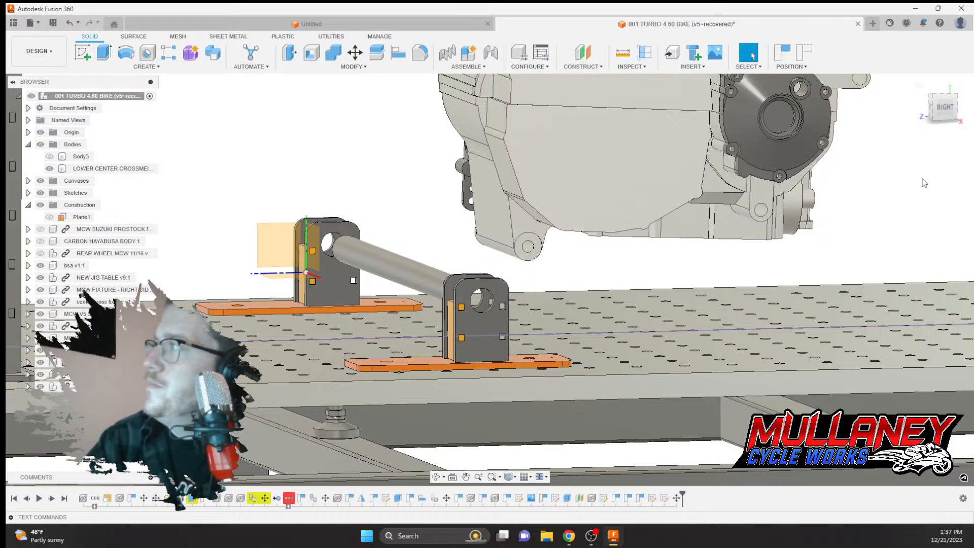
click(943, 108)
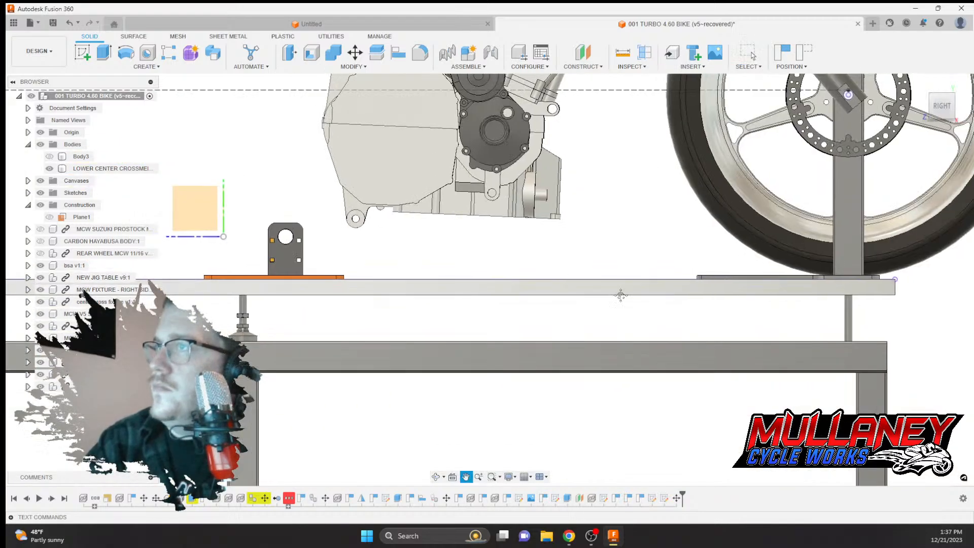
Show the construction plane Plane1 near the small center cross fixtures
scroll(454, 276, up, 4)
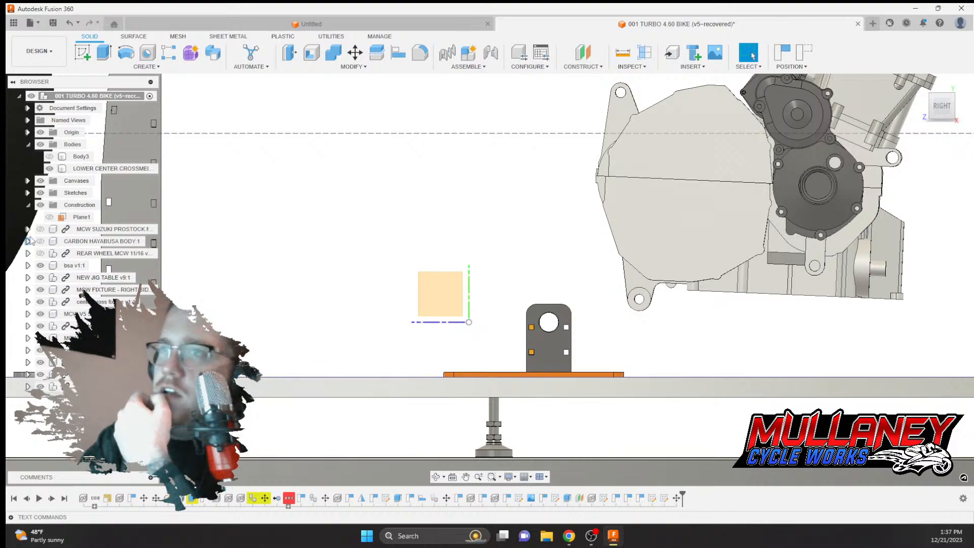
click(49, 217)
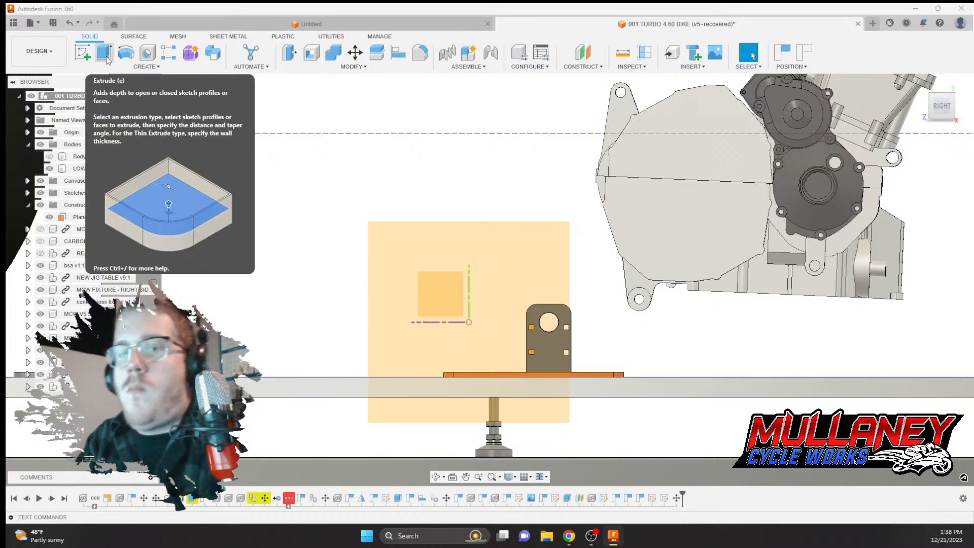
click(514, 255)
scroll(529, 254, down, 3)
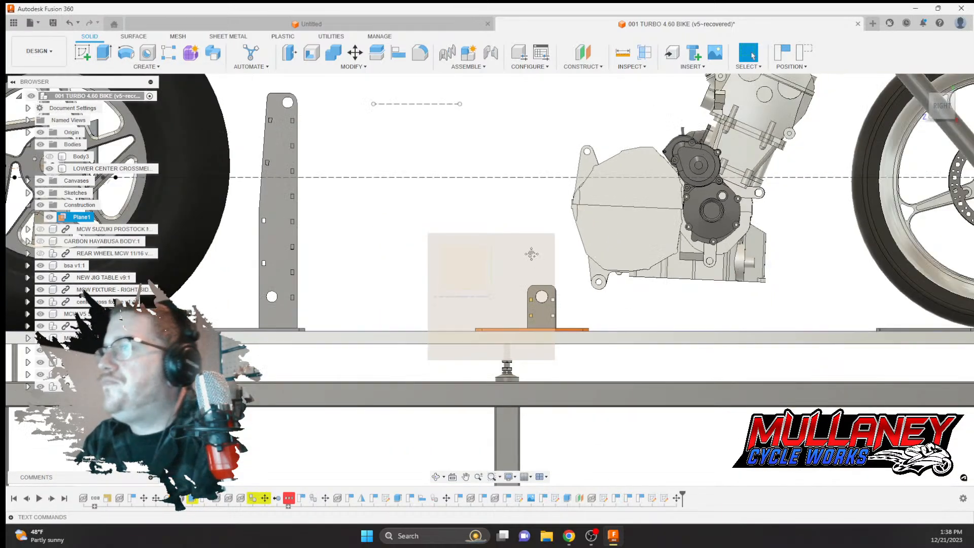
middle_drag(531, 254, 598, 278)
click(436, 221)
scroll(439, 211, down, 3)
middle_drag(451, 212, 475, 214)
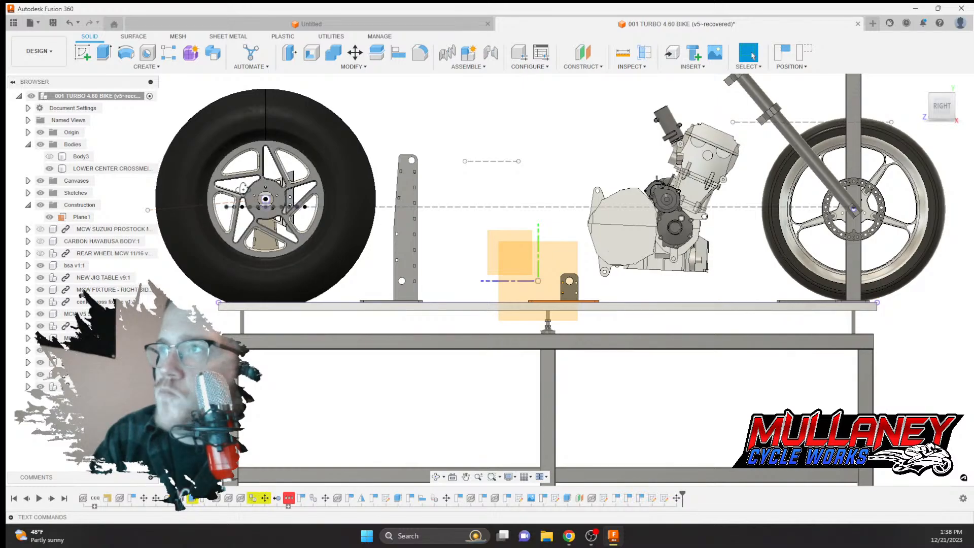
Hide the rear wheel component and return to a right-side view of the jig table
shift+middle_drag(267, 200, 203, 272)
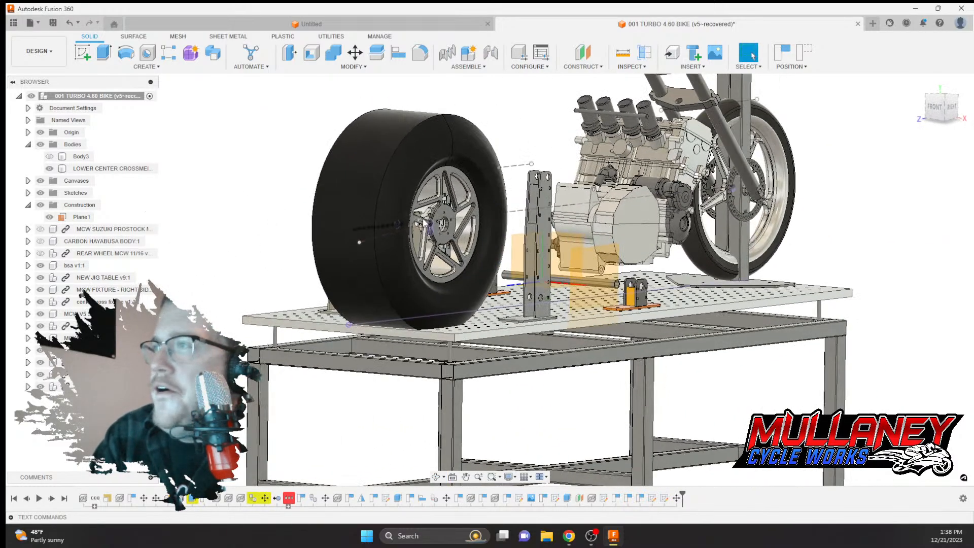
click(39, 375)
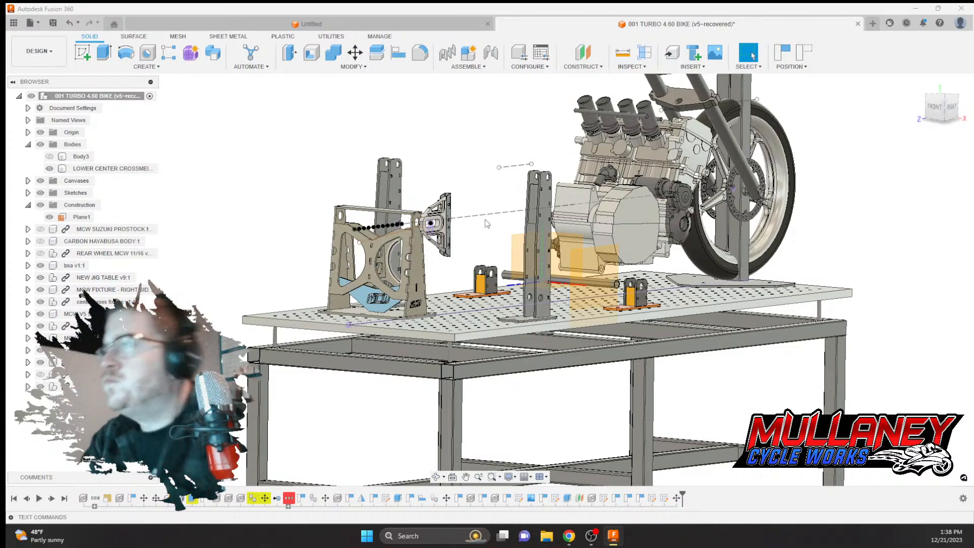
click(952, 107)
middle_drag(504, 246, 746, 264)
middle_drag(630, 236, 612, 261)
scroll(578, 259, down, 1)
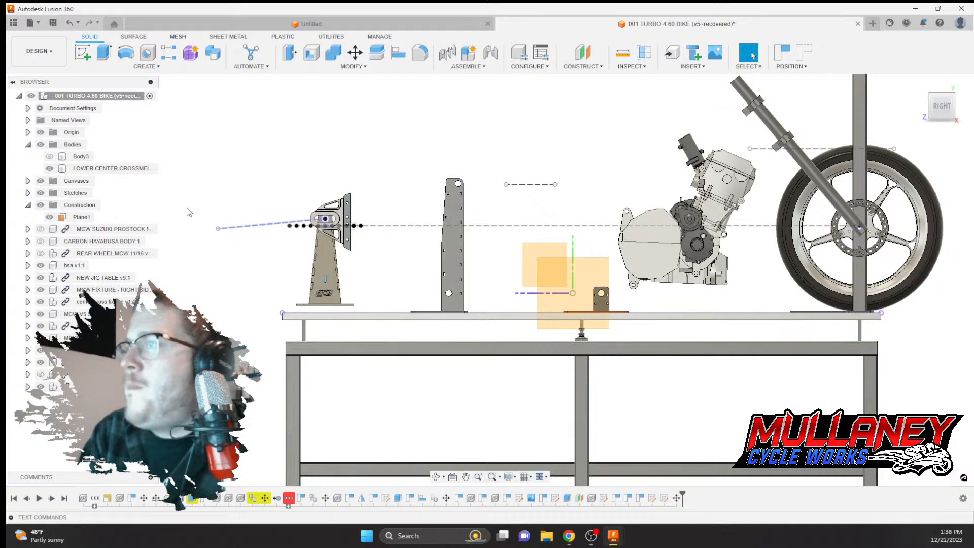
Find the sketch that holds the construction line behind the rear axle, Sketch6, and delete it
click(234, 227)
click(28, 193)
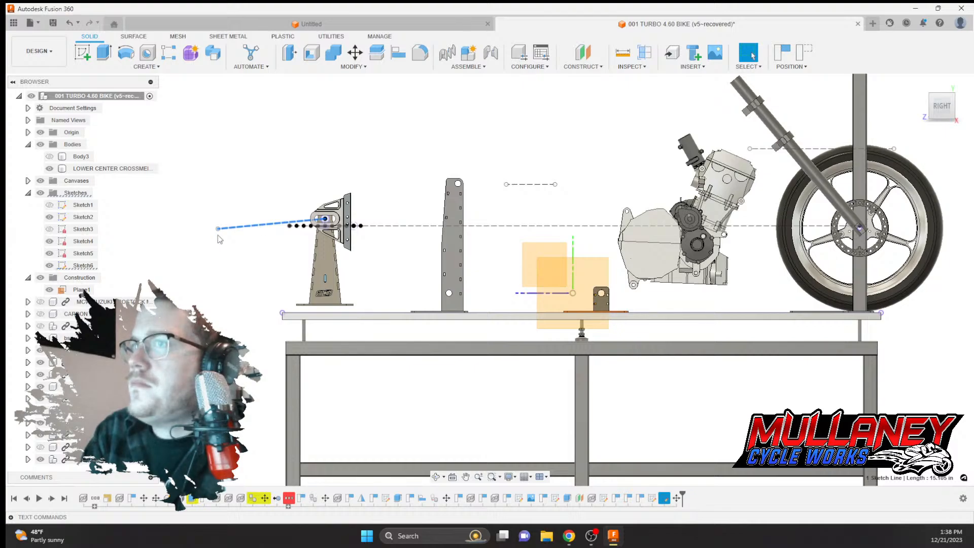
double_click(83, 266)
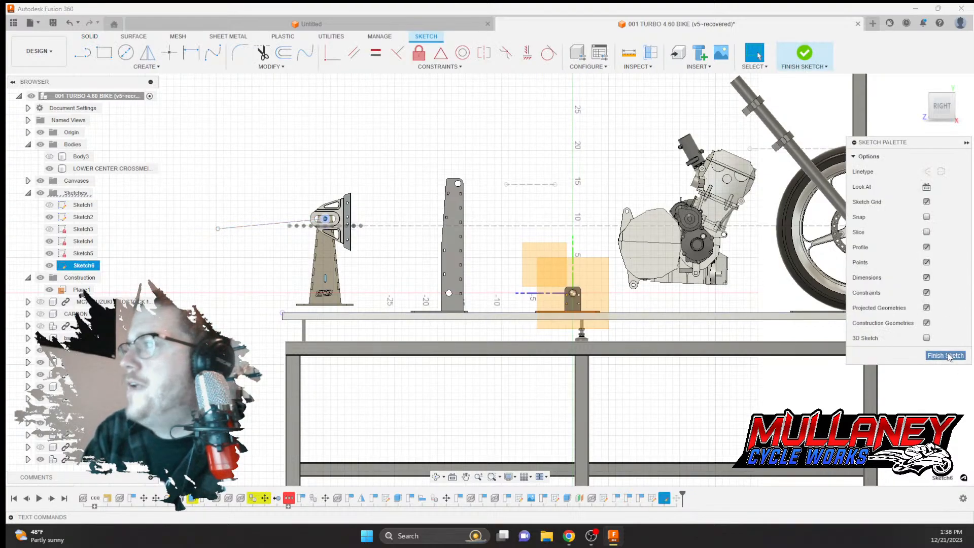
click(946, 355)
right_click(74, 266)
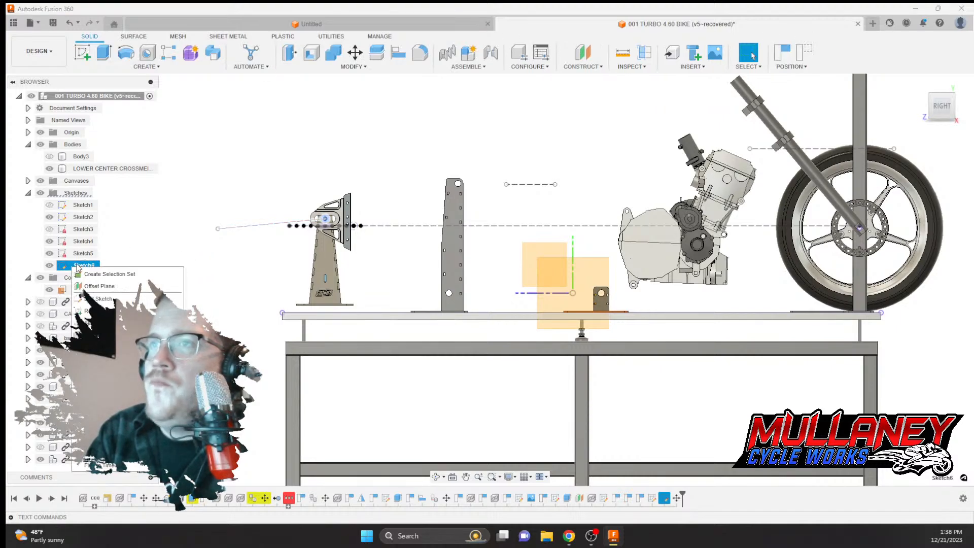
key(Delete)
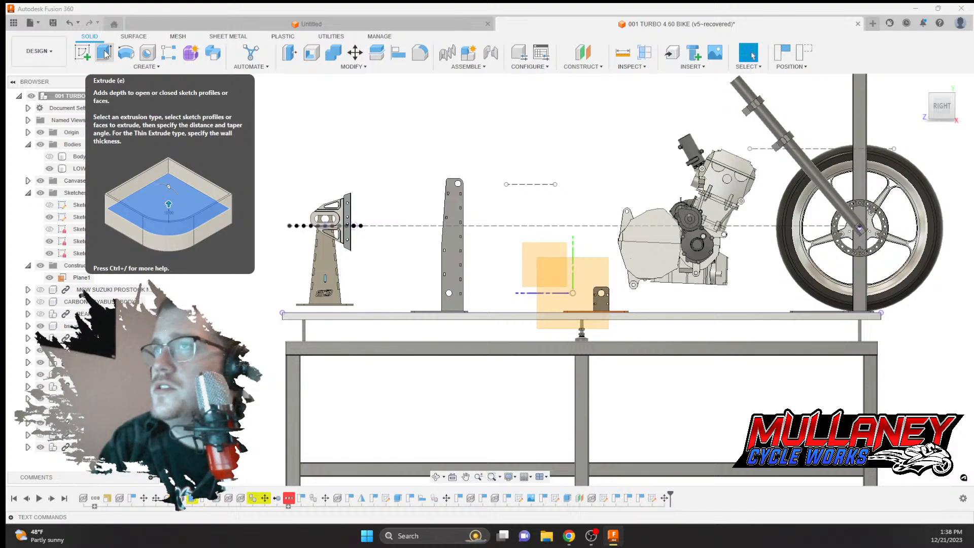
Start a sketch on the bike's vertical center plane and project the upper and lower holes of the tall fixture into it
click(83, 53)
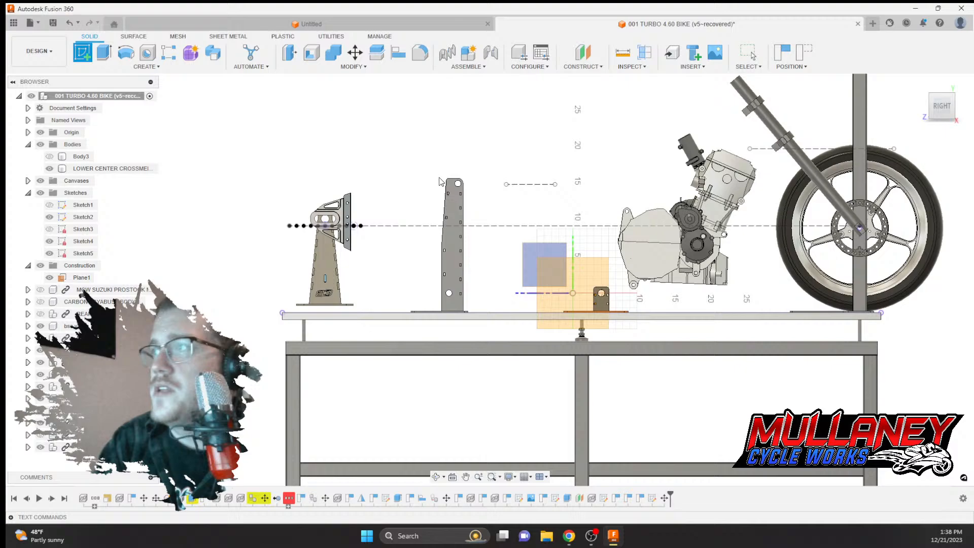
click(532, 243)
click(515, 288)
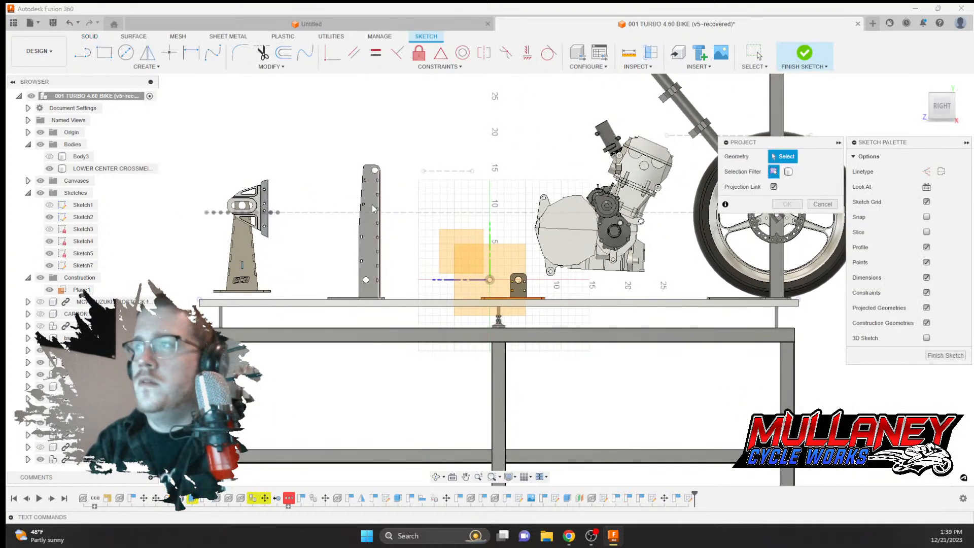
key(p)
scroll(379, 173, up, 5)
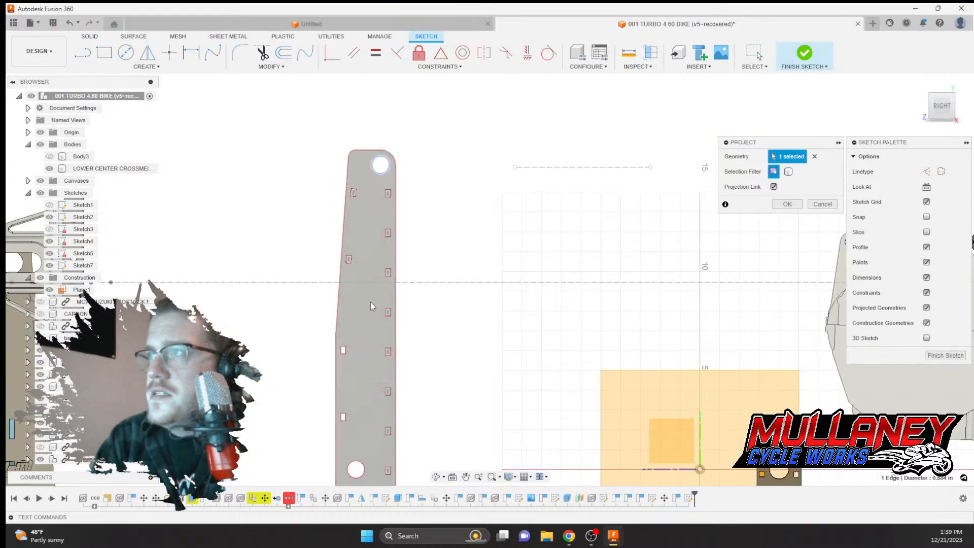
scroll(371, 302, up, 2)
click(349, 261)
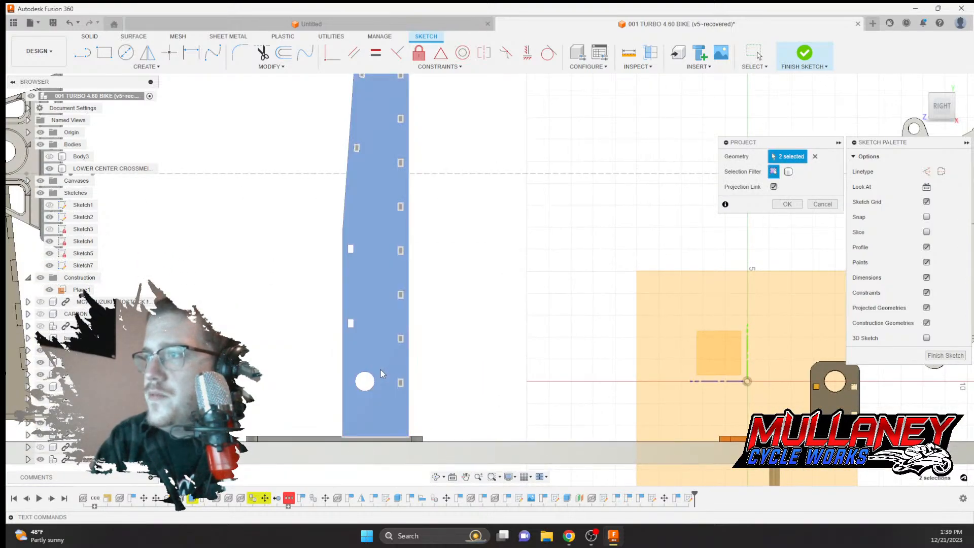
click(368, 373)
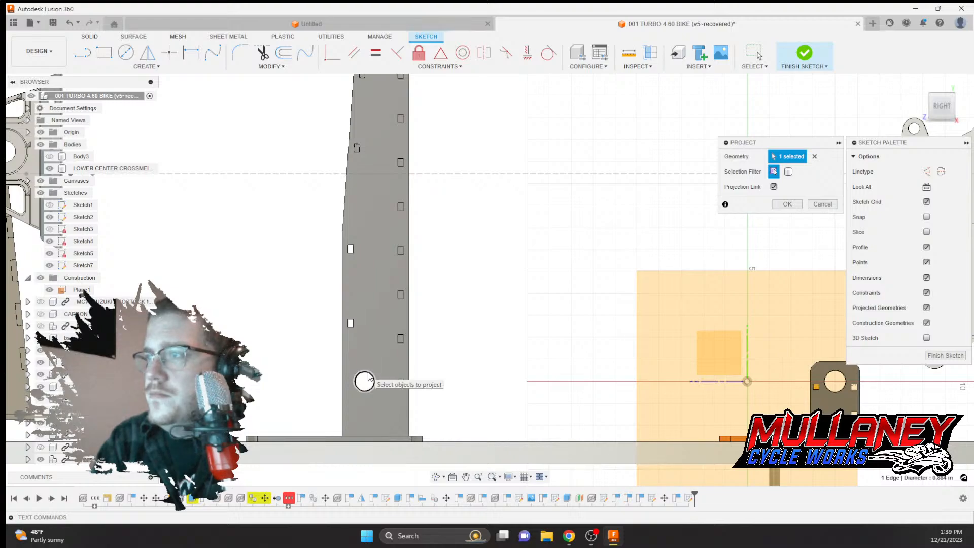
click(365, 380)
click(786, 205)
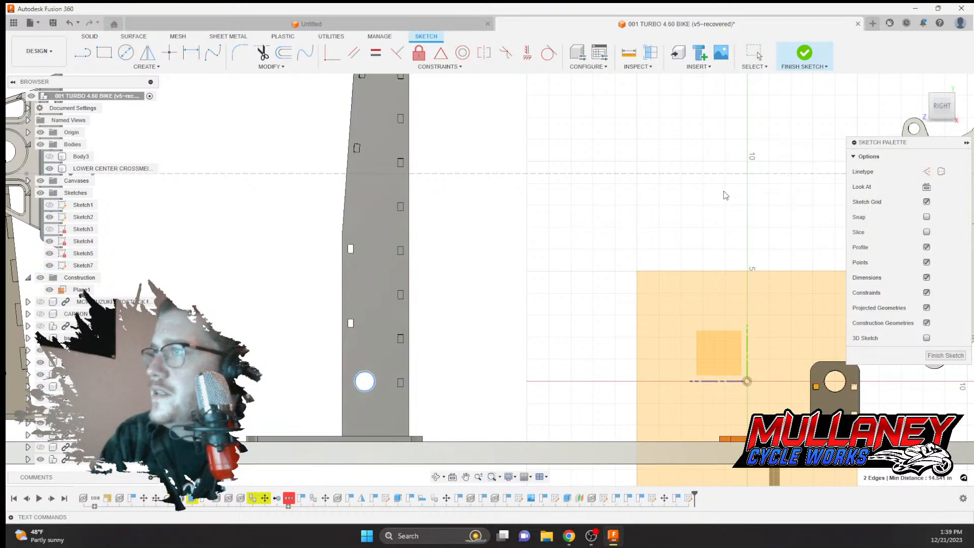
Draw a 1.125 in diameter circle centered on the tall fixture's projected lower hole
click(126, 52)
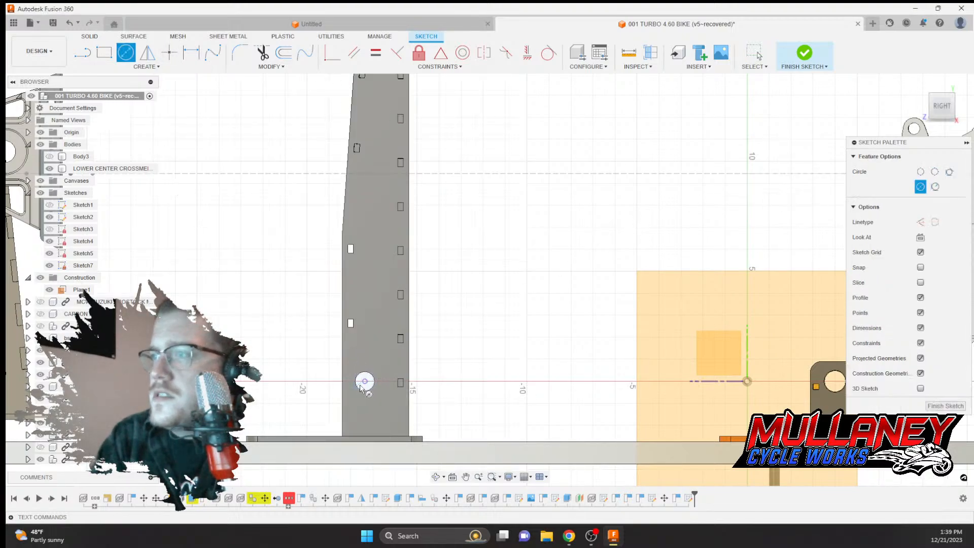
click(365, 381)
text(1)
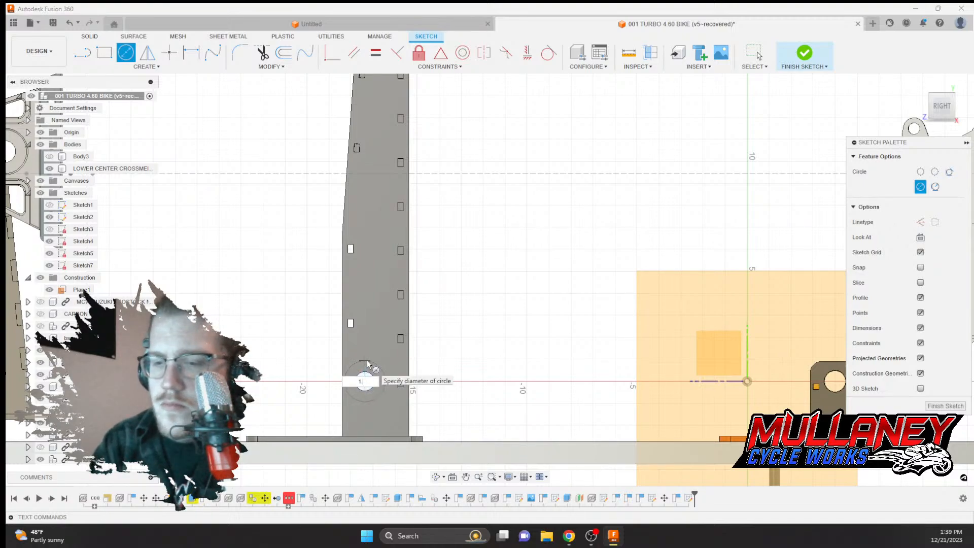
text(.125)
key(Return)
key(Escape)
Offset the lower 1.125 in circle inward to form the tube's inner wall
scroll(364, 364, up, 8)
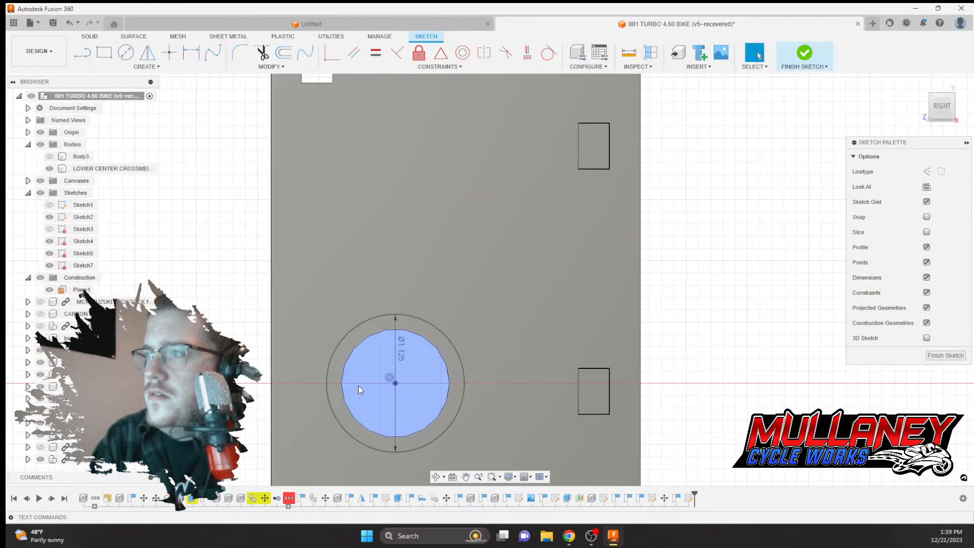
key(o)
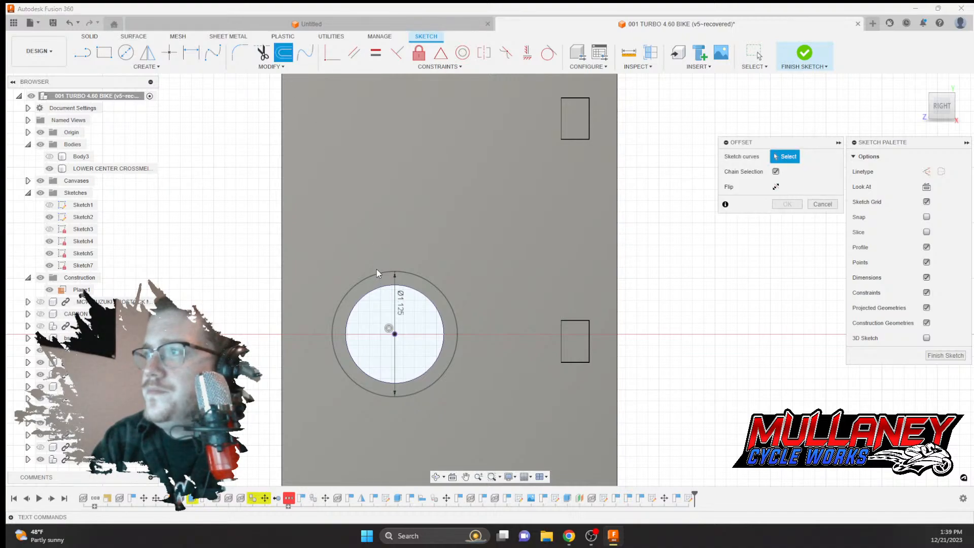
click(374, 274)
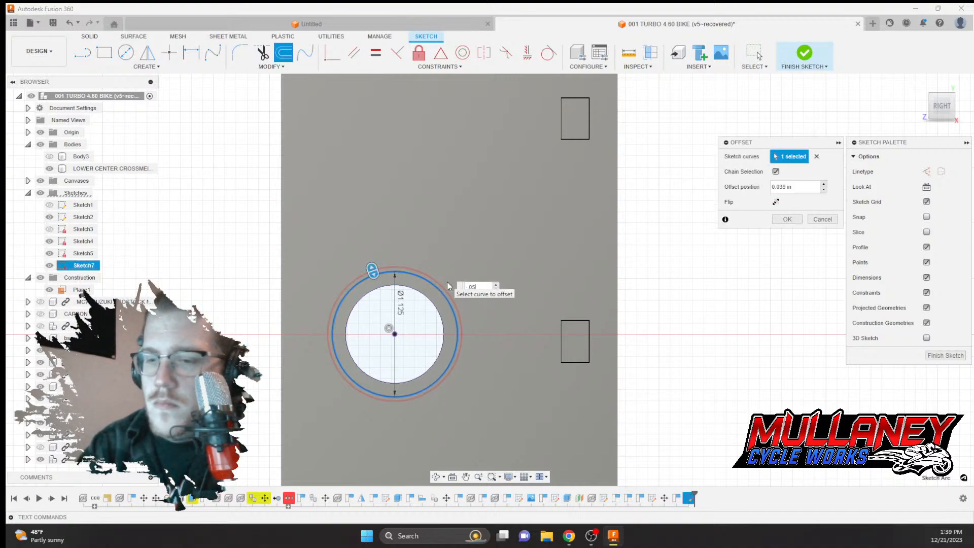
key(Return)
Draw a 1.125 in diameter circle centered on the tall fixture's projected upper hole
scroll(467, 270, down, 10)
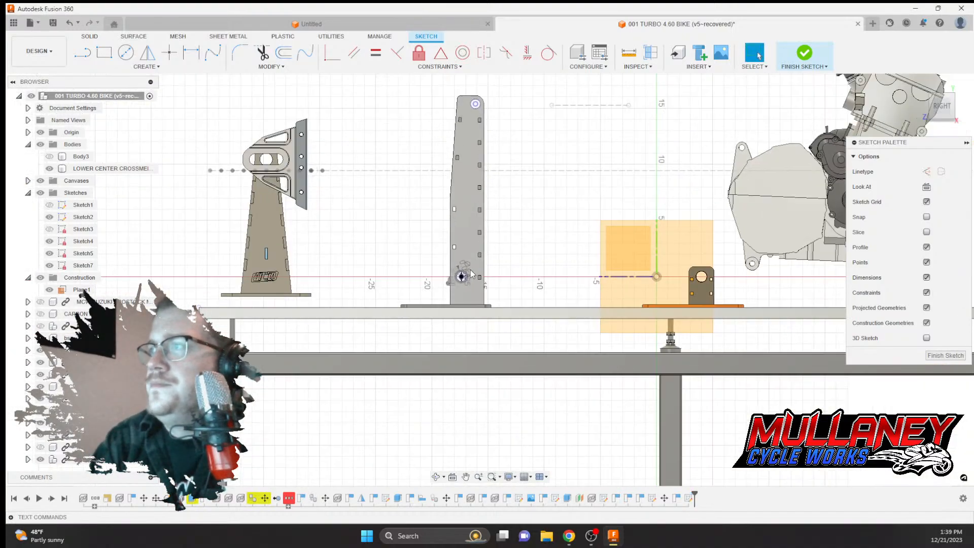
scroll(477, 139, up, 1)
middle_drag(477, 139, 424, 252)
scroll(423, 250, up, 10)
key(c)
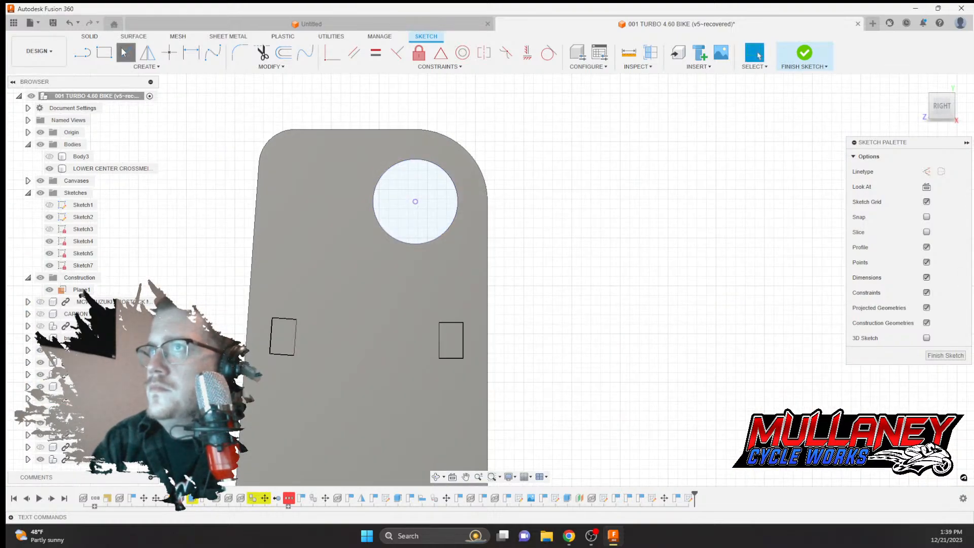
click(415, 202)
text(1.125)
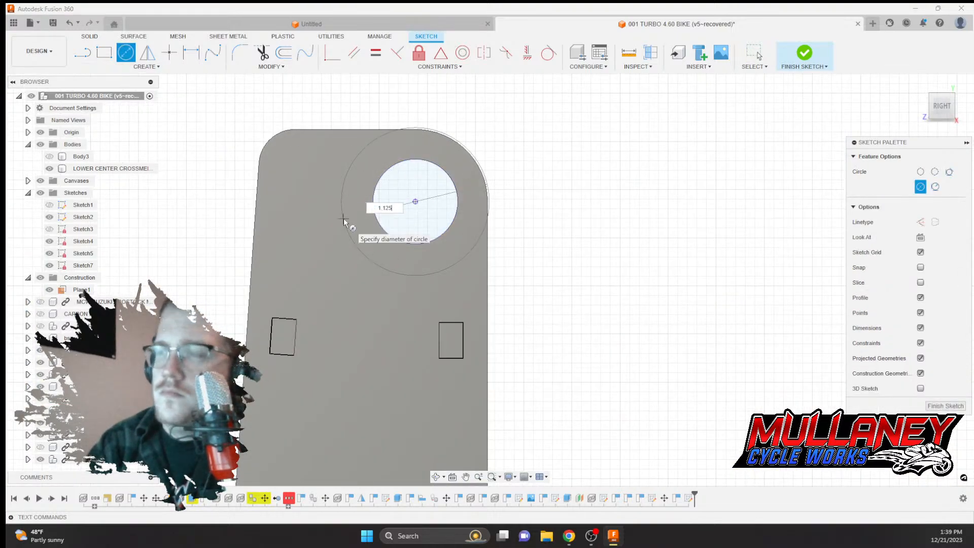
key(Return)
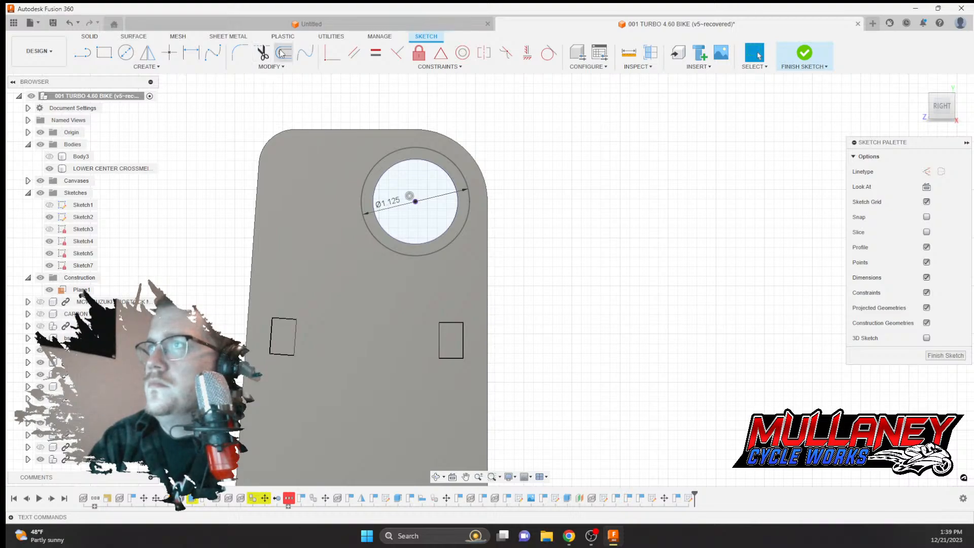
Offset the upper circle by -0.058 in to form the tube's inner wall
click(283, 52)
click(398, 161)
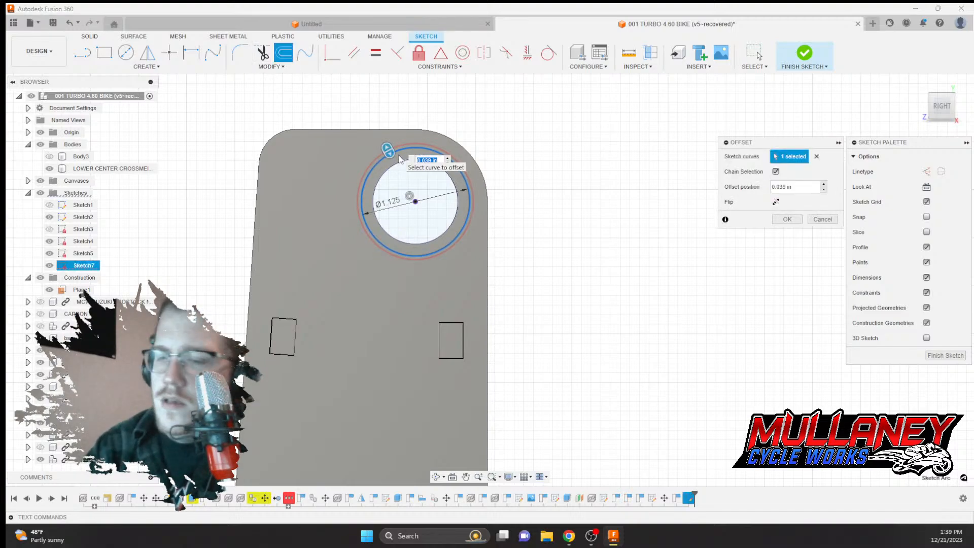
text(-.058)
key(Return)
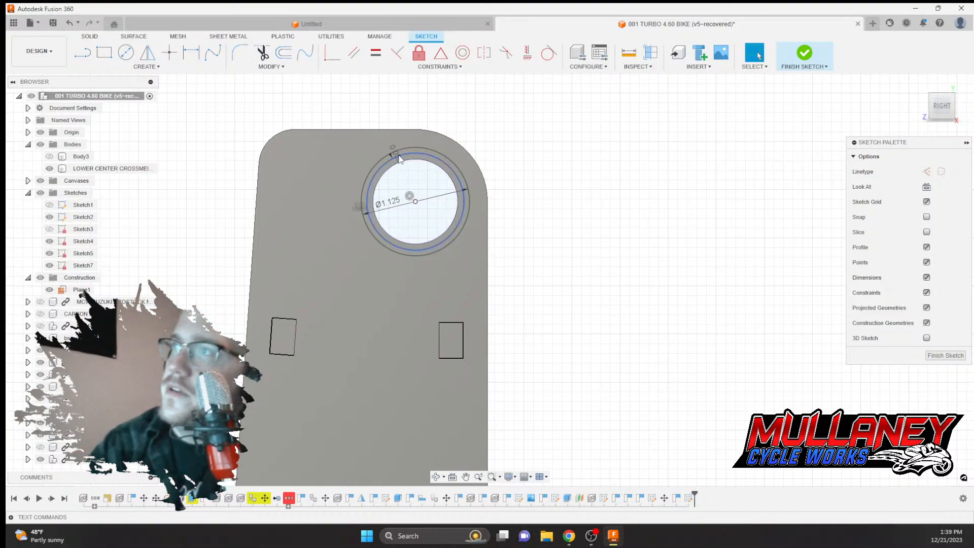
Project the round hole of the small center cross fixture into the sketch and finish the sketch
scroll(327, 145, down, 5)
scroll(327, 144, down, 5)
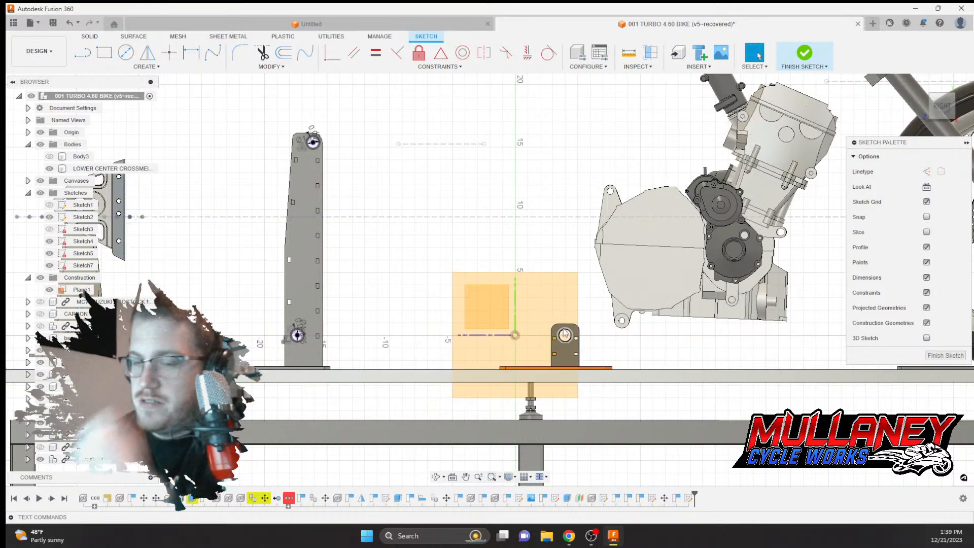
key(p)
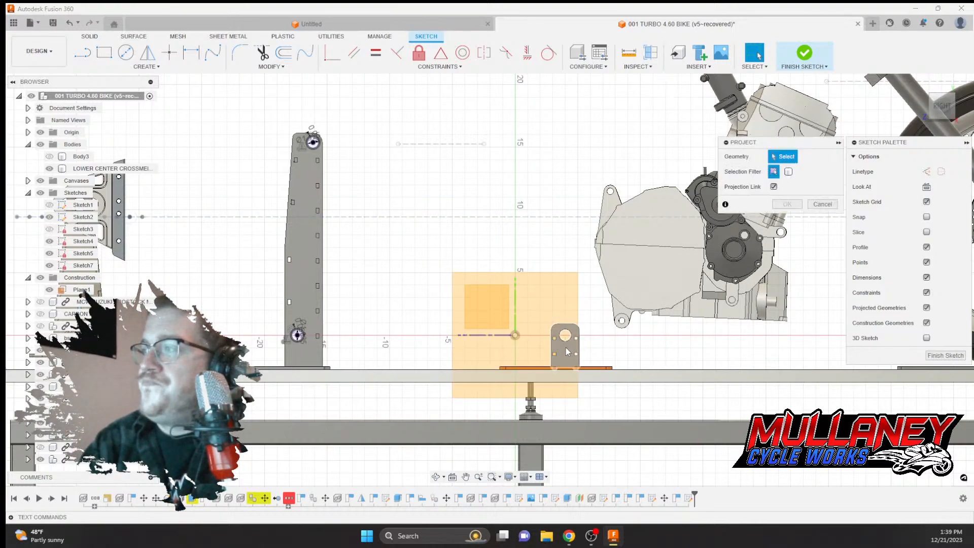
scroll(566, 340, up, 5)
scroll(563, 342, up, 1)
click(558, 340)
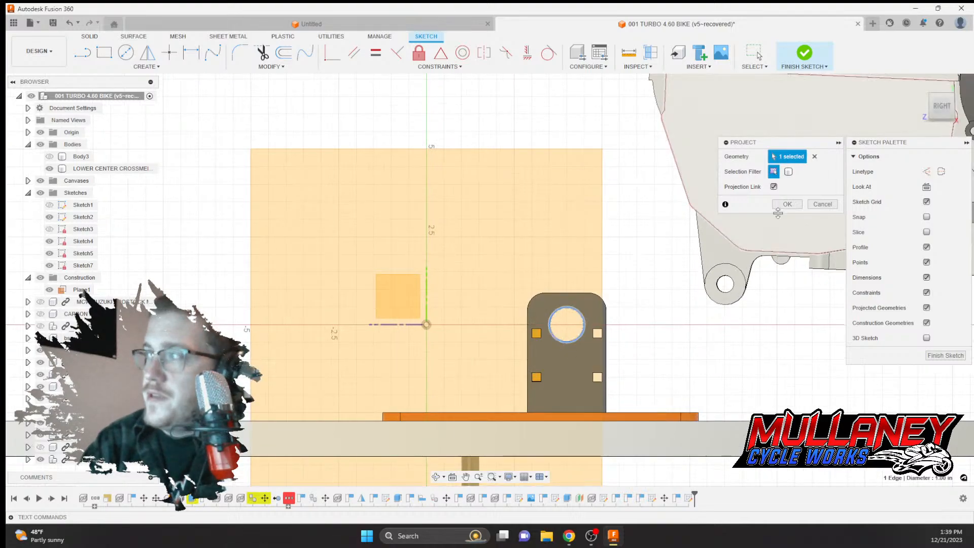
click(776, 206)
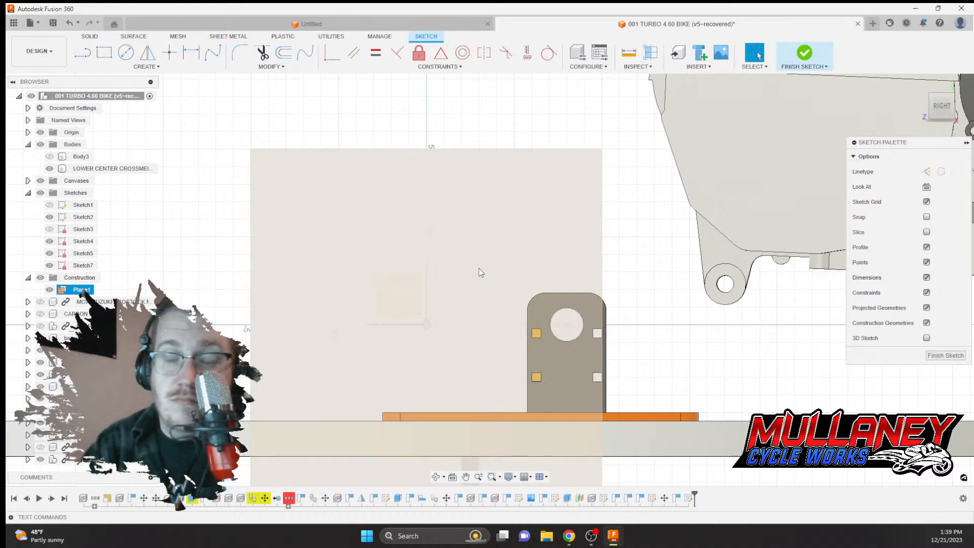
scroll(480, 274, down, 4)
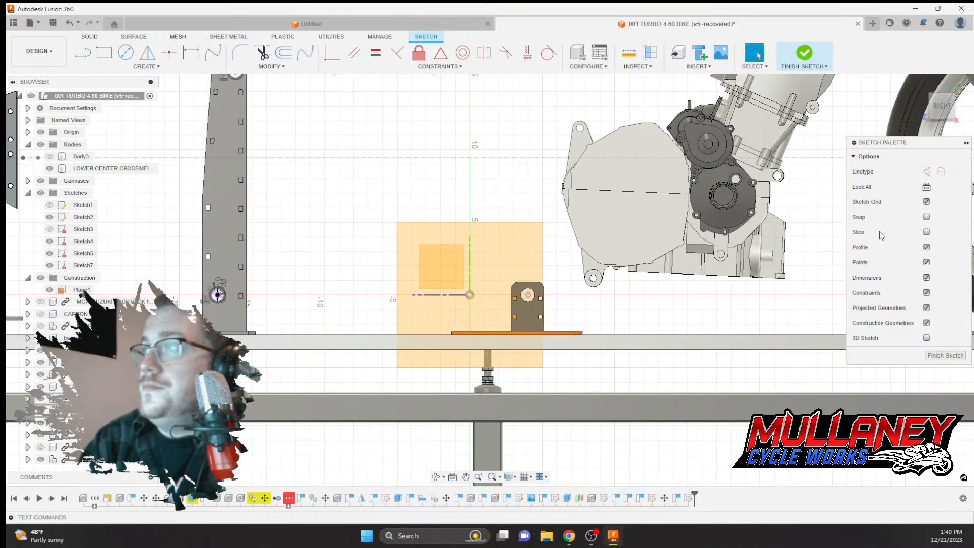
click(946, 355)
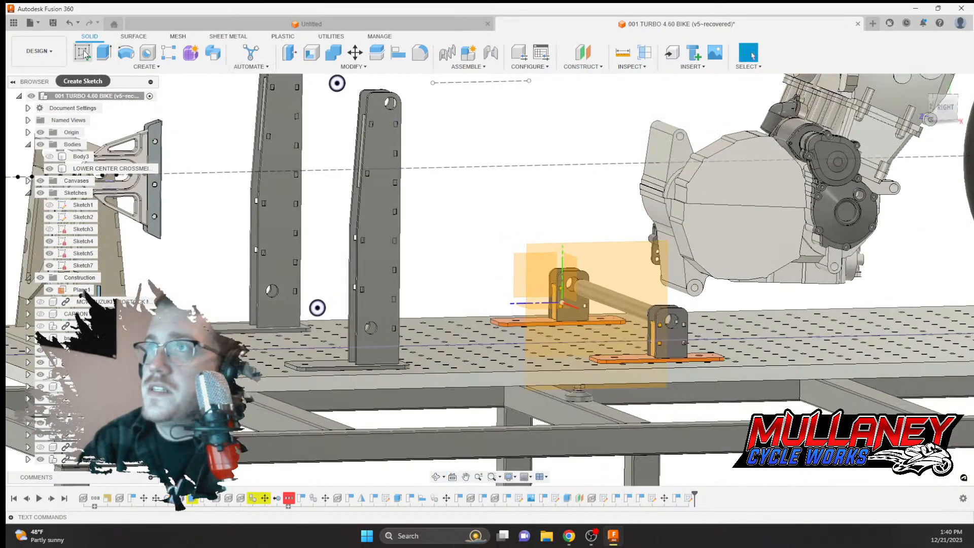
Extrude the upper and lower tube ring profiles symmetrically to an 18 in distance as new bodies between the tall fixtures
click(104, 52)
scroll(332, 84, up, 5)
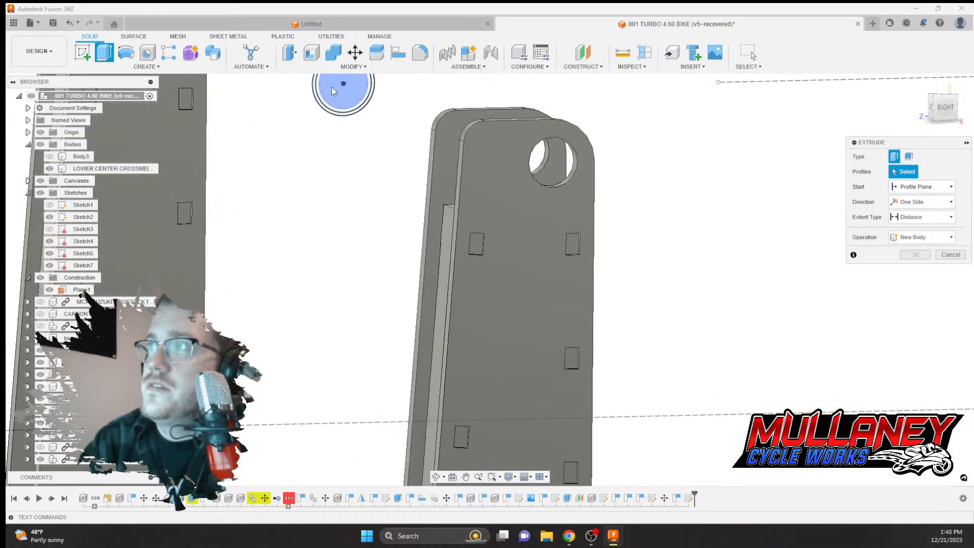
click(312, 131)
shift+middle_drag(314, 134, 379, 269)
scroll(379, 268, up, 6)
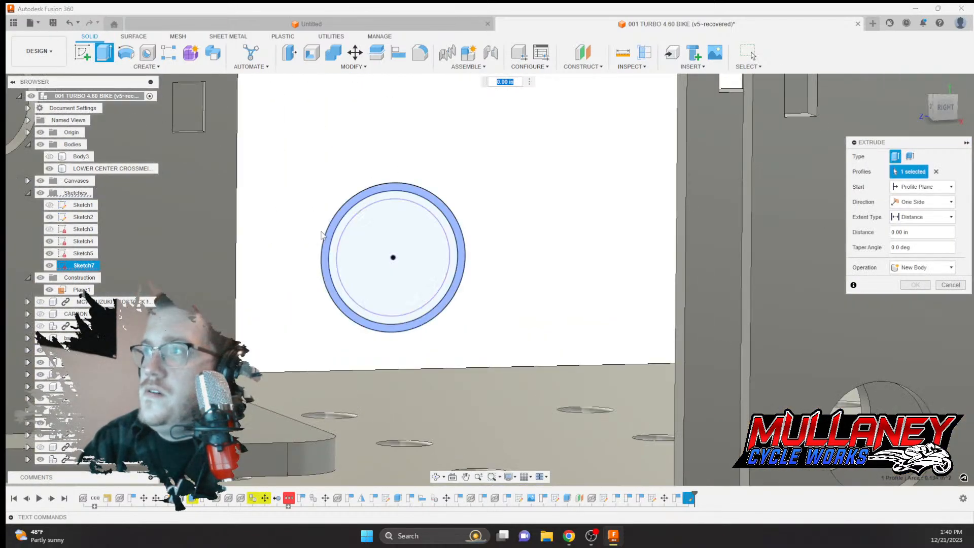
click(463, 270)
scroll(553, 211, down, 2)
scroll(630, 202, down, 5)
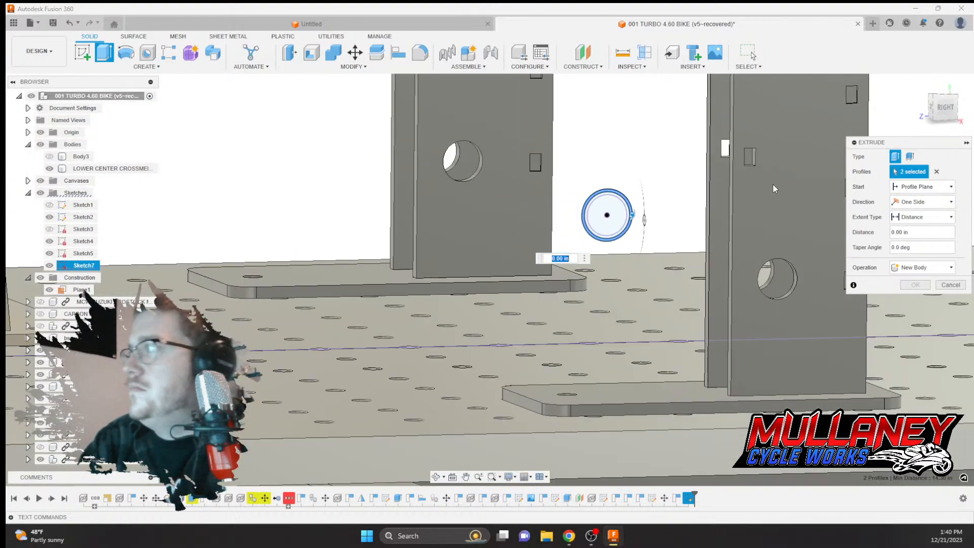
click(922, 202)
click(916, 235)
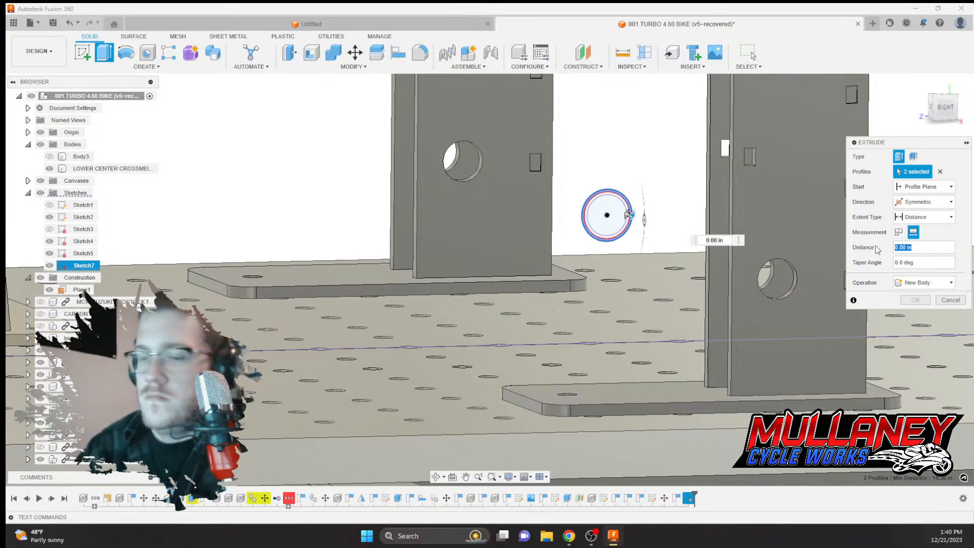
text(18)
key(Return)
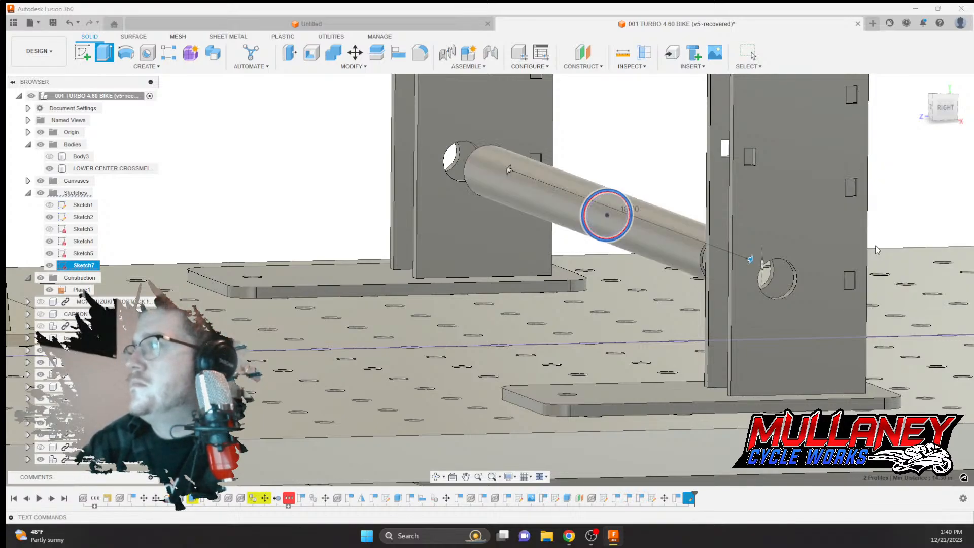
Start a new sketch on the vertical construction plane running between the fixtures
scroll(869, 245, down, 5)
middle_drag(785, 222, 522, 218)
scroll(522, 218, down, 5)
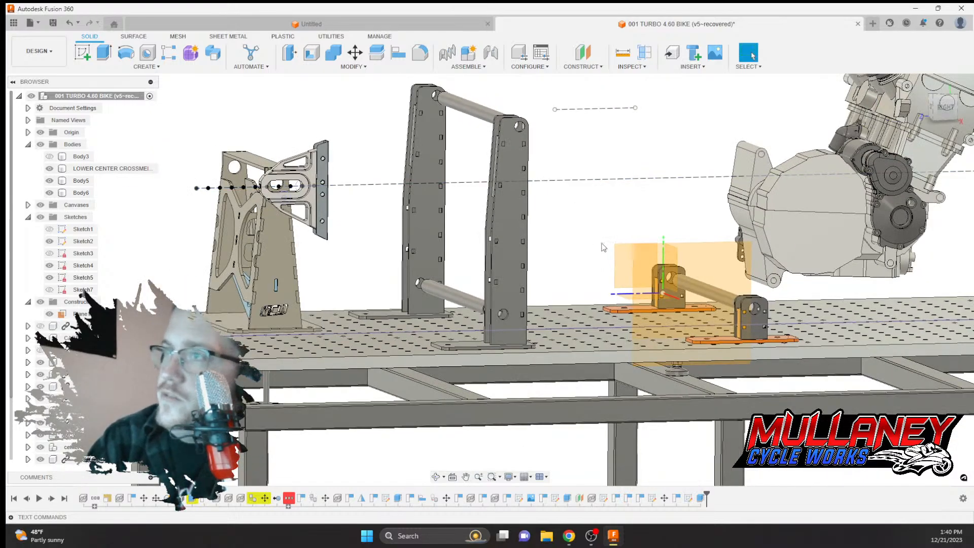
mouse_move(282, 212)
shift+middle_down()
mouse_move(269, 195)
mouse_move(275, 177)
mouse_move(271, 203)
shift+middle_up()
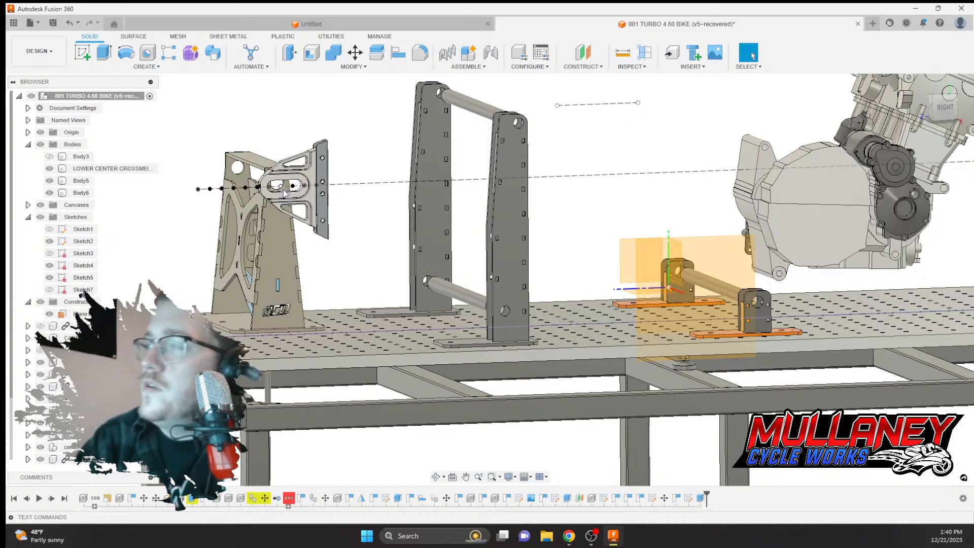
click(735, 269)
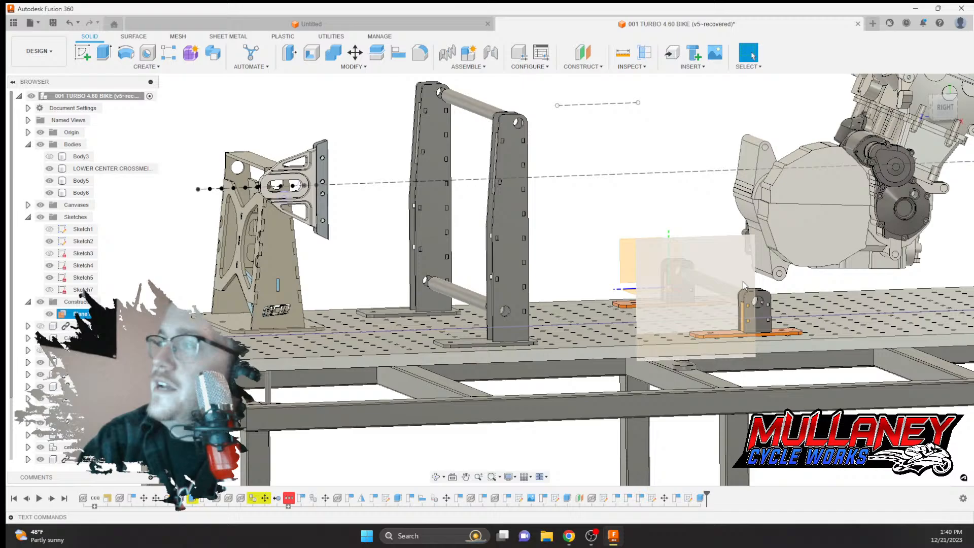
click(103, 50)
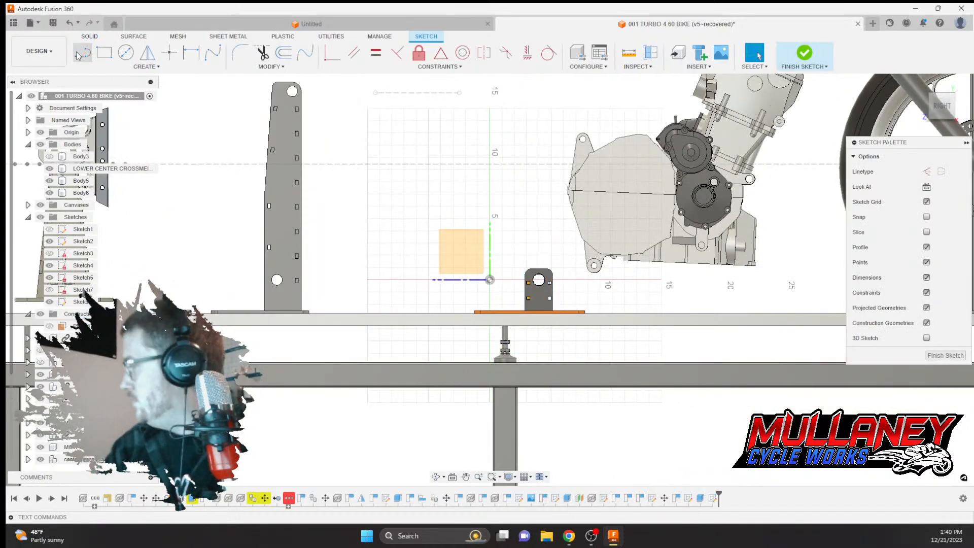
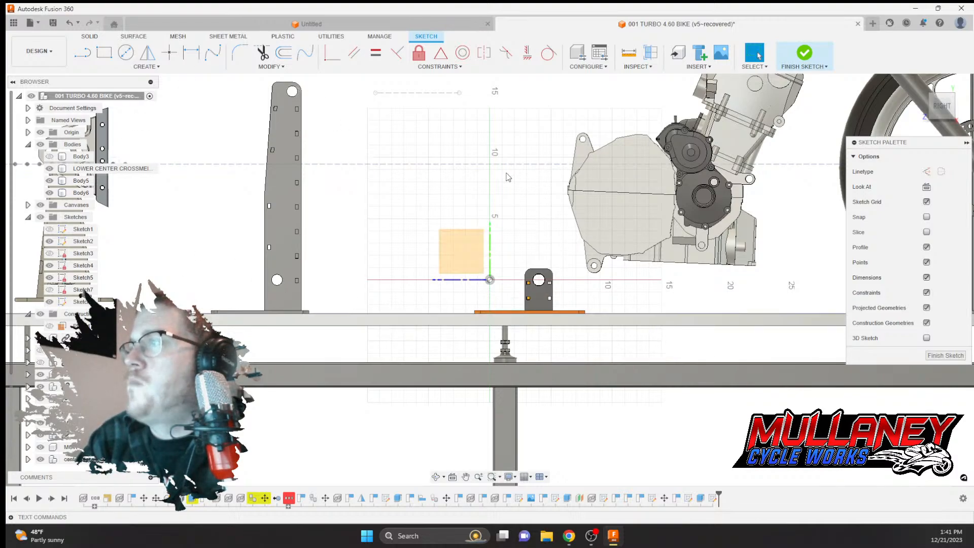
middle_drag(298, 232, 377, 240)
scroll(376, 241, down, 1)
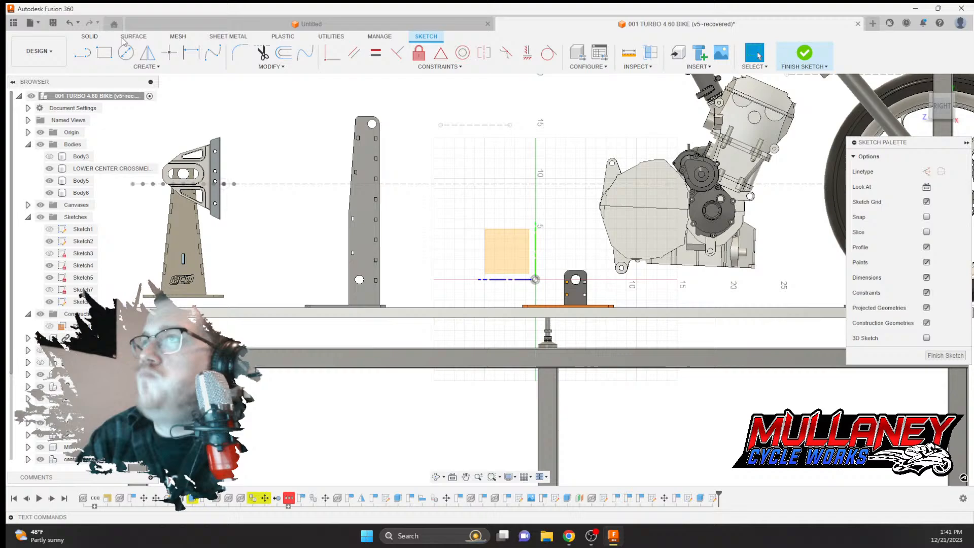
Project the round hole of the small center cross fixture into the new sketch
click(82, 52)
scroll(569, 284, up, 3)
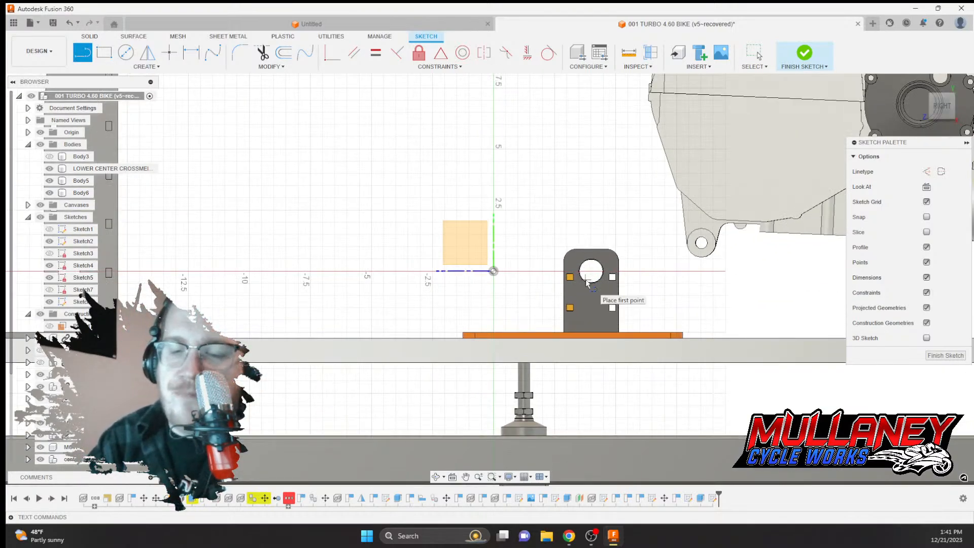
key(p)
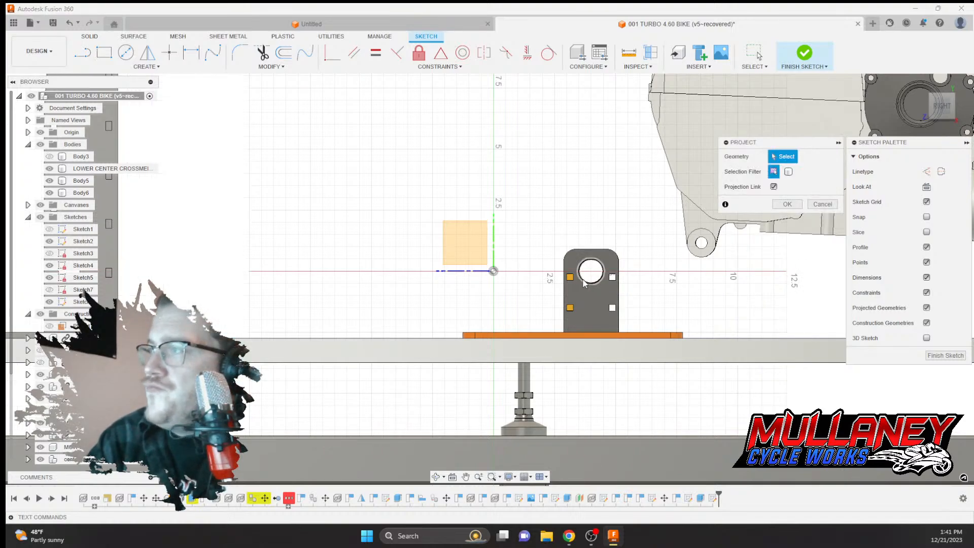
click(587, 282)
scroll(423, 265, down, 1)
middle_drag(422, 265, 647, 266)
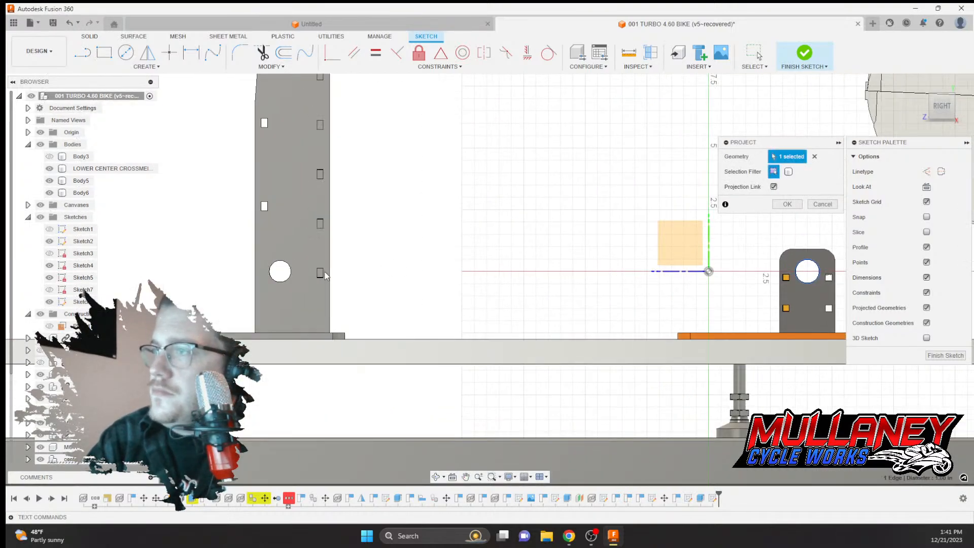
Project the tall fixture's lower and upper holes and the outer vertical edge of the tan stand's drilled mounting plate
click(284, 279)
scroll(304, 236, down, 1)
middle_drag(307, 218, 364, 391)
click(374, 131)
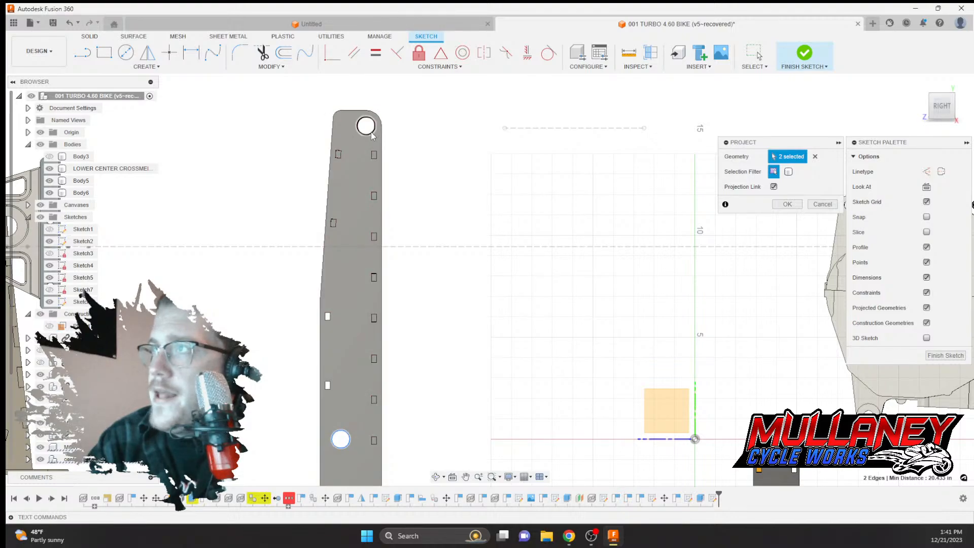
scroll(300, 207, down, 1)
middle_drag(367, 213, 543, 225)
scroll(289, 264, up, 6)
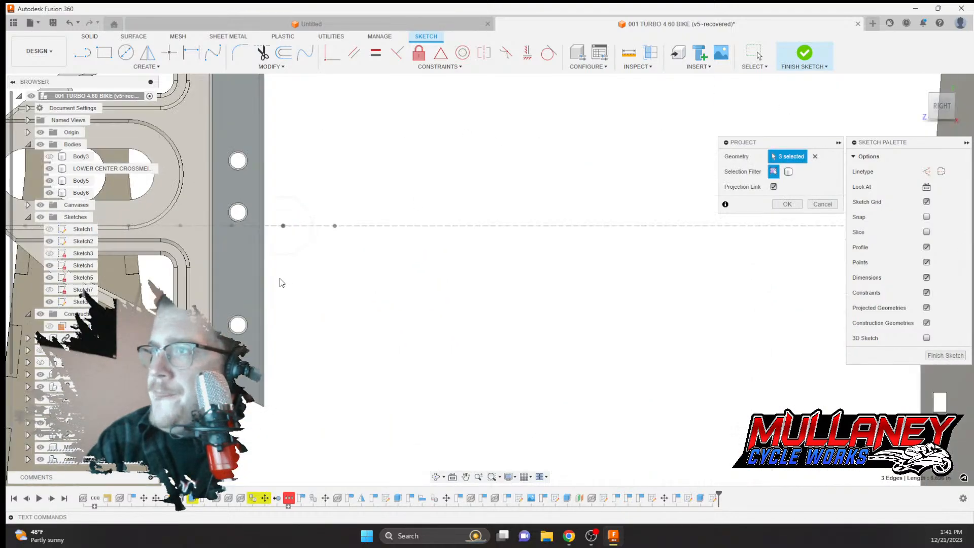
click(787, 204)
Draw a line from the center fixture's hole center to the tall fixture's lower hole center, continuing up to the mounting plate's lower edge
scroll(485, 248, down, 5)
middle_drag(456, 239, 257, 160)
scroll(506, 235, down, 2)
middle_drag(507, 235, 409, 255)
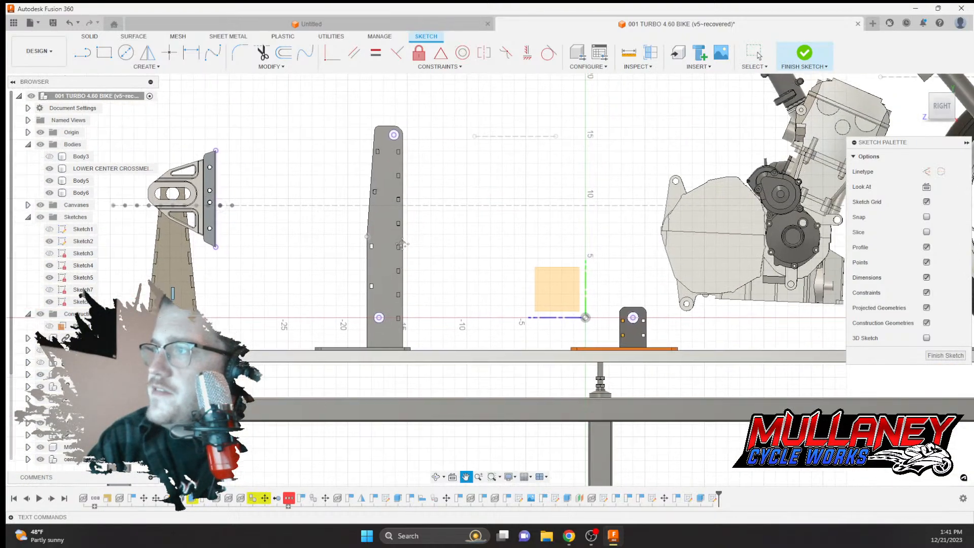
key(l)
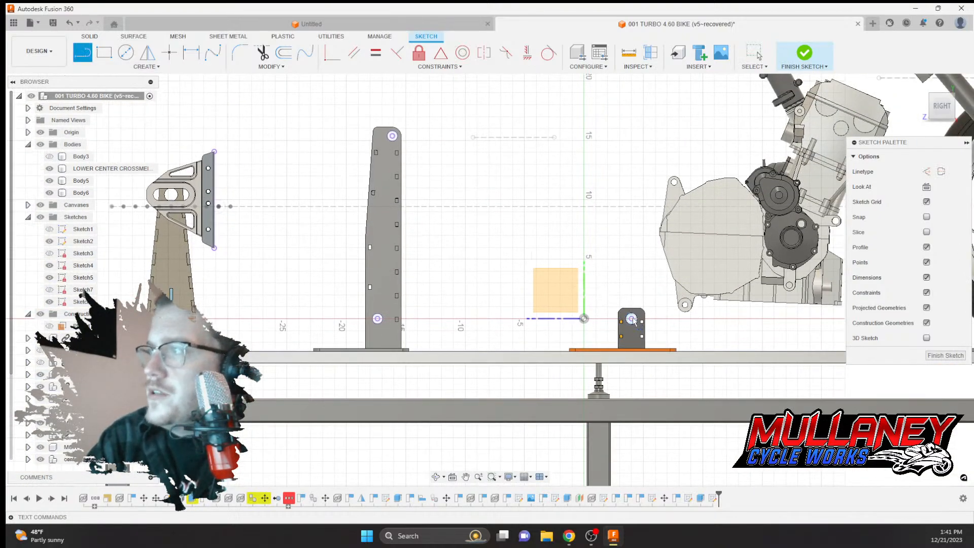
click(632, 319)
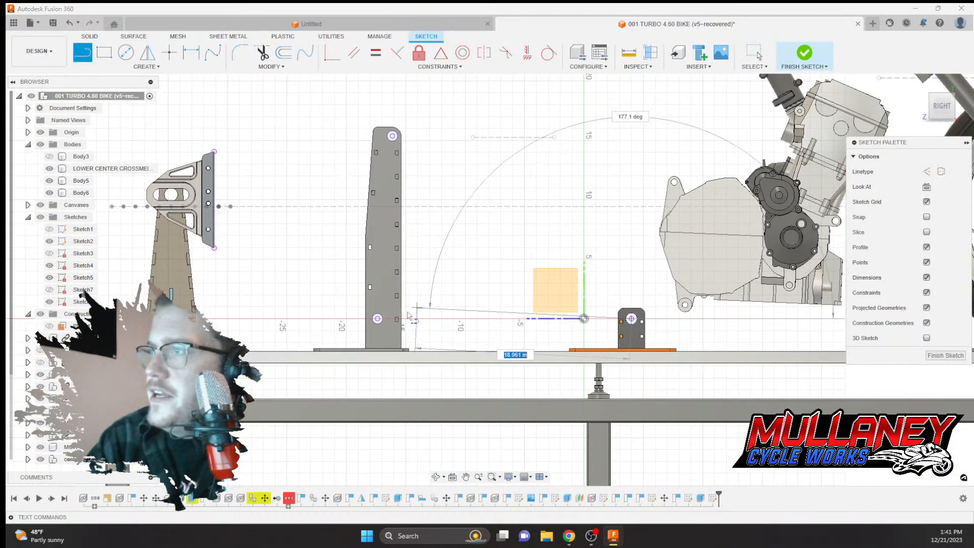
click(377, 319)
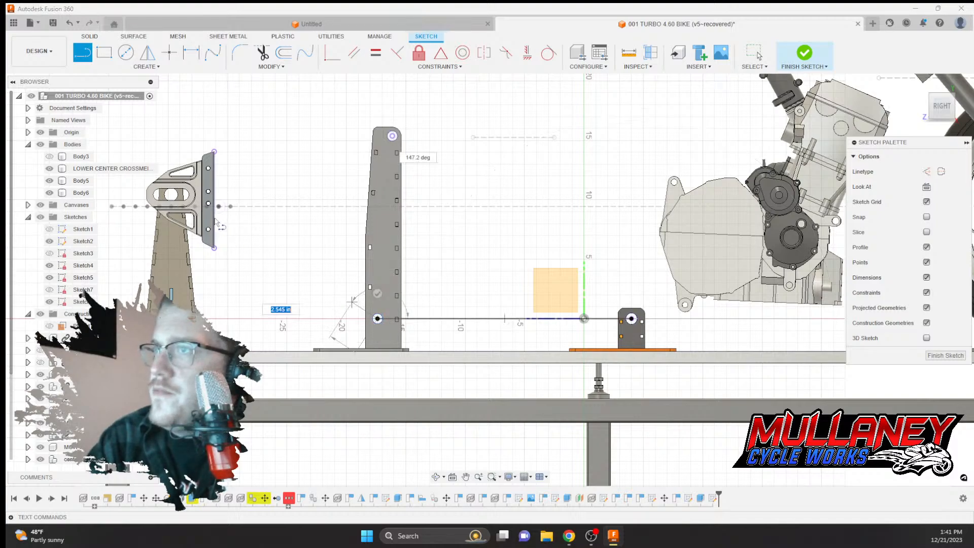
scroll(221, 234, up, 5)
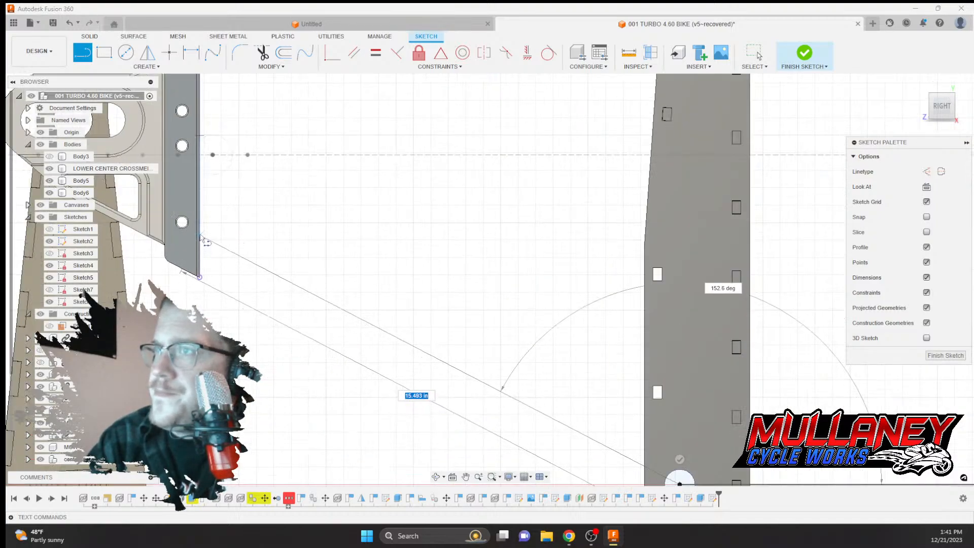
click(200, 227)
scroll(257, 261, down, 5)
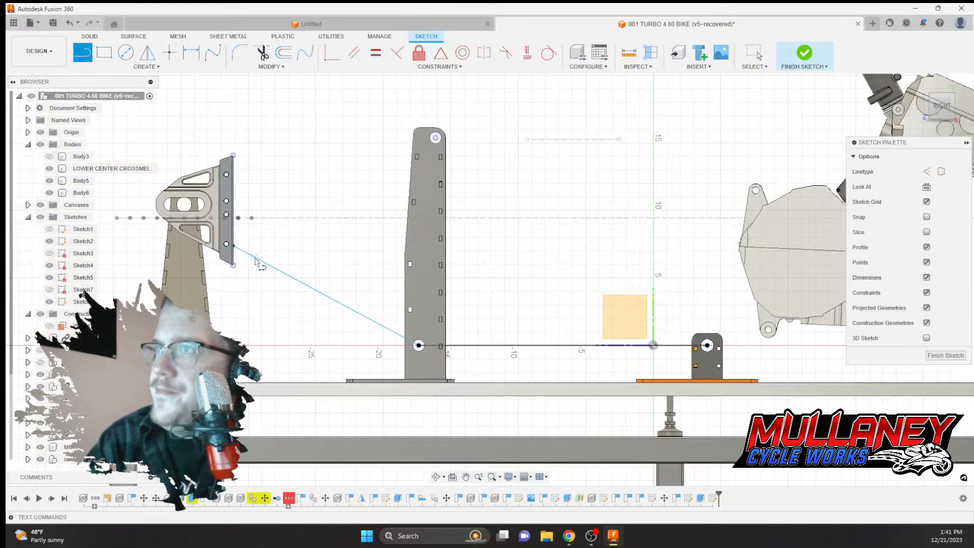
Draw a line from the tall fixture's upper hole center to the projected mounting plate edge near its upper end
scroll(255, 248, up, 3)
middle_drag(344, 184, 319, 270)
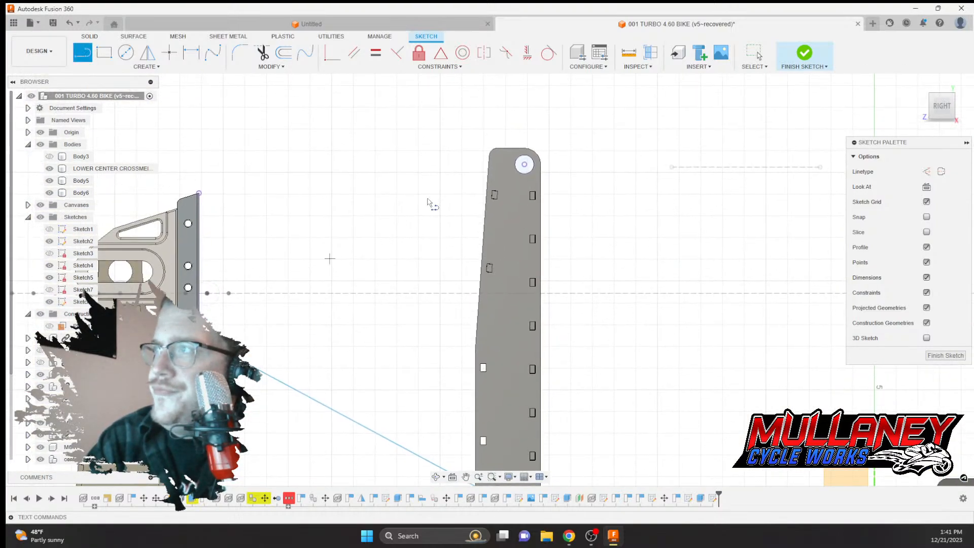
click(525, 165)
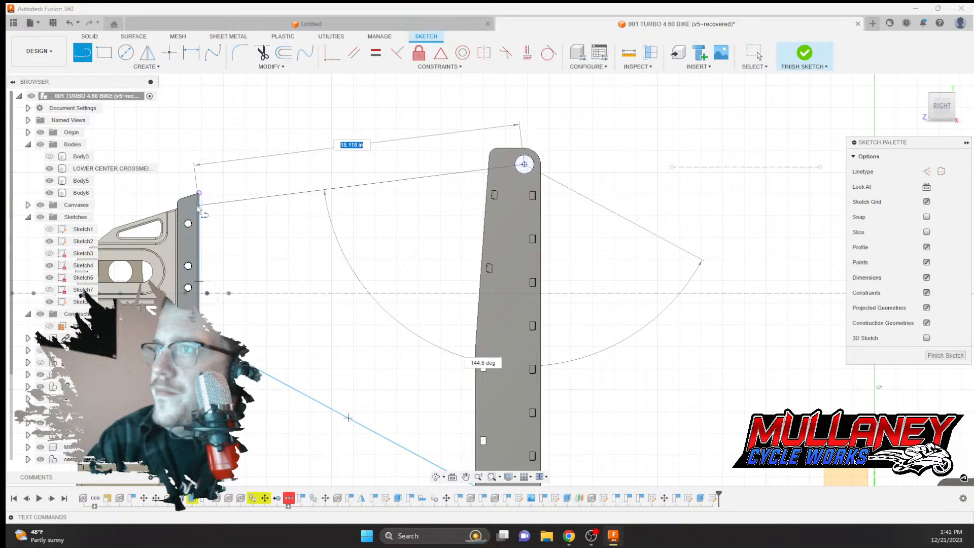
click(198, 210)
scroll(364, 231, down, 4)
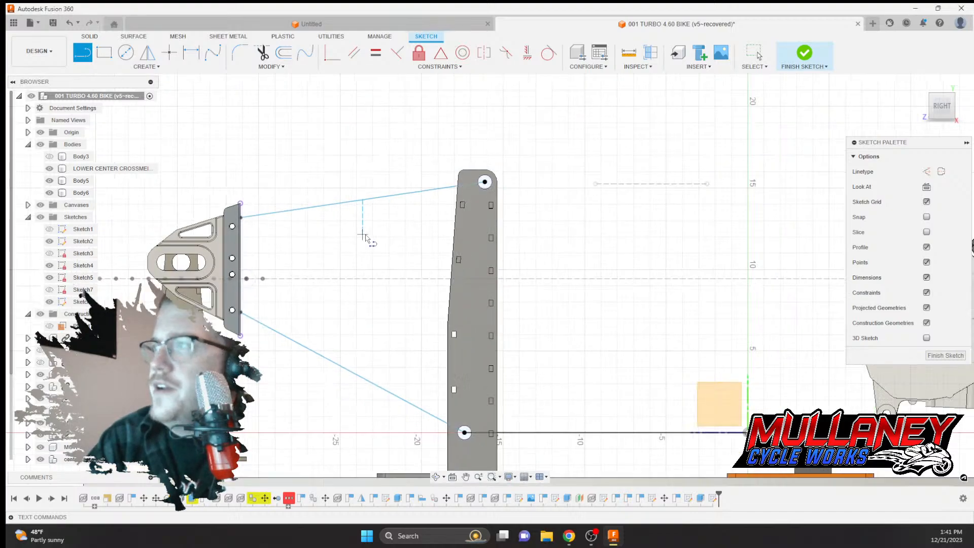
Draw a sloping line from the tall fixture's upper hole to above the center fixture, then a vertical line down to its hole center
middle_drag(363, 231, 259, 205)
scroll(258, 208, up, 1)
key(l)
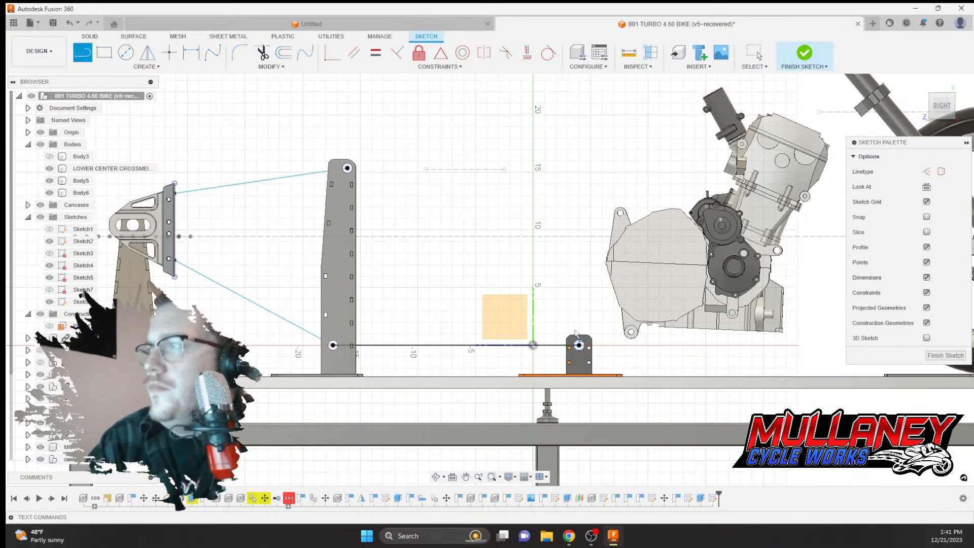
click(348, 169)
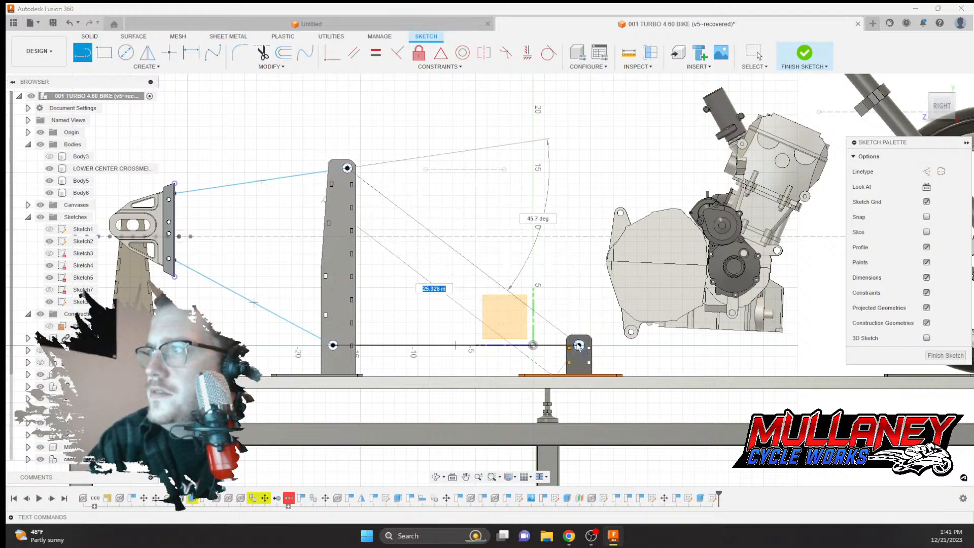
click(579, 246)
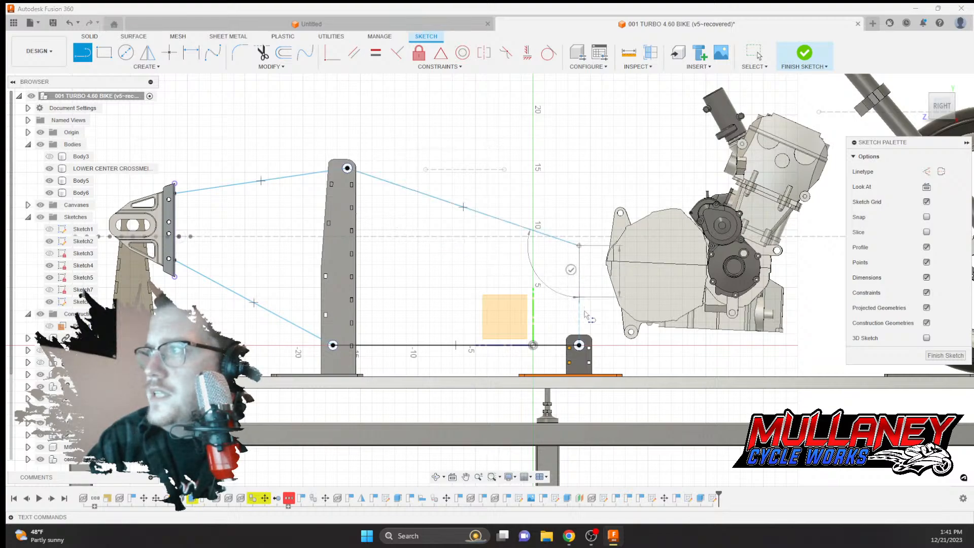
click(579, 345)
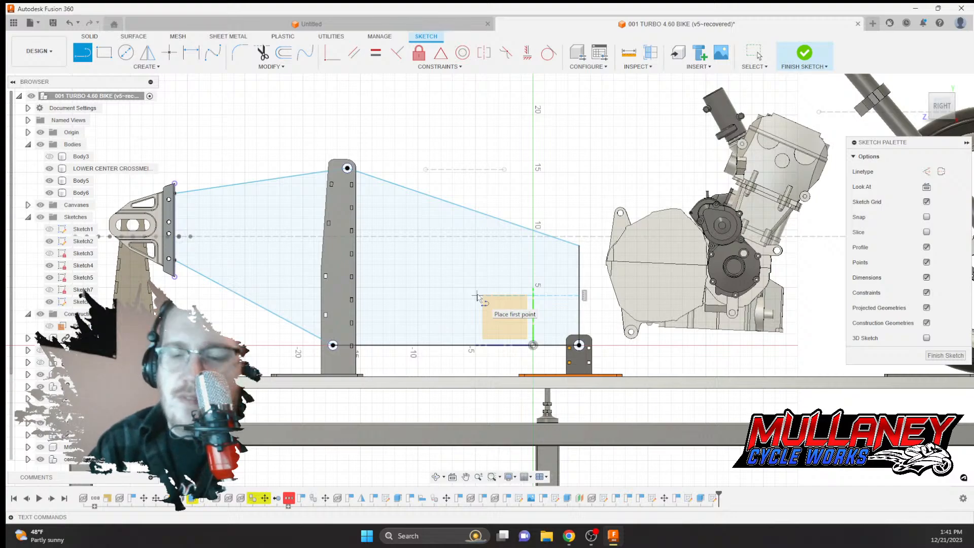
Fillet the corner between the sloping line and the vertical line above the center fixture with a 4.50 in radius
click(240, 52)
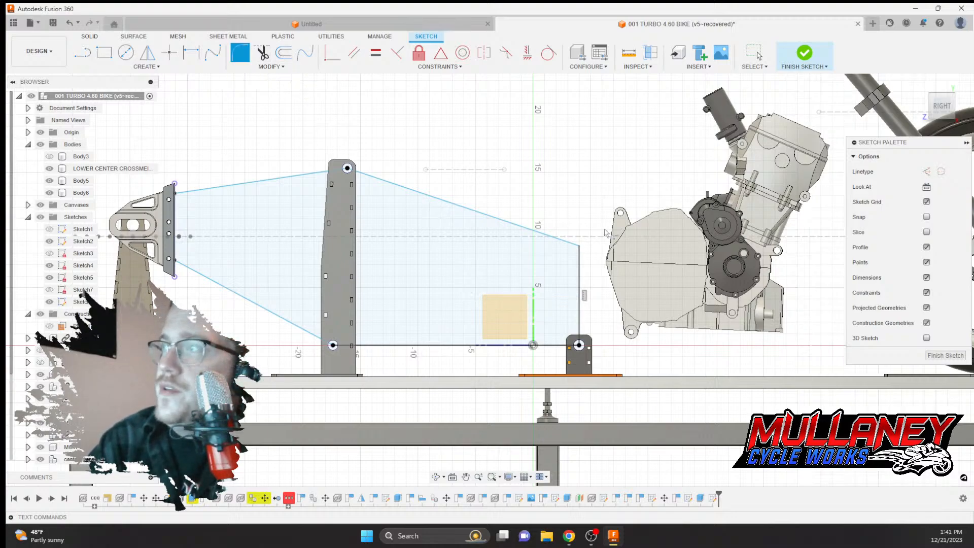
click(579, 249)
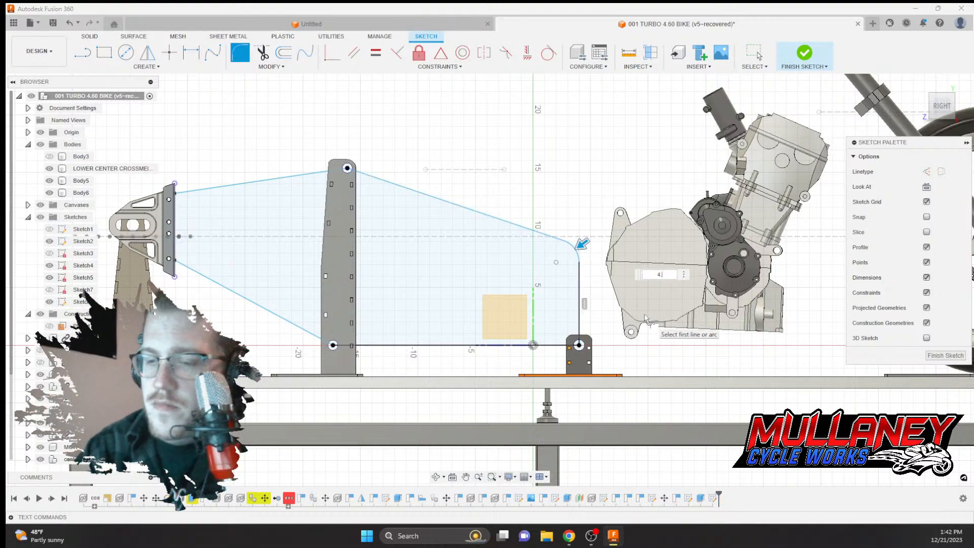
text(4)
key(Return)
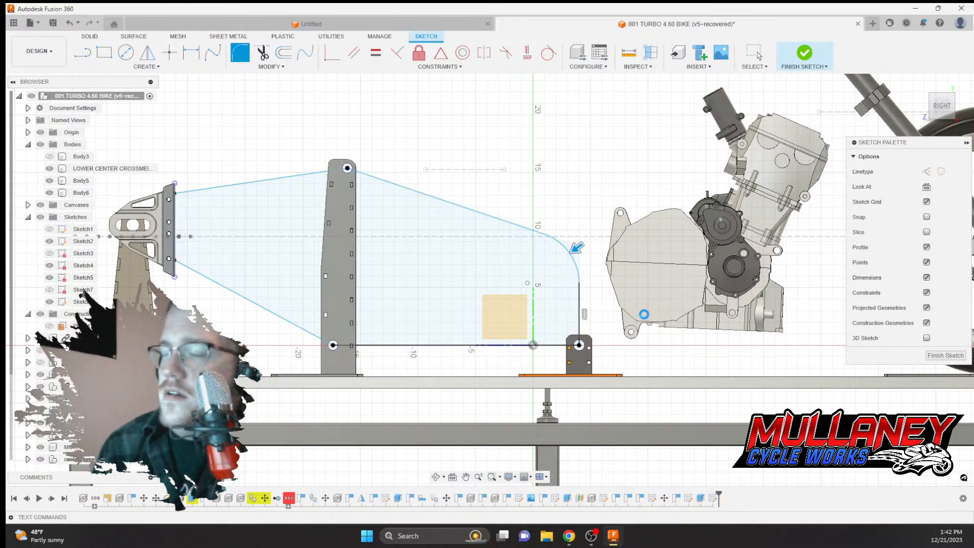
key(Escape)
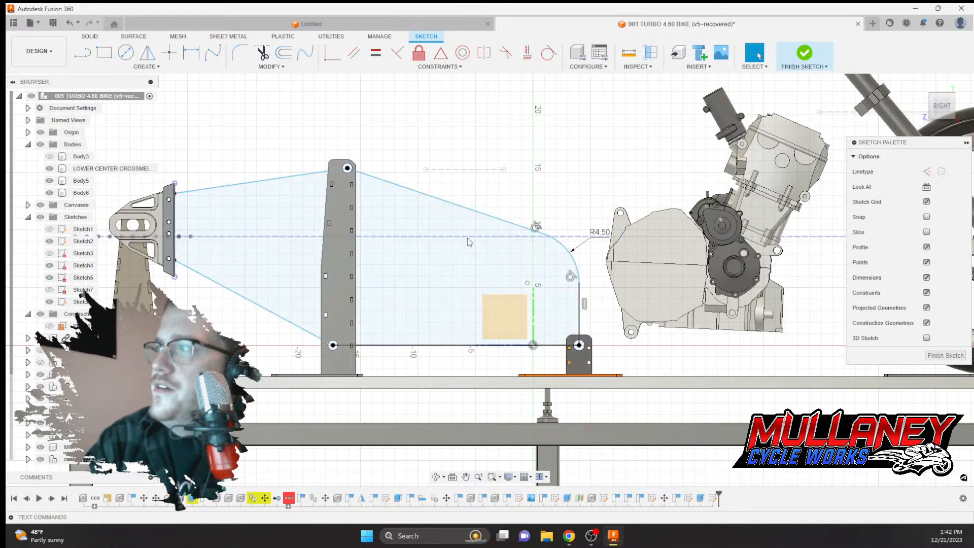
shift+middle_drag(468, 238, 496, 243)
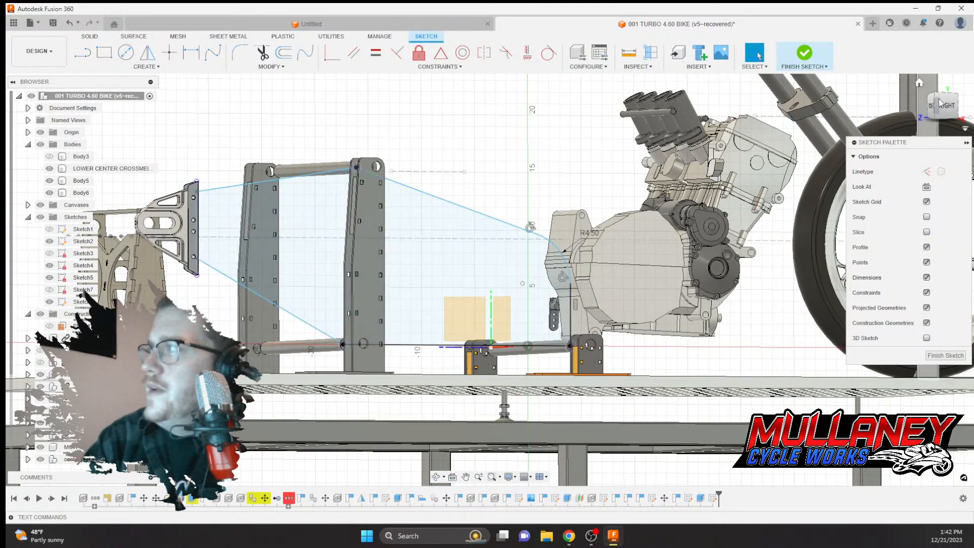
click(943, 105)
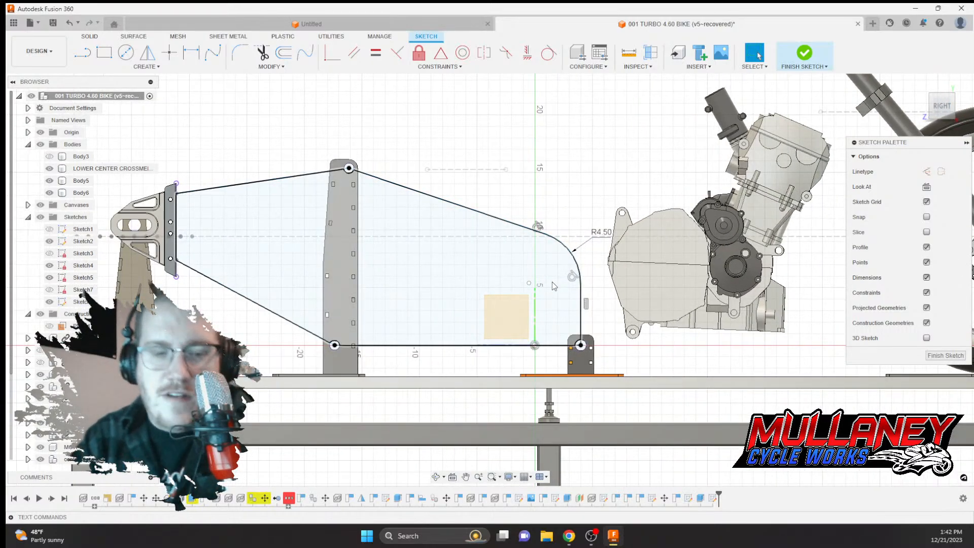
Dimension the vertical line above the center fixture's hole to 6.50 in and finish the sketch
key(d)
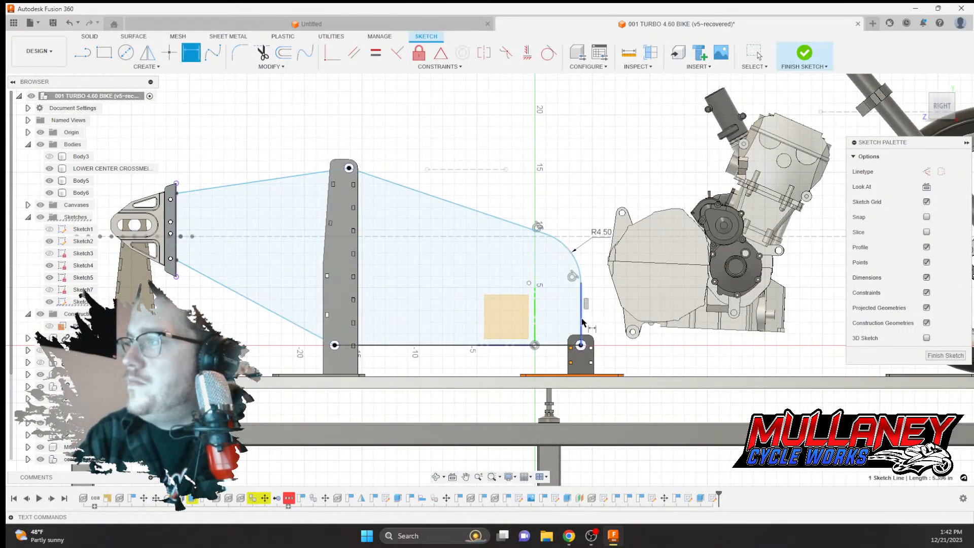
click(581, 312)
click(617, 322)
text(6.5)
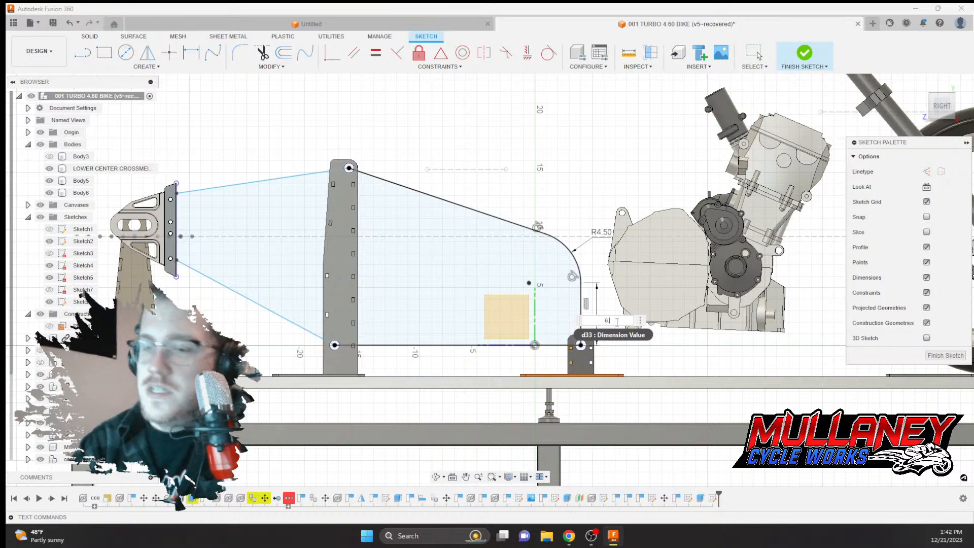
key(Return)
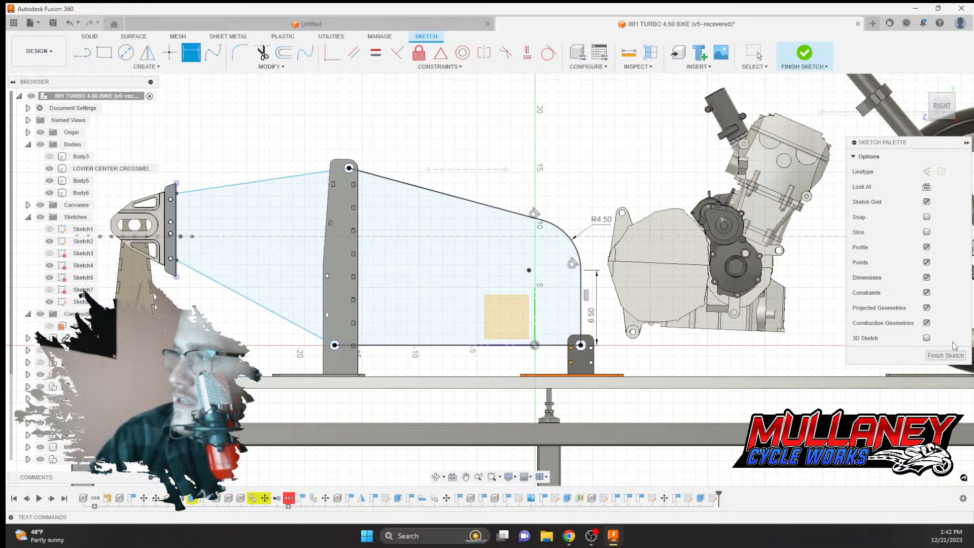
click(946, 355)
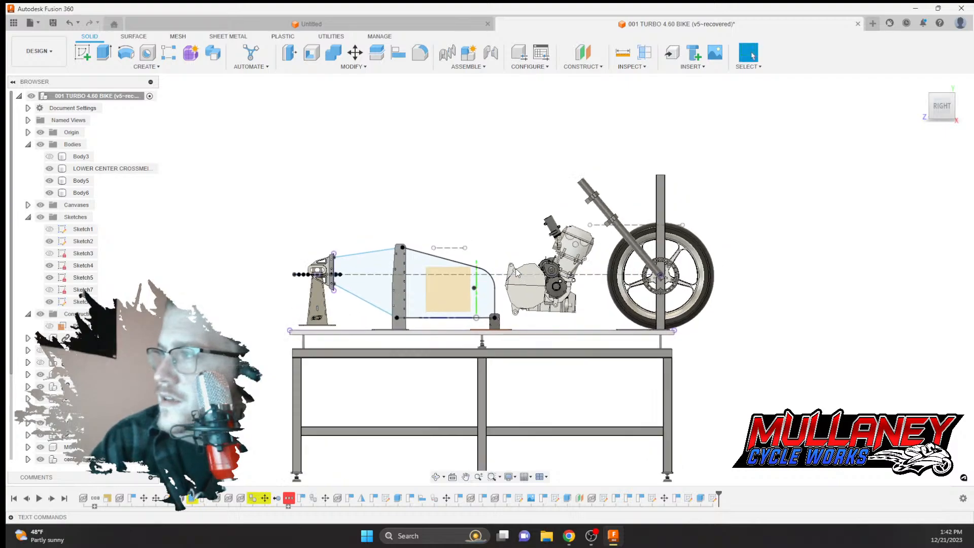
Show the reference canvas IMG_2896 behind the bike model
scroll(525, 260, up, 4)
scroll(541, 266, up, 1)
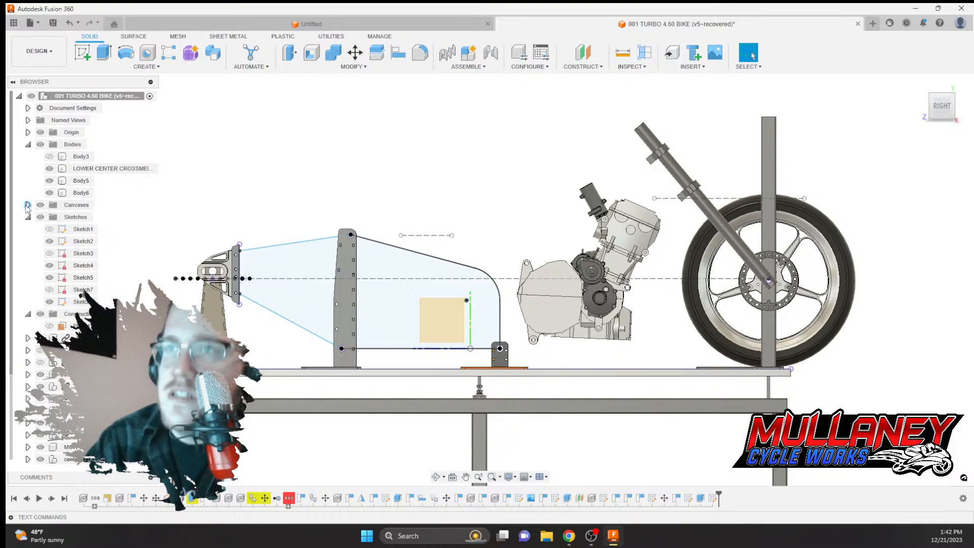
click(27, 205)
click(51, 218)
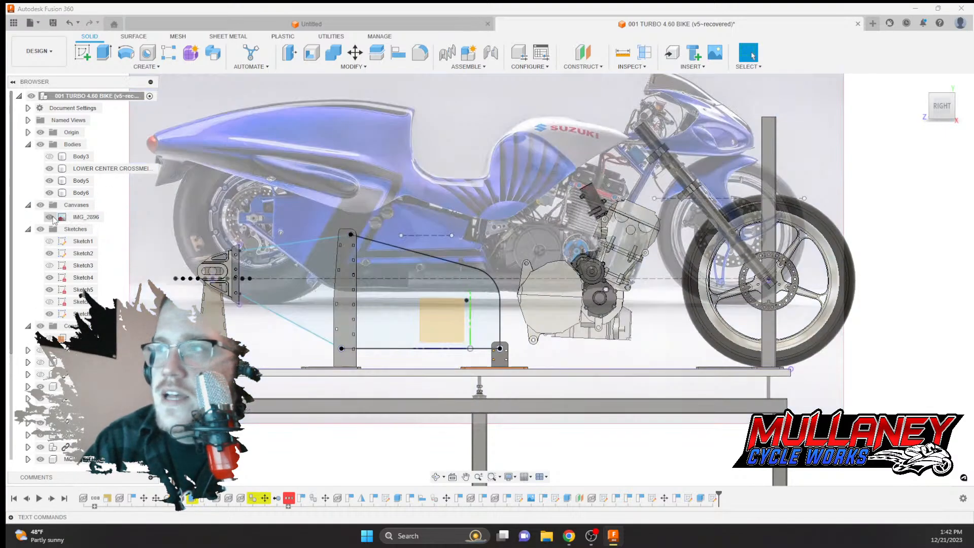
Calibrate the IMG_2896 canvas, picking the rear wheel's center as the first point and the front wheel's center as the second
right_click(76, 217)
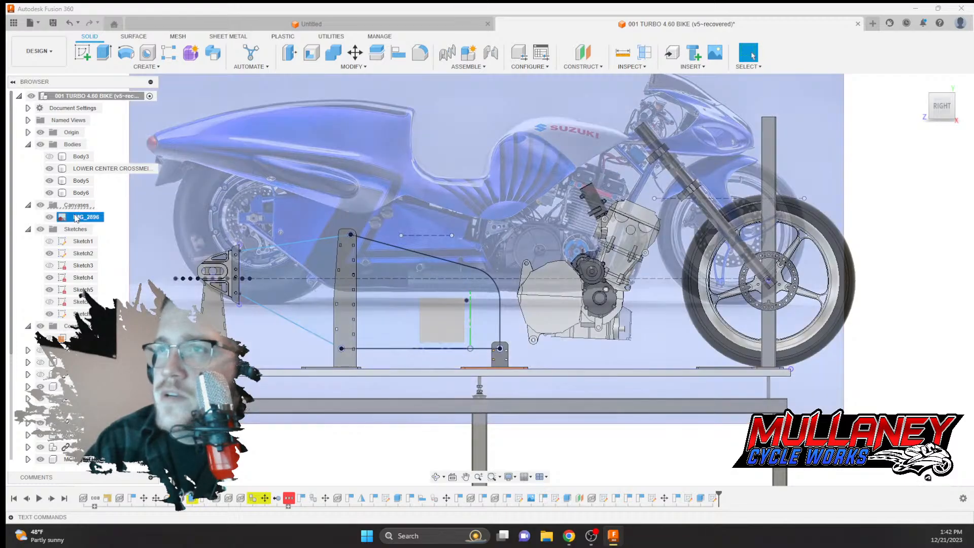
click(97, 248)
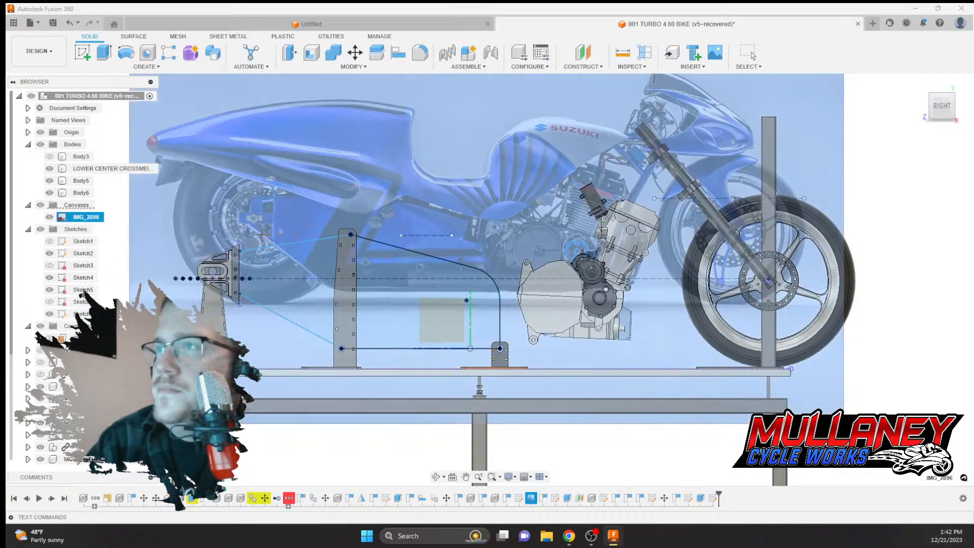
click(254, 218)
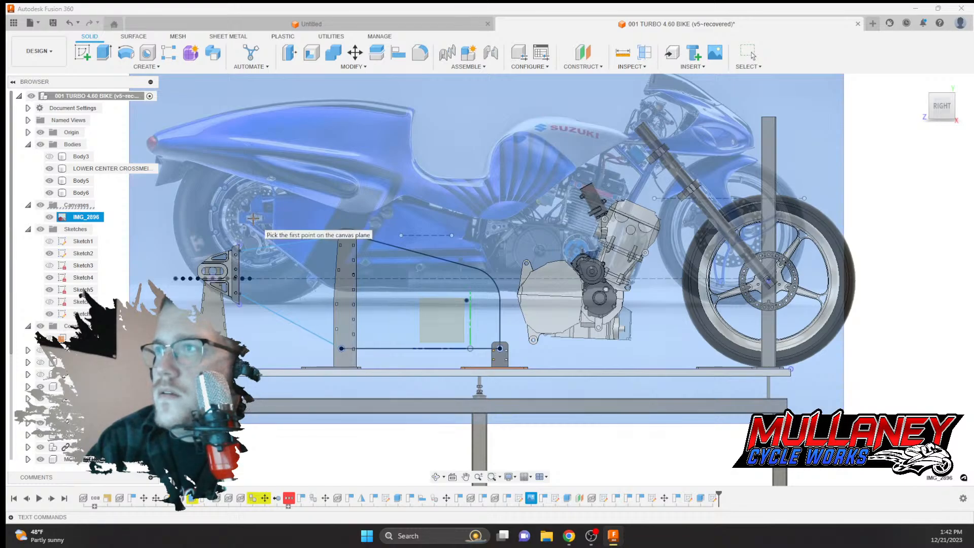
scroll(817, 203, up, 5)
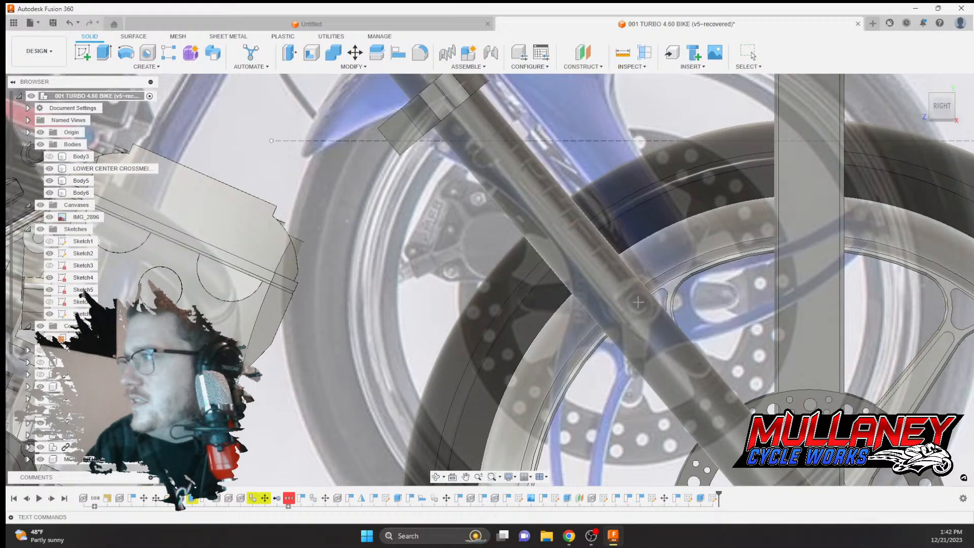
Finish calibrating the motorcycle canvas by picking the second reference point at the front axle and setting the distance to 75 in
click(638, 303)
scroll(559, 293, down, 5)
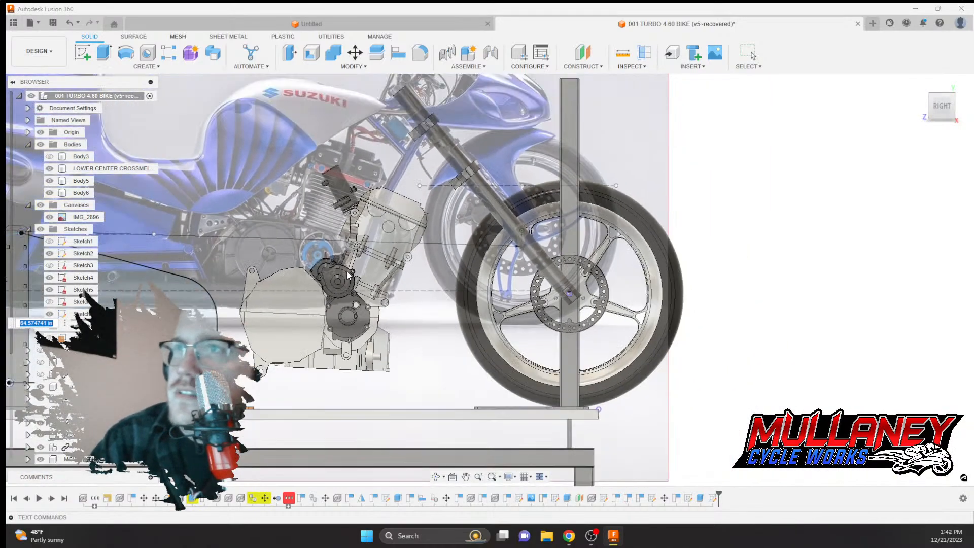
scroll(350, 276, down, 3)
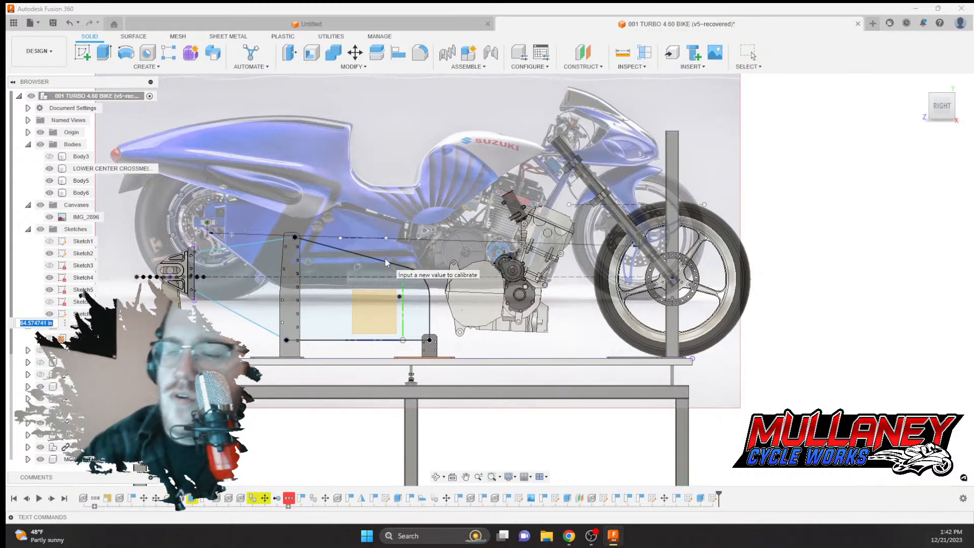
text(75)
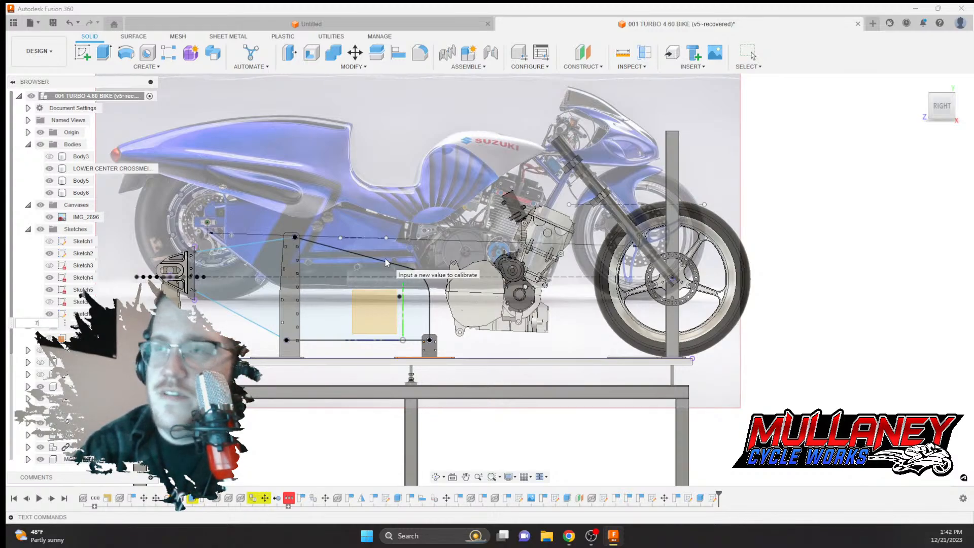
key(Return)
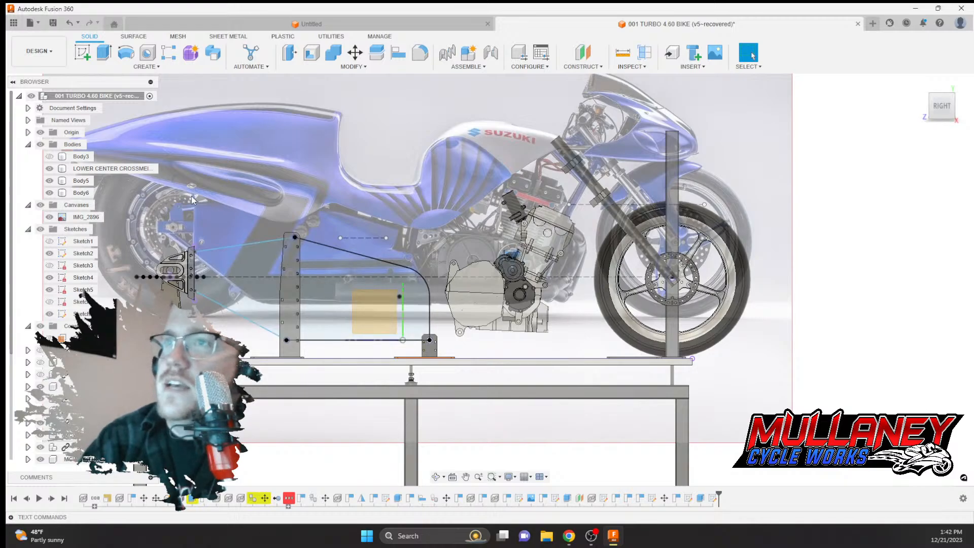
Reposition the motorcycle canvas about -5.8 in in X and -0.15 in in Y so its wheels line up with the model
right_click(80, 217)
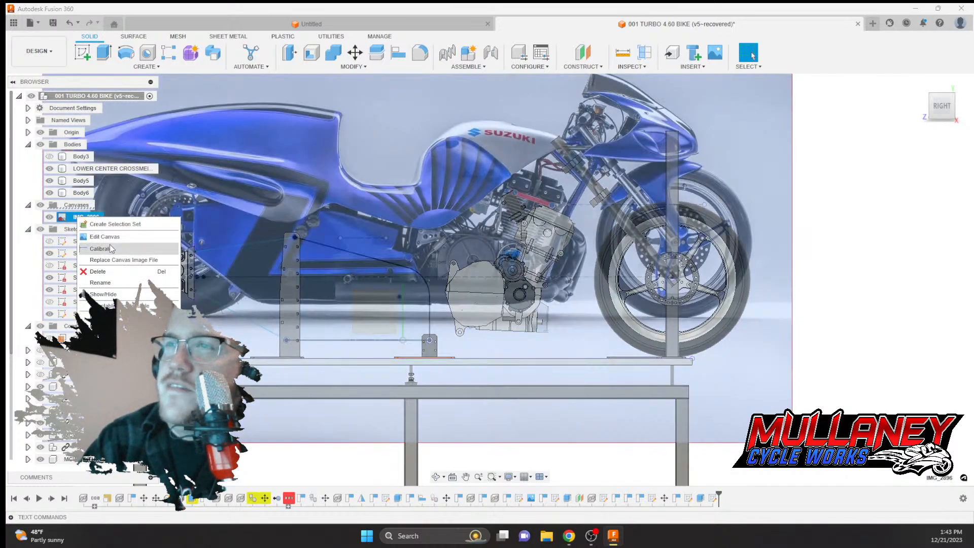
click(107, 237)
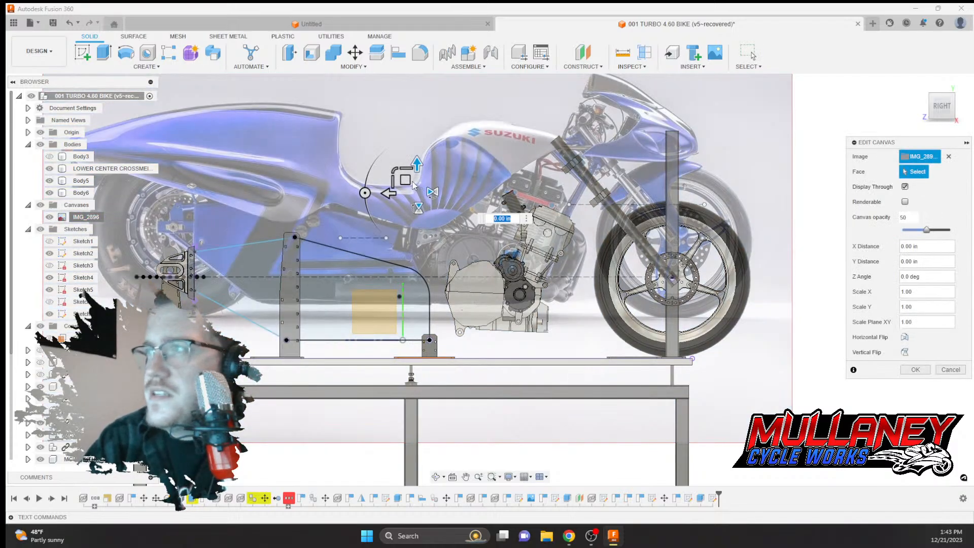
drag(406, 181, 403, 217)
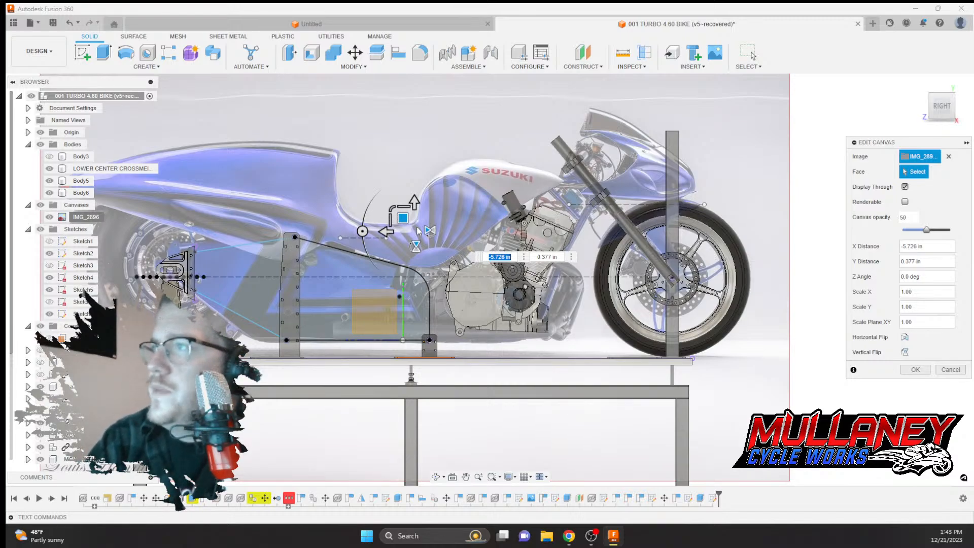
drag(403, 219, 407, 221)
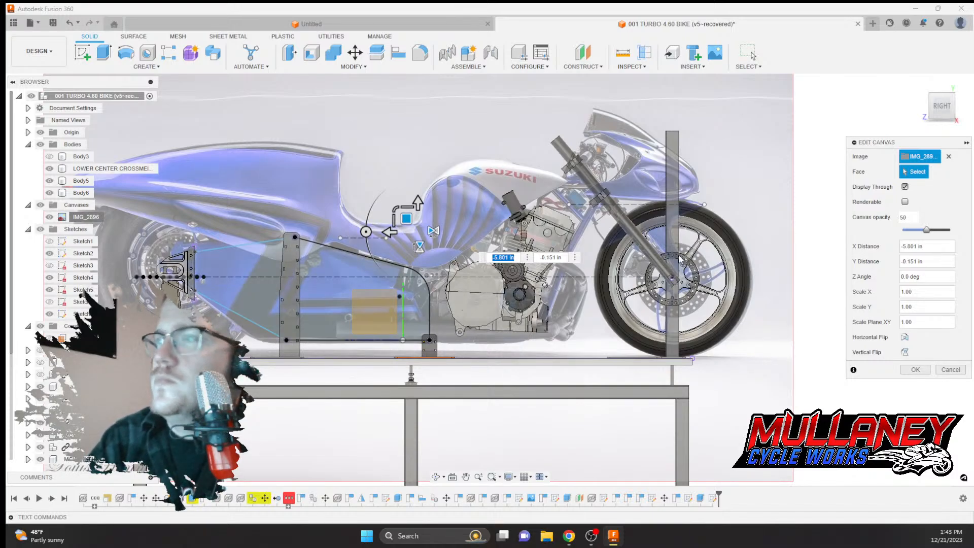
click(913, 370)
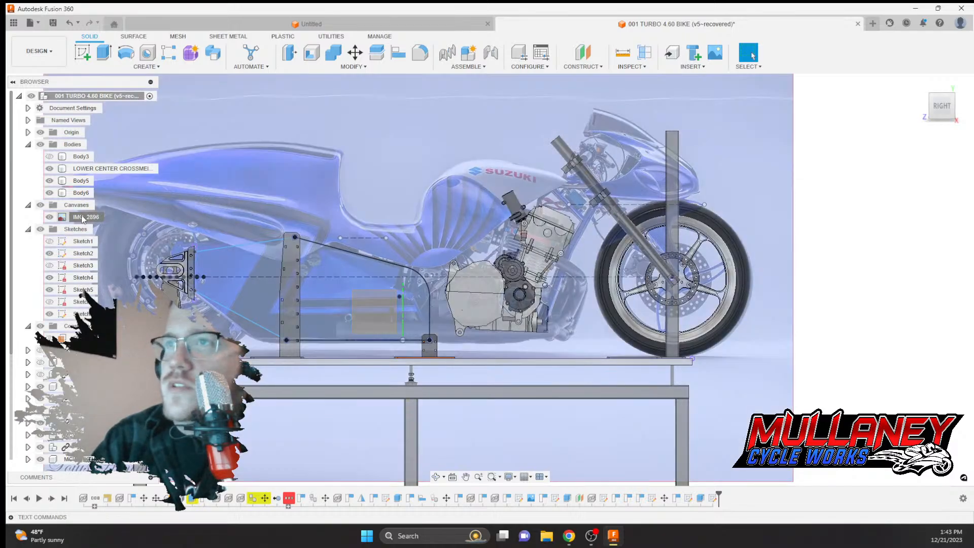
Reduce the motorcycle canvas opacity to 20
right_click(84, 217)
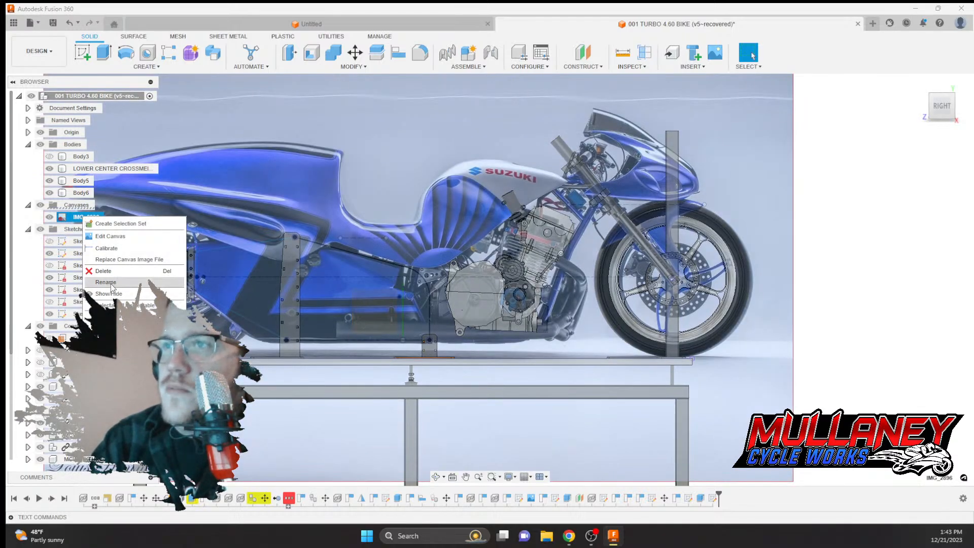
click(109, 236)
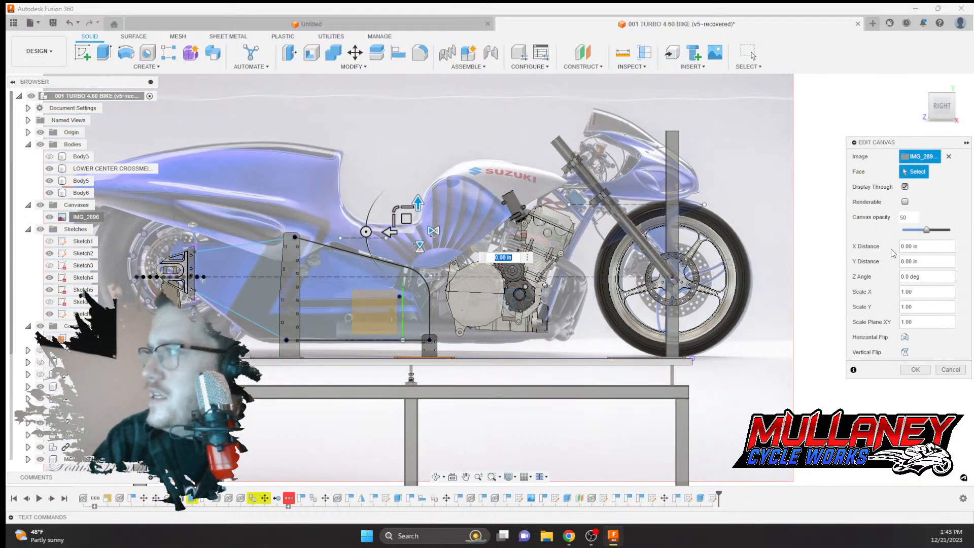
mouse_move(927, 230)
mouse_down()
mouse_move(882, 235)
mouse_move(916, 232)
mouse_up()
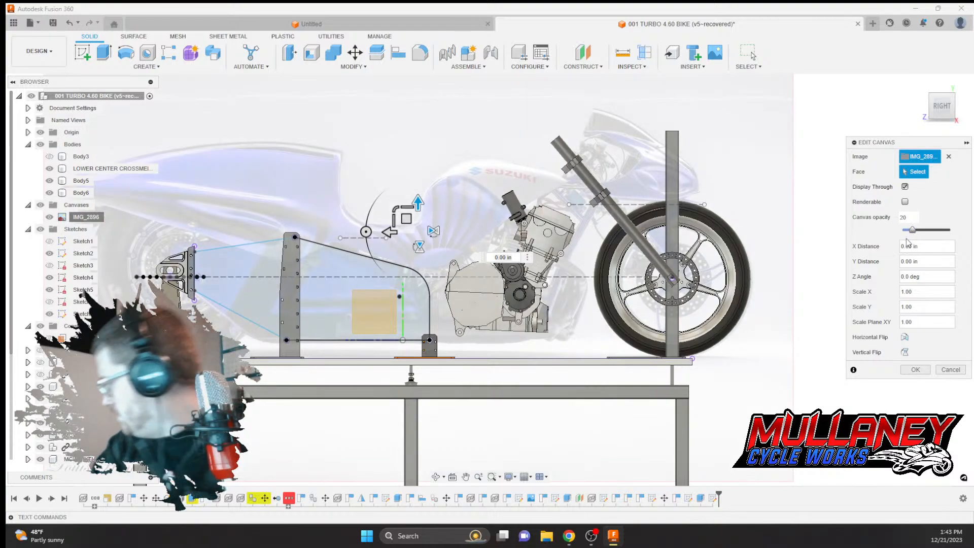
click(916, 369)
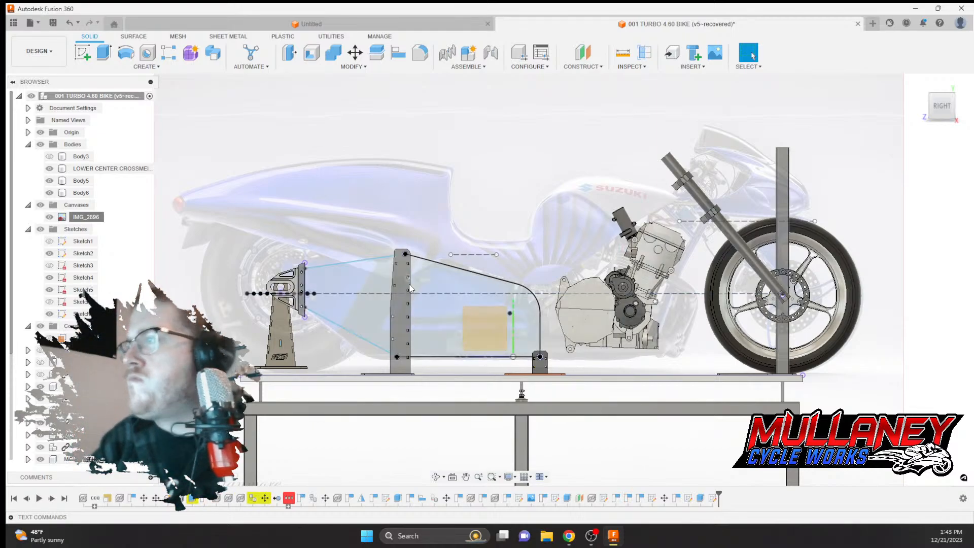
Edit the frame side-profile sketch and set the length of the front vertical line behind the engine to 7 in
scroll(530, 303, up, 4)
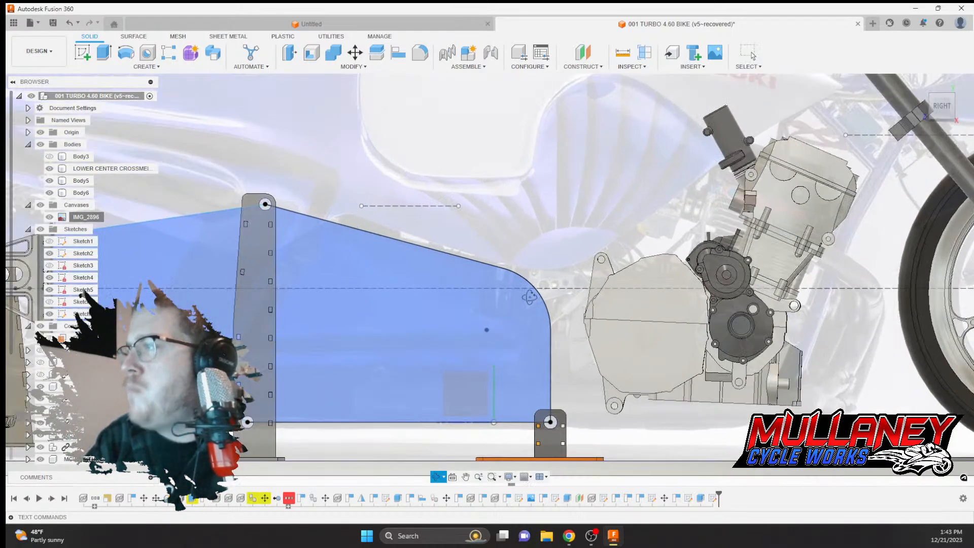
shift+middle_drag(530, 303, 919, 148)
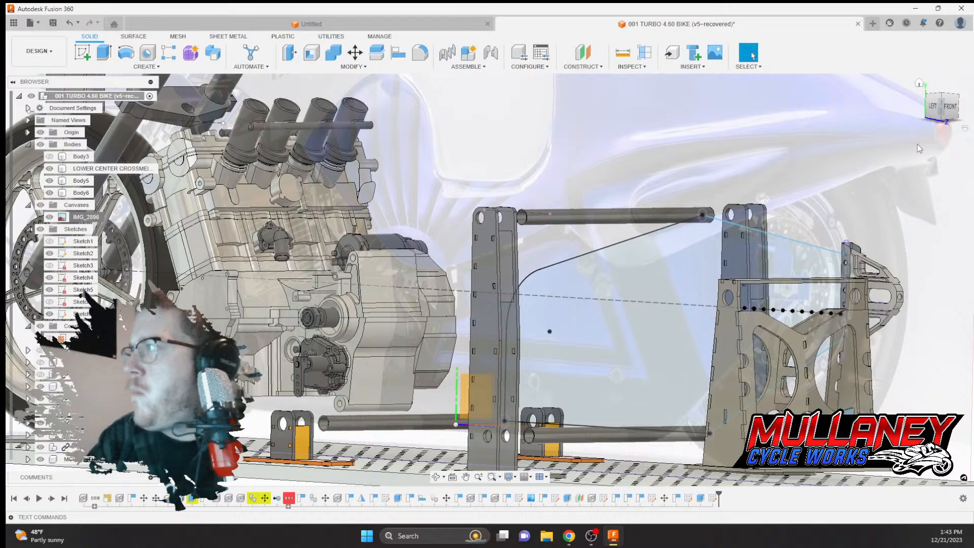
click(936, 108)
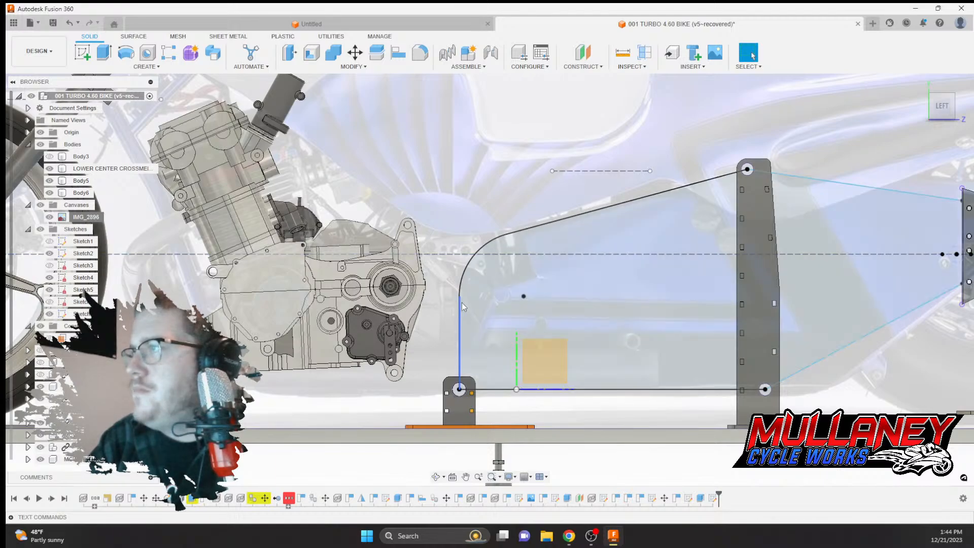
shift+middle_drag(442, 300, 756, 140)
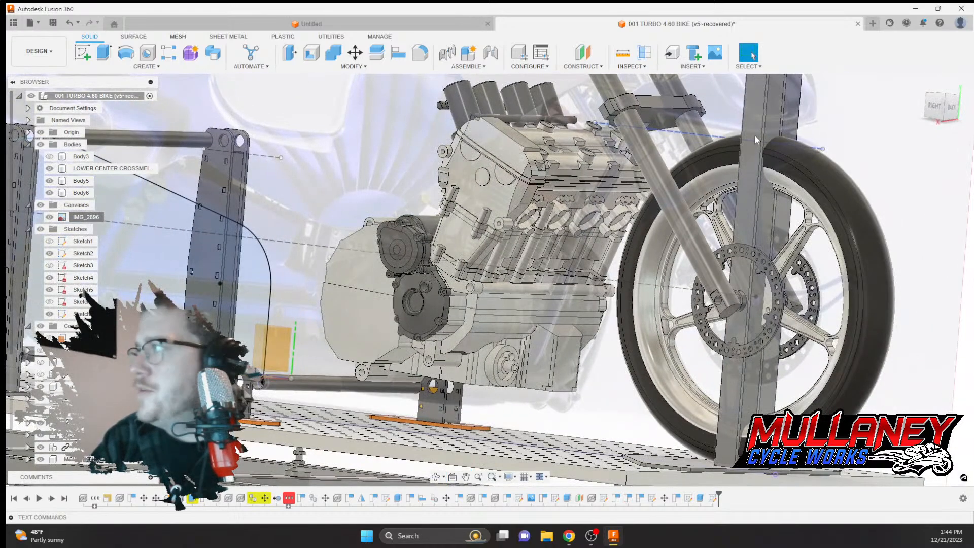
click(934, 106)
double_click(714, 499)
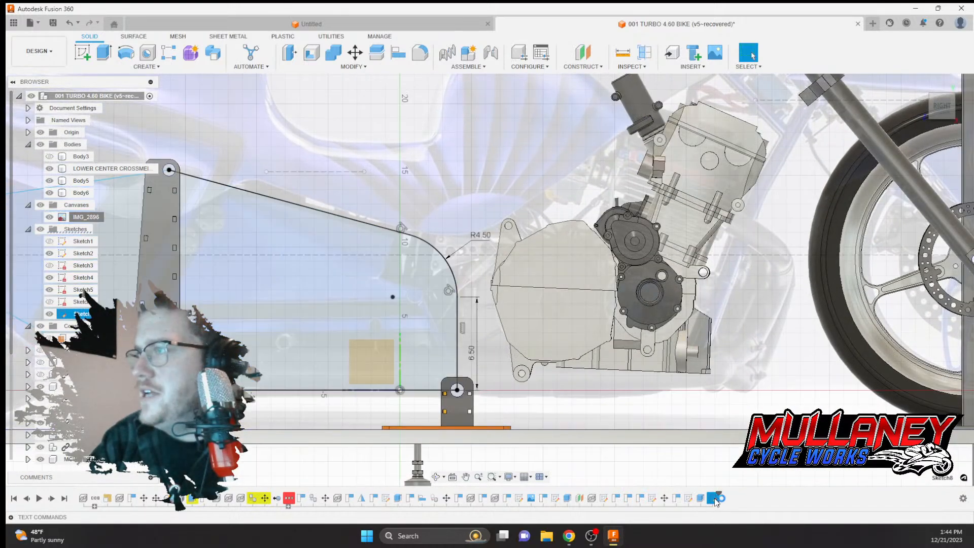
double_click(472, 353)
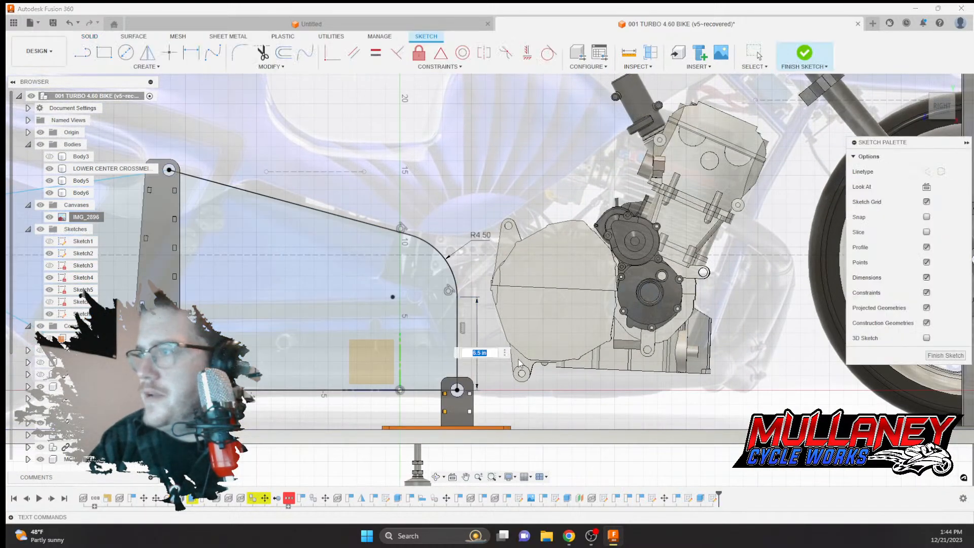
text(7)
key(Return)
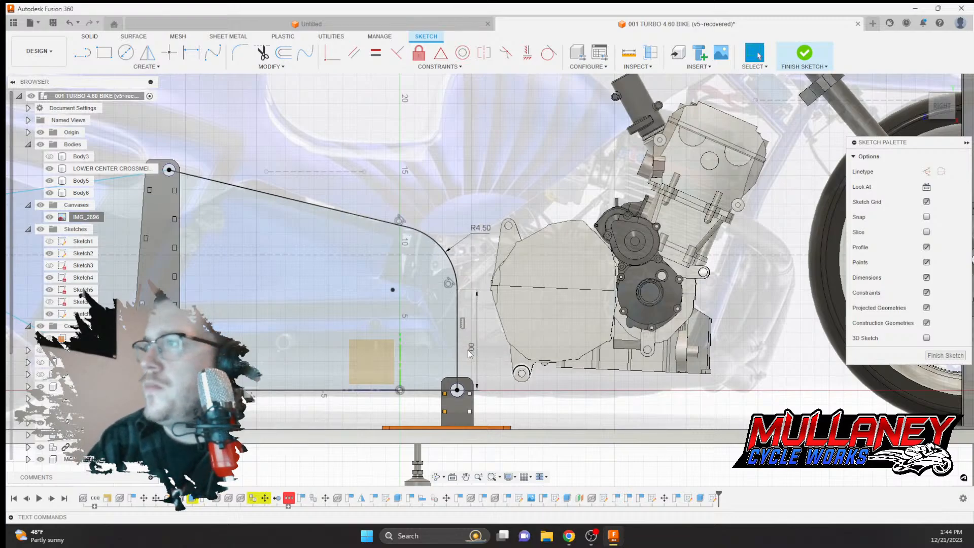
Draw a line about 35.25 in long from the rear axle plate's front edge to the lower end of the 4.50 radius arc
scroll(375, 192, down, 2)
middle_drag(375, 193, 435, 185)
scroll(434, 184, down, 2)
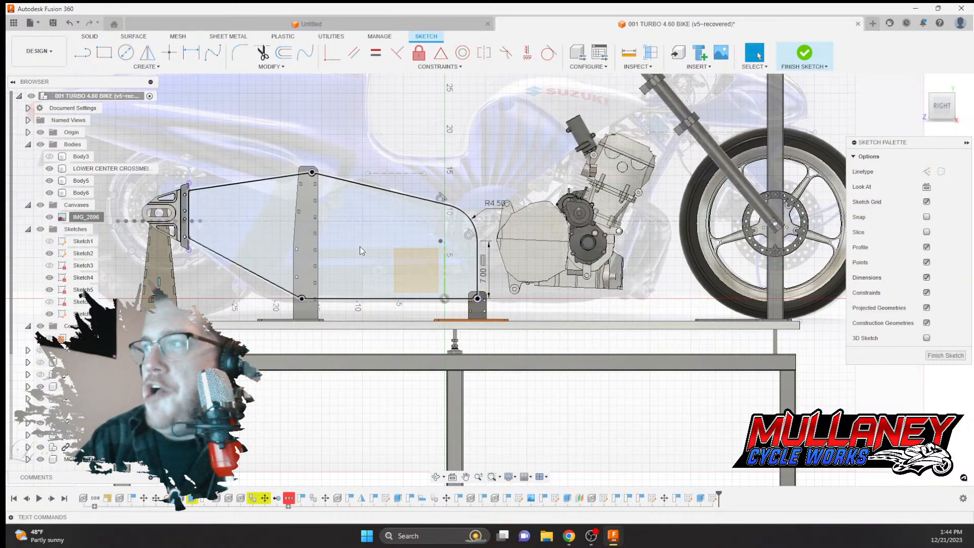
click(82, 52)
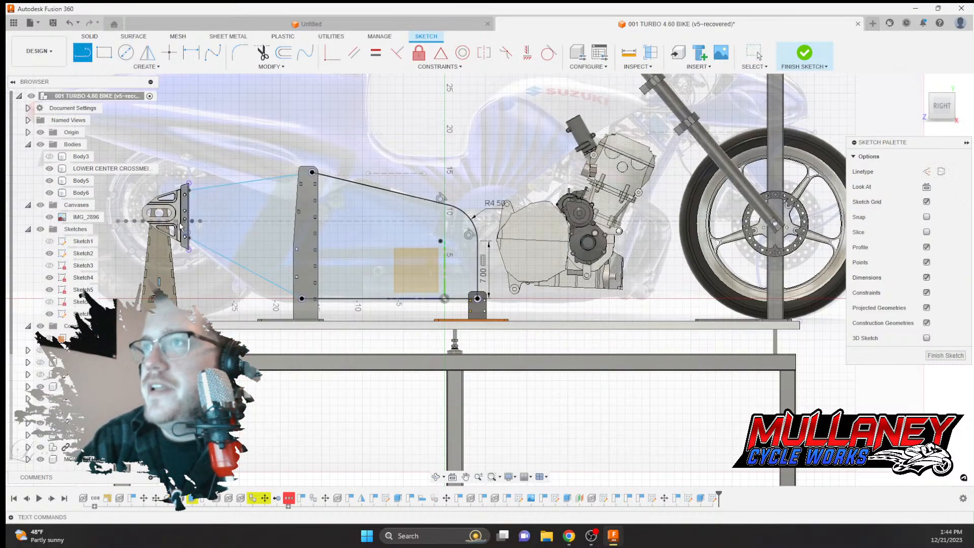
scroll(180, 227, up, 5)
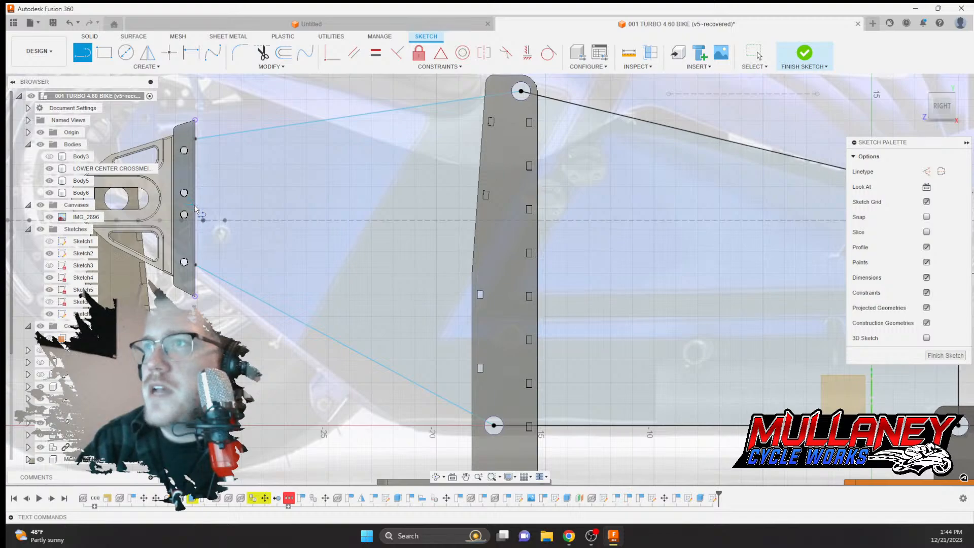
click(197, 212)
middle_drag(652, 268, 655, 221)
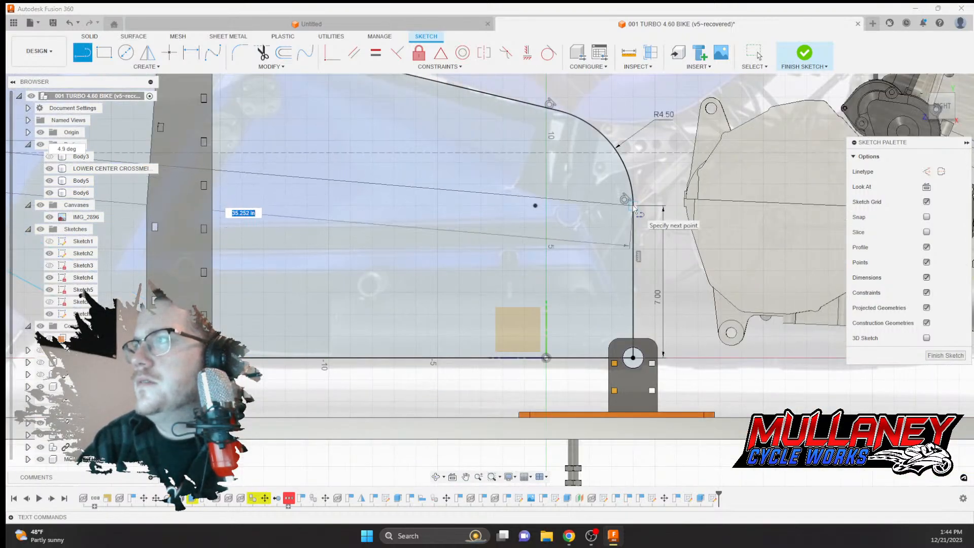
click(633, 206)
key(Escape)
Draw connected lines from the upright's upper hole to the long brace line, down to its lower hole, and forward to the arc's lower end
scroll(586, 196, down, 4)
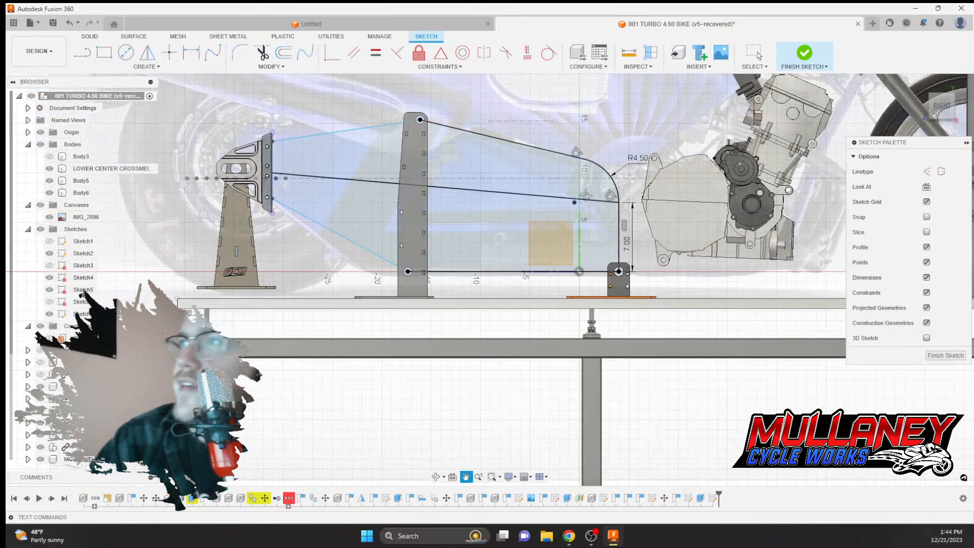
scroll(434, 205, up, 1)
key(l)
scroll(375, 188, up, 2)
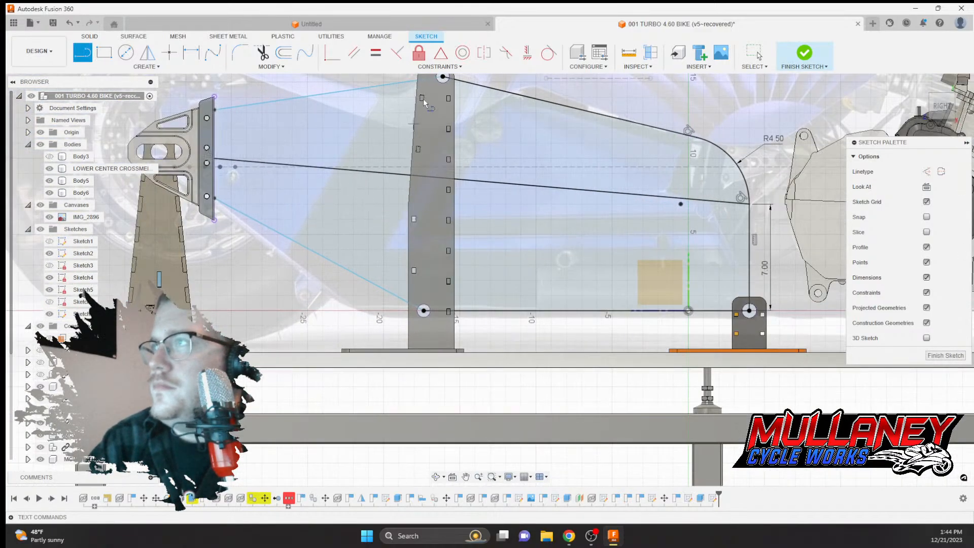
click(410, 132)
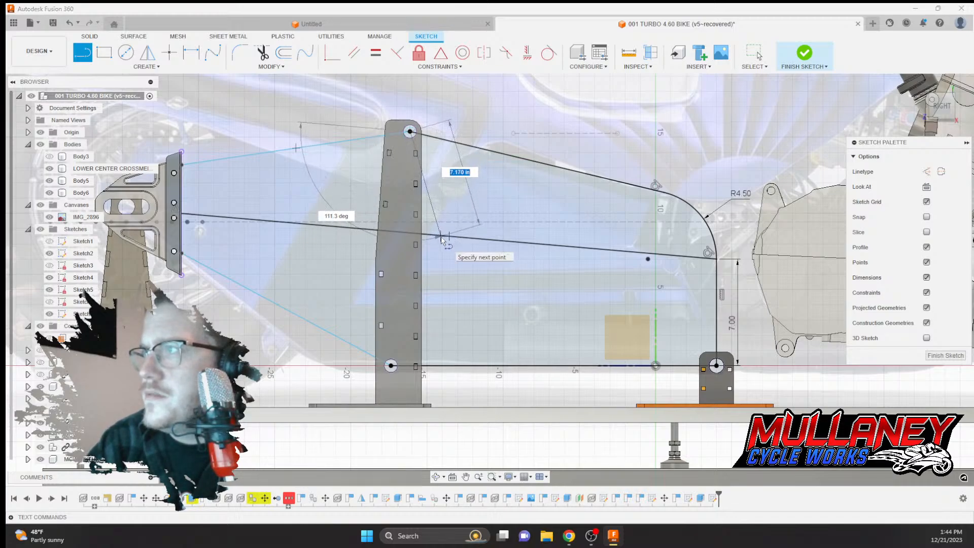
click(441, 237)
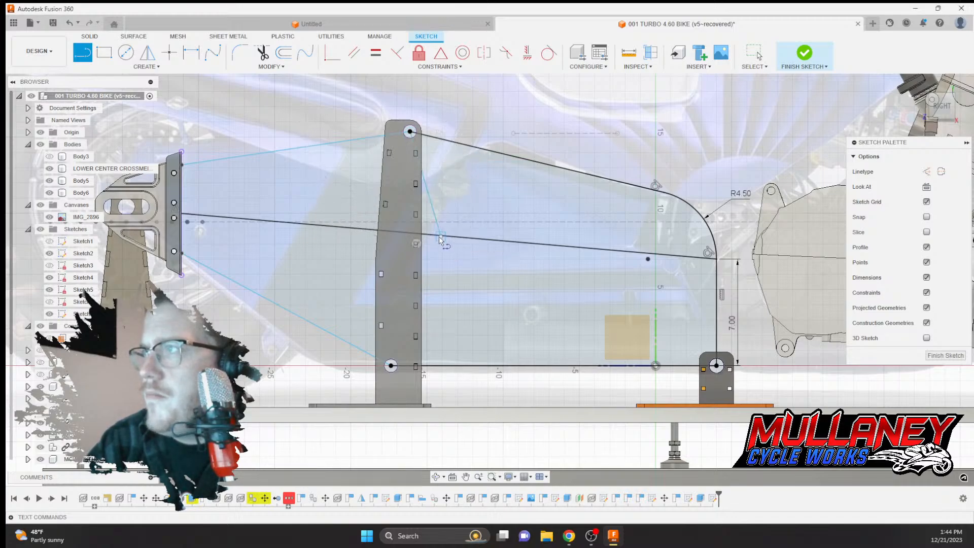
click(391, 365)
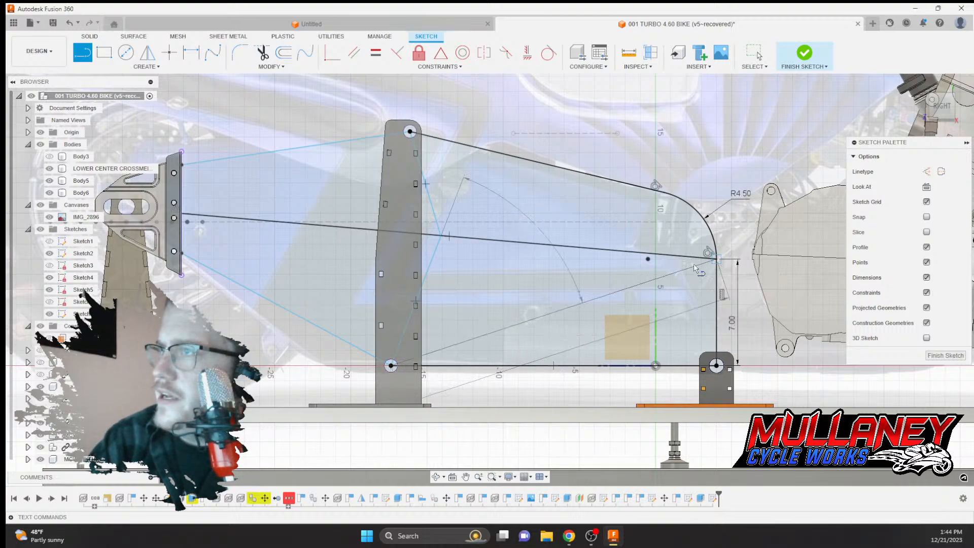
click(716, 259)
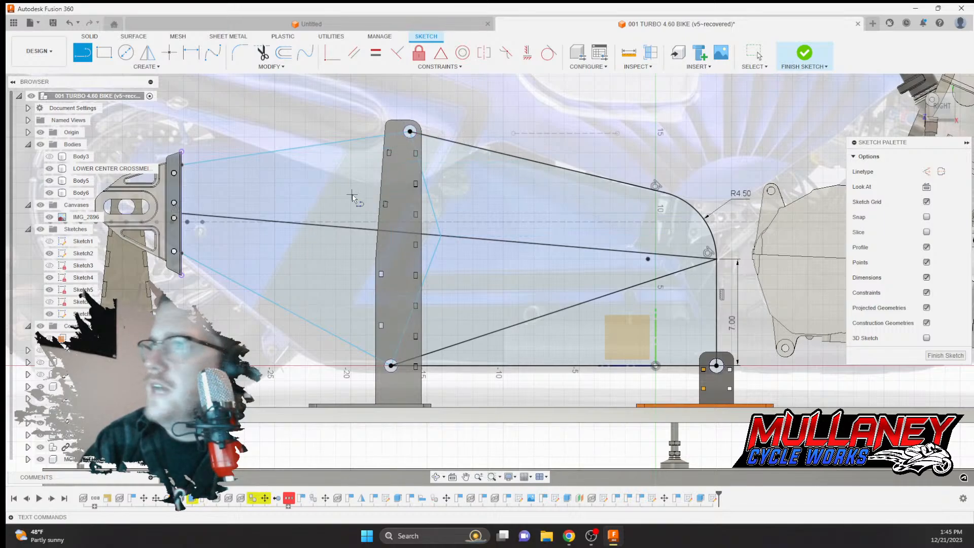
Dimension the upper rear line's endpoint 0.875 in from the top corner of the rear axle plate
middle_drag(260, 275, 384, 276)
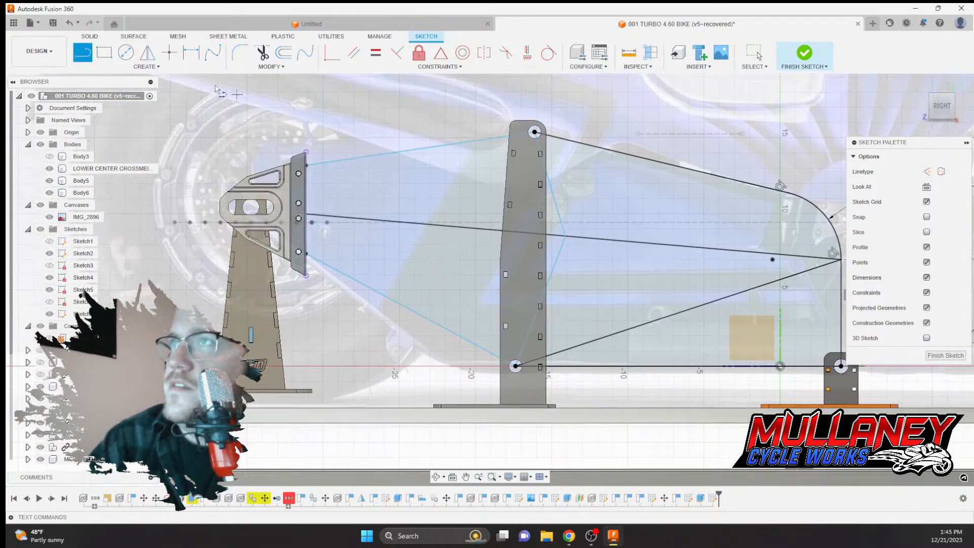
click(191, 52)
scroll(288, 153, up, 5)
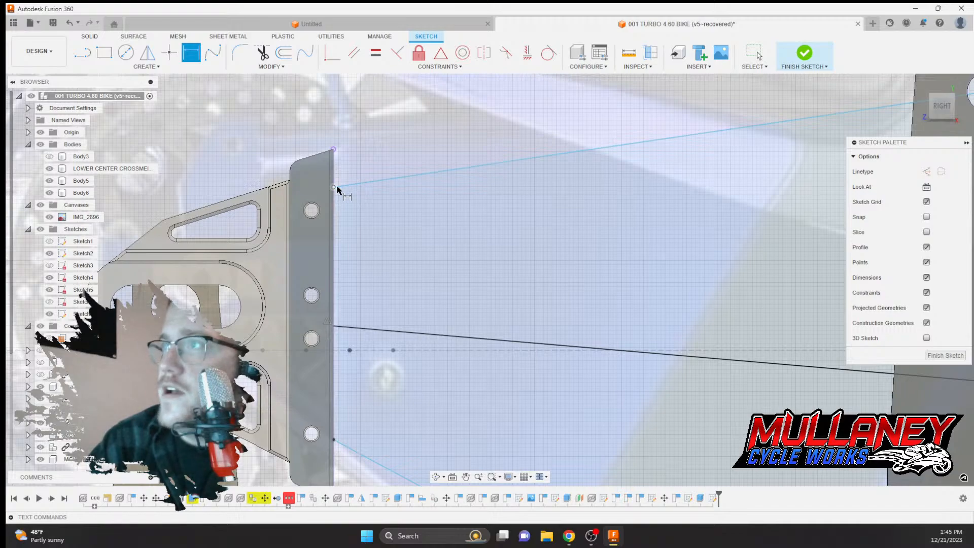
click(333, 150)
click(336, 115)
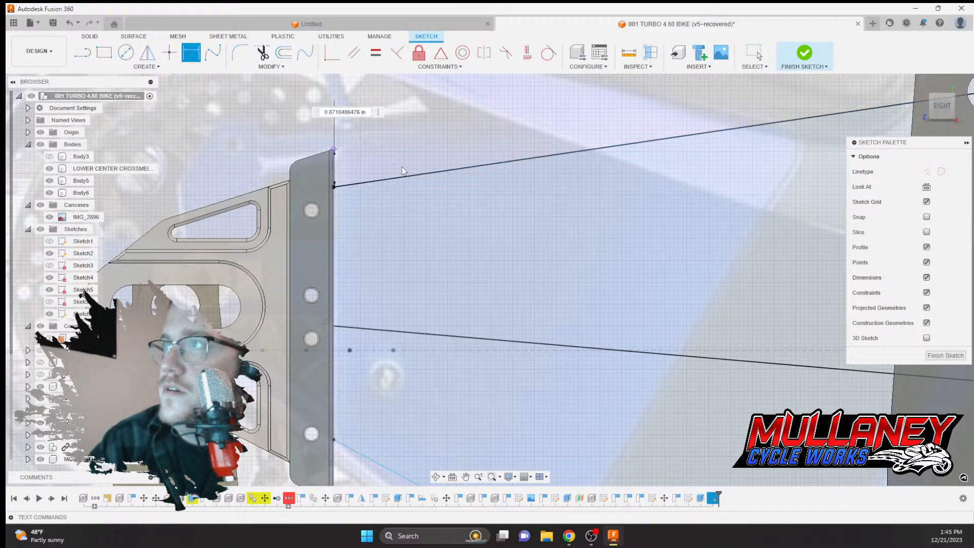
text(875)
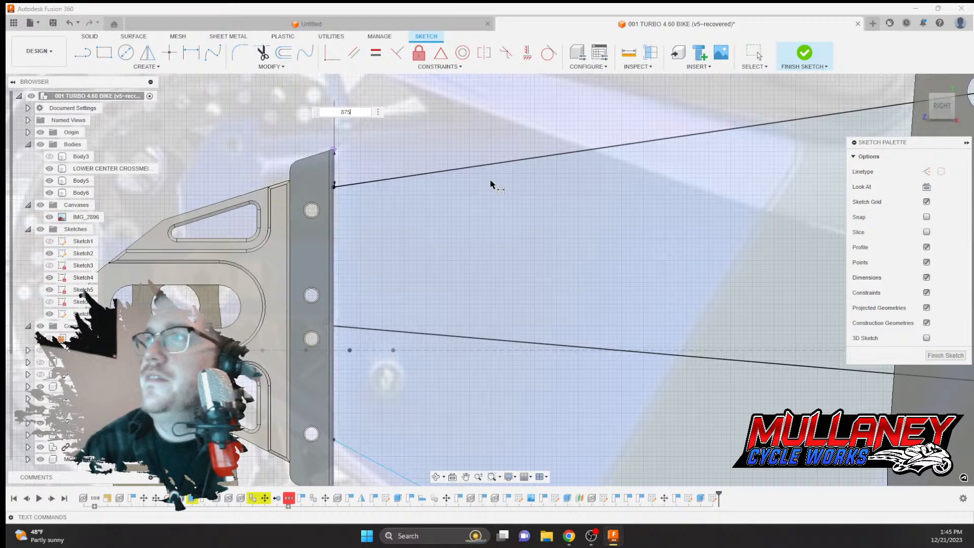
key(Return)
key(l)
scroll(406, 244, down, 5)
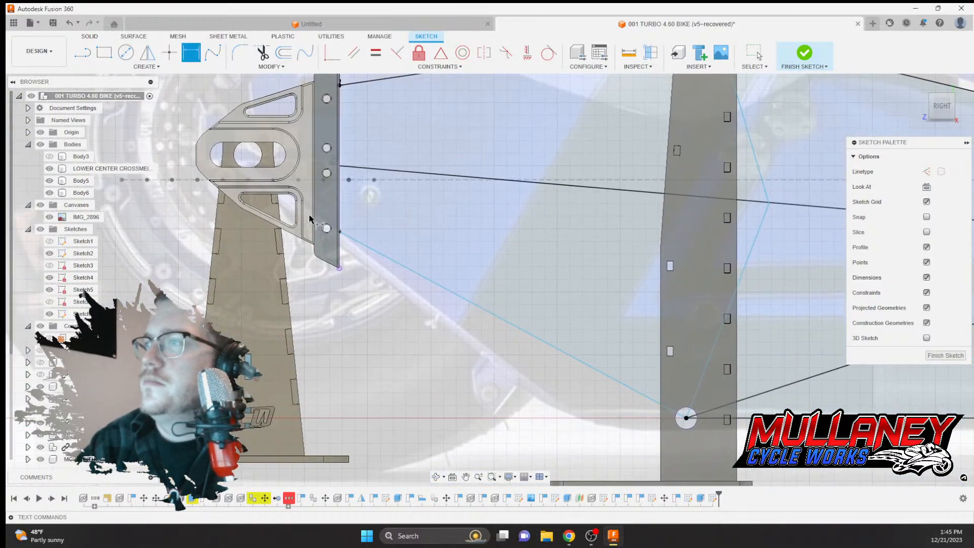
Dimension the lower rear line's endpoint 0.875 in from the rear axle plate's bottom corner, and revise that offset to 1 in
scroll(310, 218, up, 4)
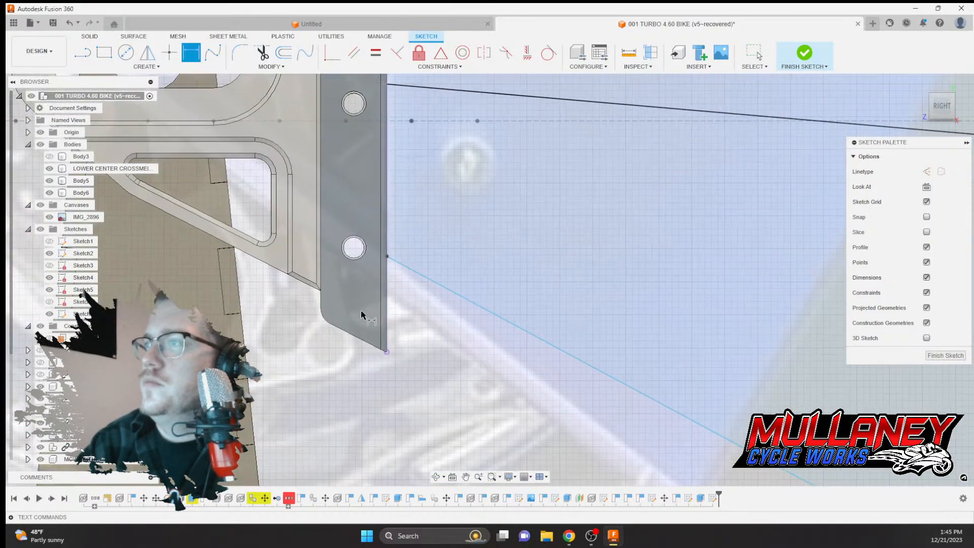
click(388, 352)
click(387, 256)
click(429, 331)
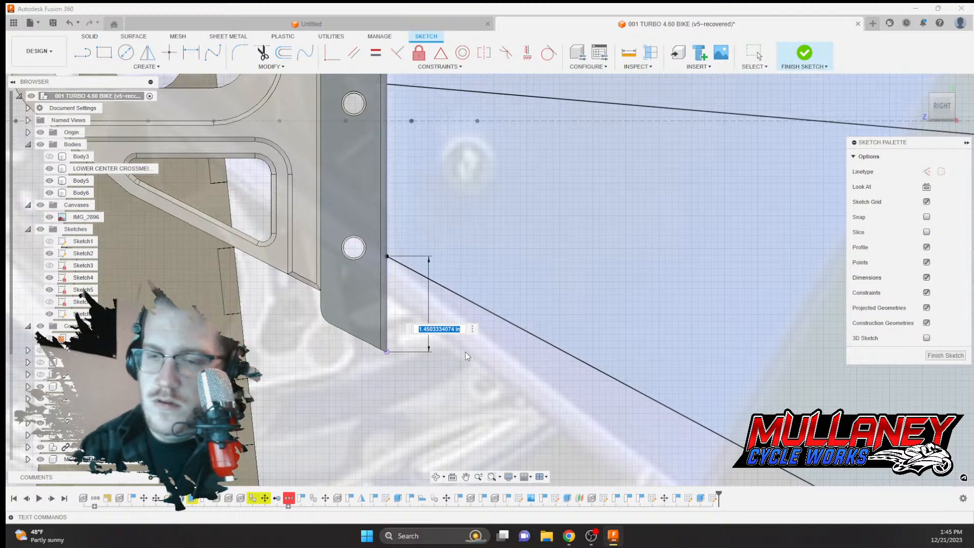
text(.875)
key(Return)
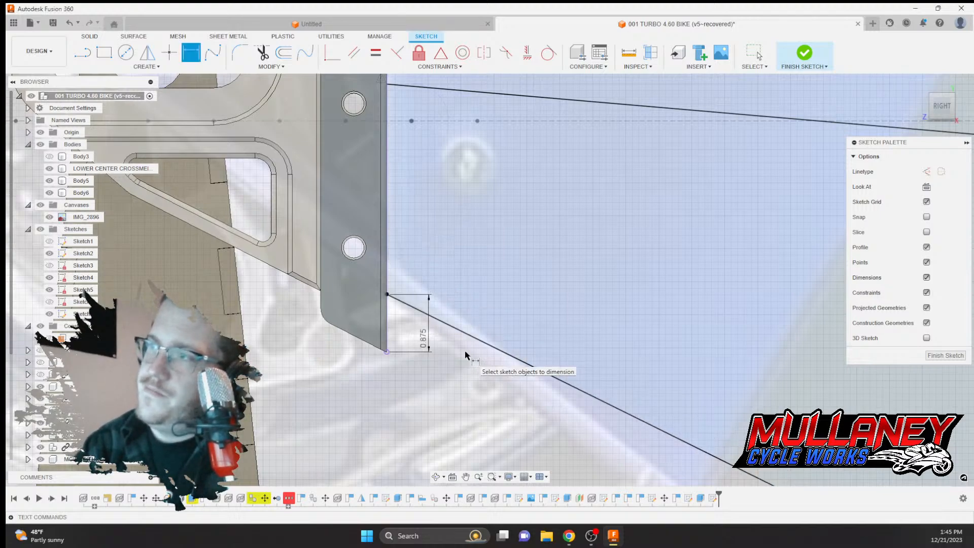
double_click(424, 343)
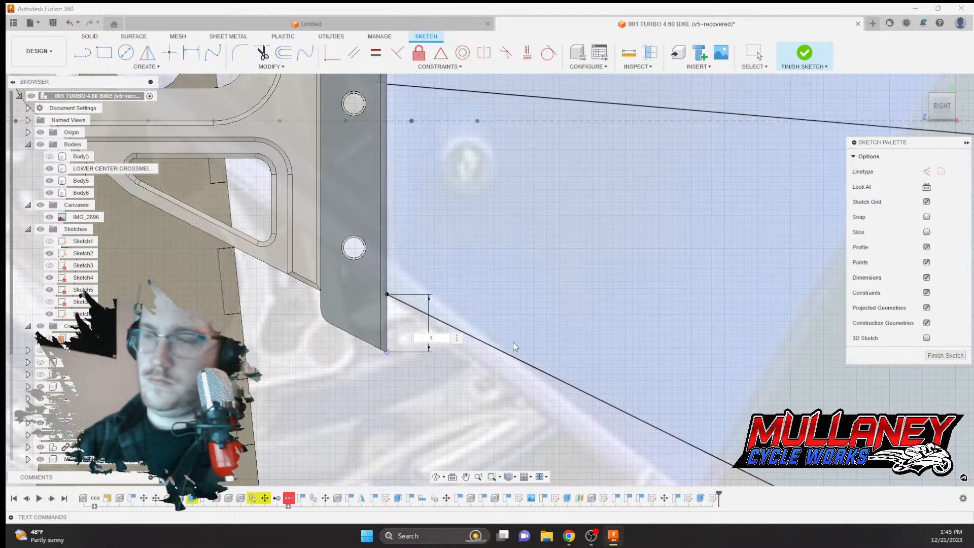
key(Return)
Finish the frame side-profile sketch and hide the IMG_2896 reference canvas
key(d)
scroll(404, 359, down, 5)
scroll(437, 320, down, 5)
mouse_move(458, 284)
middle_down()
mouse_move(465, 276)
mouse_move(259, 121)
middle_up()
scroll(483, 242, up, 1)
scroll(483, 242, down, 2)
middle_drag(482, 240, 400, 279)
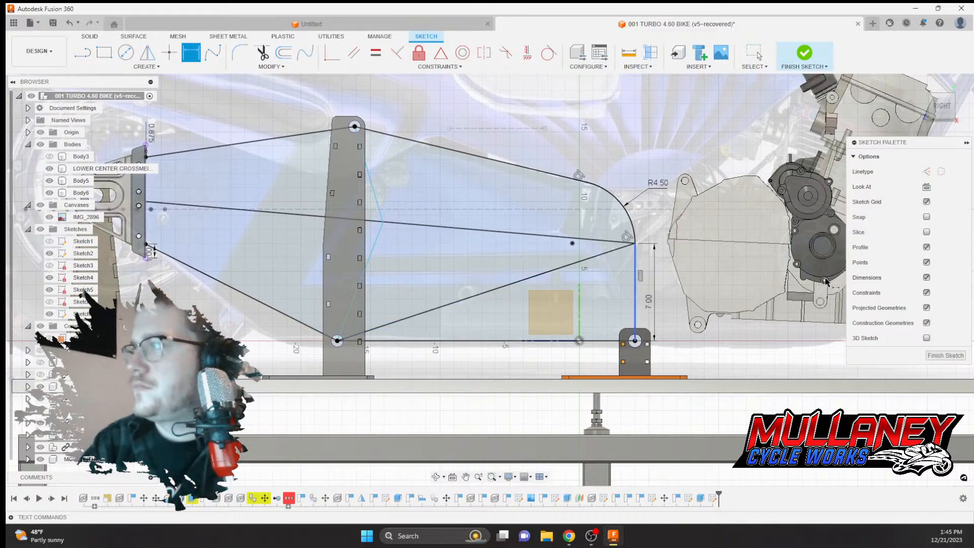
click(946, 356)
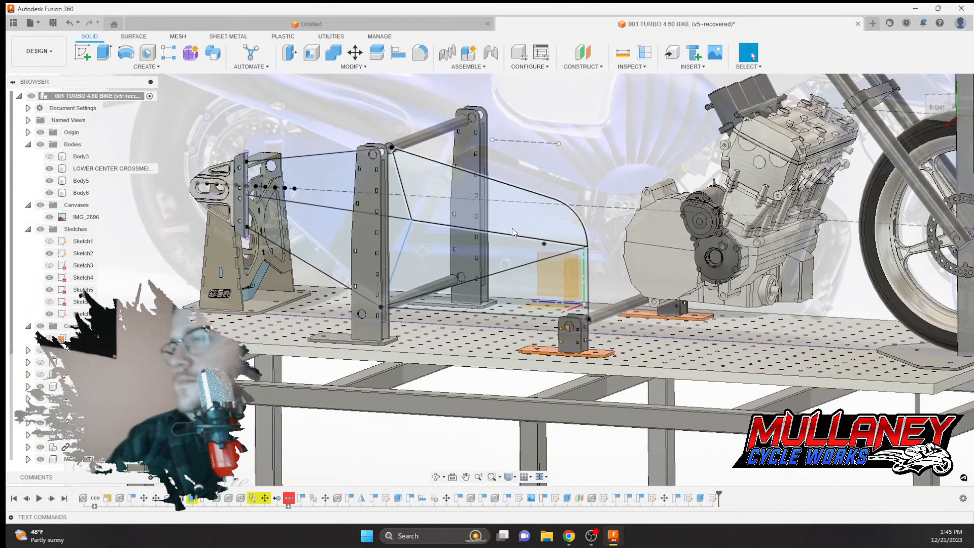
scroll(515, 232, down, 2)
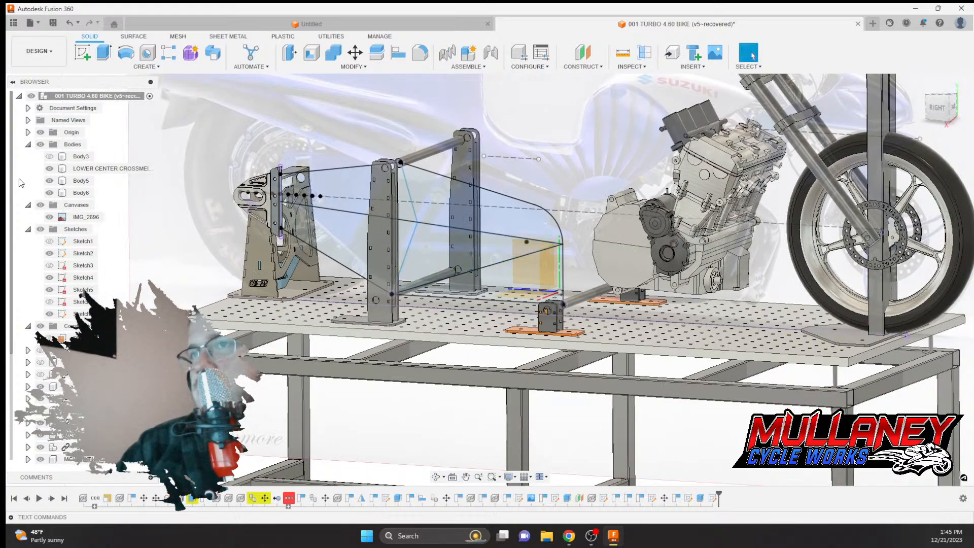
click(50, 216)
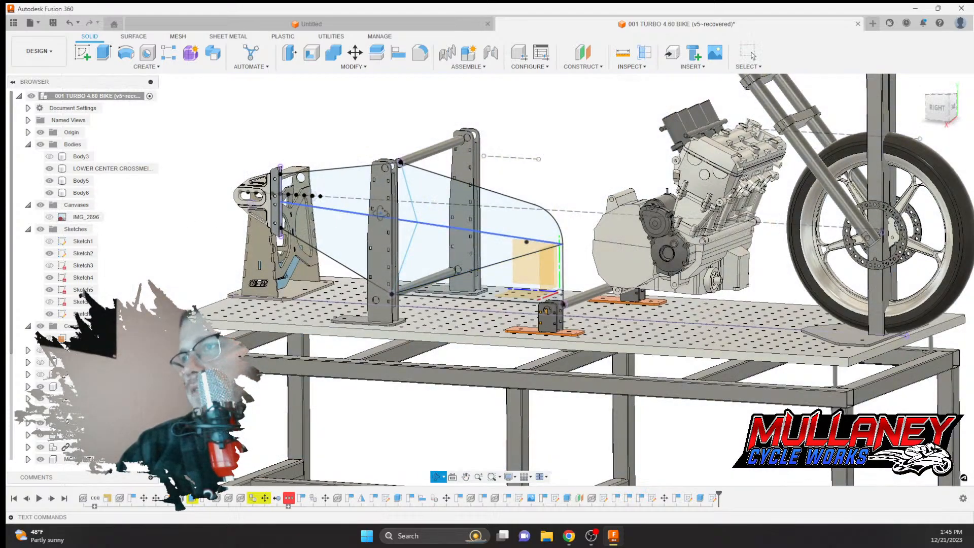
shift+middle_drag(385, 213, 437, 214)
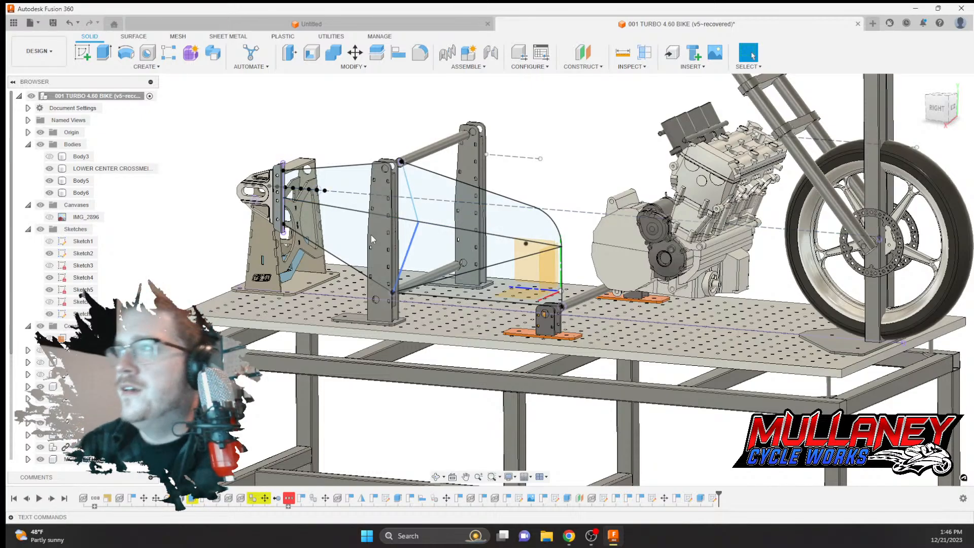
Create a plane along the upper front line and its arc at a proportional distance of 0.196
click(582, 66)
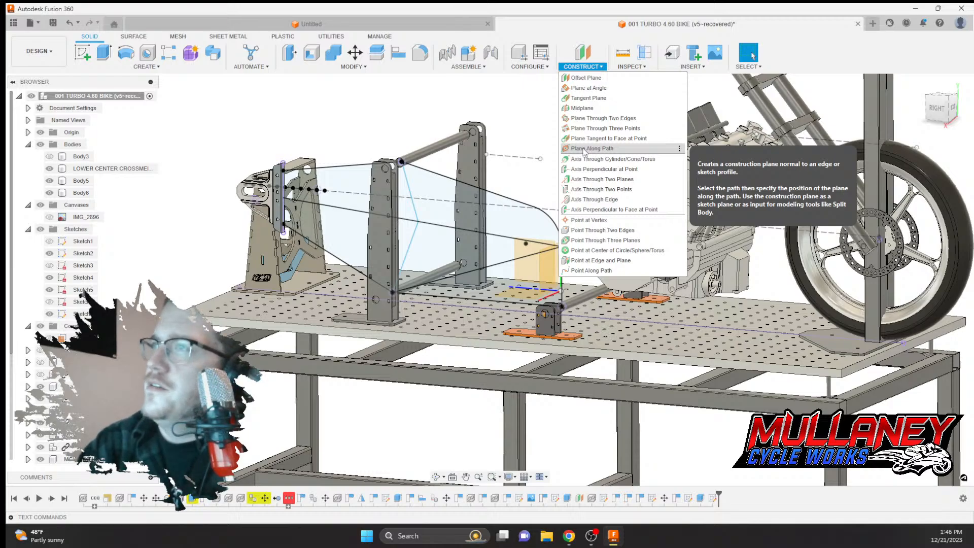
click(585, 149)
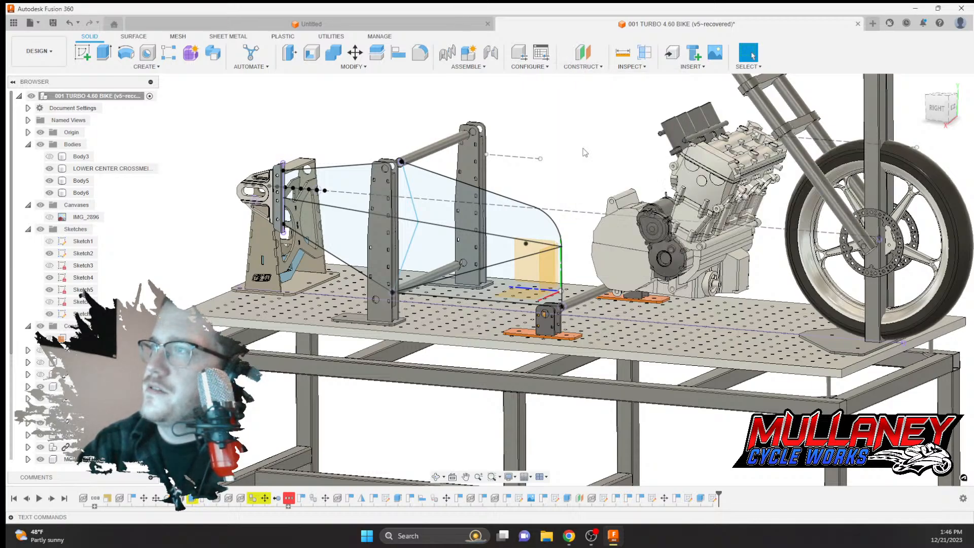
click(440, 180)
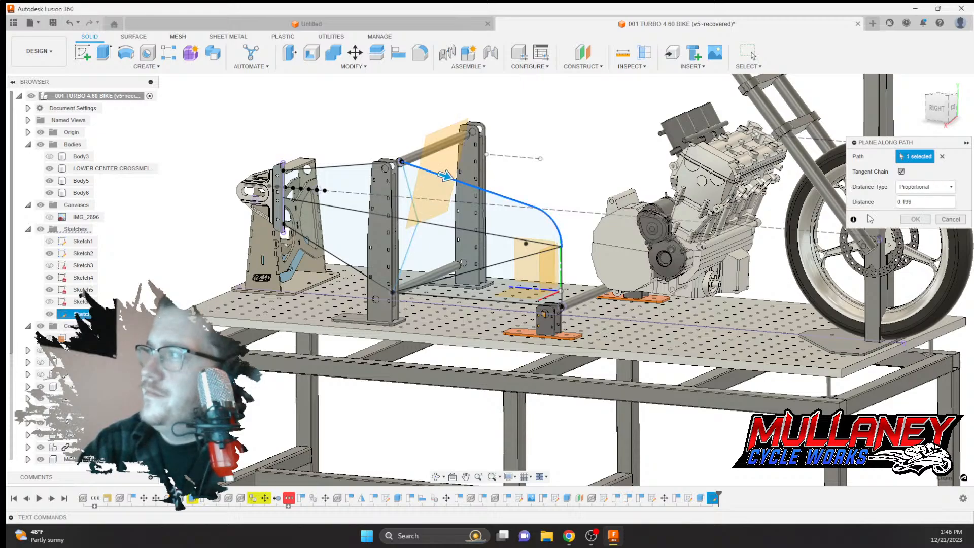
click(916, 220)
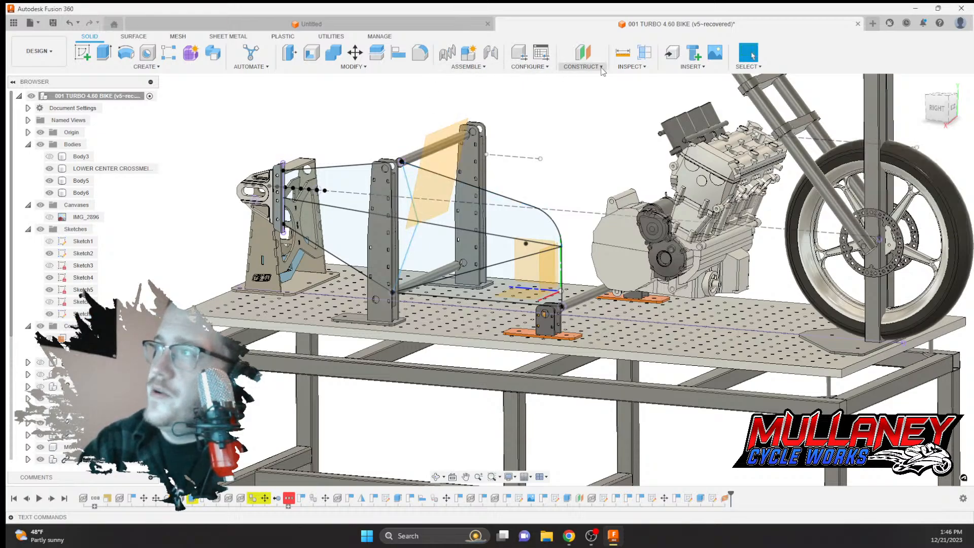
Create a plane along the upper rear line, between the axle plate and the upright, at a proportional distance of 0.637
click(584, 66)
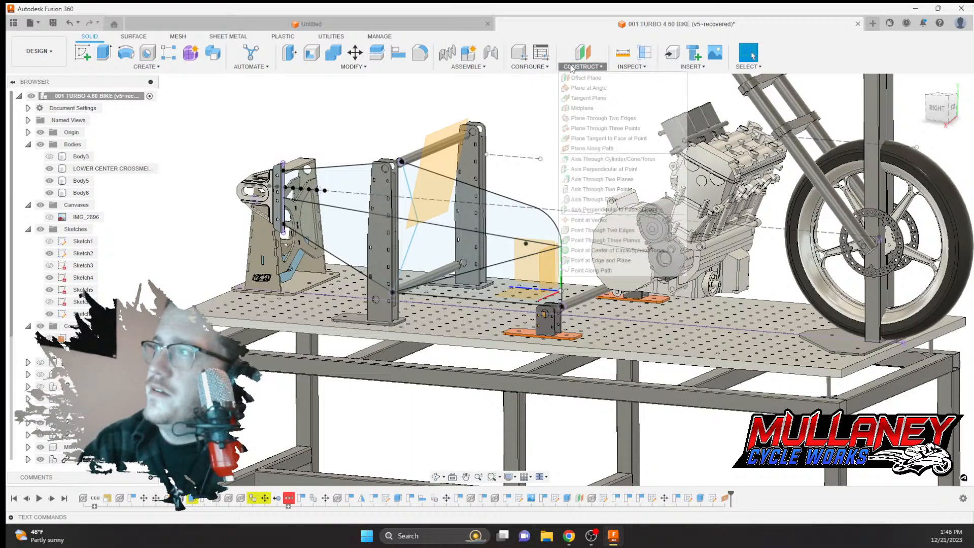
click(588, 149)
click(328, 171)
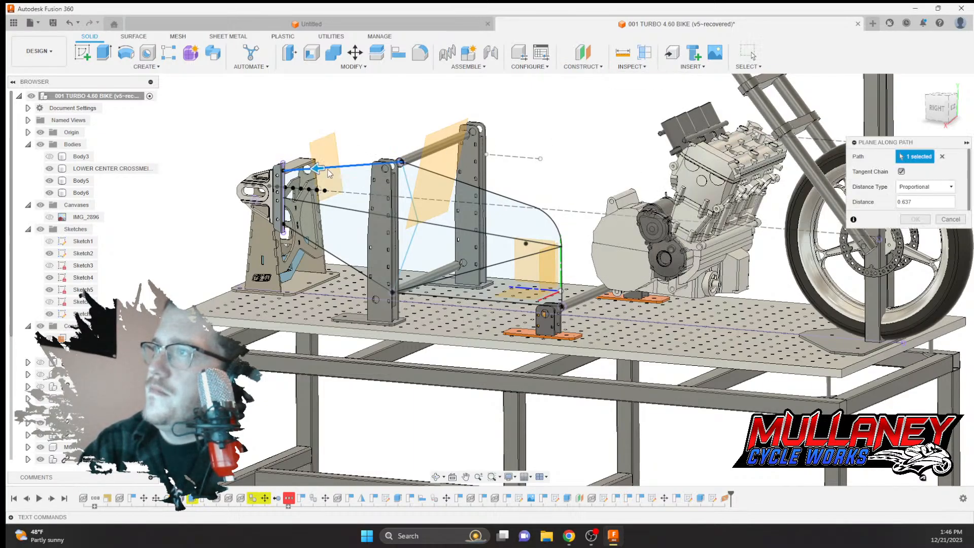
click(906, 220)
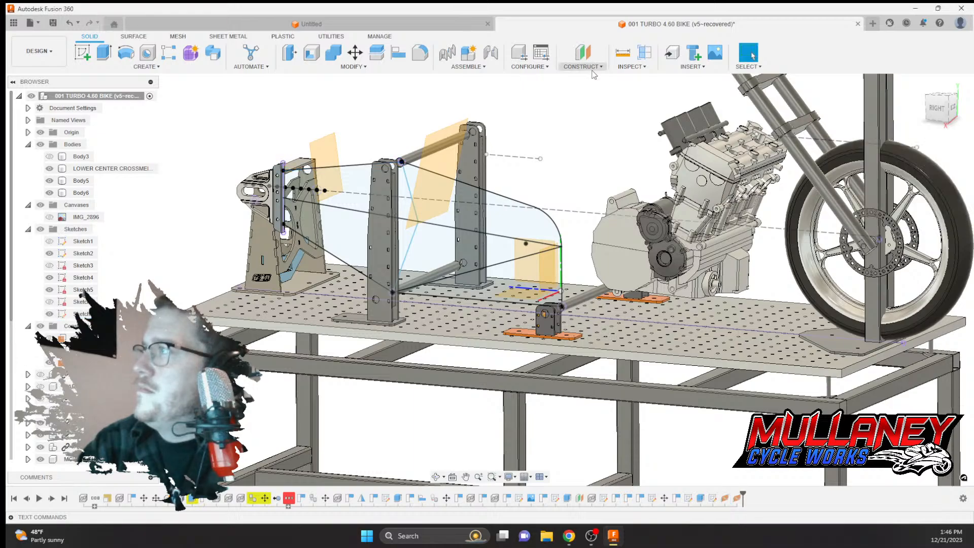
Create a plane along the long middle brace line at a proportional distance of 0.215
right_click(318, 210)
click(337, 240)
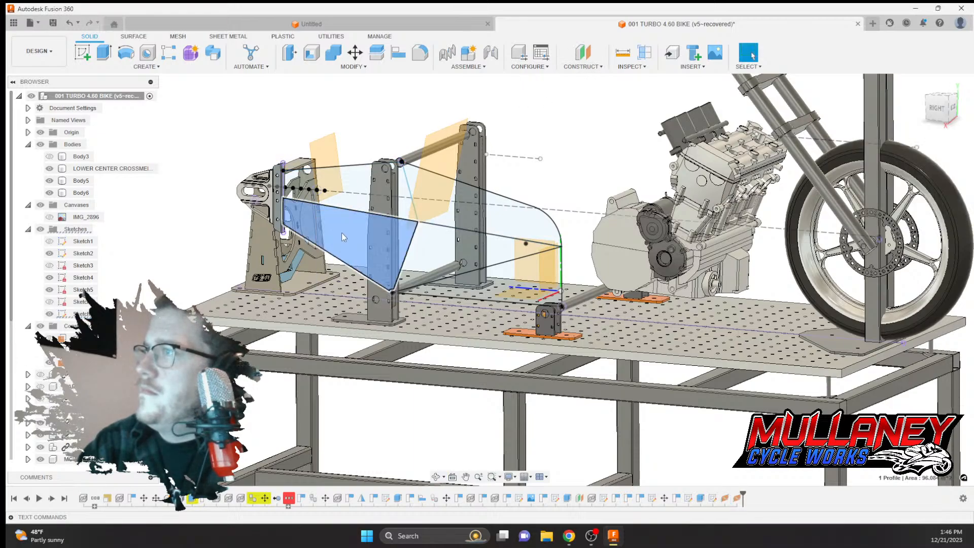
click(346, 210)
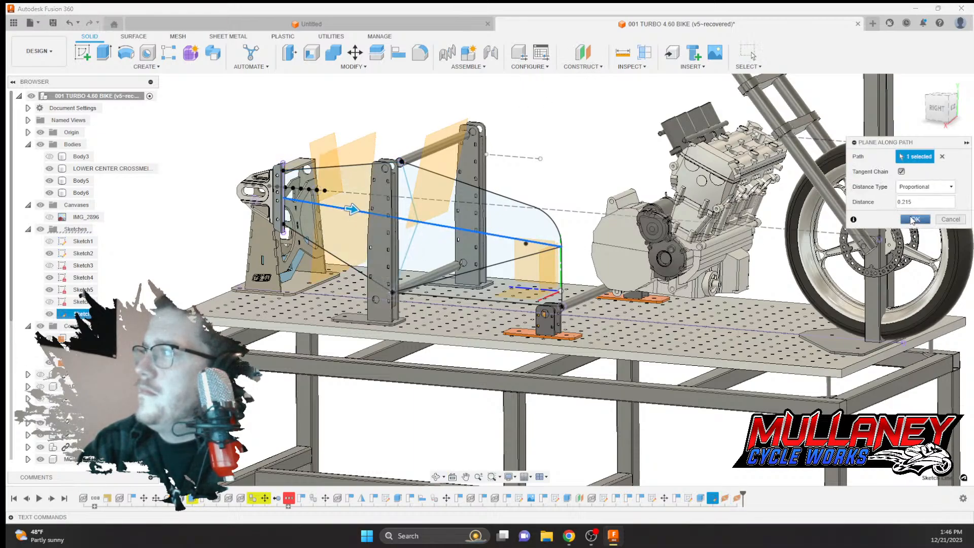
click(915, 219)
Create a plane along the diagonal line from the upright's lower hole to the arc's lower end, about midway along it
click(476, 260)
right_click(476, 260)
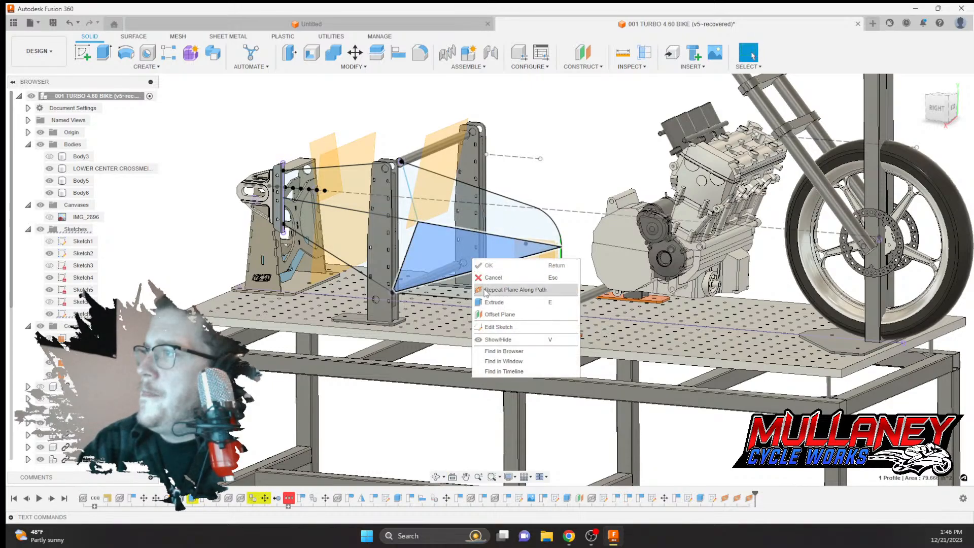
click(515, 290)
click(478, 270)
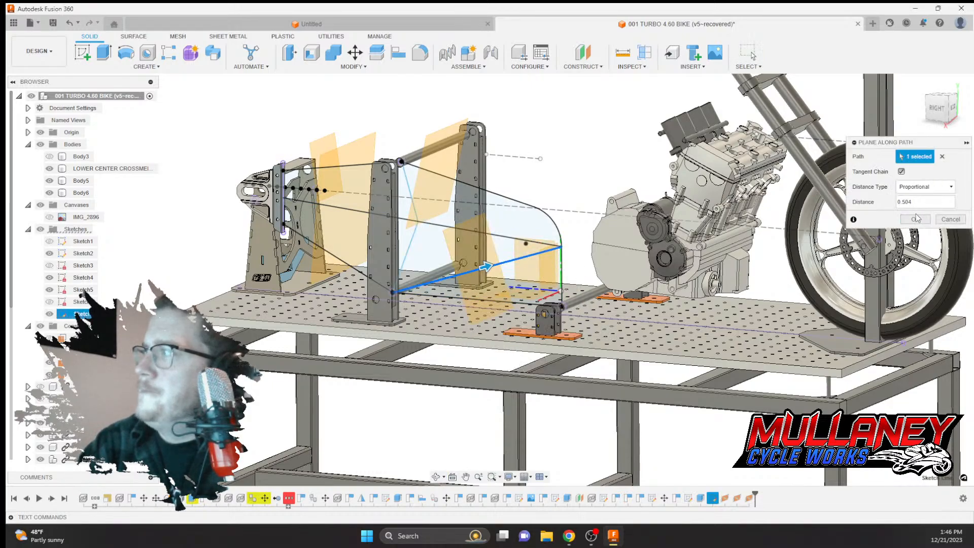
click(915, 219)
Create a plane along the lower rear line running from the axle plate to the upright's lower hole
scroll(387, 224, up, 4)
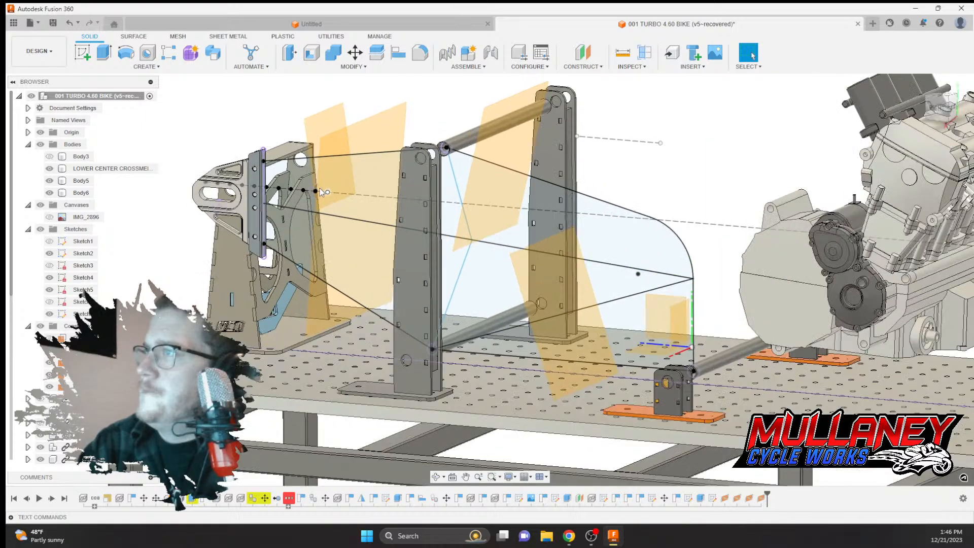
right_click(374, 325)
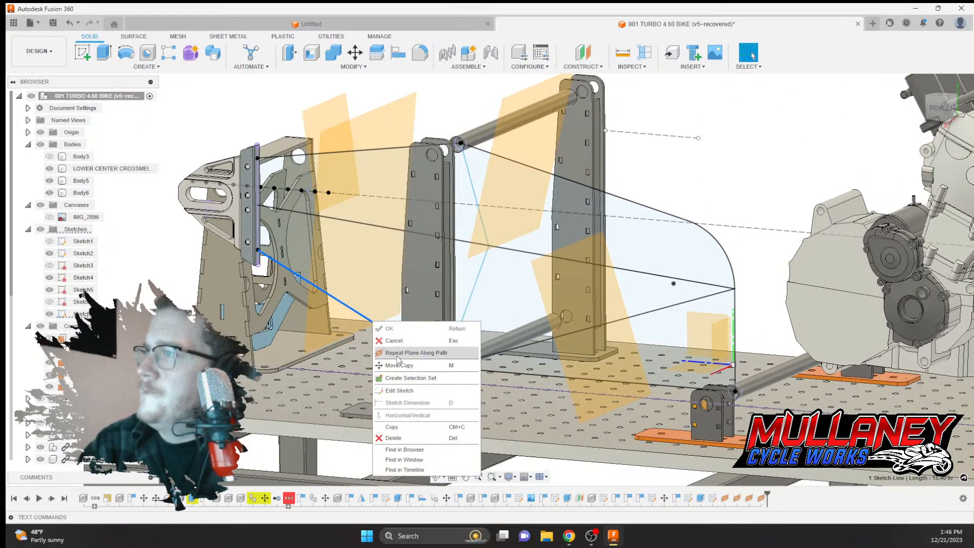
click(378, 331)
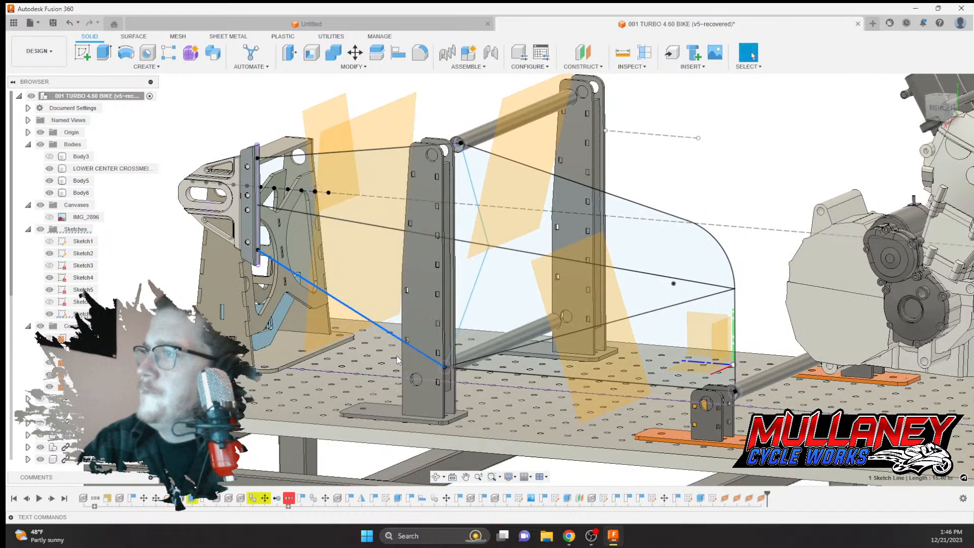
Create a plane along the bottom horizontal line between the upright and the front bracket at a proportional distance of 0.797
right_click(535, 375)
click(558, 409)
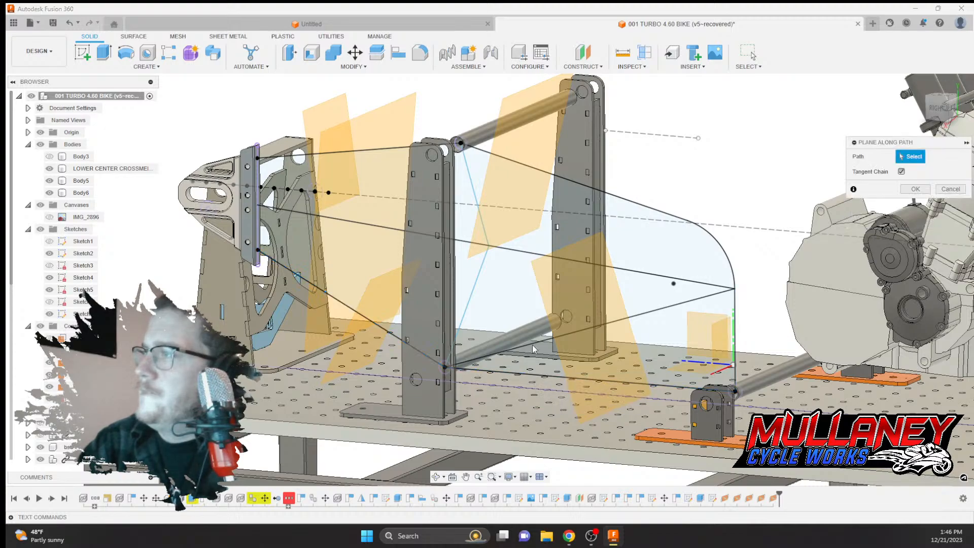
right_click(526, 377)
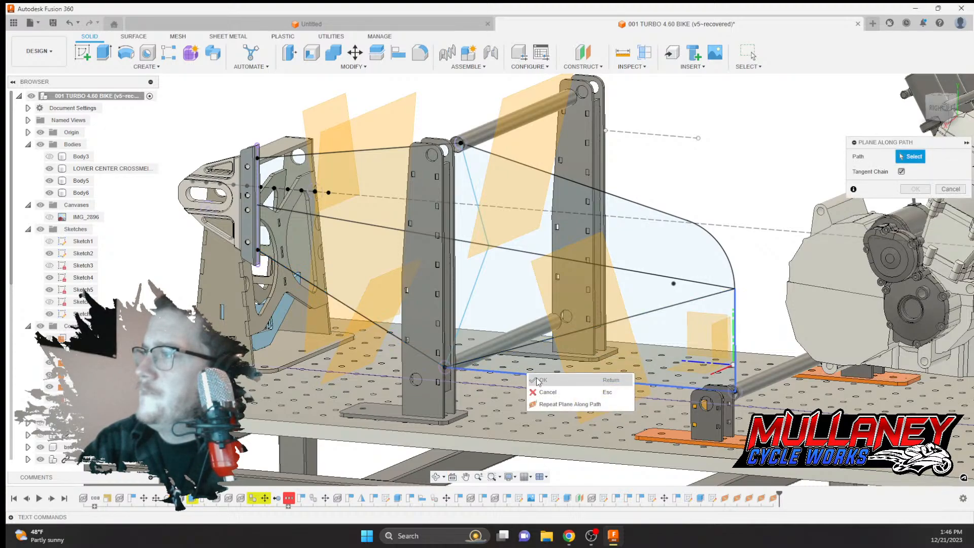
click(557, 407)
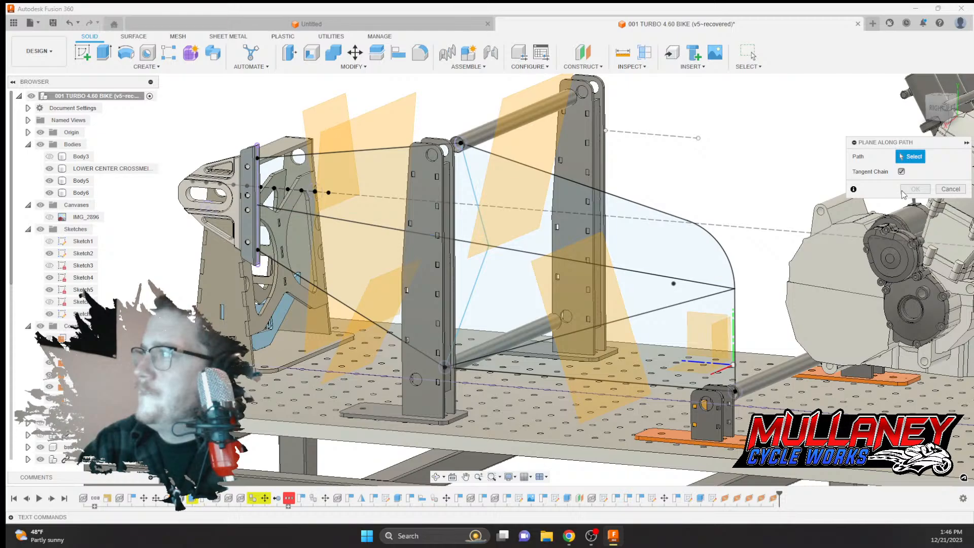
click(527, 375)
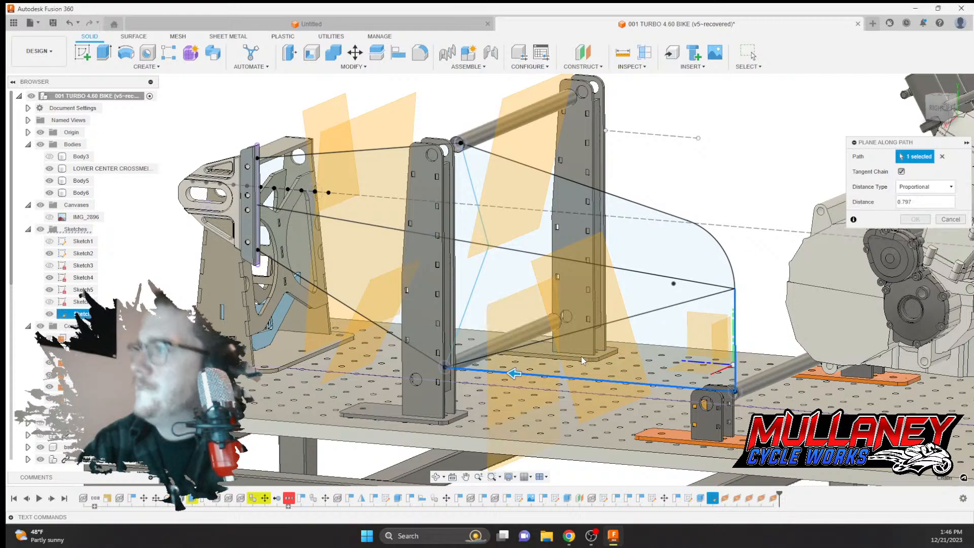
click(904, 225)
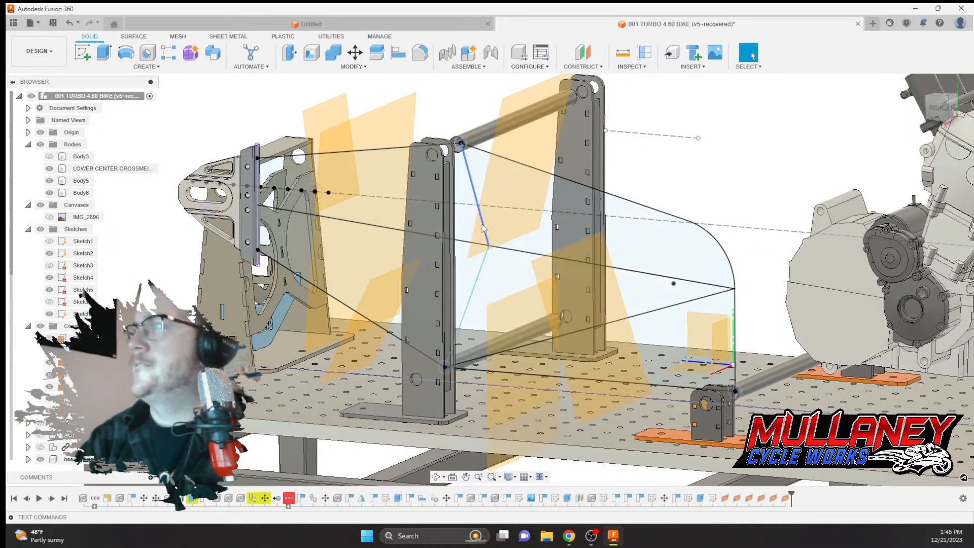
Create a plane along the short brace line below the upright's upper hole at a proportional distance of 0.253
scroll(487, 181, down, 3)
mouse_move(488, 181)
shift+middle_down()
mouse_move(537, 167)
mouse_move(496, 165)
shift+middle_up()
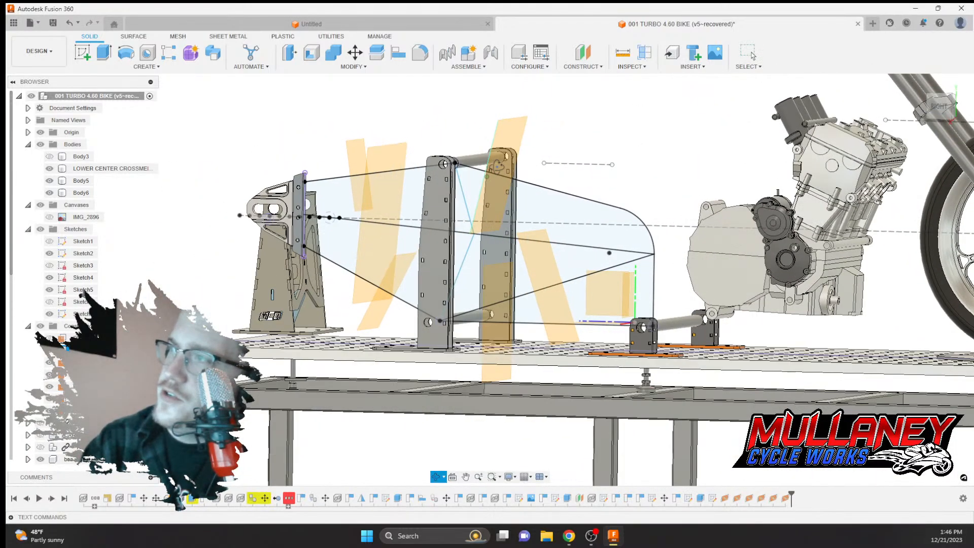
click(584, 66)
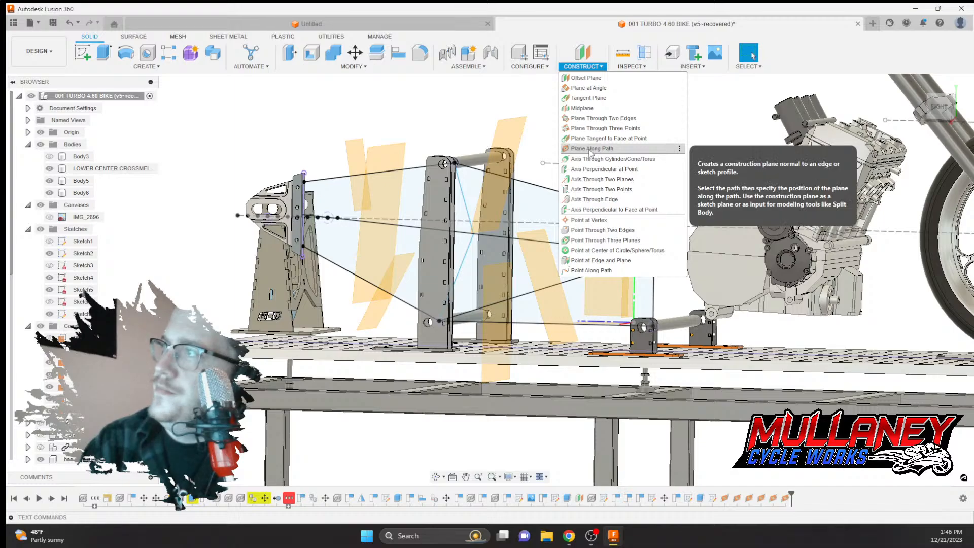
click(607, 148)
click(466, 203)
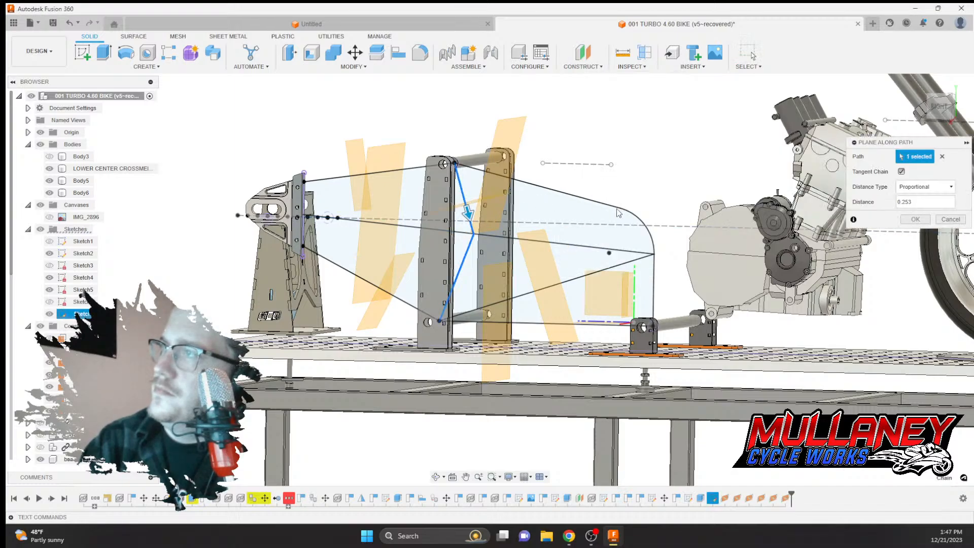
click(904, 219)
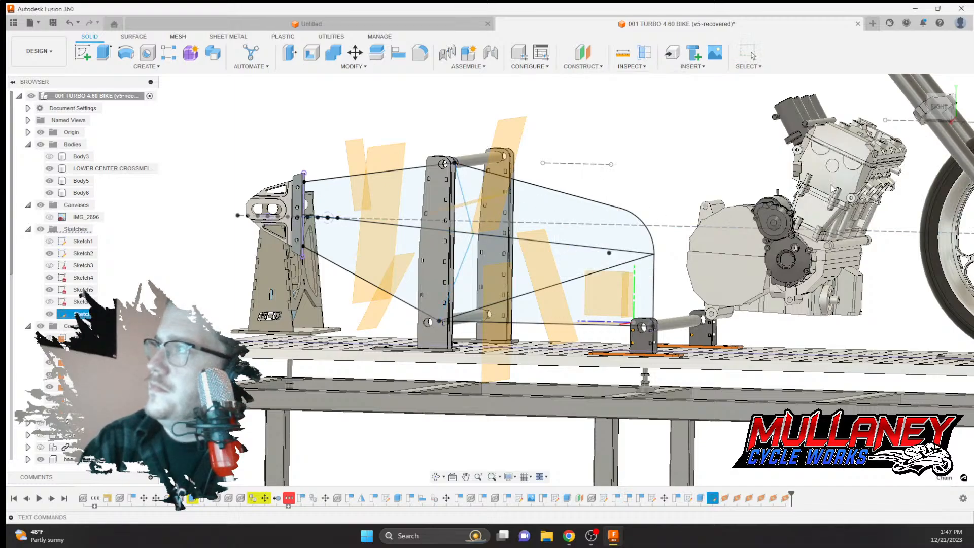
Create a plane along the short brace line from the middle brace down to the upright's lower hole
click(583, 66)
click(584, 149)
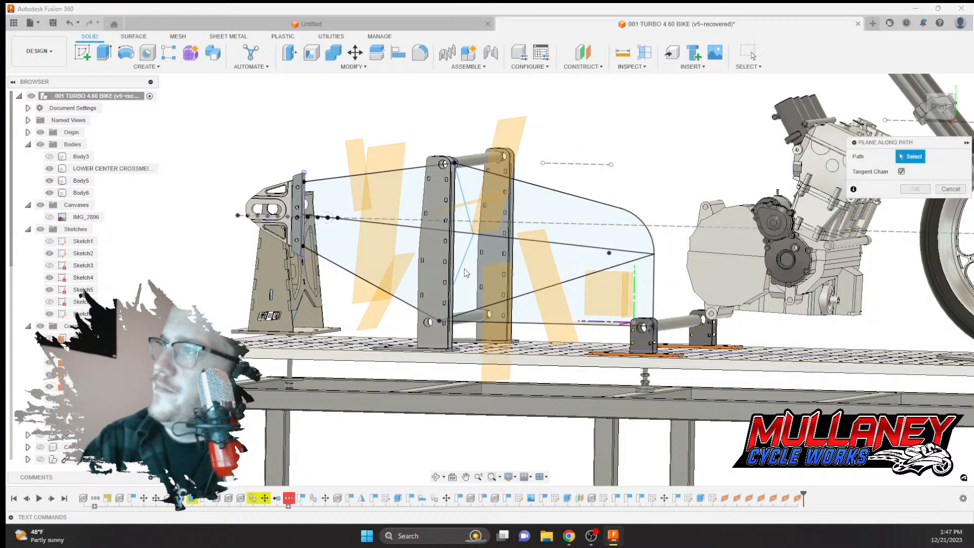
click(465, 200)
click(904, 219)
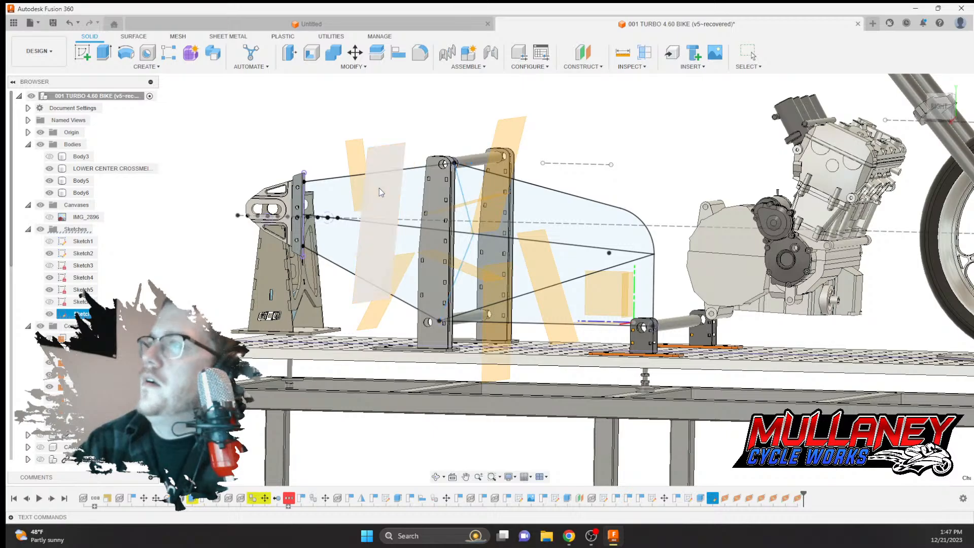
Sketch a 1.125 in diameter circle on the upper rear plane between axle plate and upright, centred on the tube line
scroll(344, 171, up, 5)
click(344, 171)
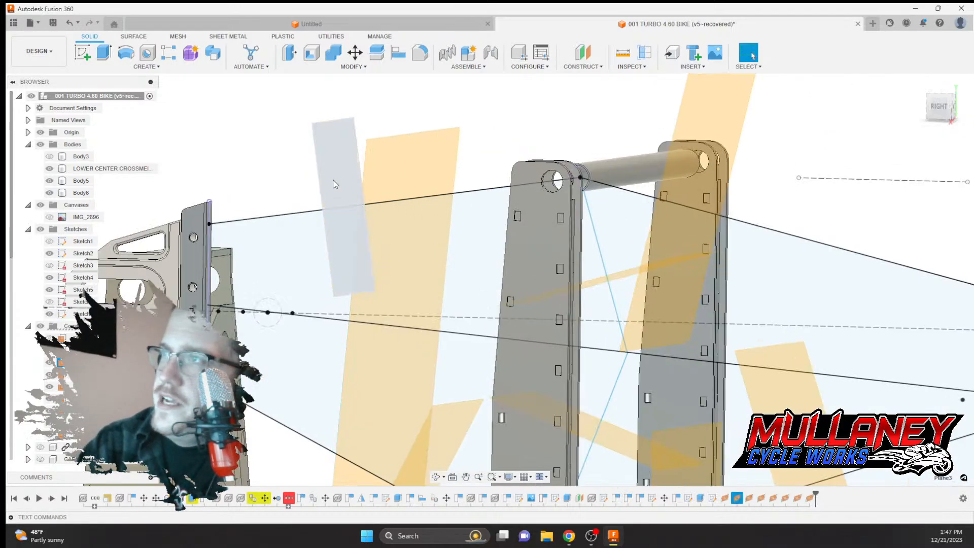
click(82, 54)
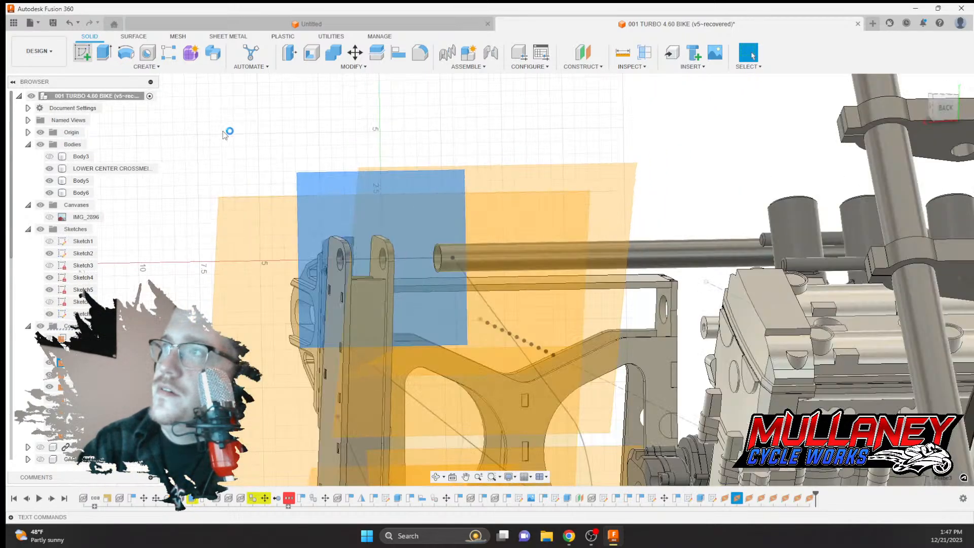
scroll(489, 267, down, 3)
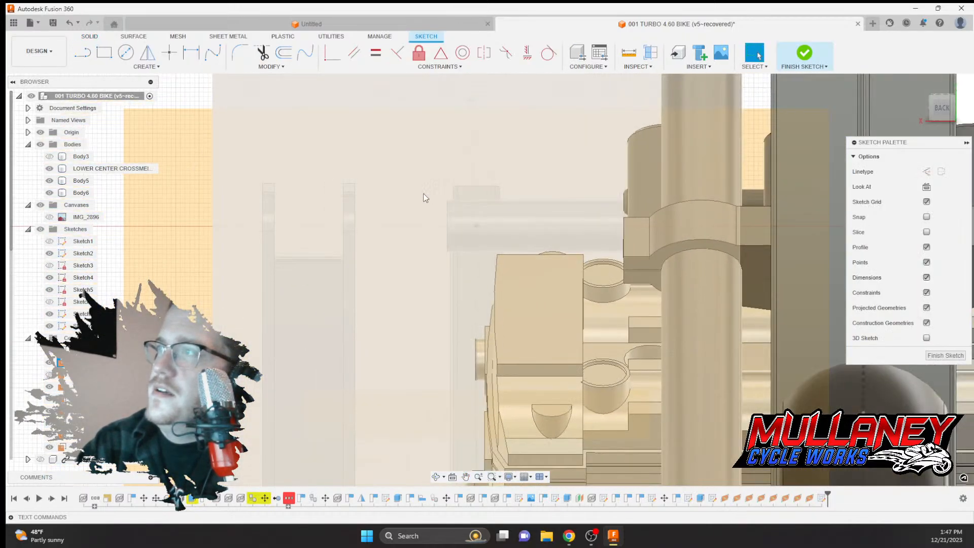
scroll(381, 202, up, 2)
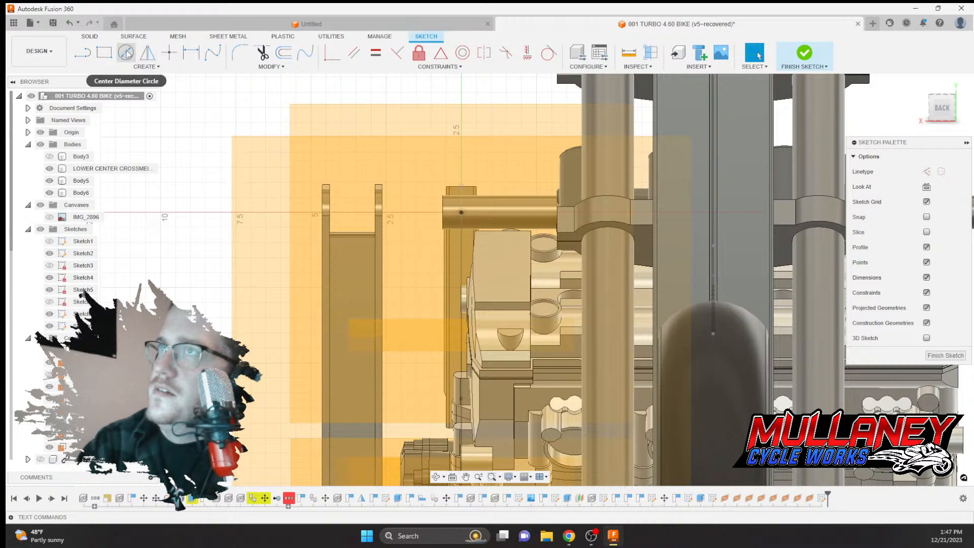
click(126, 52)
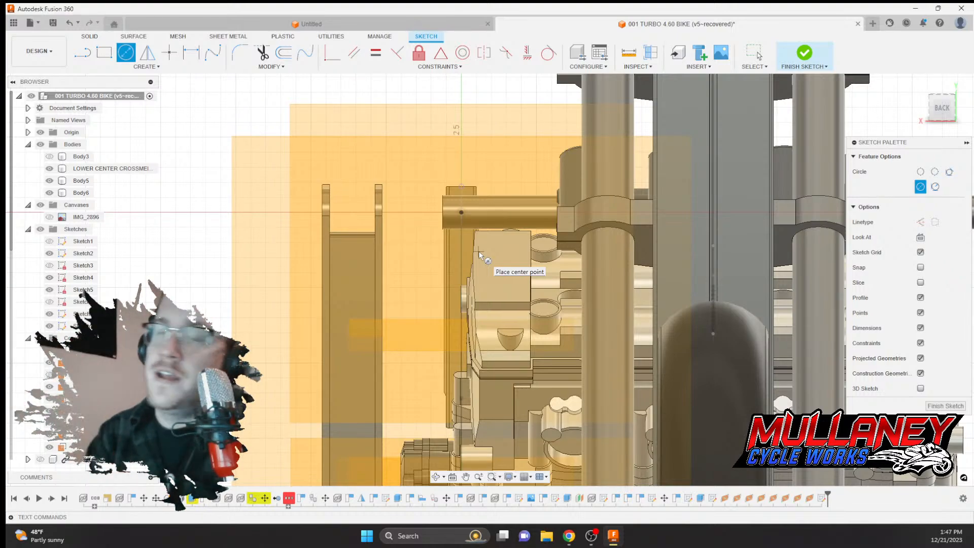
scroll(479, 251, down, 1)
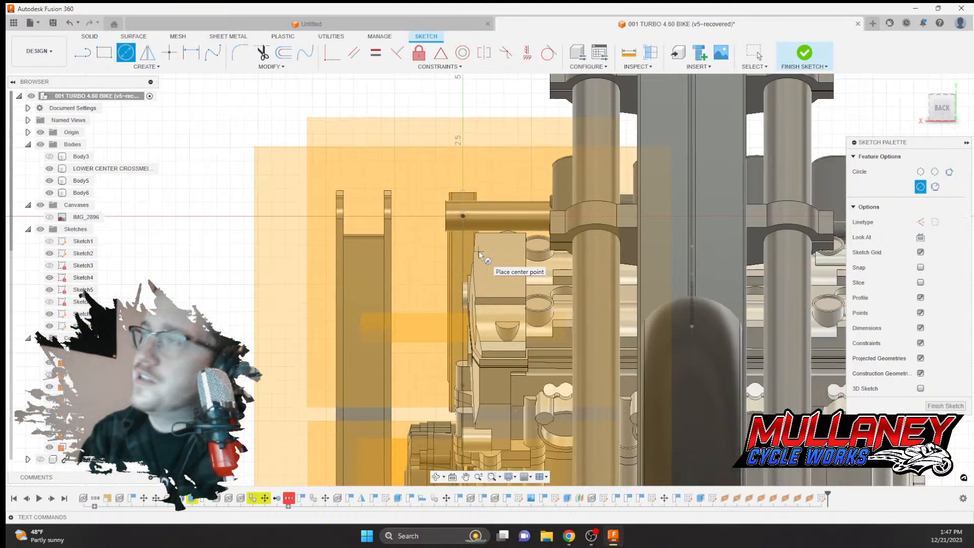
click(462, 217)
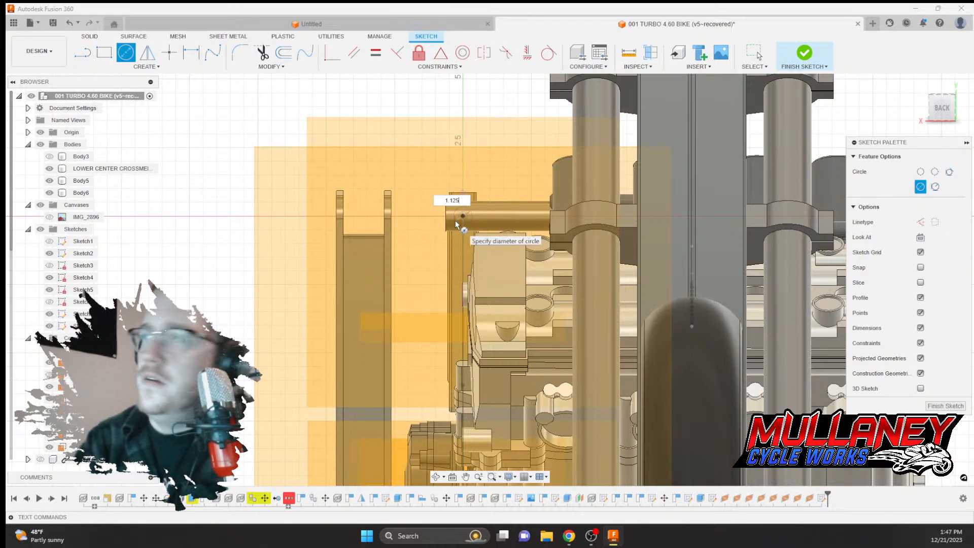
text(1.125)
key(Return)
key(Escape)
Offset the upper rear tube circle inward to form the tube wall and finish the sketch
scroll(455, 220, up, 5)
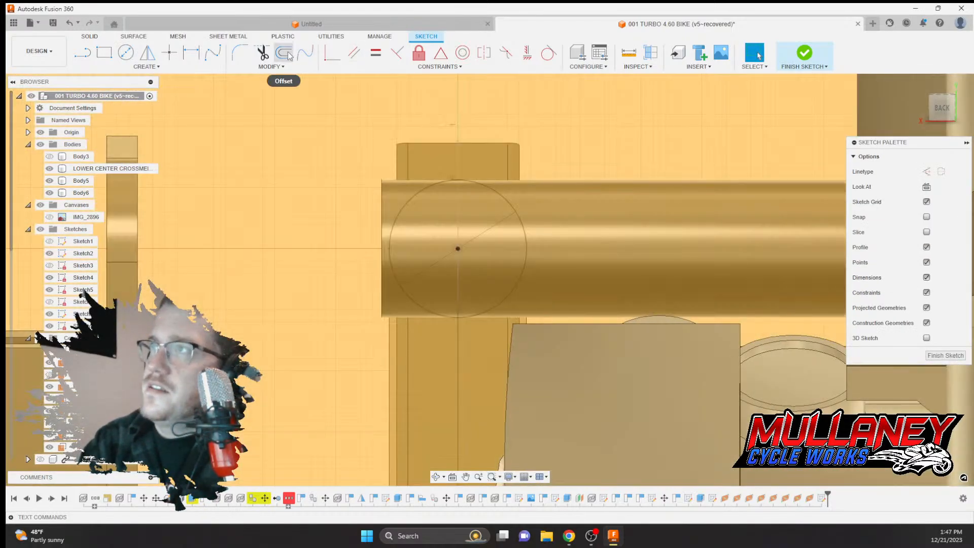
click(284, 52)
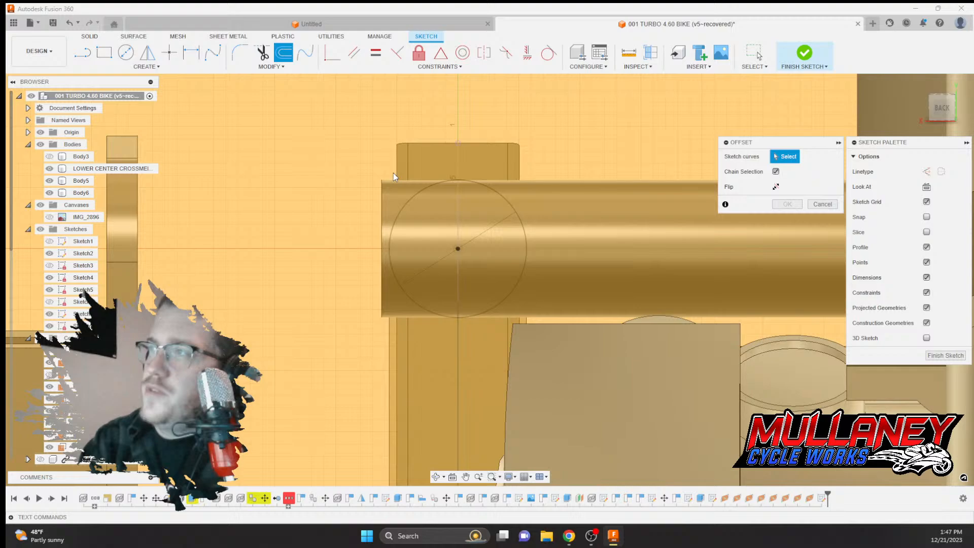
click(404, 202)
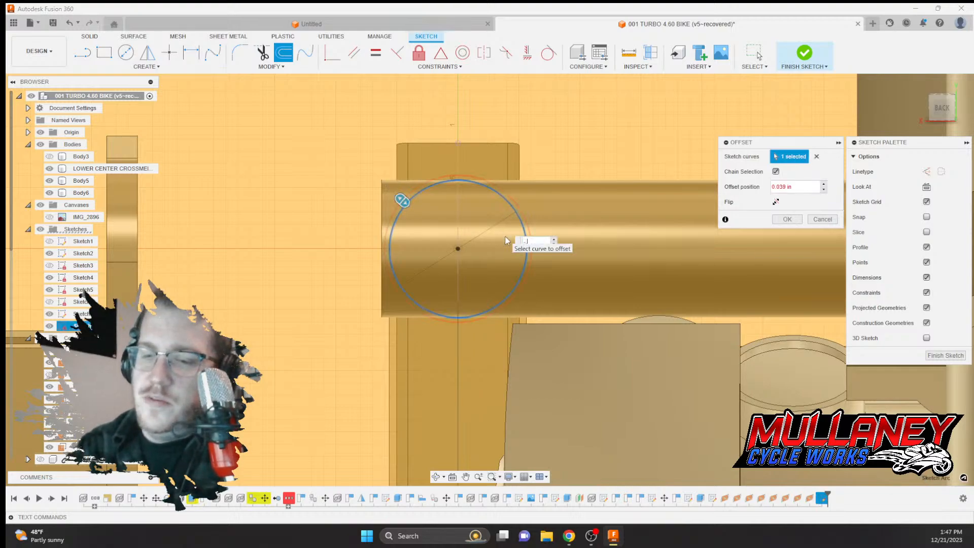
key(Return)
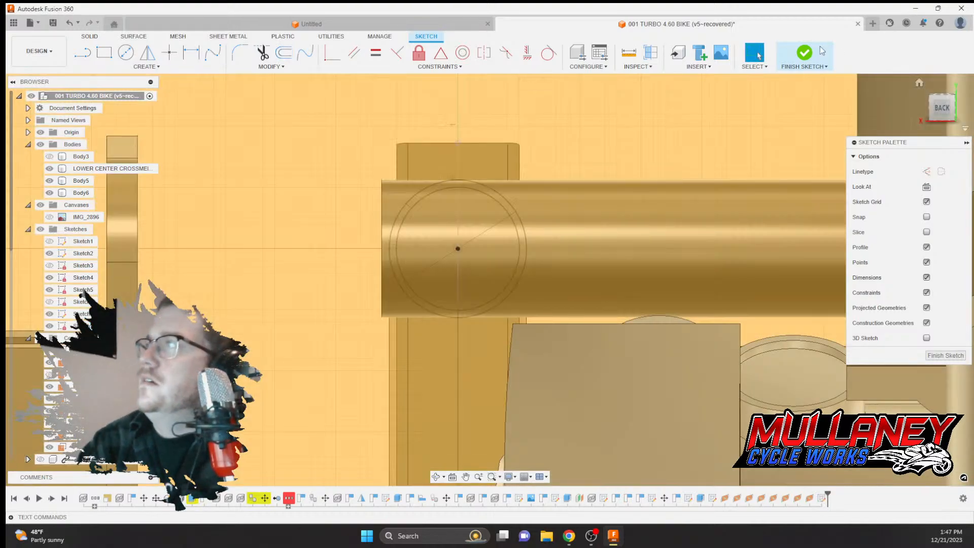
click(809, 54)
Sketch a 1.125 in diameter circle on the plane across the upper line ahead of the upright, centred on that line
mouse_move(546, 221)
shift+middle_down()
mouse_move(514, 218)
mouse_move(567, 217)
shift+middle_up()
middle_drag(365, 221, 576, 219)
mouse_move(576, 219)
shift+middle_down()
mouse_move(535, 197)
mouse_move(581, 206)
mouse_move(549, 208)
shift+middle_up()
scroll(733, 205, down, 1)
middle_drag(732, 204, 549, 158)
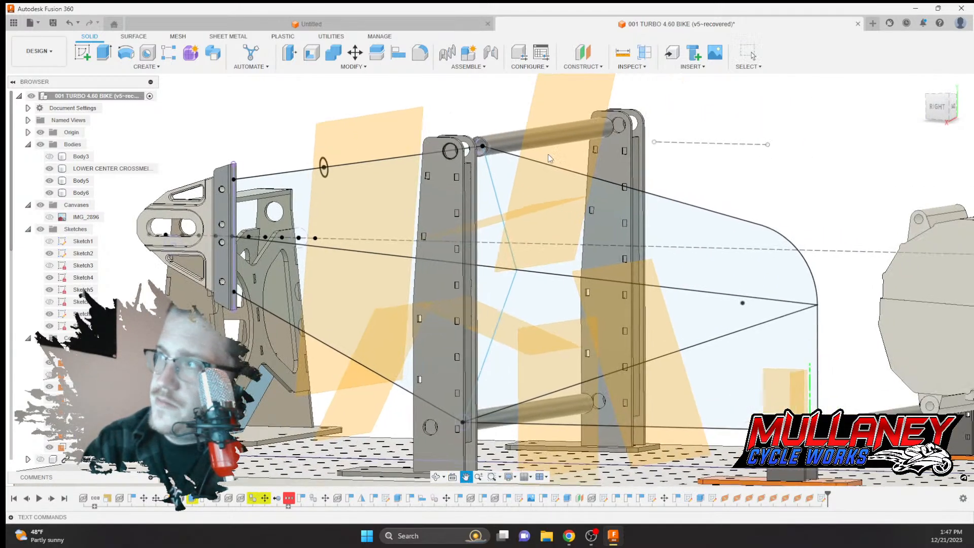
key(Escape)
click(555, 133)
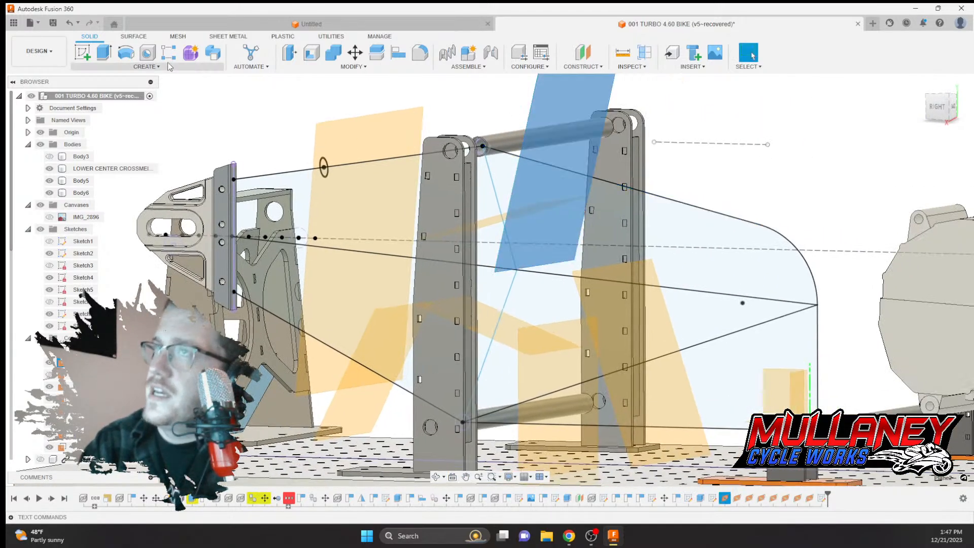
click(84, 51)
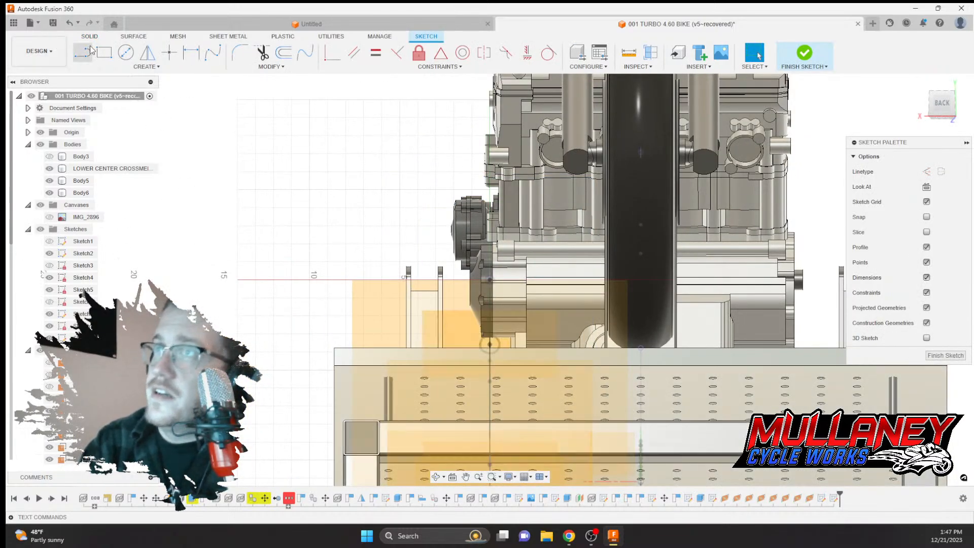
click(126, 53)
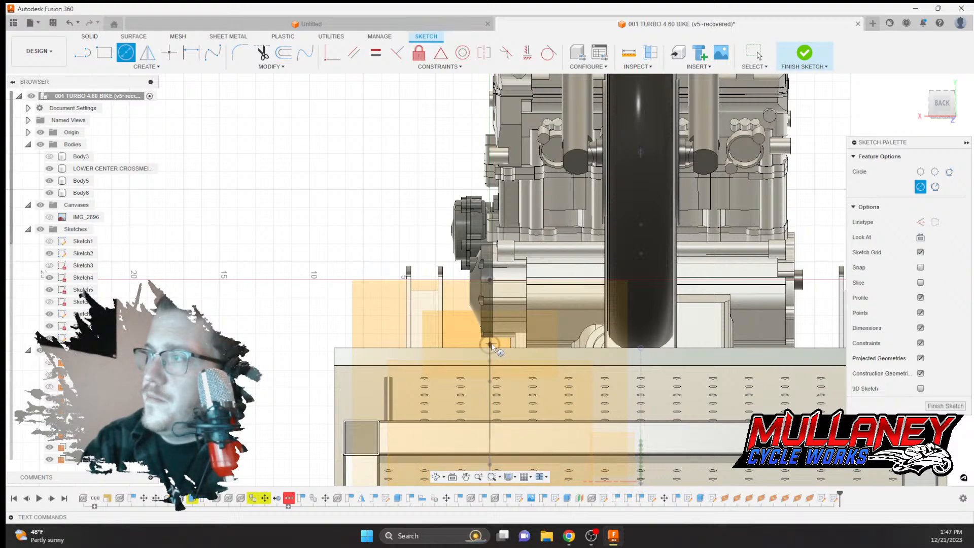
click(488, 284)
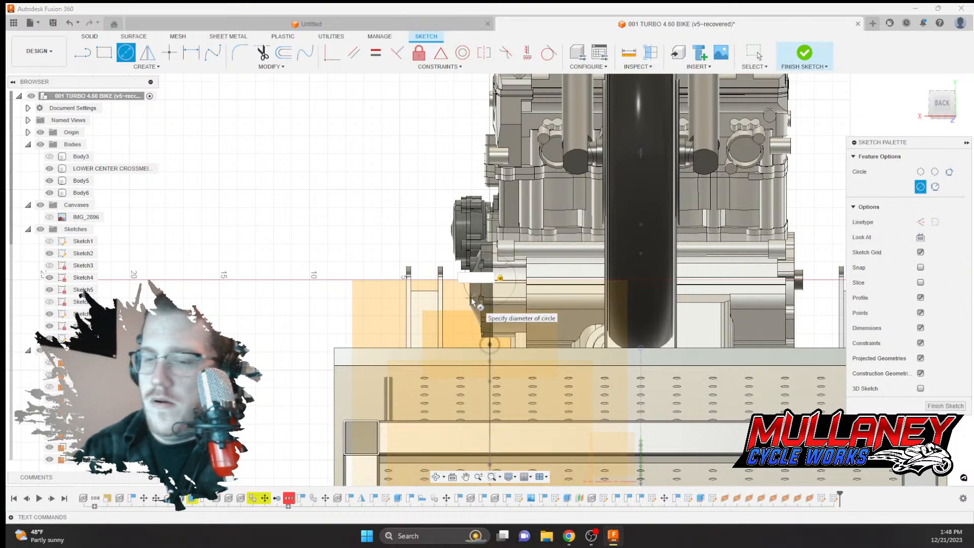
text(1.125)
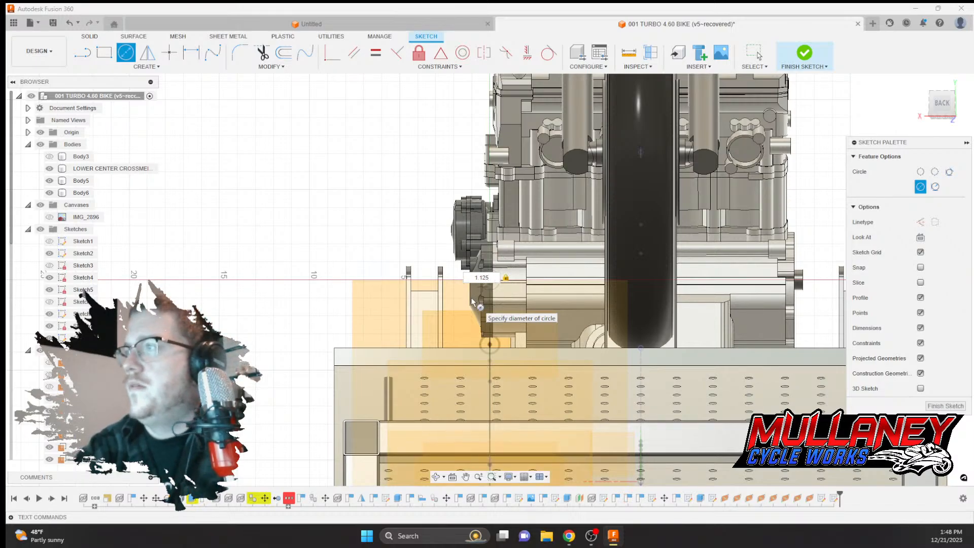
key(Return)
key(Escape)
Offset the upper front tube circle by -0.065 in for the tube wall and finish the sketch
scroll(492, 281, up, 5)
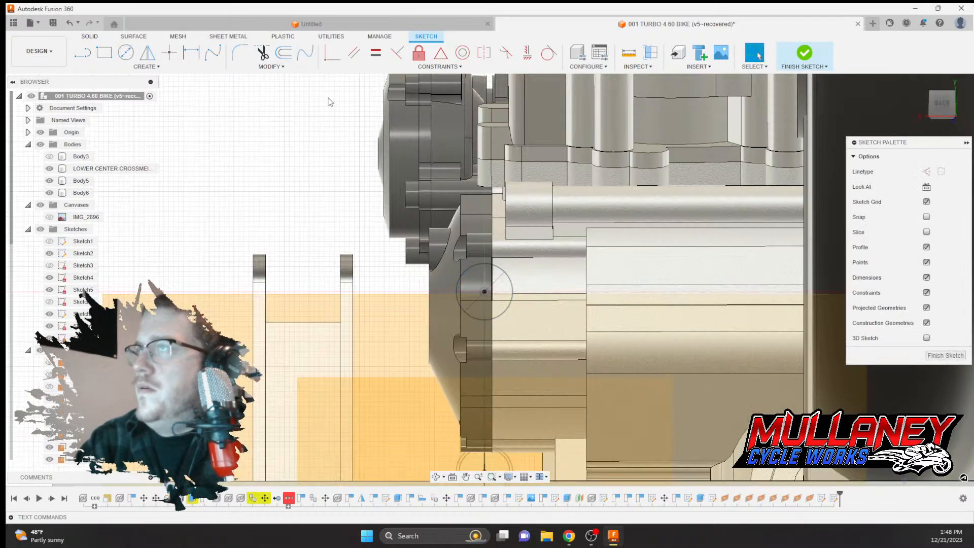
click(277, 55)
click(461, 285)
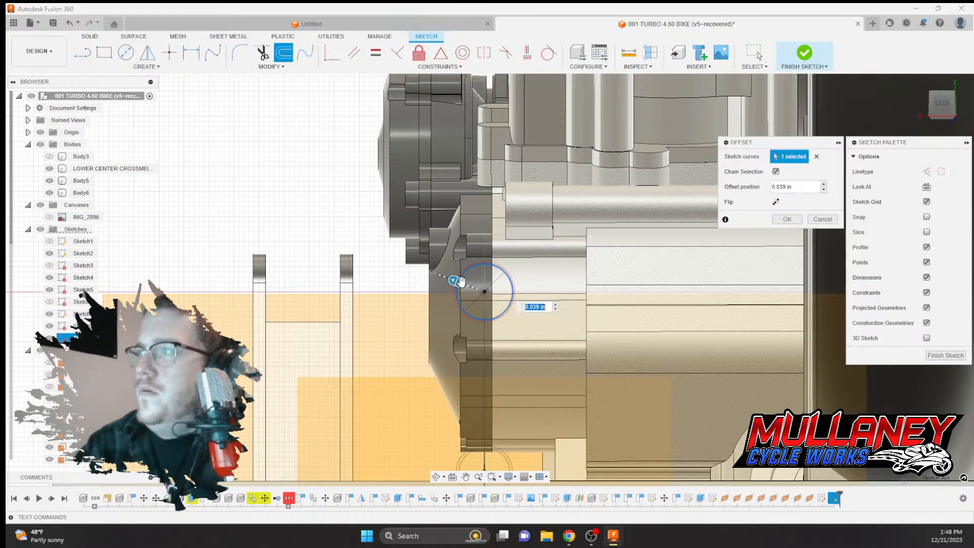
text(-.065)
key(Return)
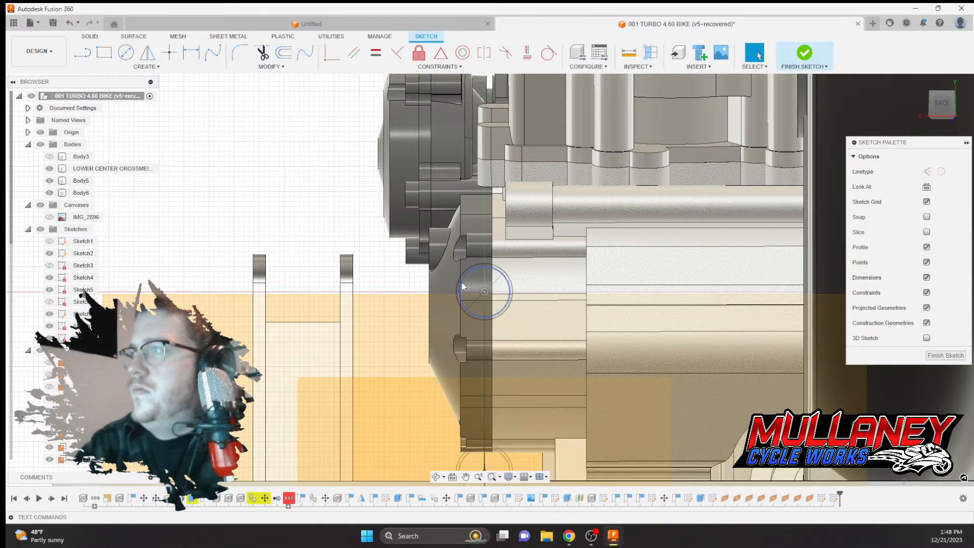
click(811, 60)
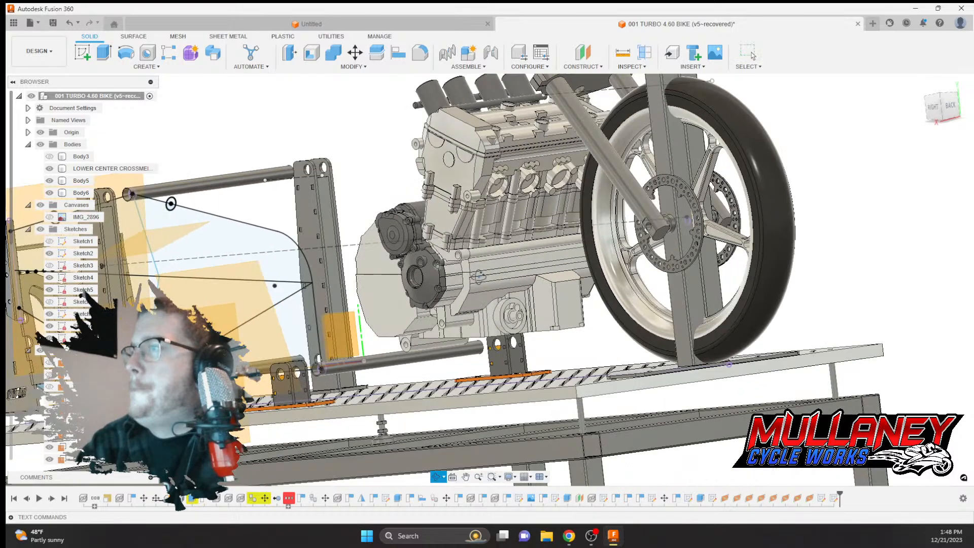
Sketch a tube circle on the plane across the middle line between the axle plate and upright, centred on that line
shift+middle_drag(479, 277, 457, 277)
middle_drag(456, 277, 758, 278)
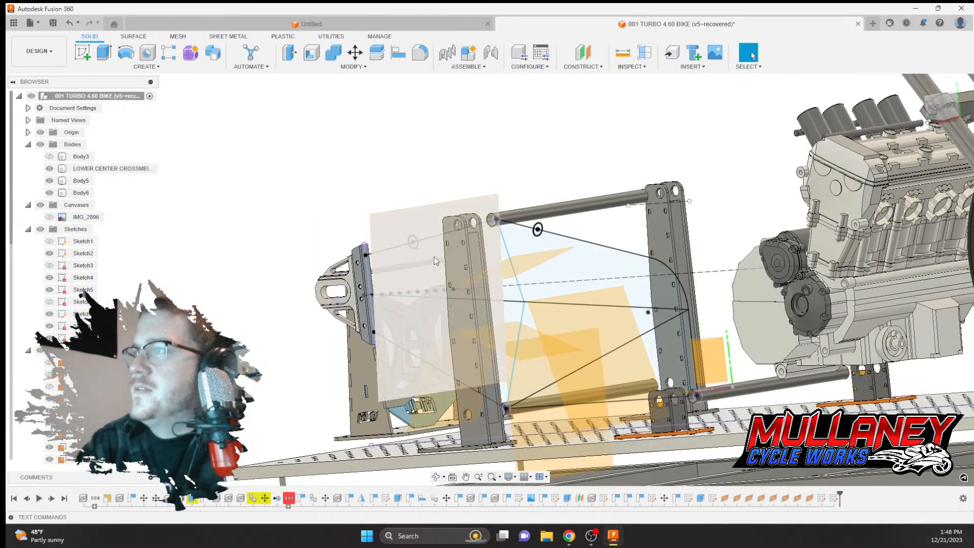
scroll(401, 271, up, 3)
click(354, 283)
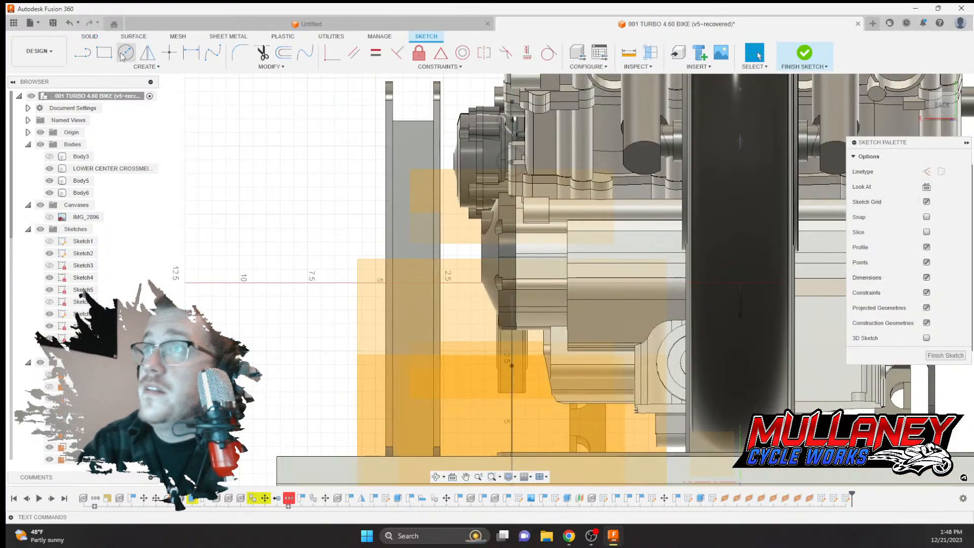
click(123, 54)
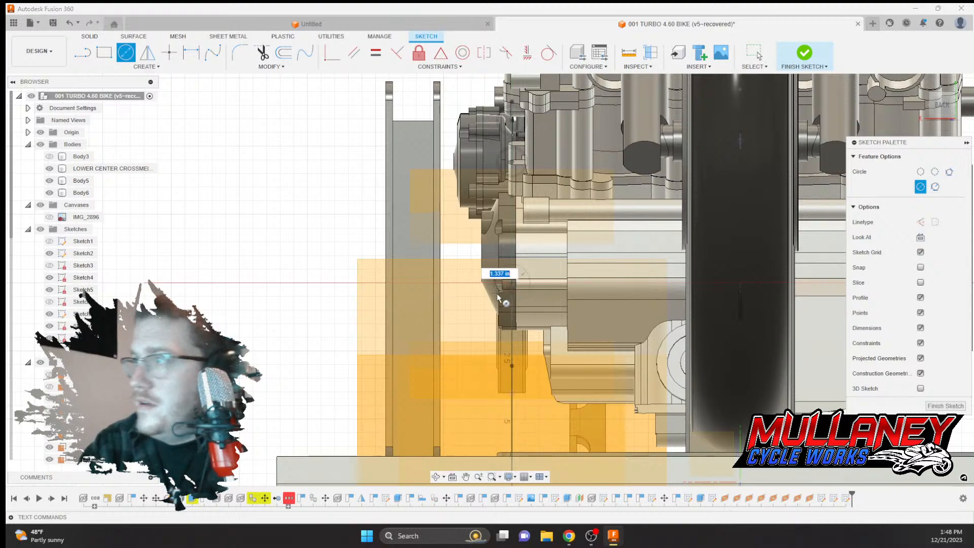
key(Return)
key(Escape)
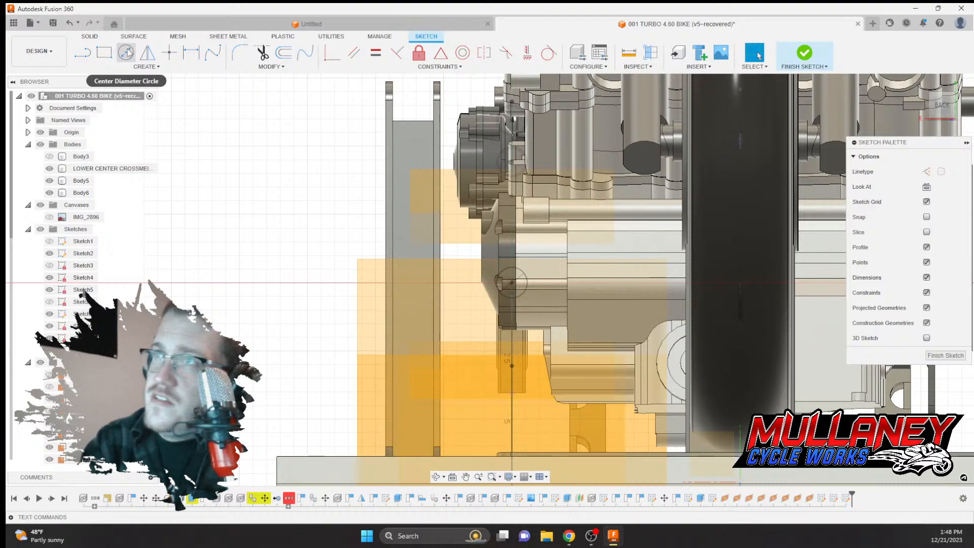
Offset the middle tube circle by -0.058 in for the tube wall and finish the sketch
key(o)
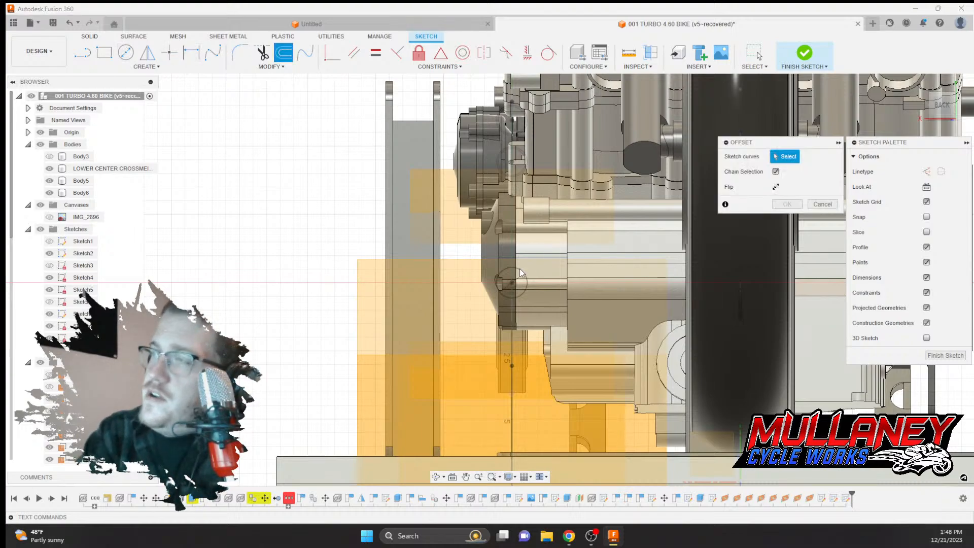
click(518, 273)
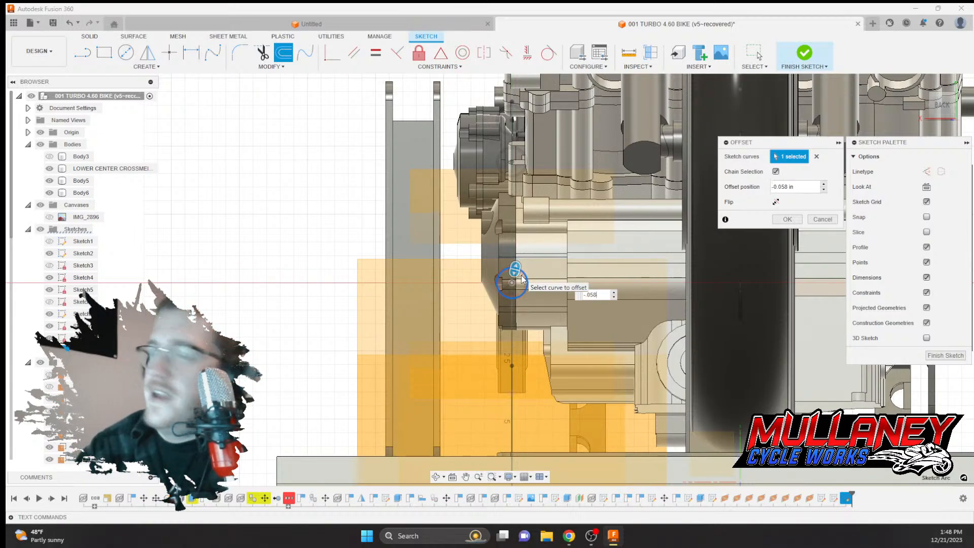
key(Return)
click(805, 53)
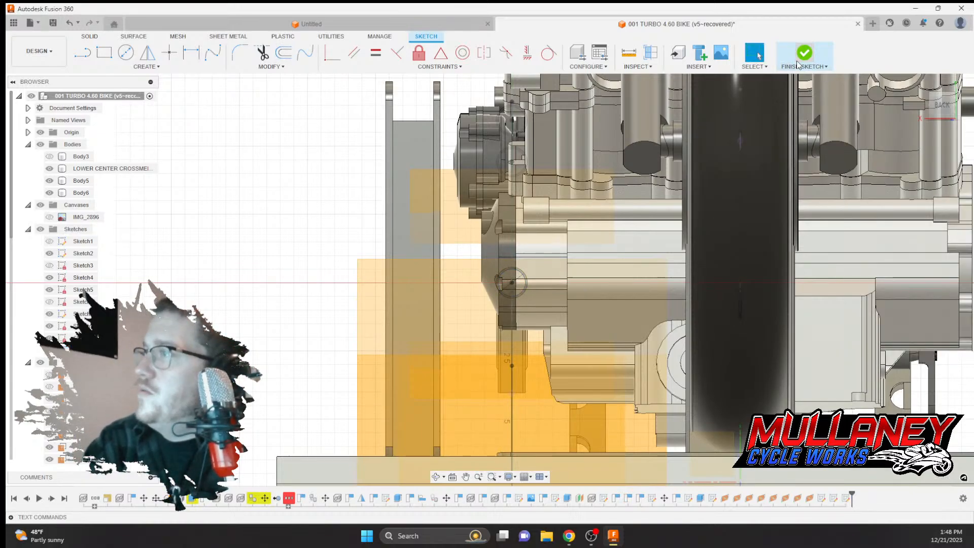
Sketch a 1 in diameter circle on the short brace plane below the upright's upper hole, centred on the brace line
mouse_move(476, 221)
shift+middle_down()
mouse_move(500, 224)
mouse_move(462, 243)
mouse_move(351, 128)
mouse_move(352, 138)
shift+middle_up()
scroll(476, 237, down, 3)
click(352, 138)
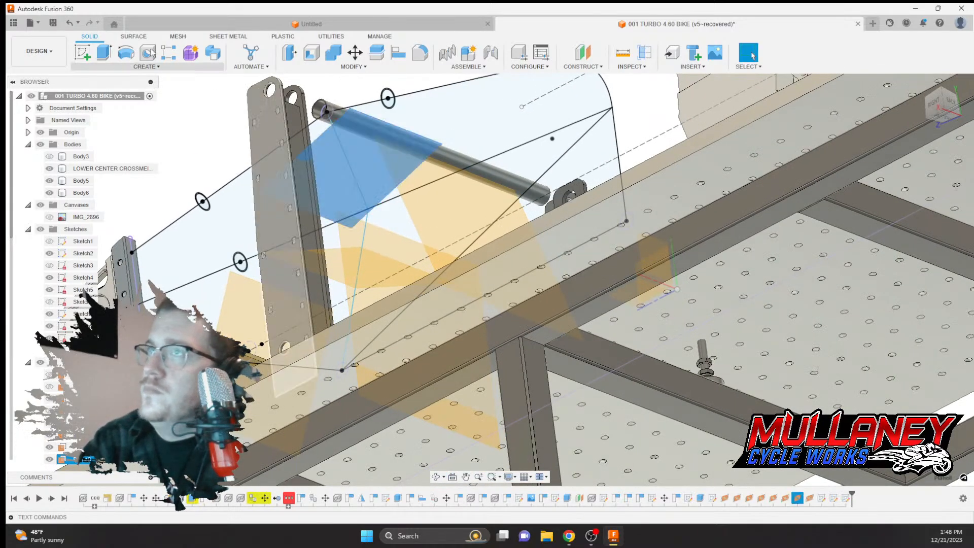
click(82, 53)
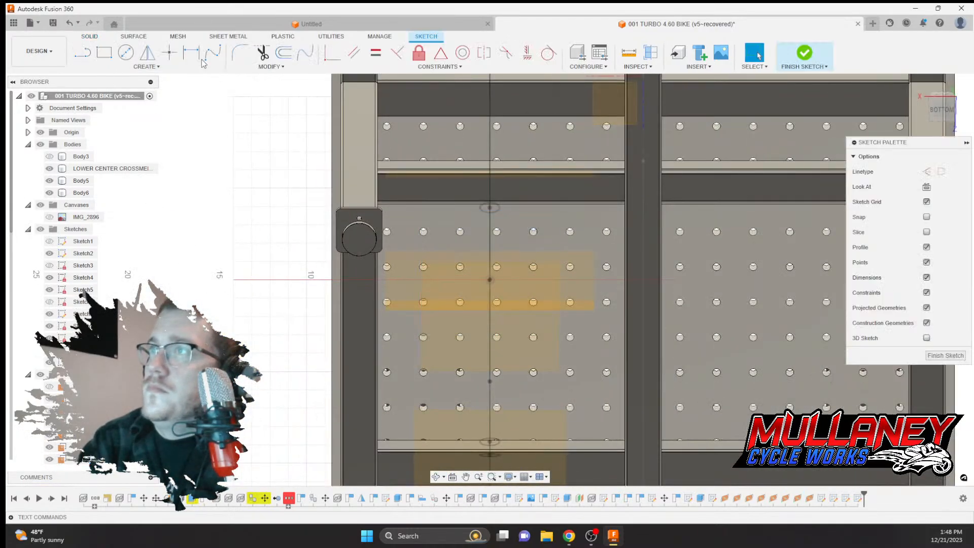
click(127, 54)
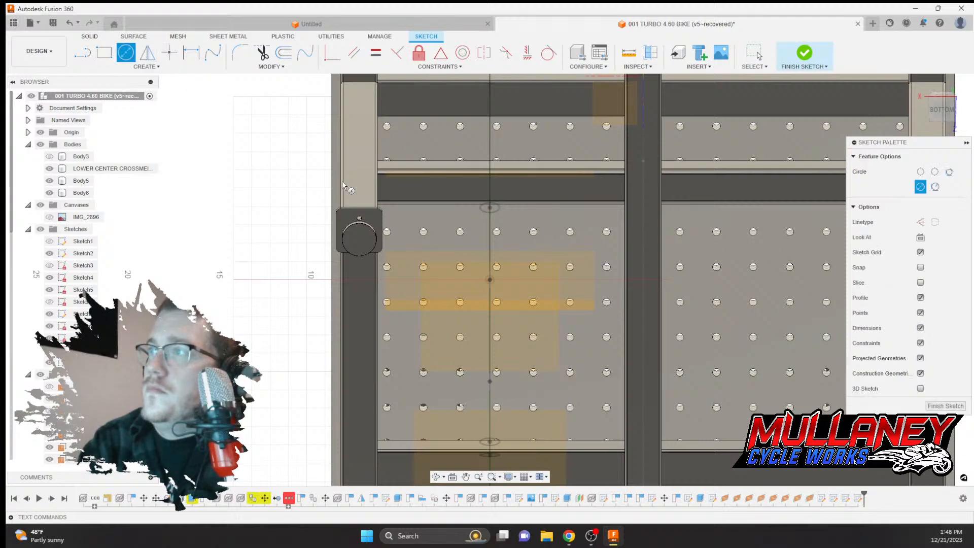
click(490, 280)
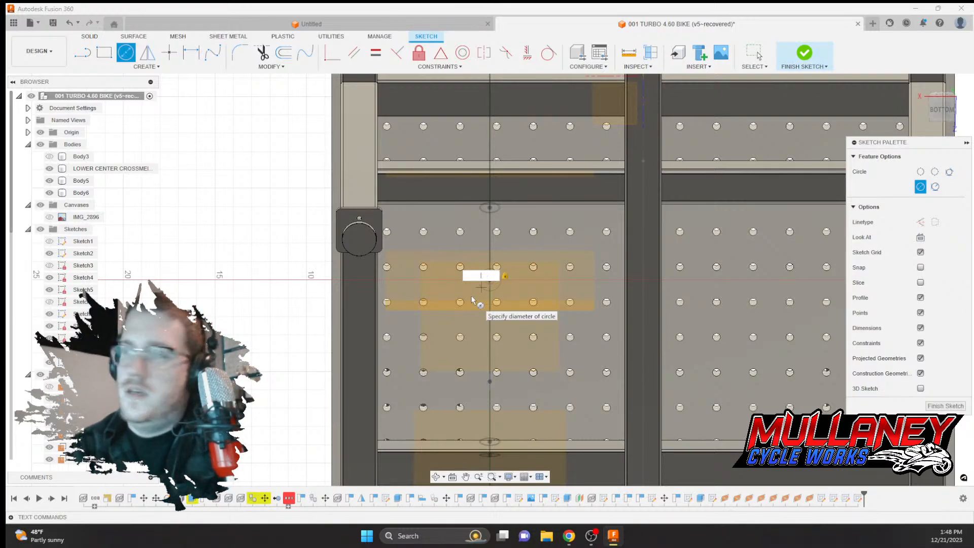
key(Return)
key(Escape)
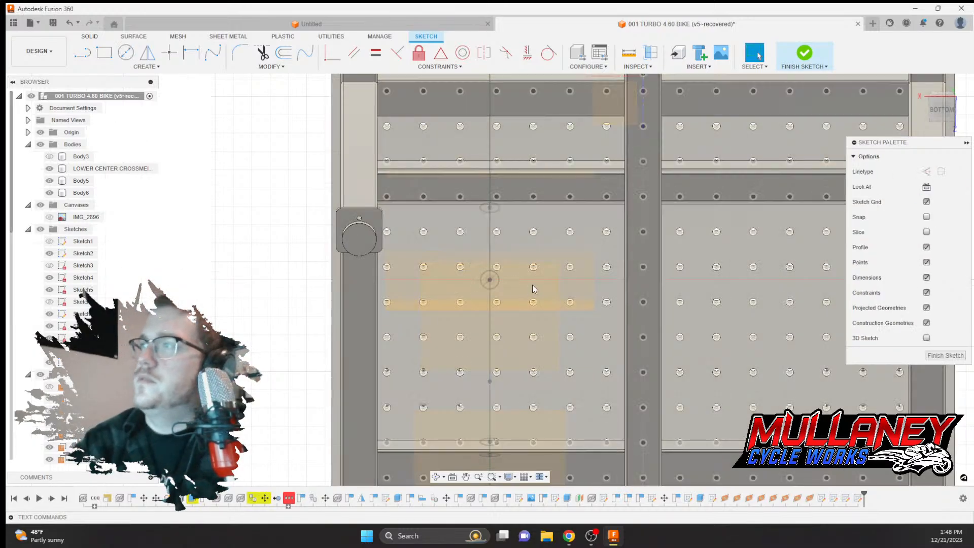
Offset the short brace circle inward for the tube wall and finish the sketch
scroll(484, 243, up, 5)
middle_drag(489, 268, 418, 122)
click(284, 52)
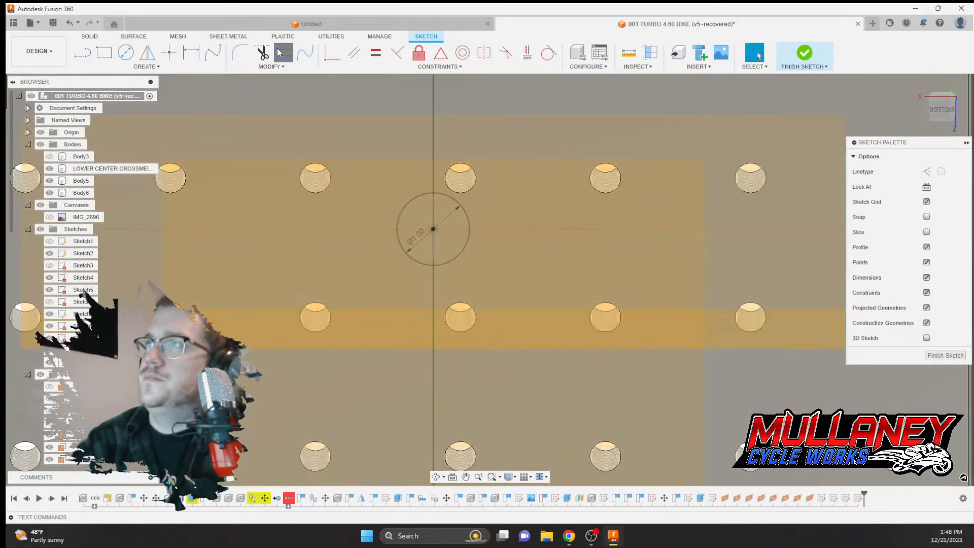
click(415, 196)
text(0.06)
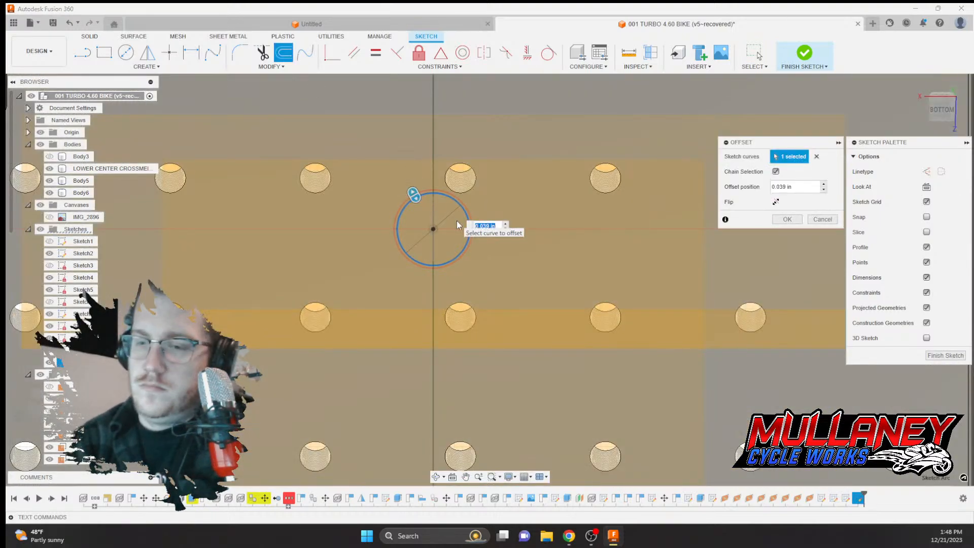
key(Return)
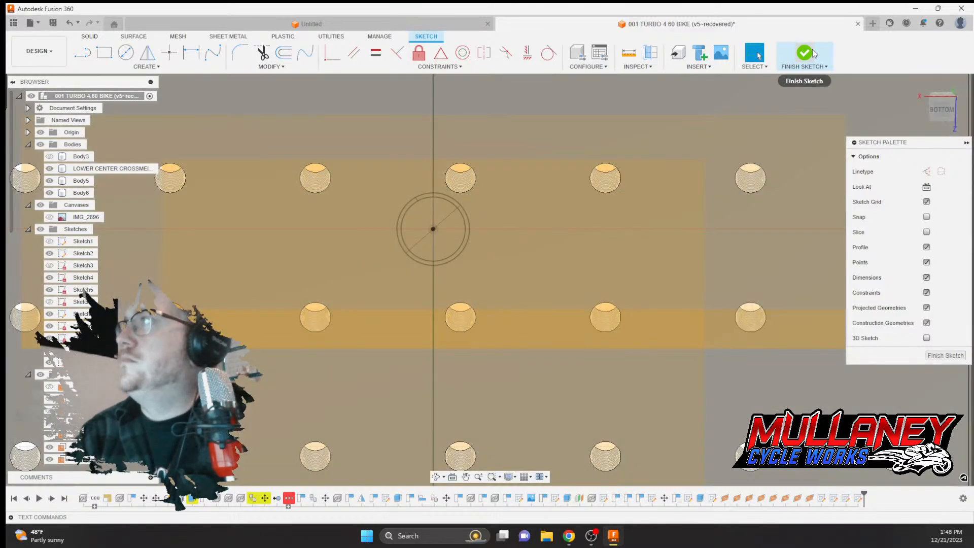
click(804, 55)
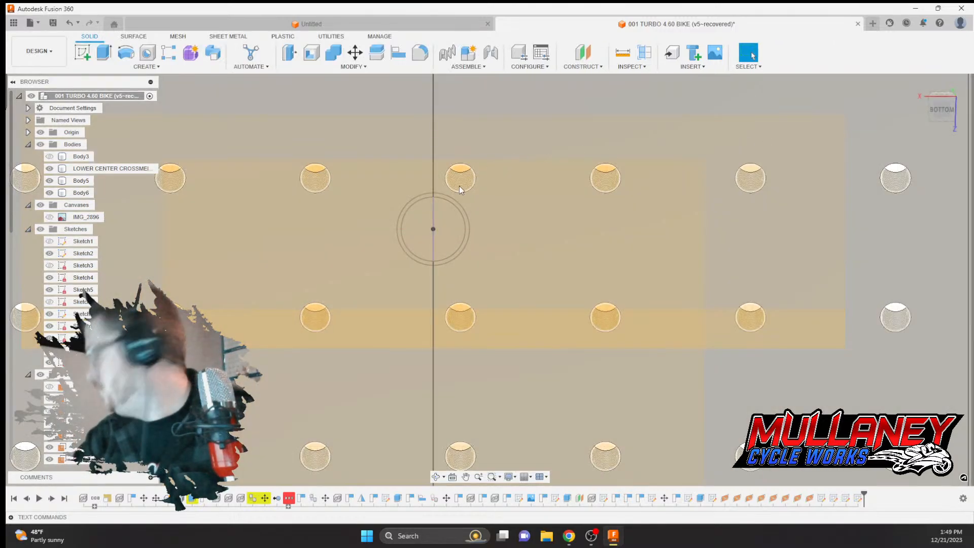
Sketch a 1 in diameter circle on the plane across the lower line between the axle plate and upright, centred on that line
scroll(432, 220, down, 5)
shift+middle_drag(445, 223, 340, 222)
scroll(452, 226, down, 5)
scroll(428, 204, down, 5)
scroll(334, 198, up, 5)
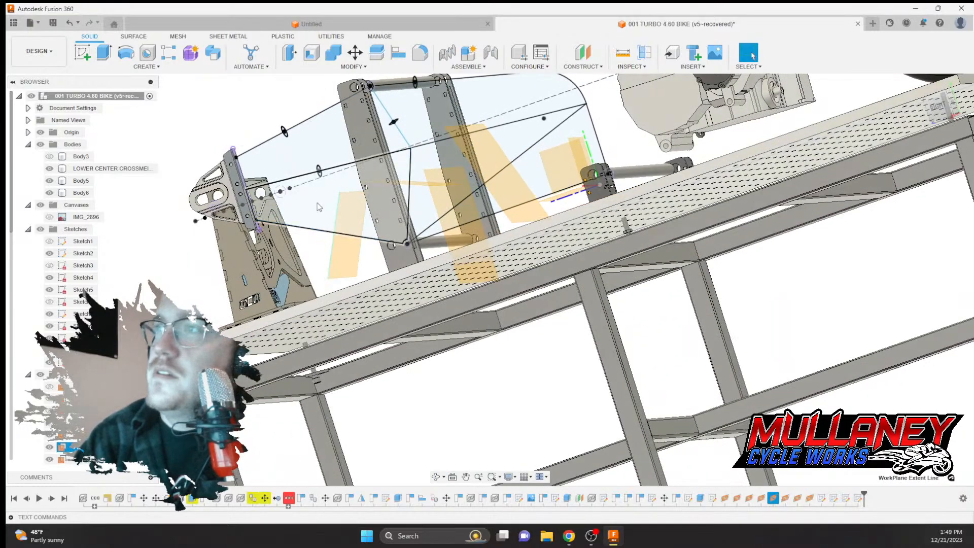
click(346, 255)
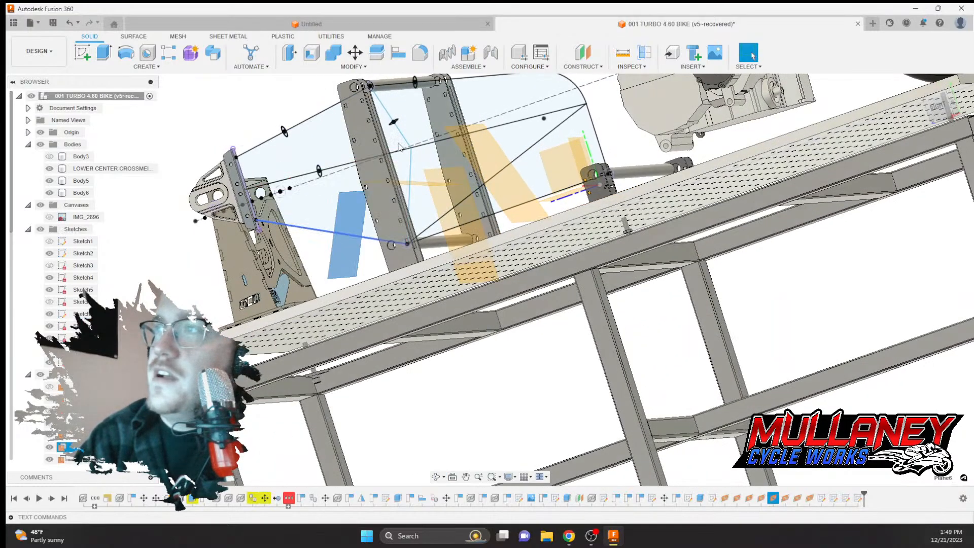
click(349, 69)
click(262, 108)
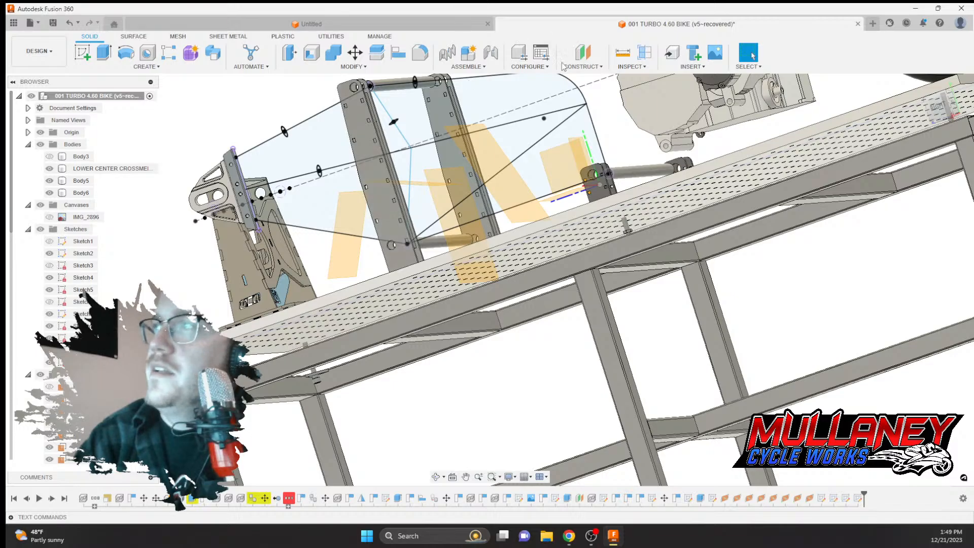
click(347, 263)
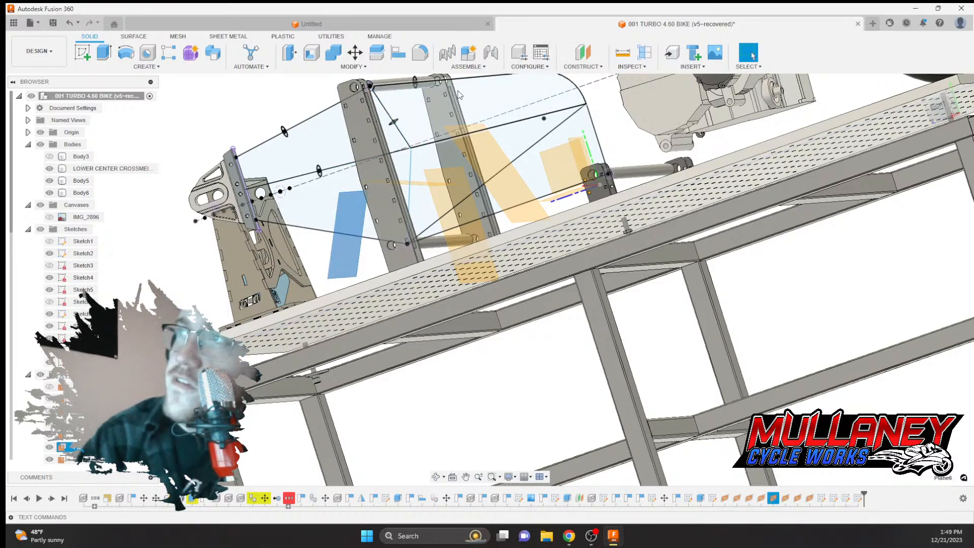
click(82, 52)
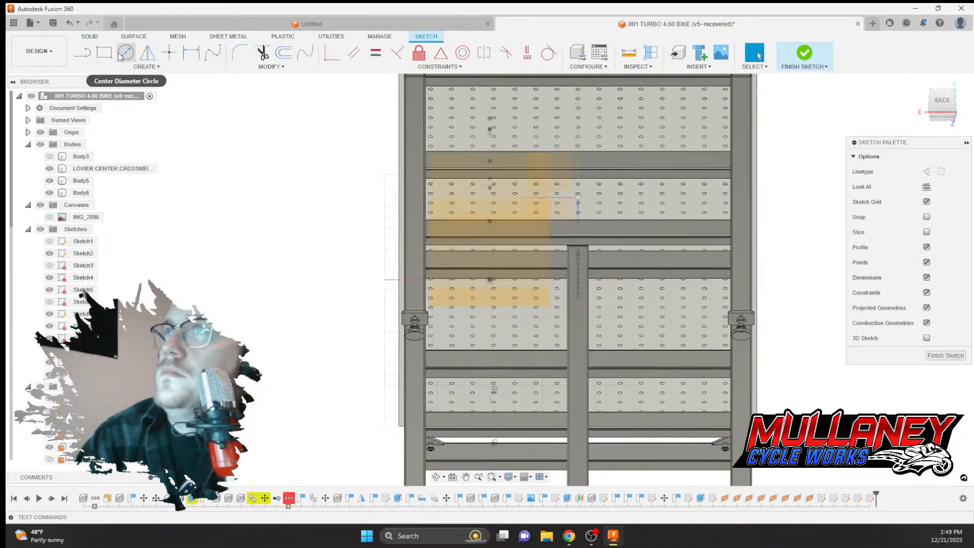
click(125, 52)
scroll(477, 283, up, 4)
click(501, 275)
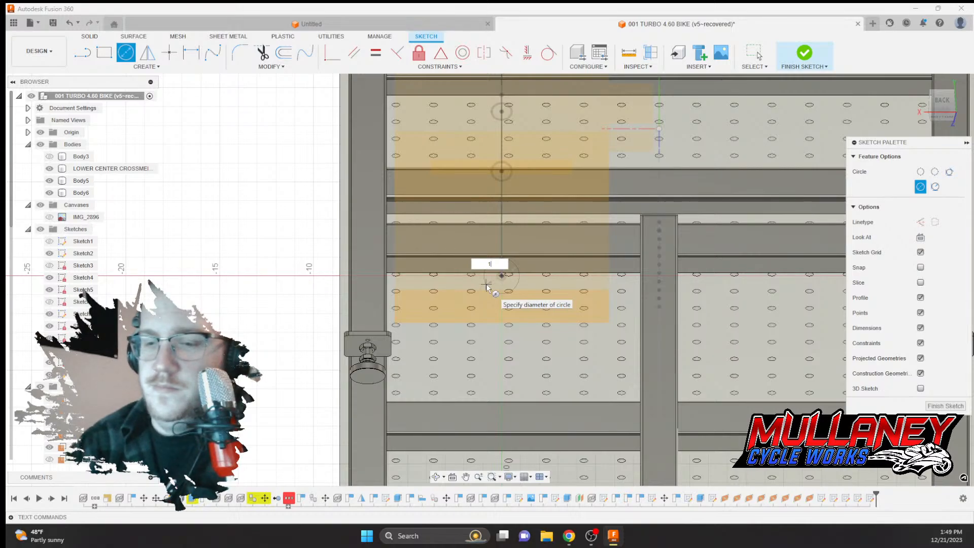
key(Return)
key(Escape)
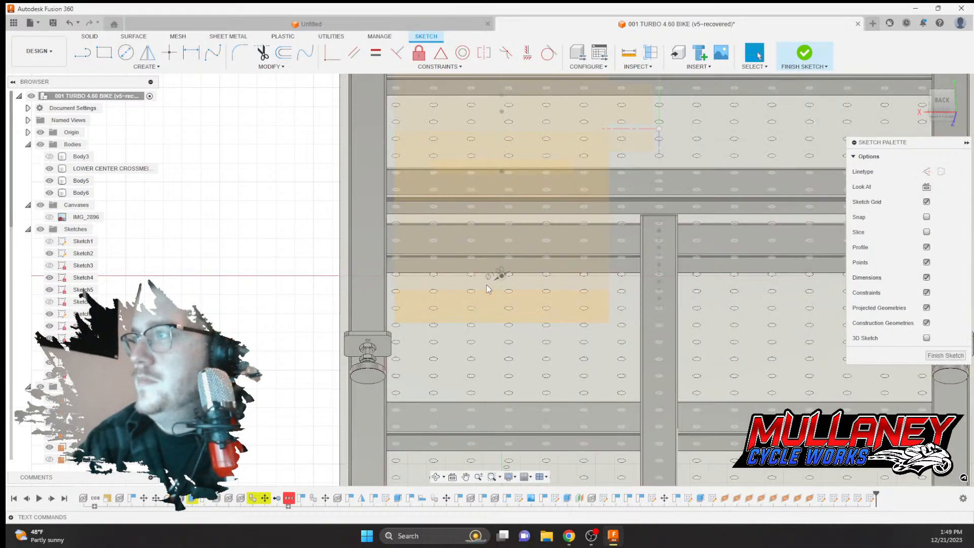
Offset the circle on the lower line between axle plate and upright for the tube wall and finish the sketch
scroll(523, 271, up, 5)
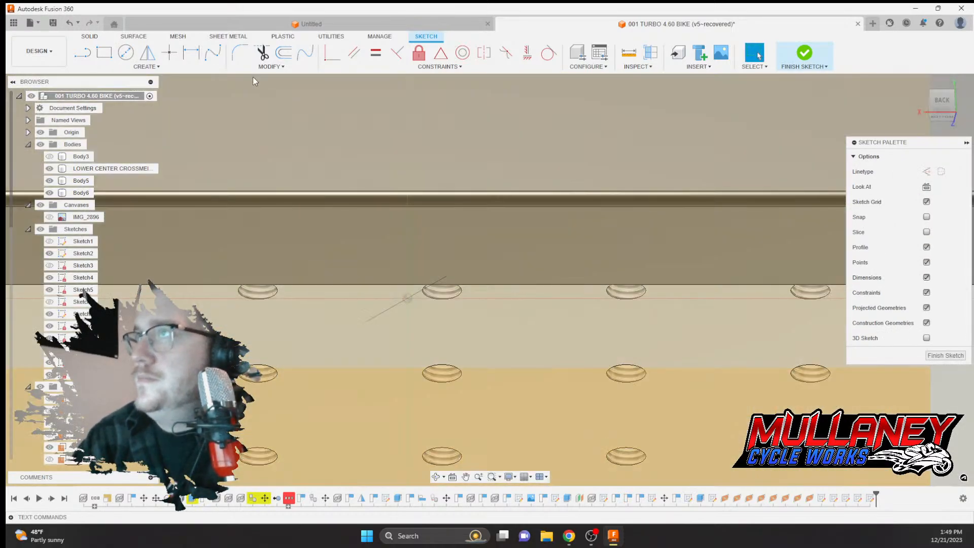
click(283, 52)
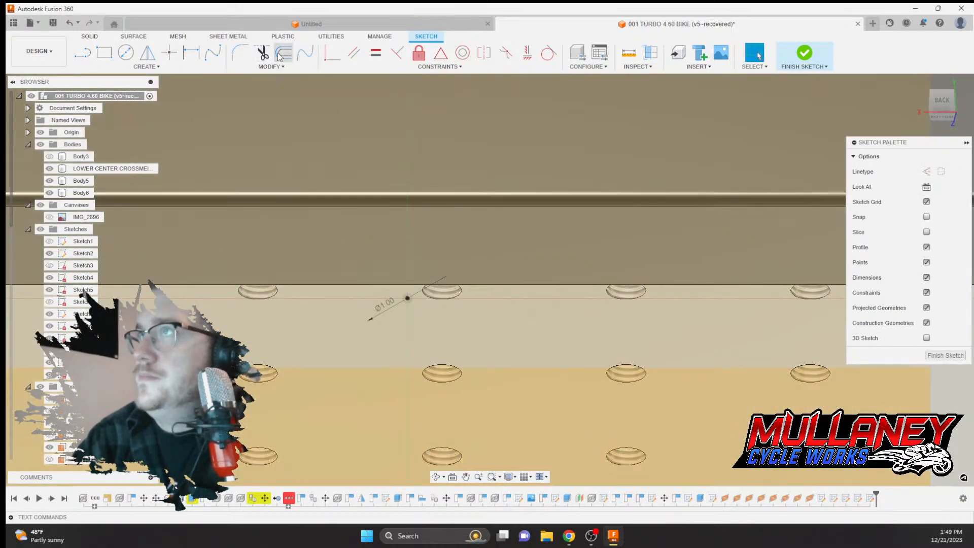
click(363, 281)
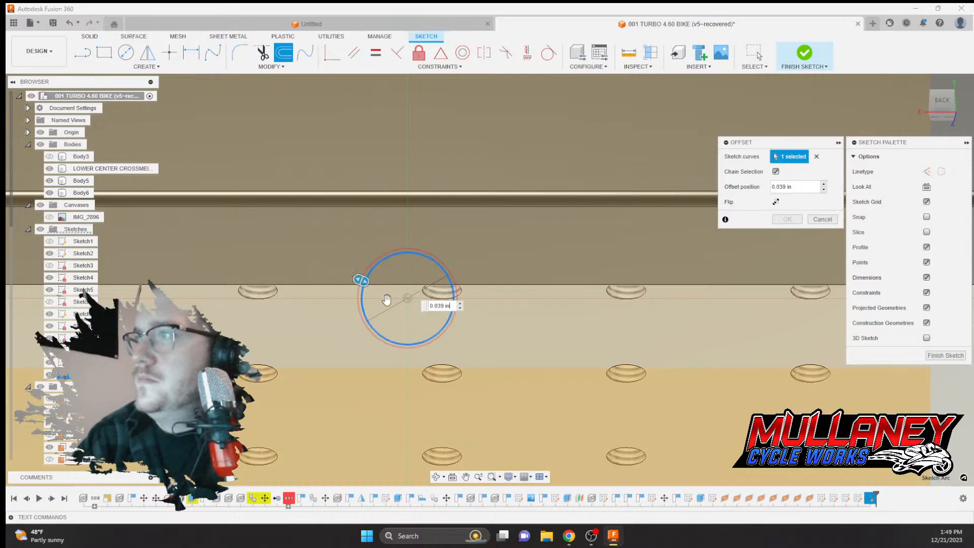
key(Return)
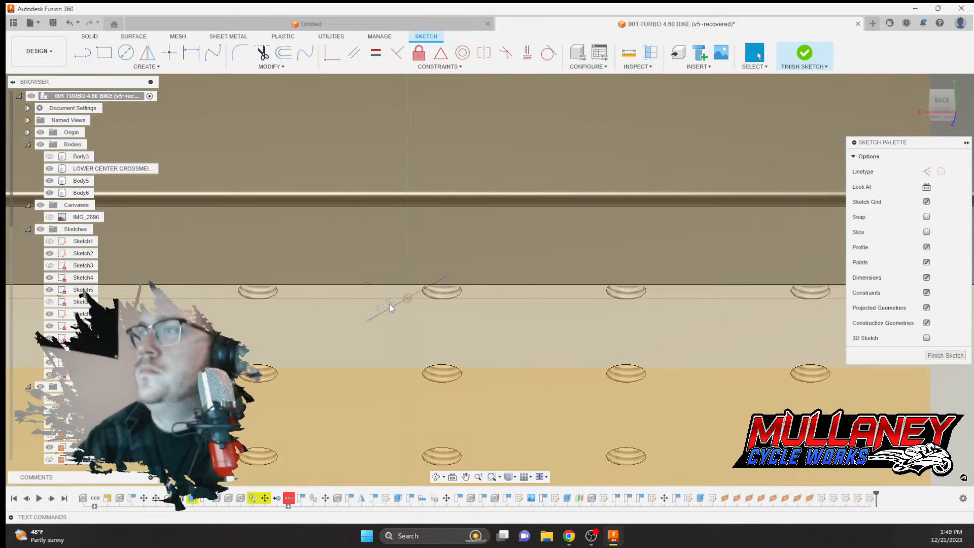
scroll(397, 285, down, 8)
shift+middle_drag(396, 279, 290, 215)
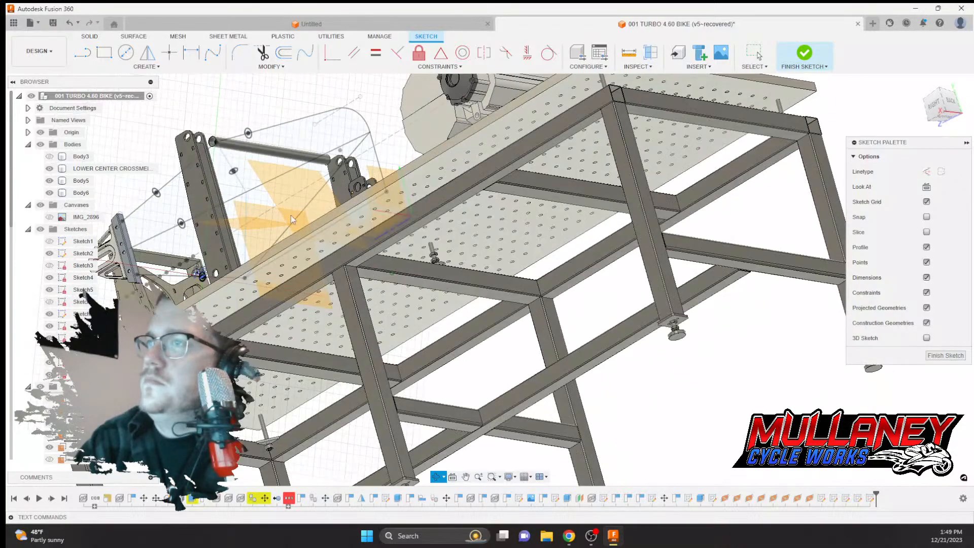
scroll(314, 252, up, 6)
shift+middle_drag(314, 252, 332, 264)
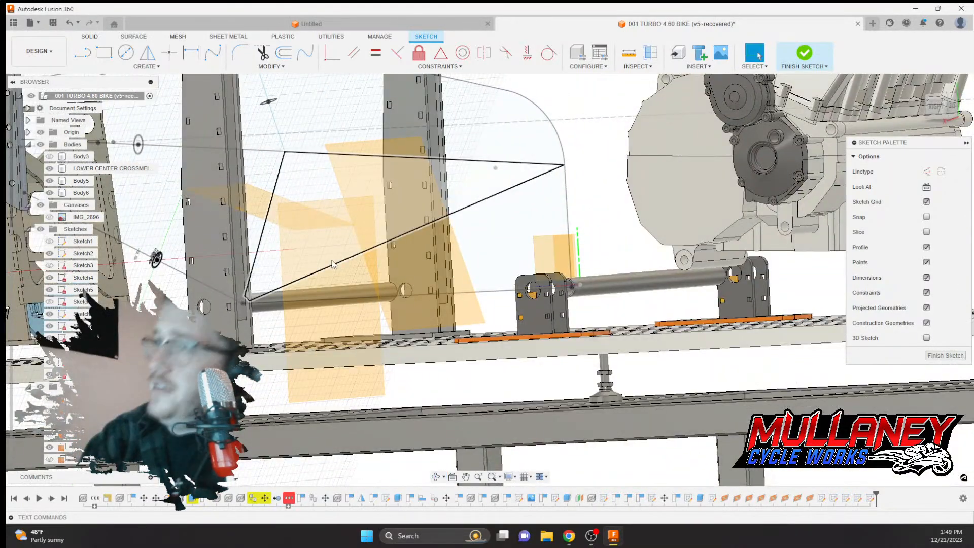
click(334, 259)
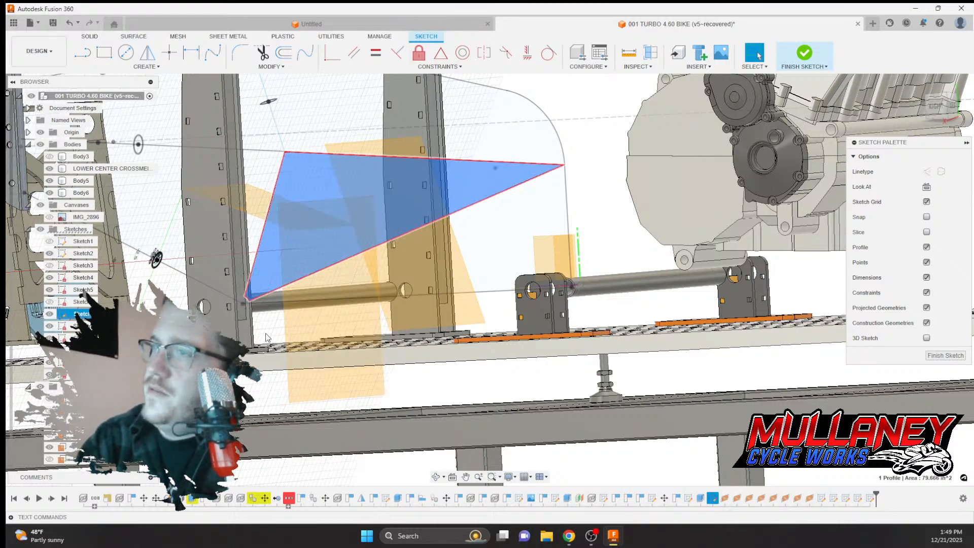
key(Escape)
click(821, 61)
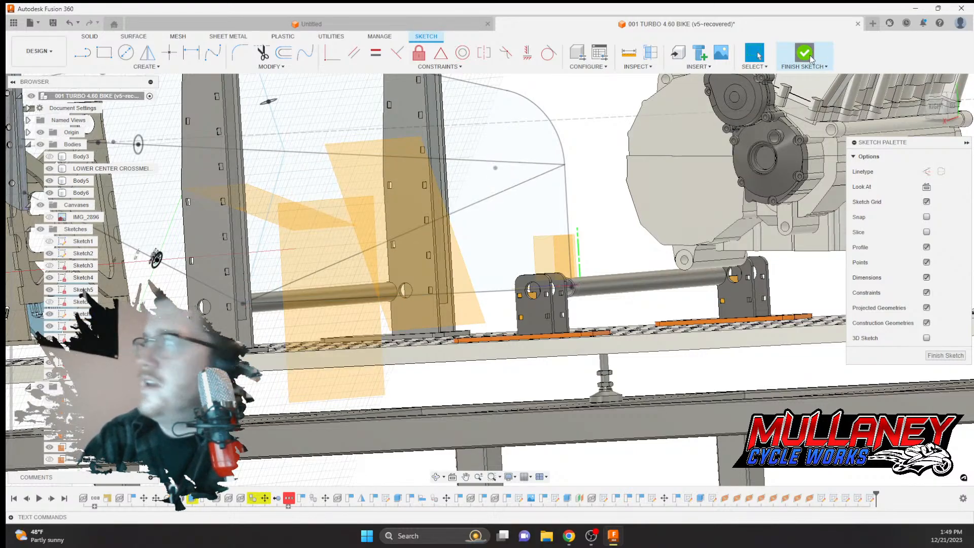
Sketch a 1.125 in diameter circle on the plane across the bottom line between the two lower cross tubes, centred on that line
click(290, 323)
click(81, 55)
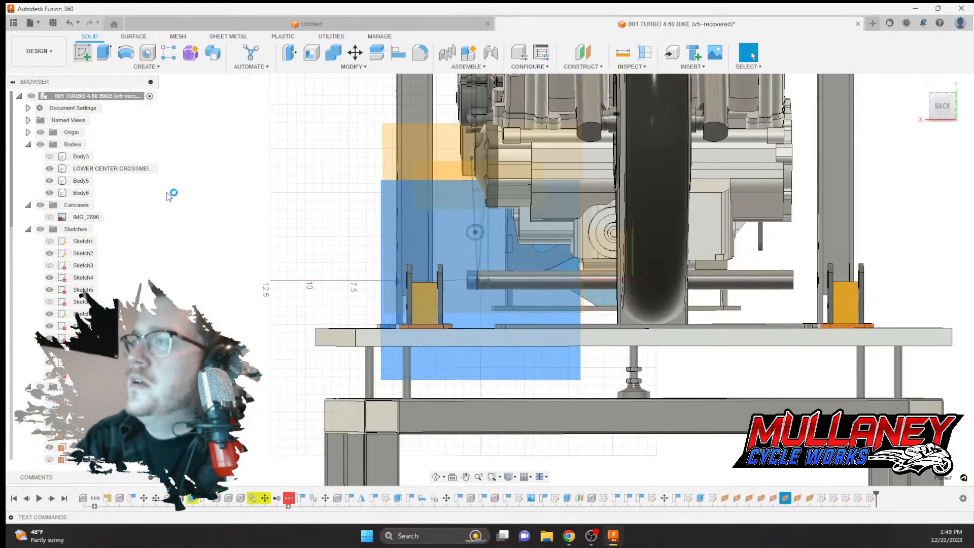
click(126, 52)
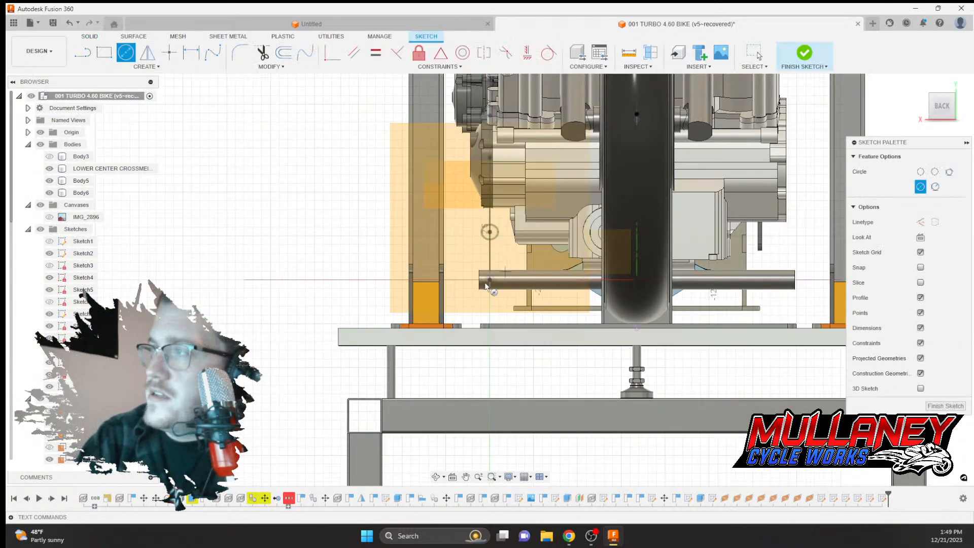
scroll(490, 283, up, 3)
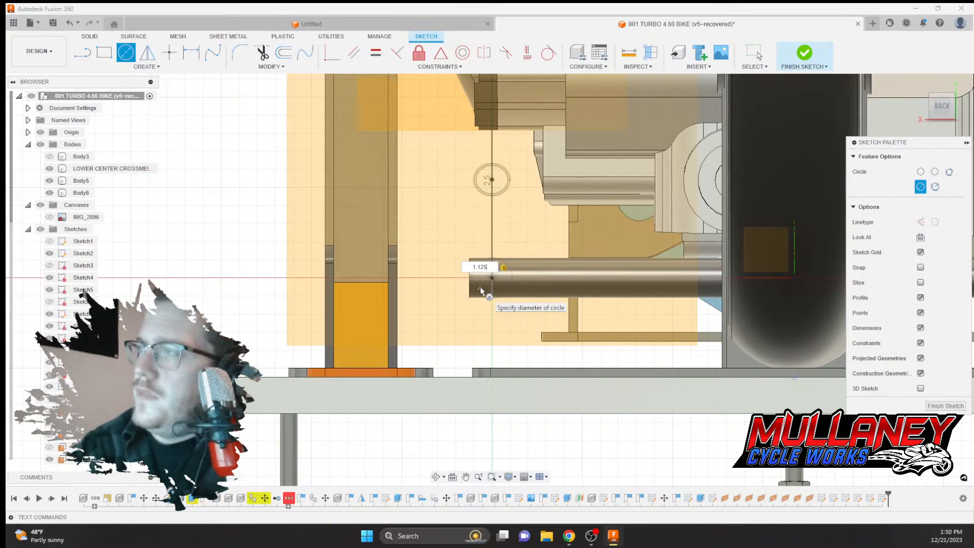
click(481, 291)
key(Escape)
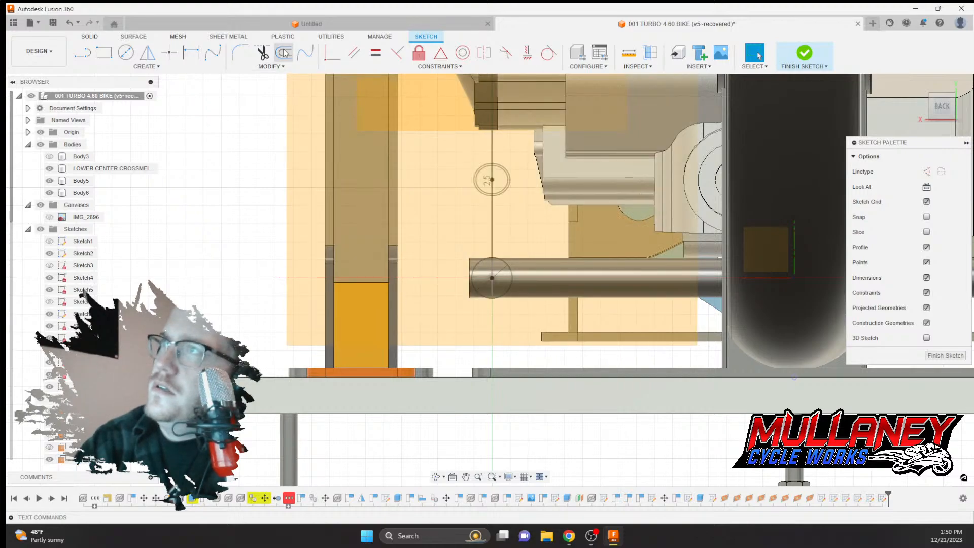
Offset the 1.125 in bottom tube circle by -0.058 in for the tube wall and finish the sketch
key(o)
scroll(523, 297, up, 3)
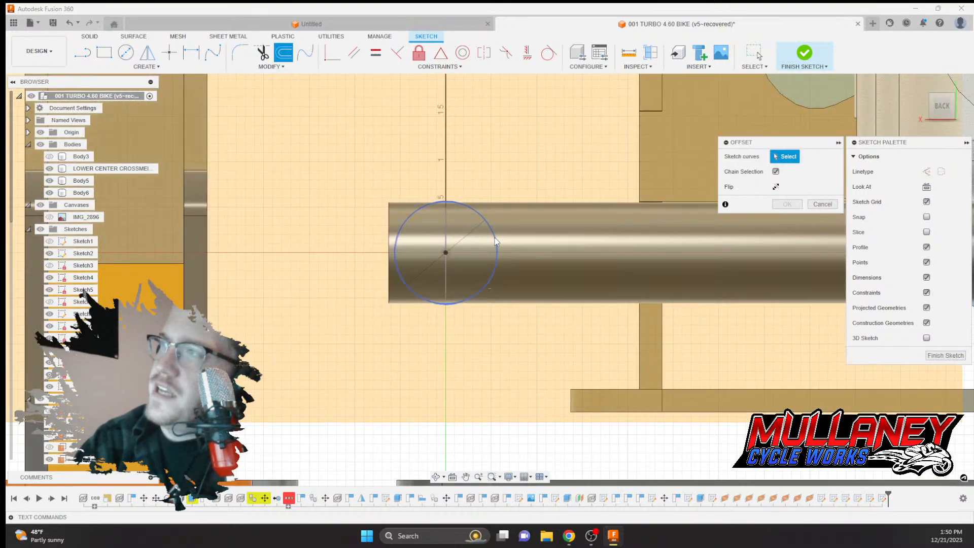
click(495, 238)
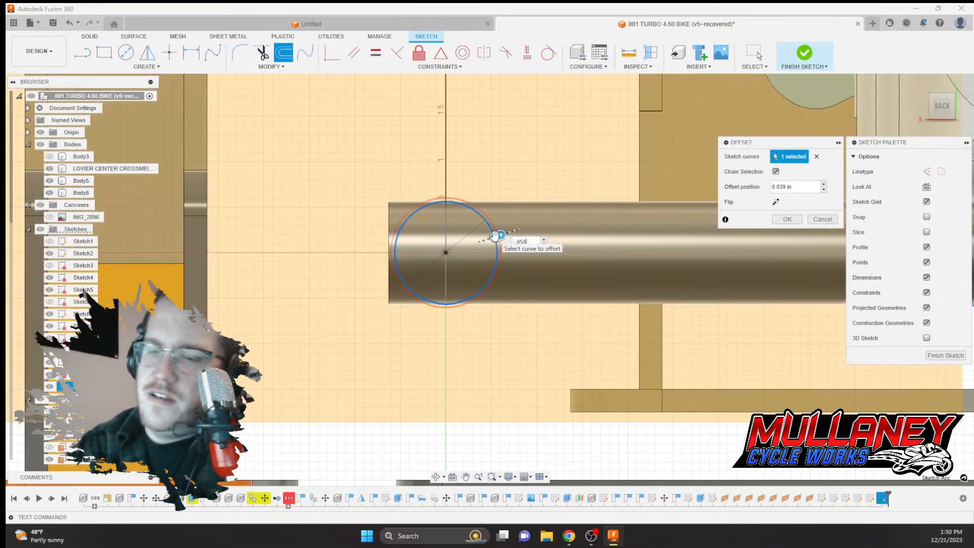
text(-.058)
key(Return)
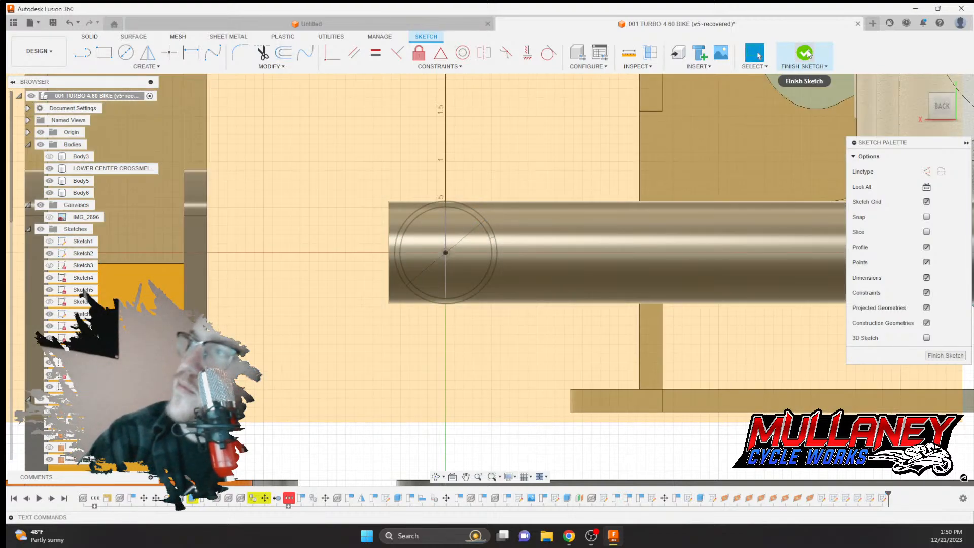
scroll(471, 162, down, 5)
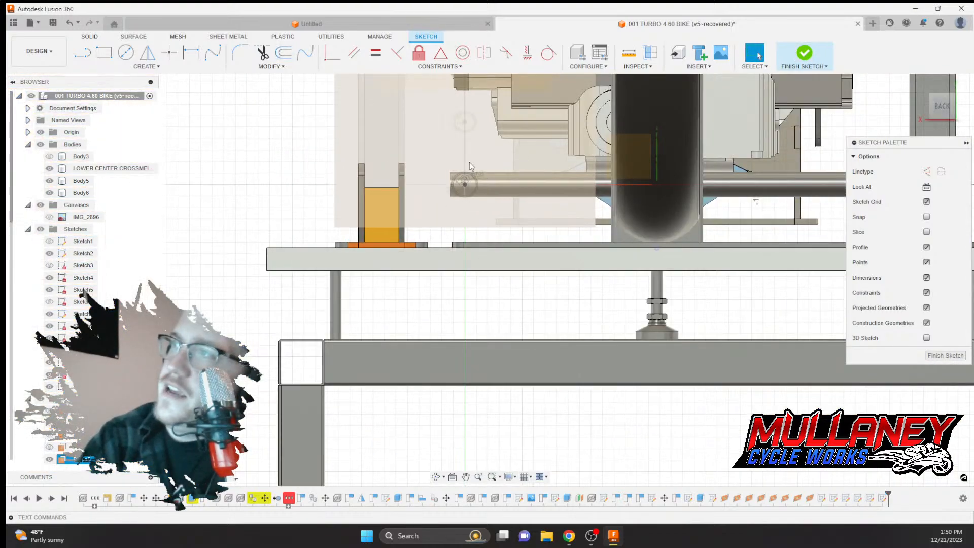
click(804, 53)
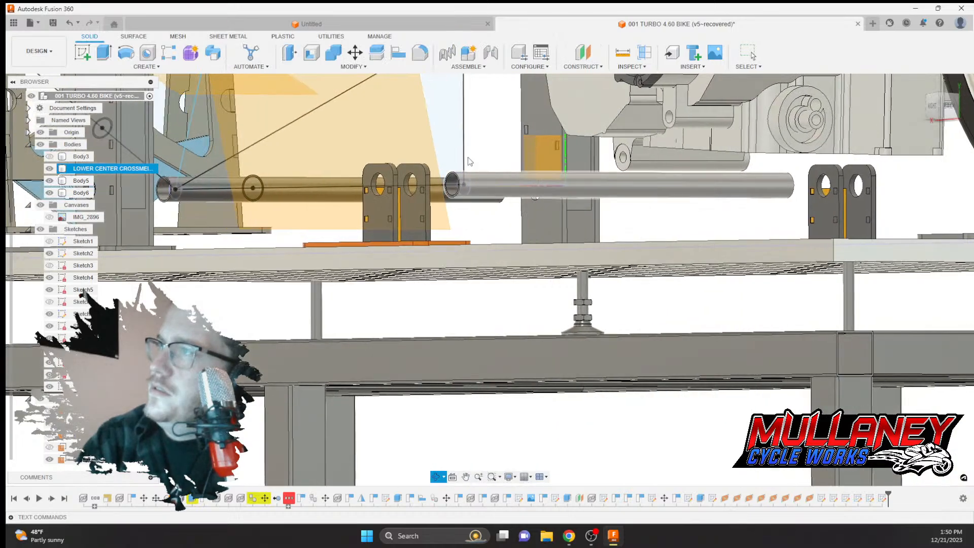
Sketch a 1 in diameter circle on the plane across the near-vertical line rising from the upright's lower cross tube, centred on that line
scroll(470, 159, down, 4)
mouse_move(392, 94)
middle_down()
mouse_move(387, 191)
mouse_move(372, 193)
middle_up()
scroll(352, 188, up, 5)
click(370, 190)
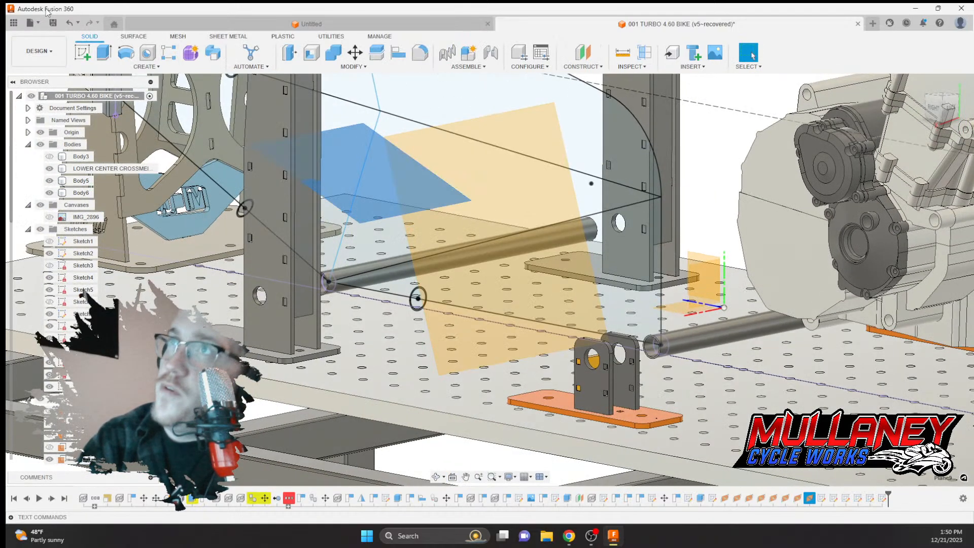
click(82, 55)
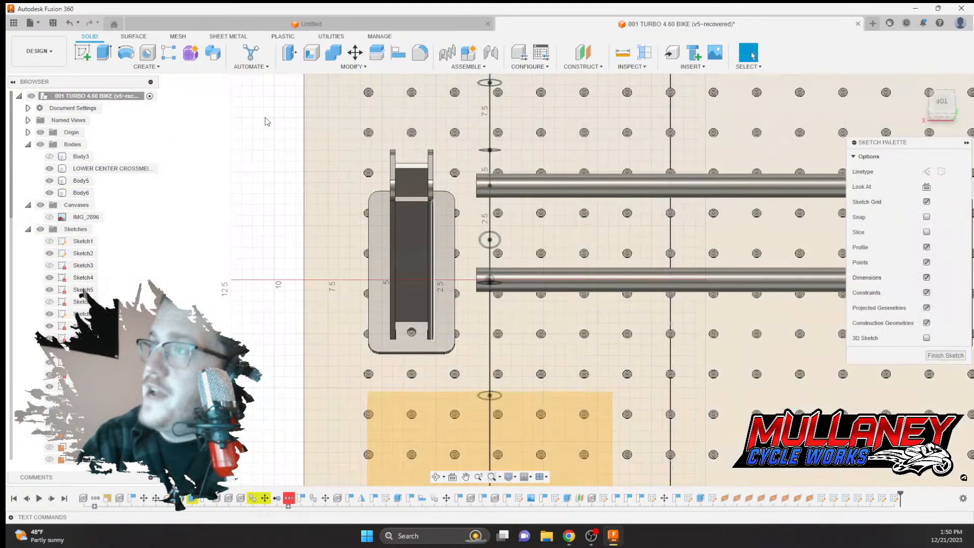
click(126, 52)
scroll(478, 275, up, 4)
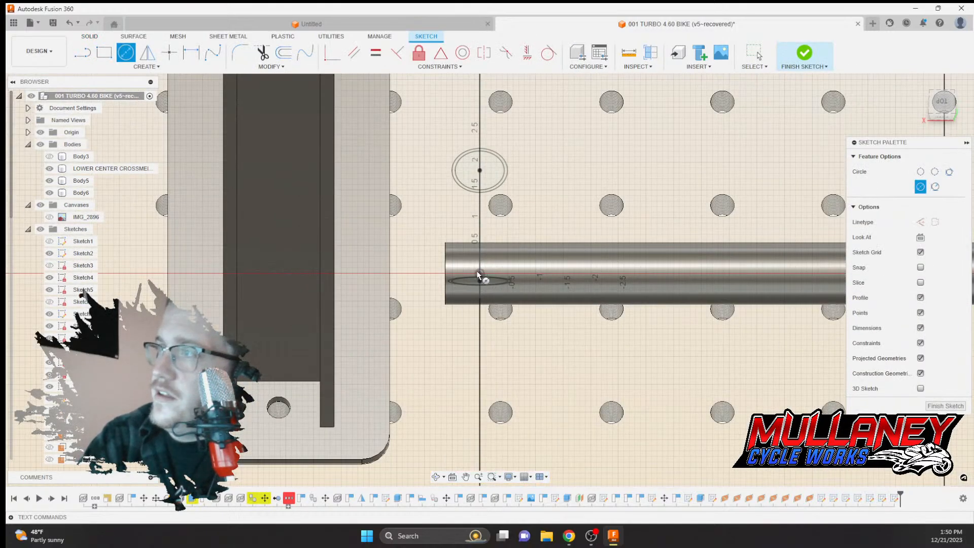
scroll(480, 276, up, 2)
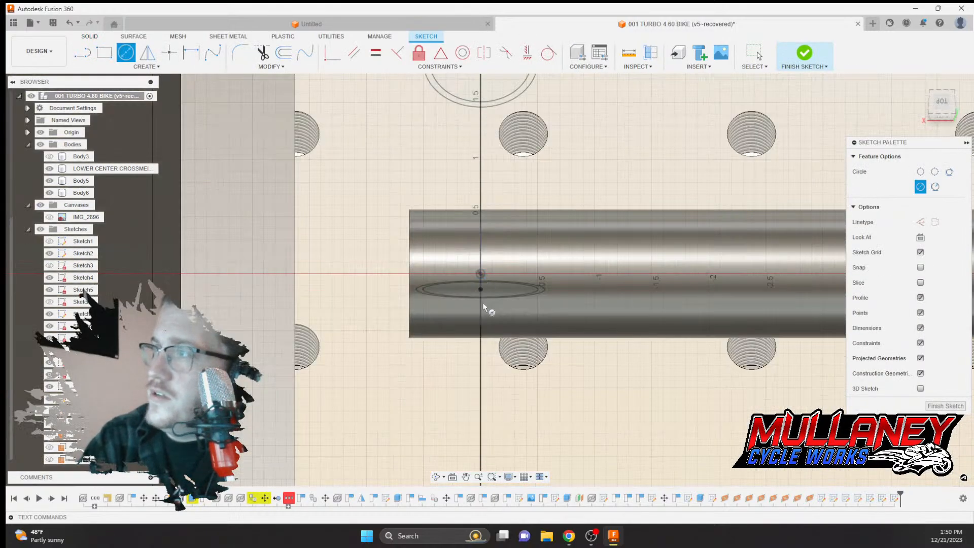
click(481, 274)
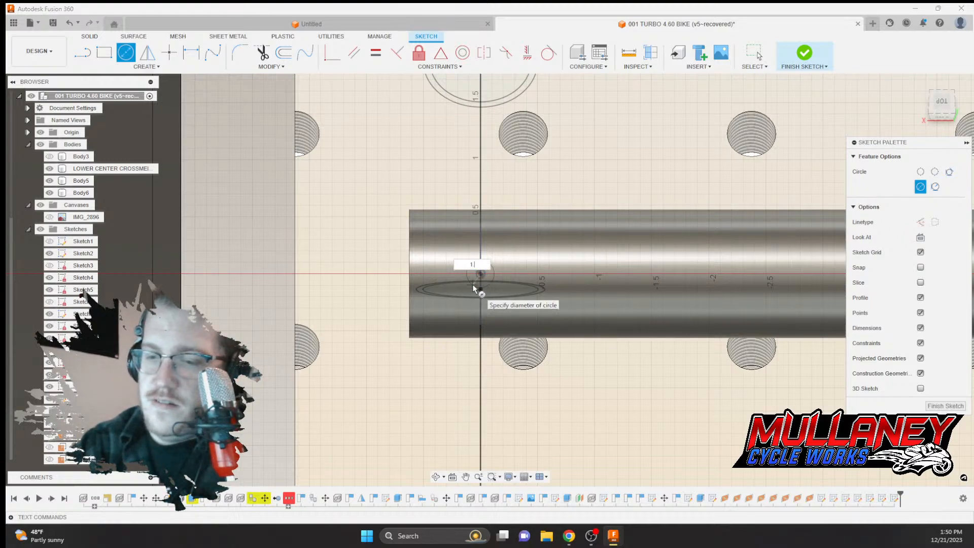
key(Return)
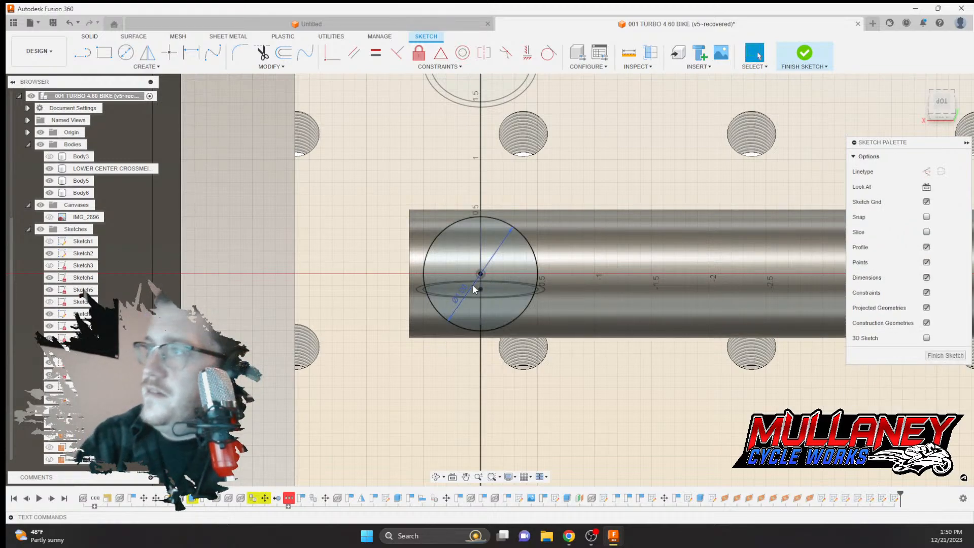
key(Escape)
Offset the 1 in circle on the near-vertical line by -0.058 in for the tube wall and finish the sketch
click(279, 54)
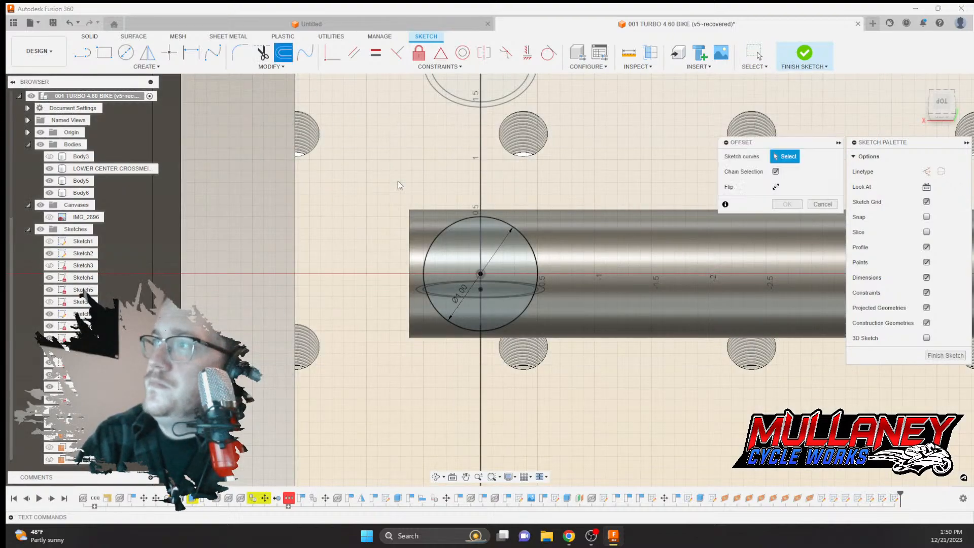
click(437, 236)
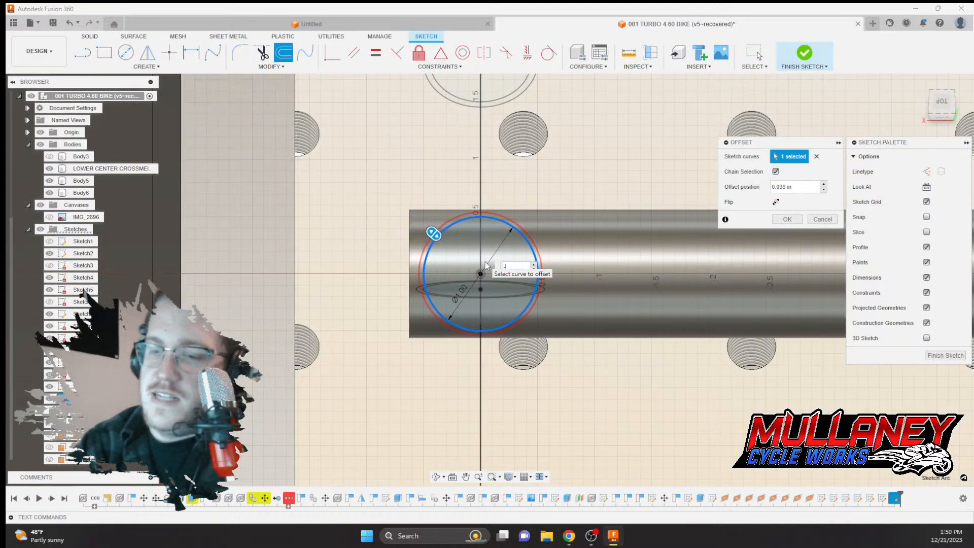
text(-.058)
key(Return)
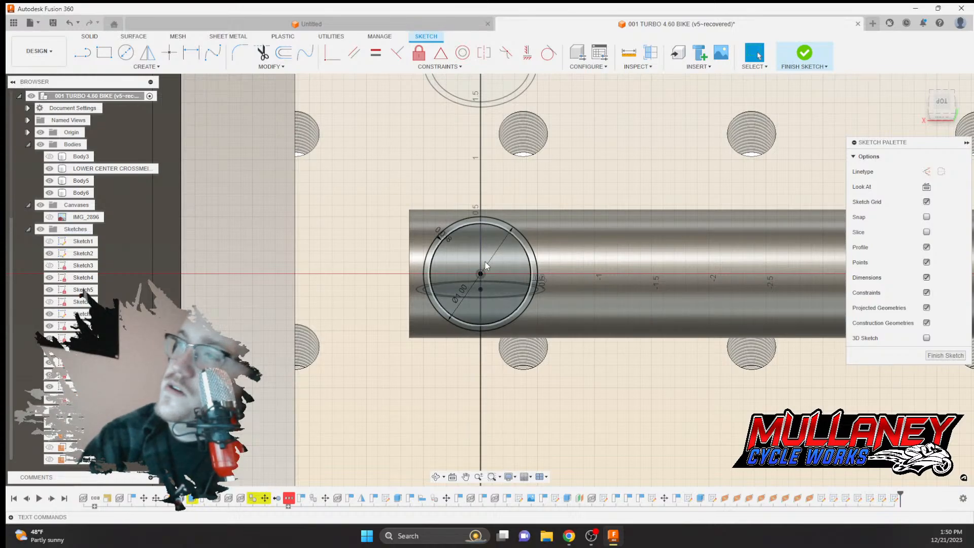
scroll(493, 266, down, 6)
scroll(492, 266, down, 4)
scroll(492, 264, up, 1)
mouse_move(492, 263)
middle_down()
mouse_move(457, 296)
mouse_move(476, 253)
mouse_move(581, 293)
middle_up()
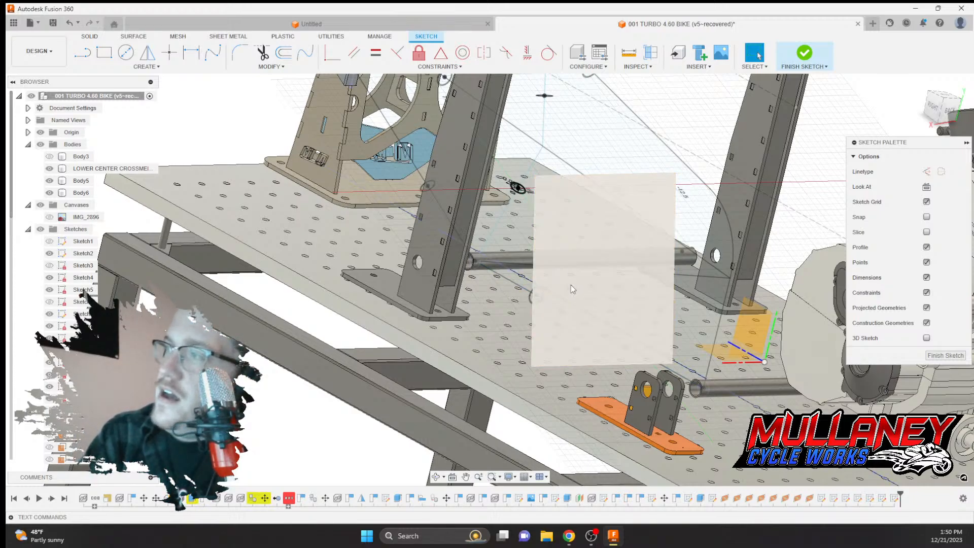
click(565, 284)
middle_drag(565, 284, 472, 271)
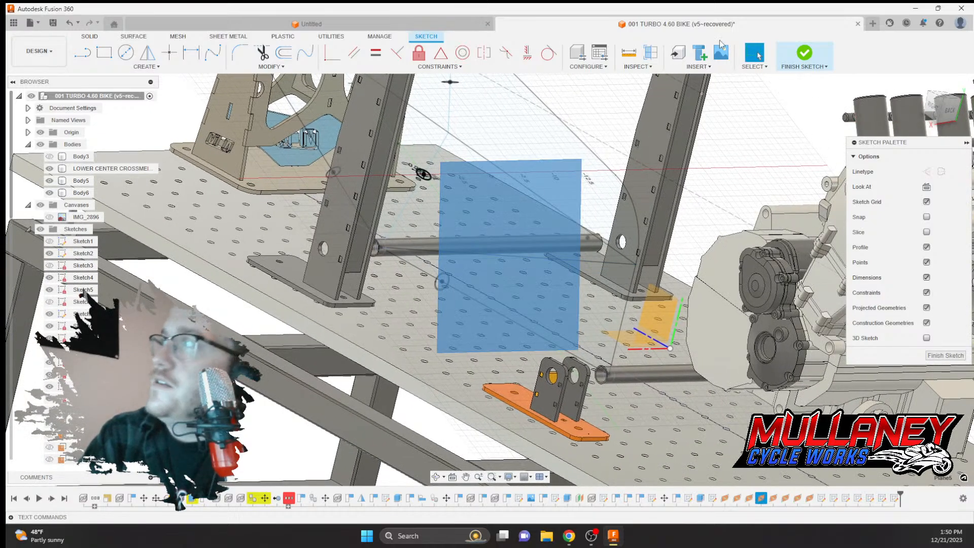
click(801, 54)
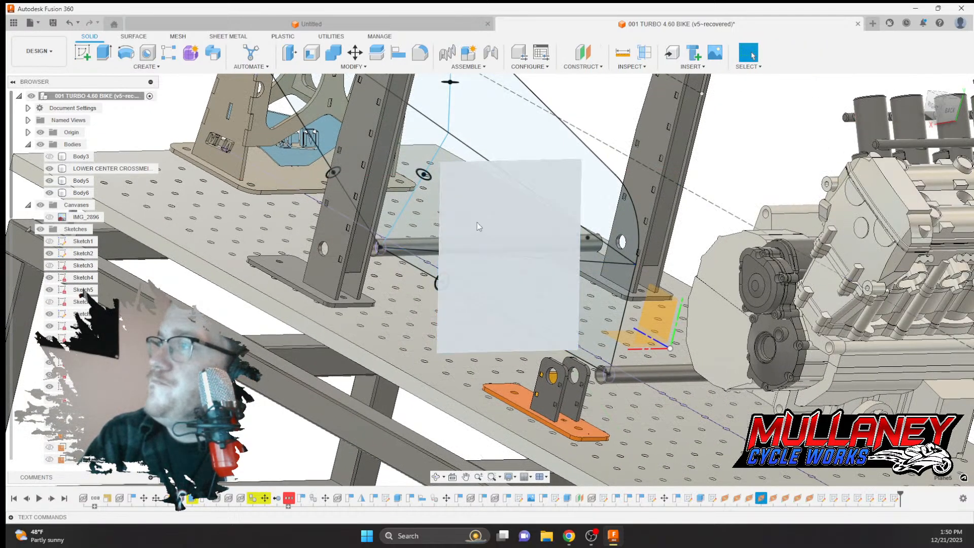
Sketch a 1 in diameter circle on the plane across the diagonal rising from the upright's lower cross tube to the bend, centred on that line
click(477, 226)
click(82, 53)
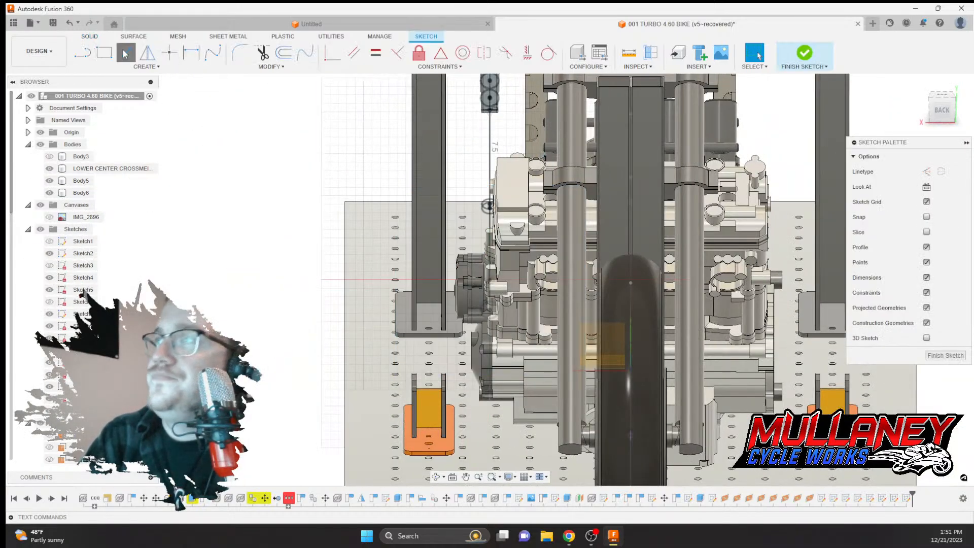
click(126, 53)
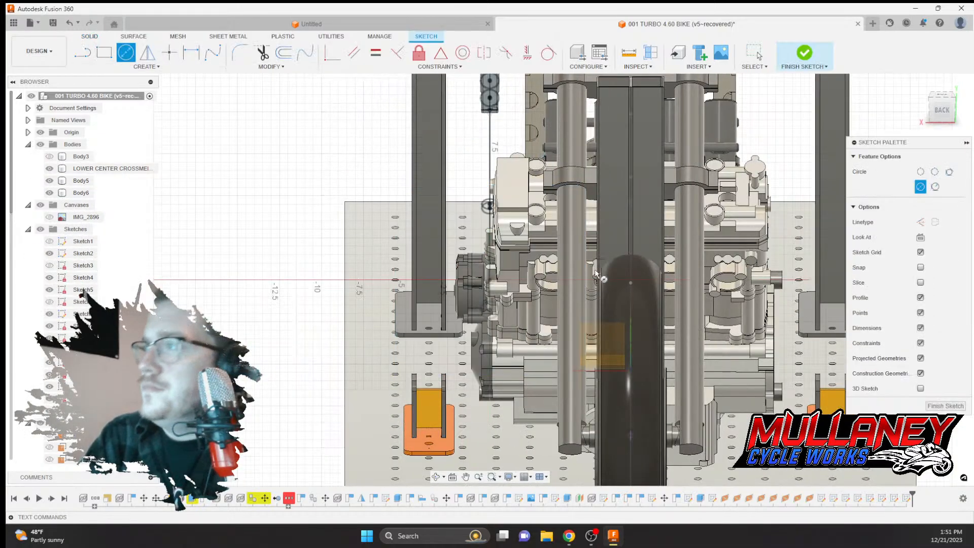
click(489, 282)
text(1.0)
key(Return)
key(Escape)
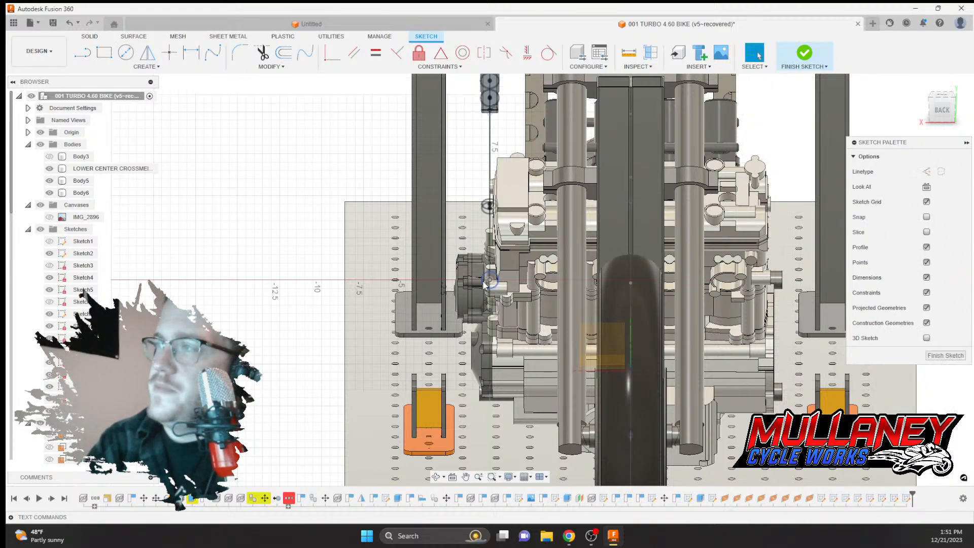
Offset the 1 in circle on the lower diagonal line for the tube wall and finish the sketch
scroll(500, 283, up, 5)
key(o)
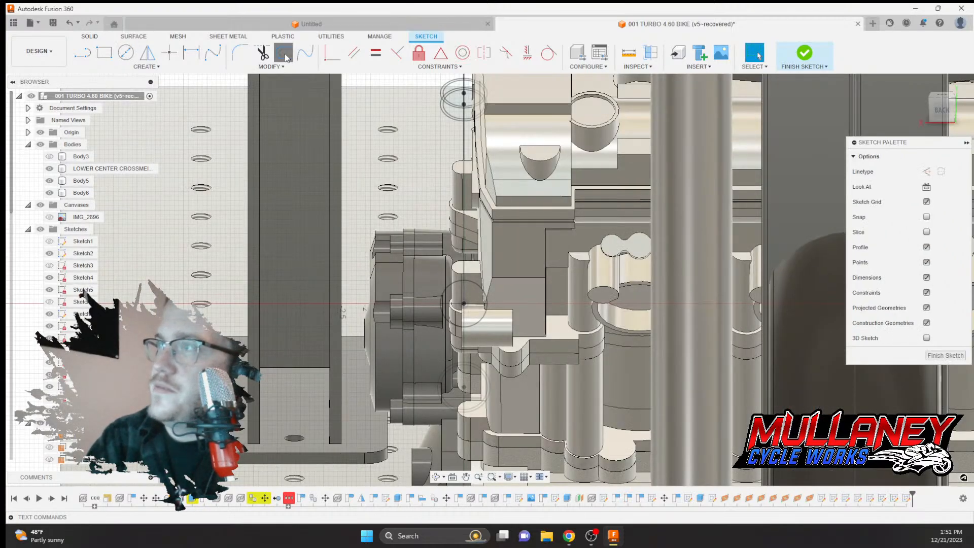
click(454, 288)
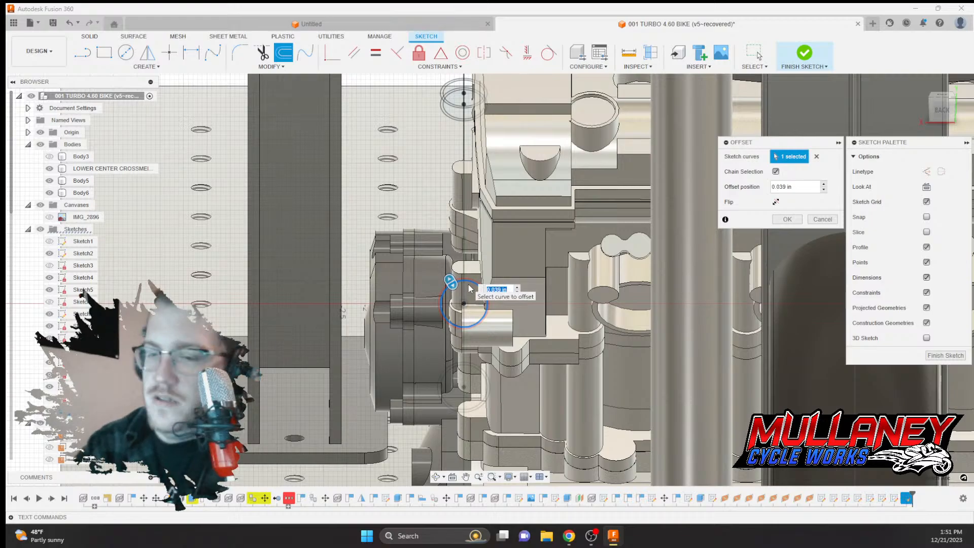
key(Return)
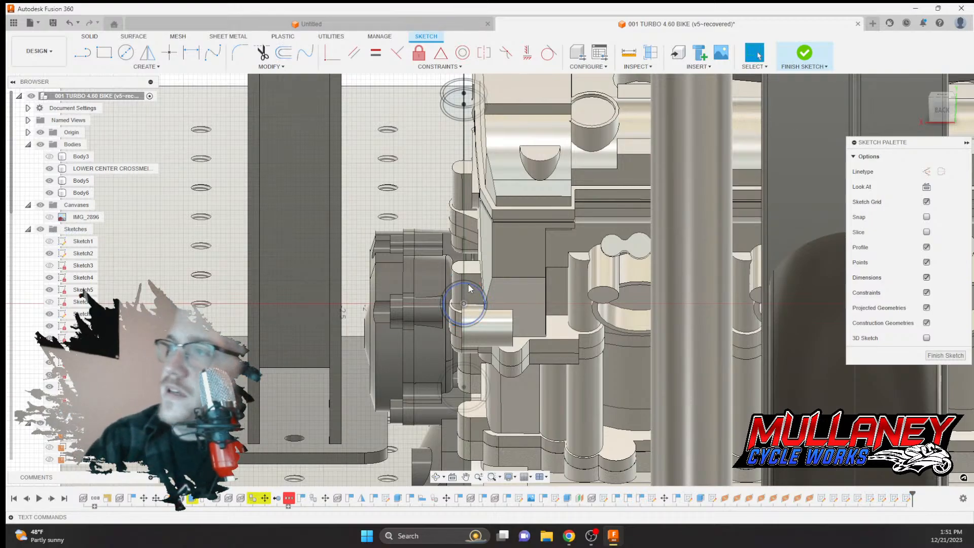
scroll(447, 274, down, 4)
mouse_move(445, 248)
shift+middle_down()
mouse_move(479, 239)
mouse_move(513, 251)
mouse_move(528, 243)
shift+middle_up()
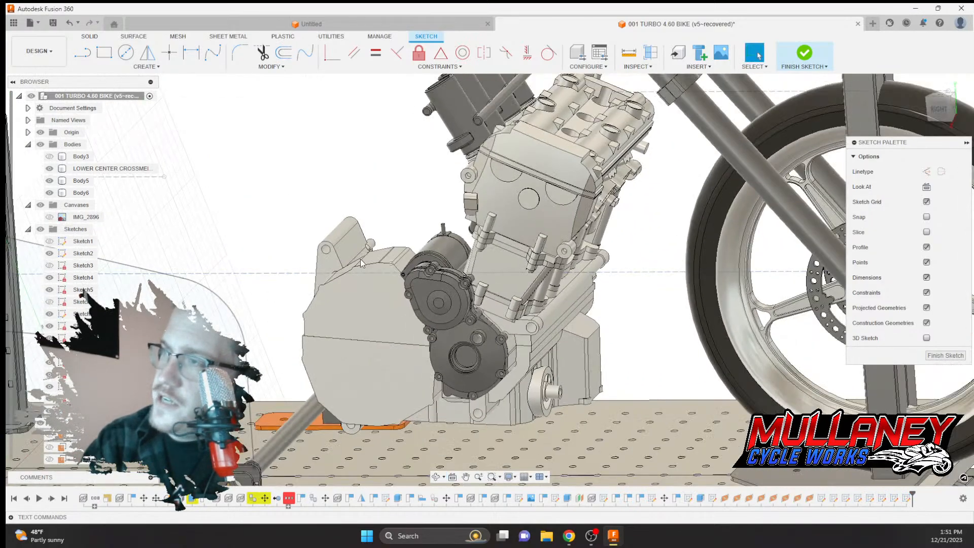
mouse_move(203, 297)
middle_down()
mouse_move(482, 332)
mouse_move(551, 165)
middle_up()
scroll(482, 333, up, 1)
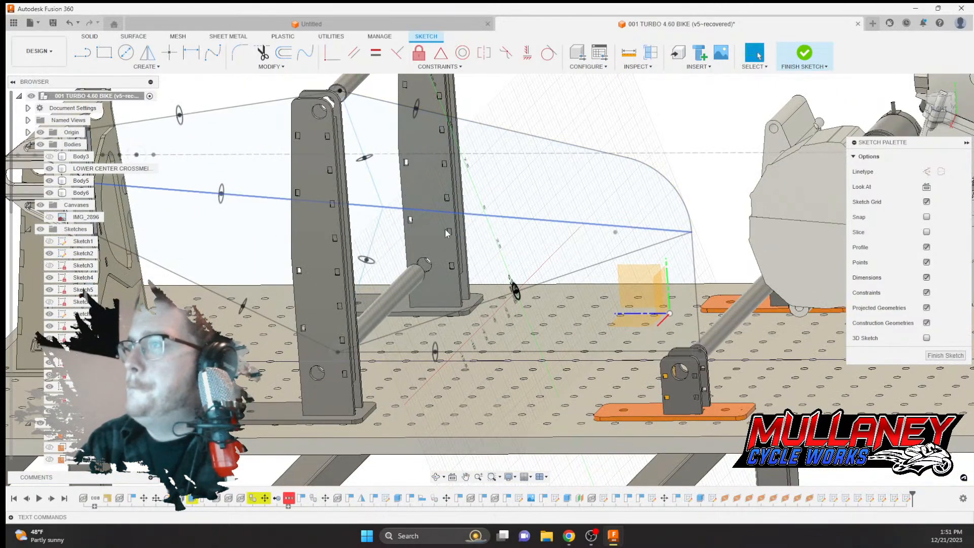
scroll(372, 199, down, 2)
mouse_move(371, 199)
middle_down()
mouse_move(428, 202)
mouse_move(406, 189)
mouse_move(383, 195)
middle_up()
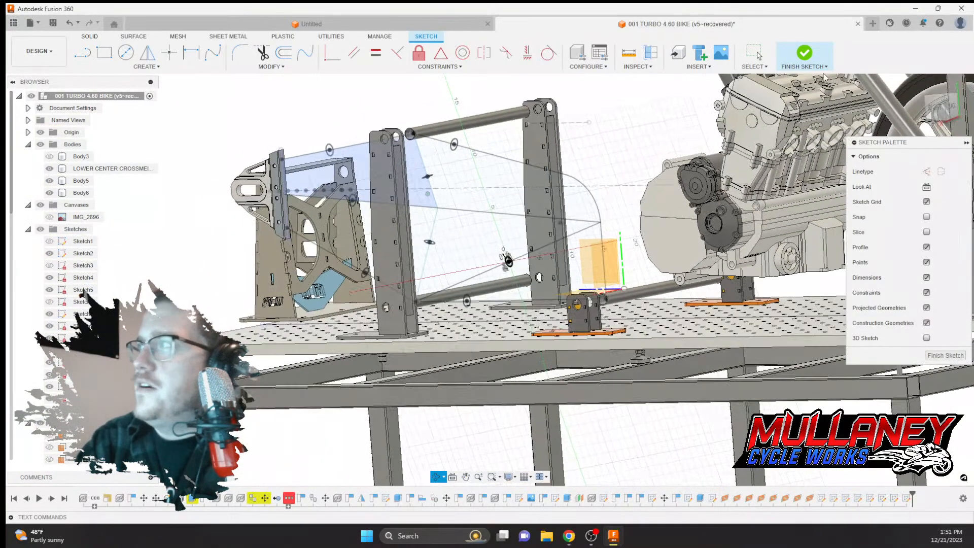
click(797, 57)
mouse_move(456, 211)
shift+middle_down()
mouse_move(496, 209)
mouse_move(466, 209)
shift+middle_up()
key(Escape)
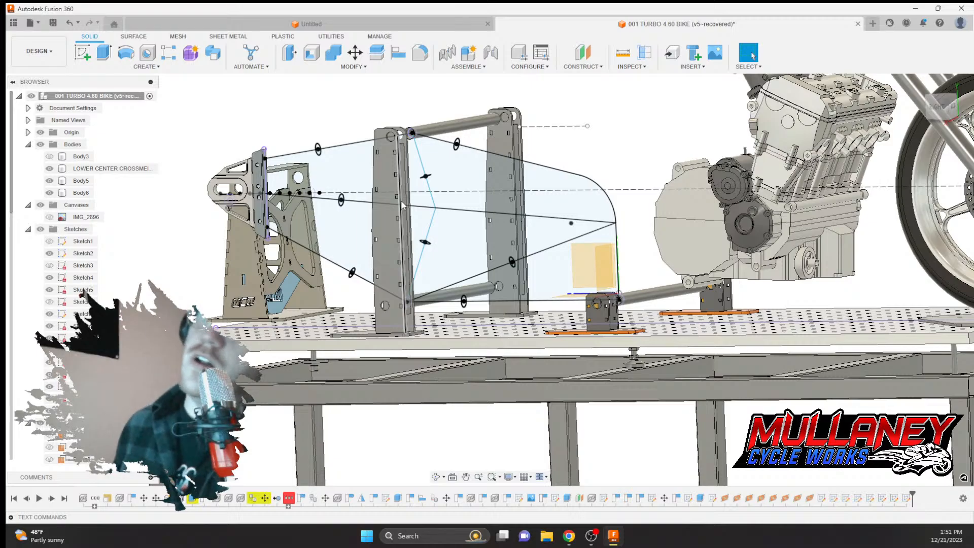
Start a two-sided extrusion of the tube ring on the top line between axle plate and upright, extending side 1 to the axle plate's face
scroll(83, 291, down, 5)
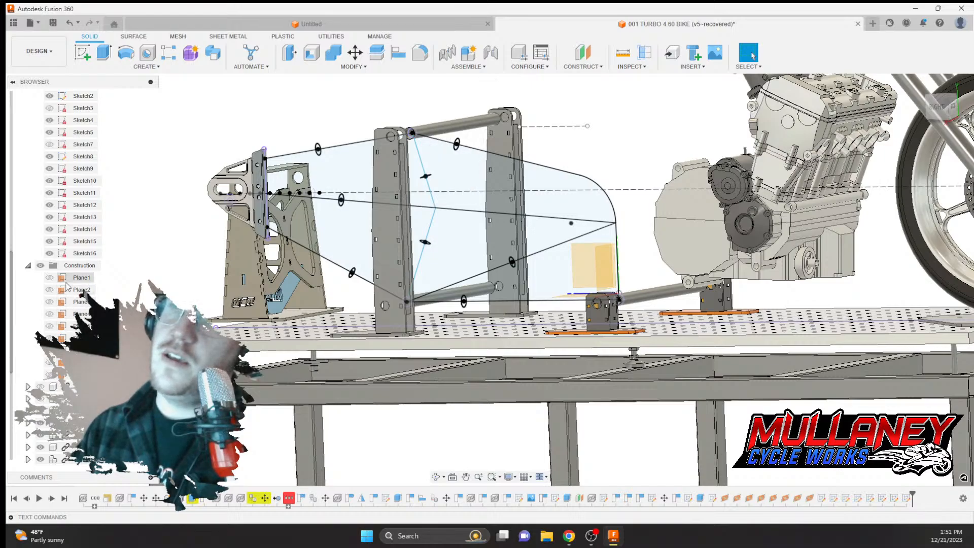
scroll(70, 290, down, 3)
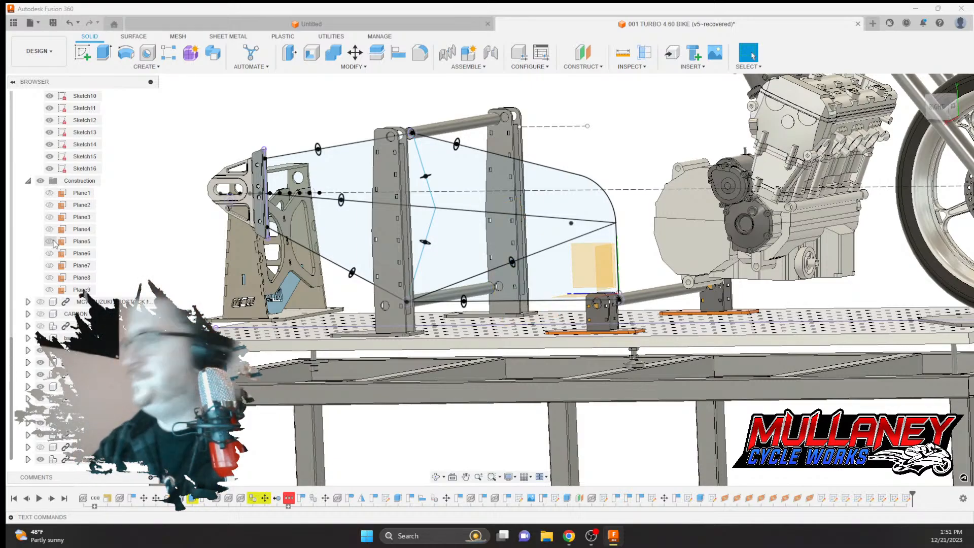
scroll(323, 146, up, 8)
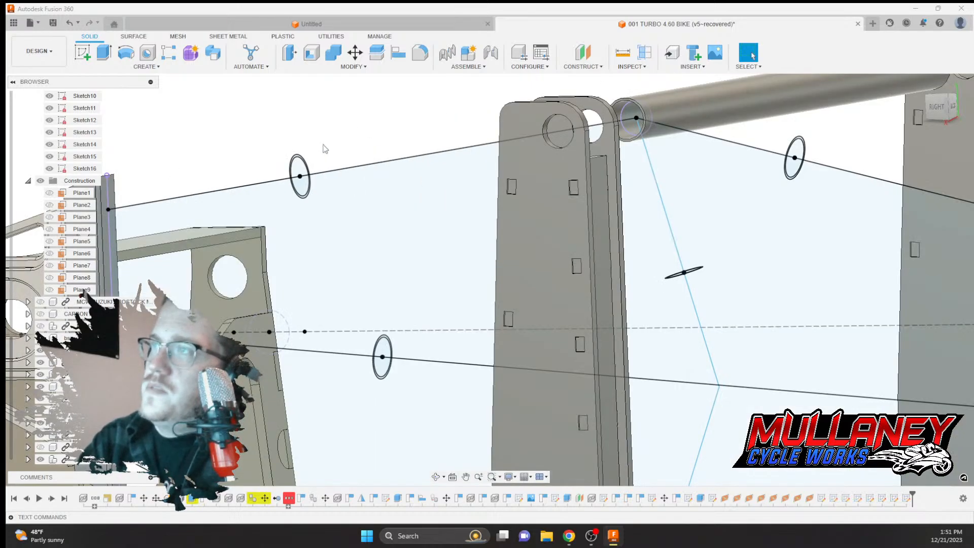
click(106, 54)
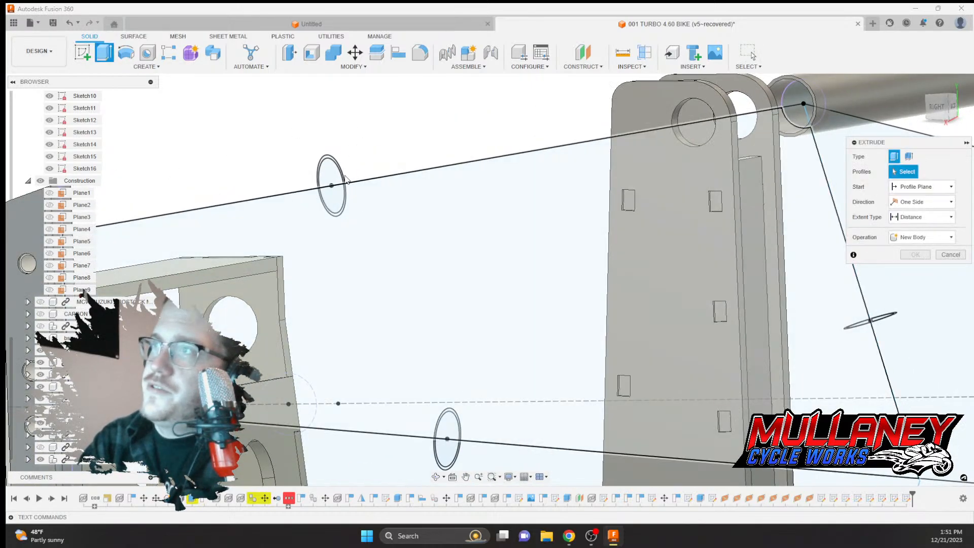
scroll(339, 163, up, 5)
click(333, 188)
scroll(332, 189, down, 5)
scroll(333, 188, down, 5)
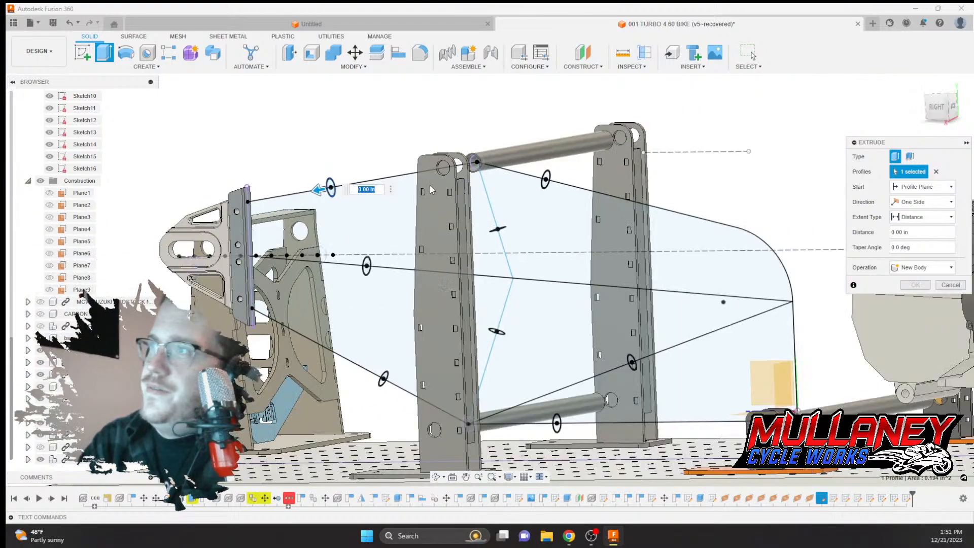
click(921, 202)
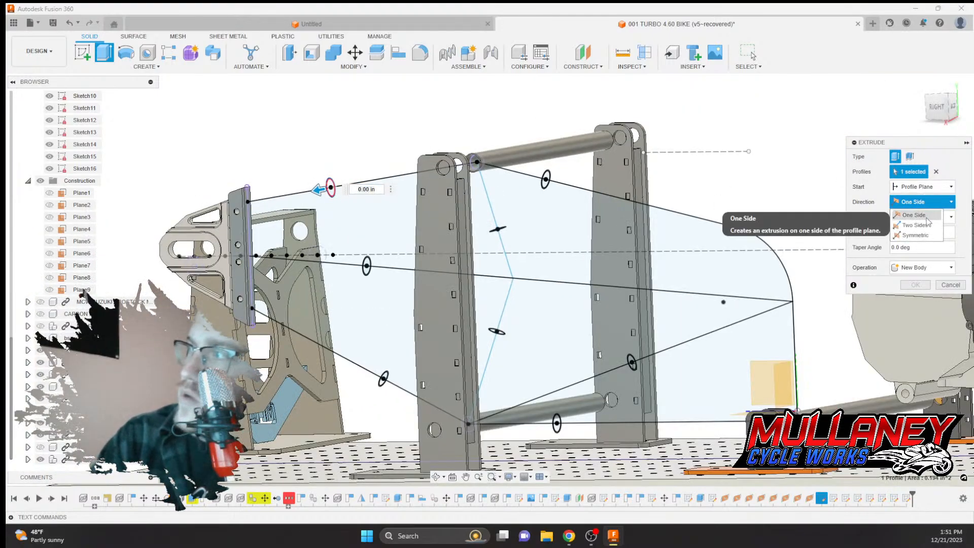
click(916, 224)
click(922, 234)
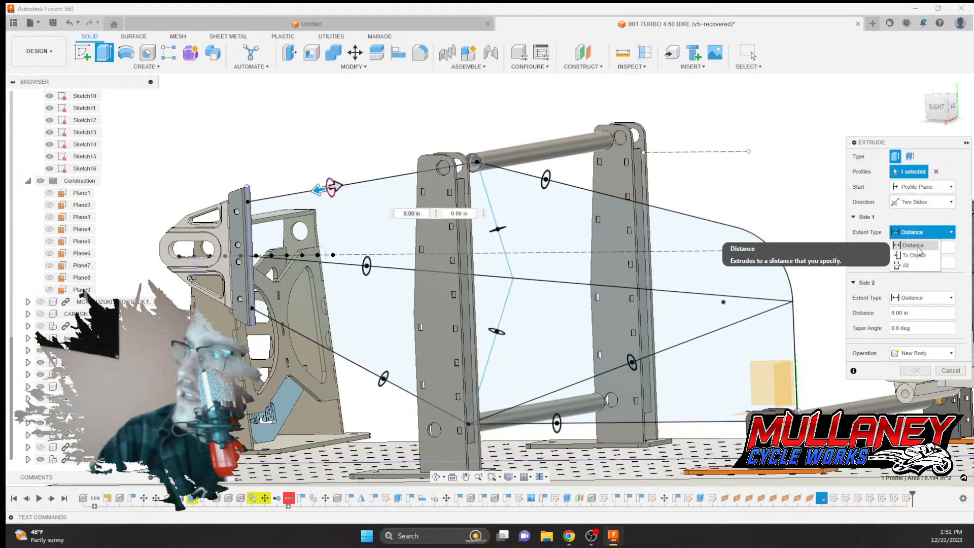
click(914, 254)
scroll(260, 183, up, 8)
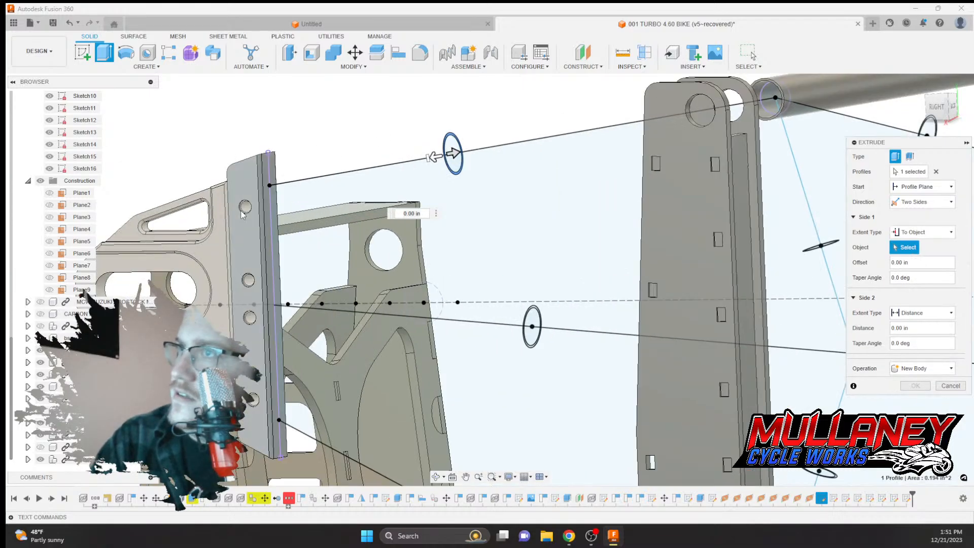
click(299, 187)
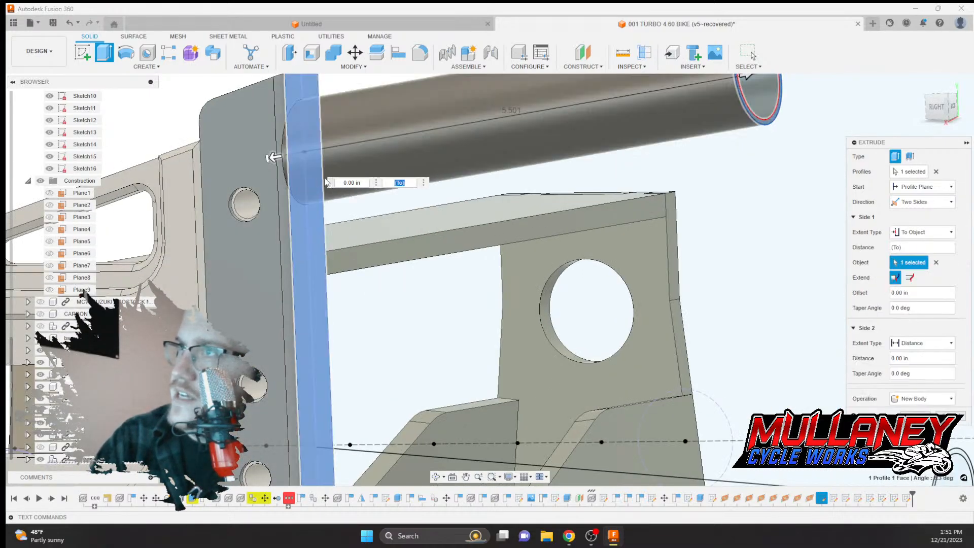
scroll(315, 181, down, 4)
scroll(716, 245, down, 2)
middle_drag(697, 237, 472, 233)
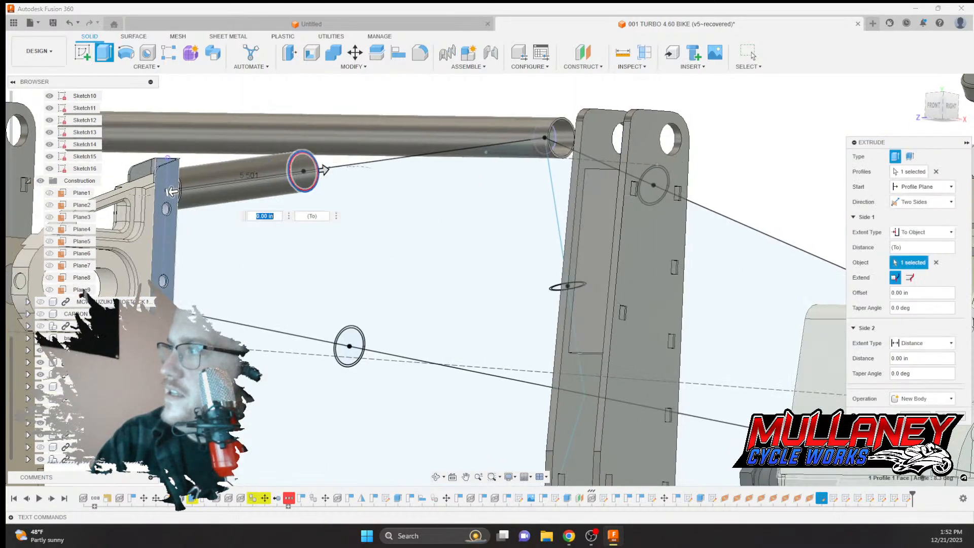
Extend side 2 of the extrusion to the upper cross tube's outer surface and create the tube as a new body
click(922, 343)
click(911, 355)
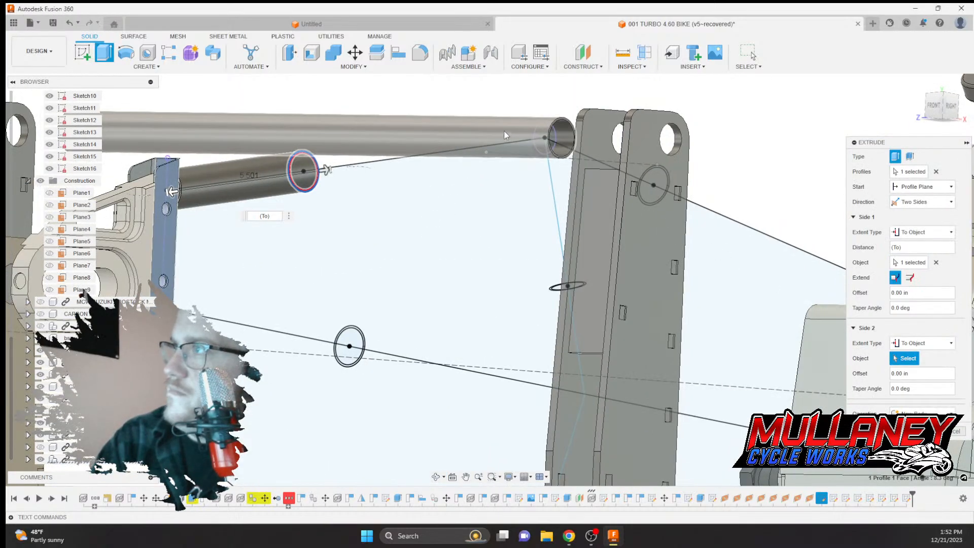
click(529, 139)
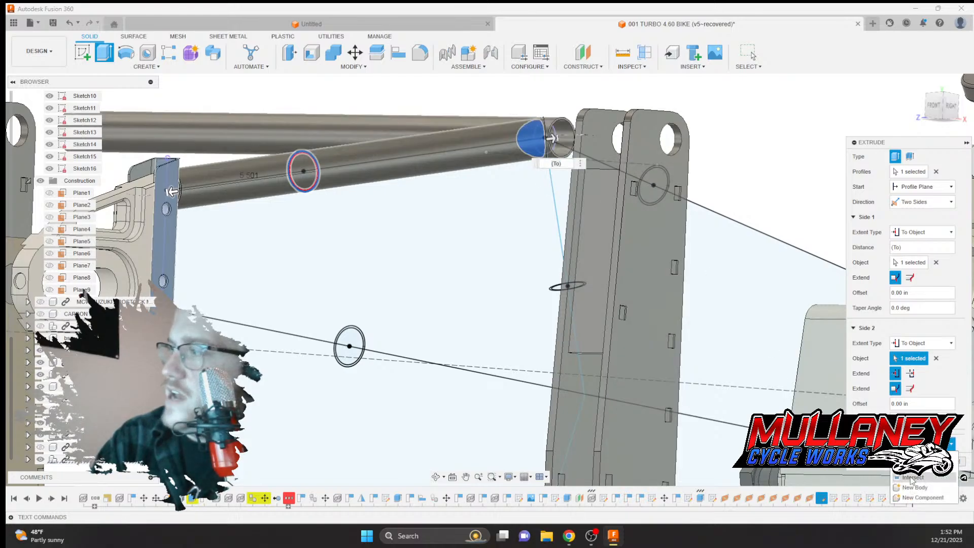
click(917, 461)
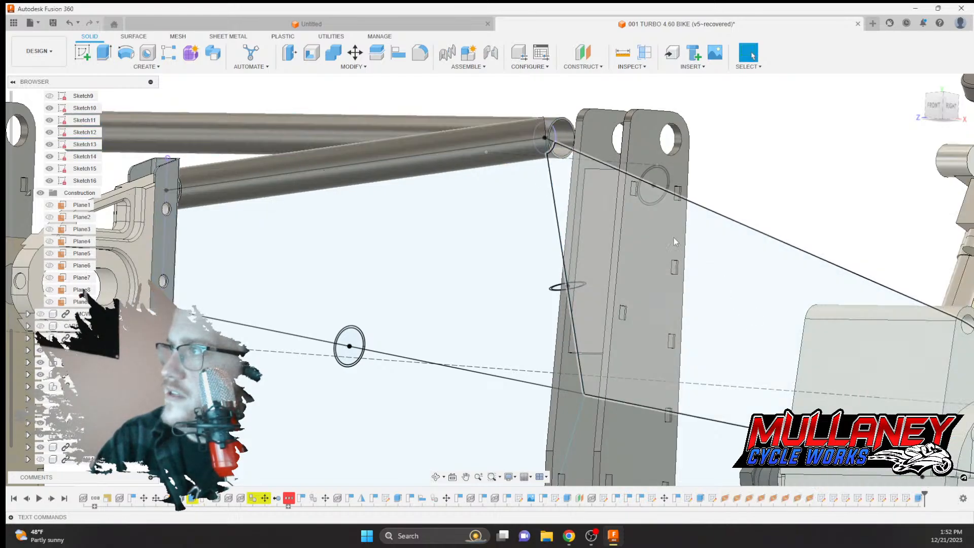
Rename the upper cross tube body between the uprights as UPPER REAR CROSSMEMBER
scroll(665, 223, down, 5)
middle_drag(660, 217, 564, 211)
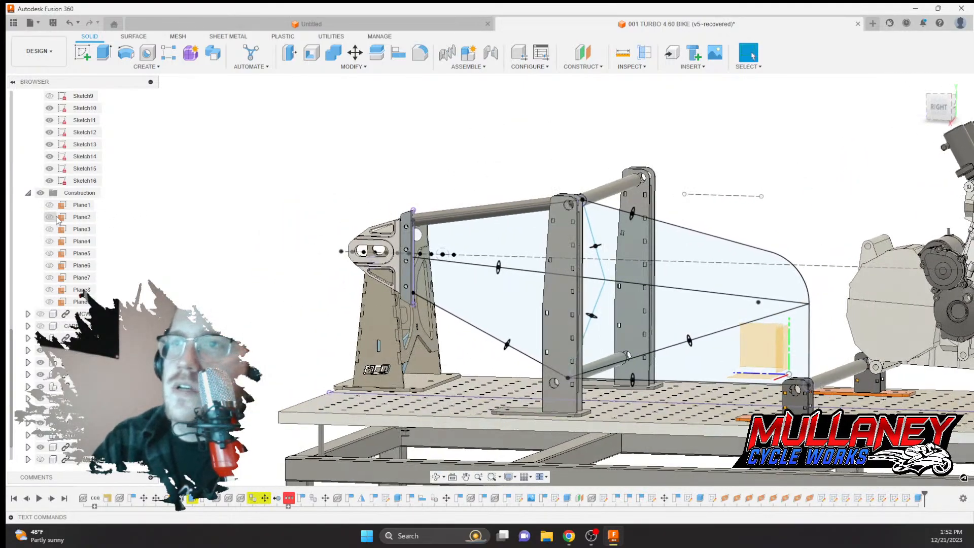
scroll(43, 231, up, 5)
click(28, 131)
scroll(56, 153, up, 5)
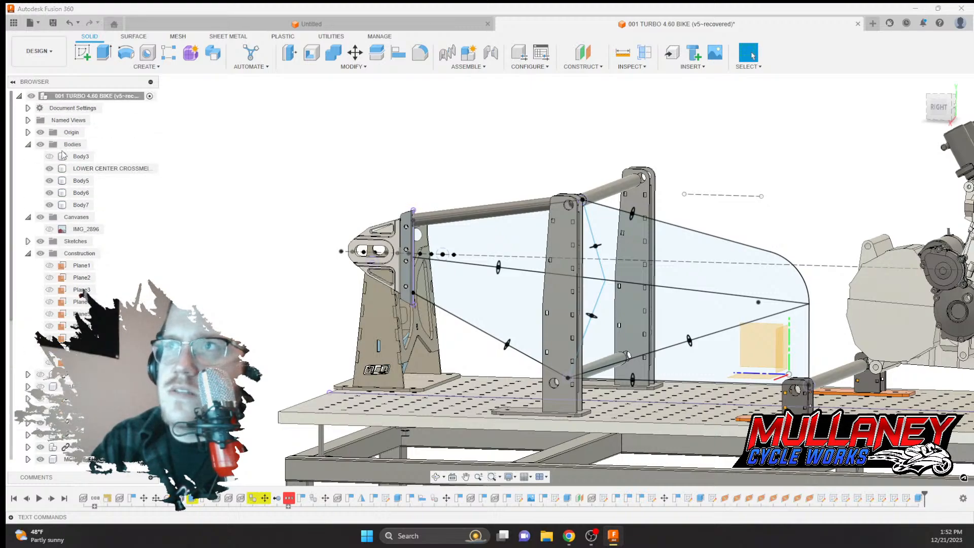
click(81, 180)
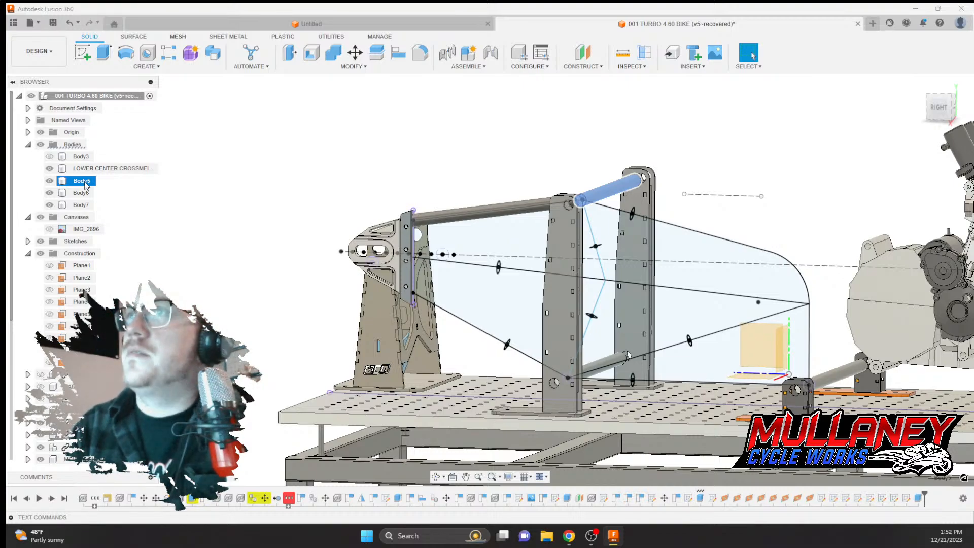
double_click(84, 182)
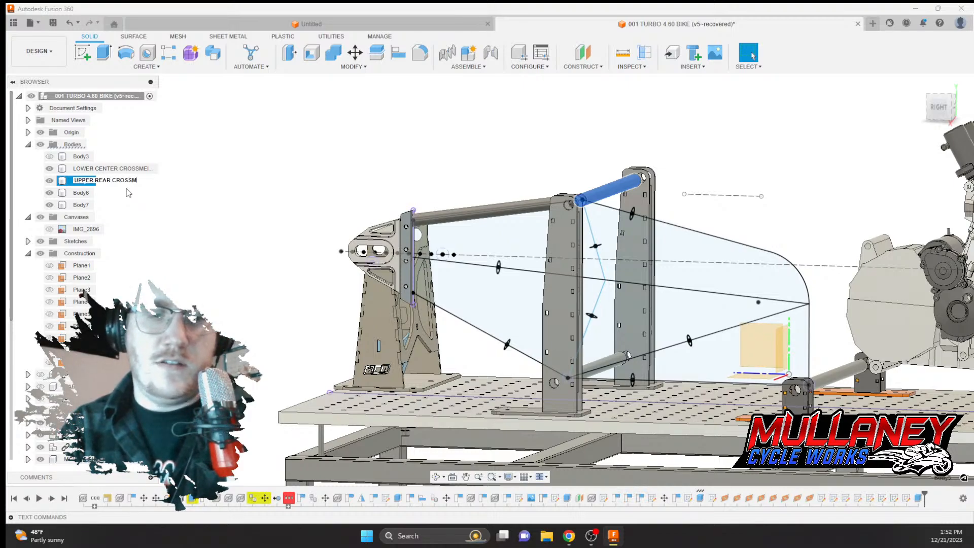
key(Return)
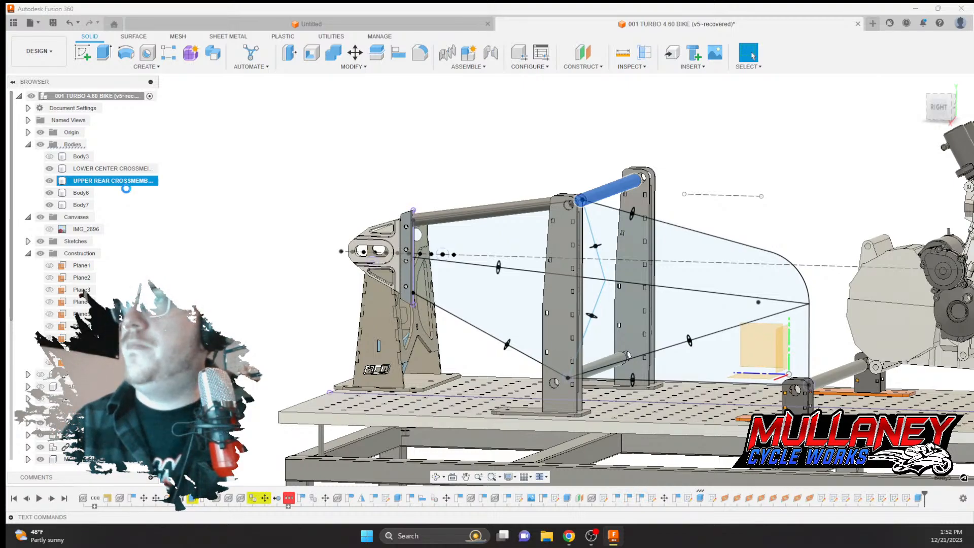
Rename the lower cross tube body between the rear uprights as LOWER REAR CROSSMEMBER
click(81, 193)
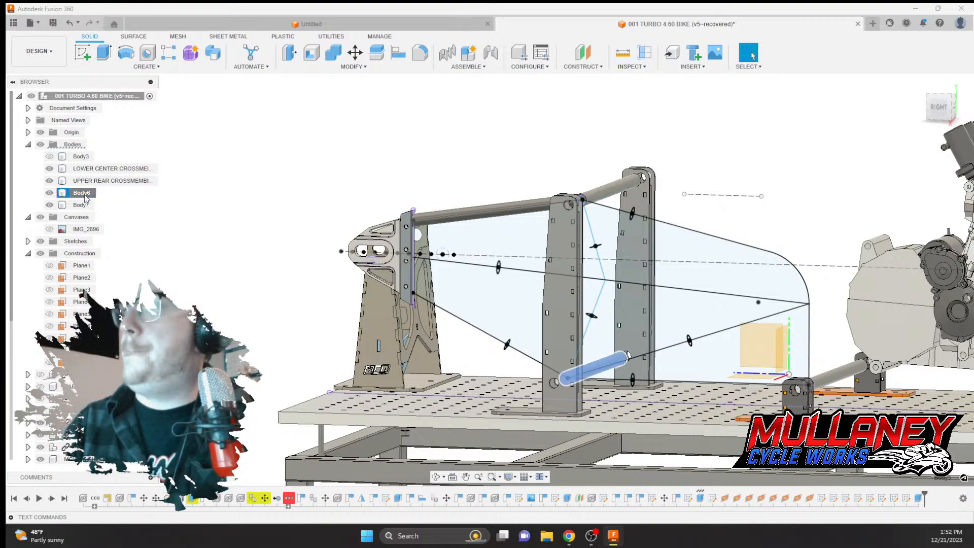
double_click(84, 196)
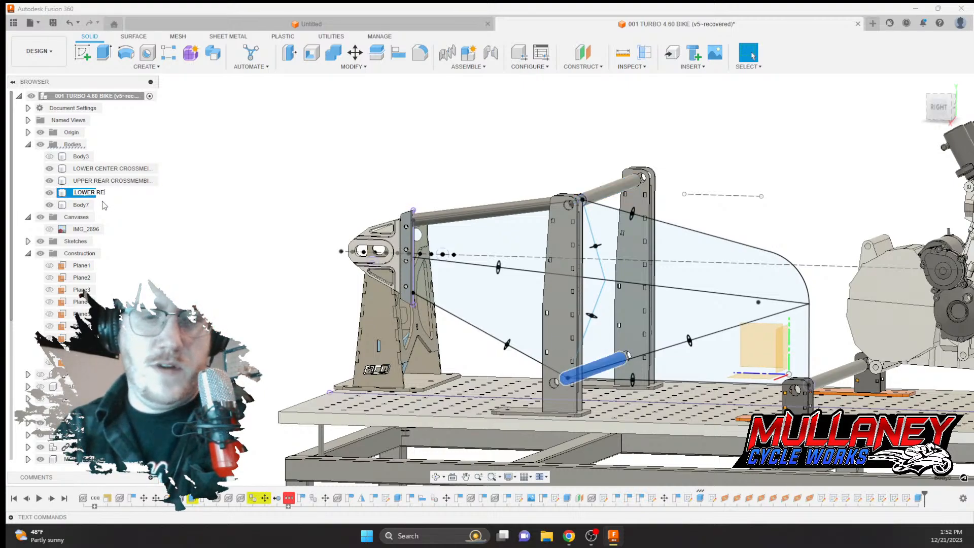
text(LOWER REAR C)
text(ROSS)
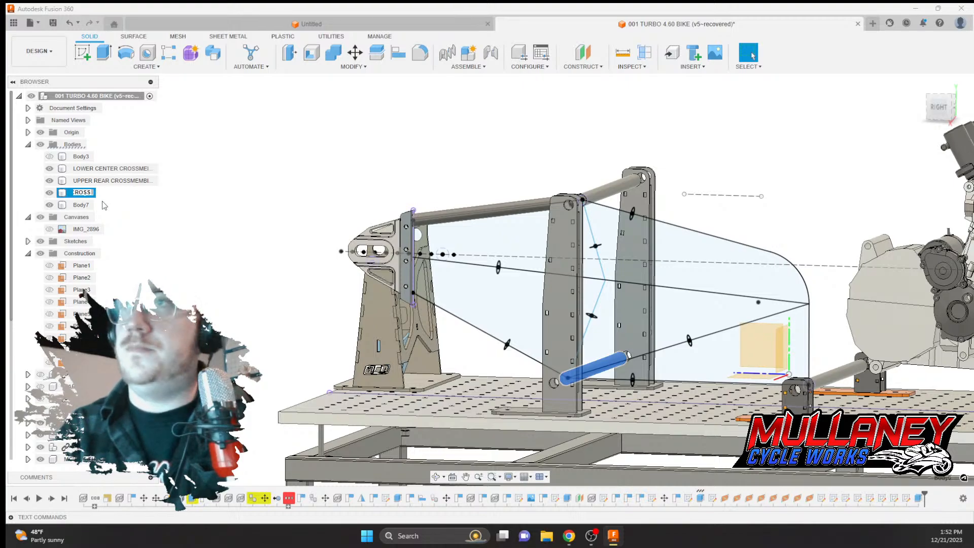
text(M)
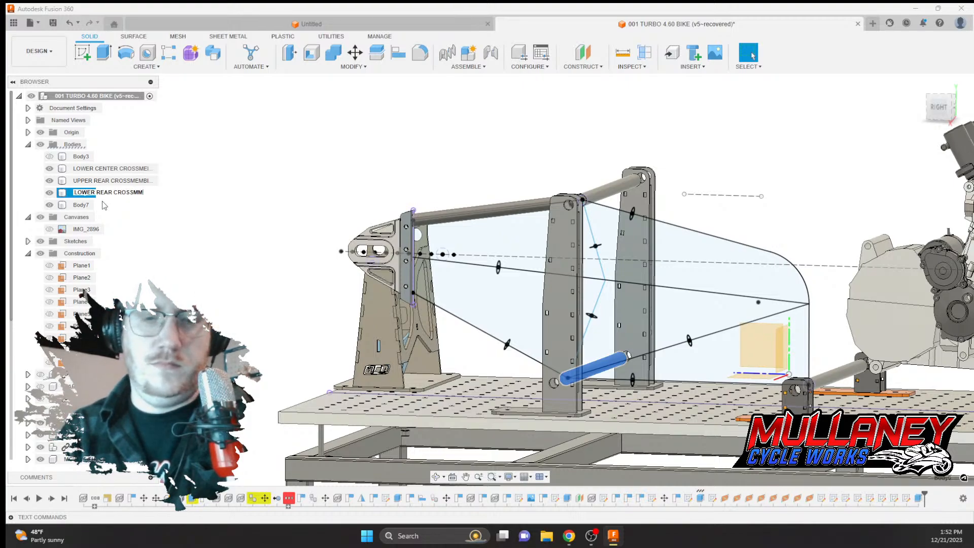
text(EMBER)
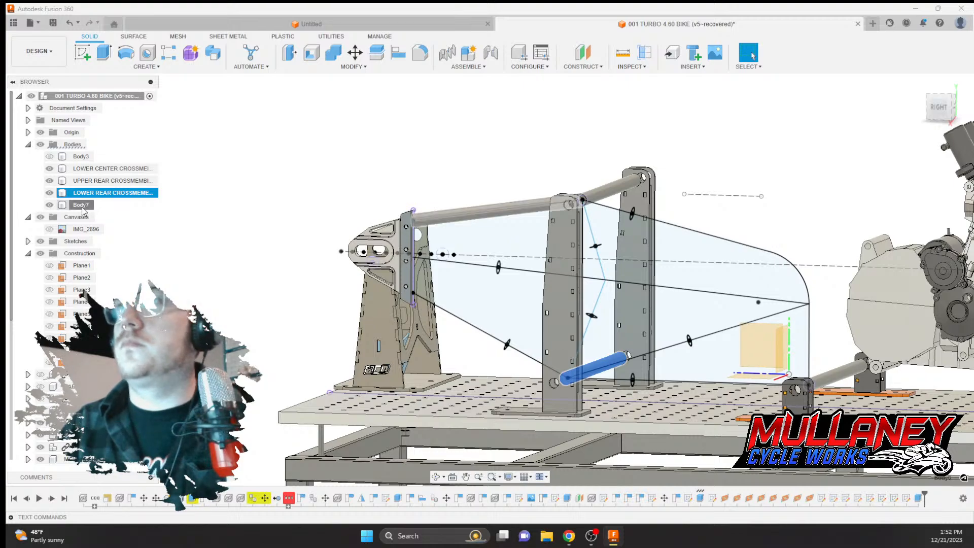
Rename the tube body running from the axle plate to the upright as UPPER RIGHT WB TO UPPER REAR
click(83, 207)
double_click(83, 205)
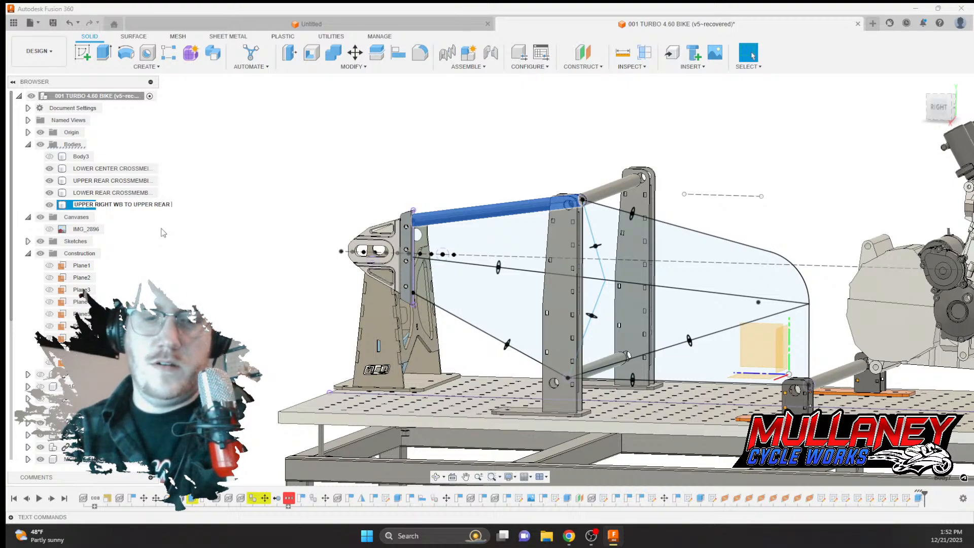
key(Return)
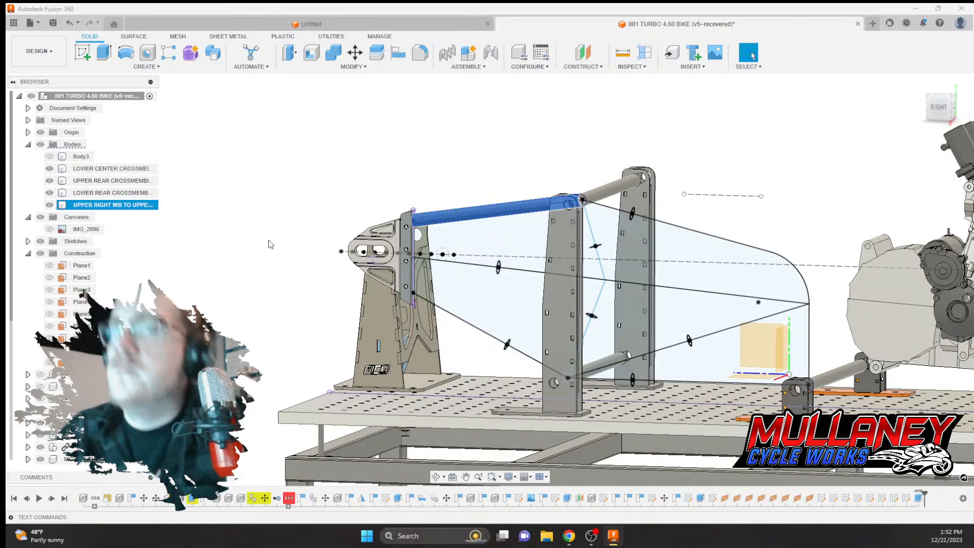
click(264, 246)
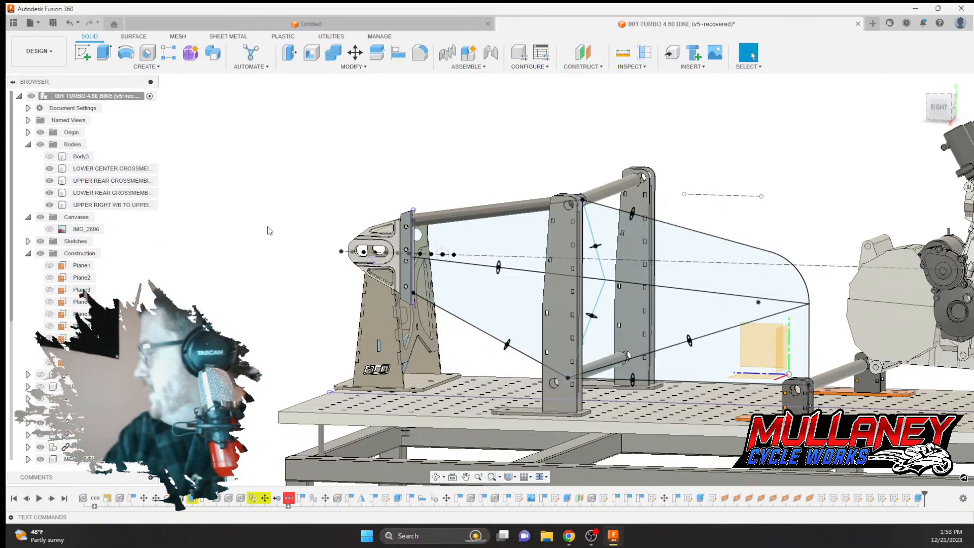
middle_drag(362, 219, 285, 189)
middle_drag(539, 199, 458, 178)
scroll(464, 180, up, 3)
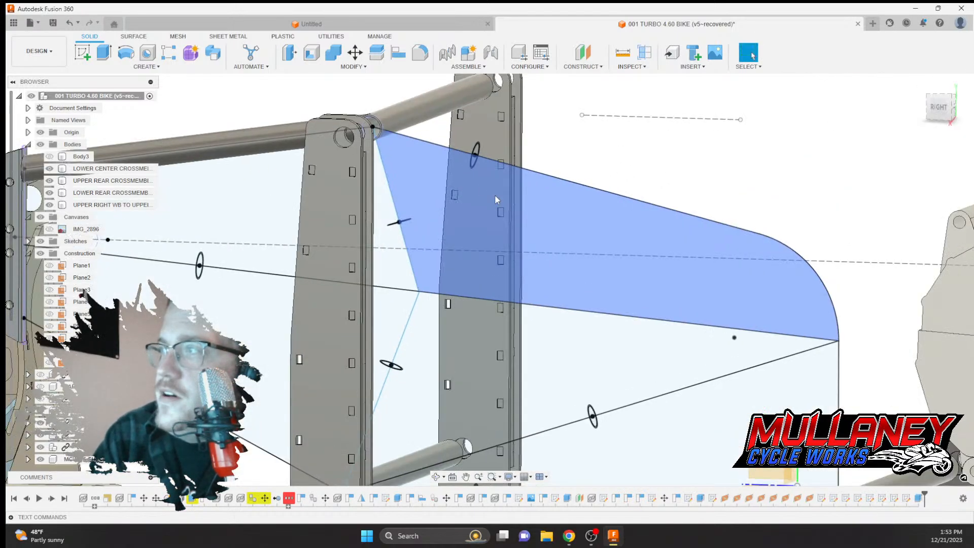
scroll(495, 199, down, 1)
middle_drag(503, 209, 334, 181)
scroll(375, 175, down, 2)
scroll(373, 174, up, 2)
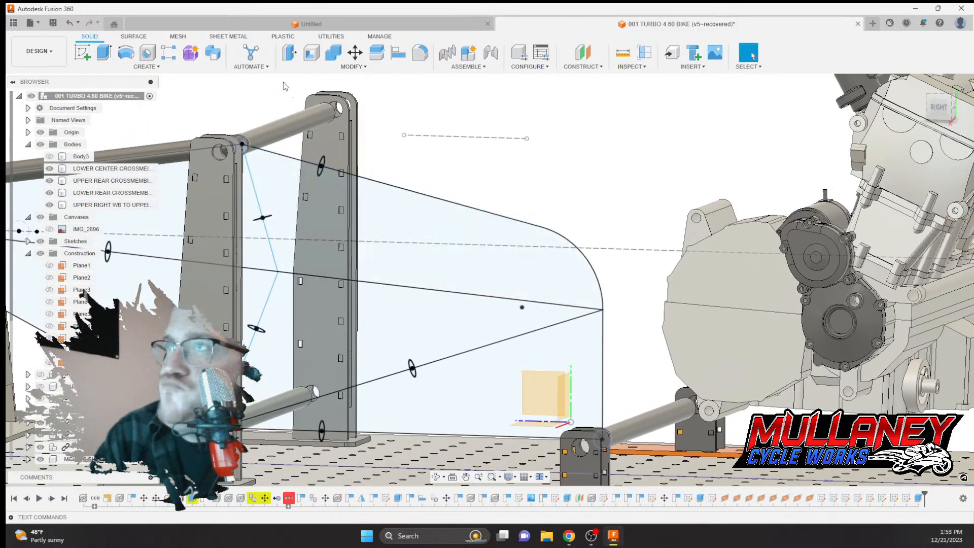
click(104, 56)
scroll(366, 185, up, 5)
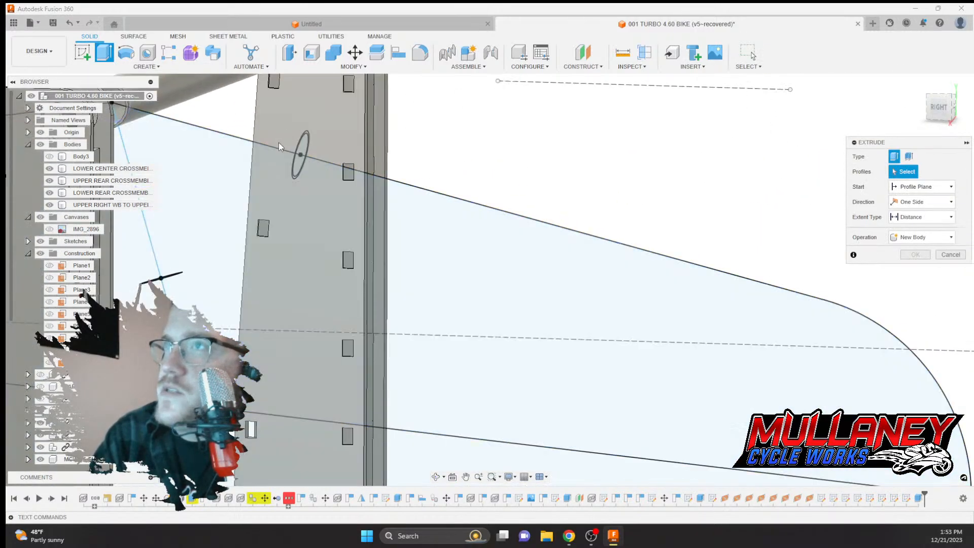
shift+middle_drag(340, 189, 363, 193)
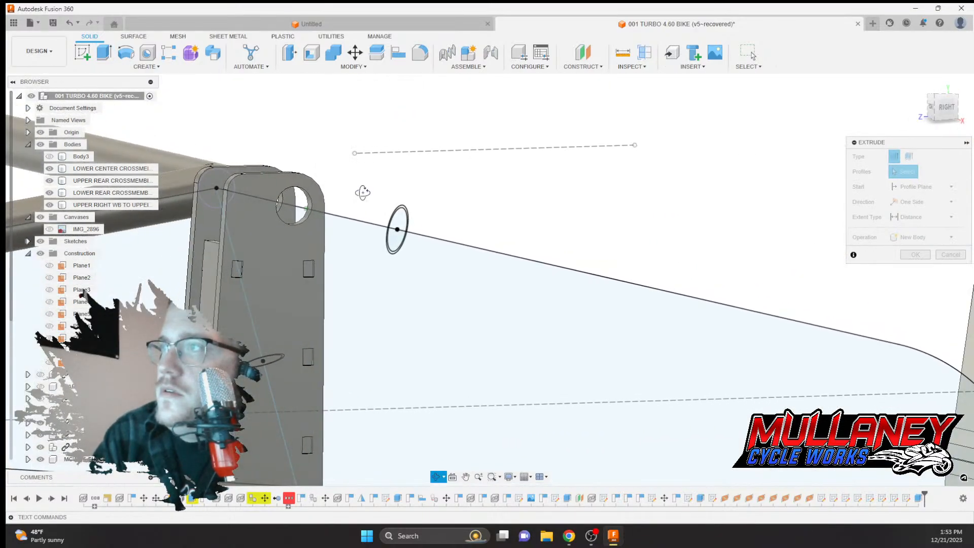
scroll(403, 207, up, 3)
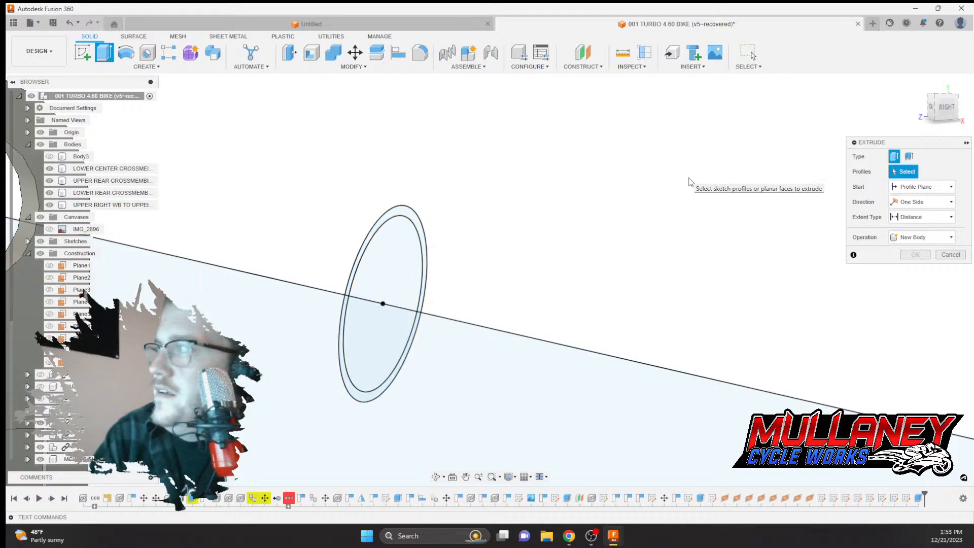
scroll(660, 221, down, 2)
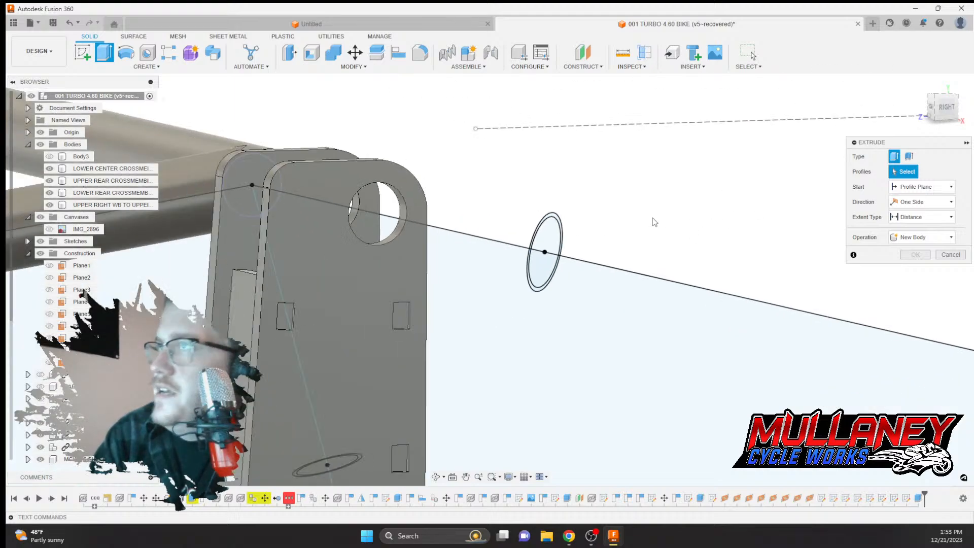
Start a single-path sweep of the tube ring on the upper sloping line, following that line and its bend as the path
click(213, 52)
scroll(451, 183, down, 2)
scroll(451, 184, down, 3)
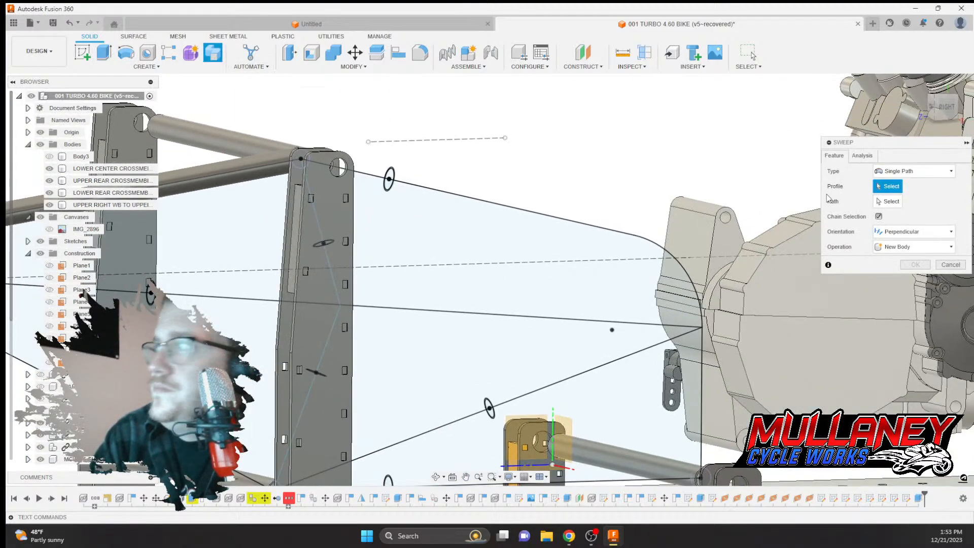
scroll(417, 147, up, 5)
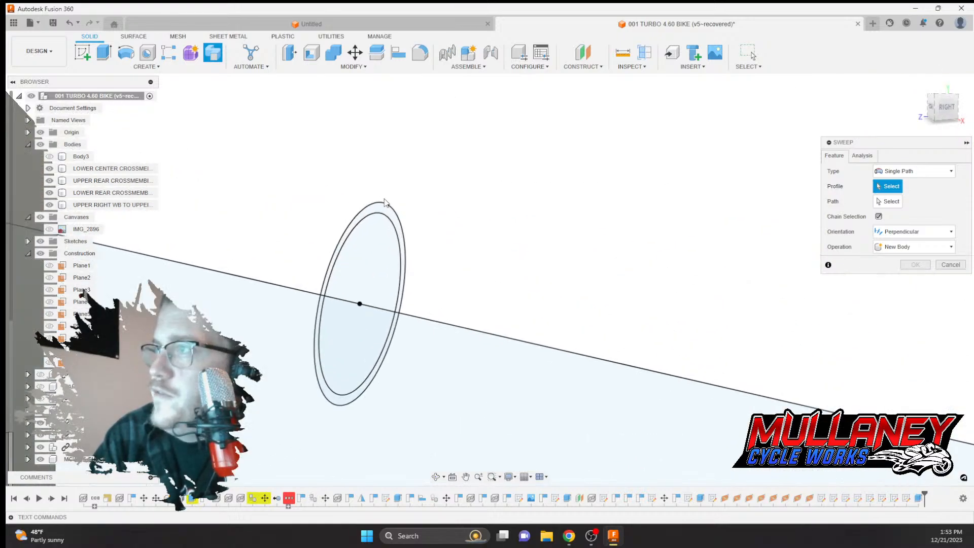
click(361, 284)
scroll(536, 191, down, 3)
click(889, 201)
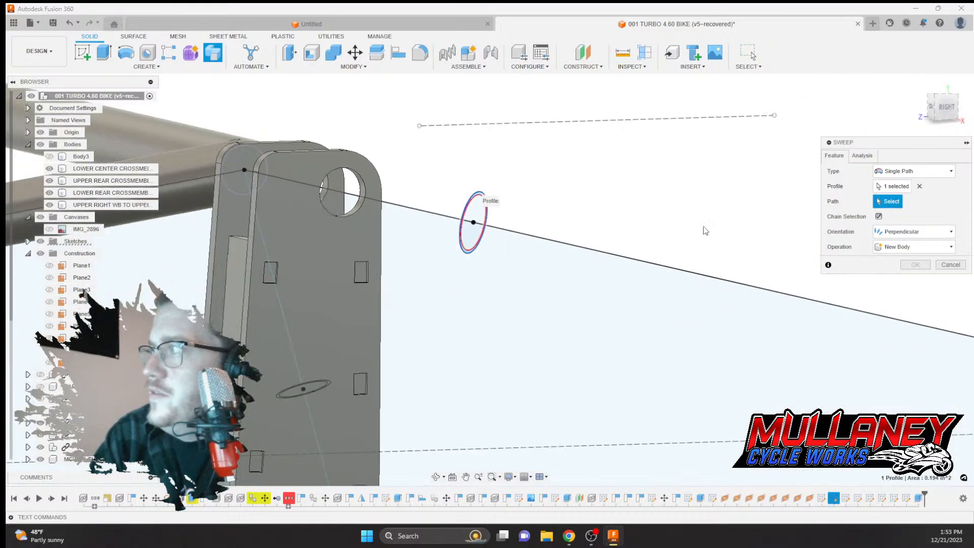
click(592, 245)
scroll(593, 200, down, 3)
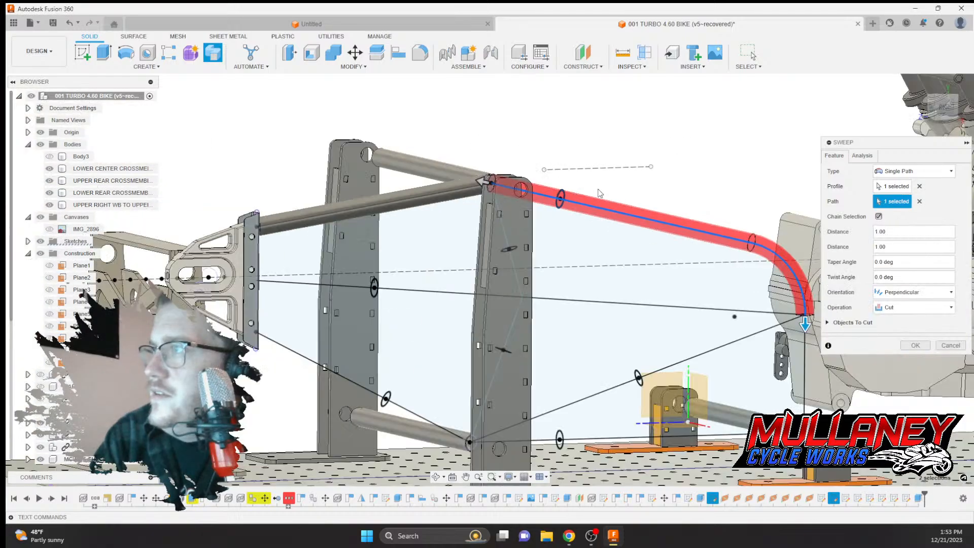
Turn off chain selection, add the vertical line below the bend to the sweep path, and create the bent tube as a new body
middle_drag(620, 237, 482, 179)
click(942, 308)
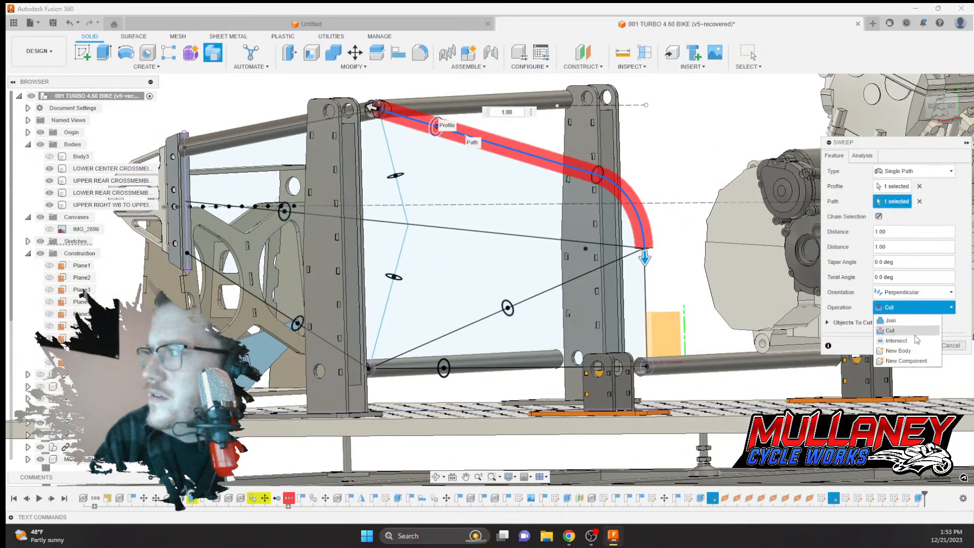
click(900, 351)
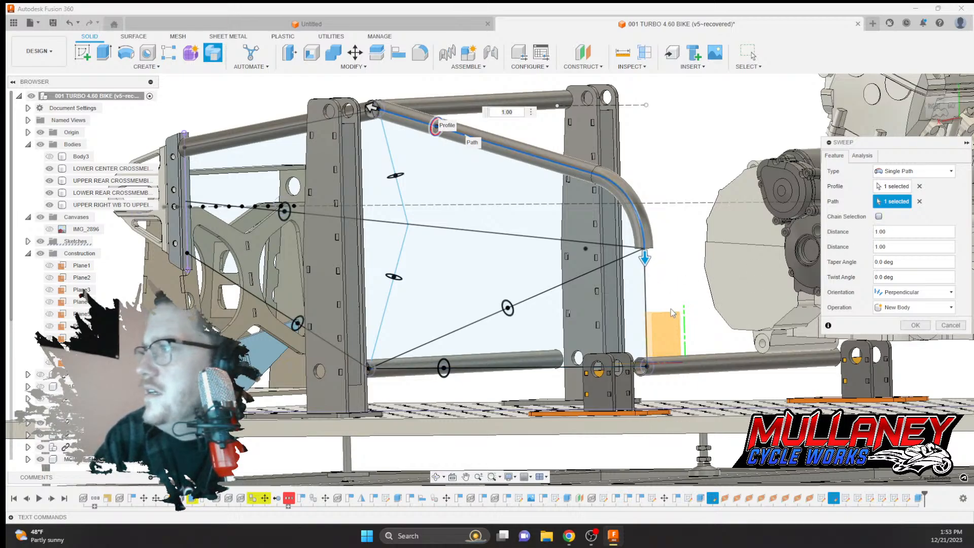
click(647, 292)
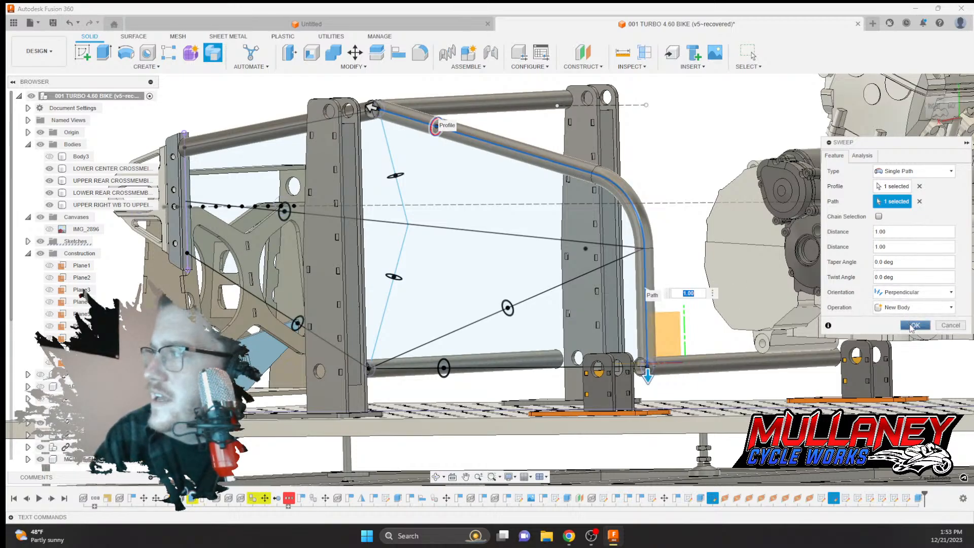
click(913, 325)
Start a two-sided extrusion of the tube ring on the bottom horizontal line, extending side 1 to the lower rear crossmember's outer surface
scroll(575, 273, down, 3)
shift+middle_drag(575, 273, 529, 243)
scroll(485, 312, up, 8)
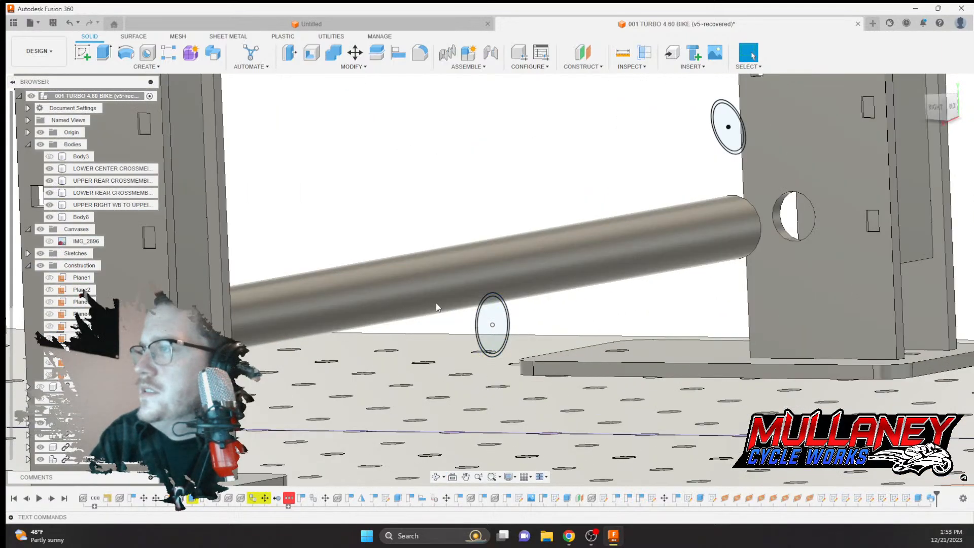
click(104, 53)
scroll(487, 314, up, 3)
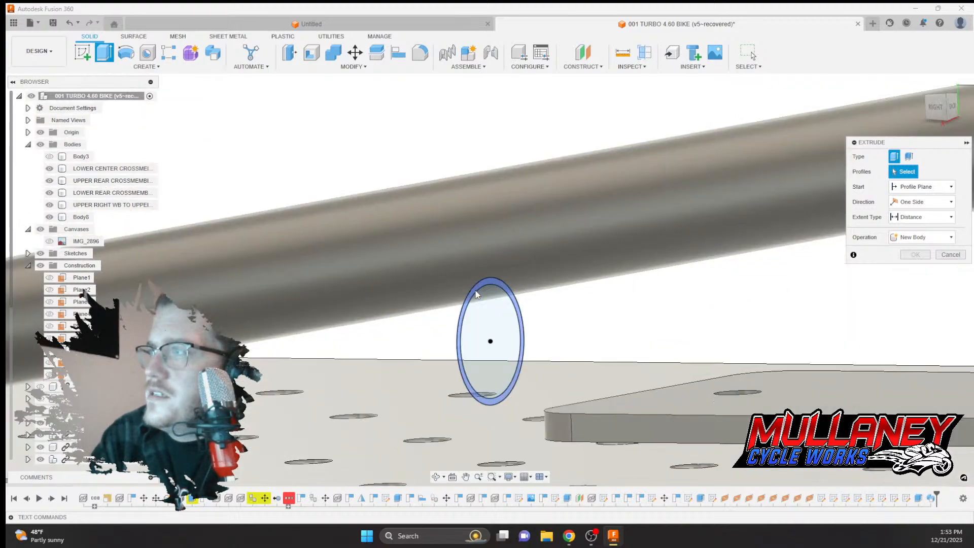
click(481, 293)
scroll(481, 293, down, 10)
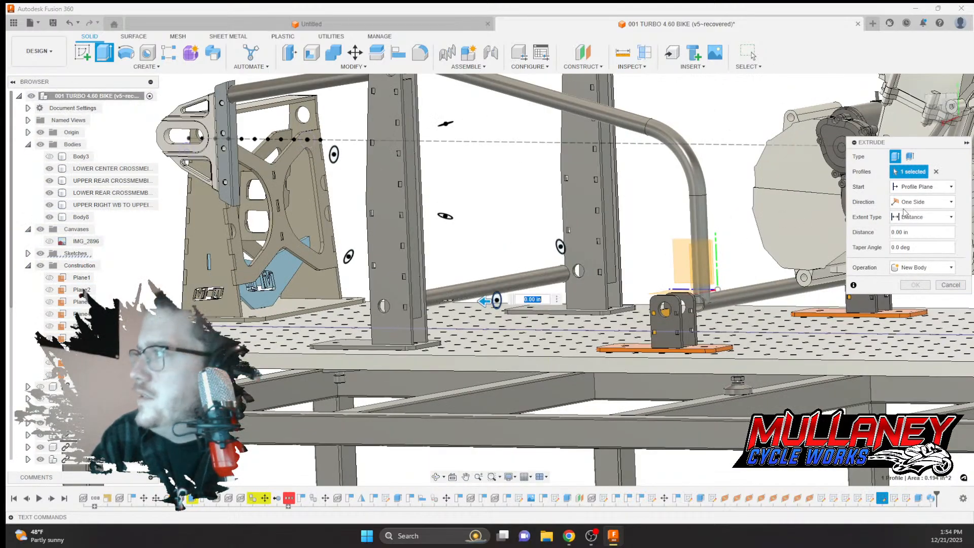
click(923, 201)
click(915, 225)
click(922, 232)
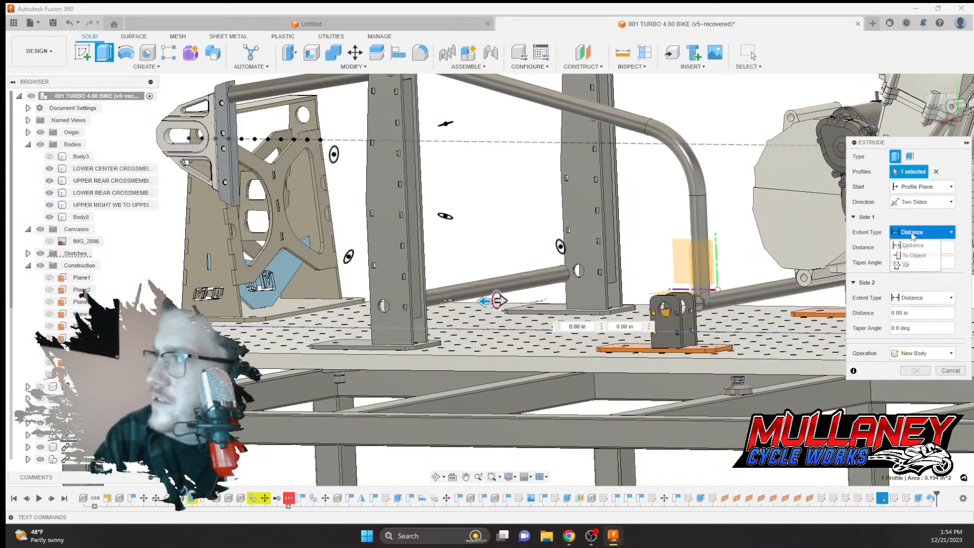
click(909, 253)
scroll(429, 304, up, 3)
click(429, 303)
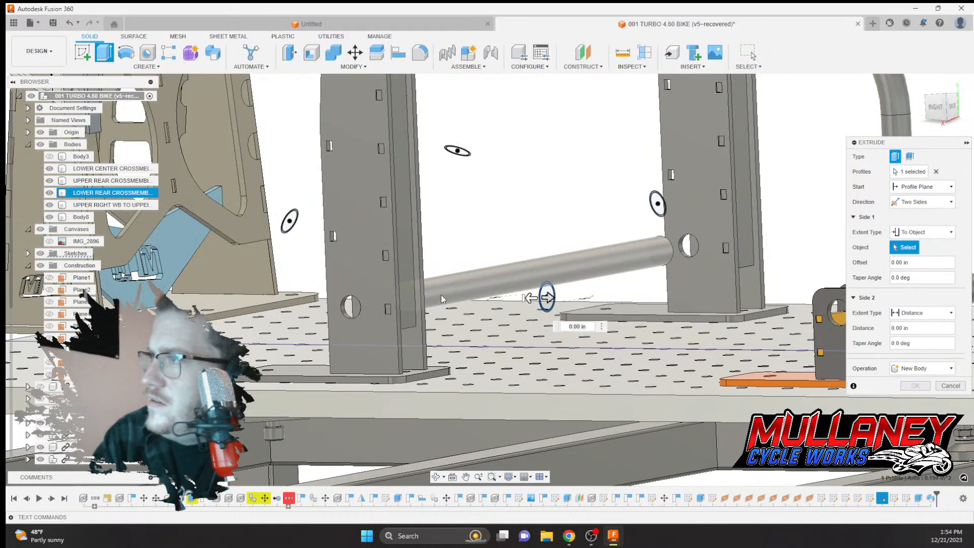
Extend side 2 of the extrusion to the lower center crossmember's outer surface and create the tube as a new body
middle_drag(628, 290, 355, 243)
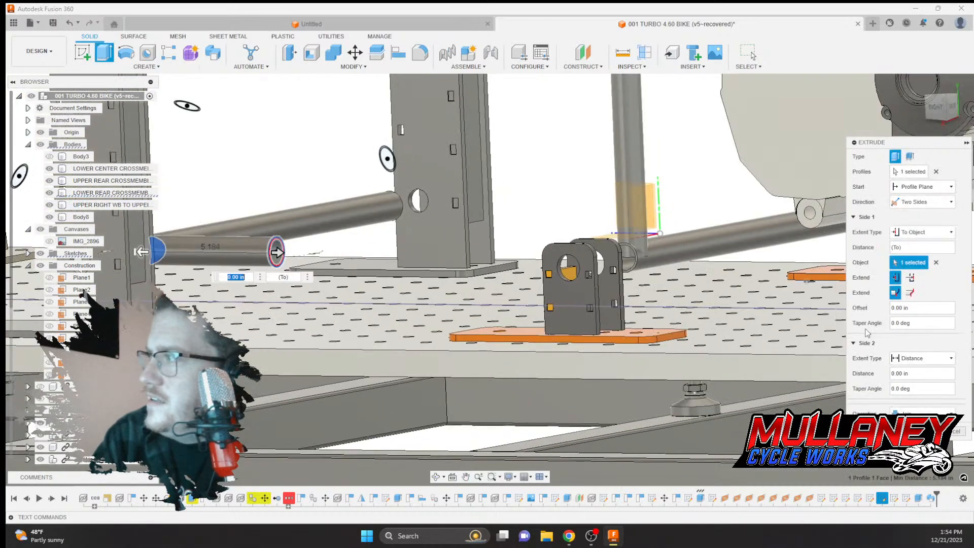
click(923, 358)
click(915, 382)
click(667, 251)
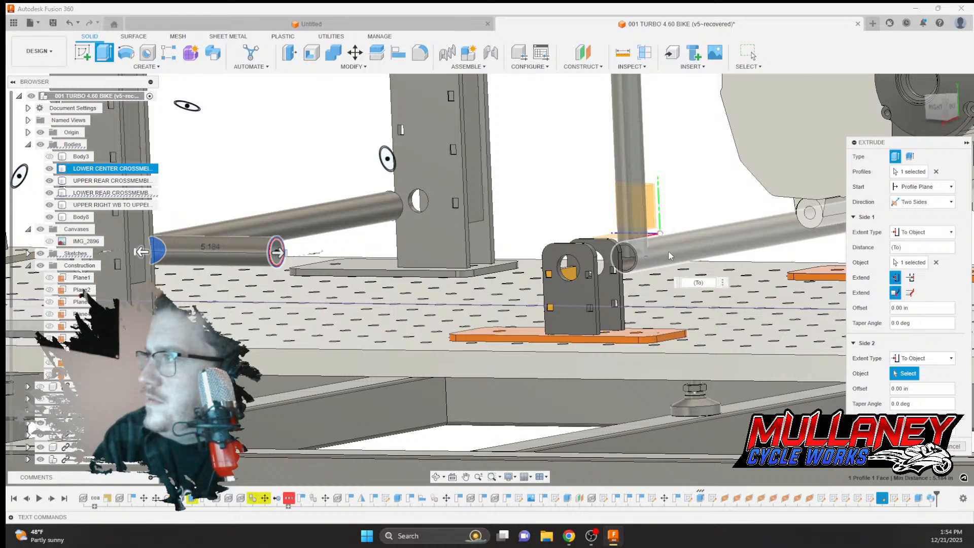
scroll(910, 406, down, 2)
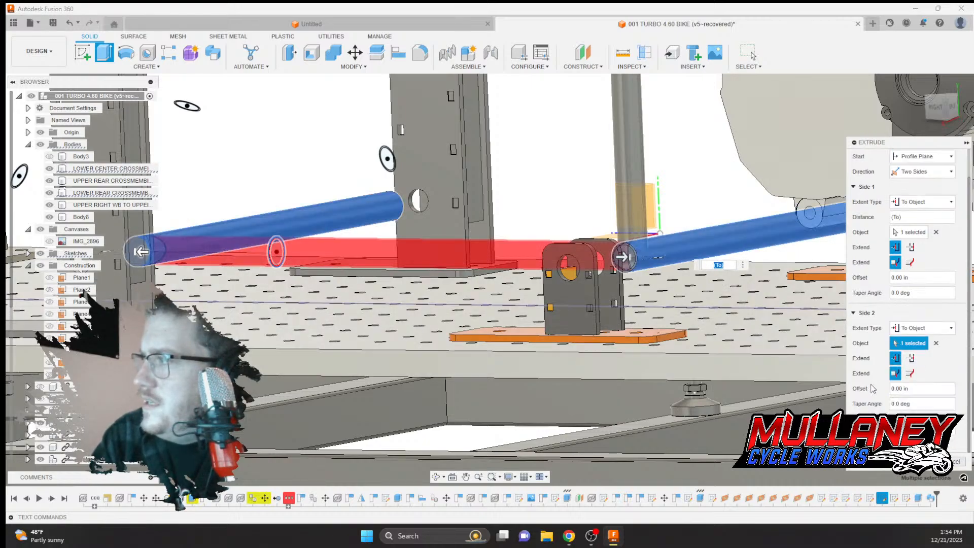
click(922, 431)
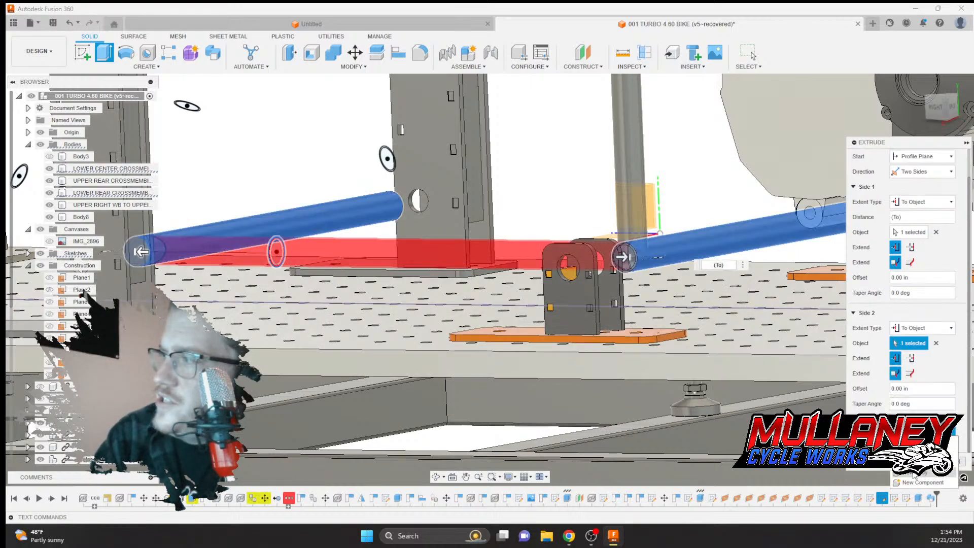
click(922, 482)
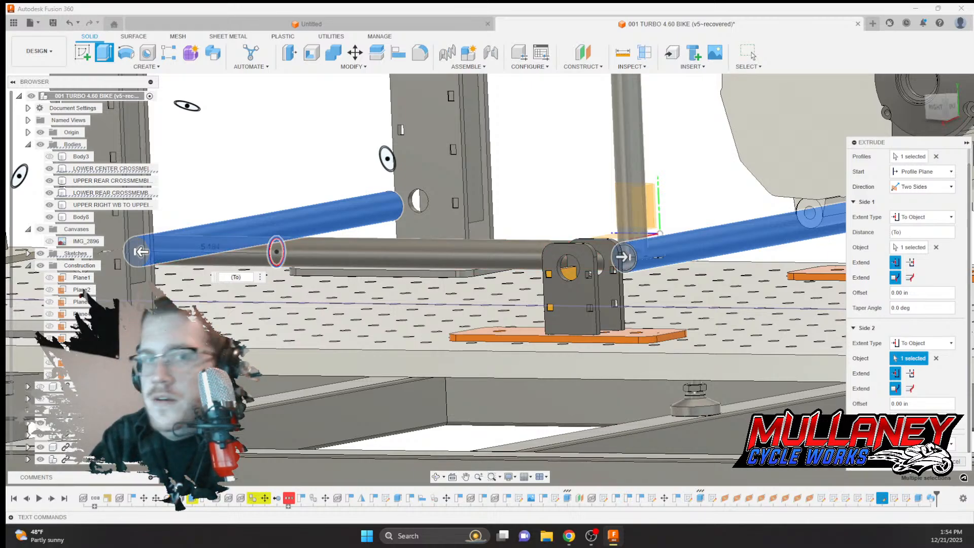
click(929, 461)
Start a two-sided extrusion of the tube ring on the lower sloping line behind the rear uprights
scroll(439, 228, down, 5)
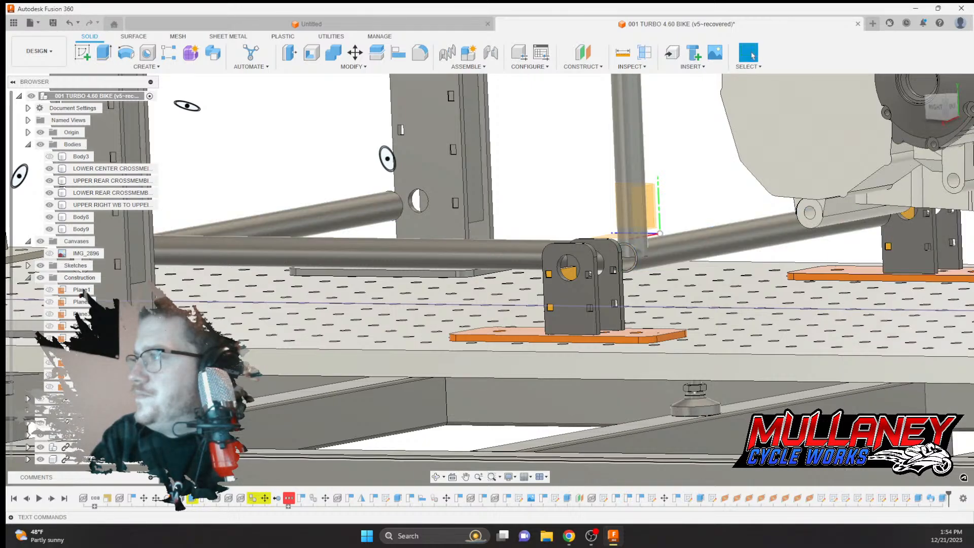
scroll(440, 228, down, 2)
middle_drag(439, 228, 589, 353)
scroll(419, 313, up, 6)
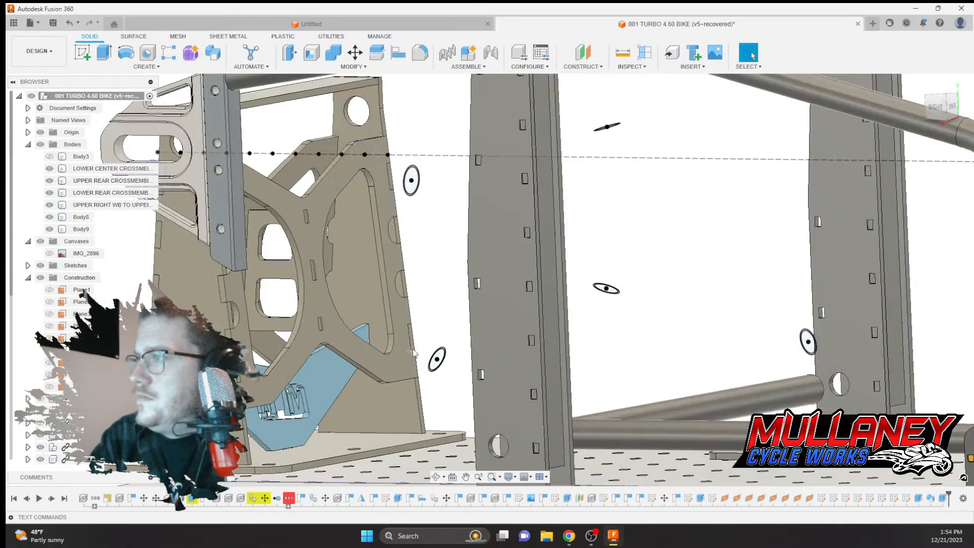
middle_drag(418, 349, 477, 345)
scroll(477, 348, up, 5)
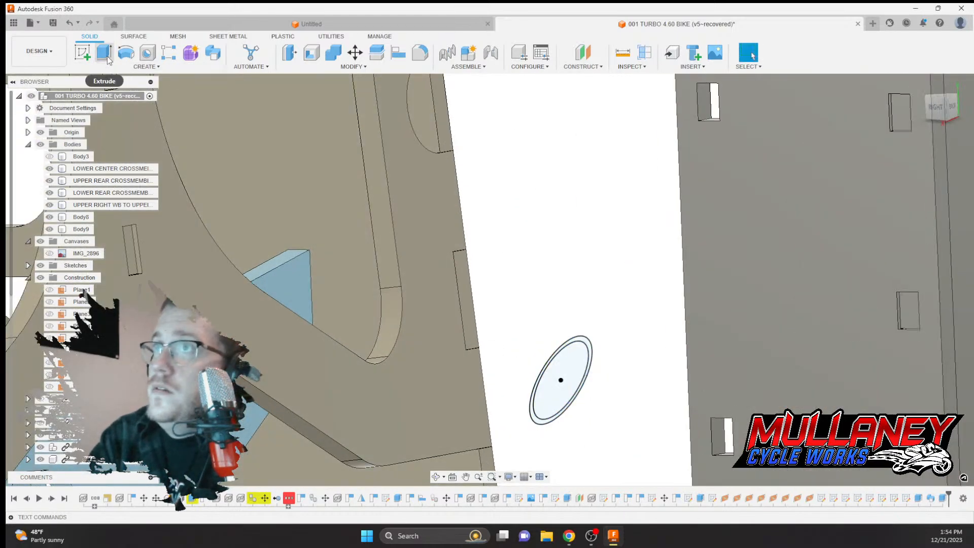
click(104, 52)
click(560, 380)
shift+middle_drag(561, 380, 586, 94)
click(921, 202)
click(913, 222)
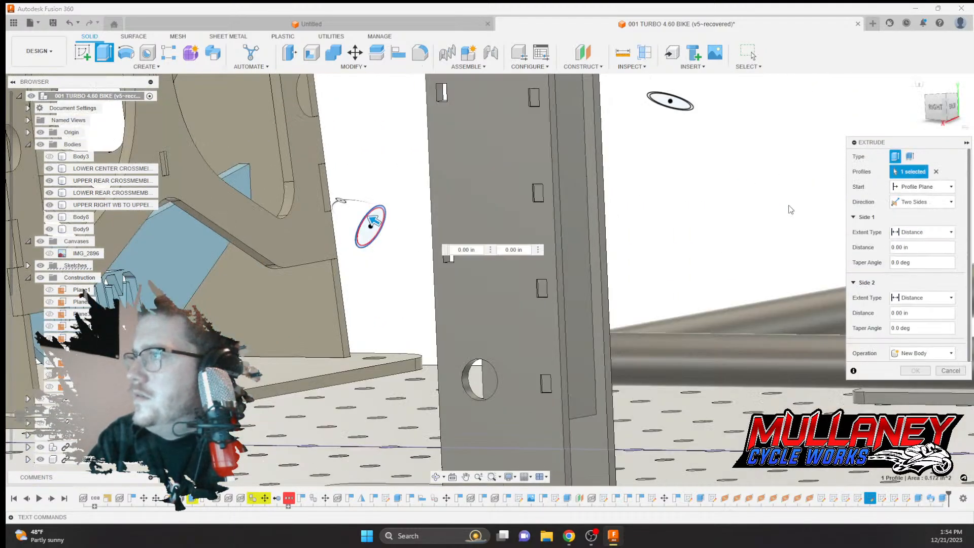
Extend side 1 of the extrusion to the front face of the rear axle bracket's mounting plate
middle_drag(597, 306, 795, 447)
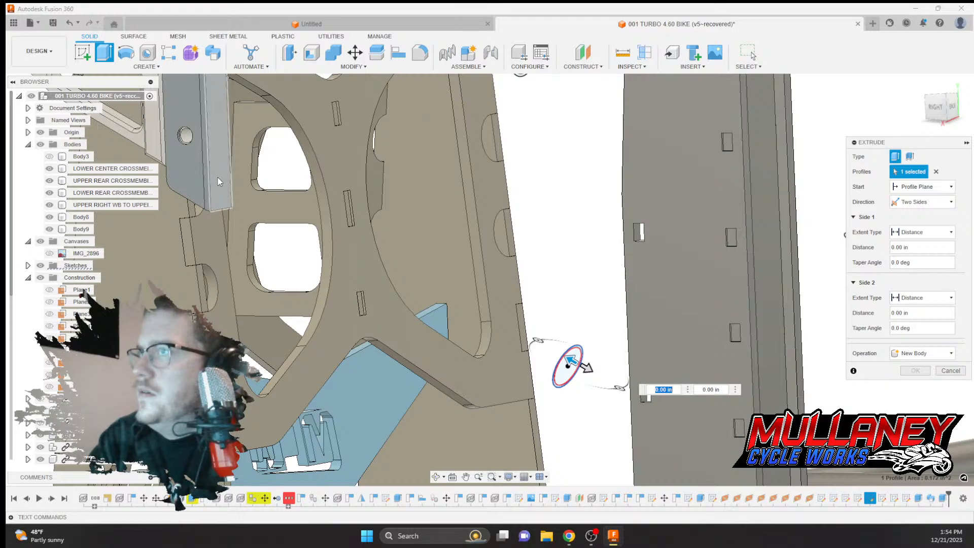
click(218, 177)
middle_drag(522, 270, 370, 193)
scroll(353, 207, down, 4)
click(924, 232)
click(911, 253)
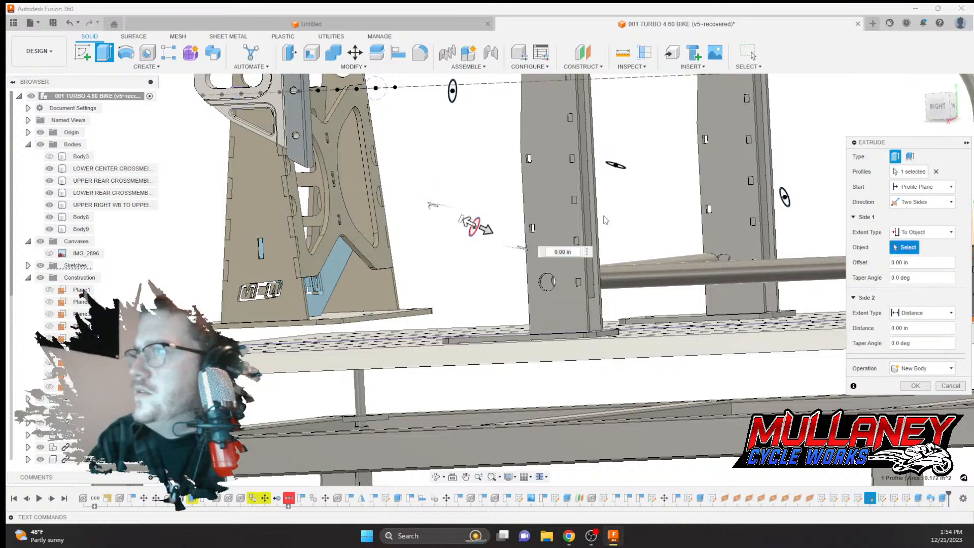
scroll(311, 144, up, 5)
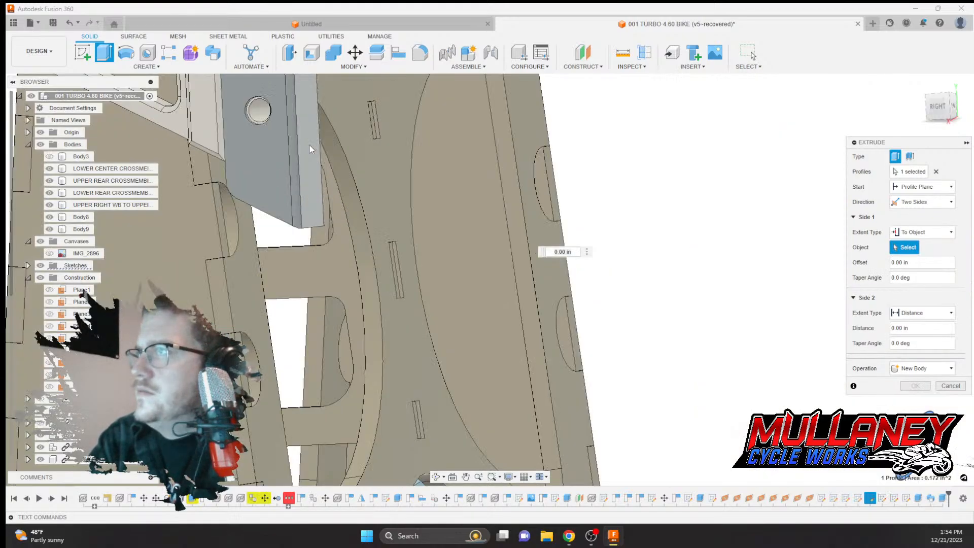
click(309, 146)
scroll(340, 175, down, 5)
middle_drag(373, 177, 310, 154)
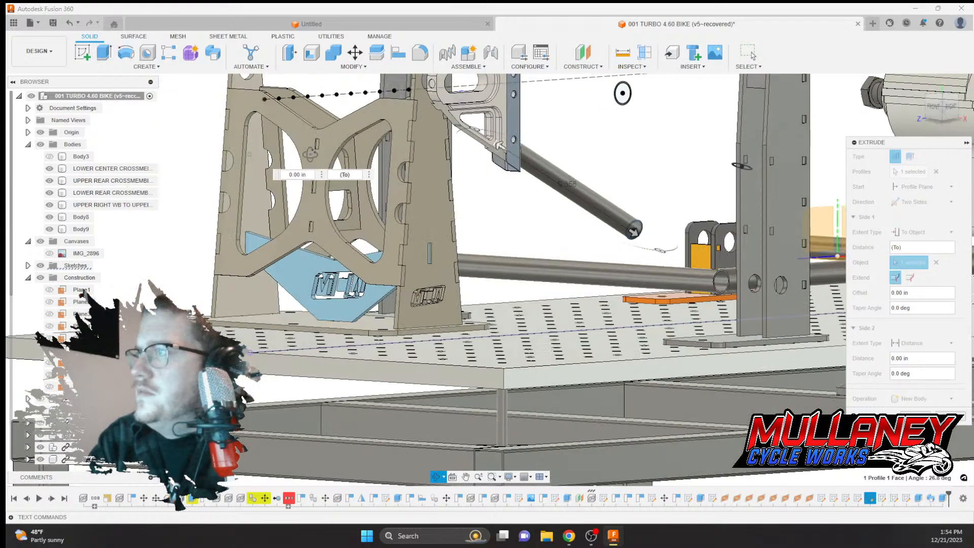
Extend side 2 of the extrusion to the lower rear crossmember's outer surface and create the tube as a new body
middle_drag(558, 173, 366, 157)
click(896, 343)
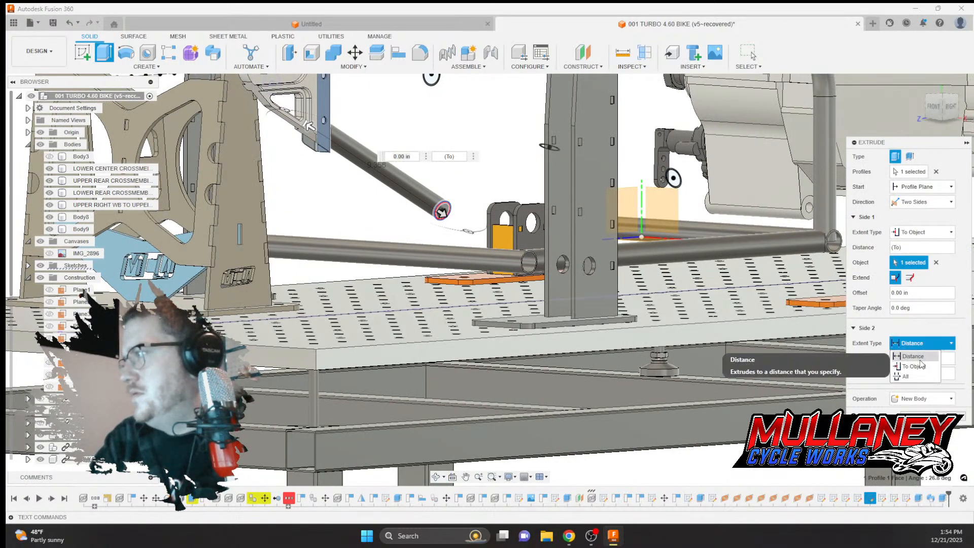
click(911, 363)
click(499, 261)
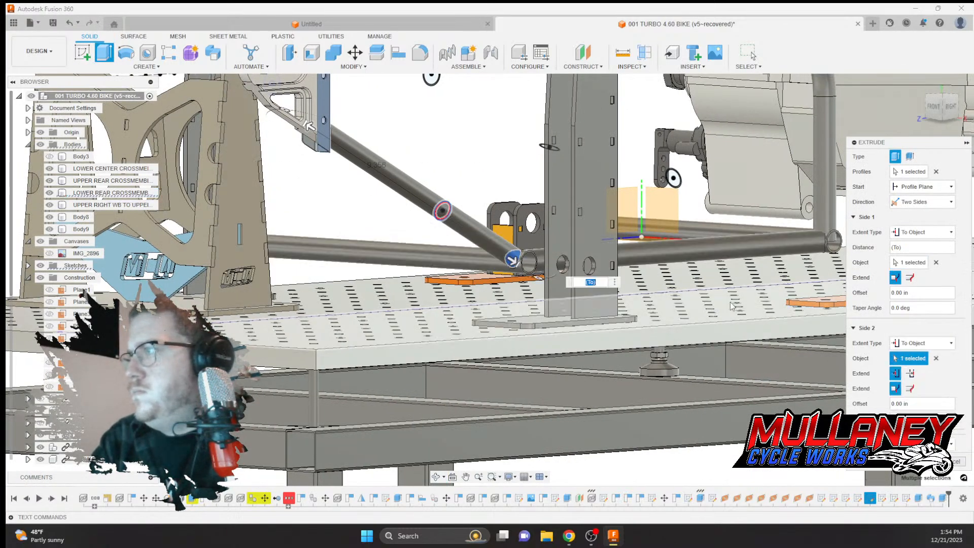
click(923, 443)
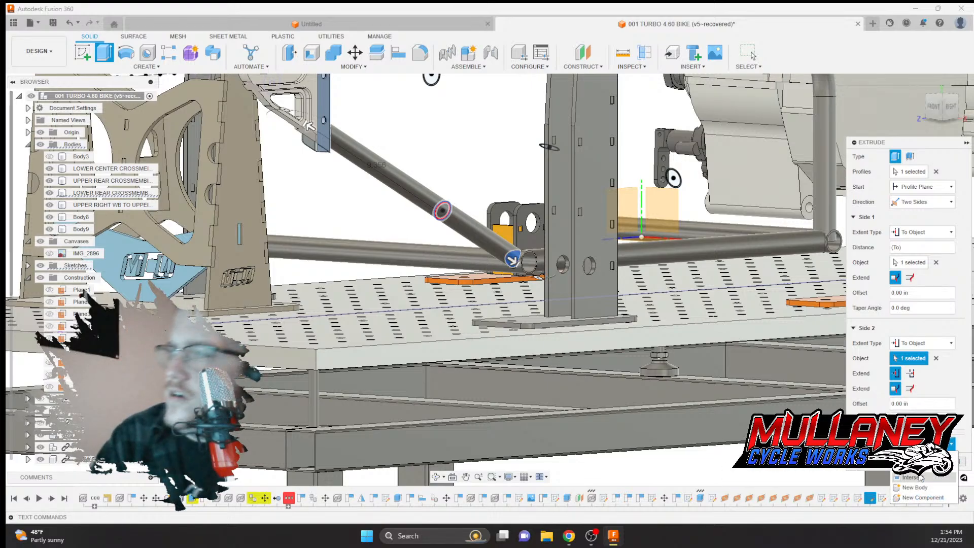
click(924, 490)
click(921, 461)
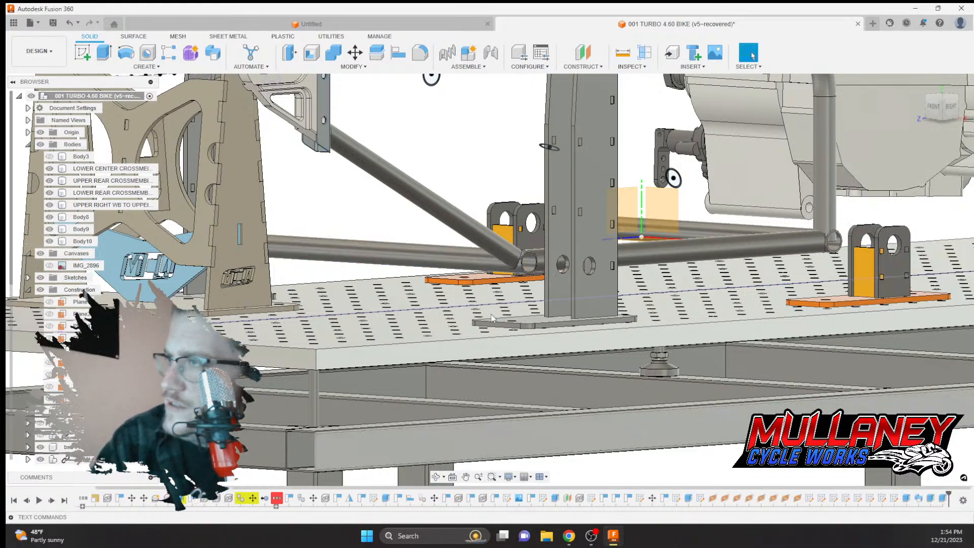
Start a two-sided extrusion of the tube ring on the middle line between the upper and lower tubes
scroll(489, 235, down, 3)
middle_drag(465, 139, 468, 190)
shift+middle_drag(483, 235, 426, 260)
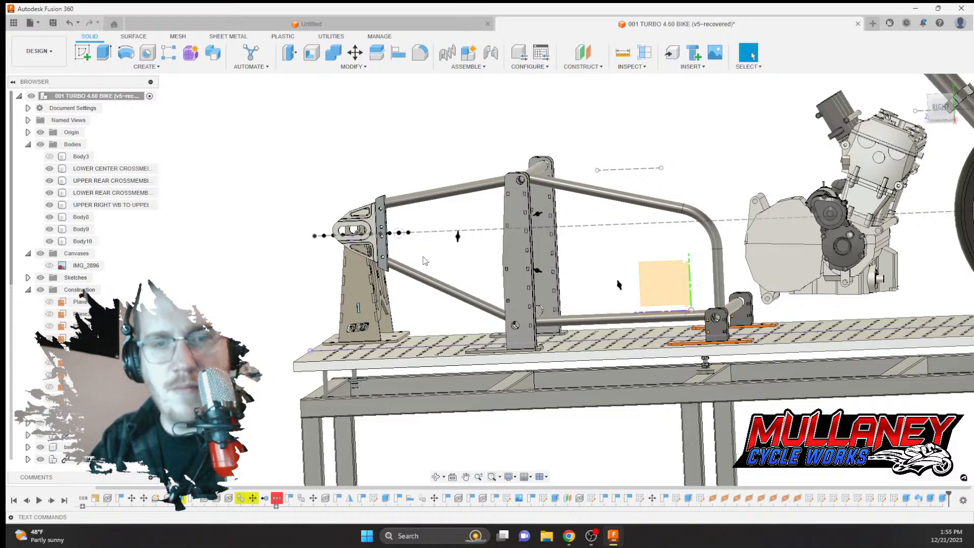
scroll(410, 234, up, 8)
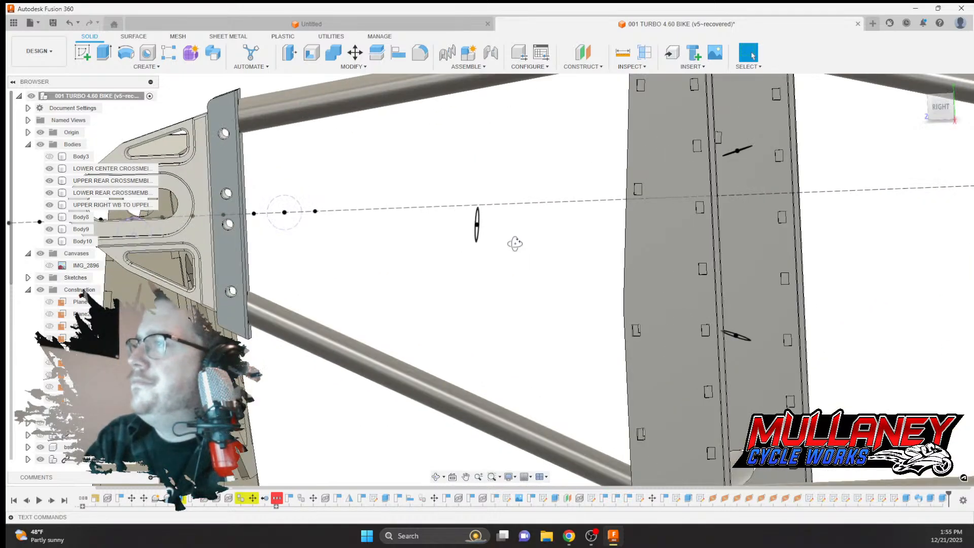
click(104, 52)
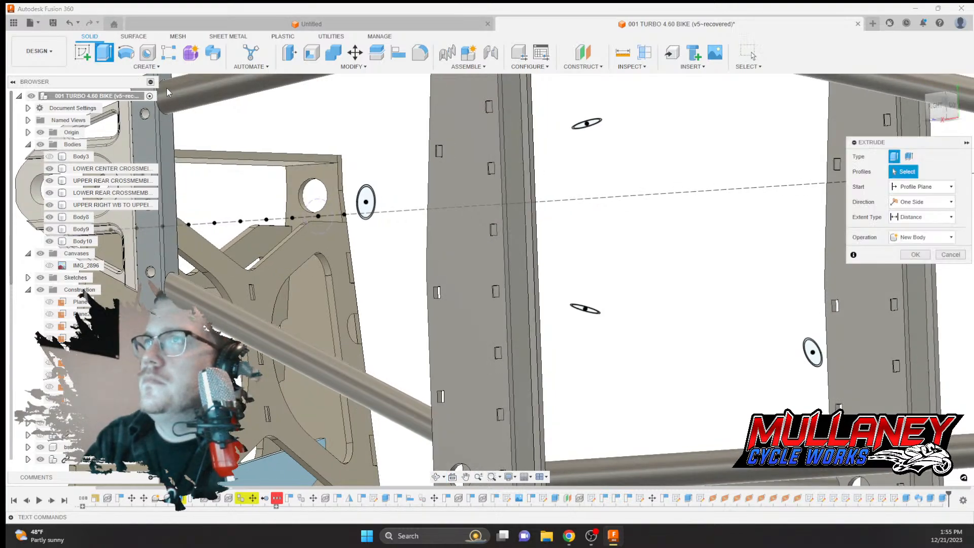
scroll(372, 198, up, 5)
click(354, 154)
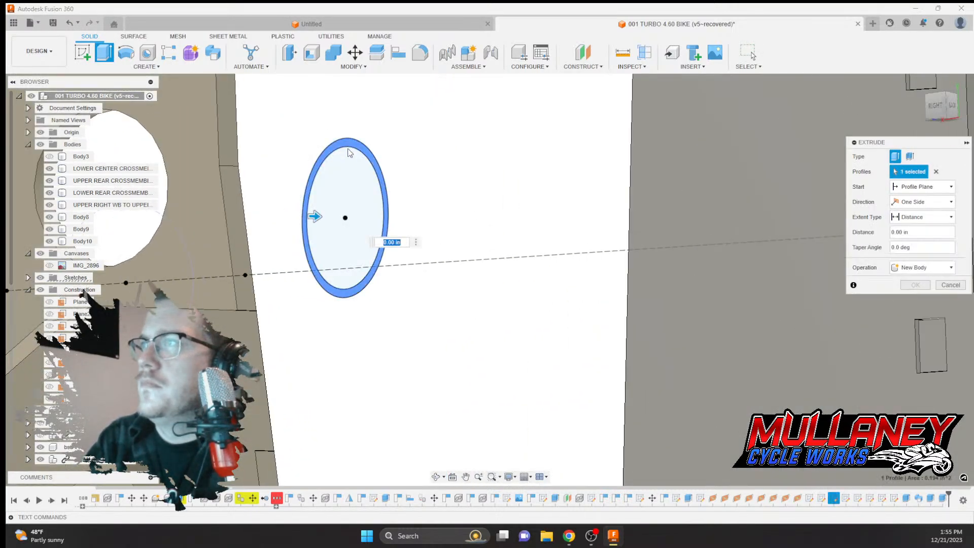
scroll(350, 156, down, 4)
click(947, 202)
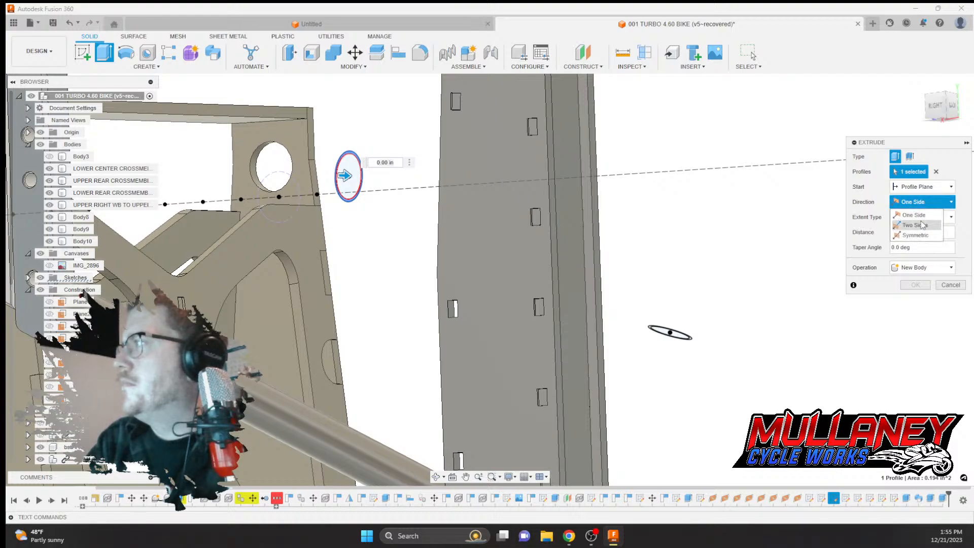
click(921, 223)
scroll(464, 178, down, 4)
middle_drag(540, 190, 483, 201)
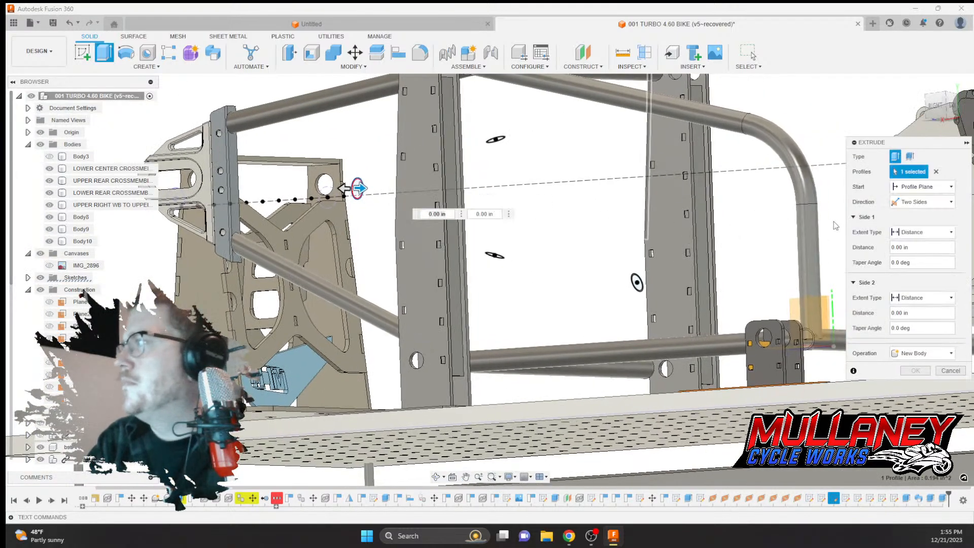
Extend side 1 to the bent tube's vertical section and side 2 to the front face of the axle bracket's mounting plate
click(947, 232)
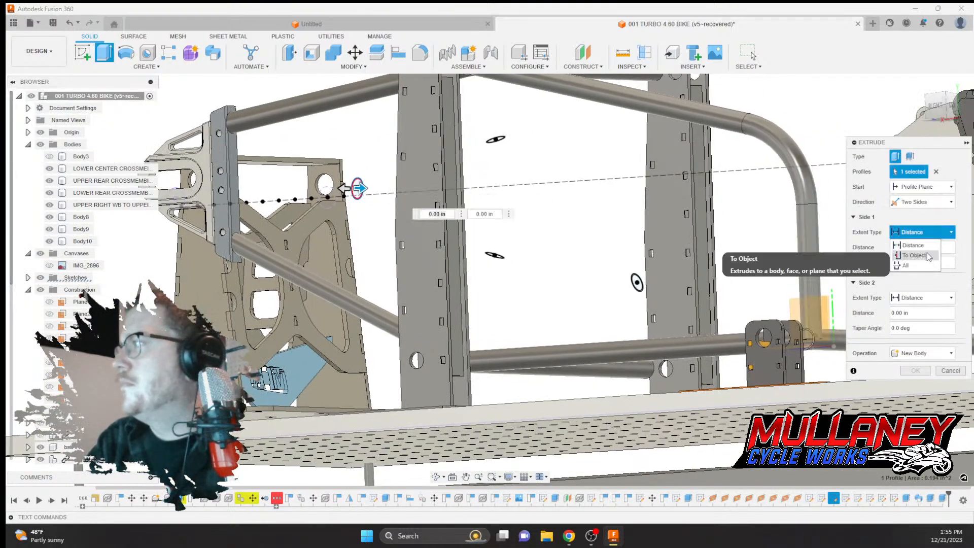
click(914, 254)
click(807, 213)
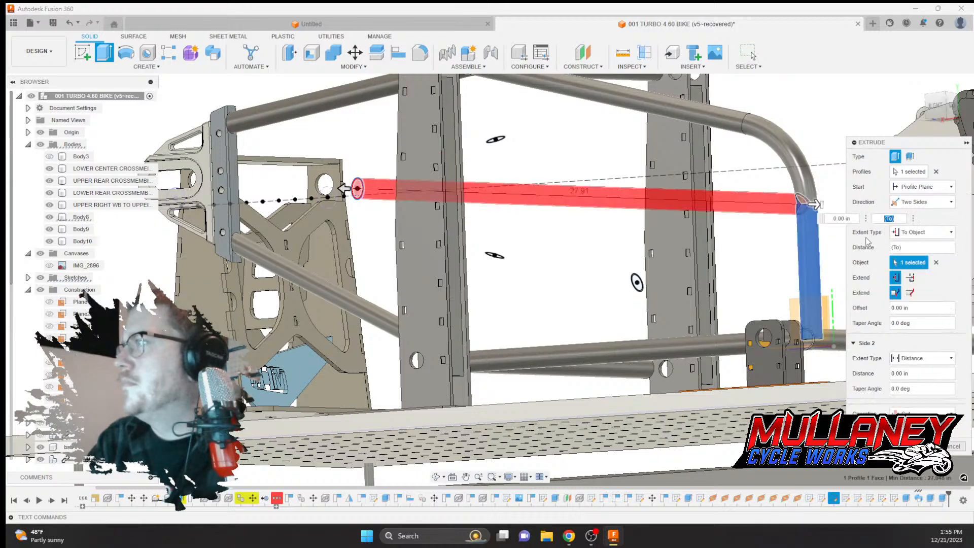
click(908, 358)
click(913, 382)
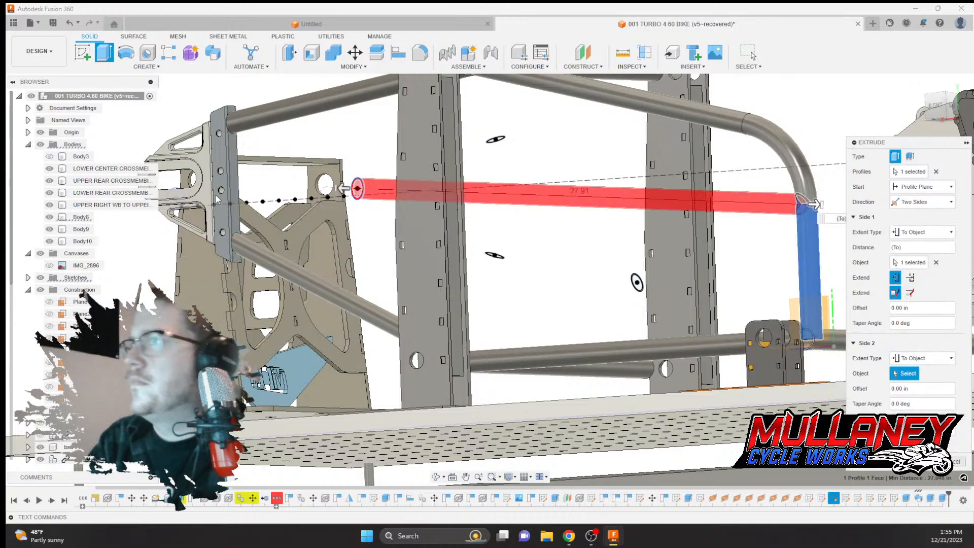
scroll(233, 177, up, 5)
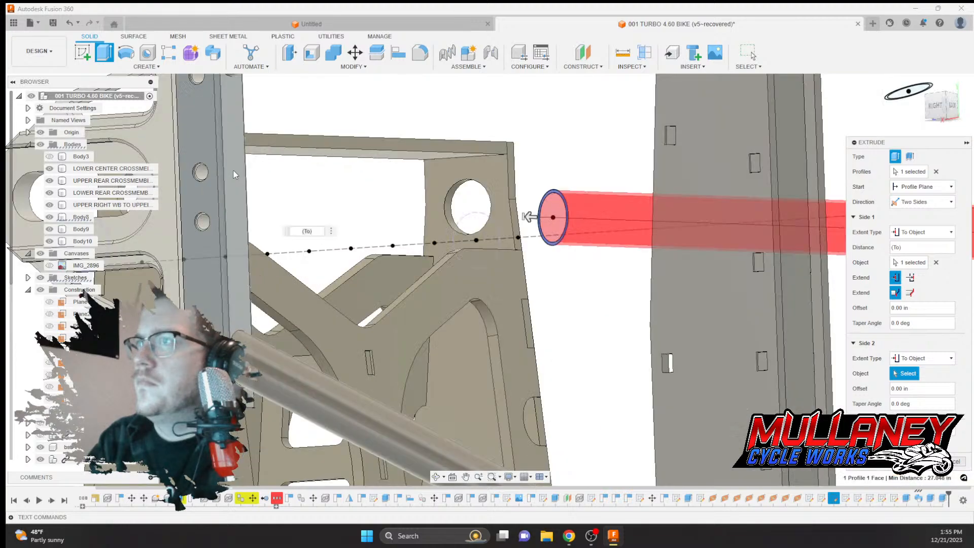
click(234, 175)
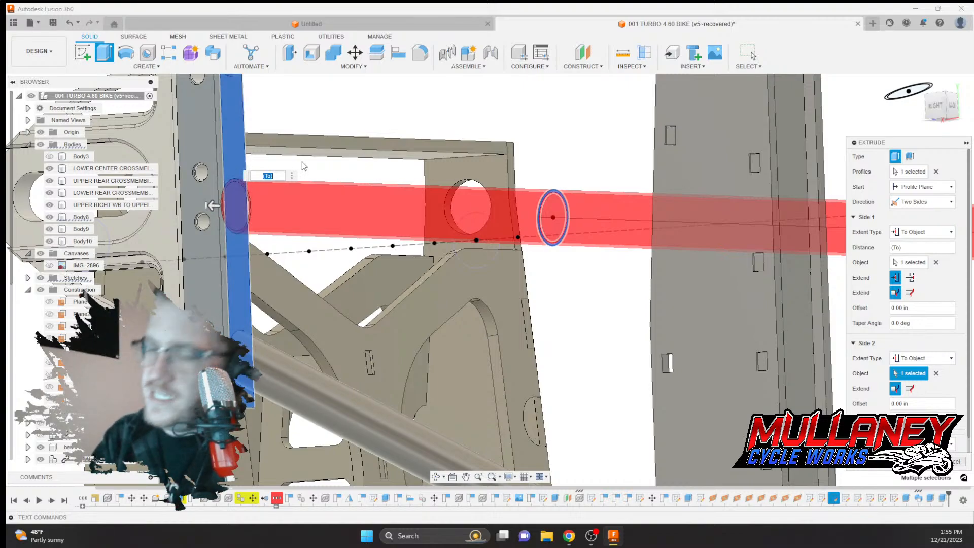
Set the extrusion's operation to New Body and create the middle tube
scroll(476, 193, down, 5)
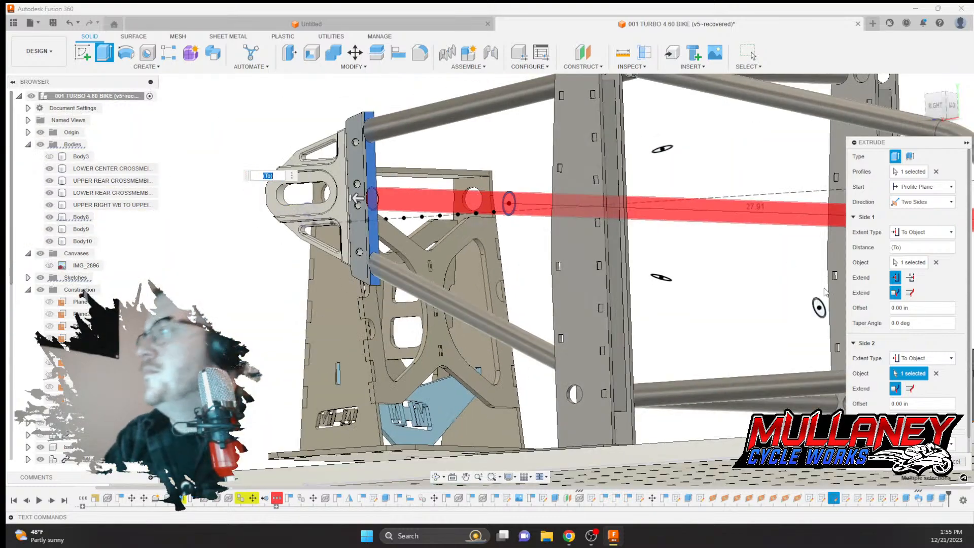
scroll(872, 334, down, 1)
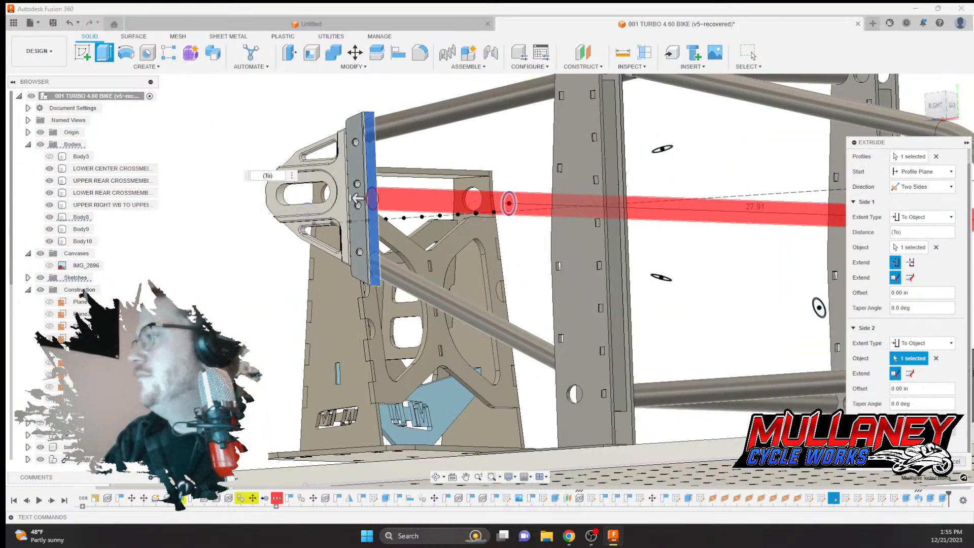
click(923, 432)
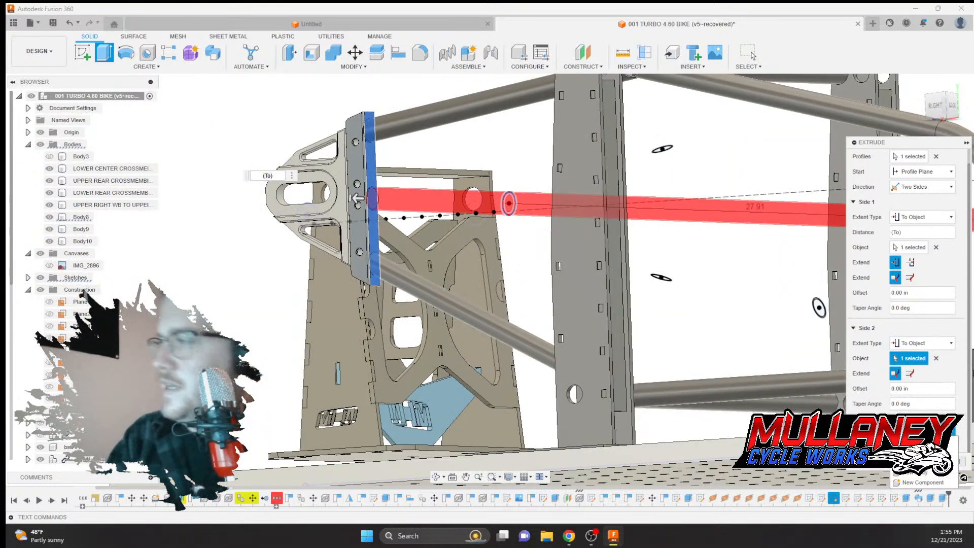
click(920, 474)
middle_drag(684, 286, 500, 276)
scroll(630, 263, down, 1)
scroll(624, 274, up, 3)
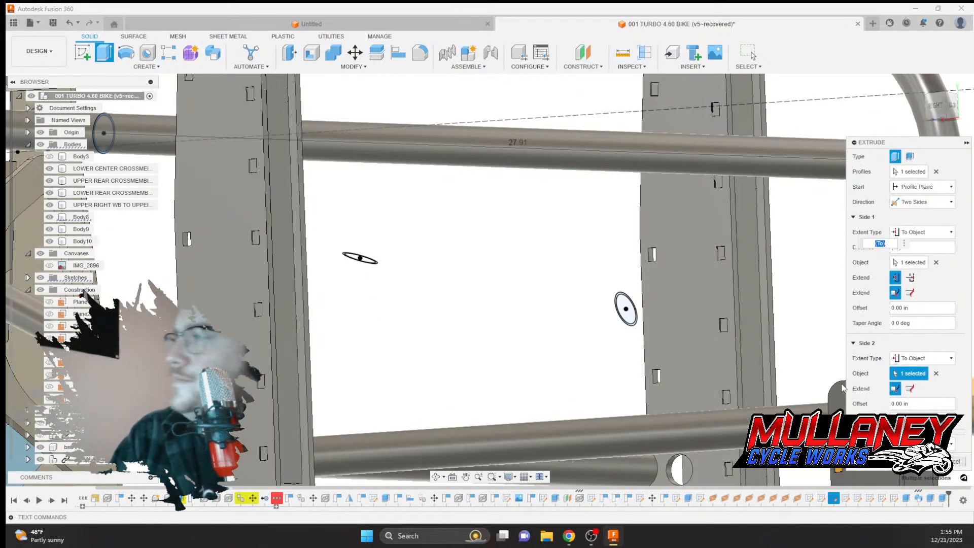
key(Return)
scroll(404, 172, down, 3)
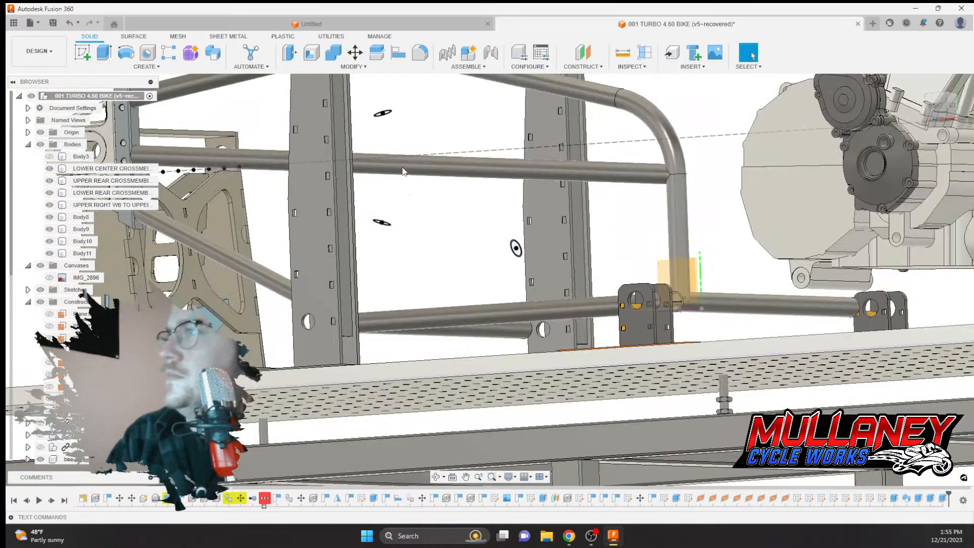
Rename the bent tube's body as LOWER CENTER CROSS TO UPPWER
middle_drag(404, 172, 431, 269)
scroll(452, 212, down, 3)
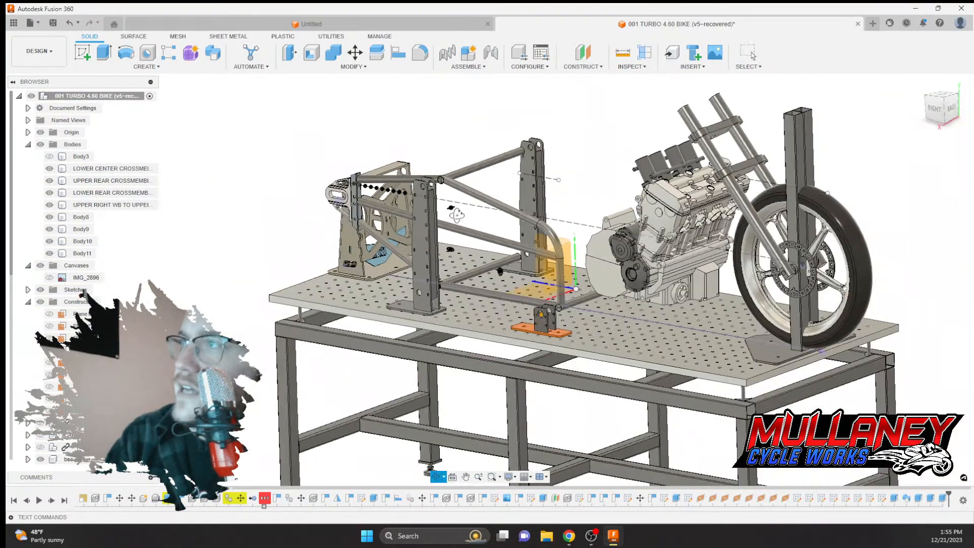
mouse_move(453, 213)
shift+middle_down()
mouse_move(485, 177)
mouse_move(515, 180)
mouse_move(487, 177)
mouse_move(461, 217)
mouse_move(456, 212)
shift+middle_up()
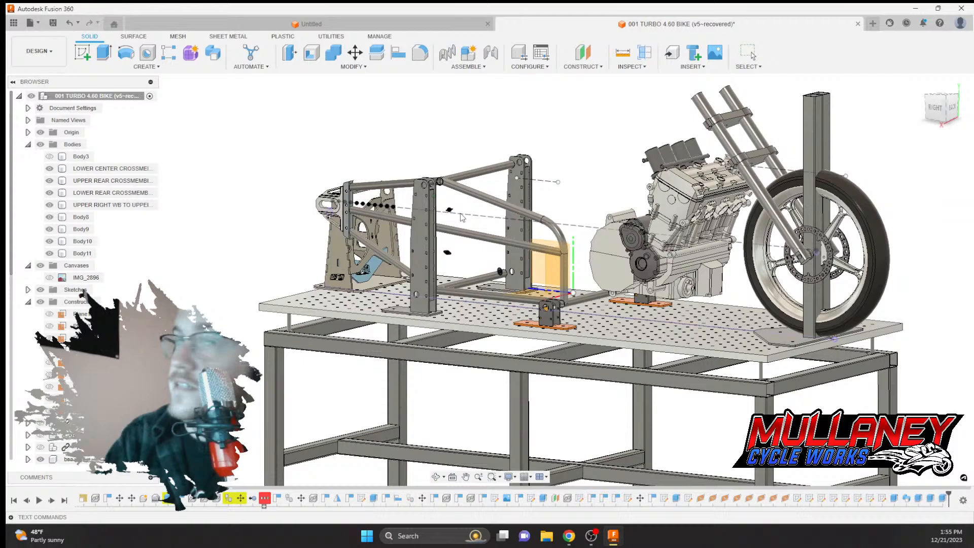
click(75, 218)
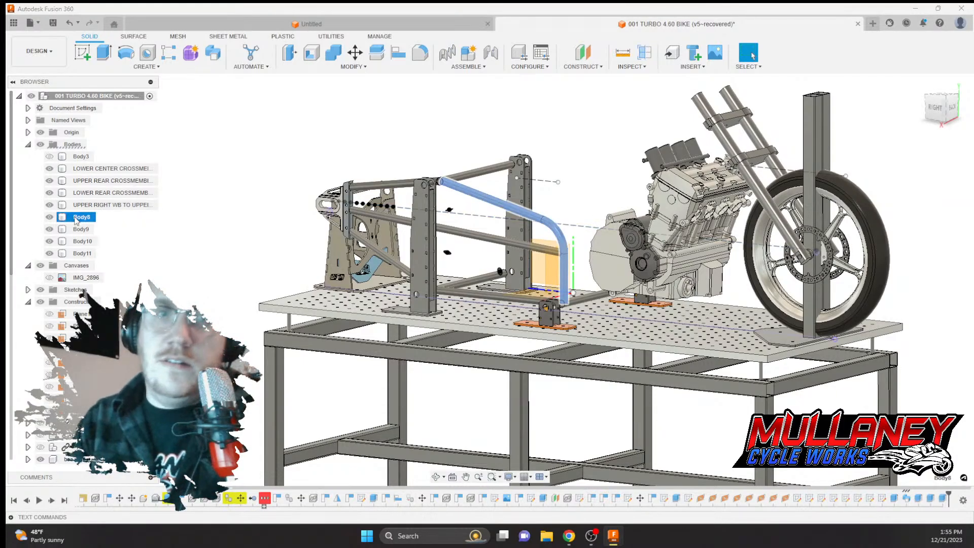
double_click(75, 218)
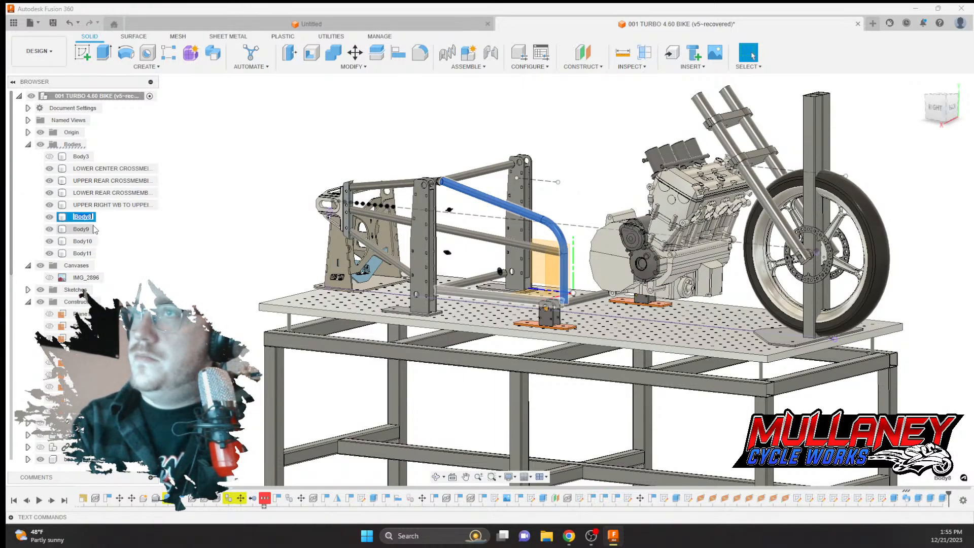
text(R CENTER CROSS TO UPPWER)
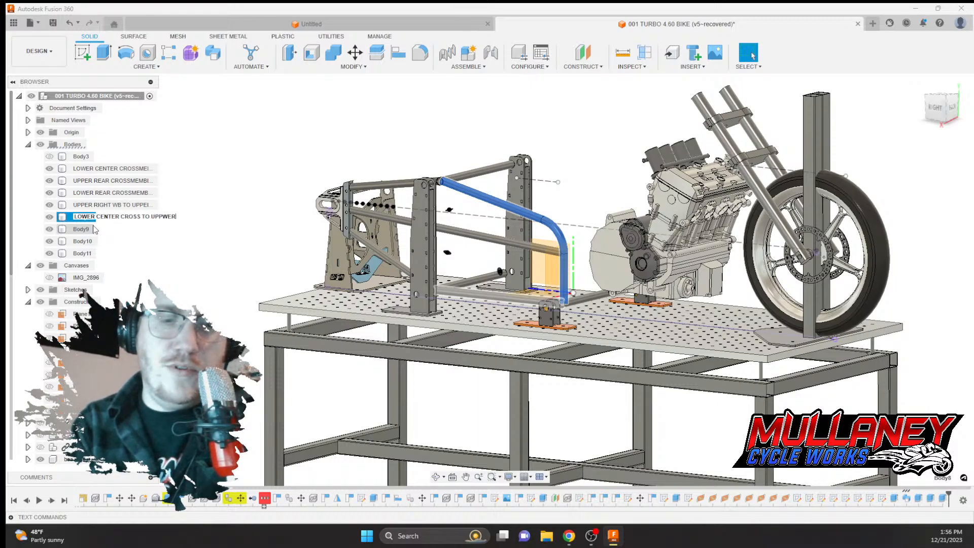
key(Return)
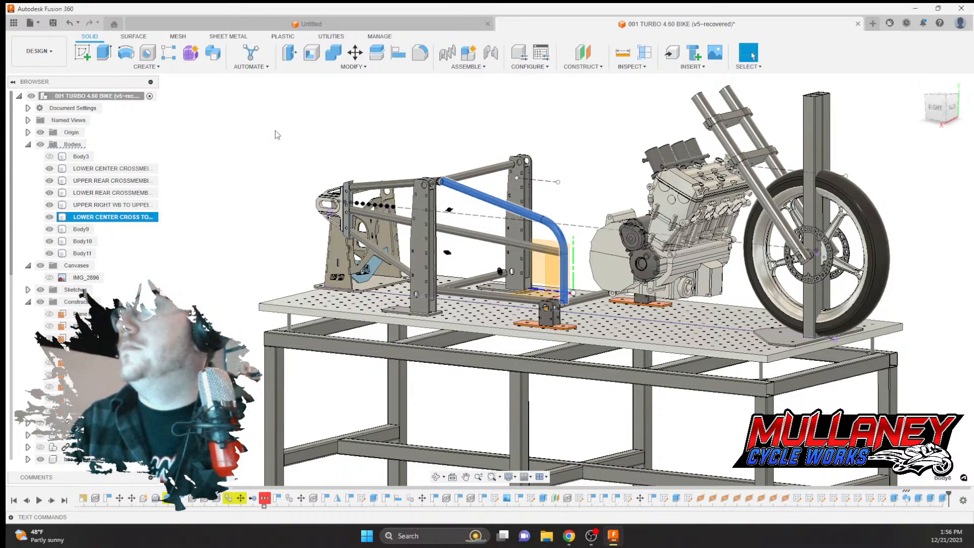
click(419, 217)
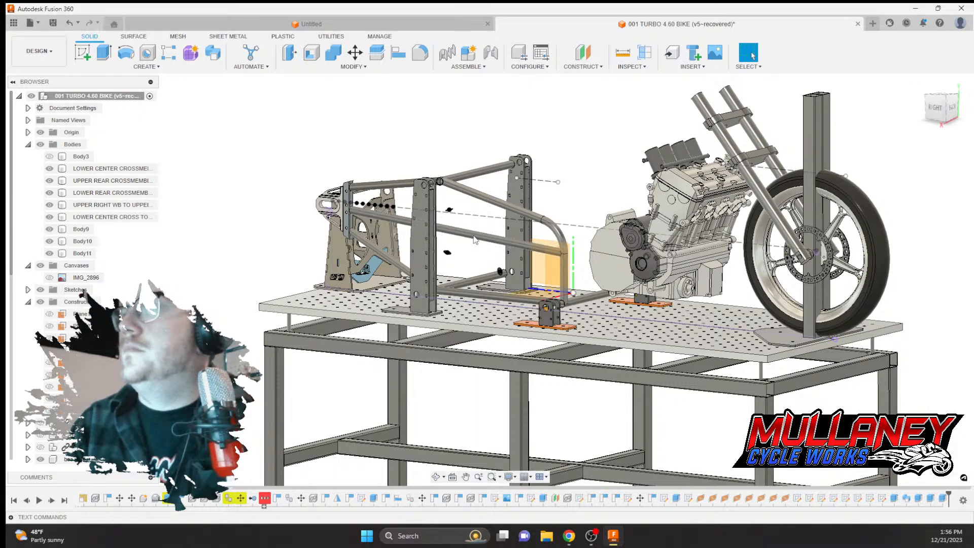
Rename the middle tube's body, running from the bent tube to the axle bracket, as SWINGARM TUBE
click(396, 222)
double_click(89, 254)
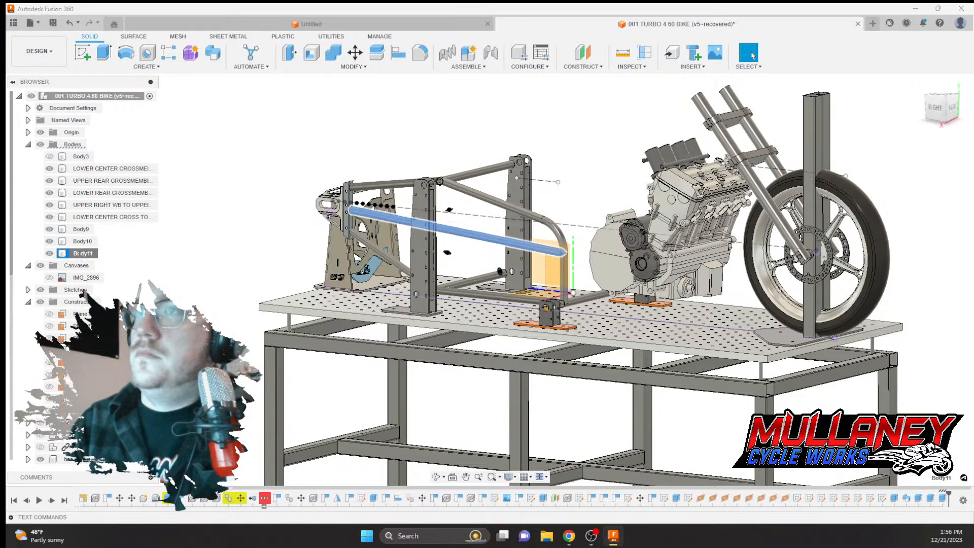
text(SWINGA)
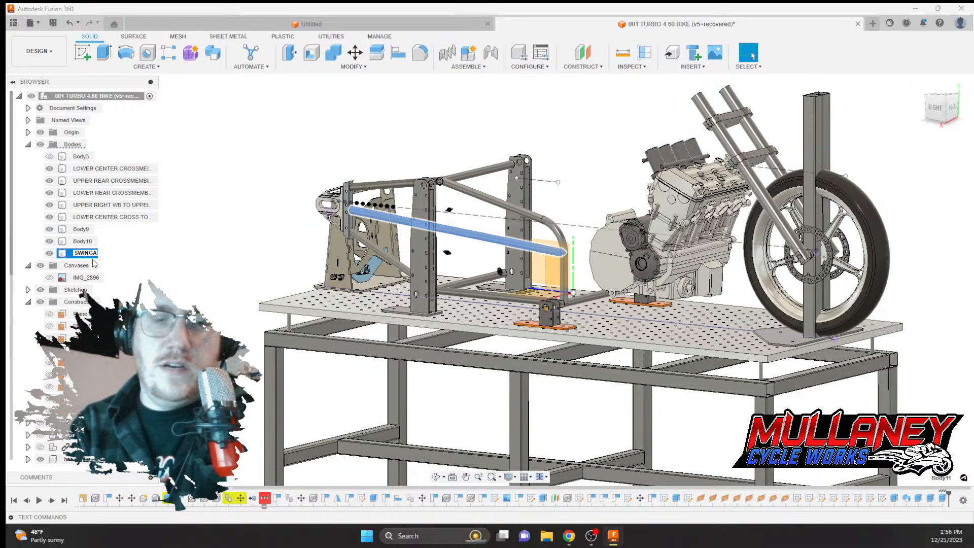
text(RM TUBE)
key(Return)
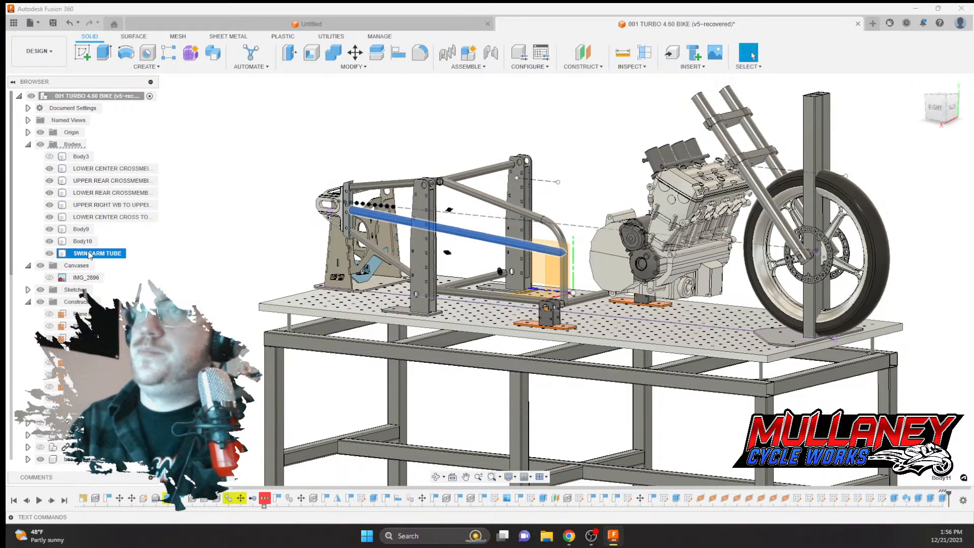
Rename the diagonal tube's body at the rear of the frame as AXLE BLOCK TO LOWER REAR CROSS
click(89, 241)
double_click(89, 242)
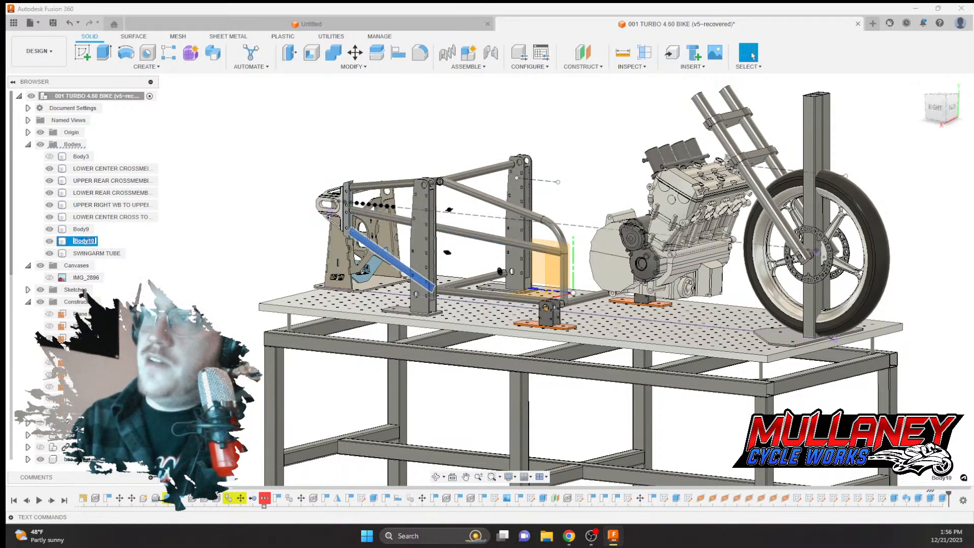
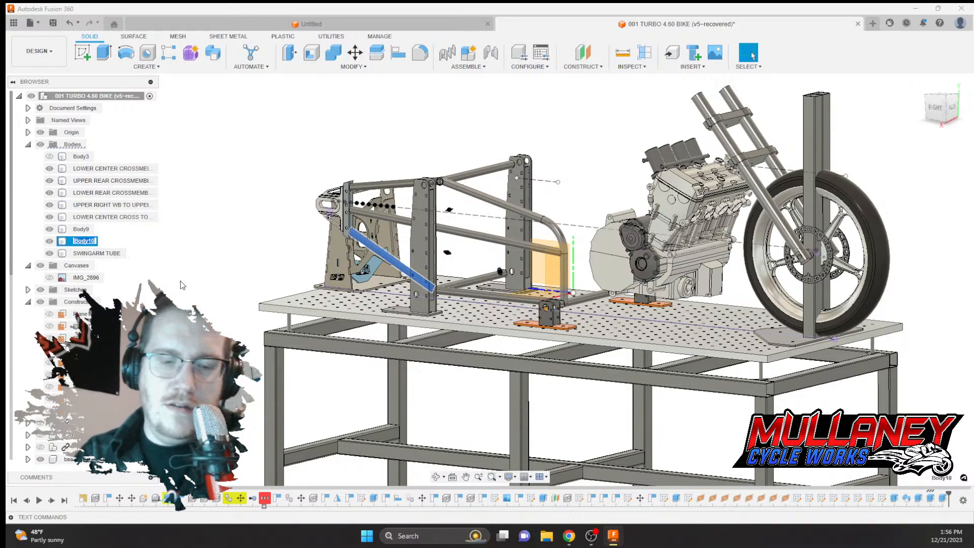
text(AXLE BL)
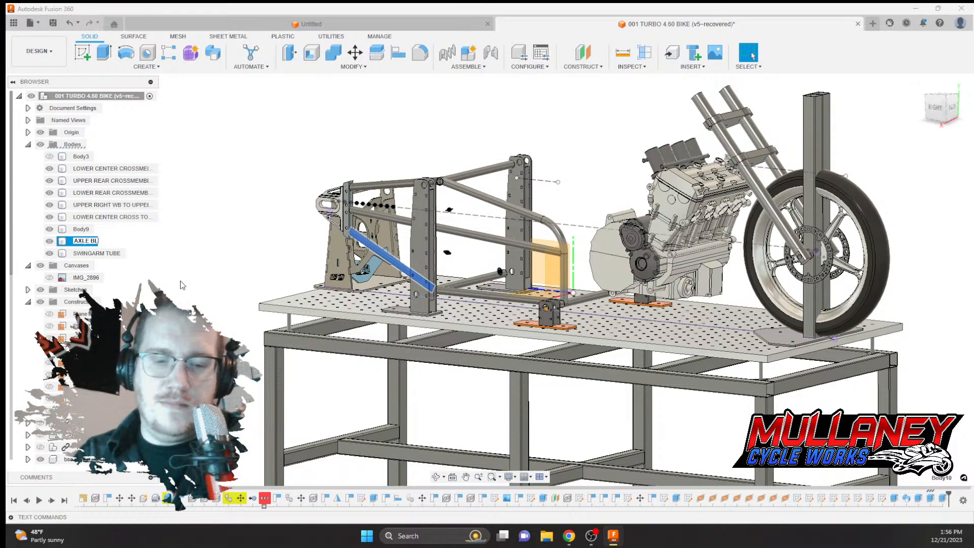
text(OCK TO LOWER REAR CROSS)
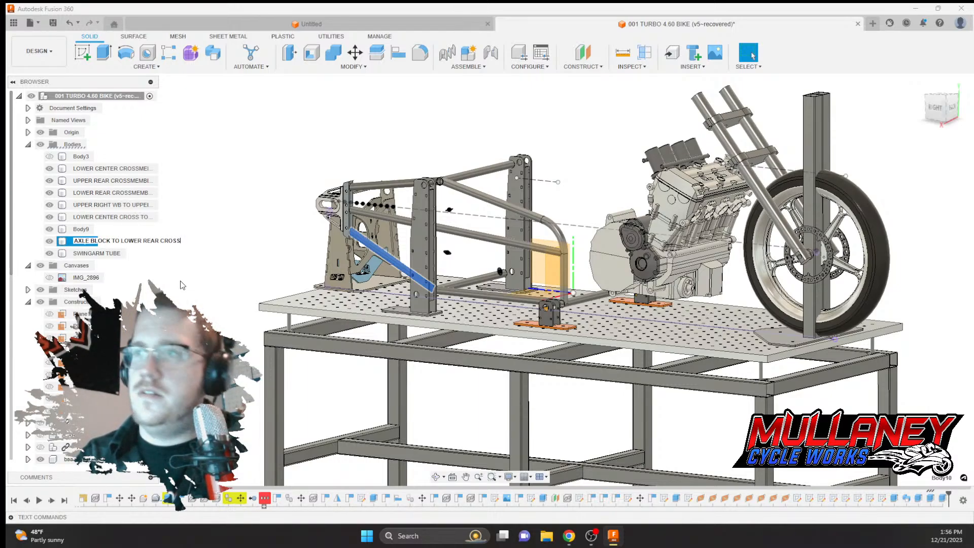
key(Return)
Rename the lower horizontal tube's body as LOWER CENTER CROSS TO LOWER REAR CRO and clear the selection
double_click(81, 229)
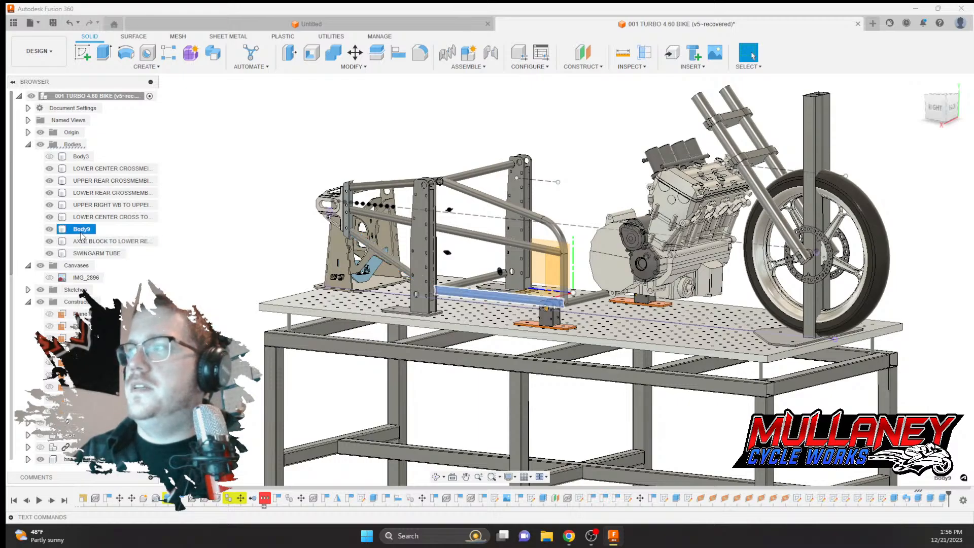
text(L)
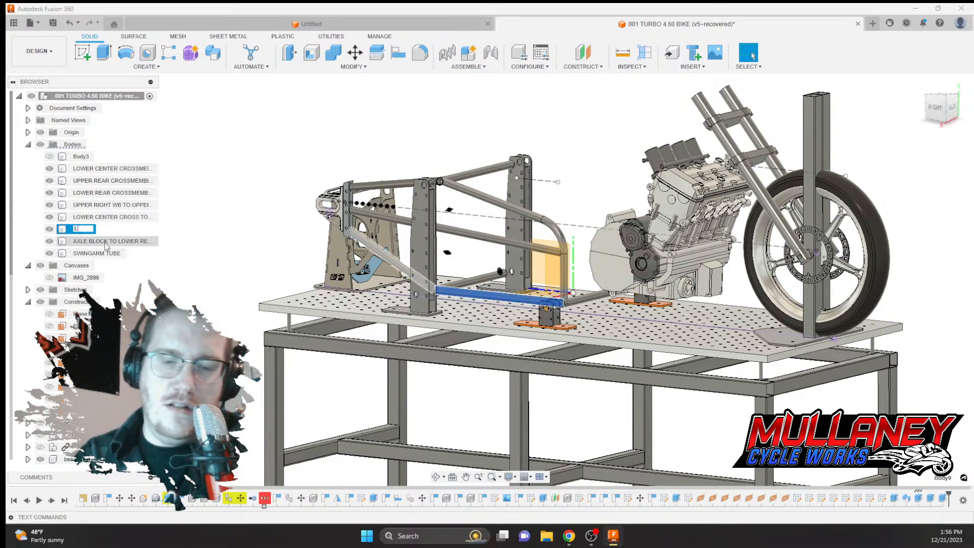
text(OWER R)
key(BackSpace)
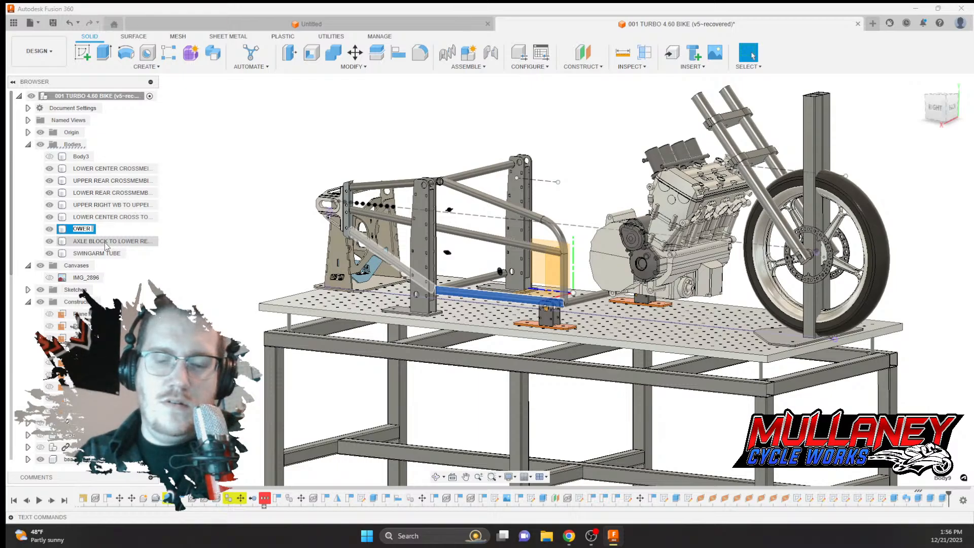
text(CENTER CROSS TO LOWER REAR CRO)
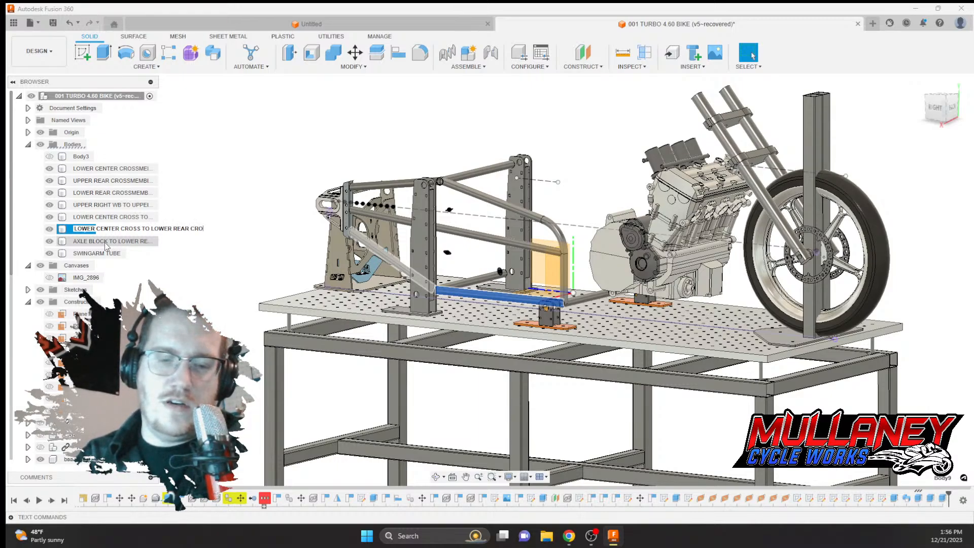
key(Return)
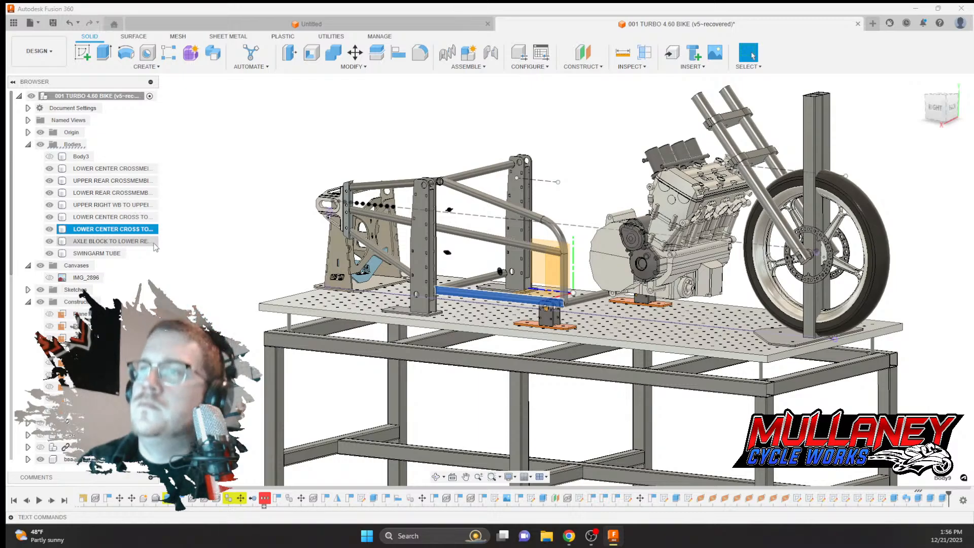
click(268, 288)
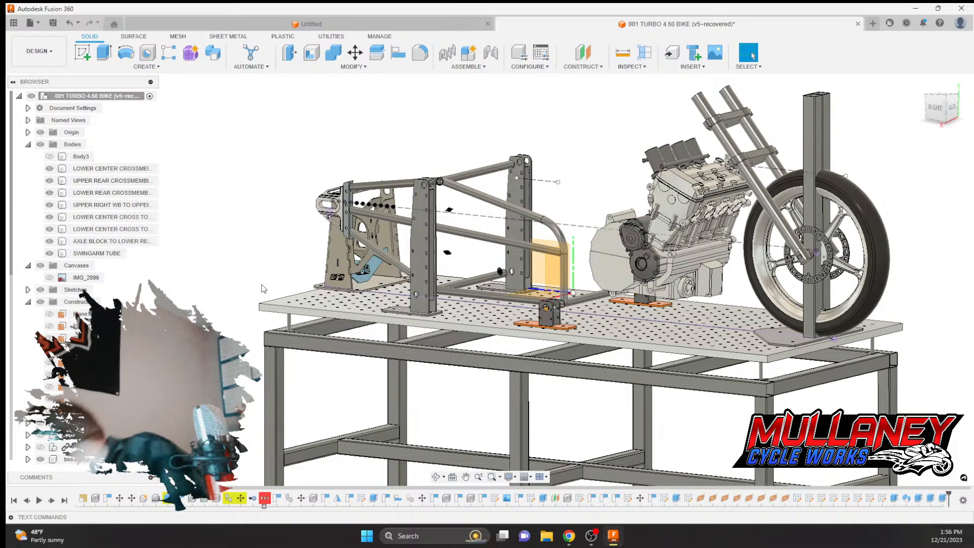
Start a two-sided extrusion of the tube ring between the swingarm tube and the upper rear crossmember
scroll(264, 289, down, 1)
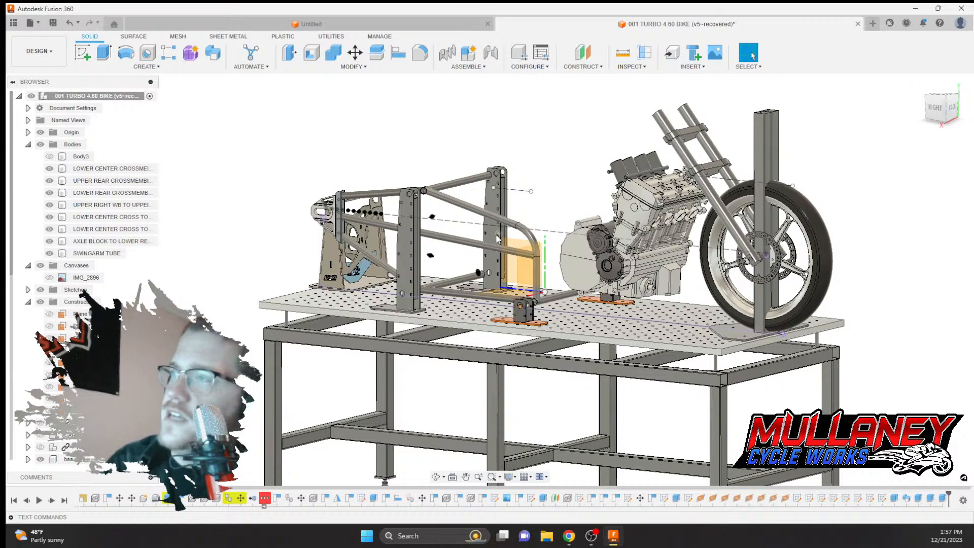
scroll(403, 203, up, 3)
scroll(404, 202, up, 3)
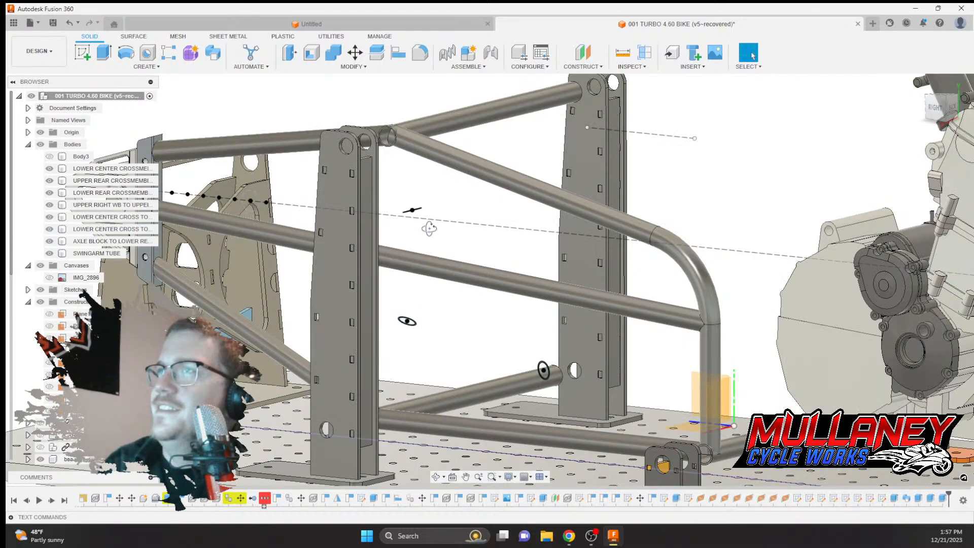
shift+middle_drag(428, 226, 425, 190)
click(104, 51)
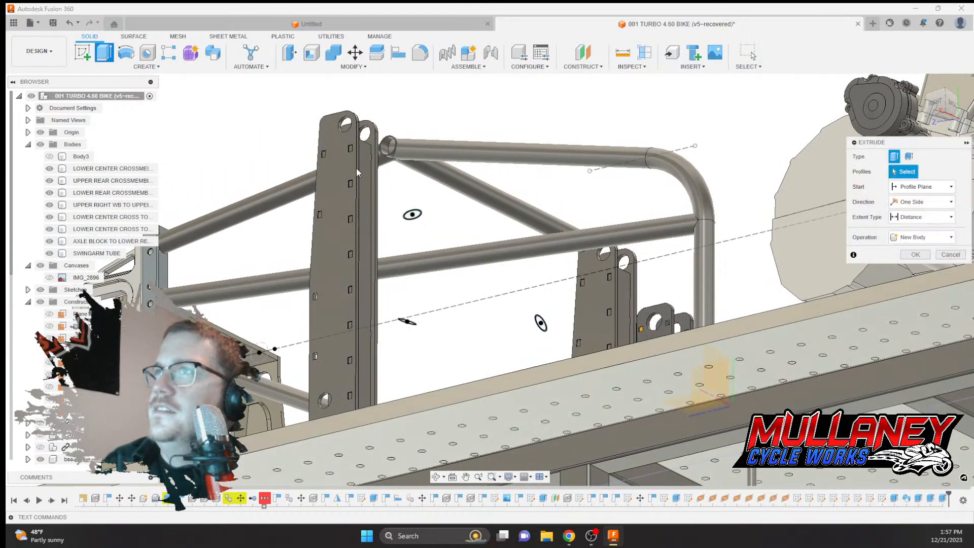
scroll(437, 220, up, 6)
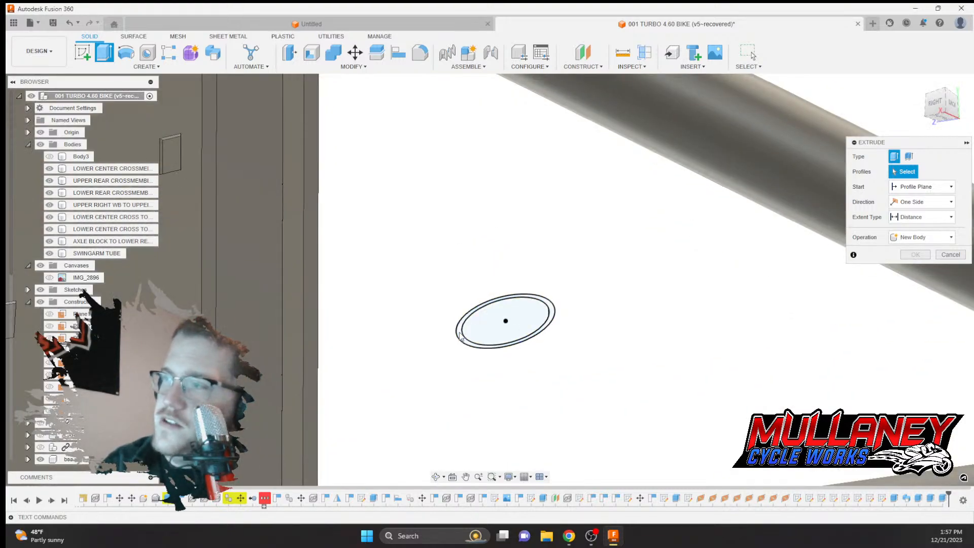
click(463, 330)
click(921, 202)
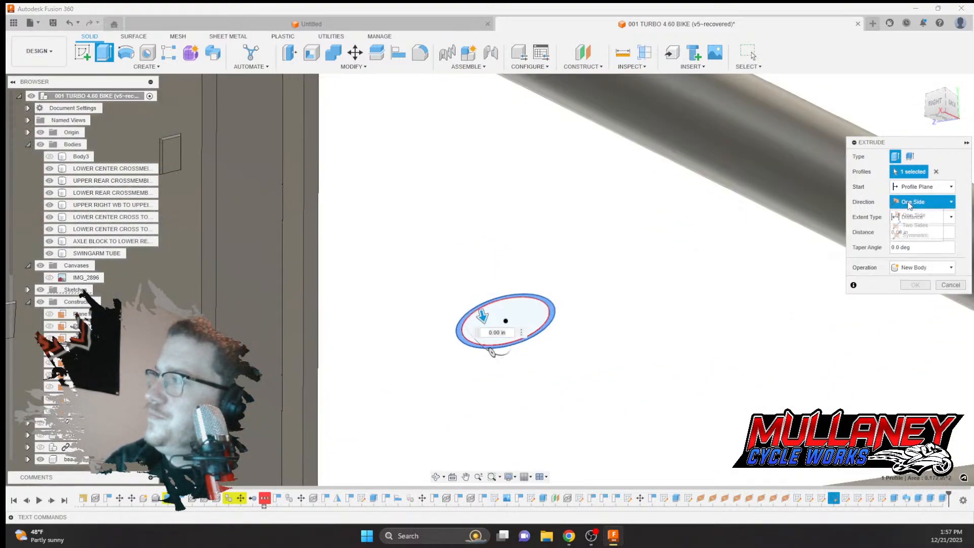
click(913, 225)
scroll(568, 255, down, 5)
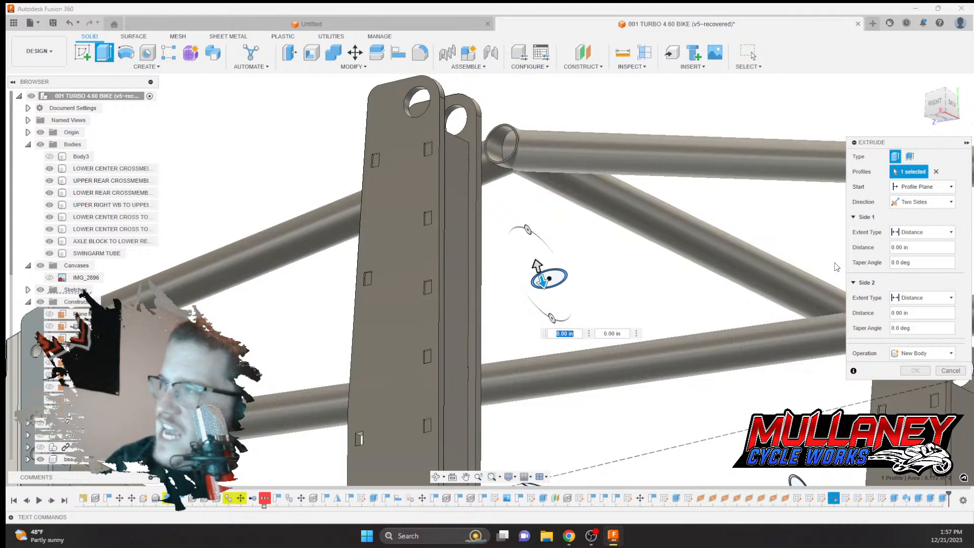
Extend side 1 to the swingarm tube and side 2 to the upper rear crossmember, using To Object for both
click(894, 235)
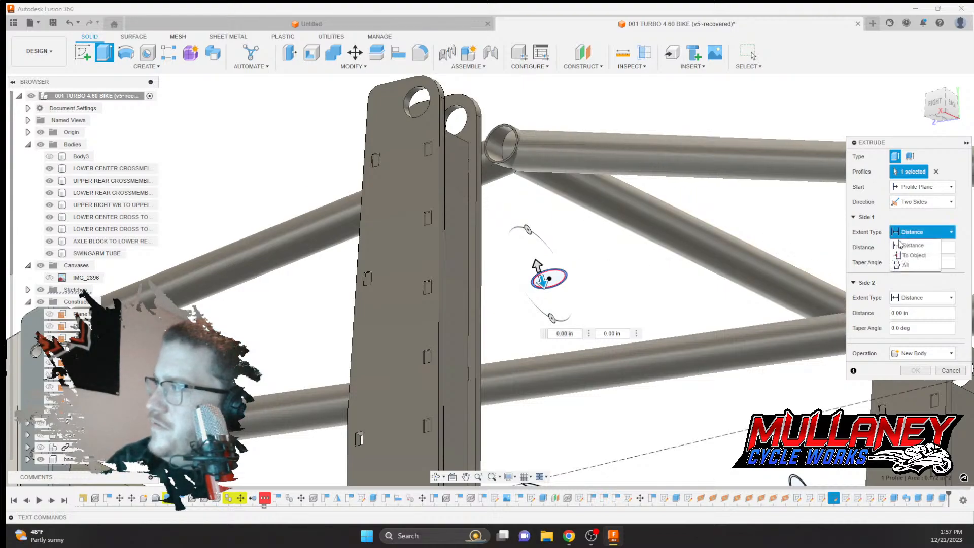
click(906, 256)
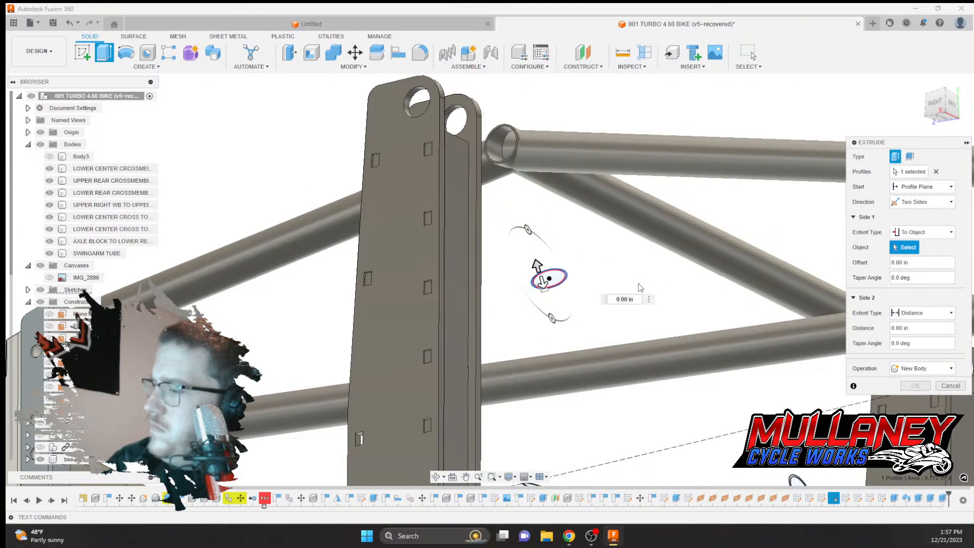
click(566, 359)
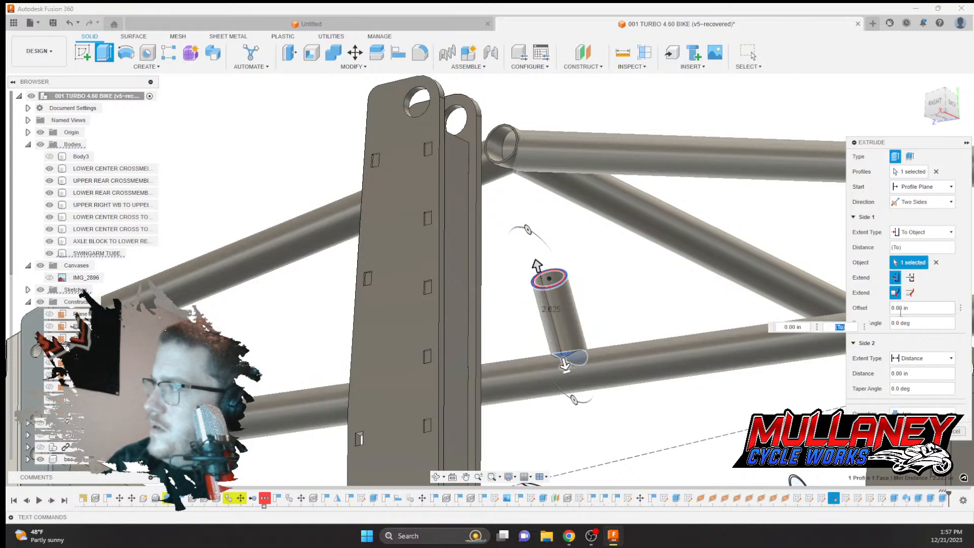
click(902, 360)
click(905, 377)
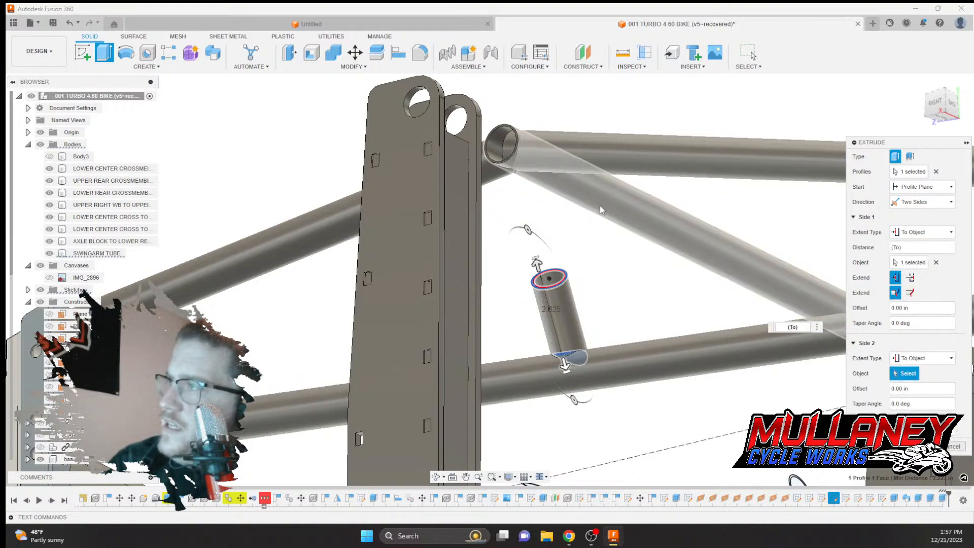
click(592, 205)
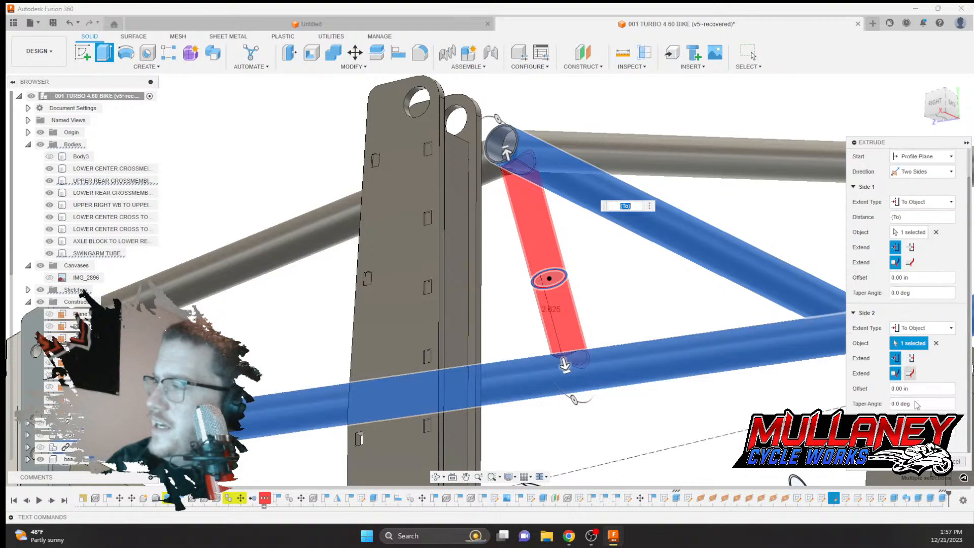
Set the extrusion's operation to New Body and create the upright tube above the swingarm tube
click(952, 431)
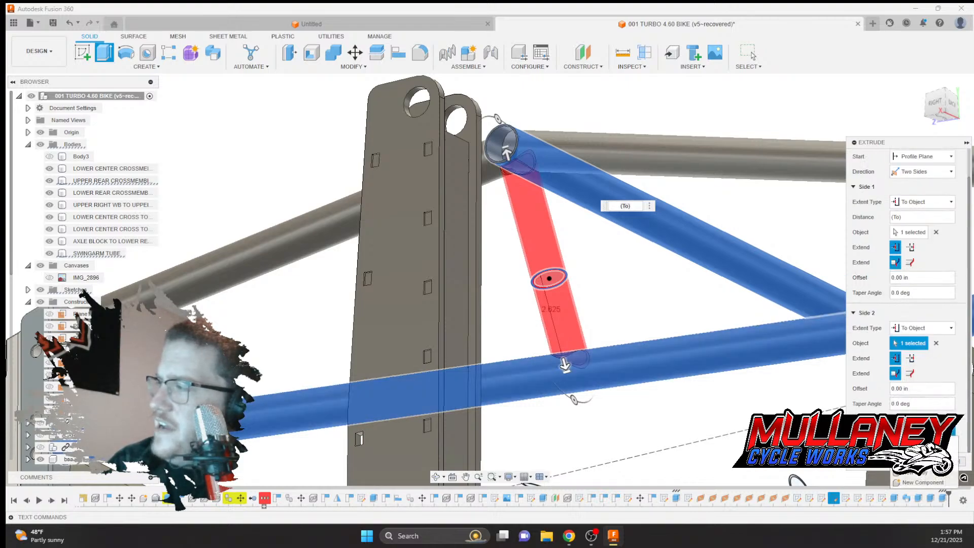
click(921, 475)
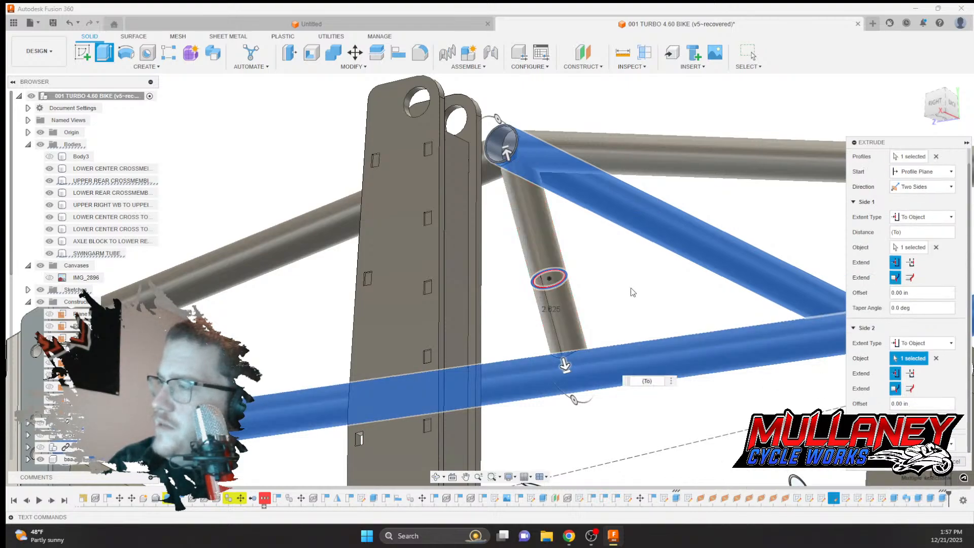
scroll(631, 288, down, 5)
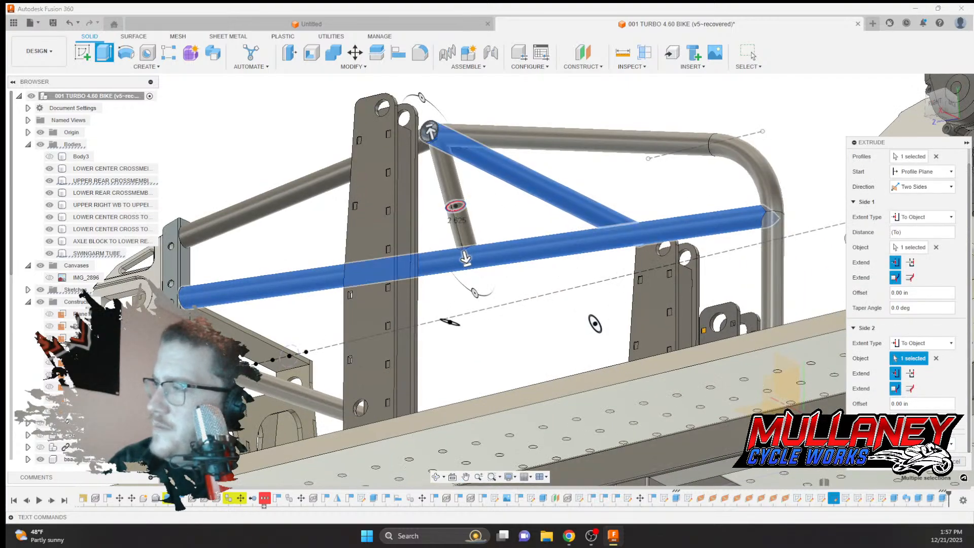
key(Return)
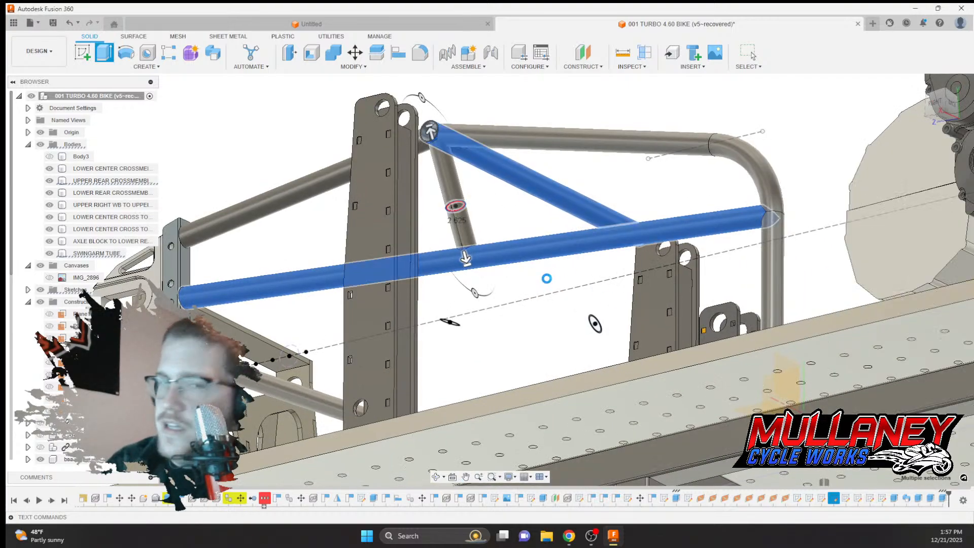
Start a two-sided extrusion of the tube ring between the swingarm tube and the lower rear crossmember
scroll(548, 283, up, 5)
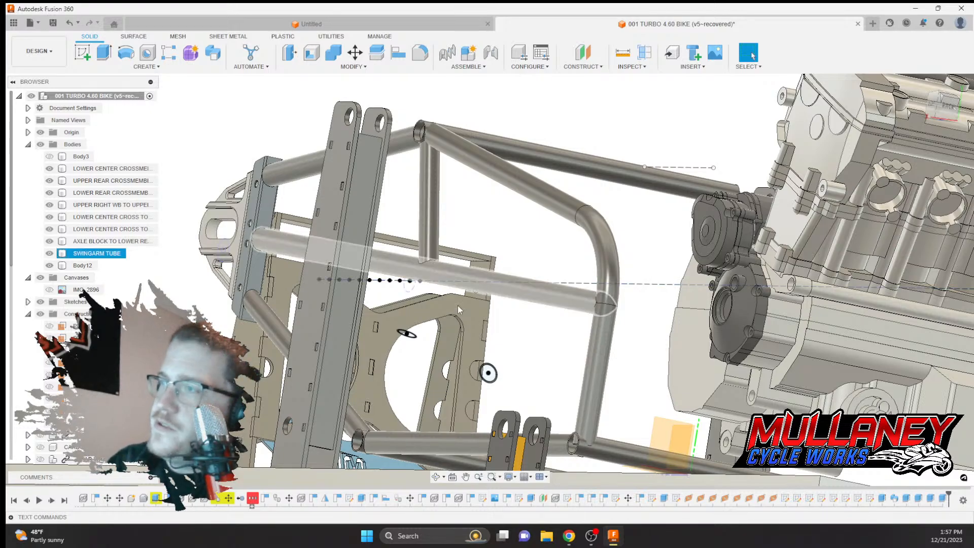
shift+middle_drag(477, 312, 519, 284)
scroll(519, 284, up, 6)
scroll(519, 285, up, 3)
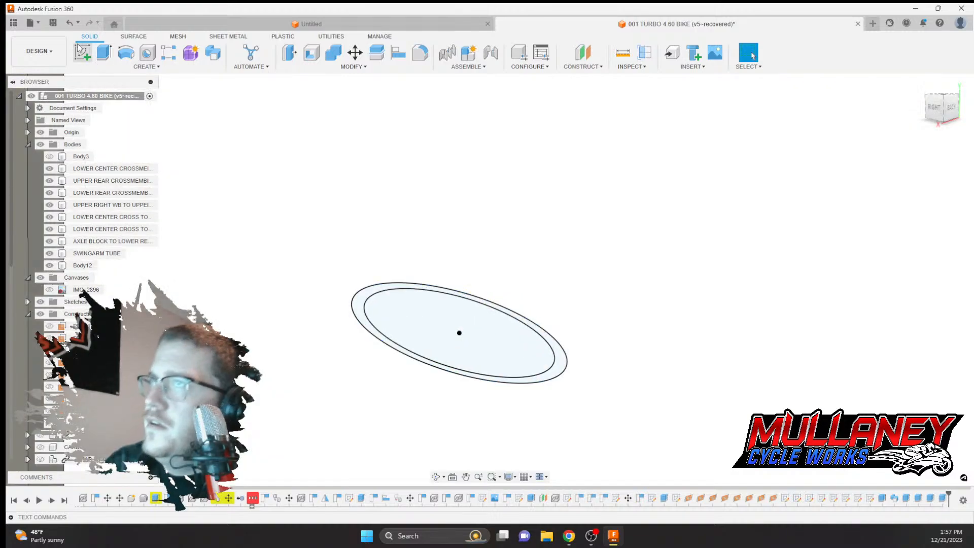
click(104, 52)
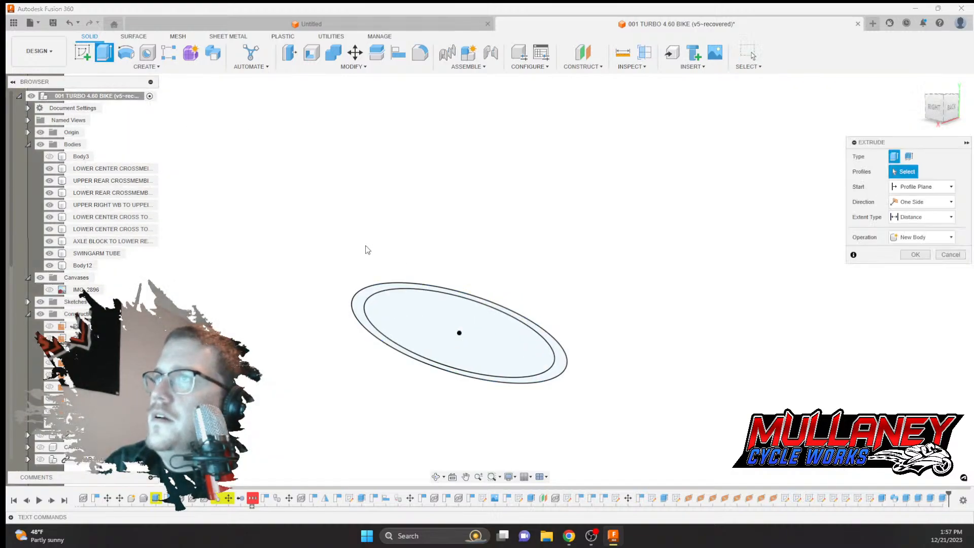
click(404, 289)
scroll(542, 270, down, 8)
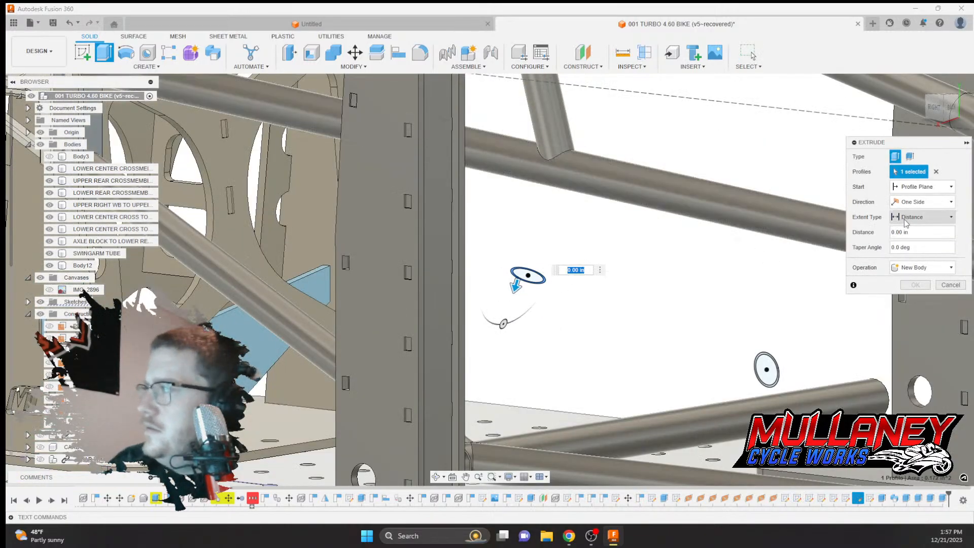
click(922, 217)
click(914, 240)
click(929, 202)
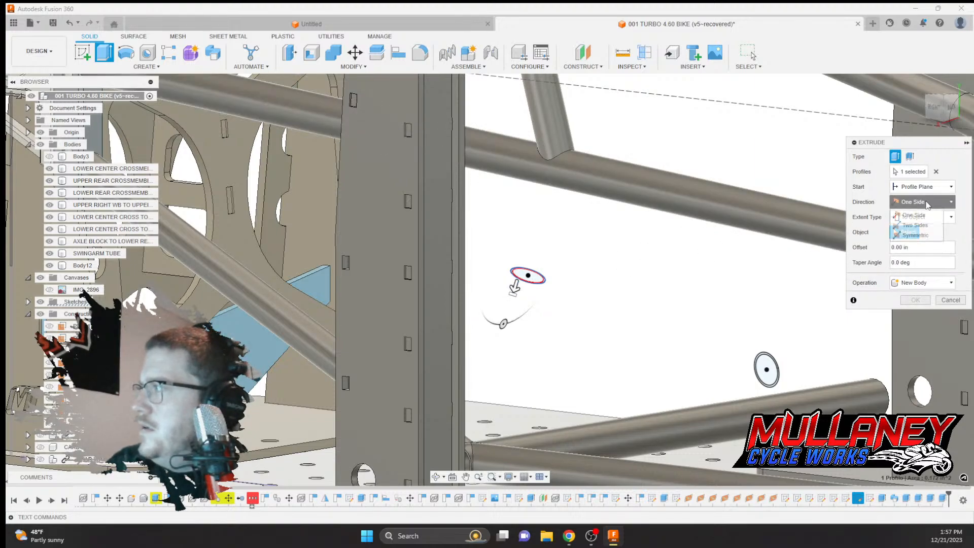
click(913, 222)
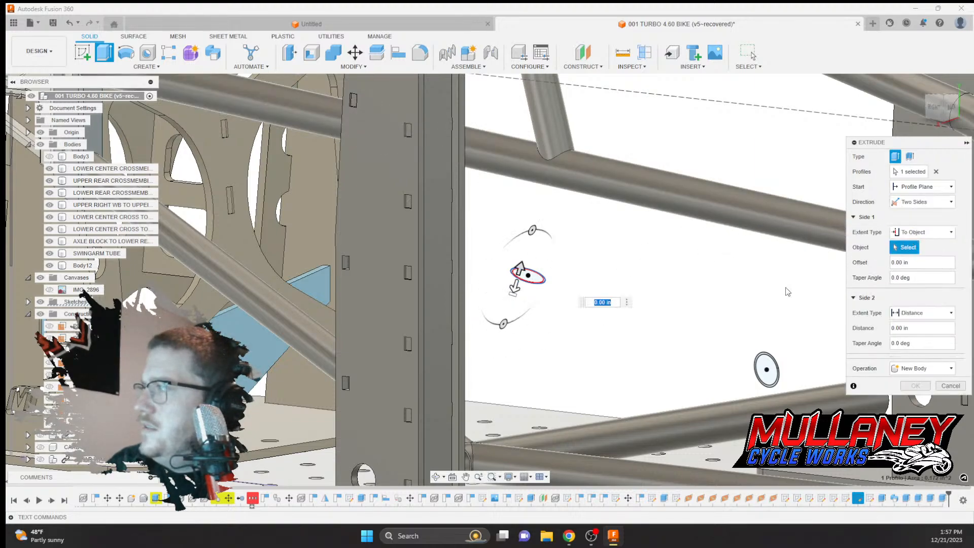
Extend side 1 to the lower rear crossmember and side 2 to the swingarm tube, using To Object for both
click(919, 312)
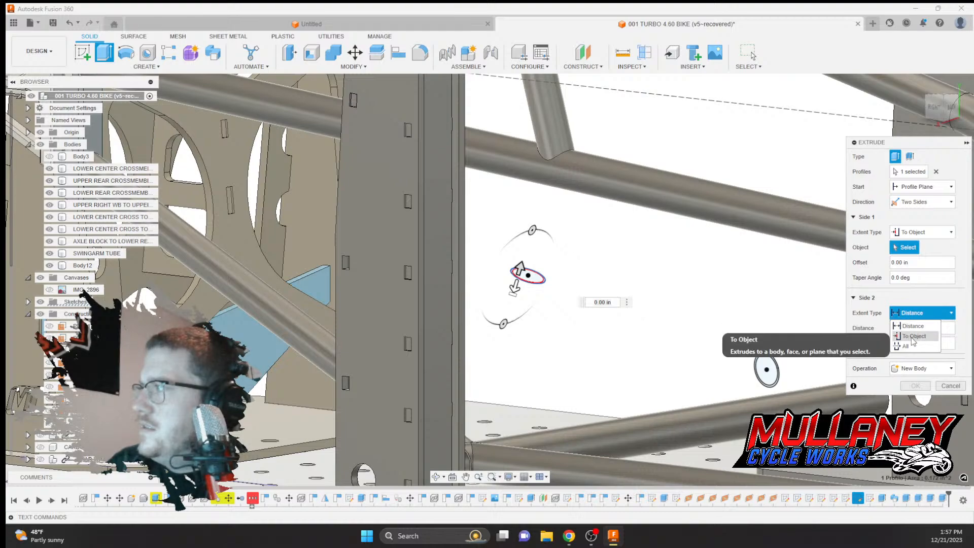
click(880, 306)
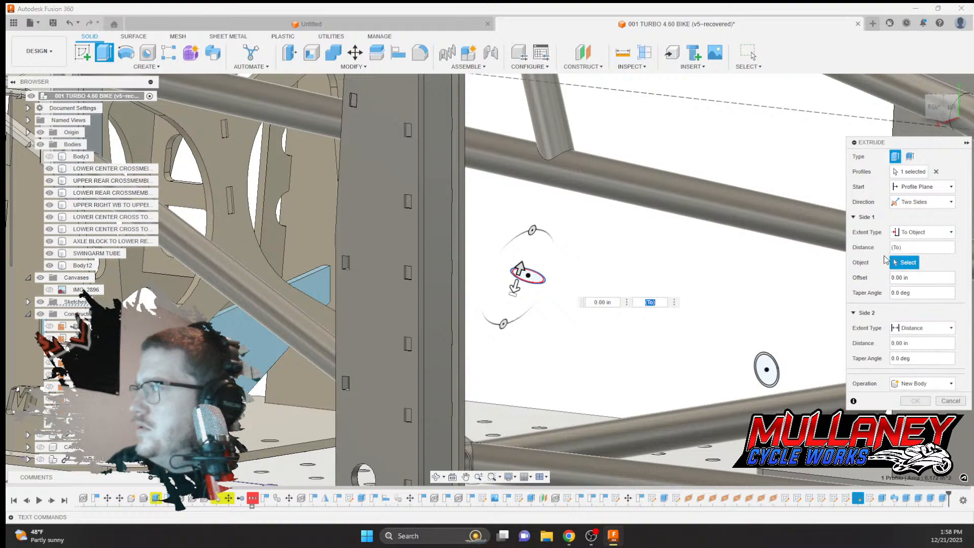
click(912, 233)
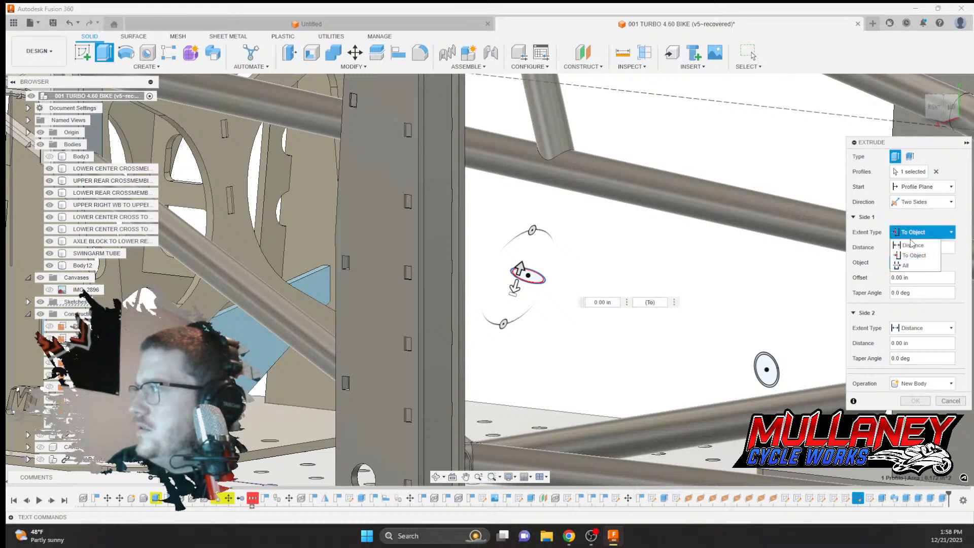
click(914, 256)
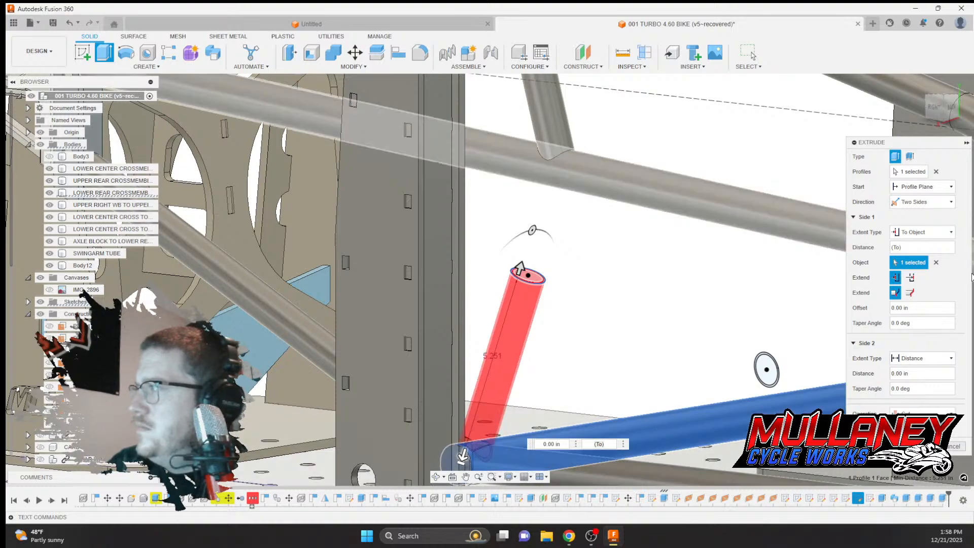
click(915, 358)
click(913, 383)
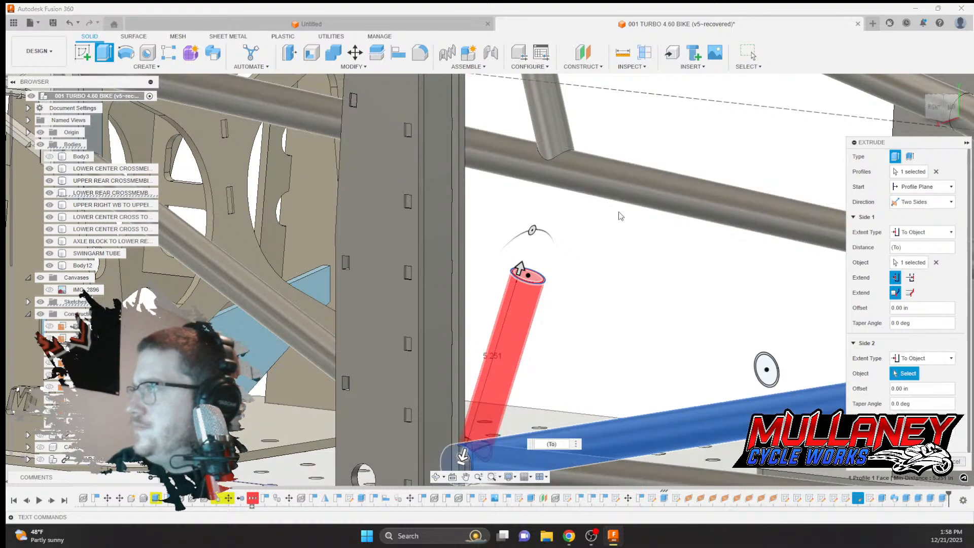
click(685, 240)
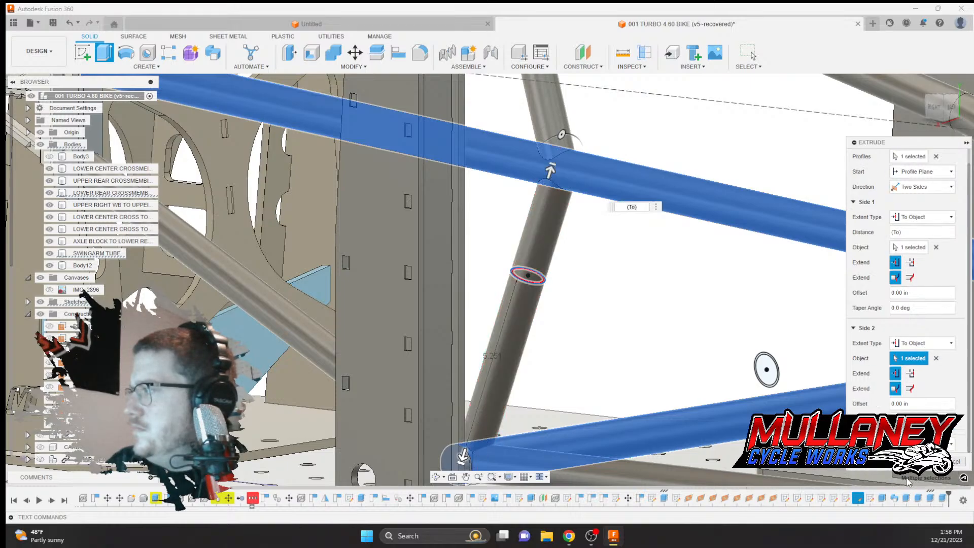
Complete the two-sided extrusion of the ring profile, ending at the upper and lower frame tubes
click(917, 461)
scroll(781, 269, down, 5)
middle_drag(768, 238, 621, 213)
shift+middle_drag(609, 269, 666, 228)
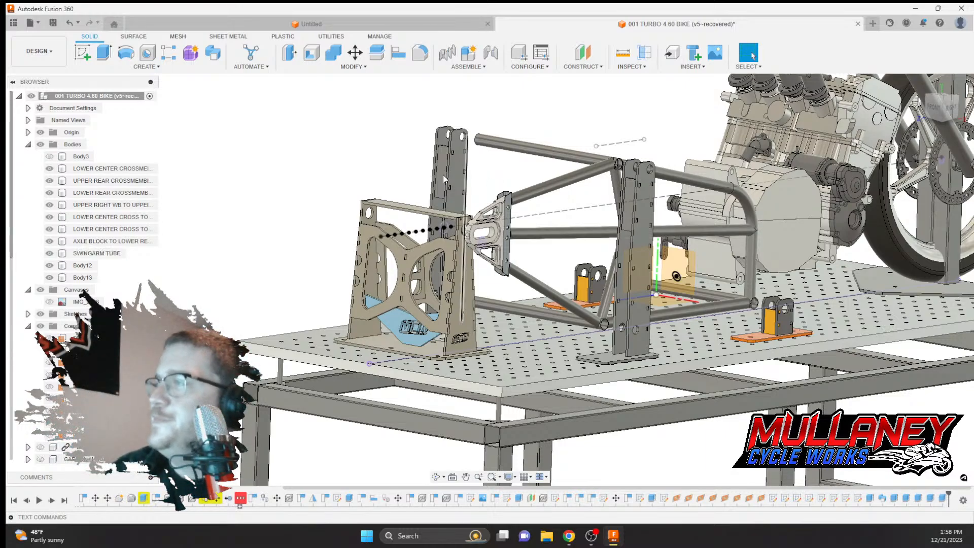
Examine the rear axle block and how the frame tubes meet it, along with the rest of the chassis on the jig
shift+middle_drag(528, 196, 557, 198)
middle_drag(557, 198, 311, 132)
click(392, 161)
shift+middle_drag(392, 161, 361, 148)
scroll(370, 168, down, 3)
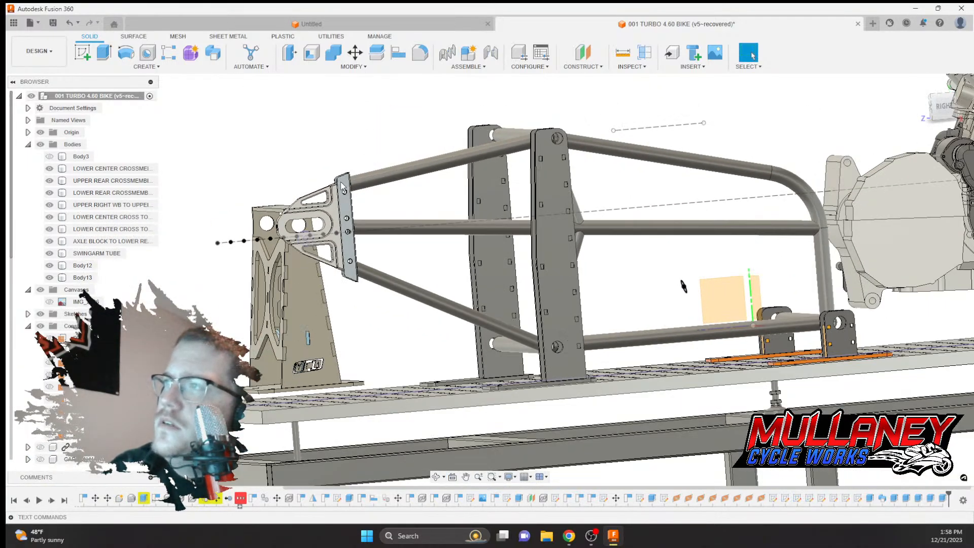
scroll(329, 152, up, 6)
middle_drag(329, 154, 385, 197)
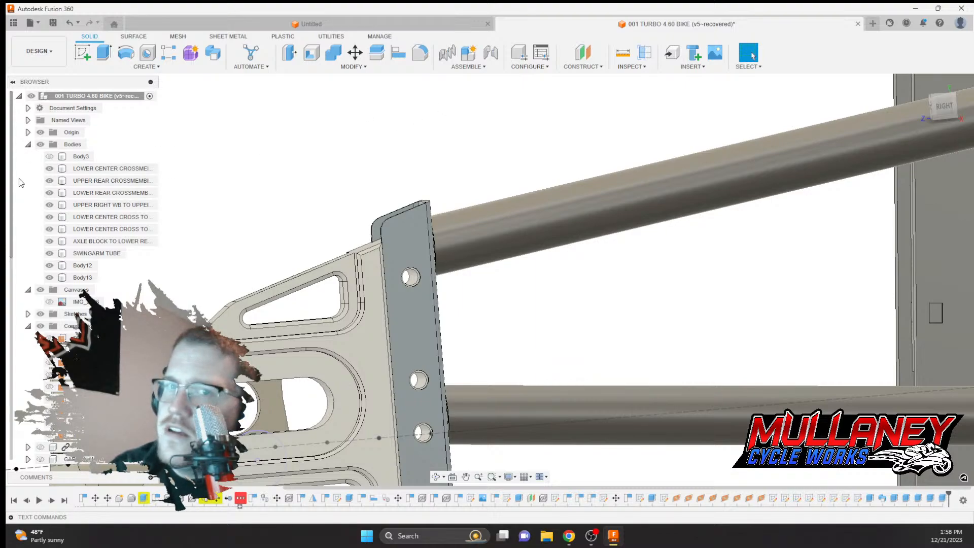
shift+middle_drag(404, 202, 390, 81)
scroll(405, 216, down, 3)
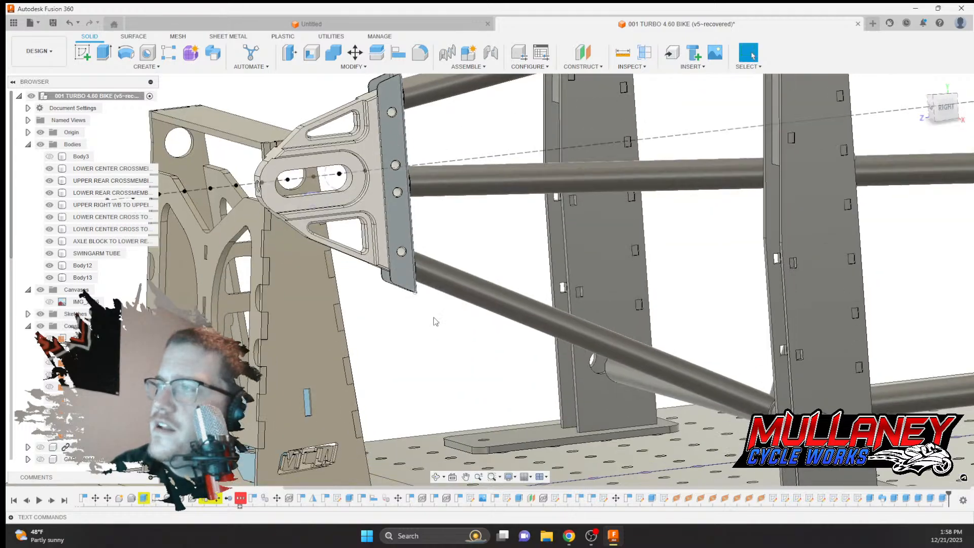
middle_drag(522, 359, 478, 228)
scroll(478, 228, down, 3)
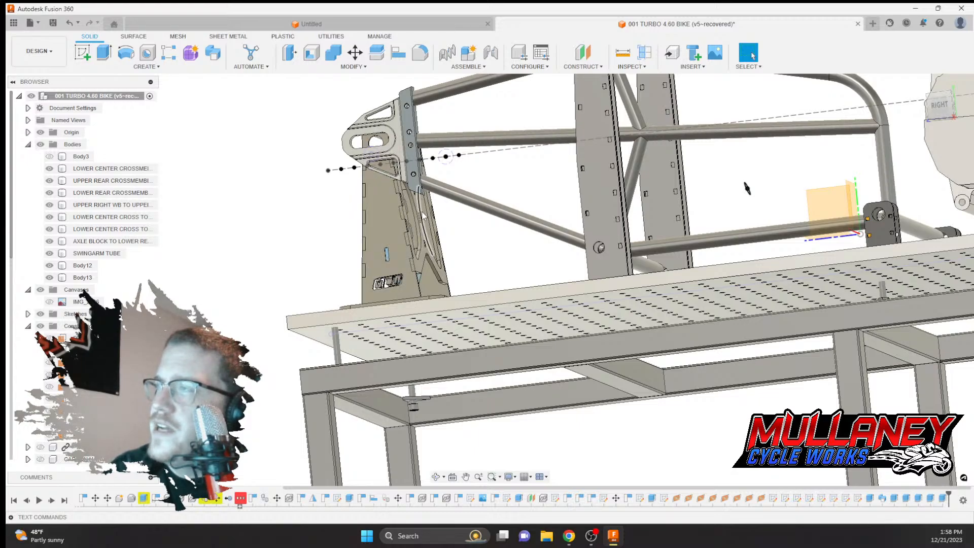
scroll(415, 214, down, 4)
middle_drag(334, 233, 251, 258)
scroll(371, 201, up, 3)
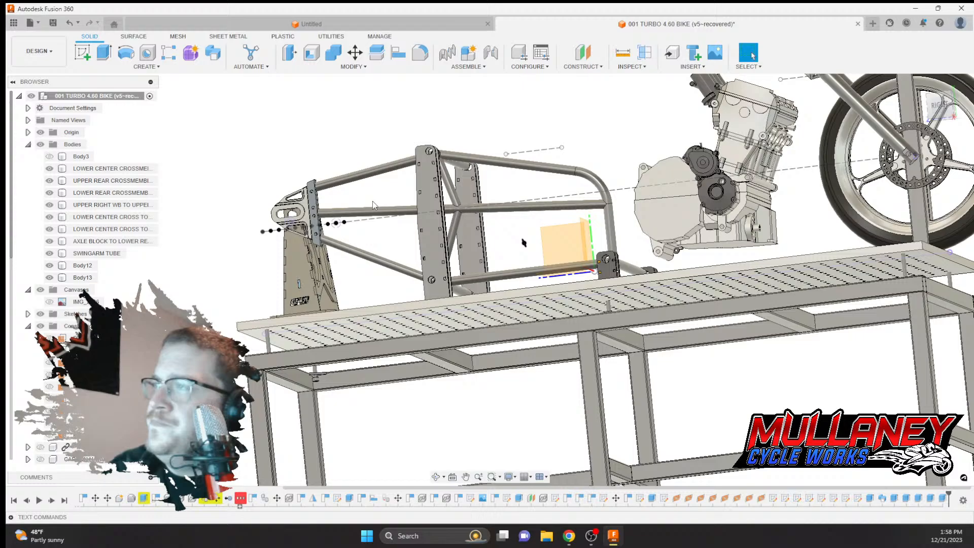
Mirror the seven near-side frame tubes, including the swingarm tube, as new bodies across the vertical origin plane along the bike's centerline
click(171, 69)
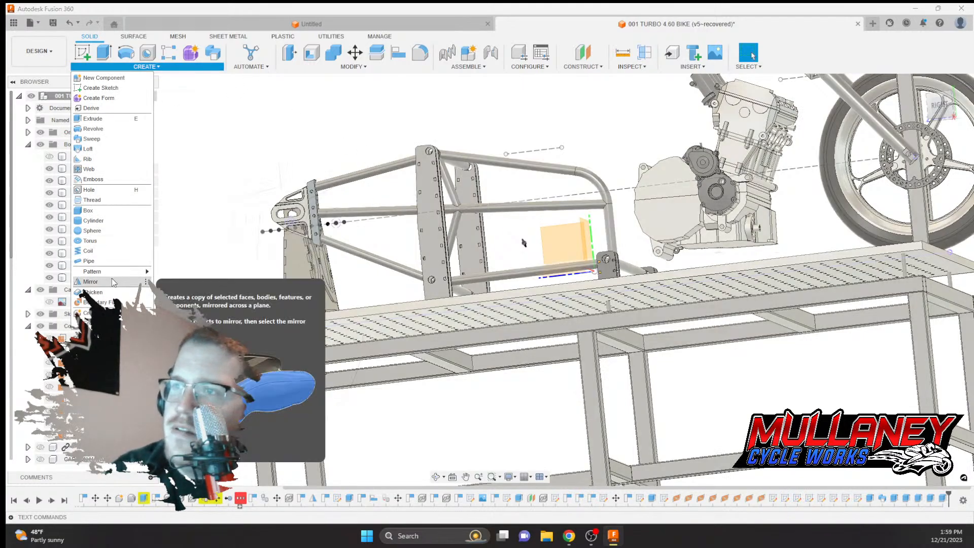
click(112, 278)
shift+middle_drag(514, 212, 510, 264)
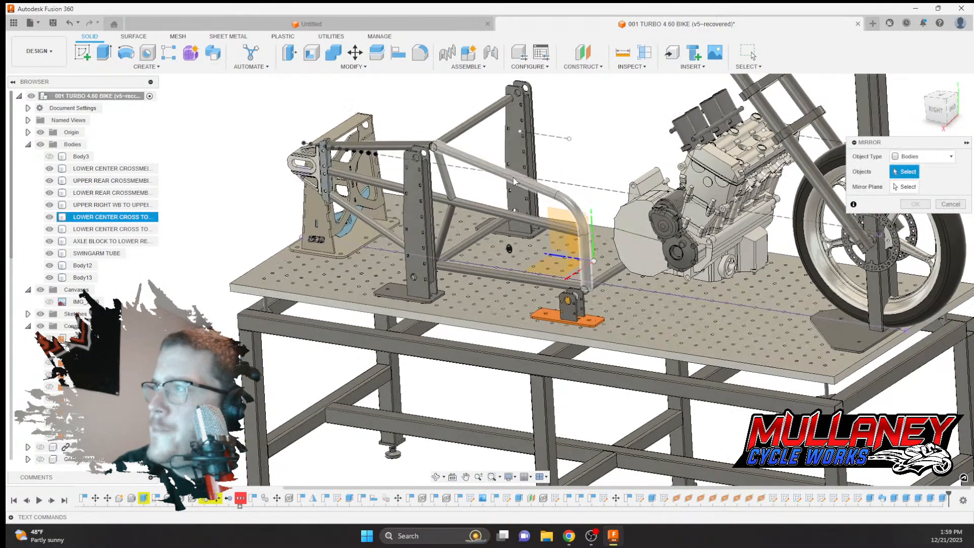
click(514, 175)
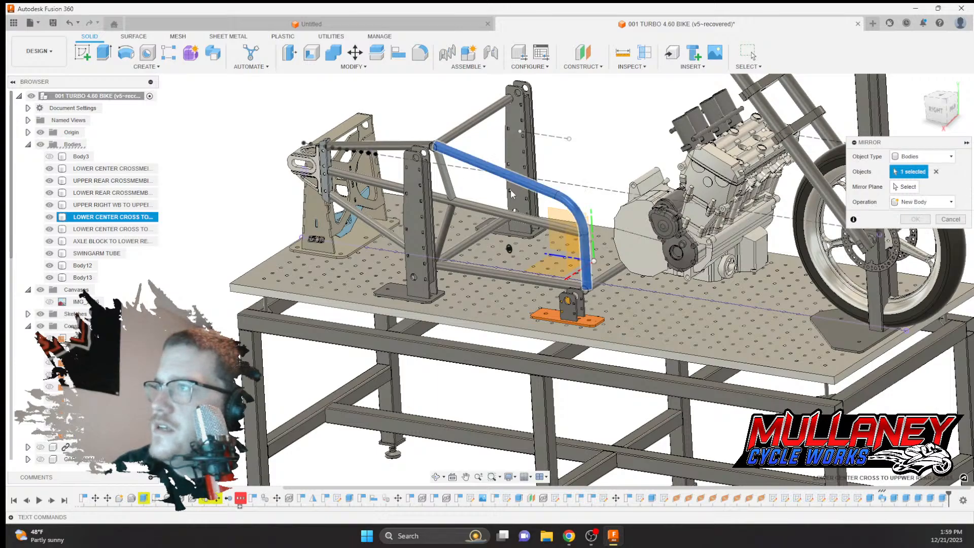
click(483, 213)
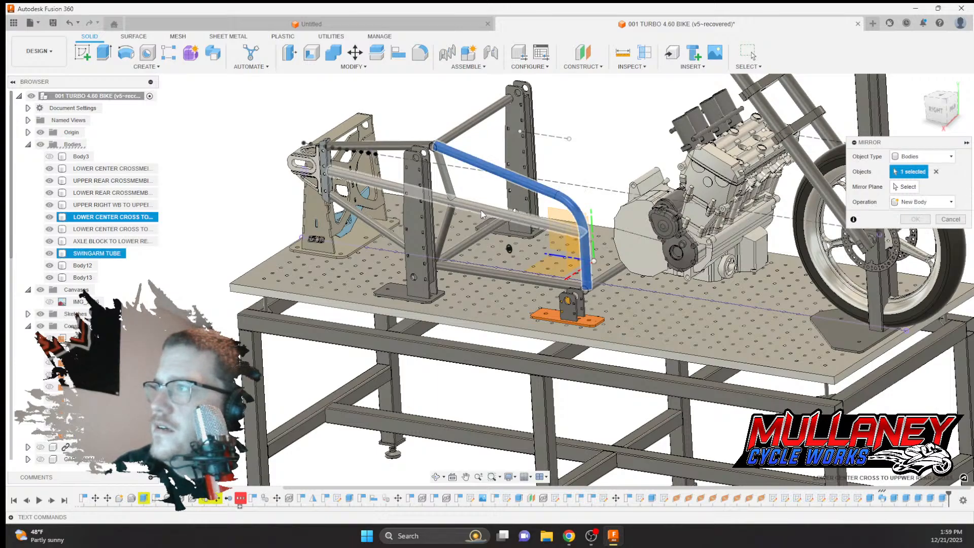
click(445, 219)
click(456, 268)
click(376, 227)
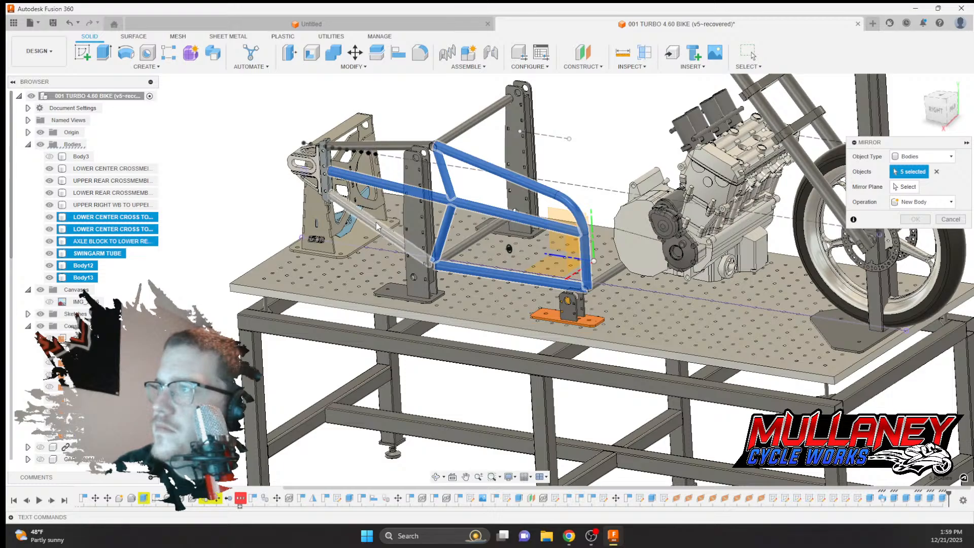
click(376, 226)
click(386, 147)
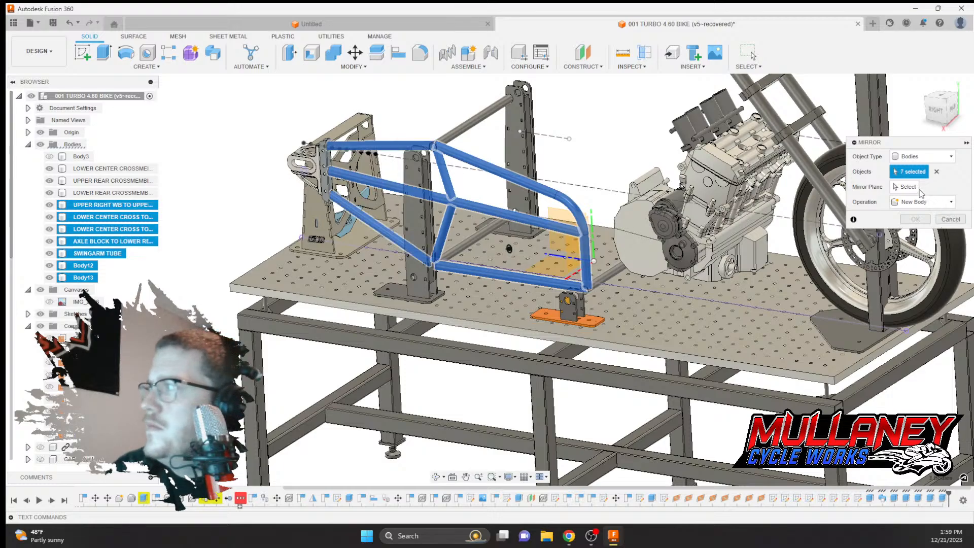
click(917, 188)
click(917, 203)
click(890, 188)
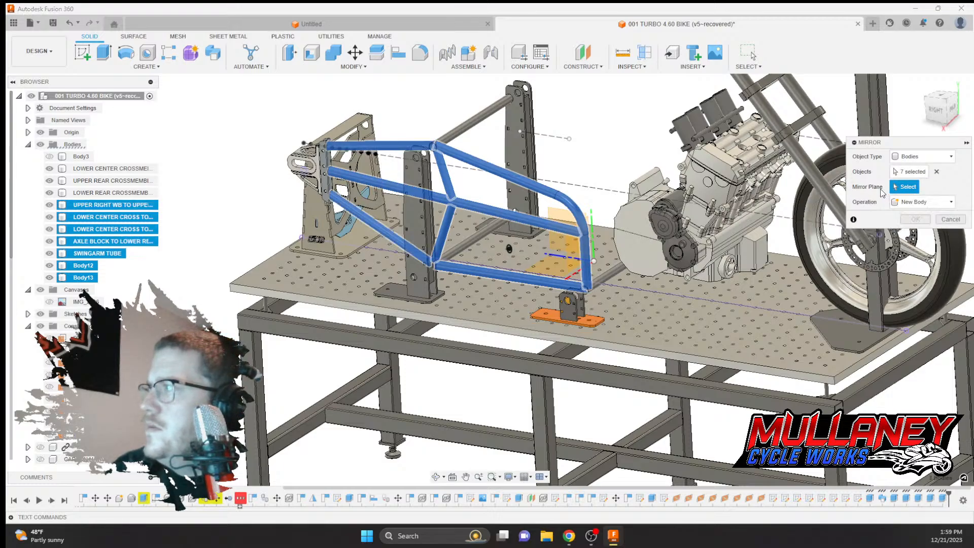
click(563, 241)
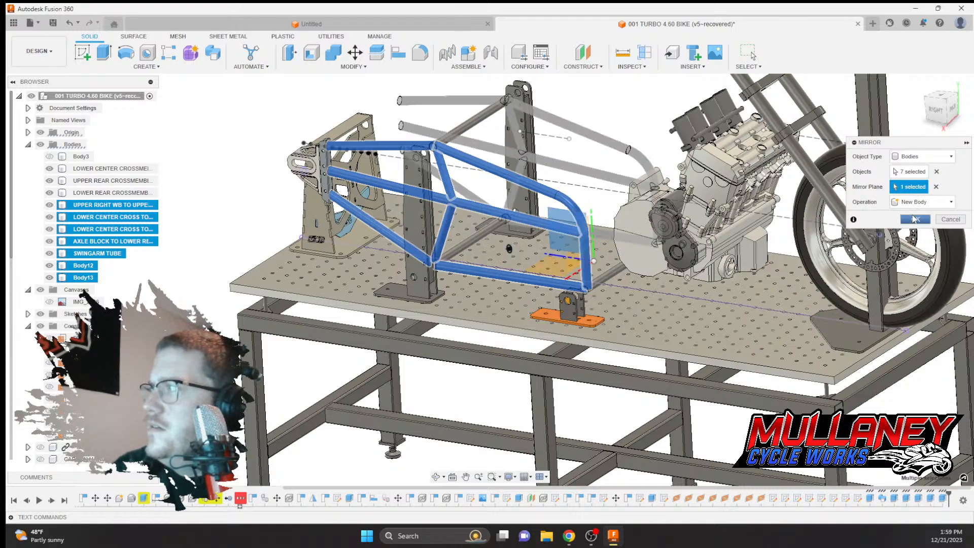
click(914, 219)
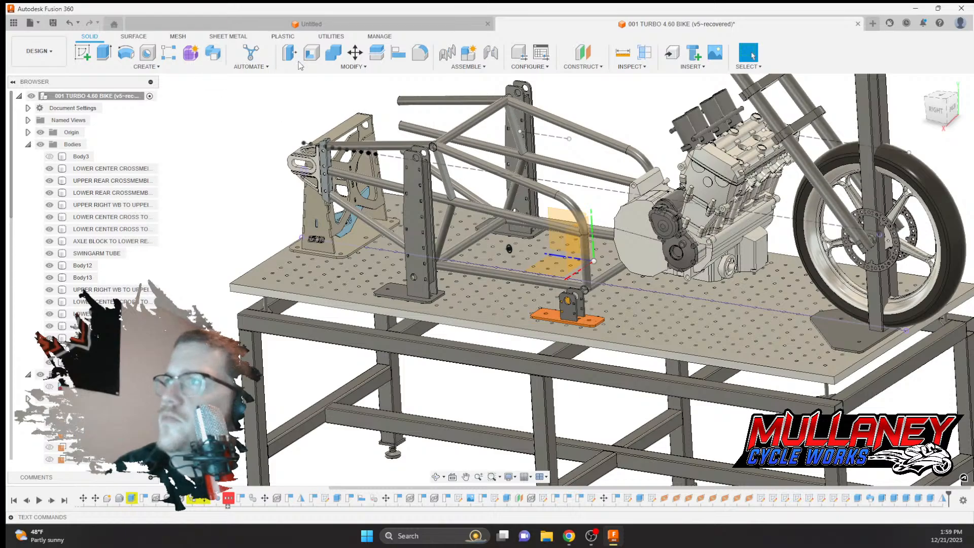
Mirror the rear axle block as a component across the vertical origin plane along the bike's centerline
click(178, 68)
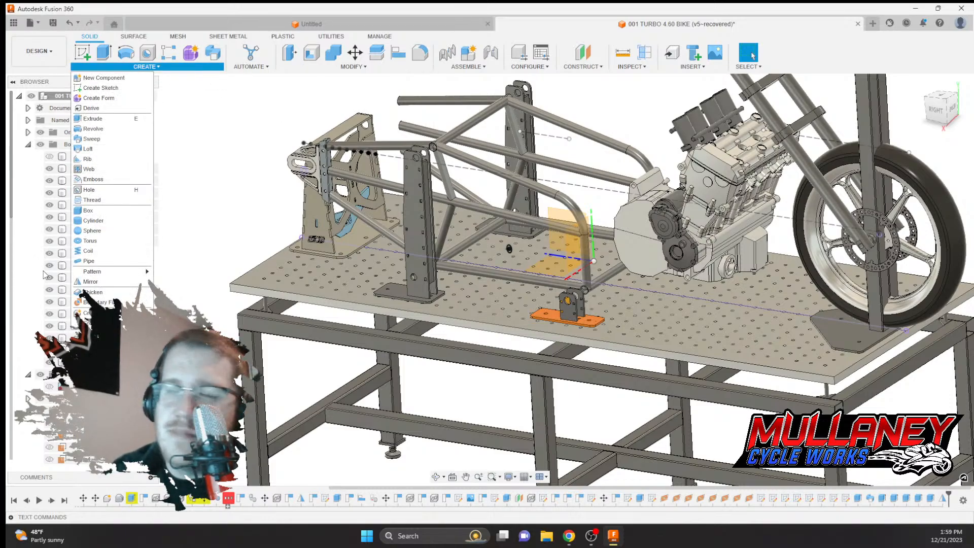
click(89, 282)
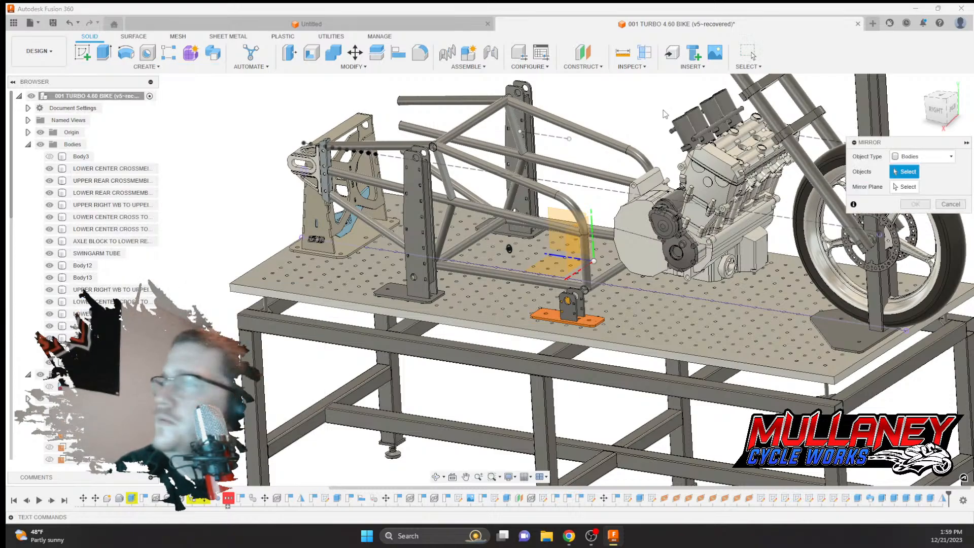
click(924, 157)
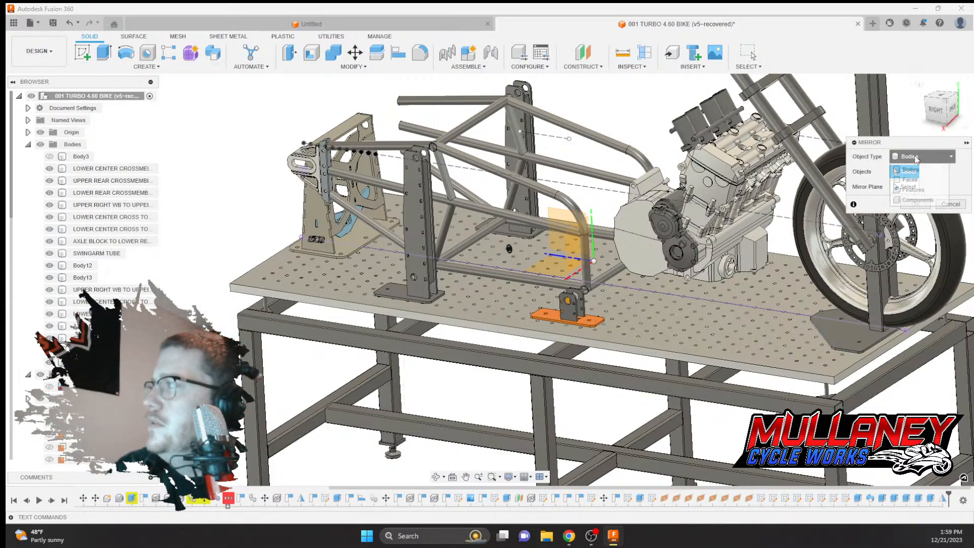
click(914, 199)
click(358, 148)
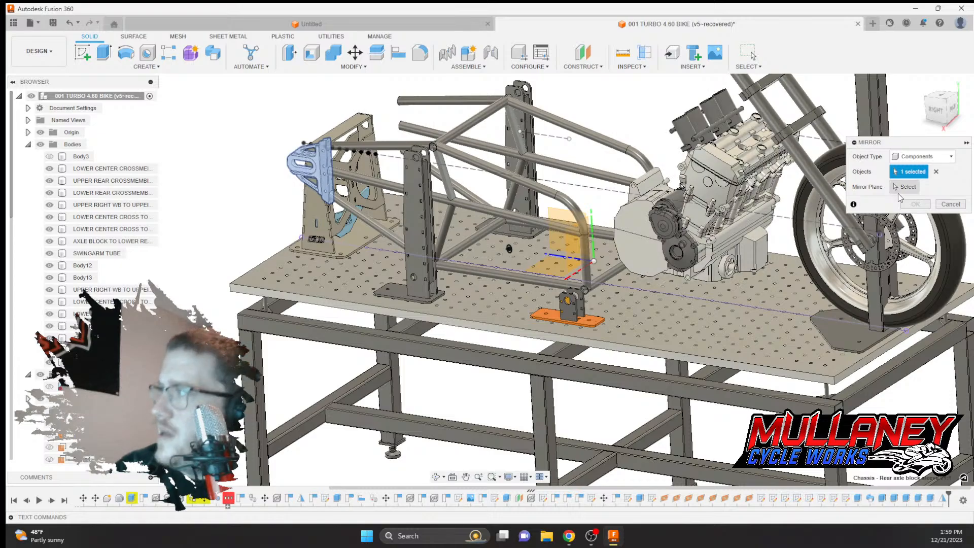
click(907, 188)
click(559, 237)
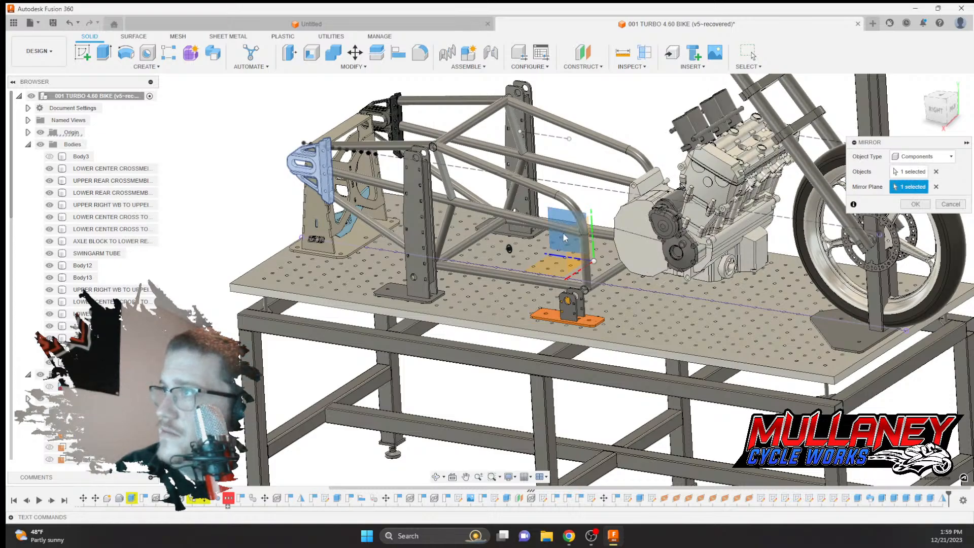
click(905, 204)
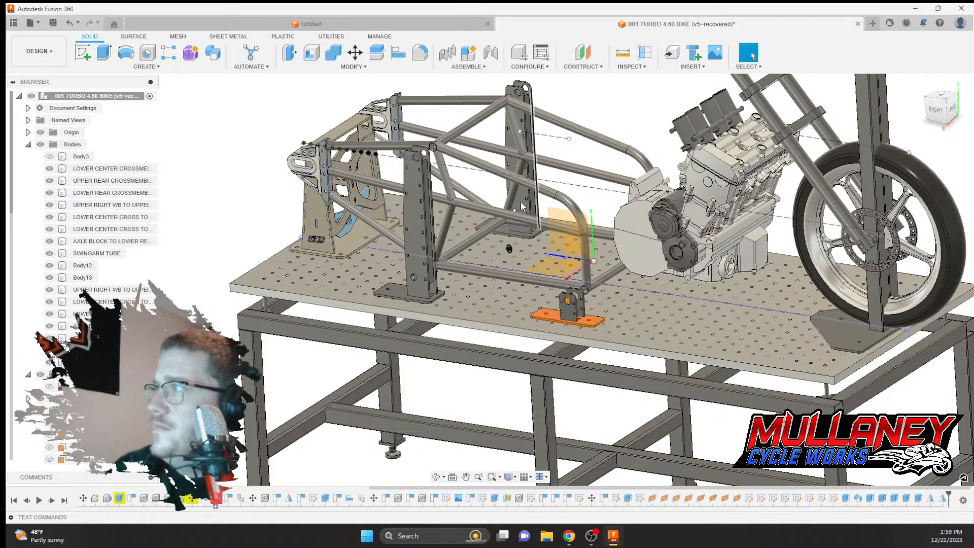
Create a sketch on the vertical center plane and project the swingarm tube's face into it
scroll(505, 198, up, 2)
shift+middle_drag(513, 196, 534, 187)
mouse_move(541, 246)
shift+middle_down()
mouse_move(546, 274)
mouse_move(550, 241)
shift+middle_up()
shift+middle_drag(521, 193, 523, 187)
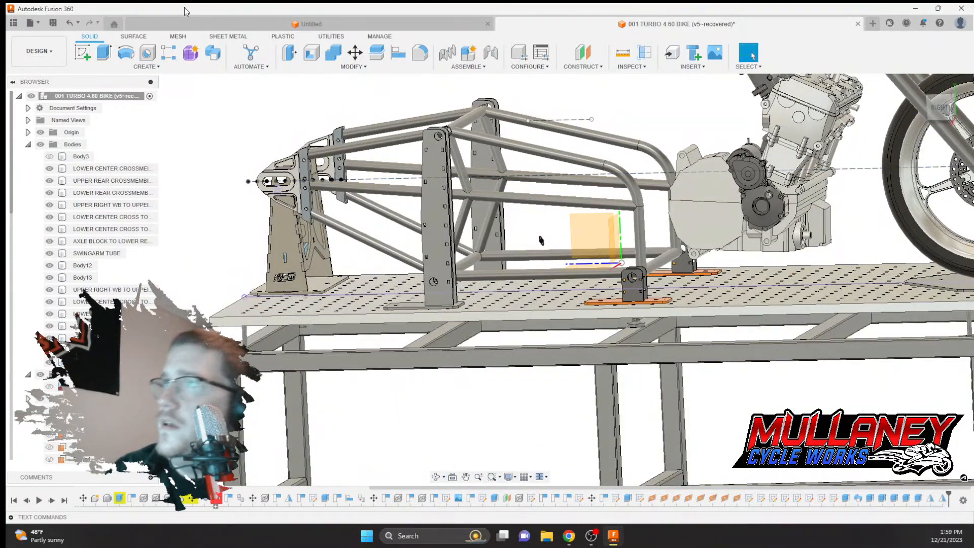
click(82, 52)
click(584, 231)
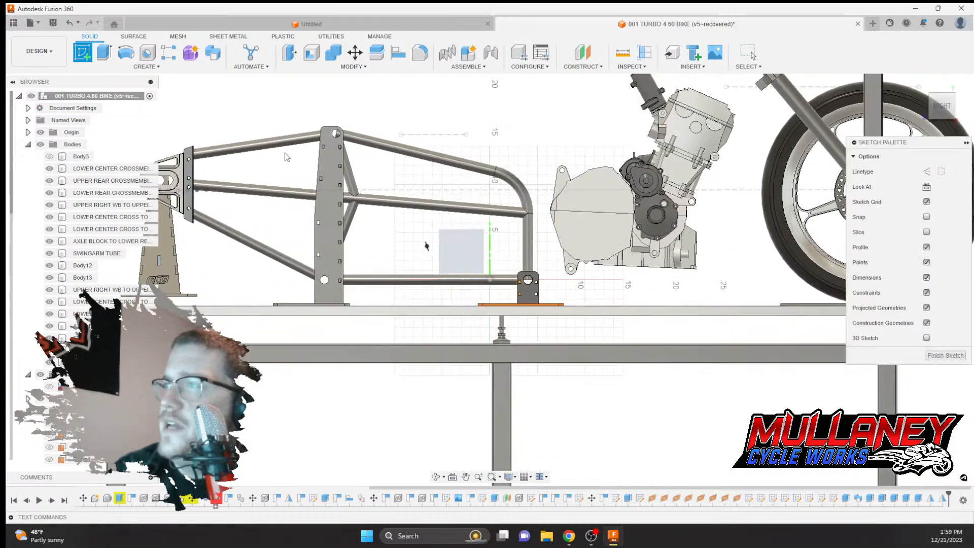
scroll(406, 205, up, 3)
mouse_move(400, 204)
middle_down()
mouse_move(369, 196)
mouse_move(483, 208)
middle_up()
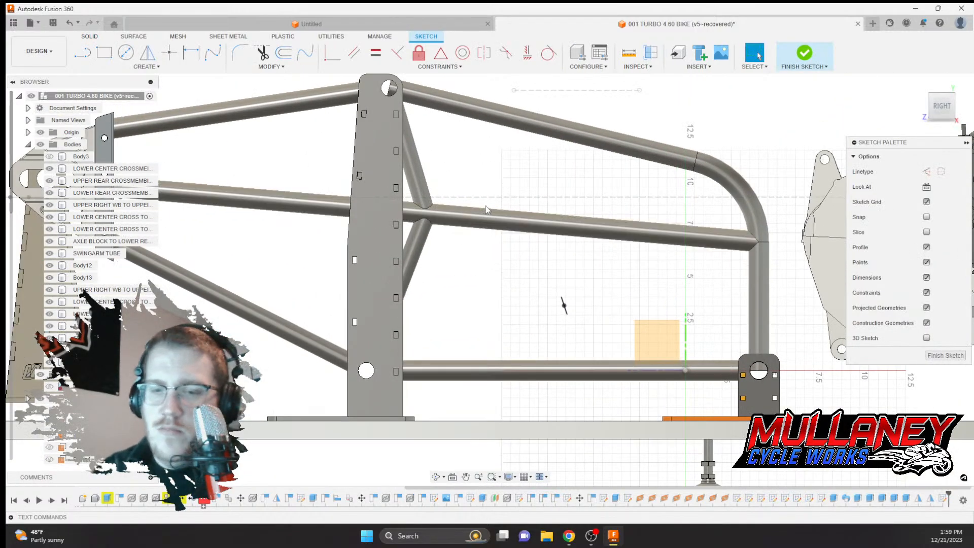
key(p)
click(452, 214)
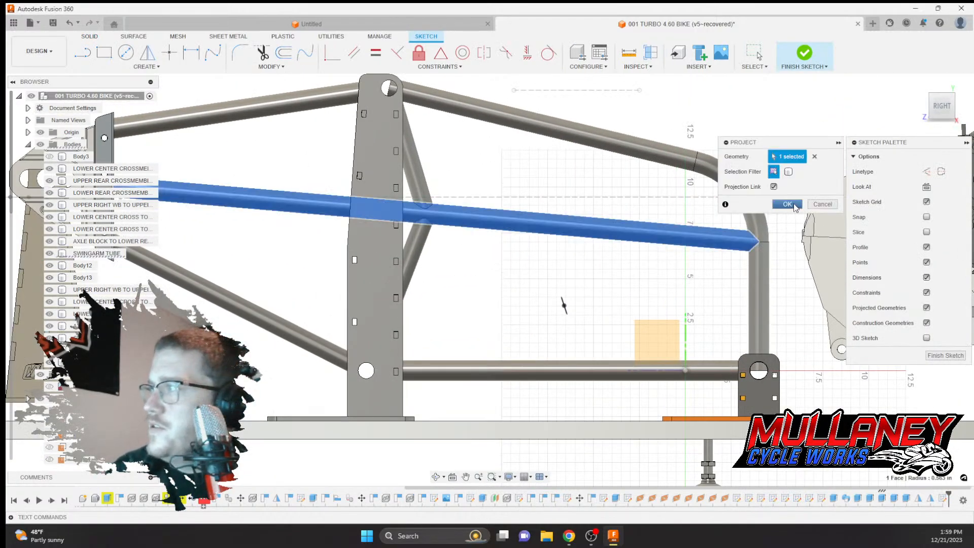
click(787, 204)
Draw a construction line along the swingarm tube's upper edge, from the axle block end to the corner at the front upright tube
middle_drag(714, 247, 805, 247)
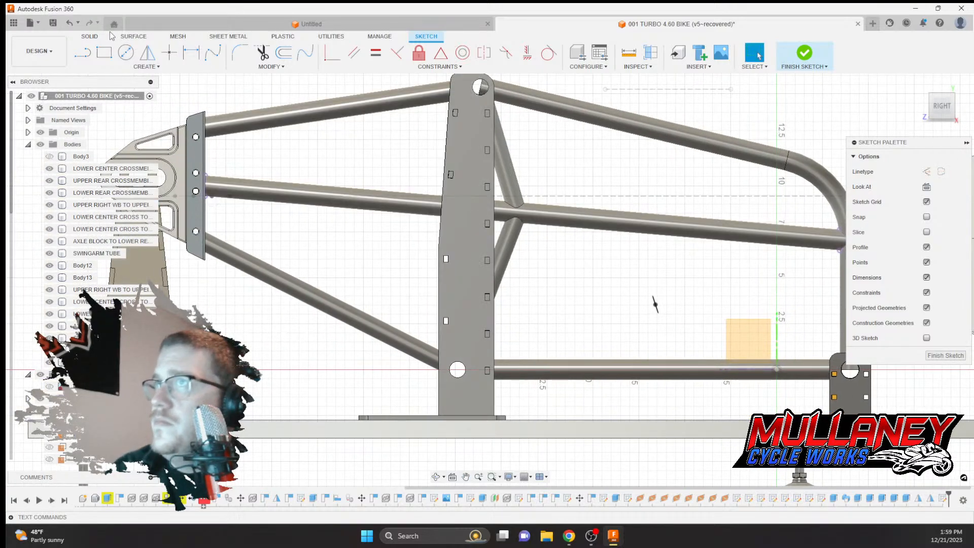
click(82, 55)
middle_drag(552, 203, 423, 175)
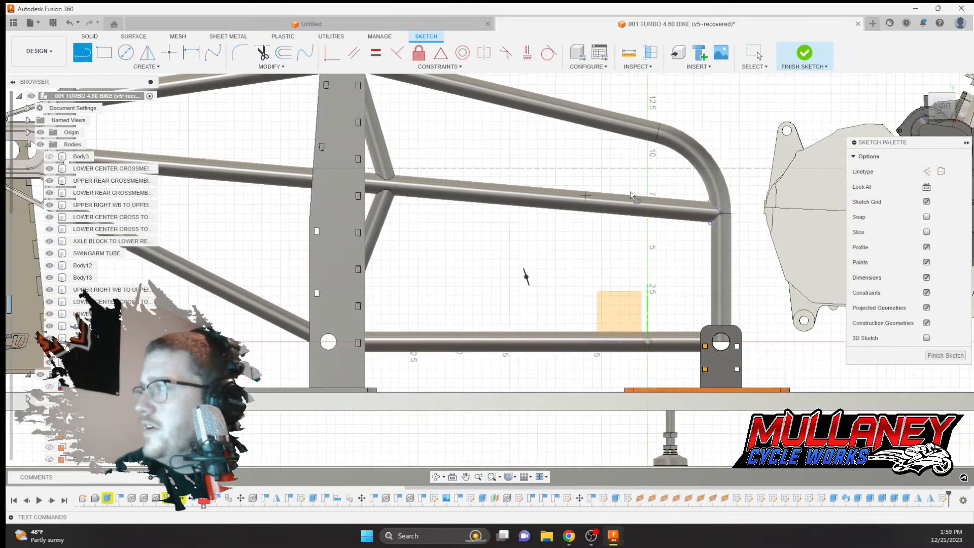
click(924, 171)
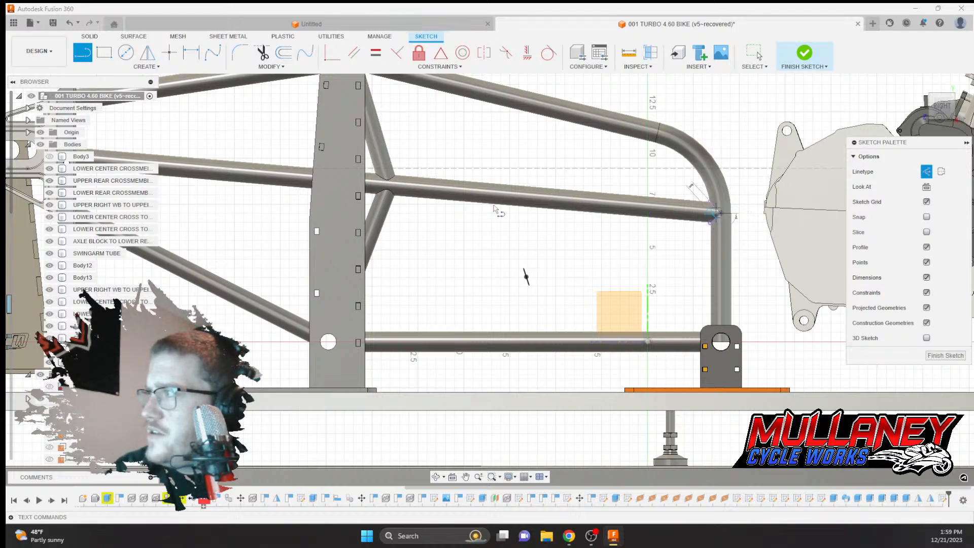
middle_drag(335, 198, 665, 251)
scroll(425, 212, up, 5)
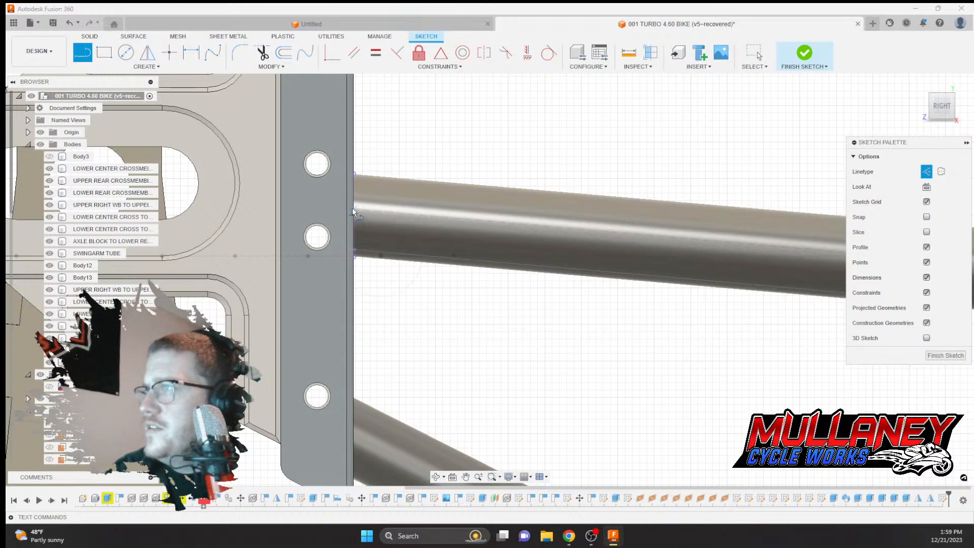
click(355, 174)
scroll(634, 223, down, 3)
middle_drag(703, 210, 274, 167)
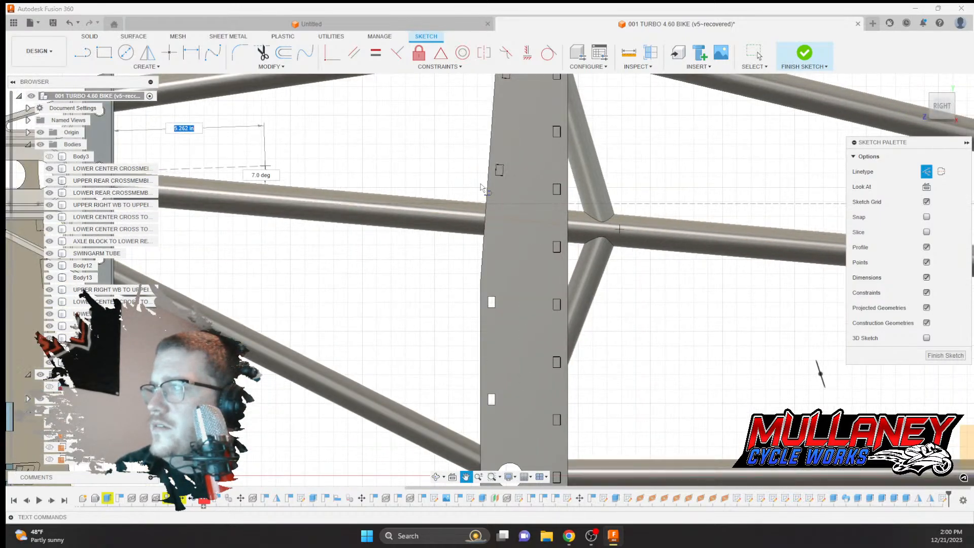
scroll(649, 208, down, 2)
scroll(746, 203, down, 1)
middle_drag(786, 203, 496, 190)
scroll(619, 210, up, 6)
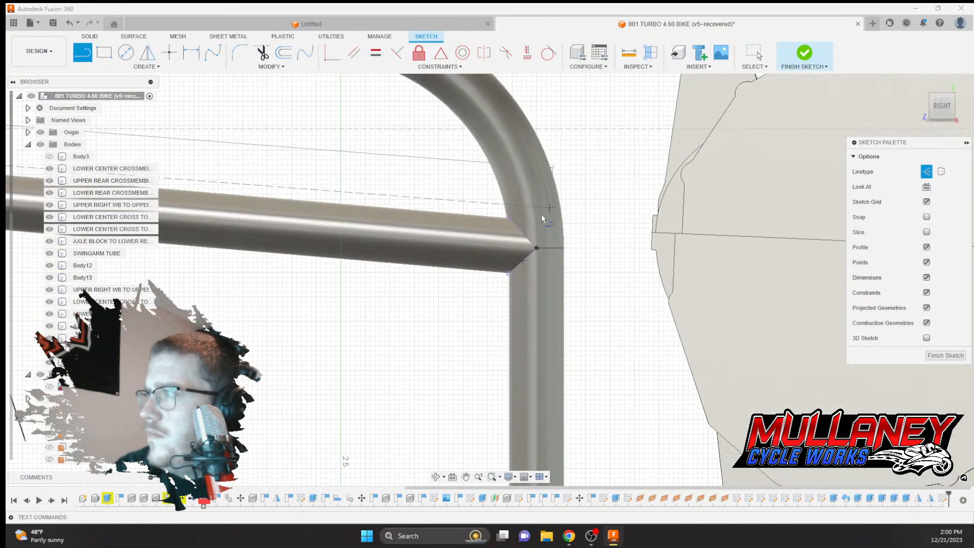
click(508, 219)
scroll(501, 213, down, 5)
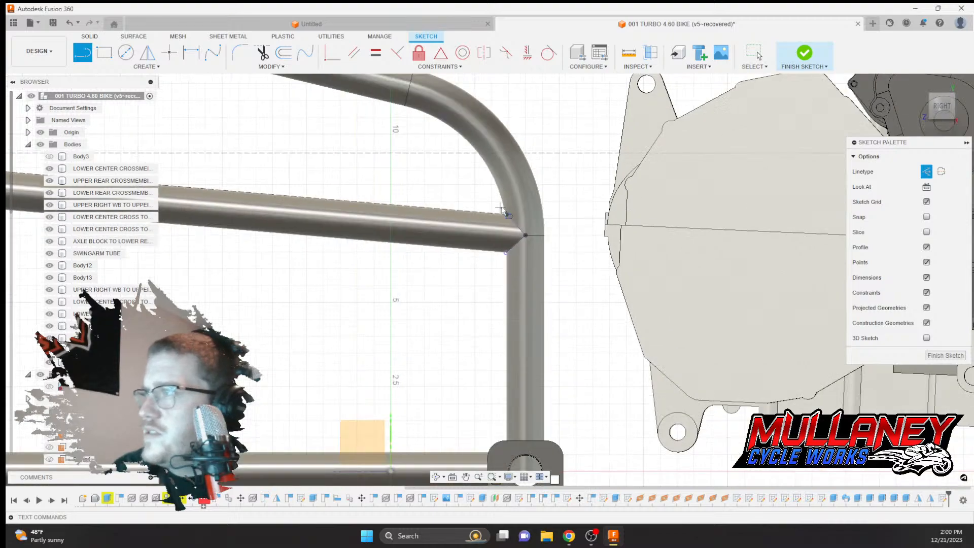
Try to constrain the construction line parallel to the swingarm tube's projected edge
middle_drag(548, 213, 906, 253)
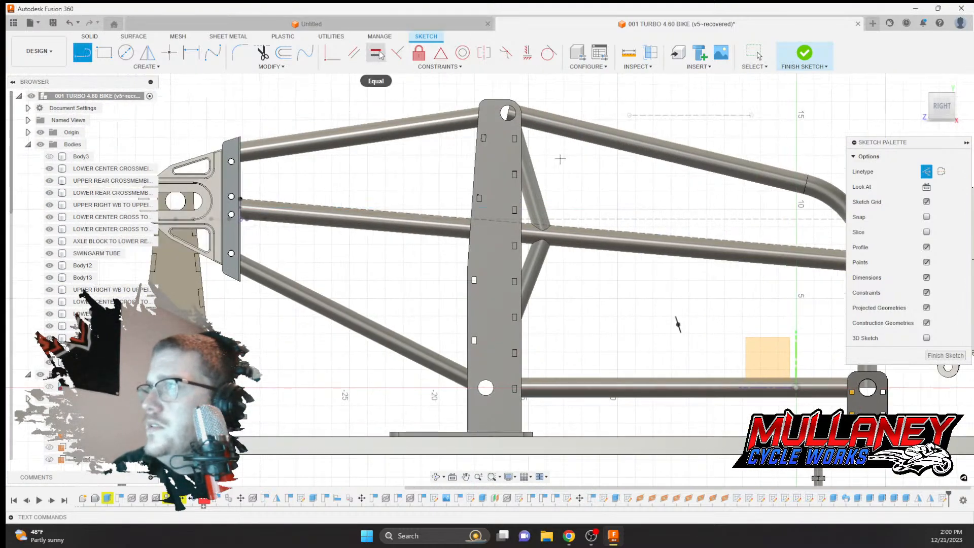
click(354, 53)
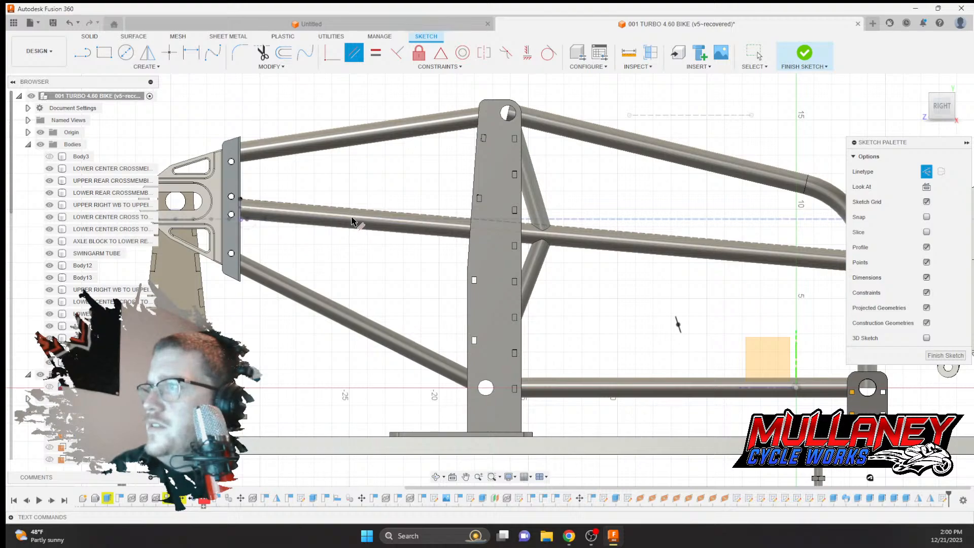
click(354, 220)
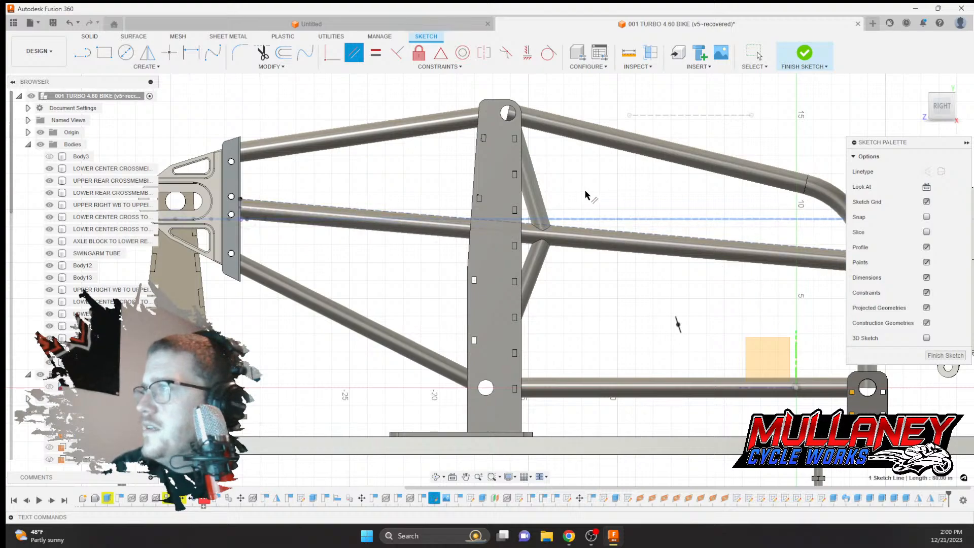
click(377, 53)
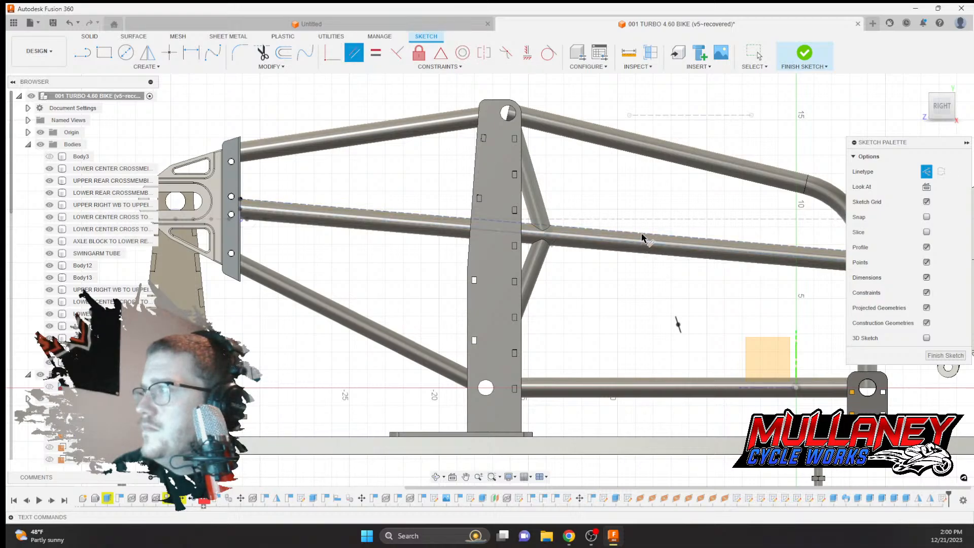
scroll(513, 230, up, 6)
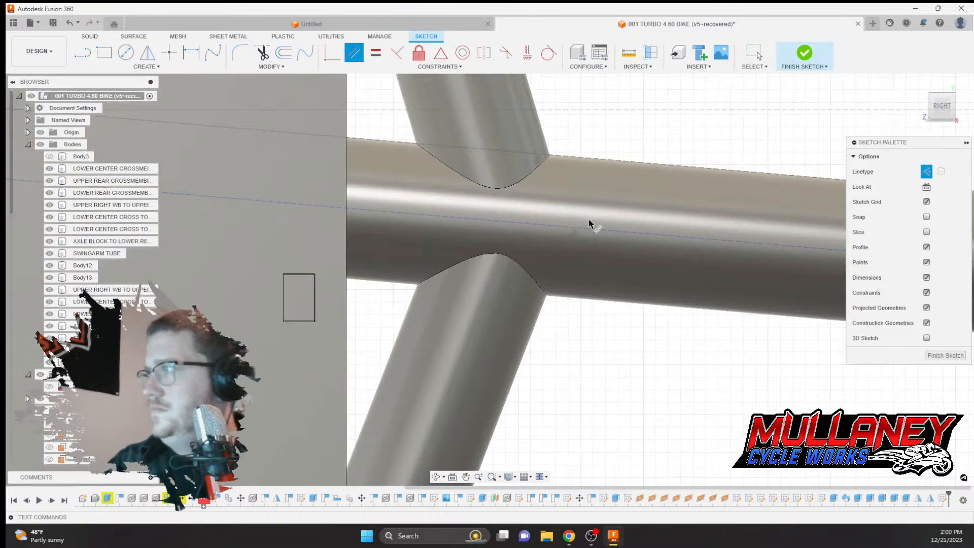
scroll(475, 194, down, 3)
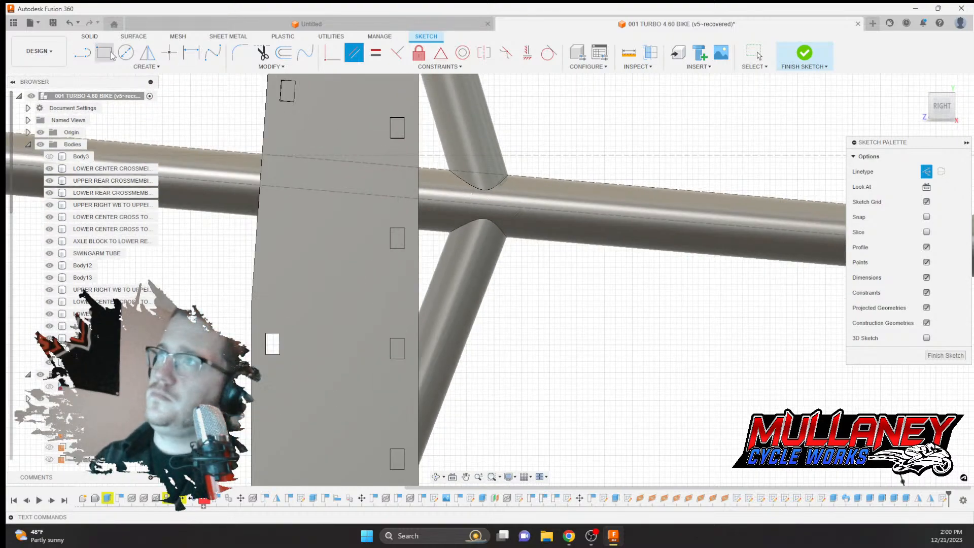
Sketch a 1.125 in diameter circle on the swingarm tube's centerline just beside the tall upright plate and offset it inward as a tube wall
click(126, 53)
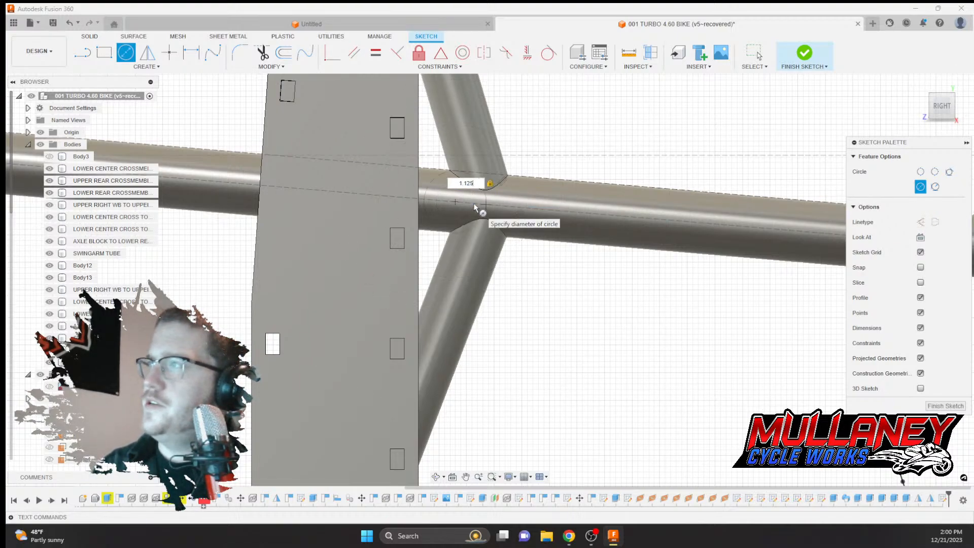
key(Return)
key(Escape)
click(284, 53)
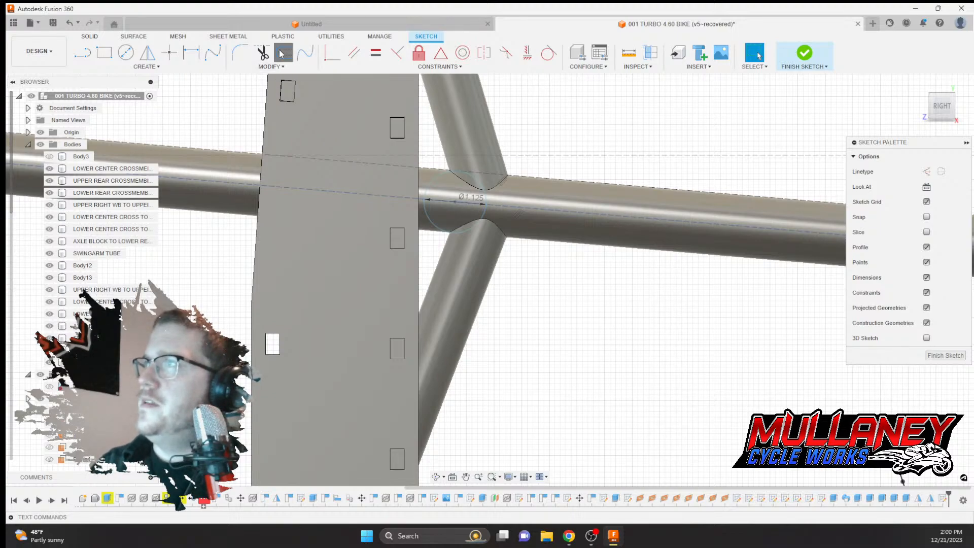
click(430, 188)
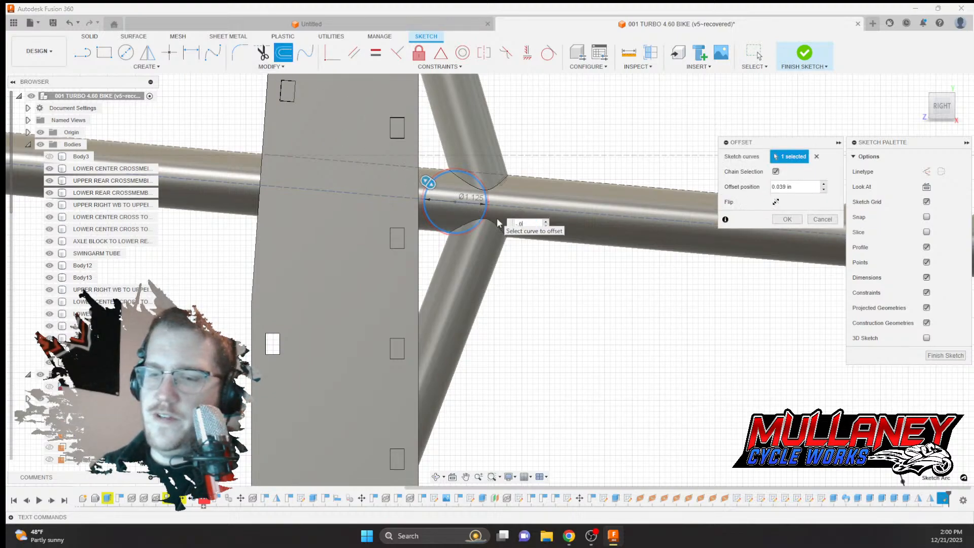
key(Return)
click(804, 52)
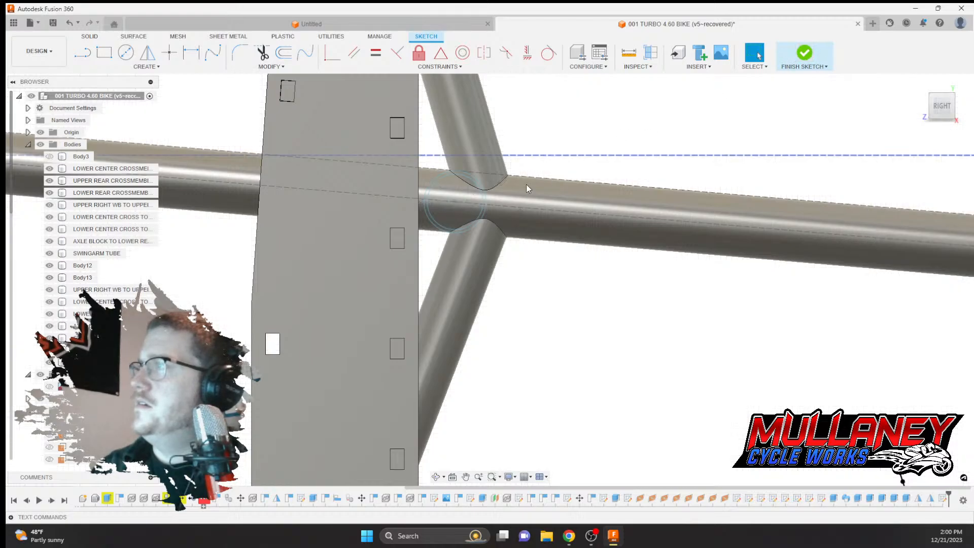
Extrude the thin ring profile as a two-sided new body, with side 1 extending to the near-side swingarm tube
scroll(436, 205, down, 5)
shift+middle_drag(436, 206, 343, 168)
key(e)
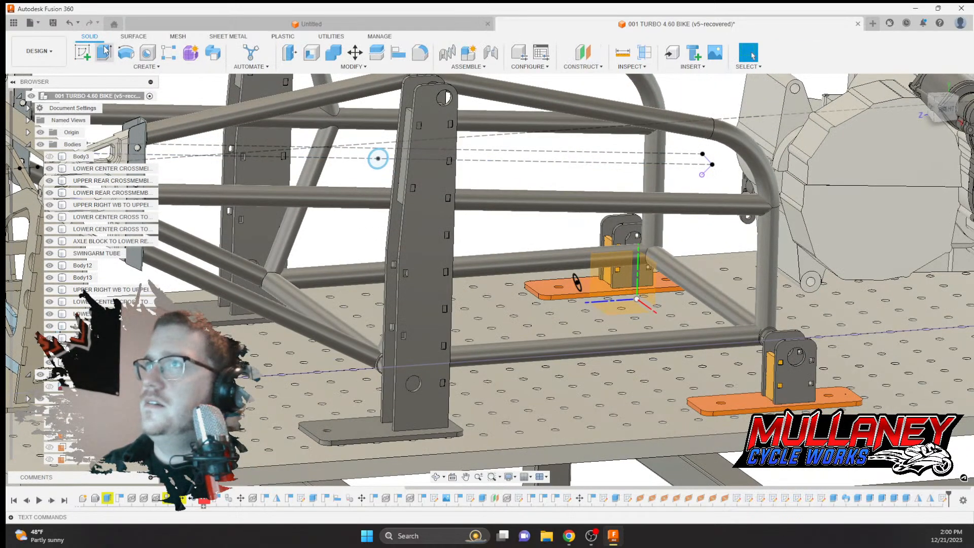
scroll(356, 160, up, 8)
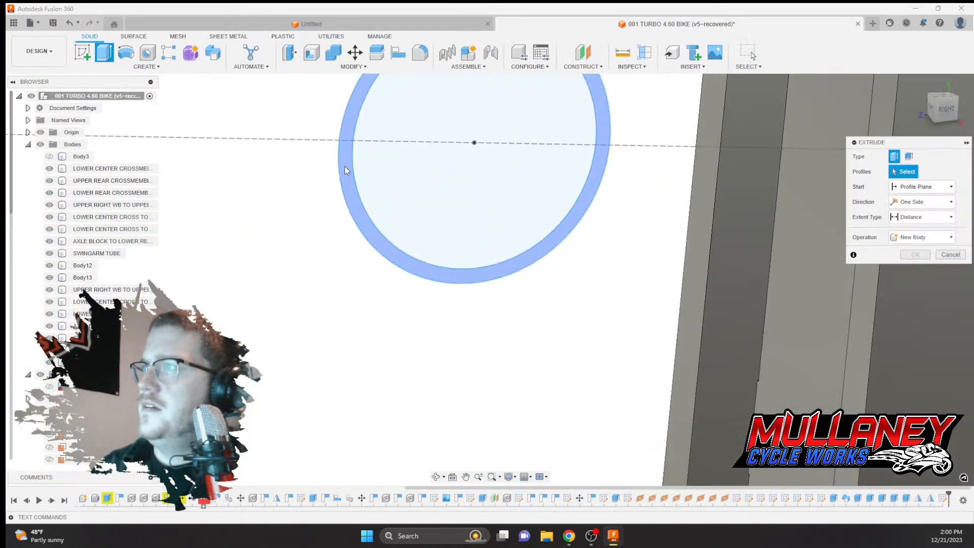
click(354, 173)
scroll(352, 168, down, 6)
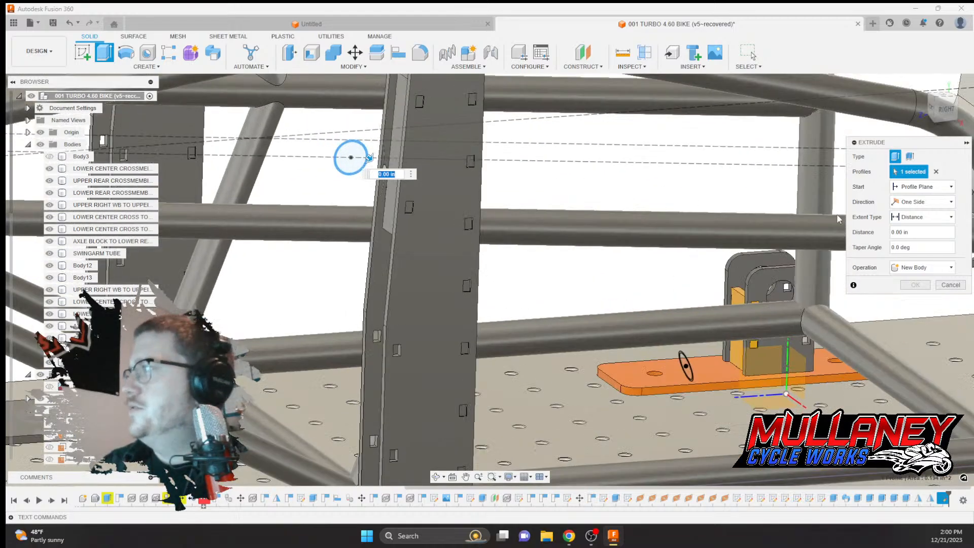
click(914, 202)
click(912, 223)
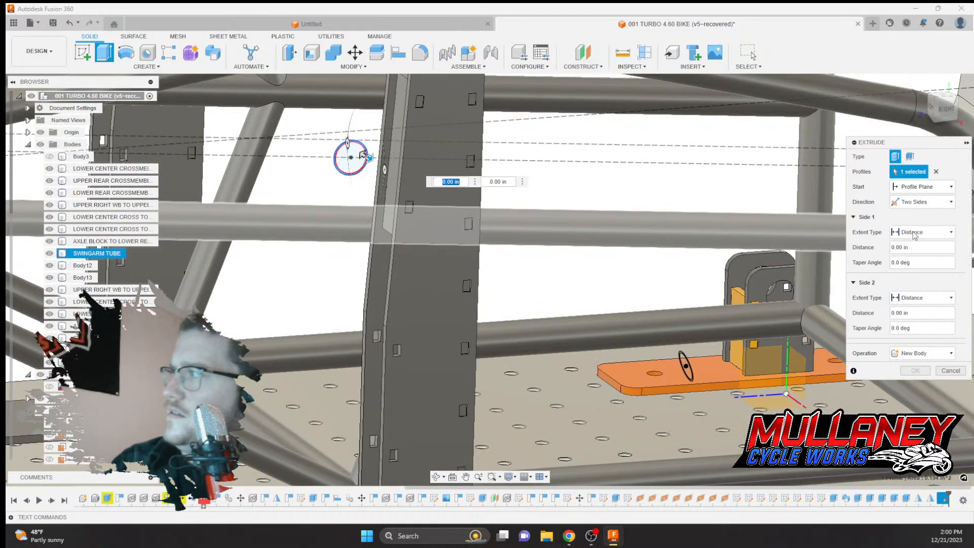
click(918, 233)
click(909, 255)
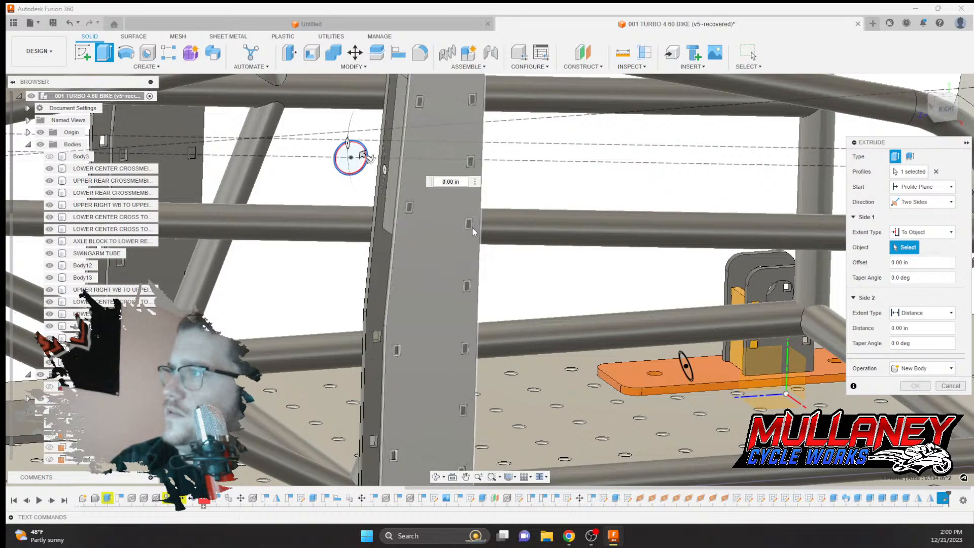
click(529, 230)
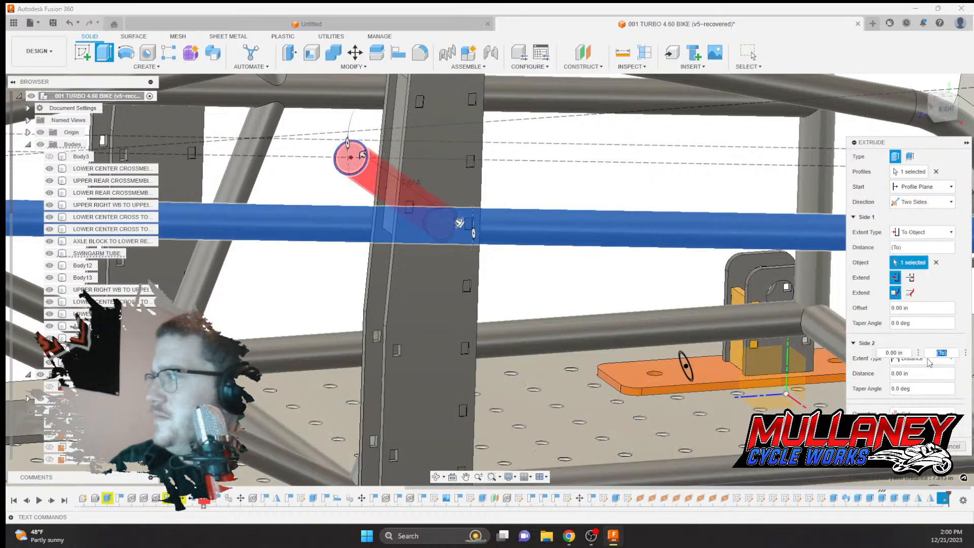
Set the extrusion's second side to end at the mirrored swingarm tube and complete the crossmember
click(930, 361)
click(911, 382)
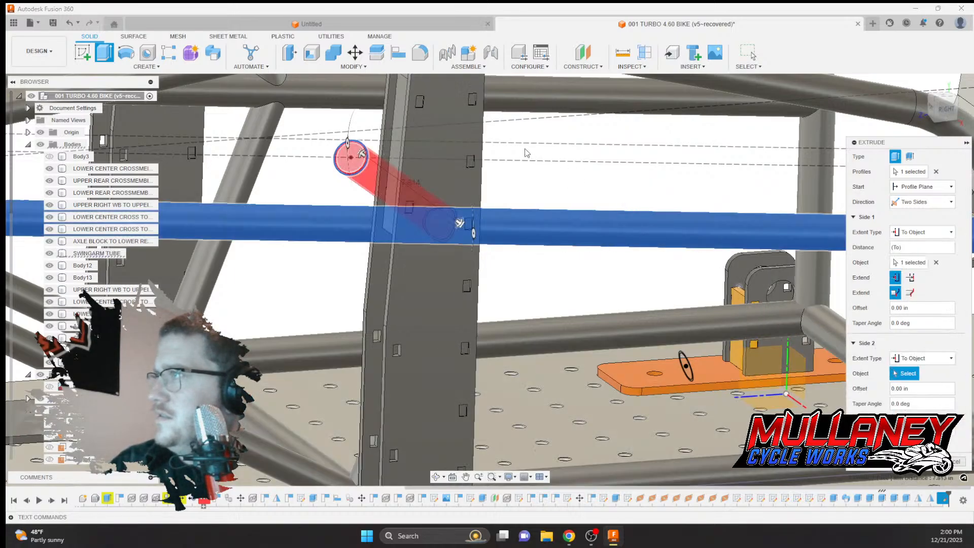
click(732, 335)
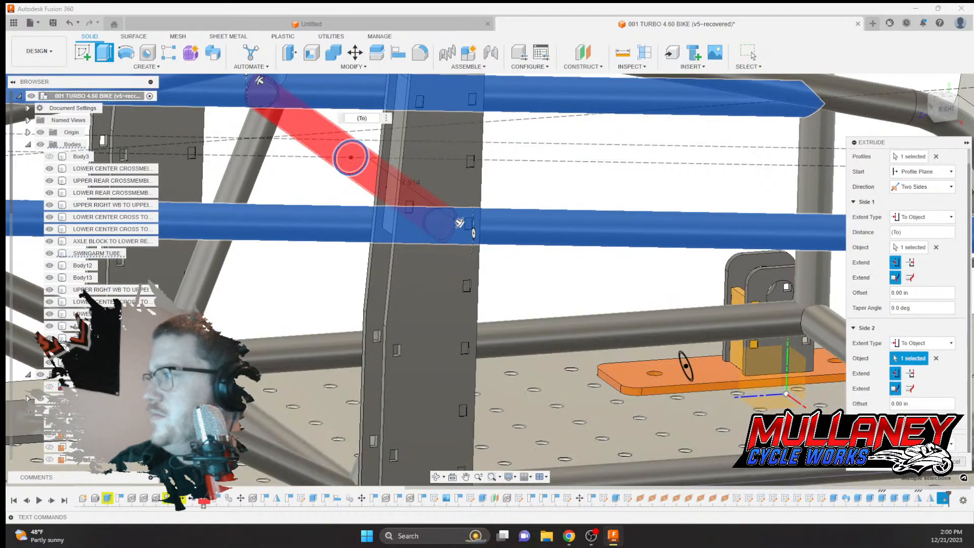
key(Return)
Hide Sketch2, collapsing the Bodies and Construction folders and expanding the Sketches folder in the browser to reach it
scroll(421, 223, down, 5)
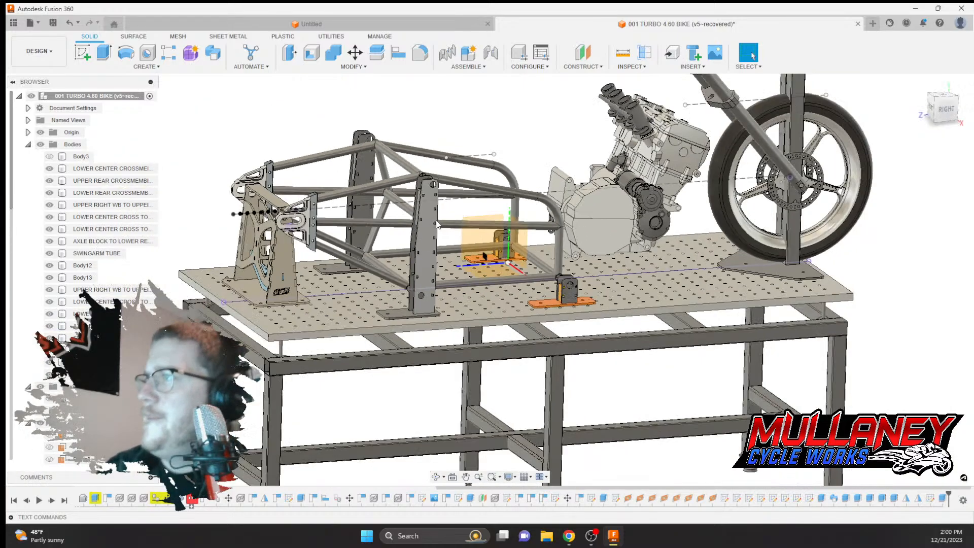
shift+middle_drag(421, 223, 468, 229)
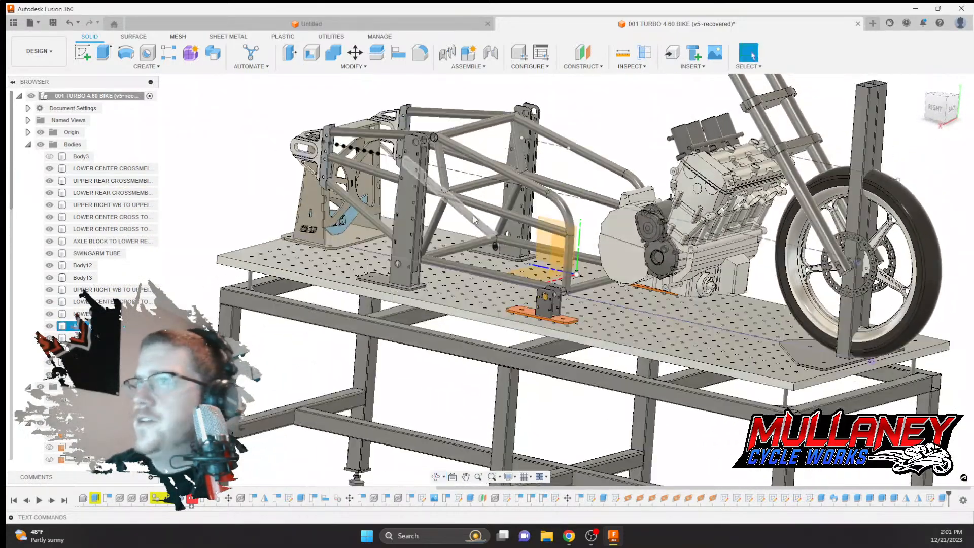
click(28, 144)
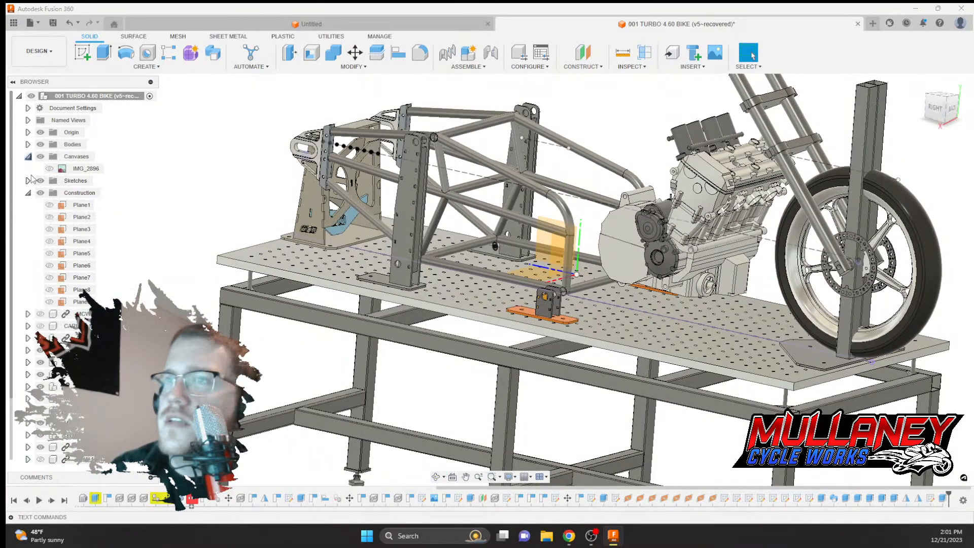
click(29, 193)
click(28, 181)
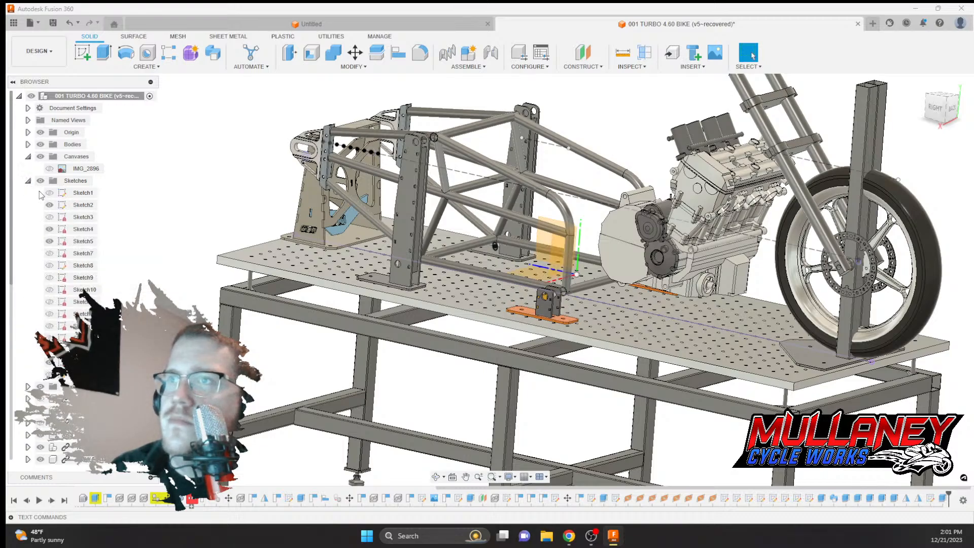
click(49, 205)
shift+middle_drag(249, 136, 202, 184)
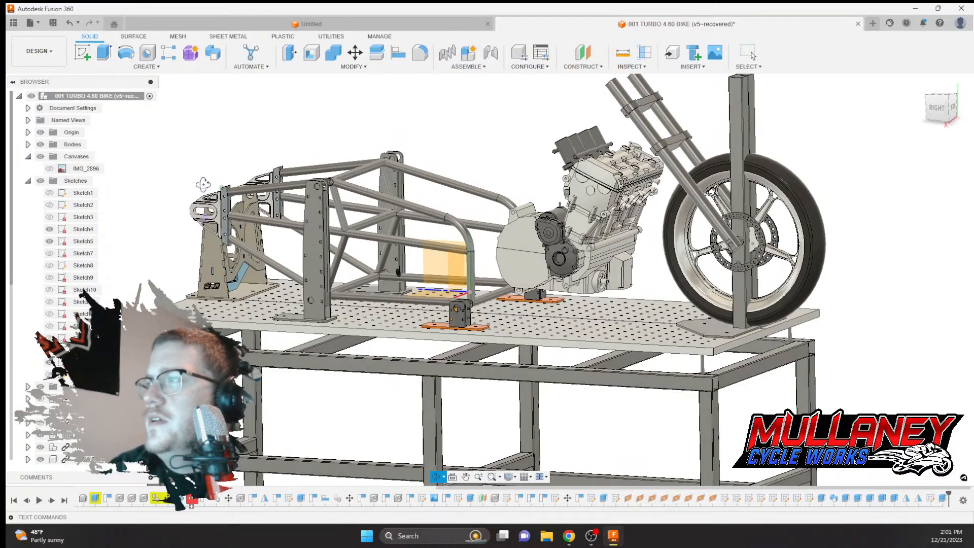
shift+middle_drag(392, 217, 619, 237)
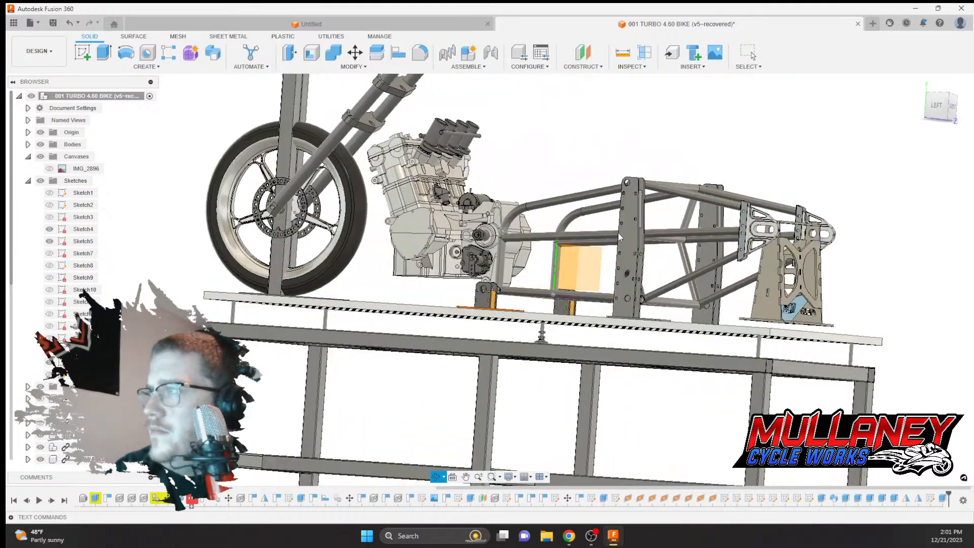
click(936, 107)
scroll(720, 367, up, 5)
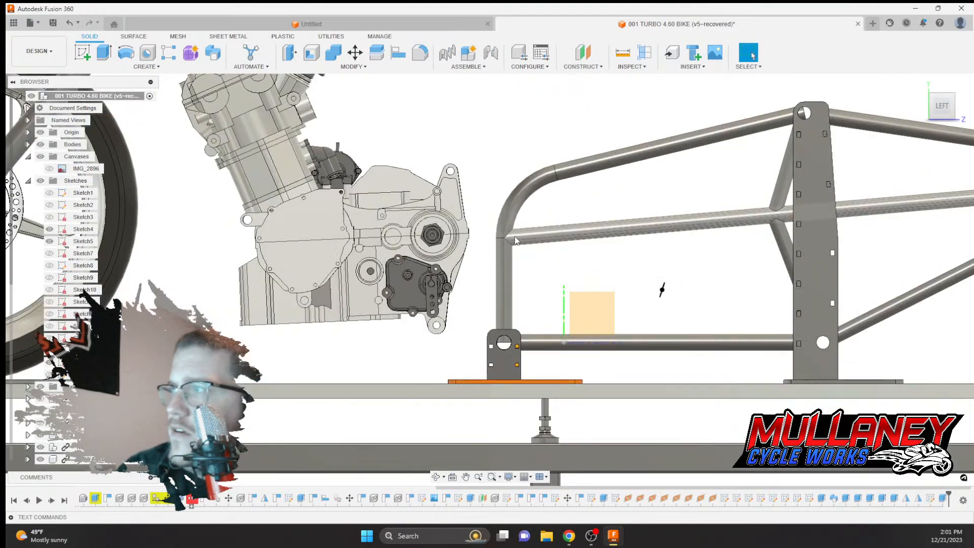
double_click(930, 497)
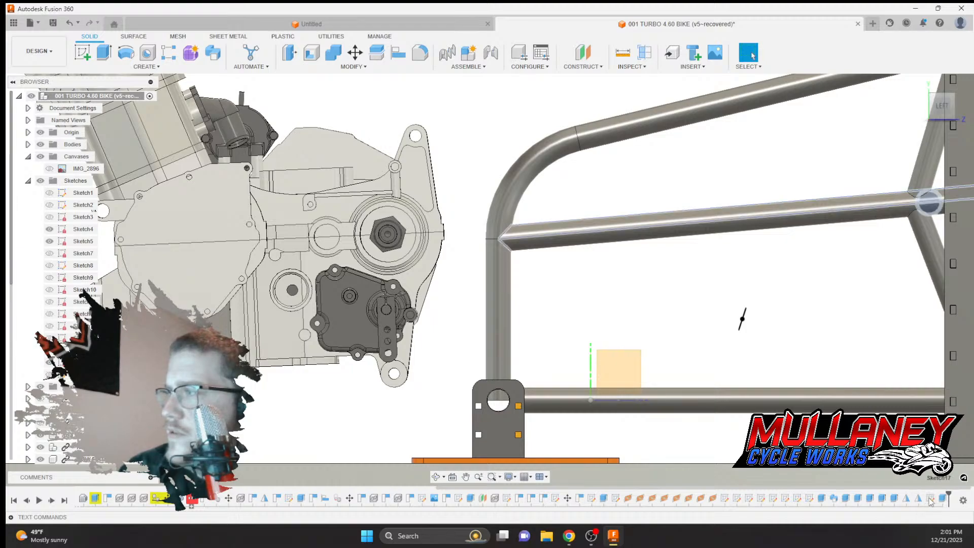
scroll(500, 238, up, 3)
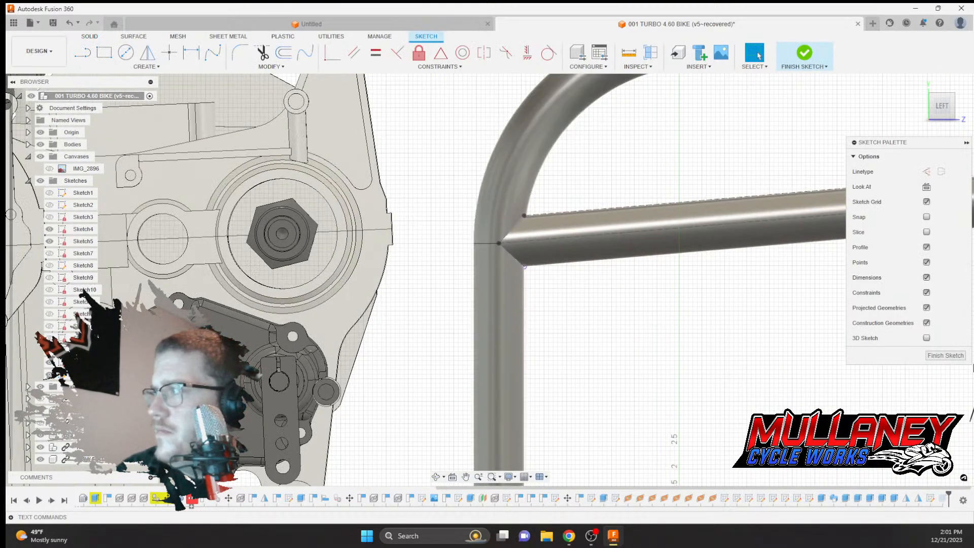
click(943, 354)
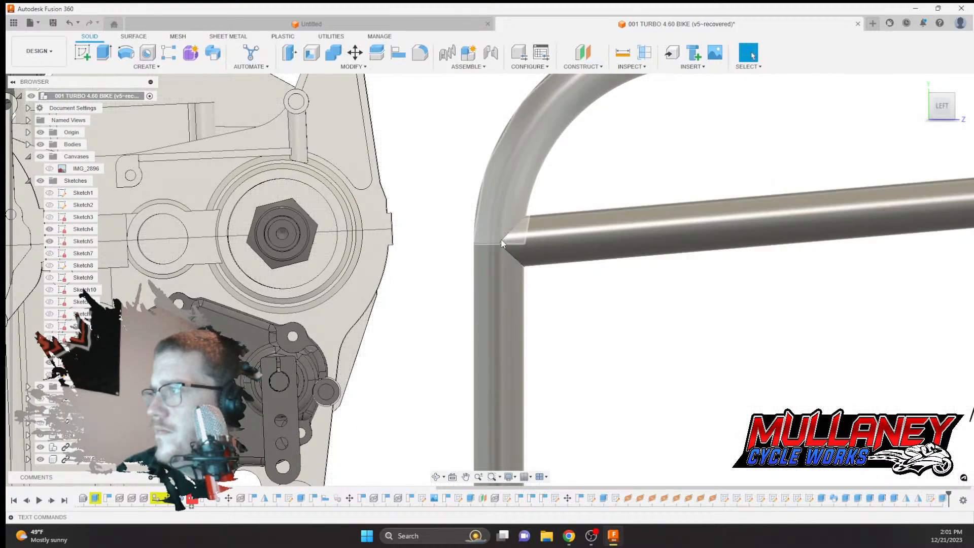
Show the side-frame layout in Sketch8, keeping Sketch2 hidden
scroll(503, 243, down, 5)
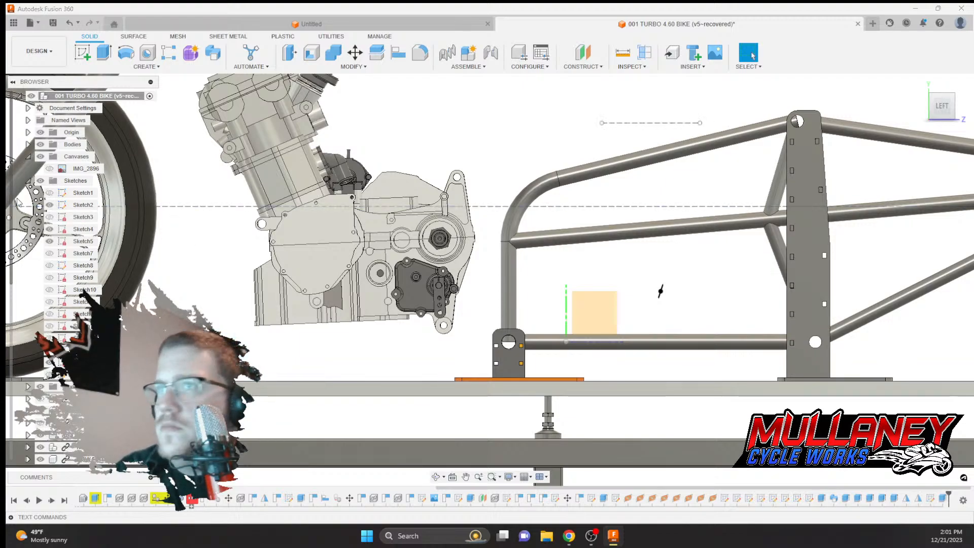
click(54, 205)
click(50, 205)
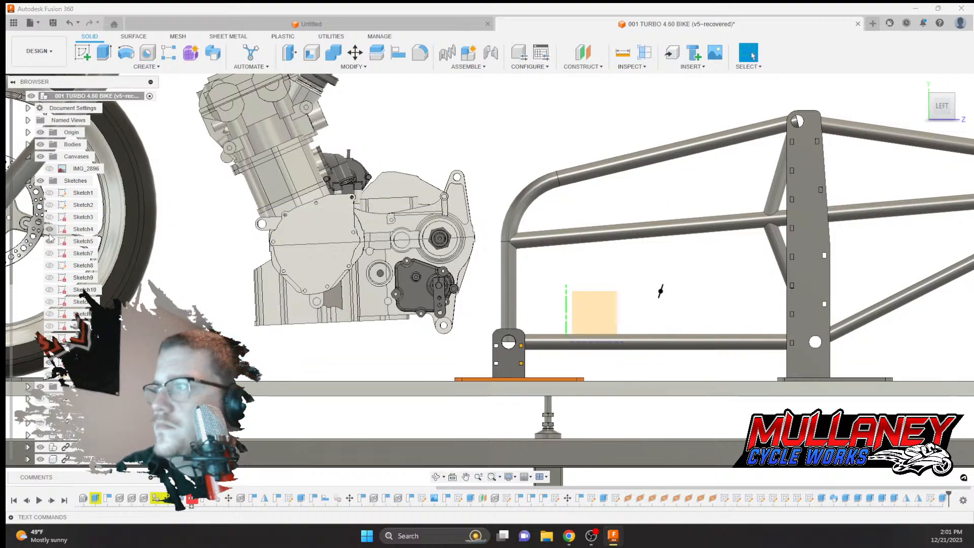
click(50, 265)
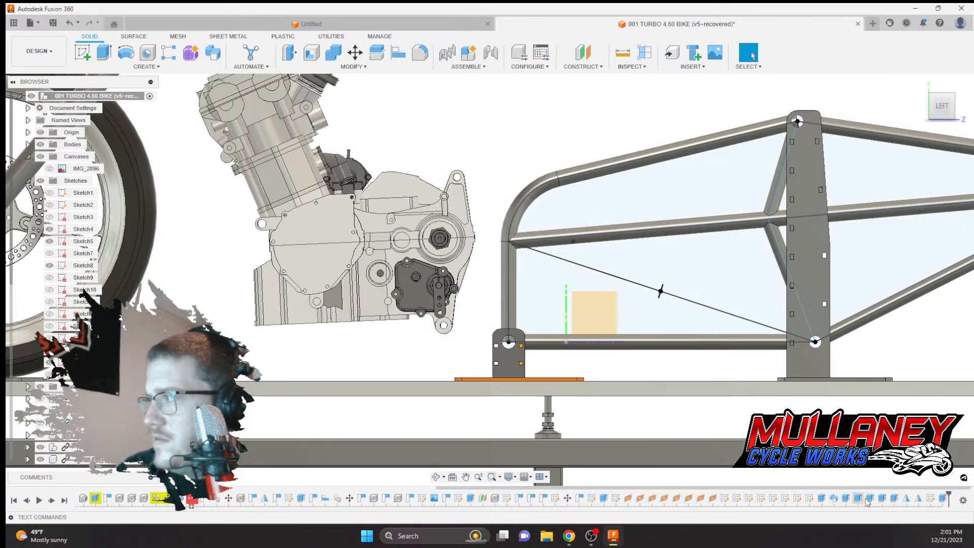
Reopen the new crossmember's sketch and project Sketch8's vertical line along the front upright tube into it
double_click(931, 500)
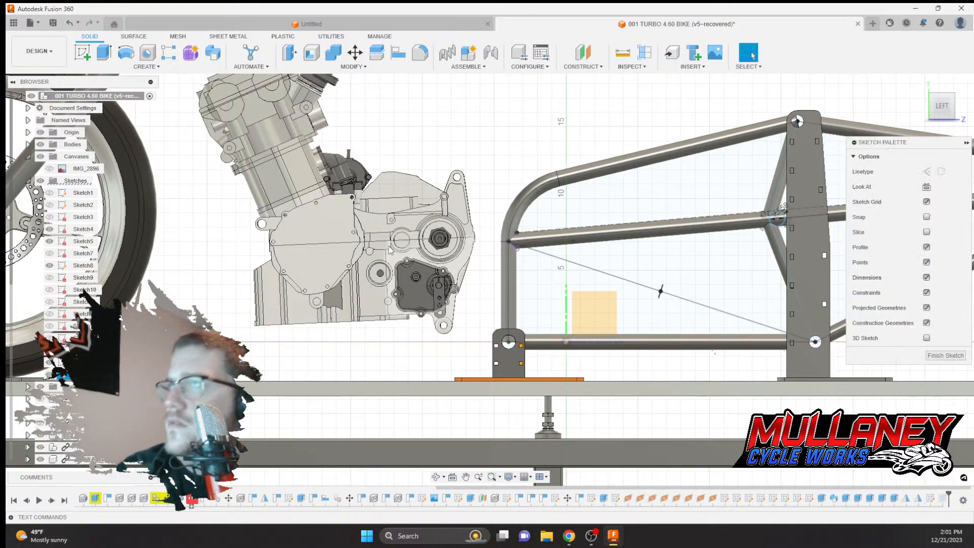
key(p)
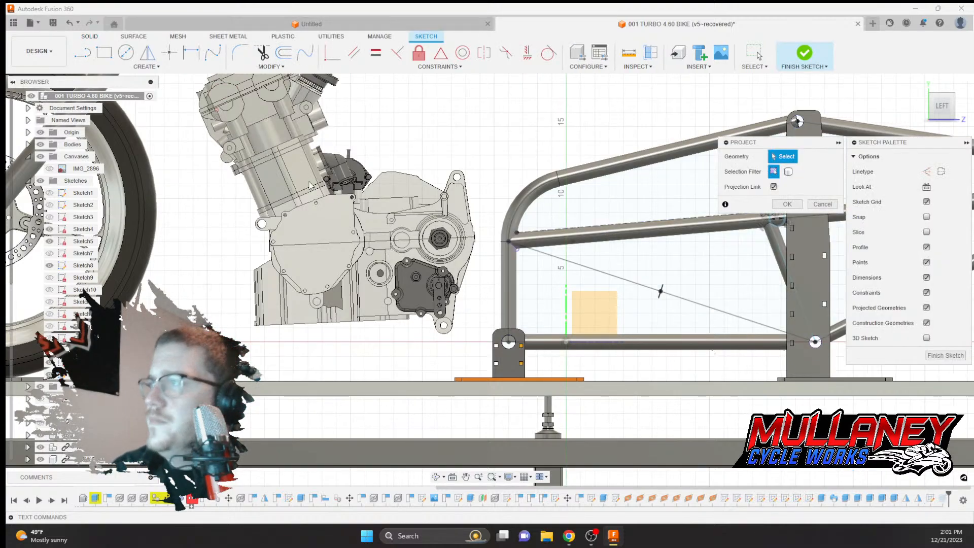
click(508, 274)
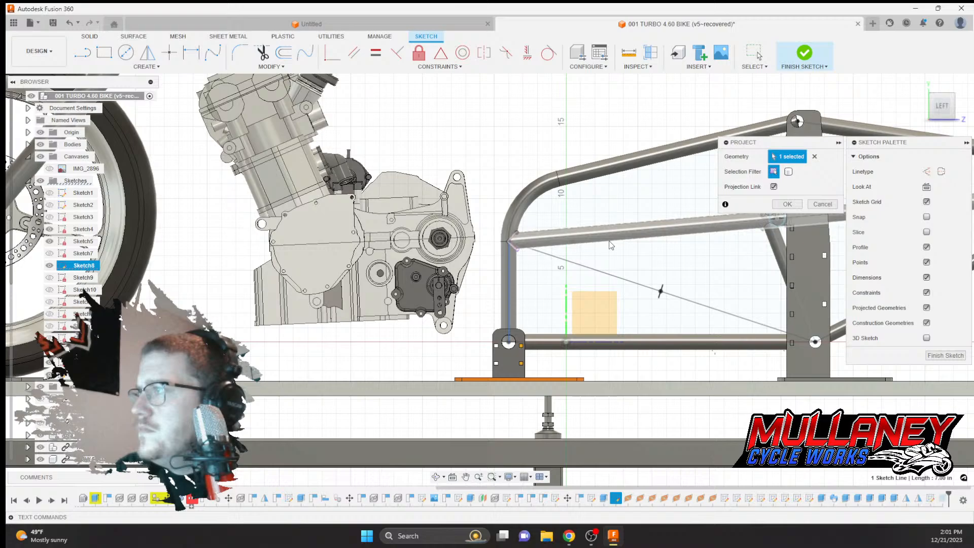
click(786, 204)
Draw a 1.125 in diameter circle centered on the upper end of the projected upright line
click(126, 53)
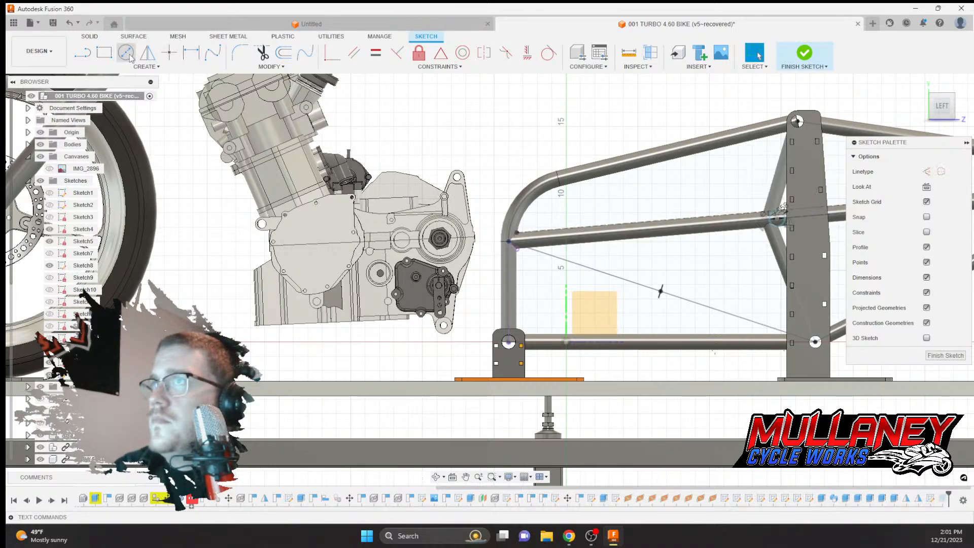
scroll(510, 243, up, 5)
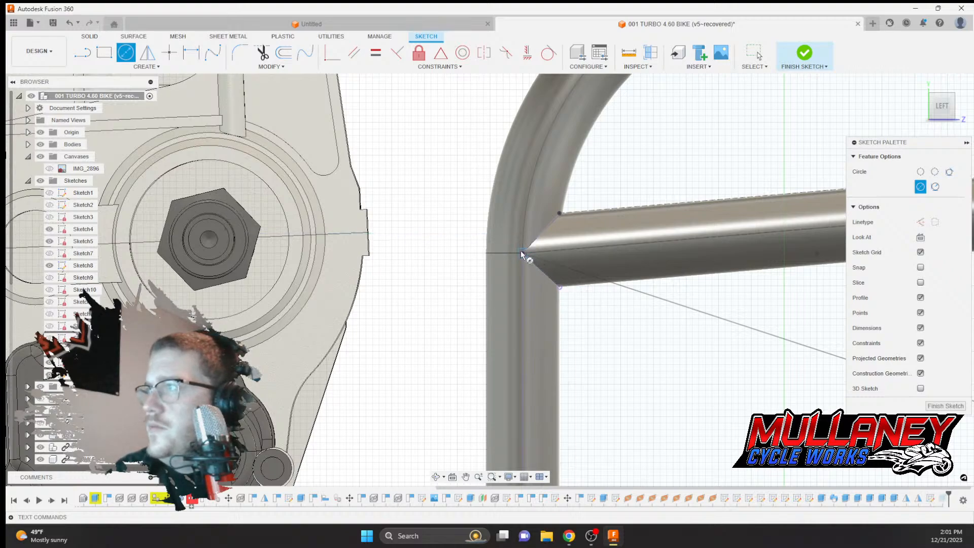
click(523, 253)
text(1.12)
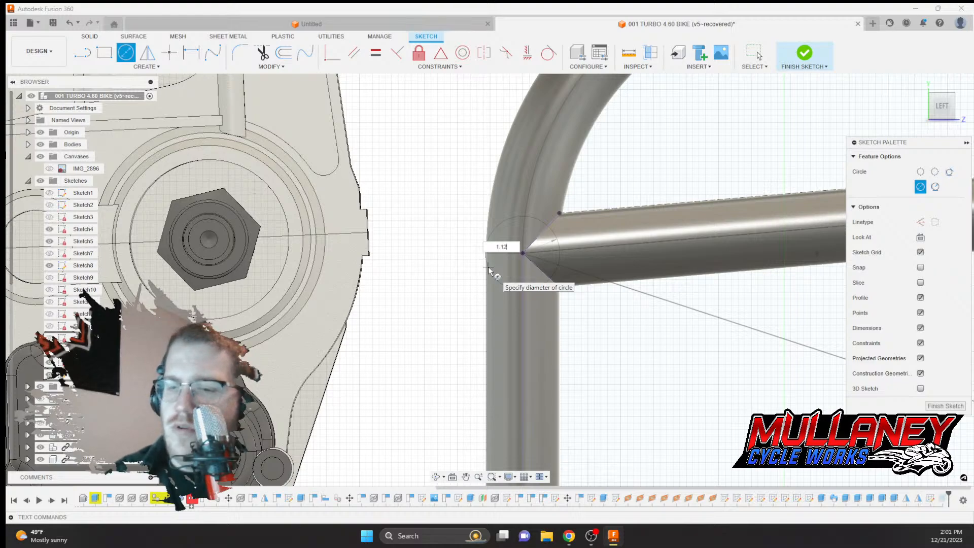
text(5)
key(Return)
key(Escape)
Offset the circle to form the tube wall and finish the crossmember sketch
click(284, 52)
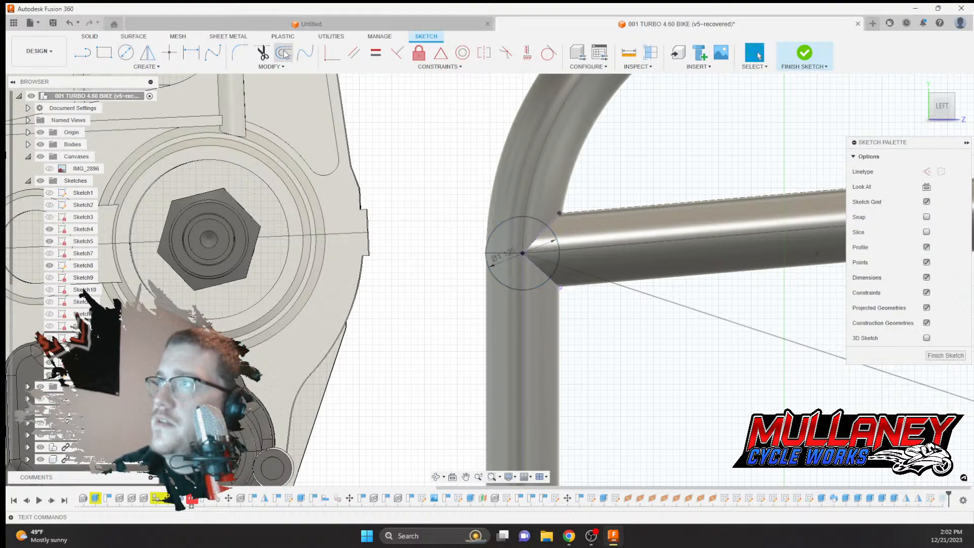
click(496, 227)
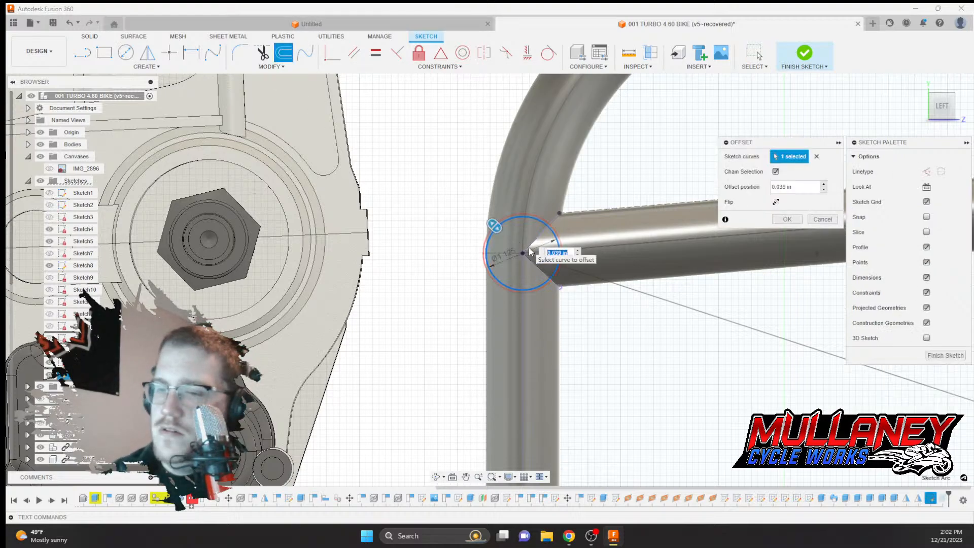
key(Return)
scroll(528, 248, down, 5)
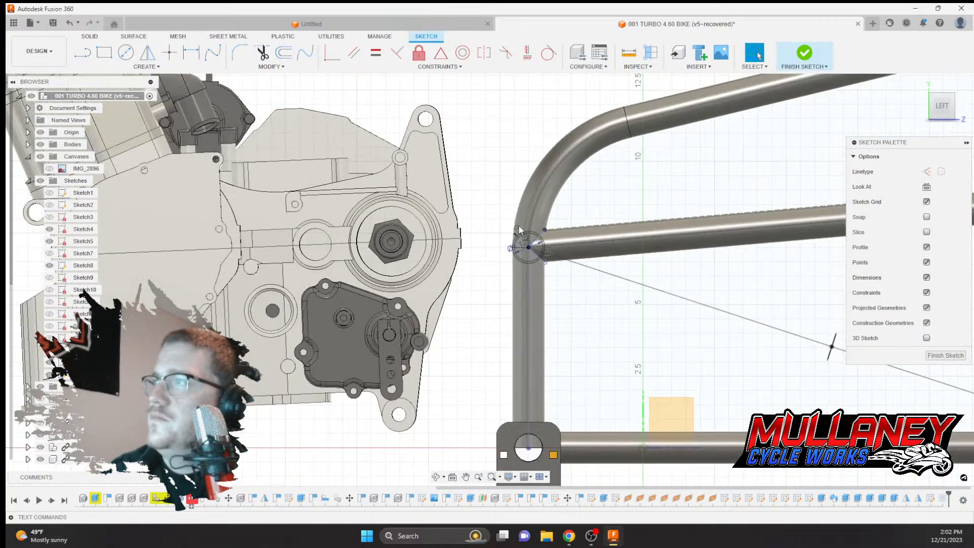
scroll(502, 236, up, 4)
scroll(503, 236, down, 2)
mouse_move(495, 223)
shift+middle_down()
mouse_move(574, 213)
mouse_move(546, 238)
shift+middle_up()
click(802, 54)
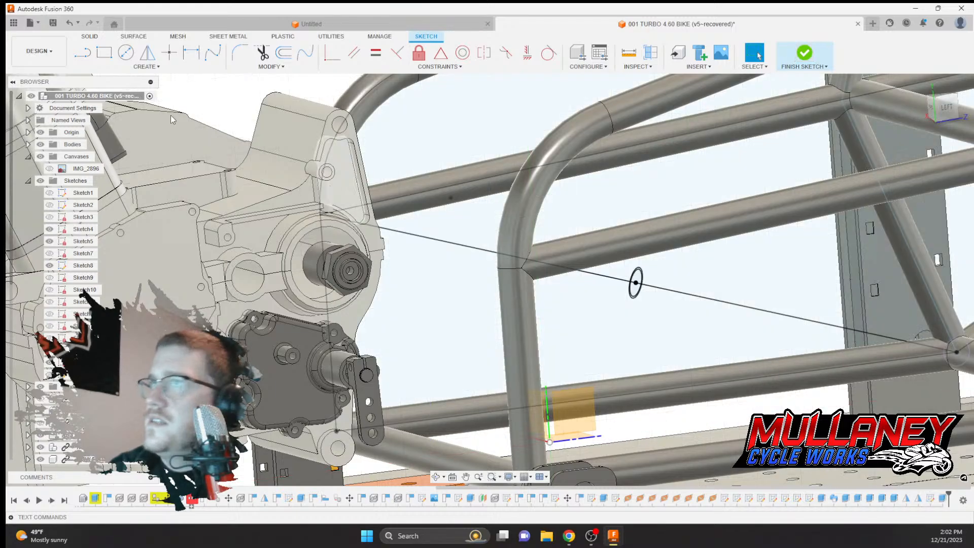
Start an extrusion of the three ring segments at the top of the upright, using the Two Sides direction
click(104, 52)
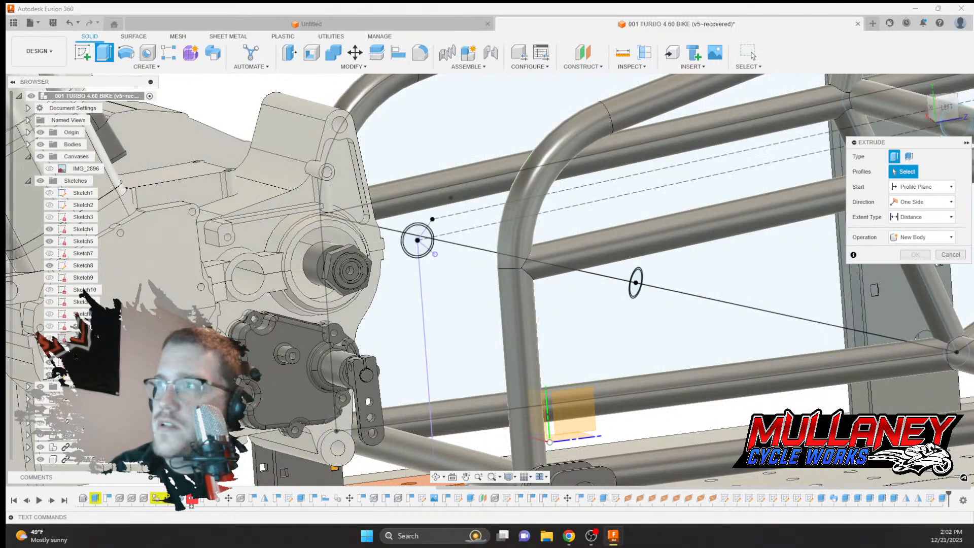
scroll(422, 233, up, 5)
click(408, 204)
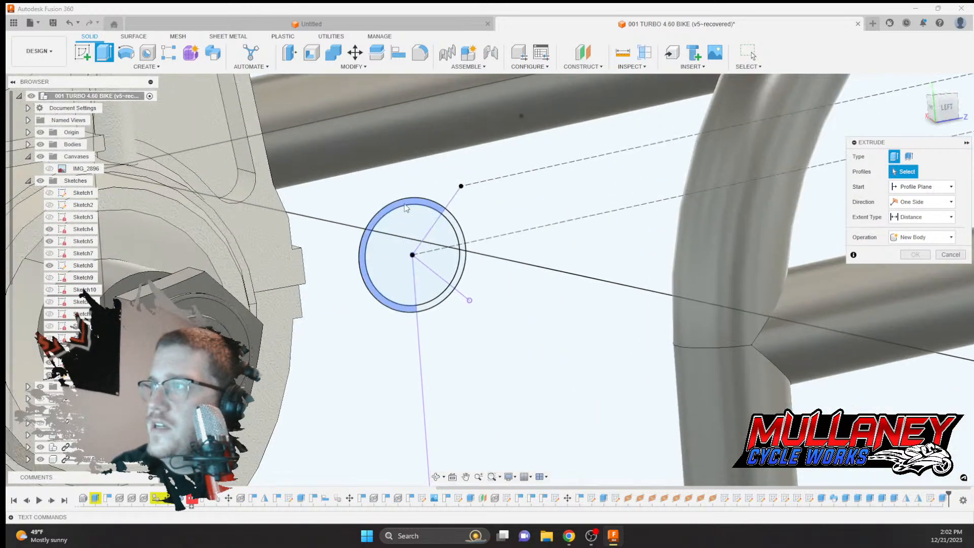
click(453, 220)
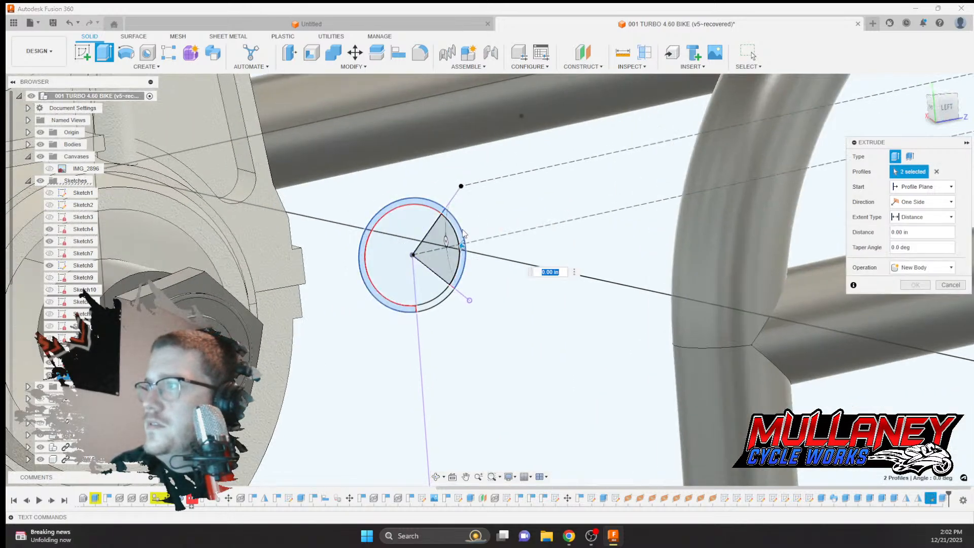
click(441, 299)
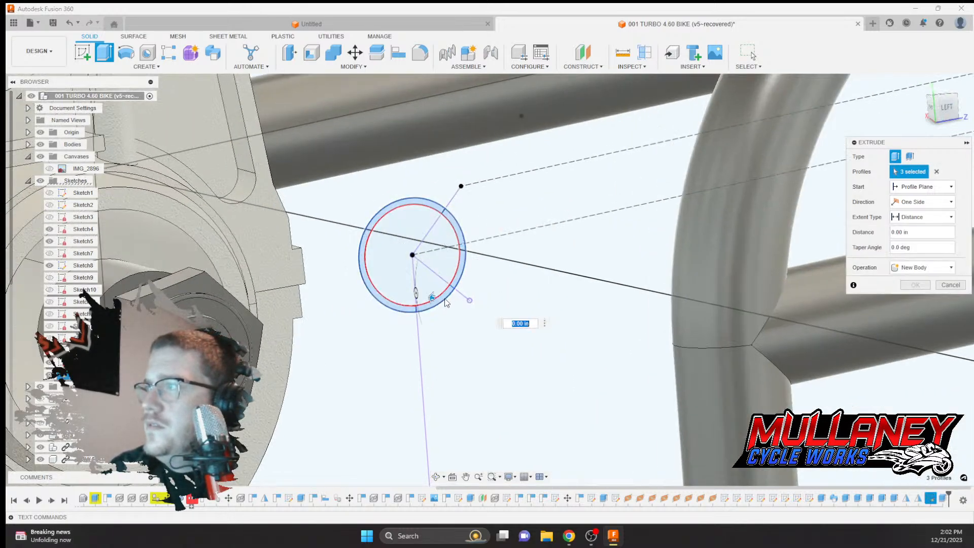
click(921, 201)
click(913, 223)
Set both sides of the extrusion to end To Object, one at the far upright tube and the other at the near upright tube
scroll(623, 279, down, 3)
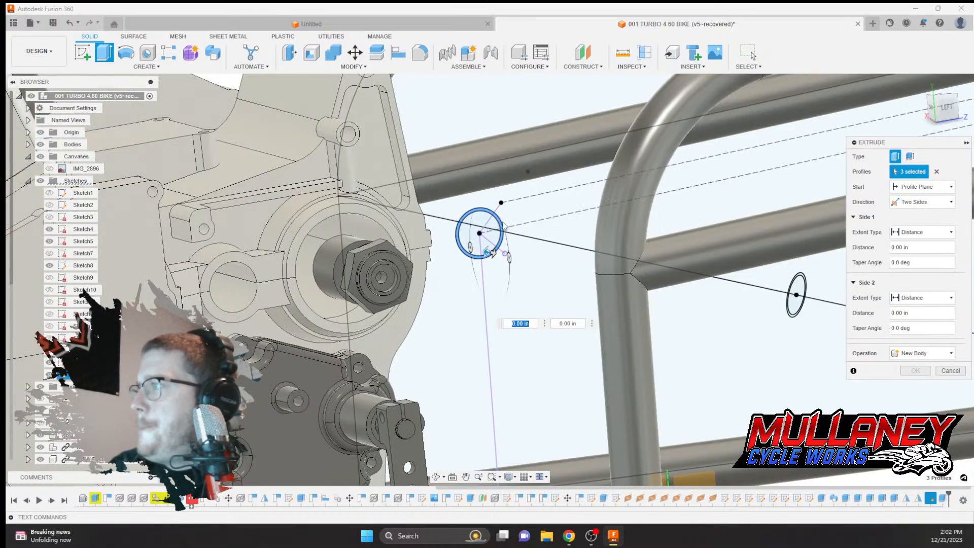
shift+middle_drag(507, 249, 489, 212)
click(921, 232)
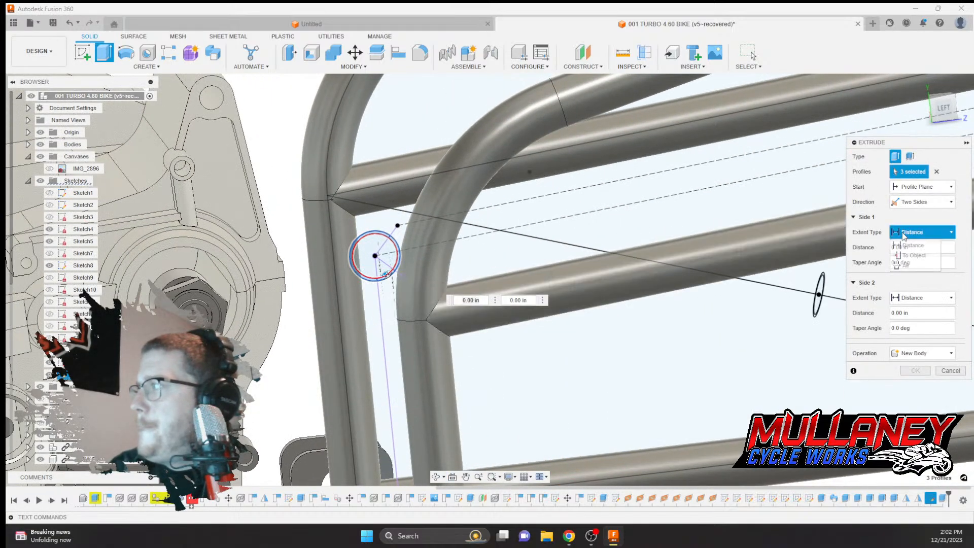
click(911, 245)
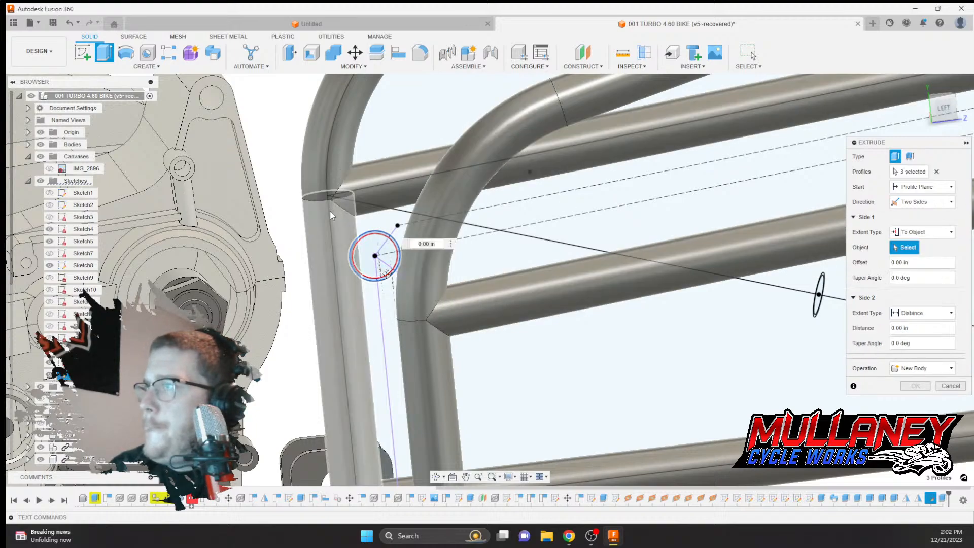
click(330, 210)
click(903, 364)
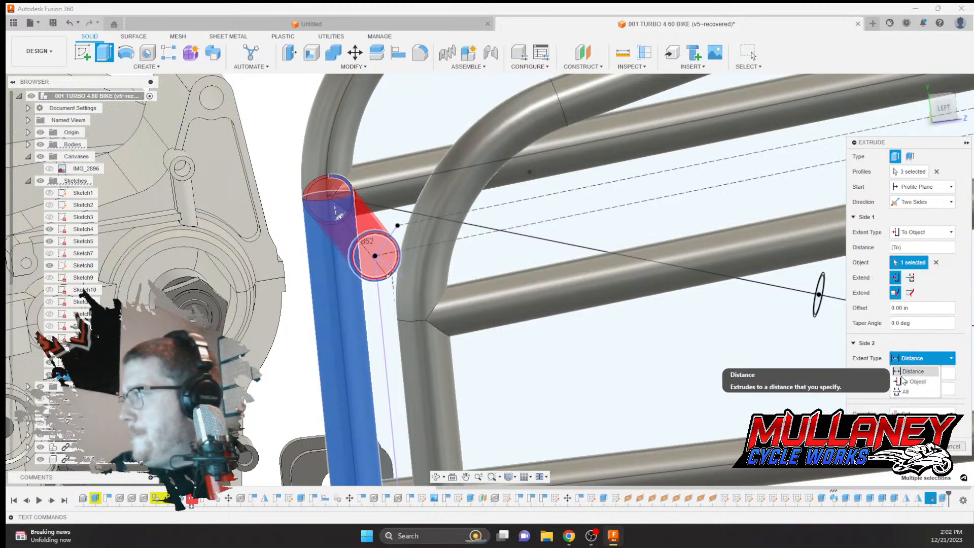
click(911, 382)
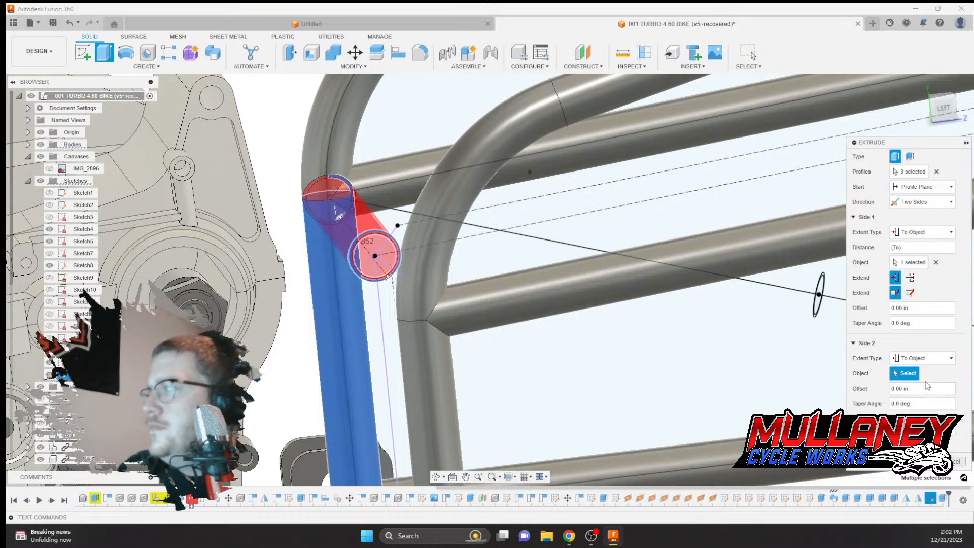
click(438, 362)
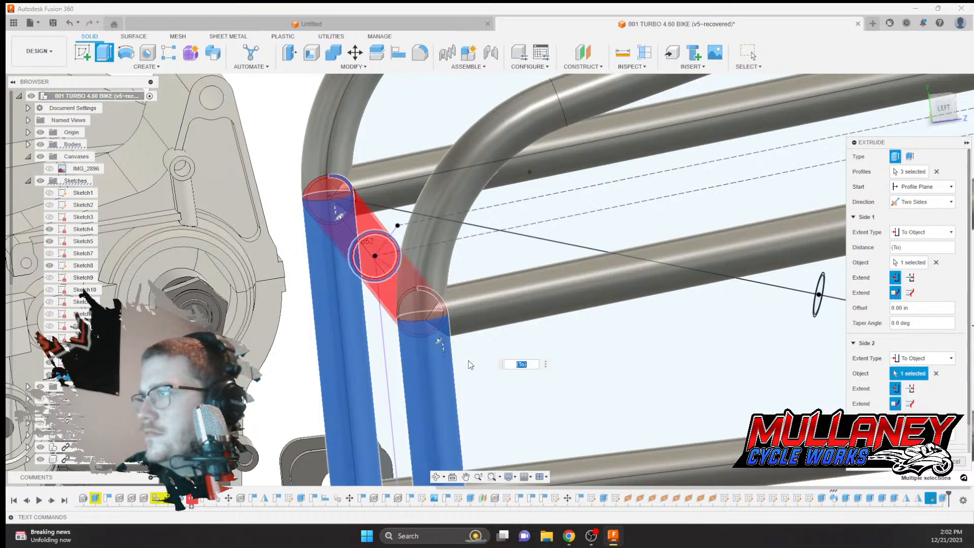
Set the extrusion's operation to New Body and complete the crossmember between the uprights
scroll(895, 405, down, 1)
click(923, 429)
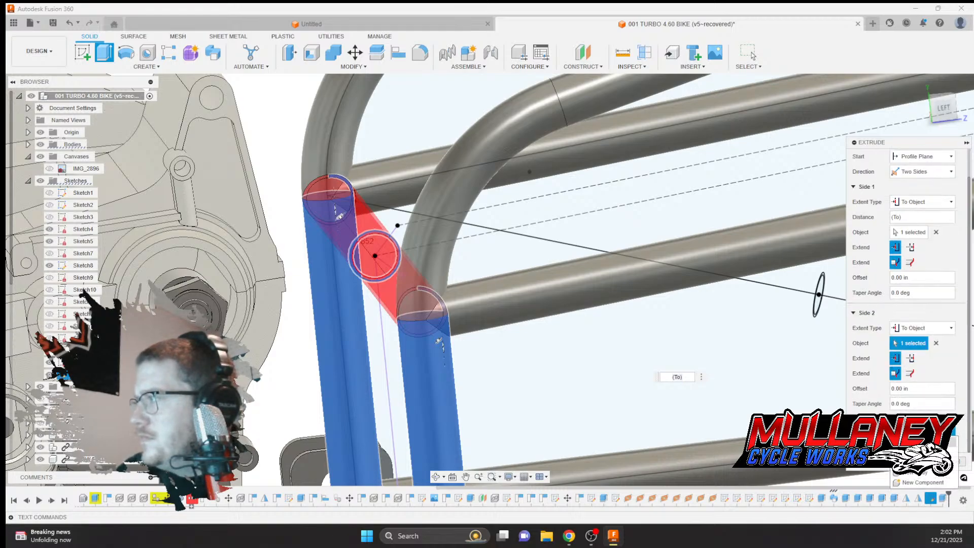
click(909, 473)
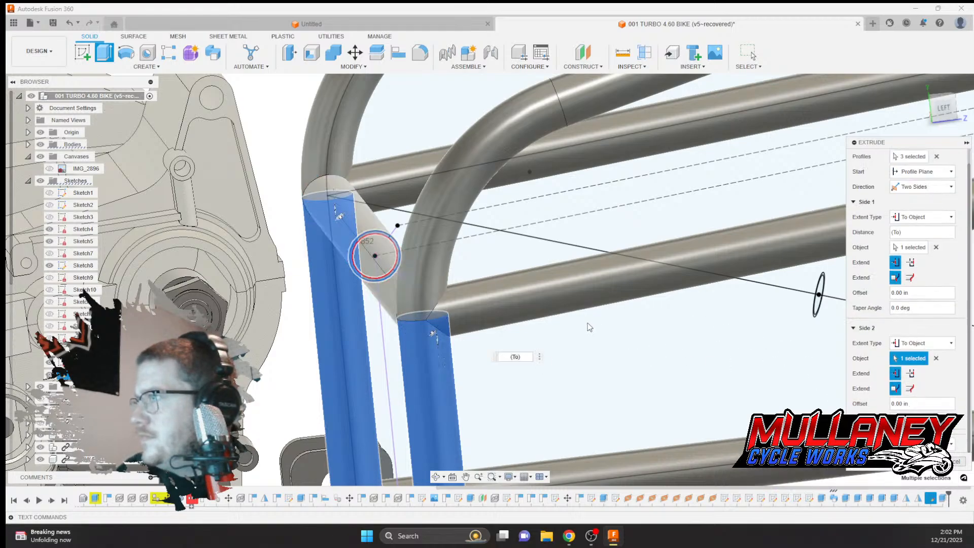
scroll(590, 328, down, 5)
key(Return)
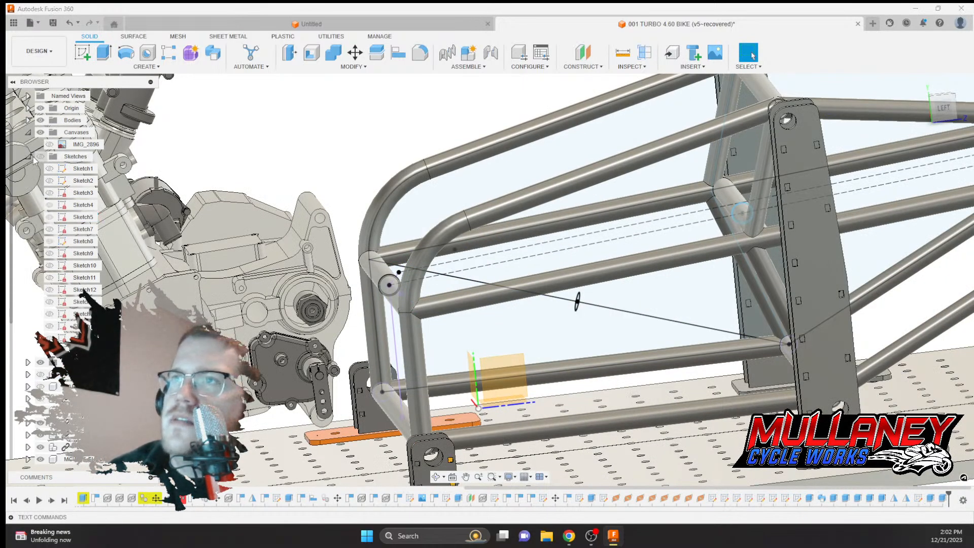
Collapse the Sketches folder and examine the front of the chassis beside the engine from the opposite side
click(28, 157)
scroll(291, 202, down, 4)
mouse_move(311, 215)
shift+middle_down()
mouse_move(365, 197)
mouse_move(293, 207)
mouse_move(556, 213)
shift+middle_up()
click(939, 108)
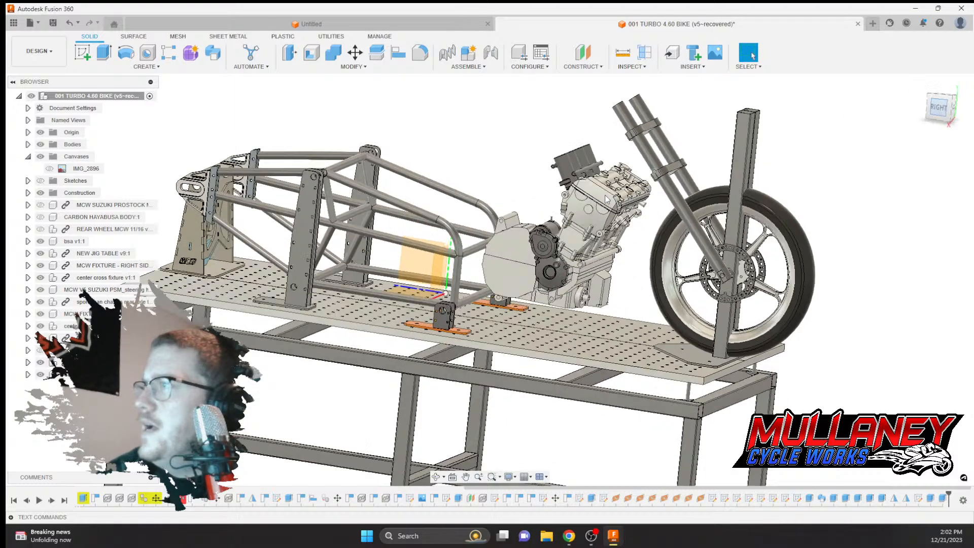
shift+middle_drag(453, 210, 451, 226)
scroll(450, 230, up, 5)
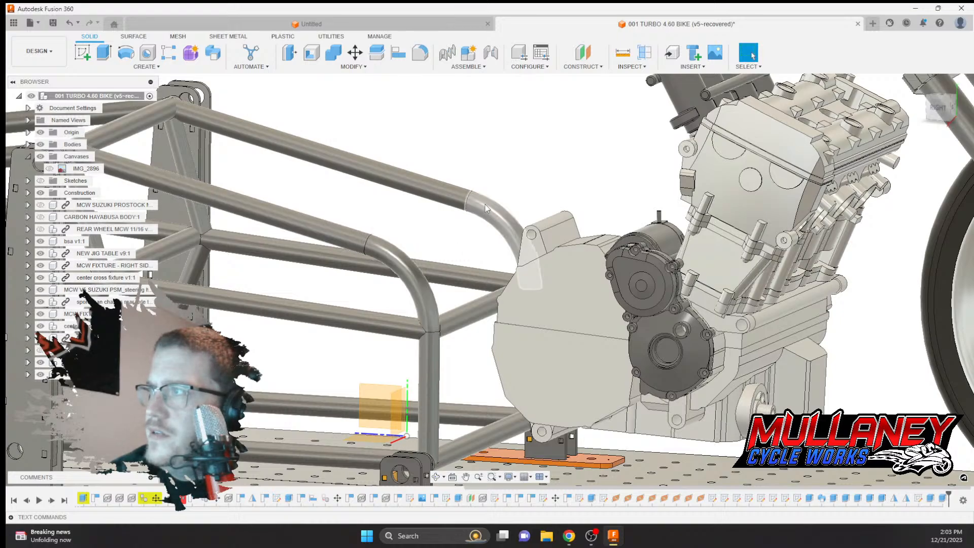
Show the sketches again and create a plane at an angle through Sketch8's upper tube line, crosswise to the side frame
click(28, 180)
click(41, 180)
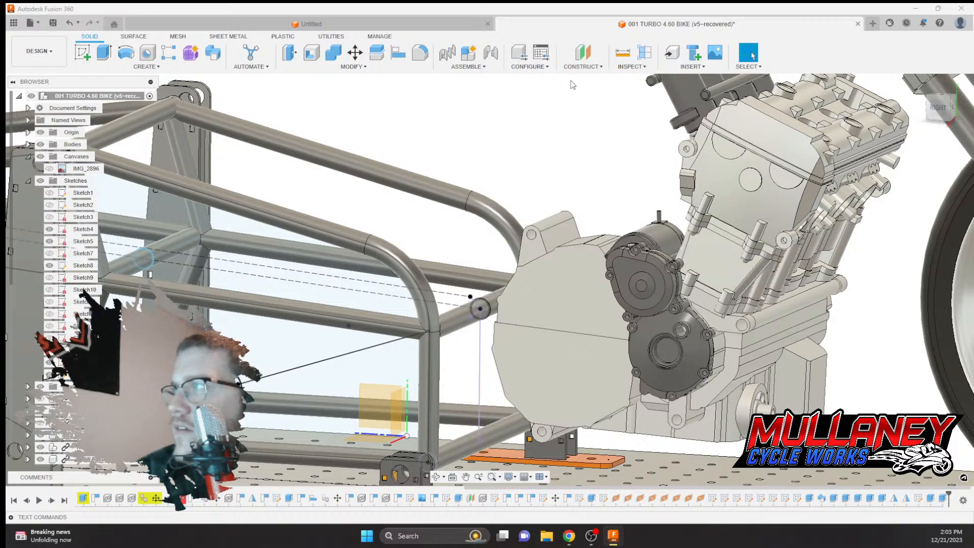
click(581, 67)
click(599, 91)
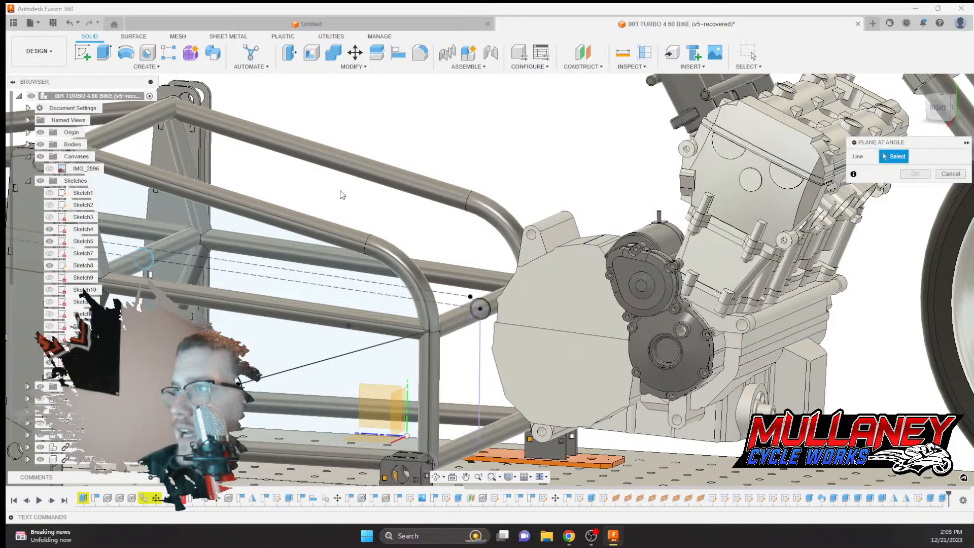
click(344, 241)
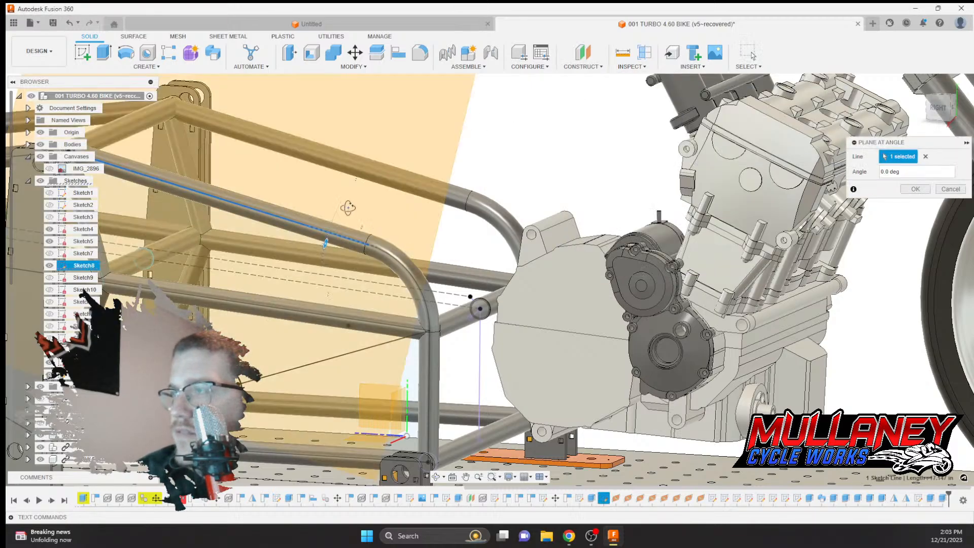
shift+middle_drag(337, 381, 305, 376)
shift+middle_drag(325, 210, 335, 213)
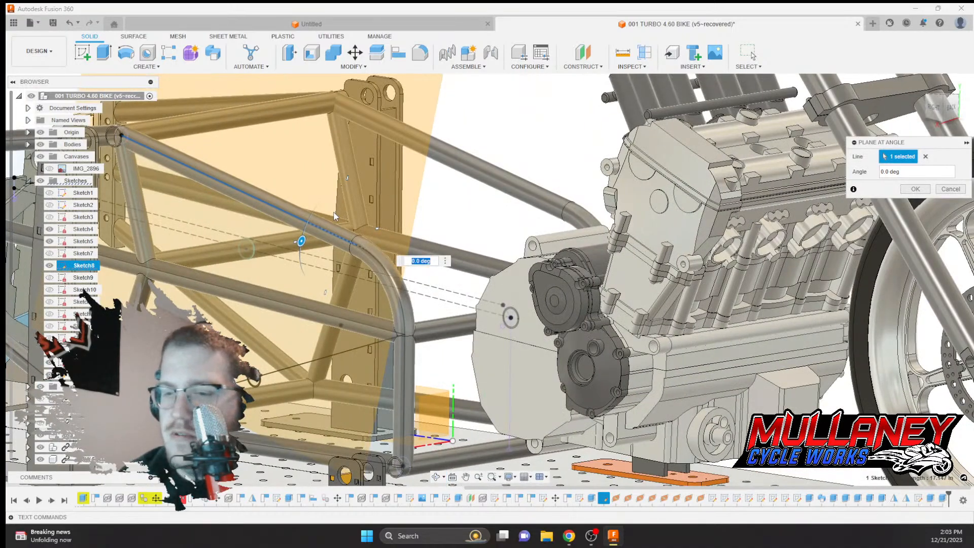
key(Return)
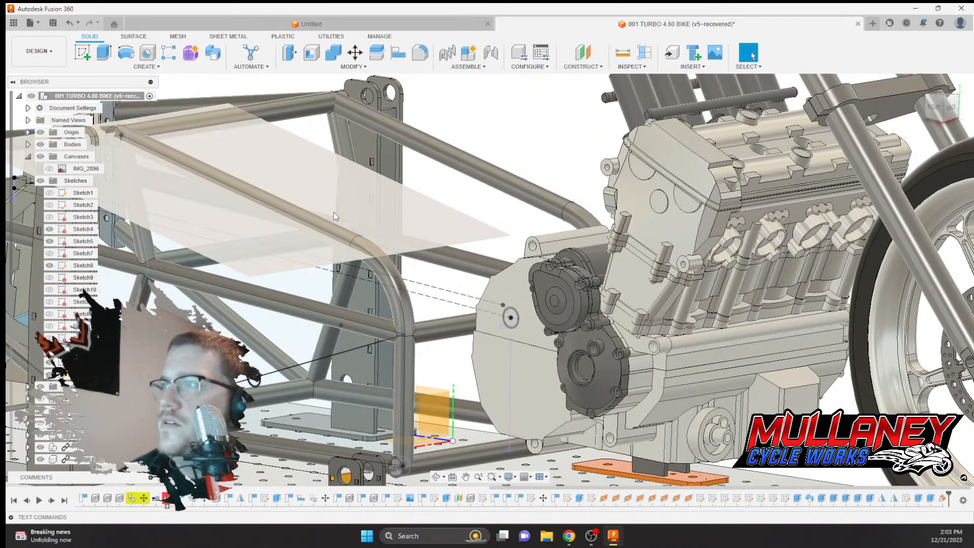
Start a sketch on the new angled plane and project Sketch8's upper tube line into it
click(335, 218)
click(82, 53)
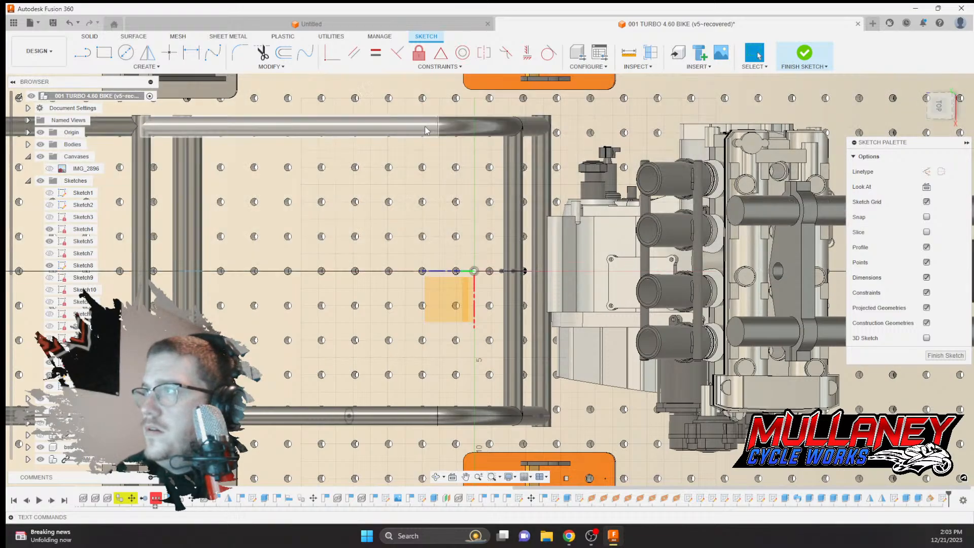
scroll(470, 309, up, 3)
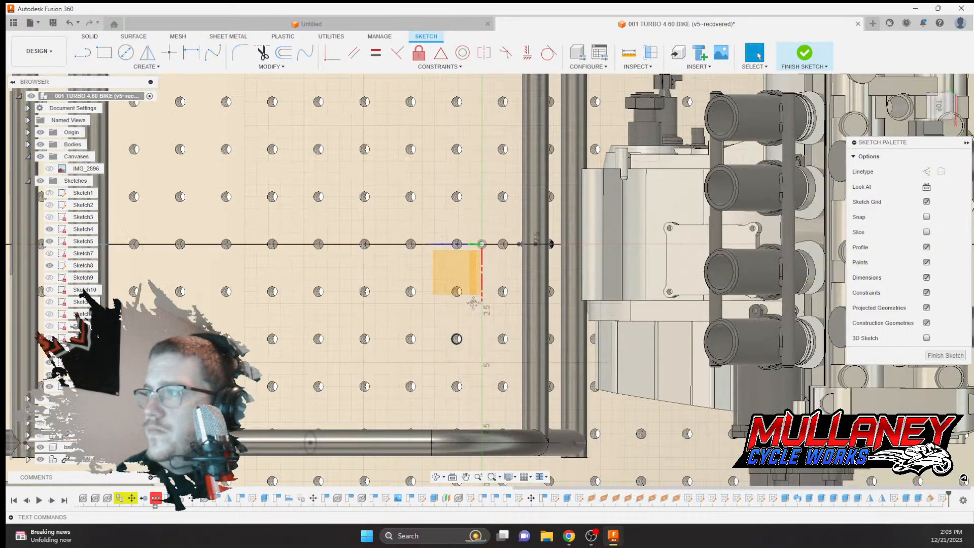
scroll(496, 247, down, 1)
middle_drag(473, 303, 493, 266)
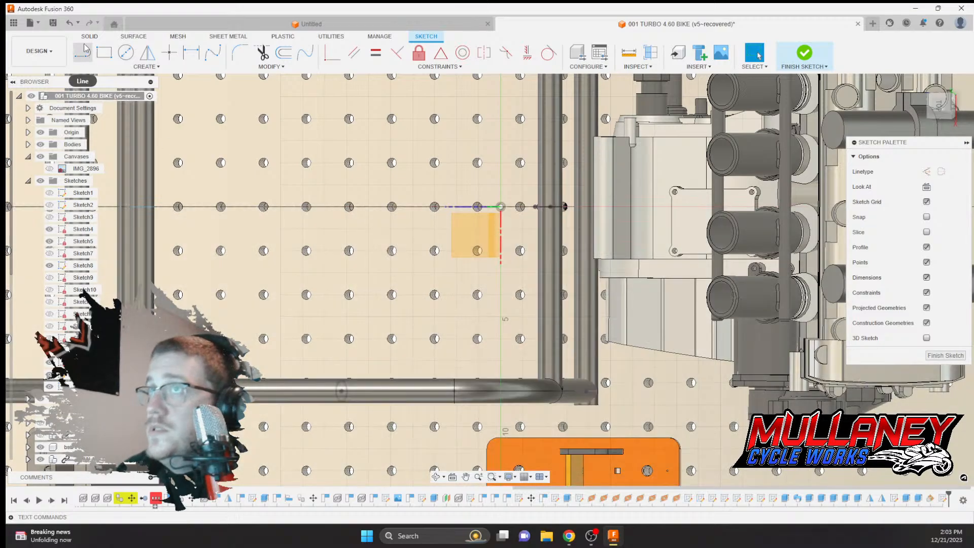
click(82, 52)
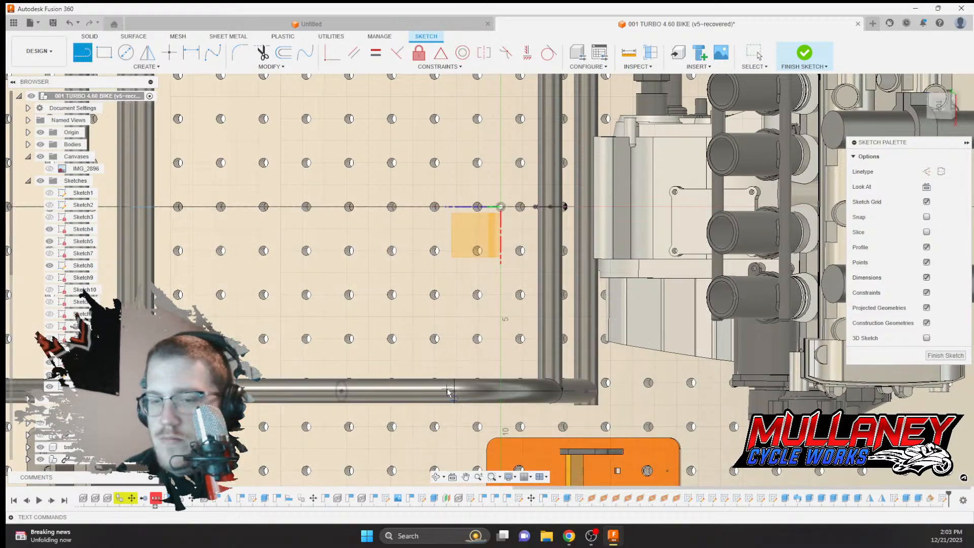
key(p)
click(423, 390)
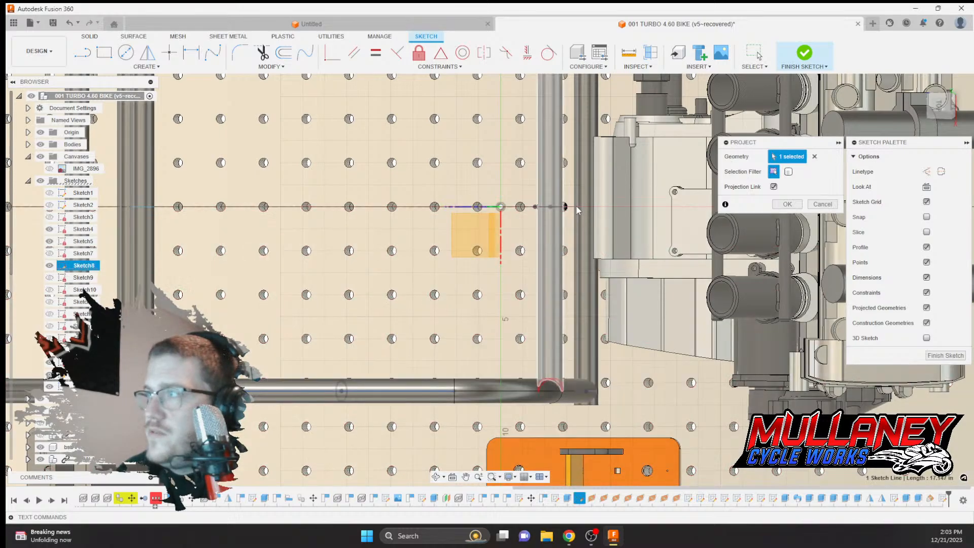
scroll(470, 283, down, 1)
middle_drag(469, 283, 471, 411)
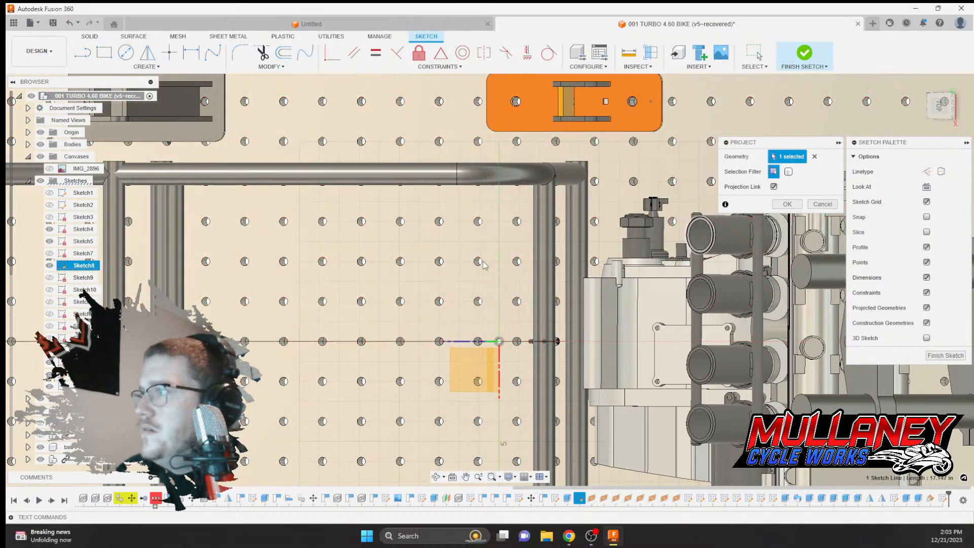
click(788, 205)
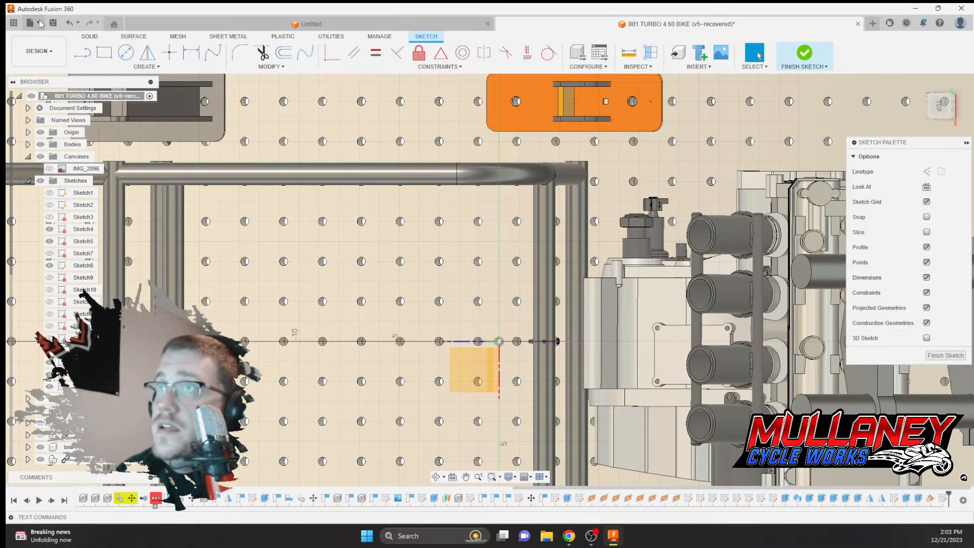
Sketch a centreline about 12.7 in long from the projected point, running rearward midway between the side frames
click(82, 52)
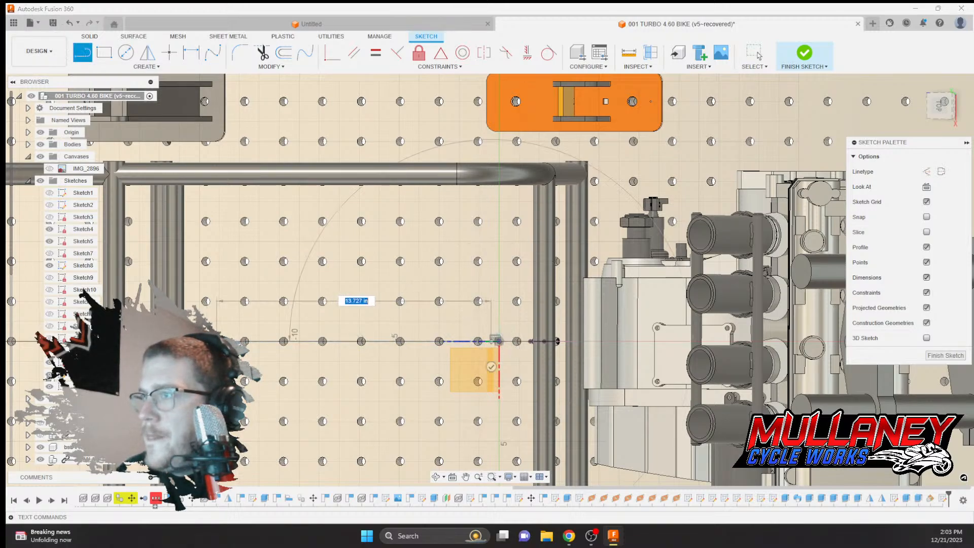
click(237, 341)
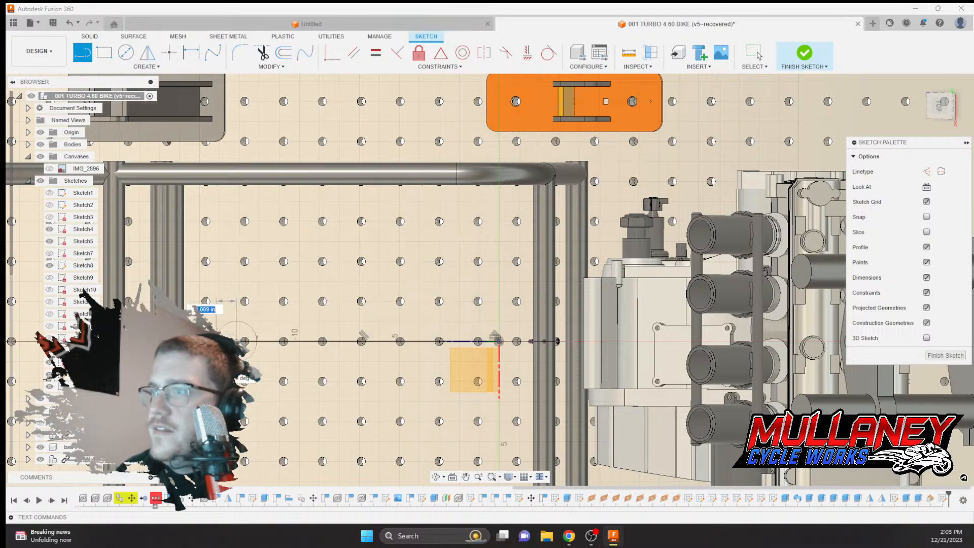
scroll(318, 302, down, 1)
middle_drag(319, 303, 297, 202)
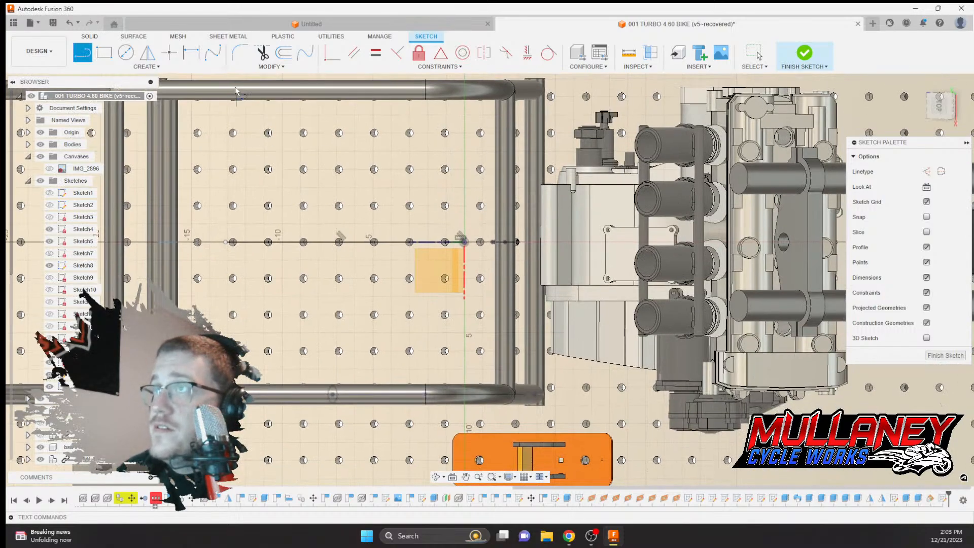
Mirror the projected upper tube line across the centreline onto the opposite side frame
click(147, 53)
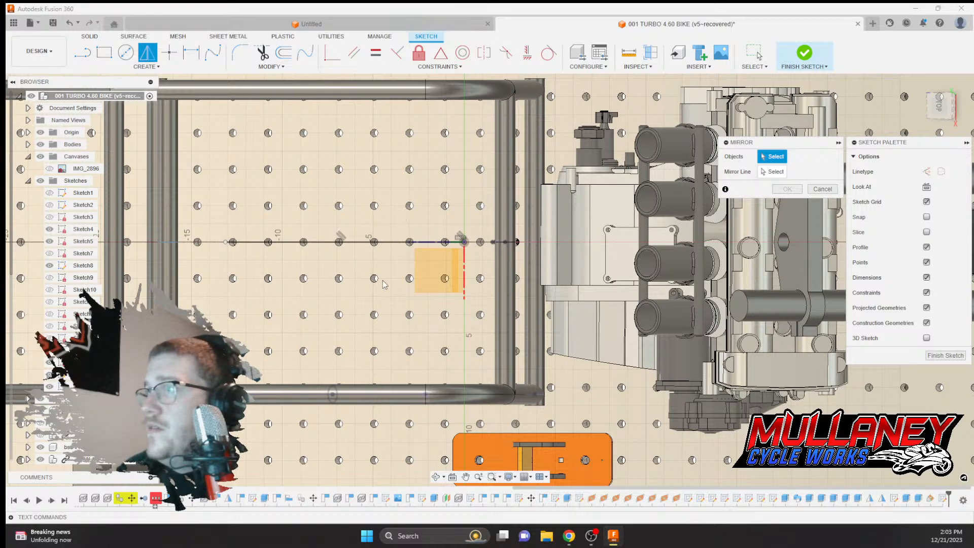
click(379, 396)
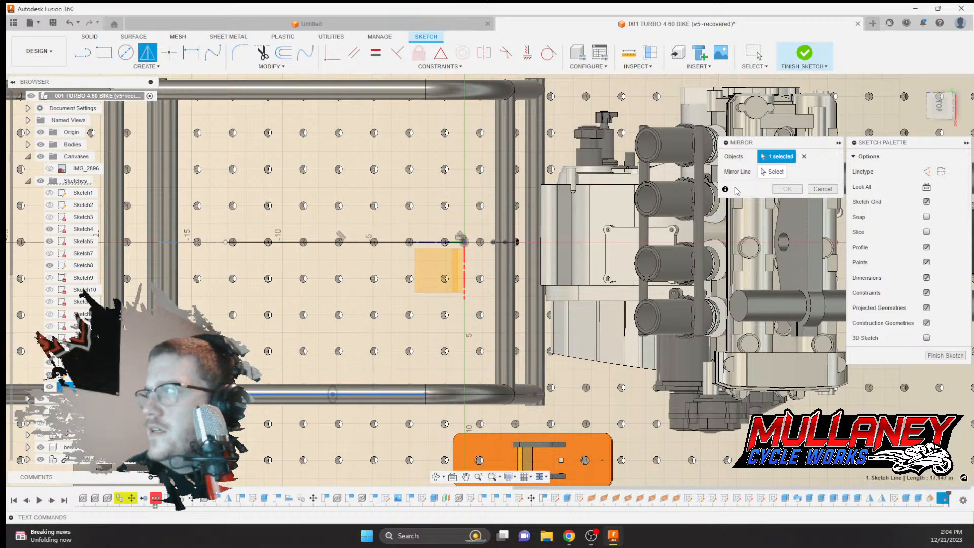
click(777, 171)
click(409, 243)
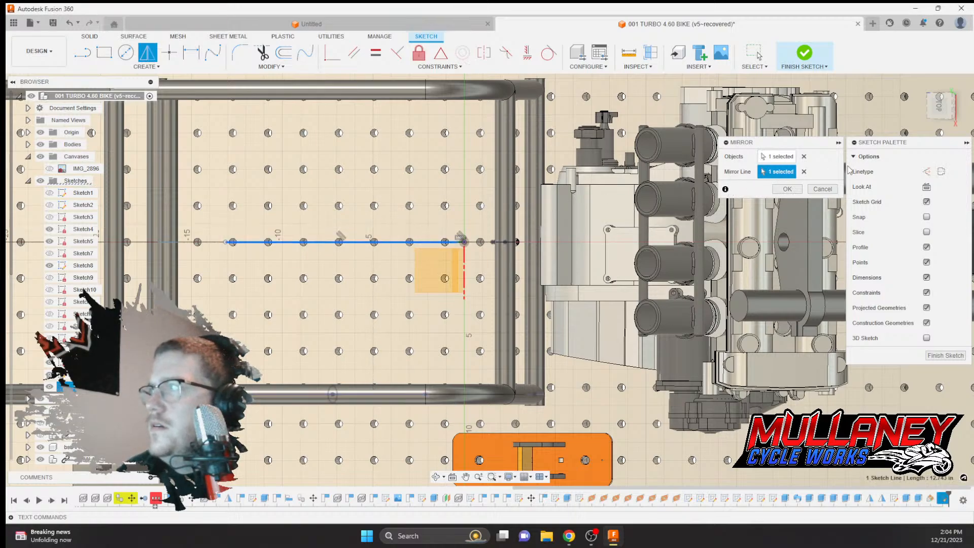
click(788, 189)
Draw a diagonal line inward from the projected tube line's front end, plus a crosswise line about 4.5 in long to the centreline
key(l)
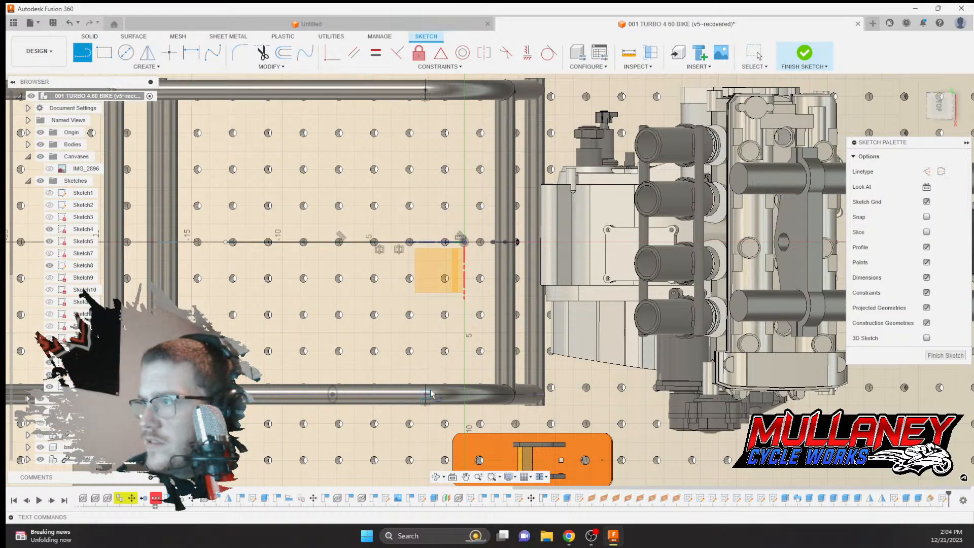
click(406, 358)
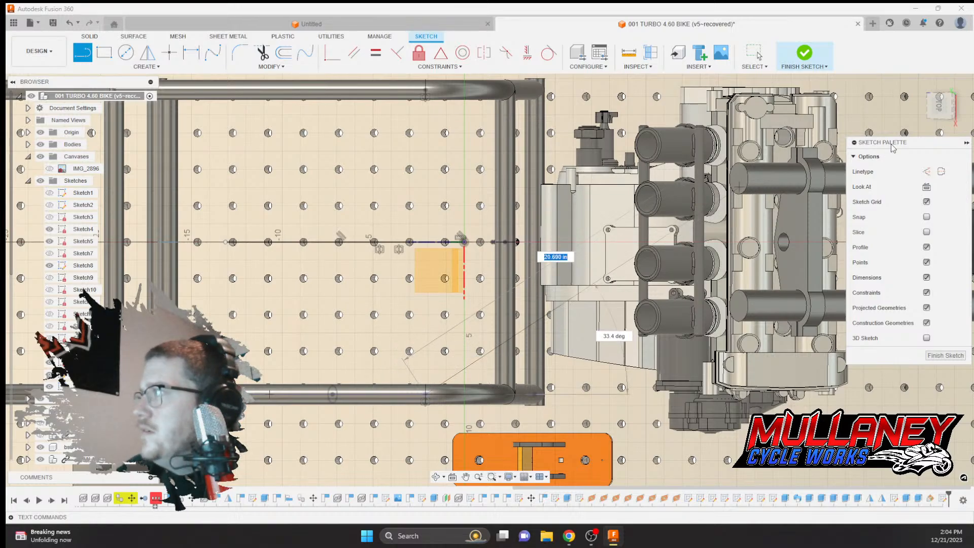
click(498, 325)
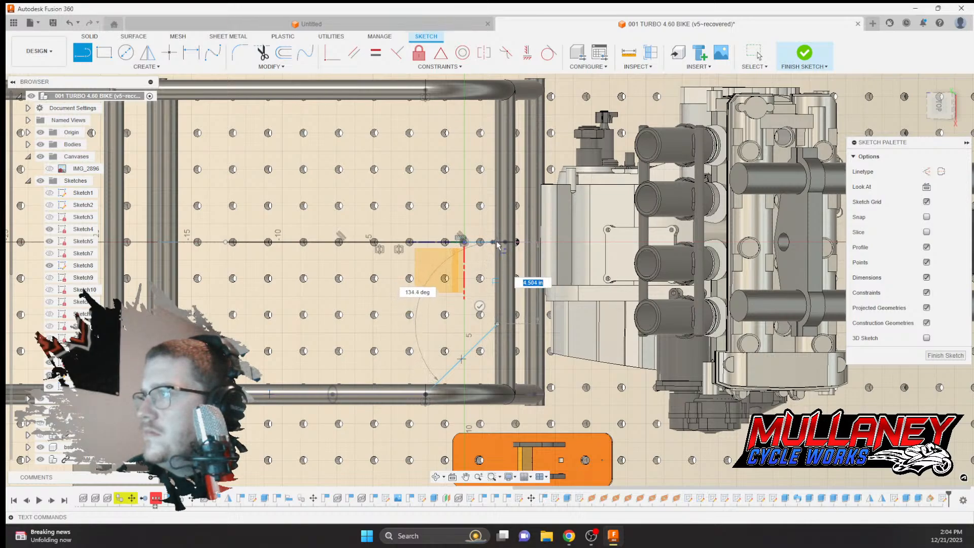
click(497, 244)
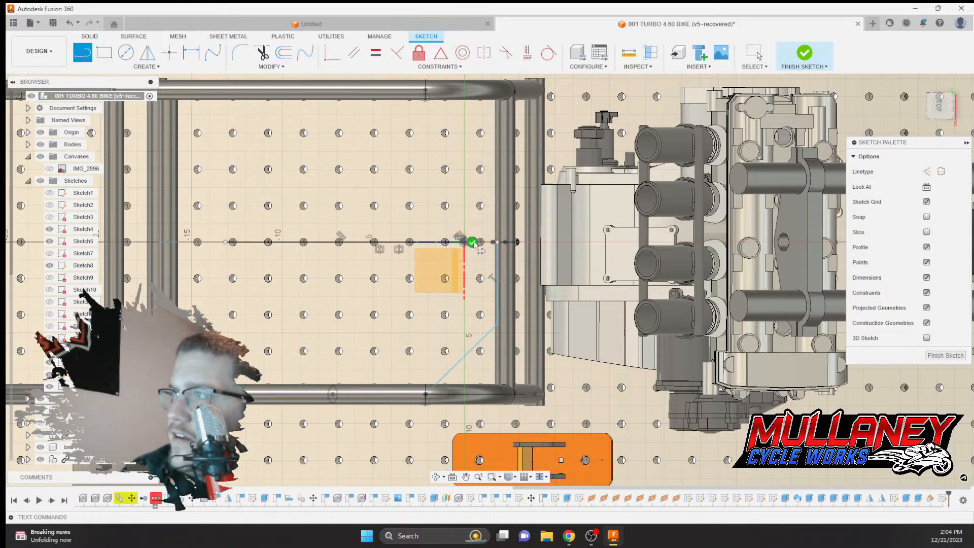
Mirror the diagonal and crosswise lines across the centreline to complete the crossmember path between both upper tubes
middle_drag(402, 225, 339, 222)
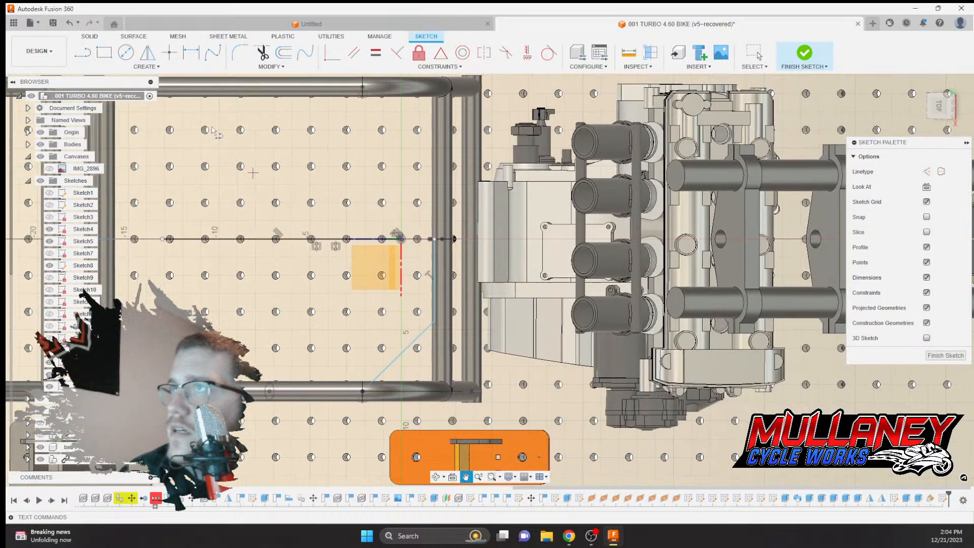
click(147, 52)
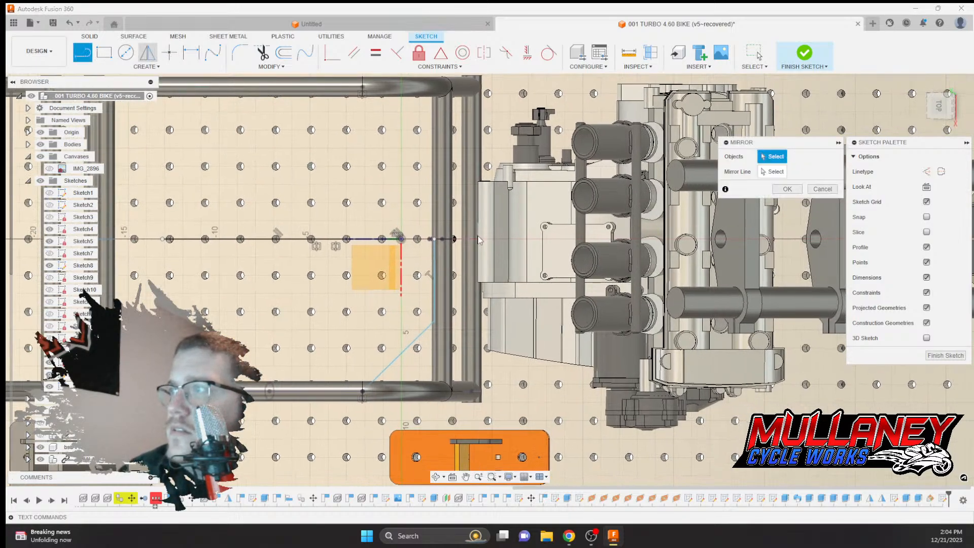
double_click(410, 346)
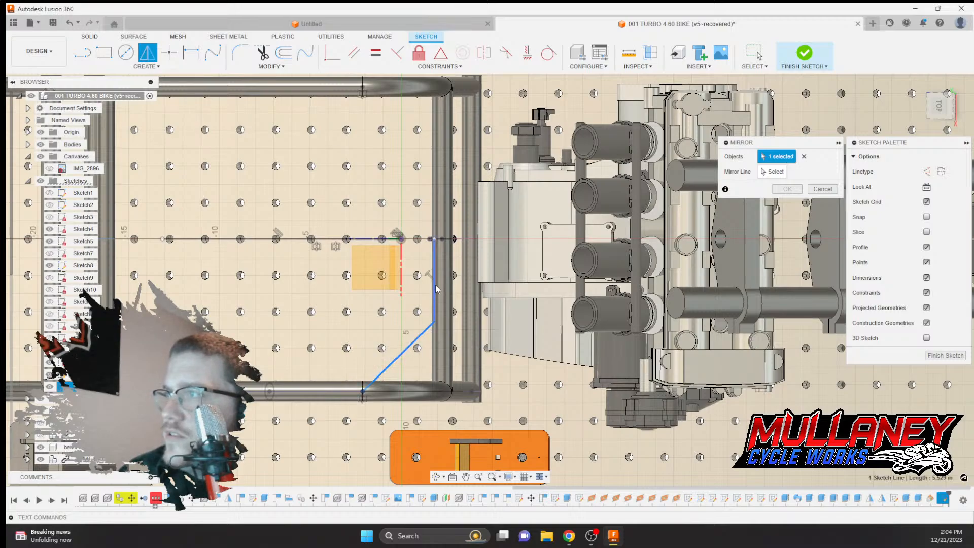
click(781, 171)
click(348, 239)
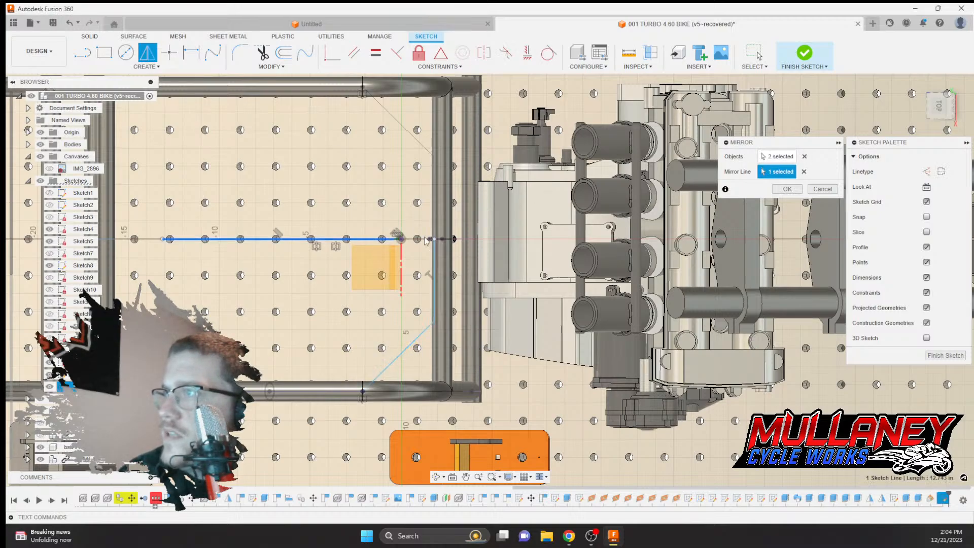
click(787, 189)
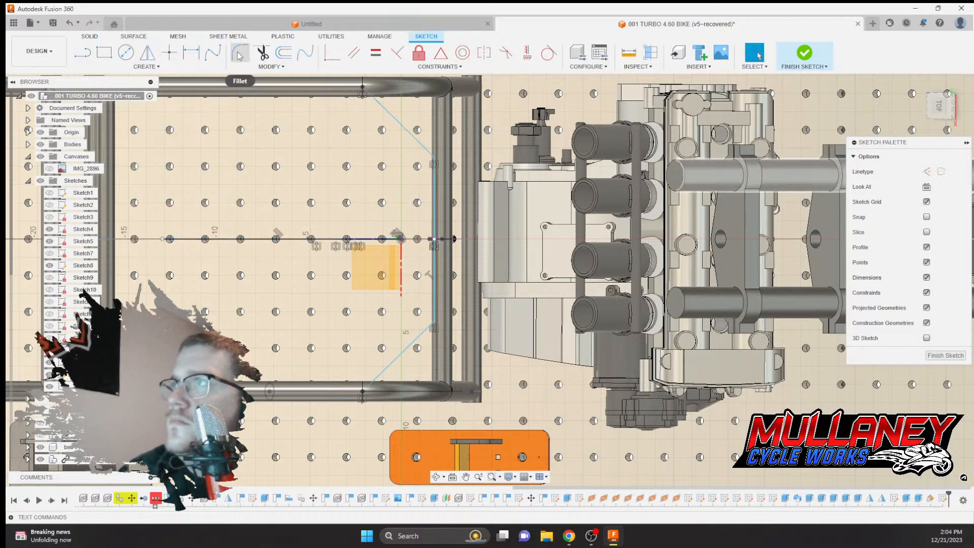
Fillet both corners of the crossmember path with a 4.5 in radius and finish the sketch
click(436, 163)
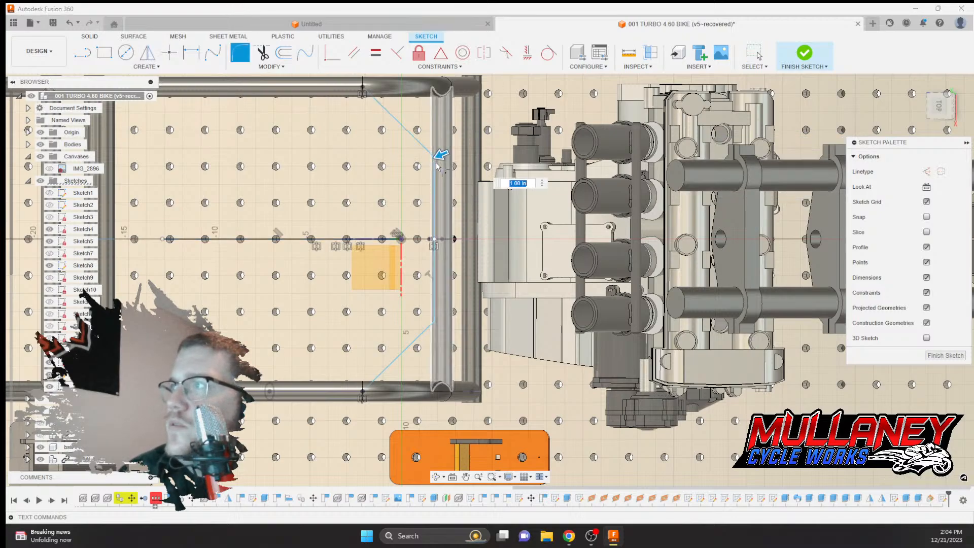
text(4.5)
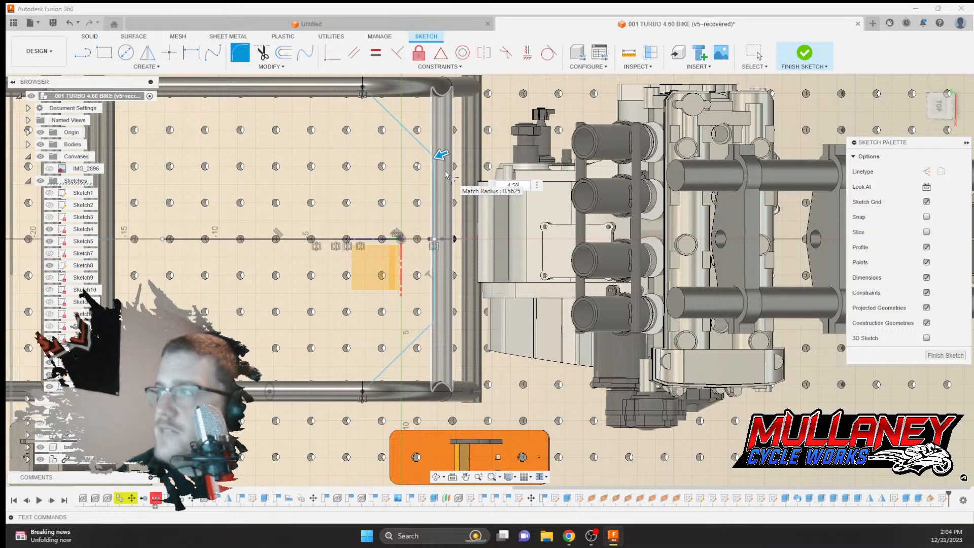
key(Return)
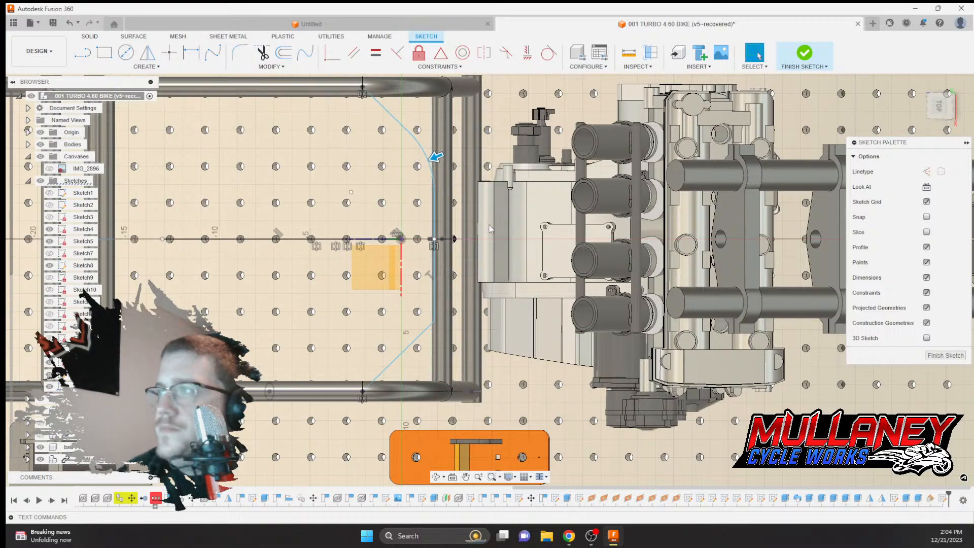
click(438, 311)
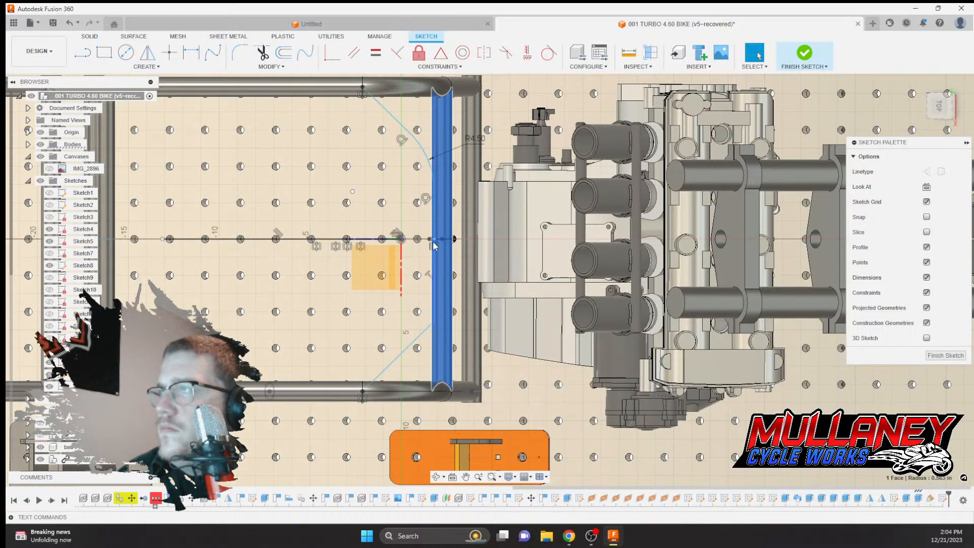
scroll(434, 246, down, 3)
click(469, 91)
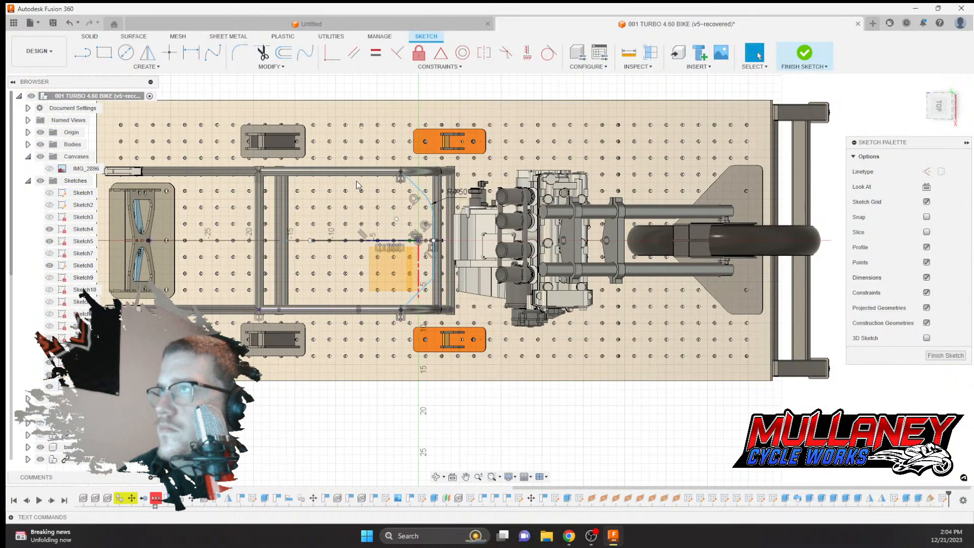
click(238, 52)
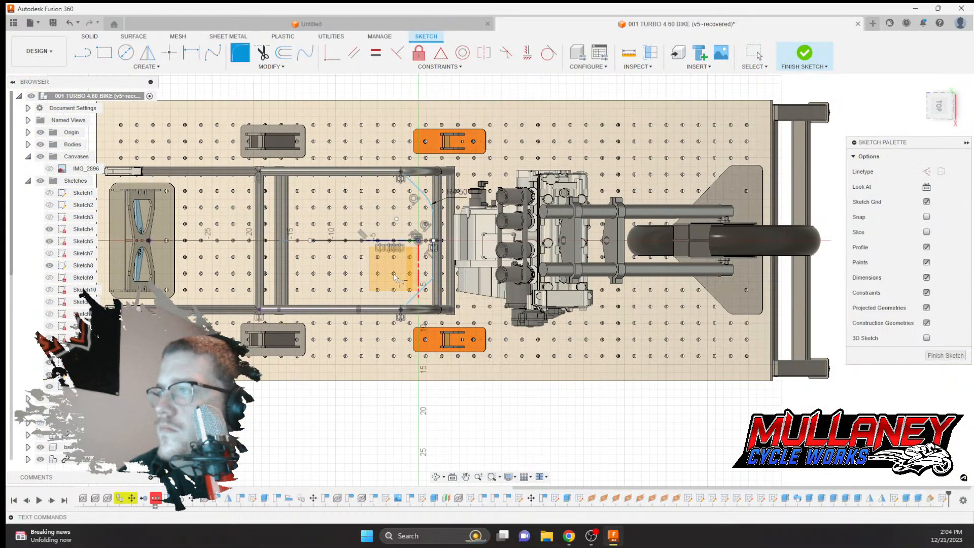
click(436, 274)
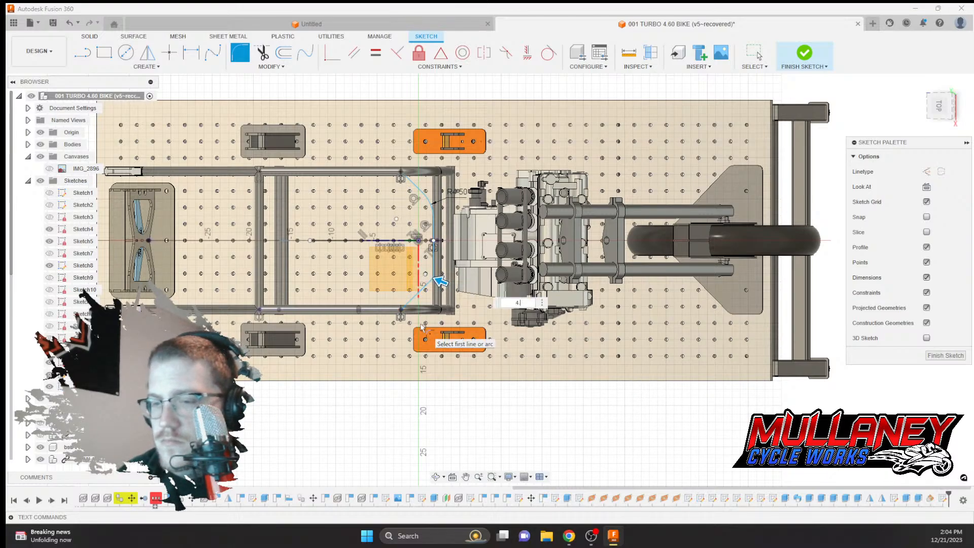
key(Return)
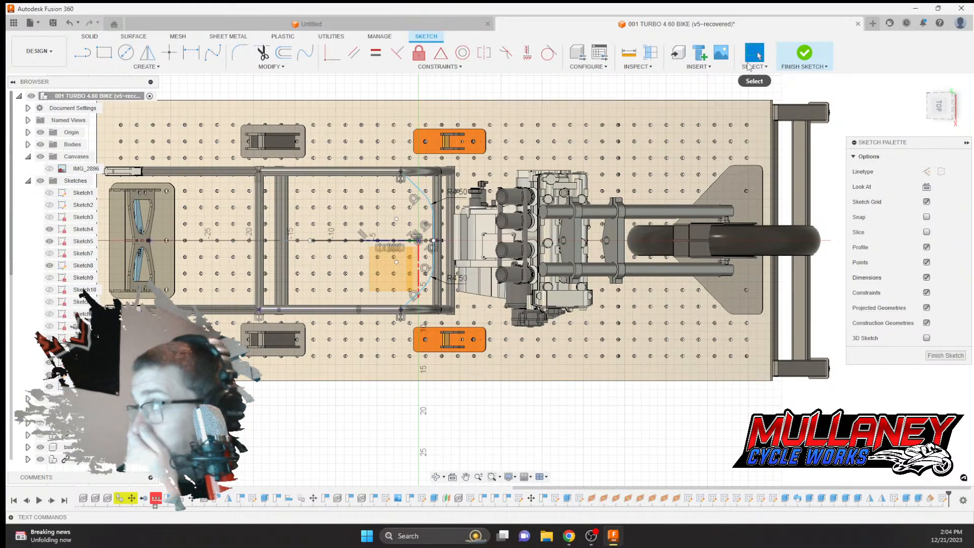
click(805, 58)
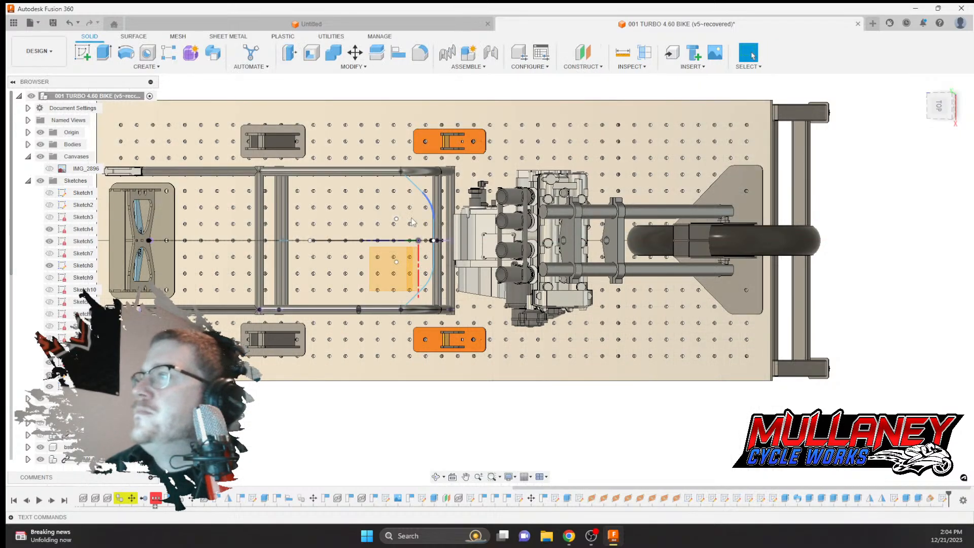
Examine the bent crossmember path between the upper tubes and its clearance to the engine from several angles
scroll(435, 241, up, 3)
mouse_move(435, 240)
shift+middle_down()
mouse_move(419, 178)
mouse_move(464, 366)
mouse_move(474, 274)
mouse_move(279, 284)
shift+middle_up()
shift+middle_drag(434, 266, 360, 261)
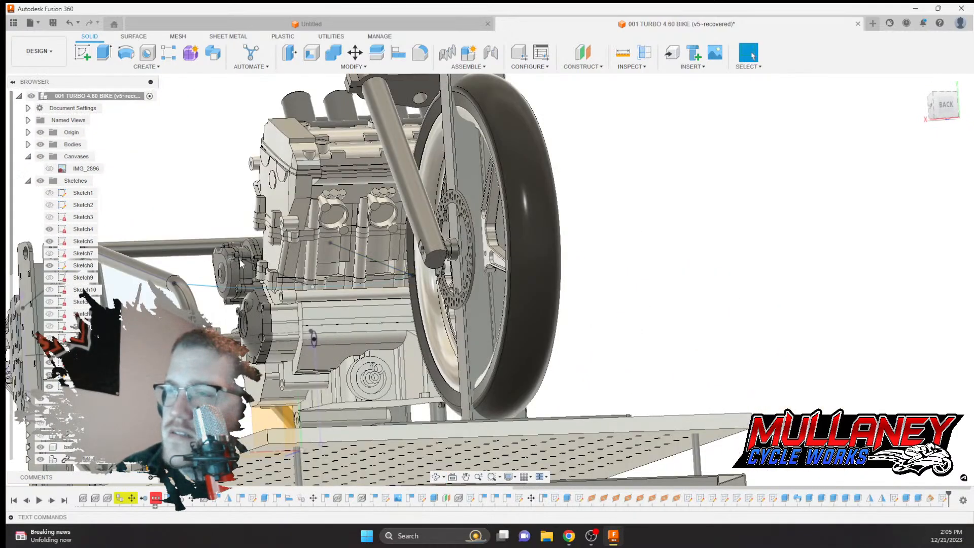
shift+middle_drag(242, 264, 498, 256)
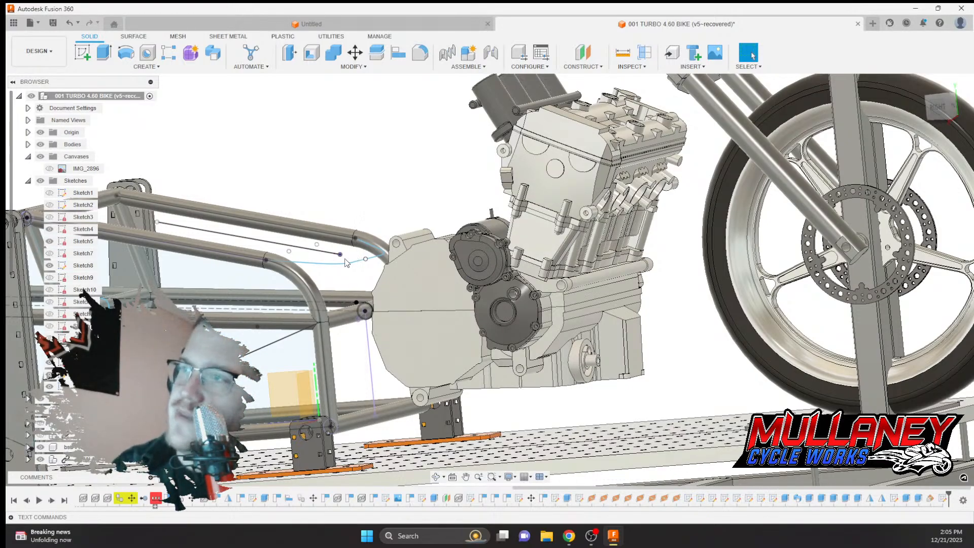
mouse_move(345, 263)
shift+middle_down()
mouse_move(317, 254)
mouse_move(352, 252)
mouse_move(349, 260)
mouse_move(342, 251)
shift+middle_up()
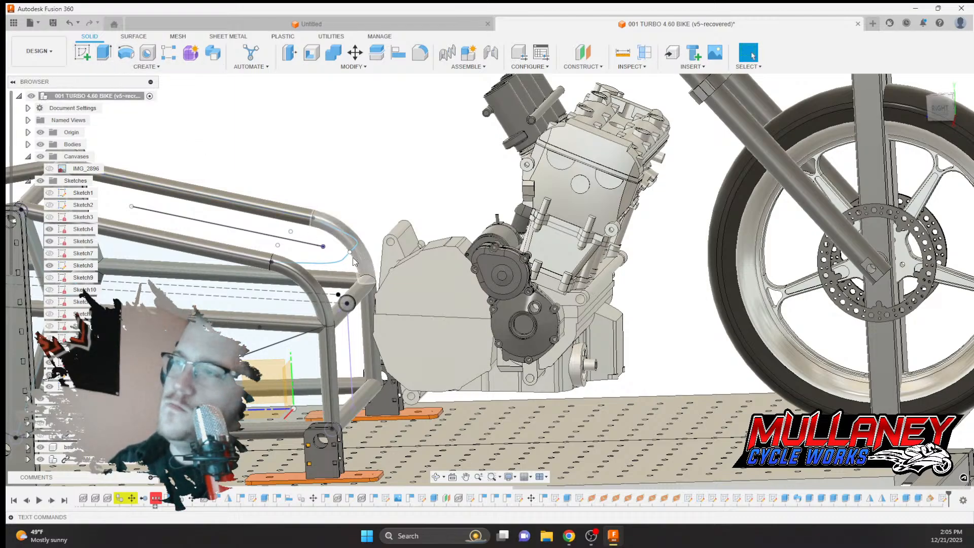
shift+middle_drag(335, 253, 295, 248)
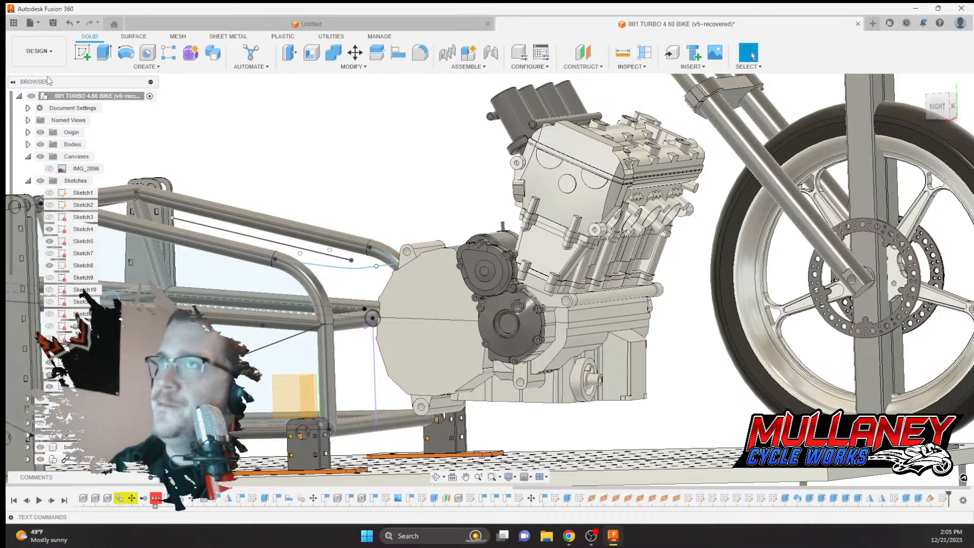
click(82, 54)
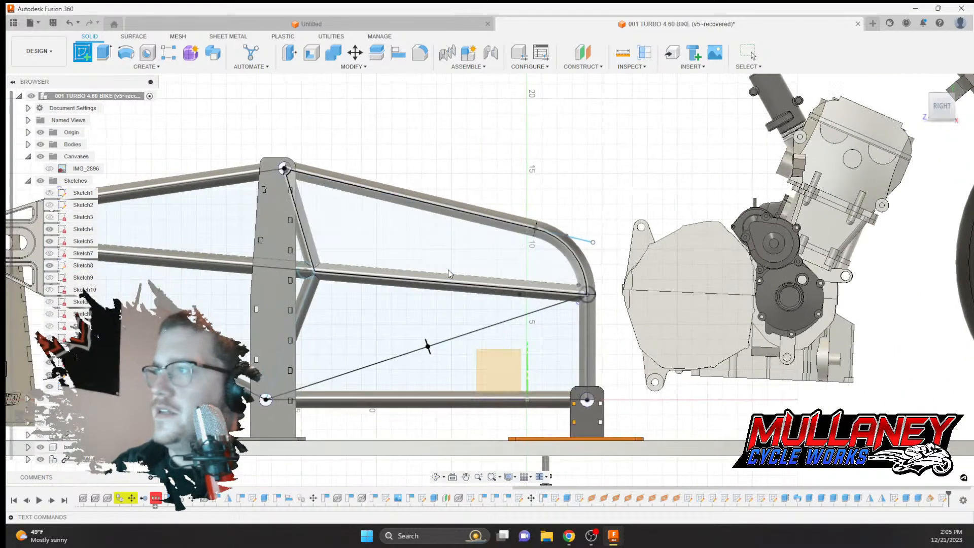
middle_drag(449, 270, 353, 250)
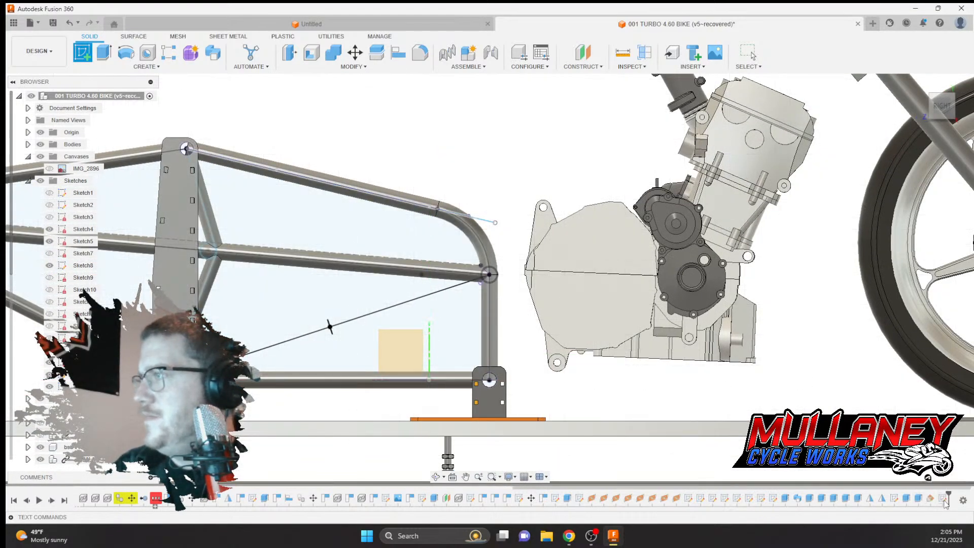
key(Escape)
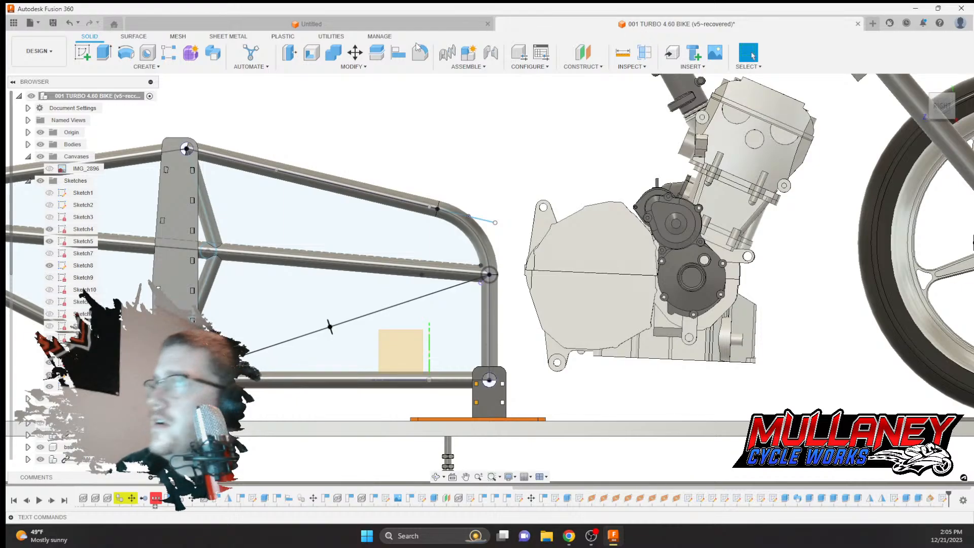
Reopen the bent crossmember path's sketch and apply a horizontal/vertical constraint to its crosswise segment at the centreline
double_click(940, 497)
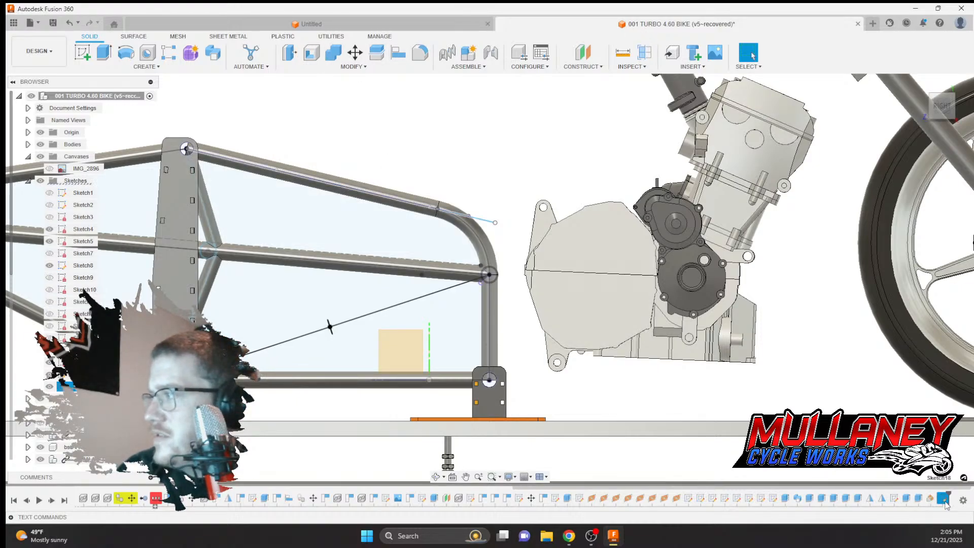
middle_drag(528, 374, 515, 338)
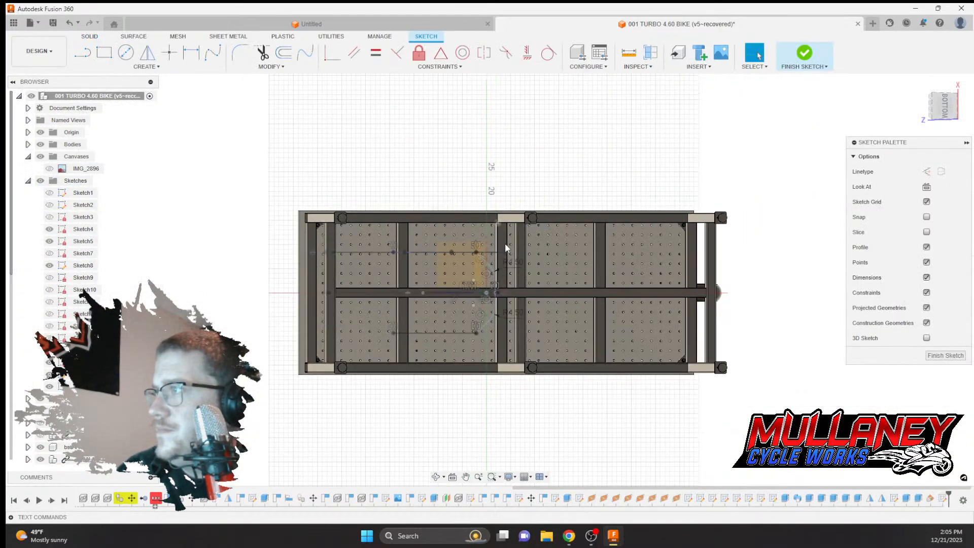
shift+middle_drag(505, 247, 505, 363)
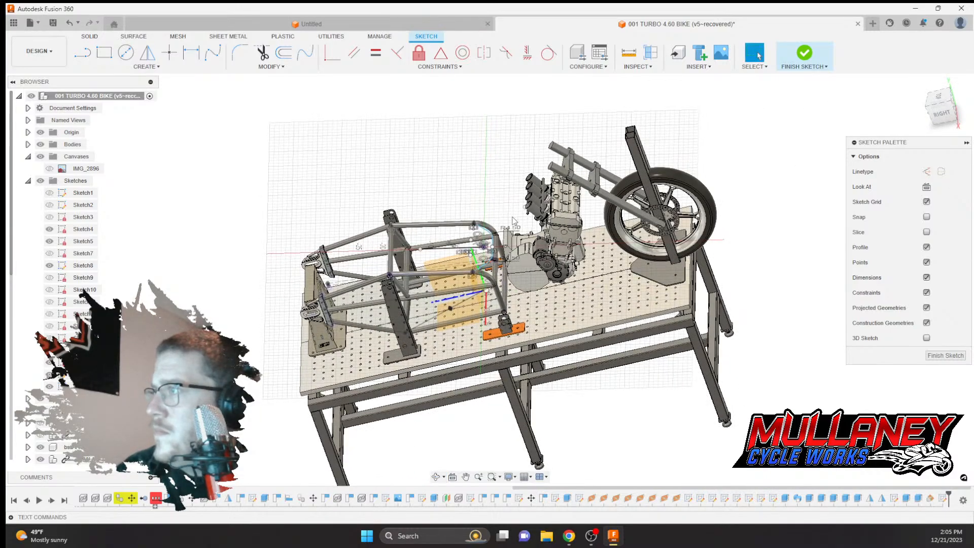
scroll(514, 206, up, 10)
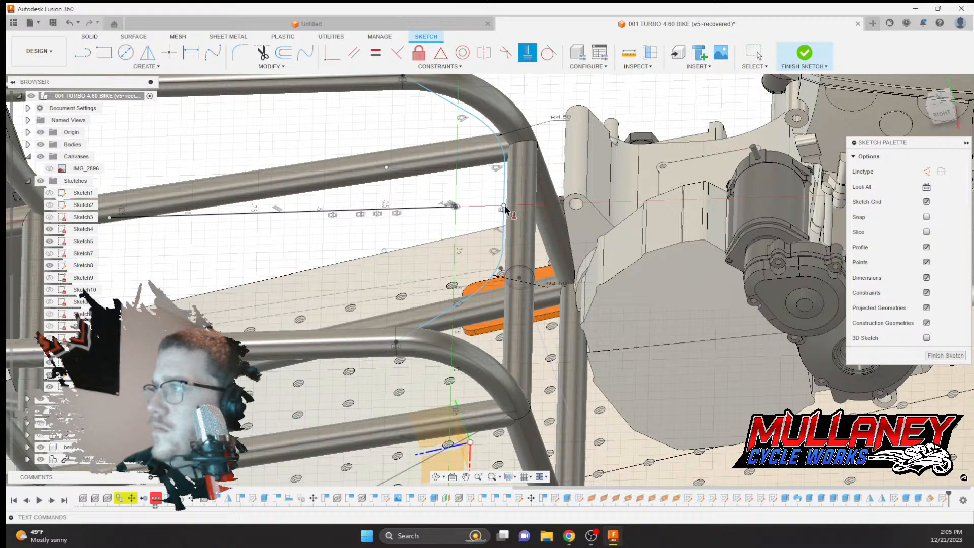
click(520, 278)
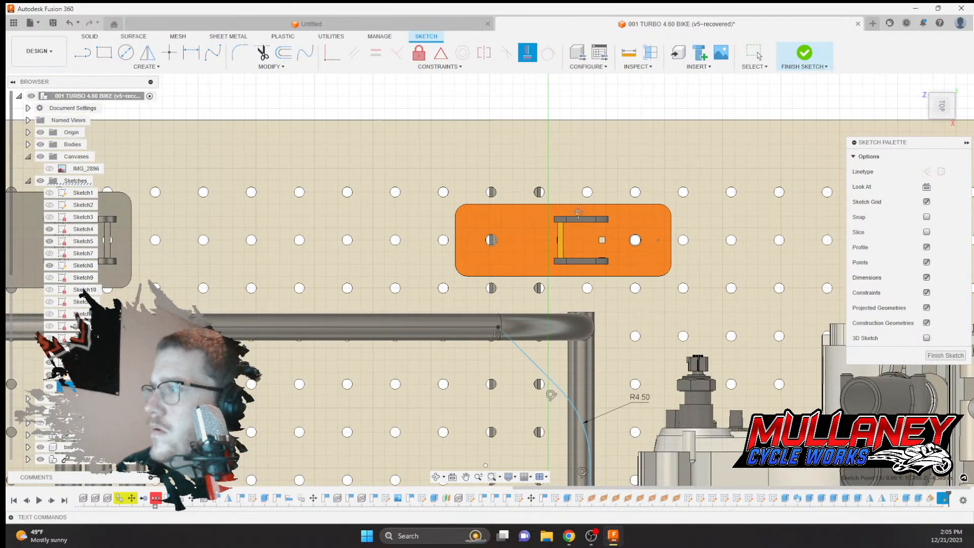
scroll(622, 426, up, 1)
middle_drag(622, 426, 541, 220)
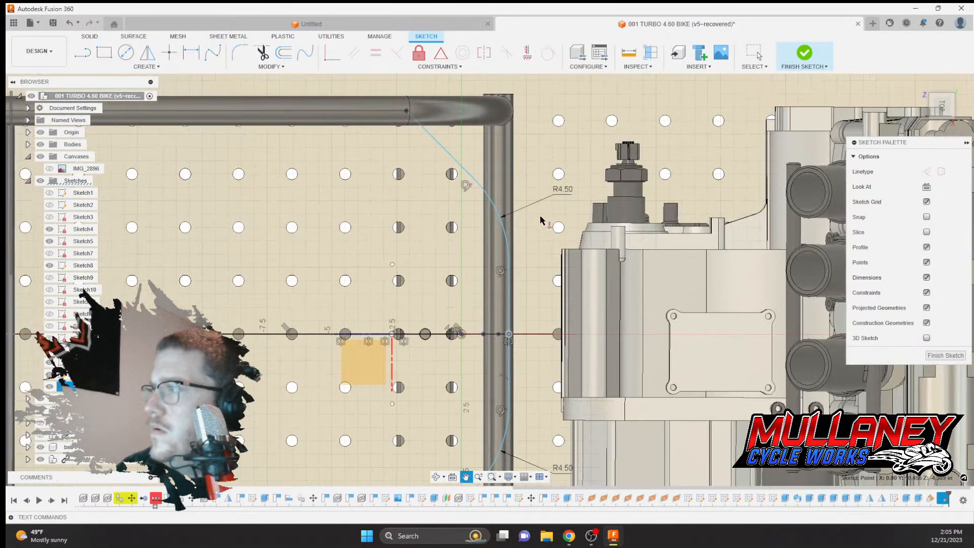
click(327, 51)
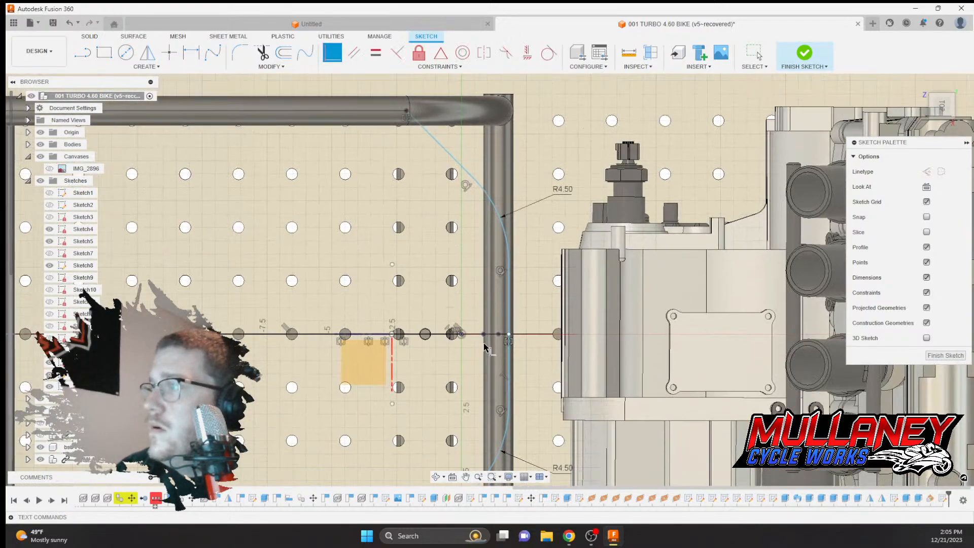
click(509, 335)
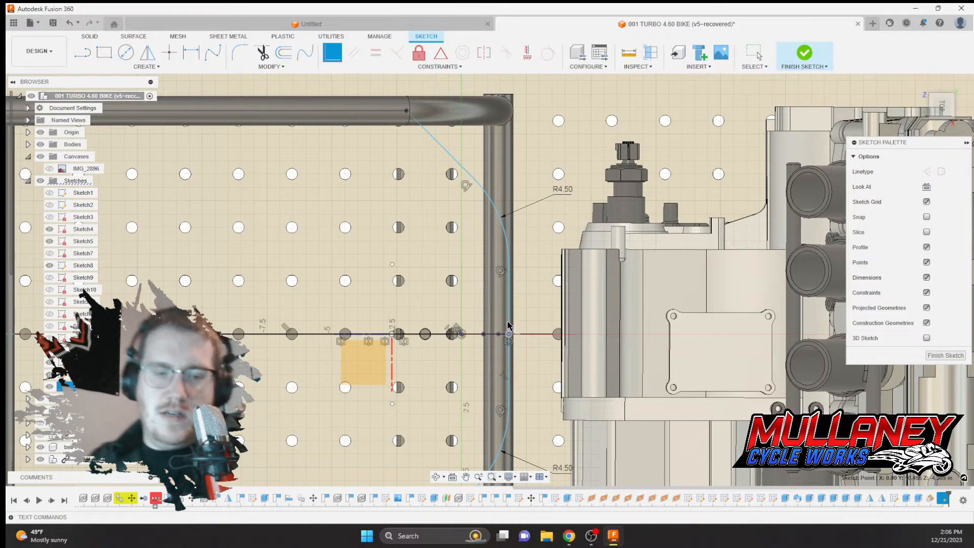
Test whether the crosswise segment is fully constrained by trying to move it, undo any shift, and finish the sketch
key(p)
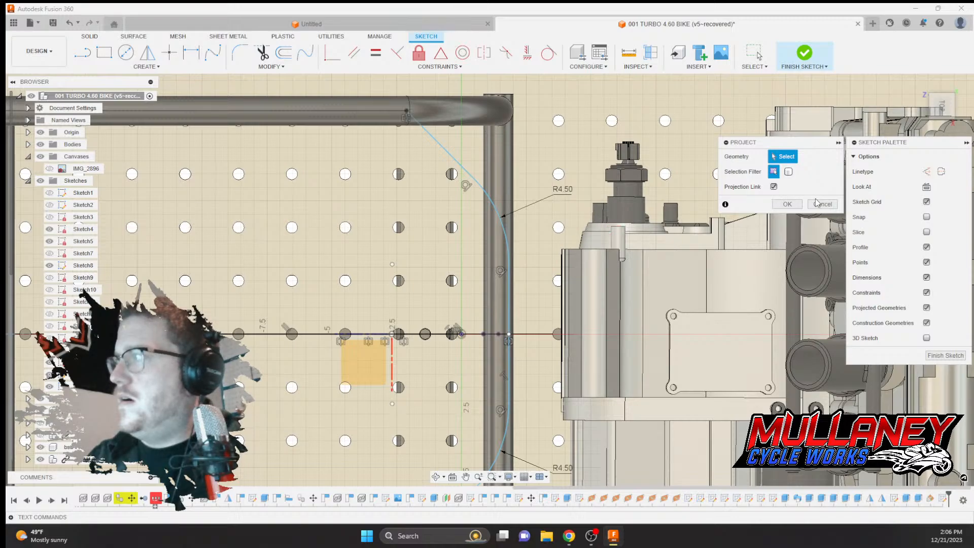
click(821, 204)
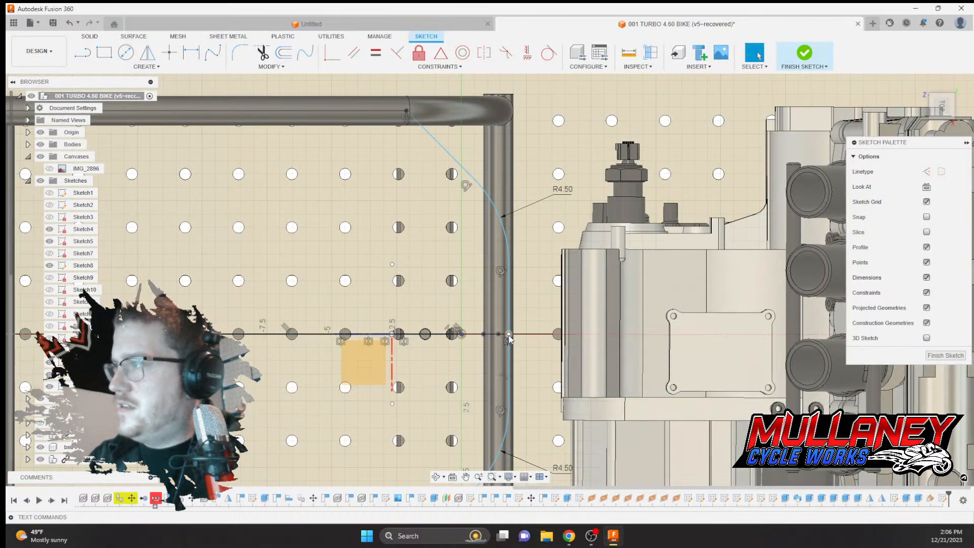
drag(509, 339, 505, 360)
key(ctrl+z)
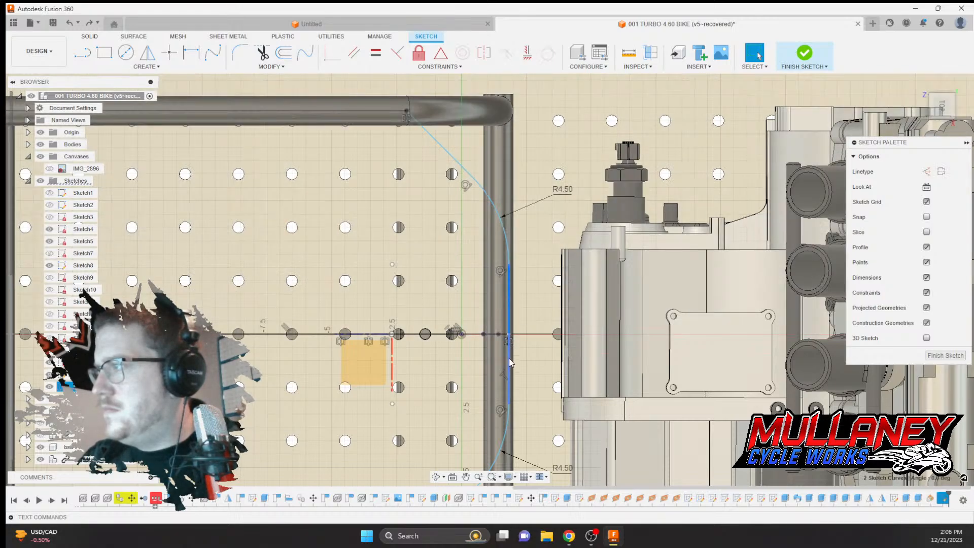
drag(510, 310, 499, 309)
click(803, 52)
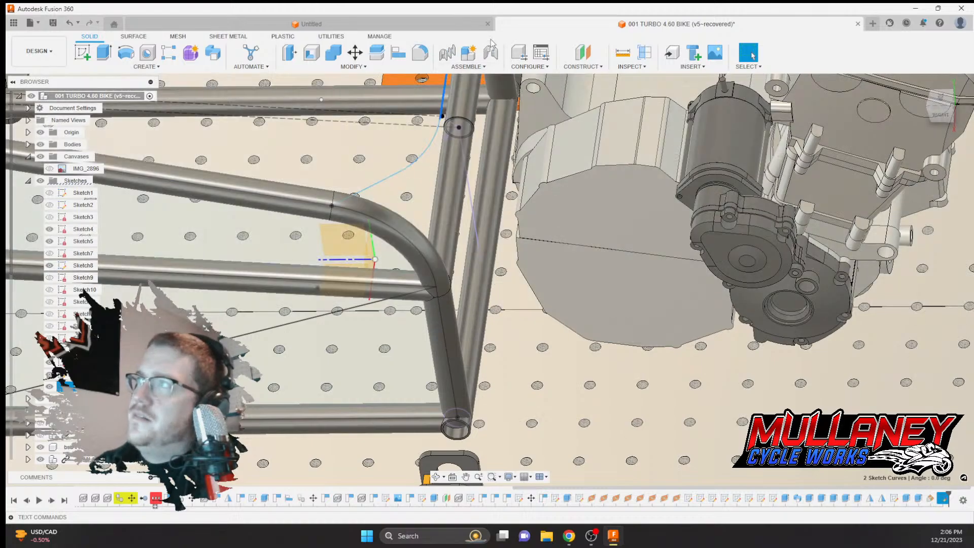
click(582, 69)
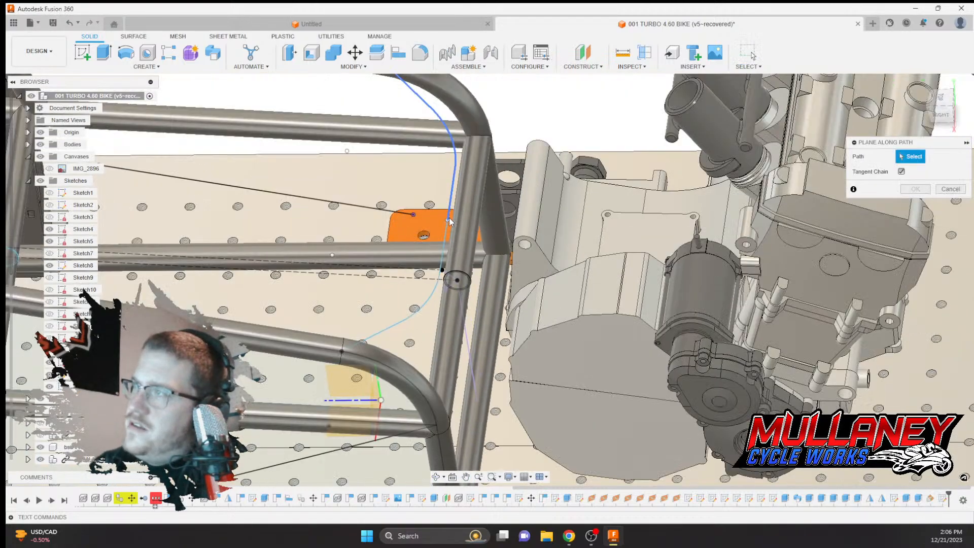
click(449, 220)
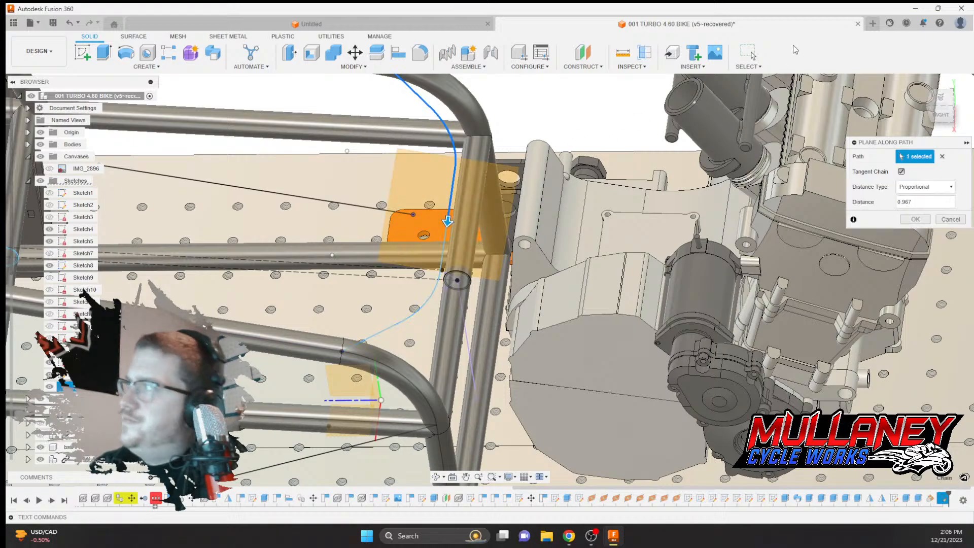
click(951, 219)
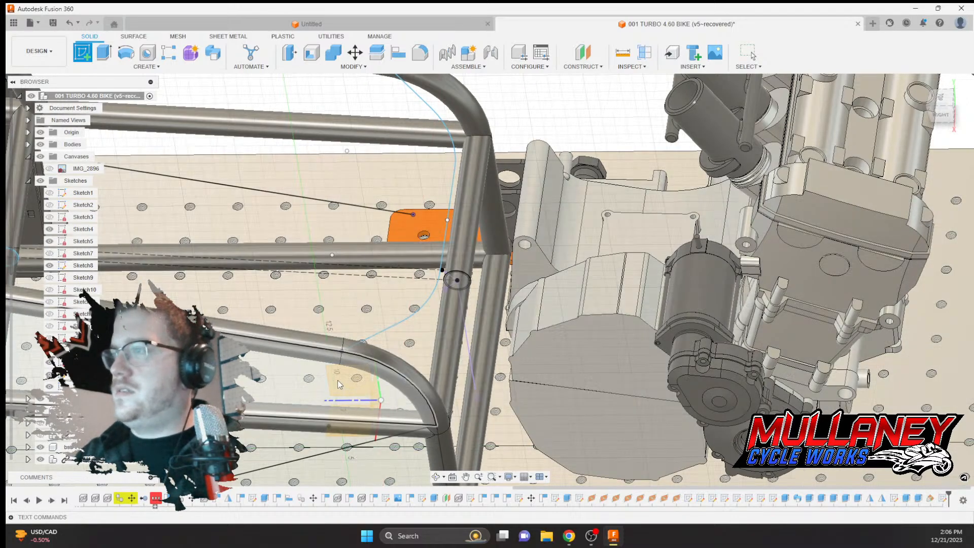
Start a sketch on a plane parallel to the side view and project the crossmember path's centre point into it
click(340, 384)
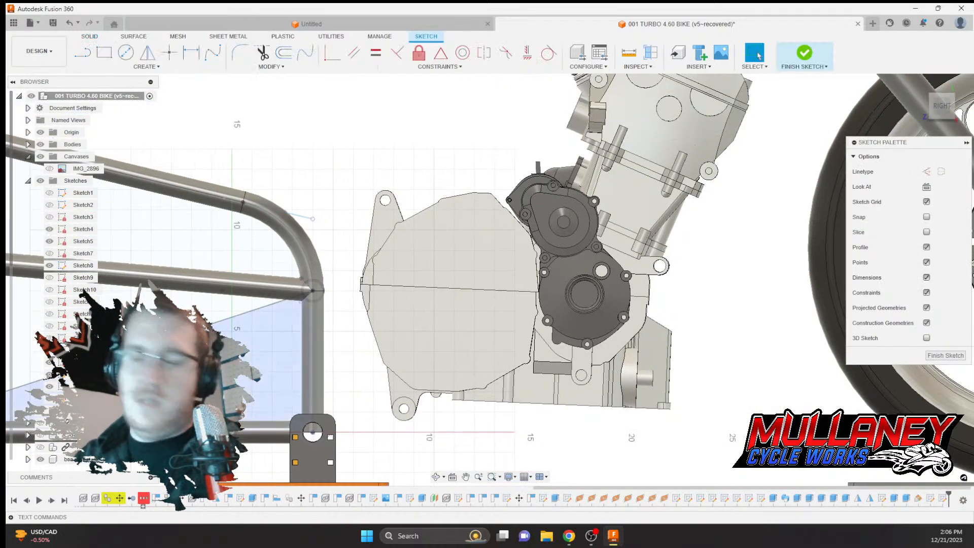
key(c)
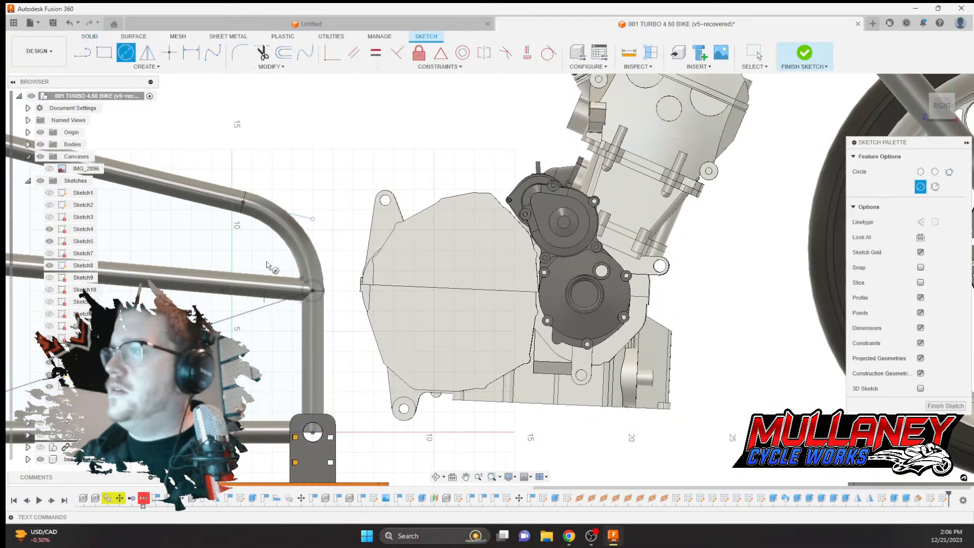
key(p)
click(313, 219)
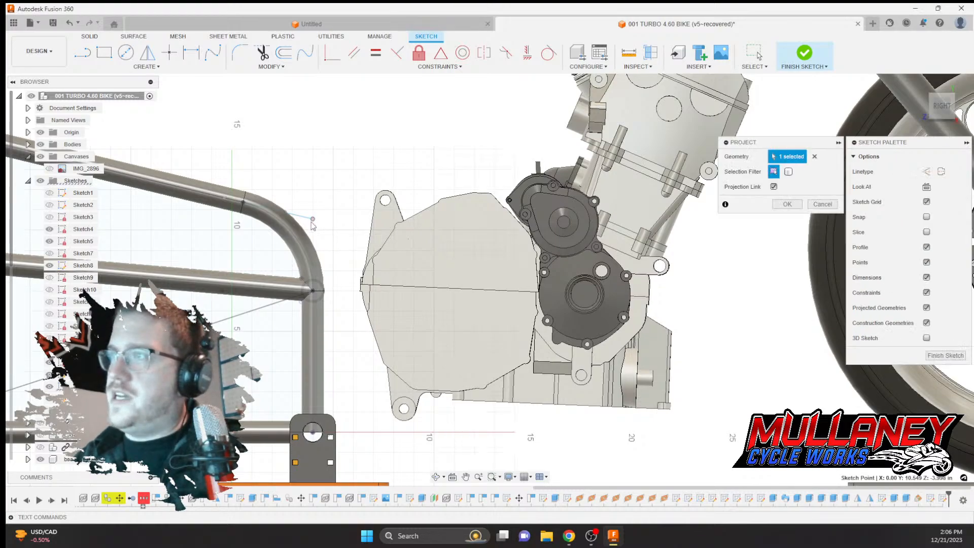
click(786, 204)
Draw a circle centred on the projected point and set its diameter to 1.125 in
key(c)
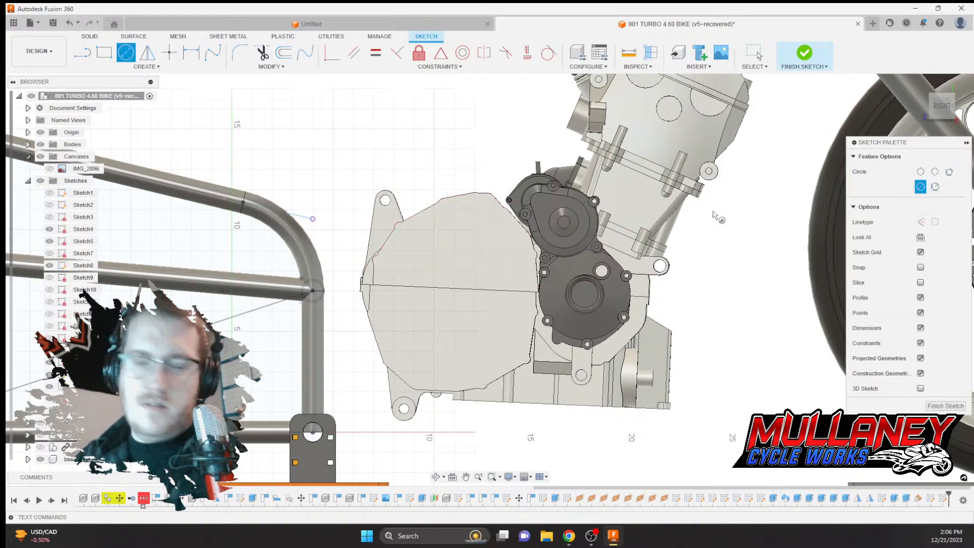
click(313, 218)
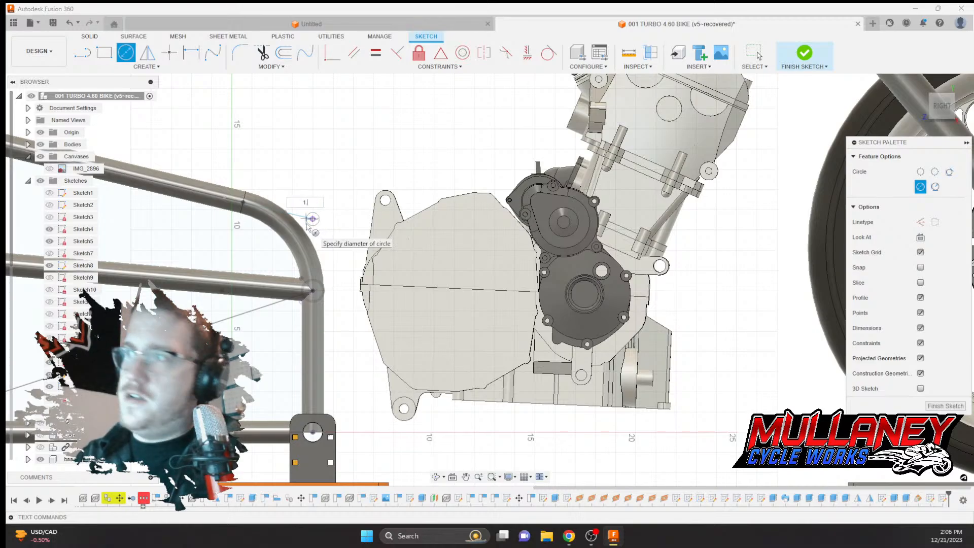
text(1.0)
key(Return)
scroll(322, 222, down, 3)
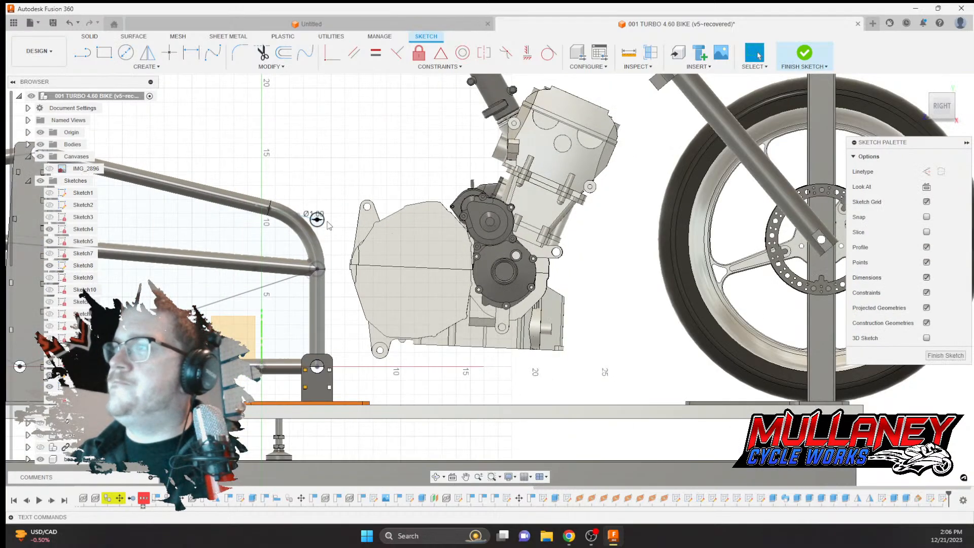
scroll(319, 222, up, 3)
scroll(320, 224, up, 3)
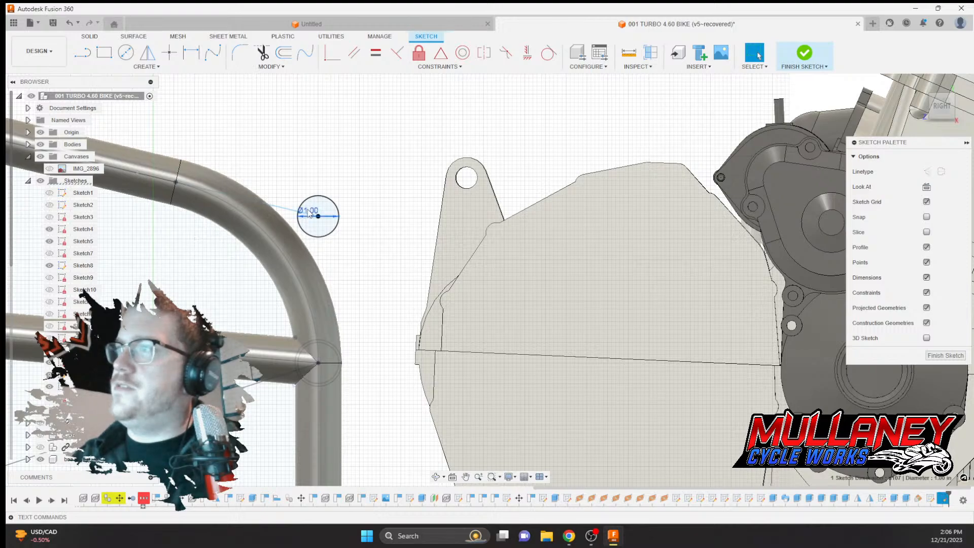
double_click(337, 217)
text(1.125)
key(Return)
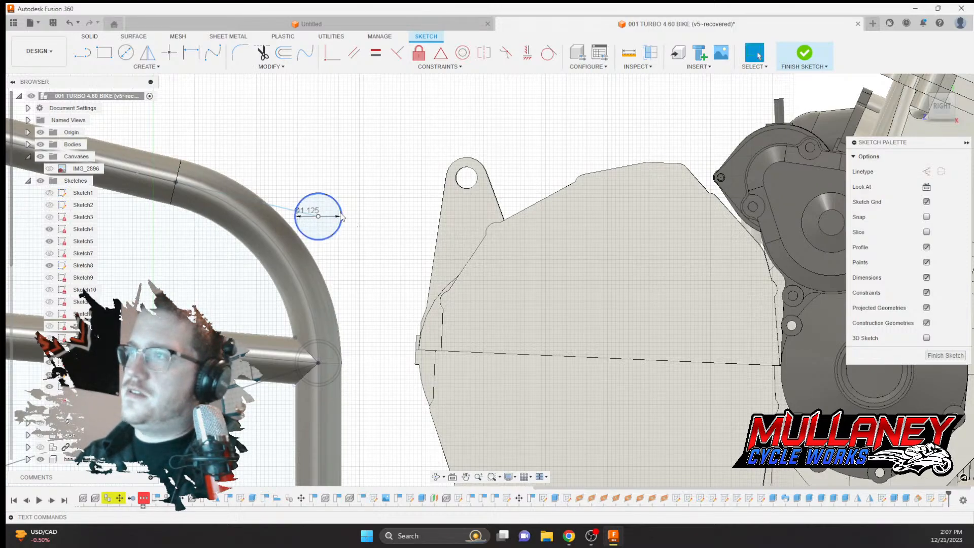
Offset the circle inward by 0.05 in to form the tube wall profile and finish the sketch
click(284, 52)
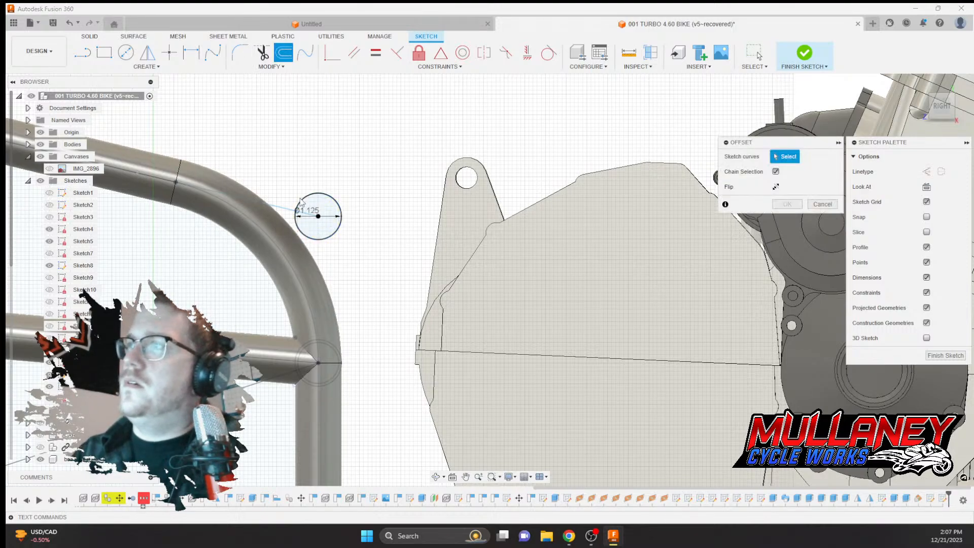
click(309, 198)
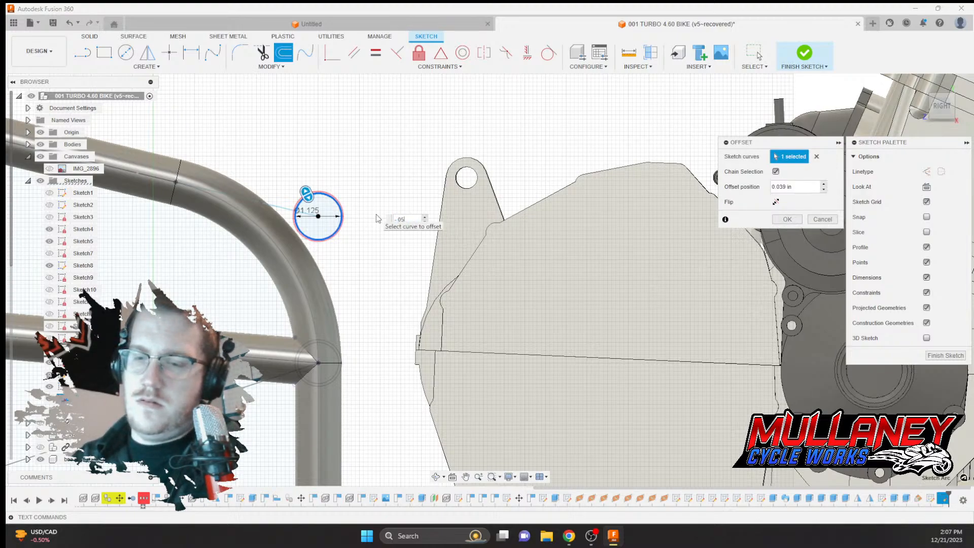
text(-.05)
key(Return)
click(806, 54)
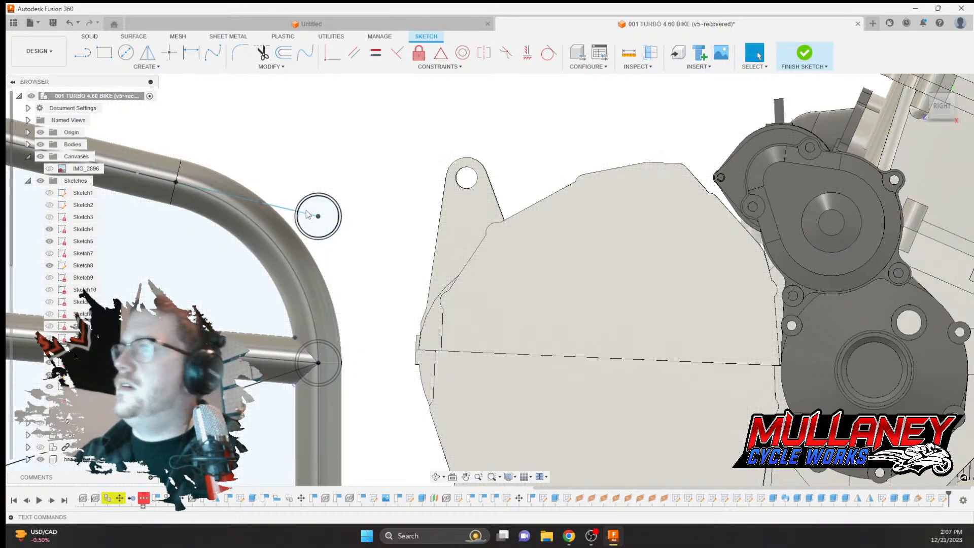
Redefine the sketch plane of the tube profile to the YZ origin plane so it sits on the crossmember path's centre
click(213, 52)
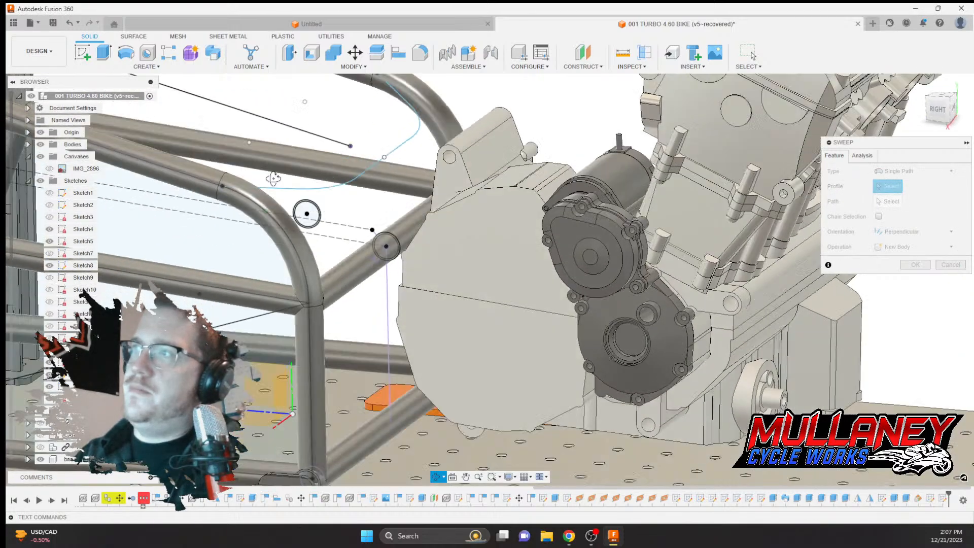
click(951, 265)
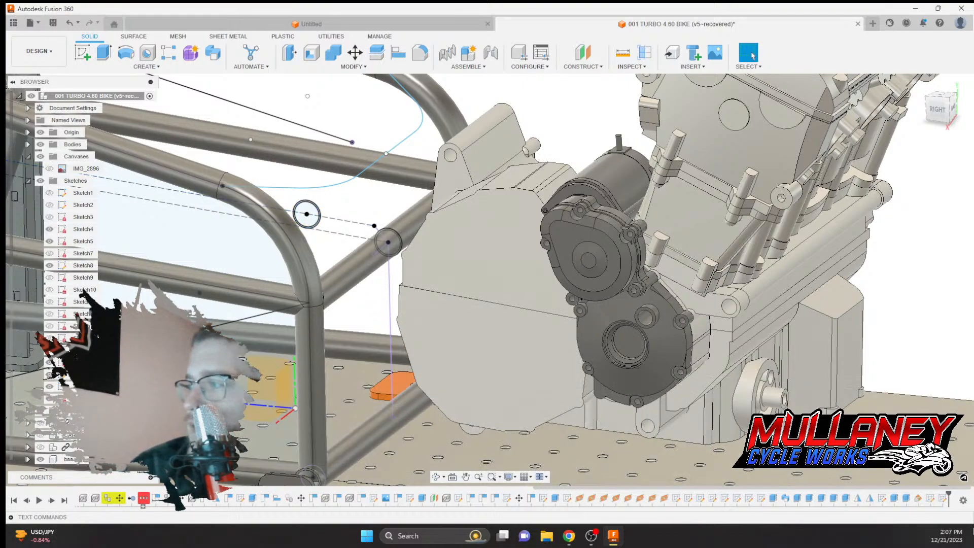
right_click(946, 501)
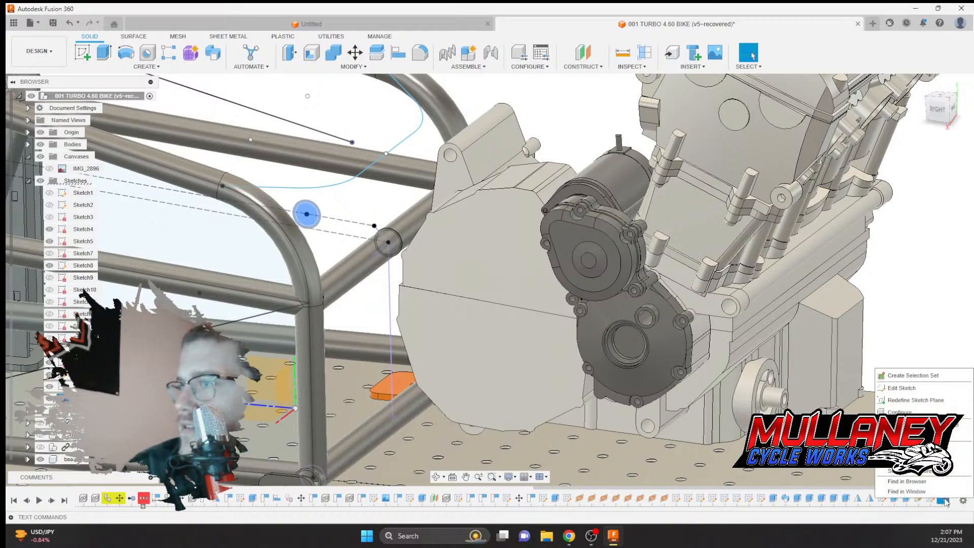
click(928, 401)
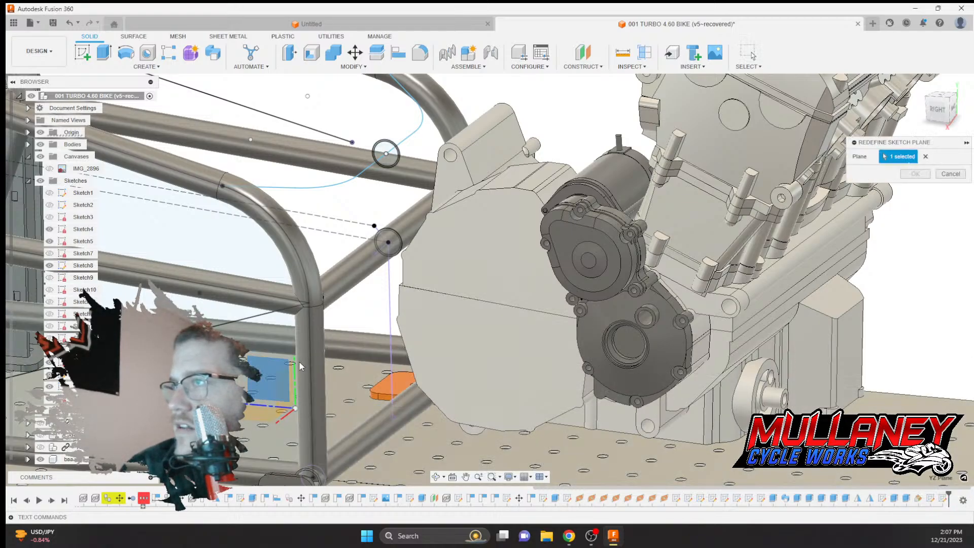
click(913, 174)
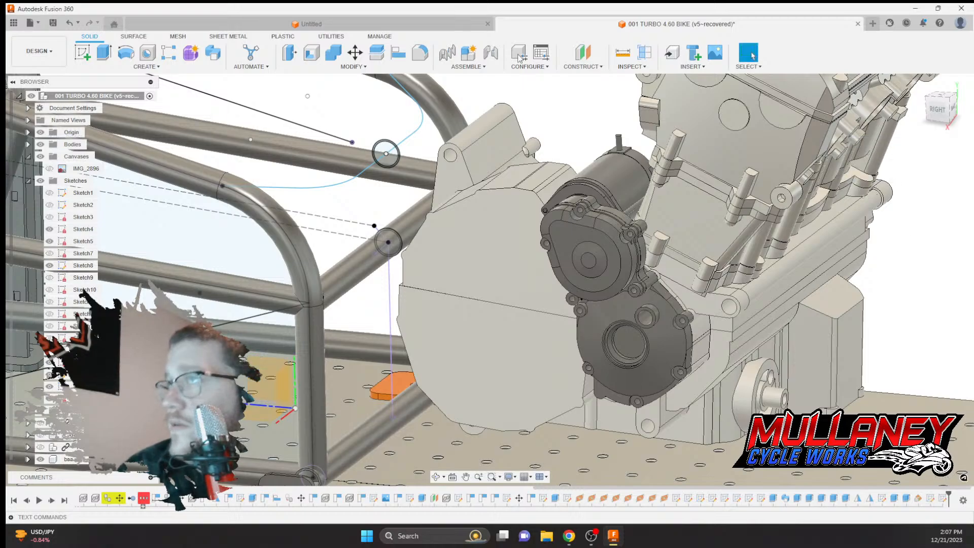
Sweep the ring-shaped tube profile along both sides of the bent crossmember path as a new body
scroll(383, 154, up, 5)
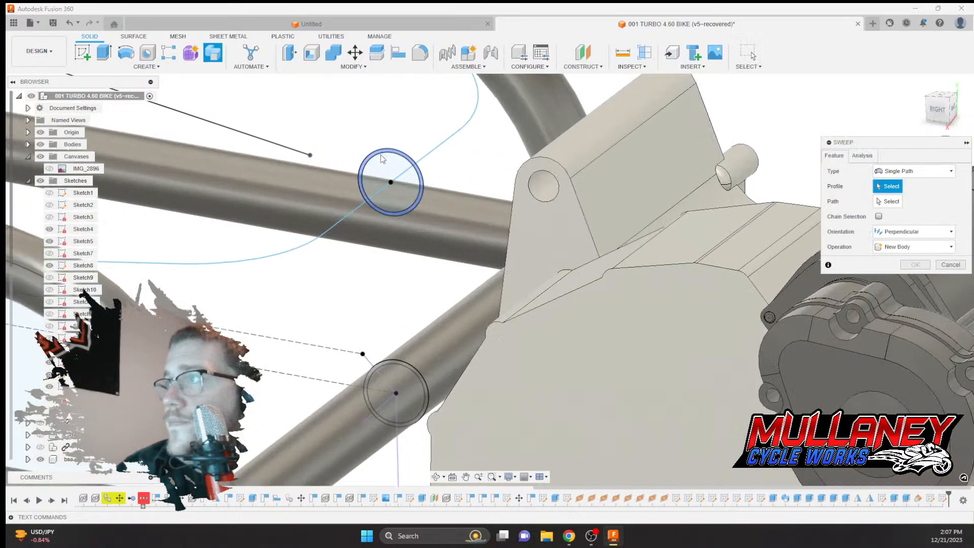
click(384, 154)
scroll(532, 198, down, 10)
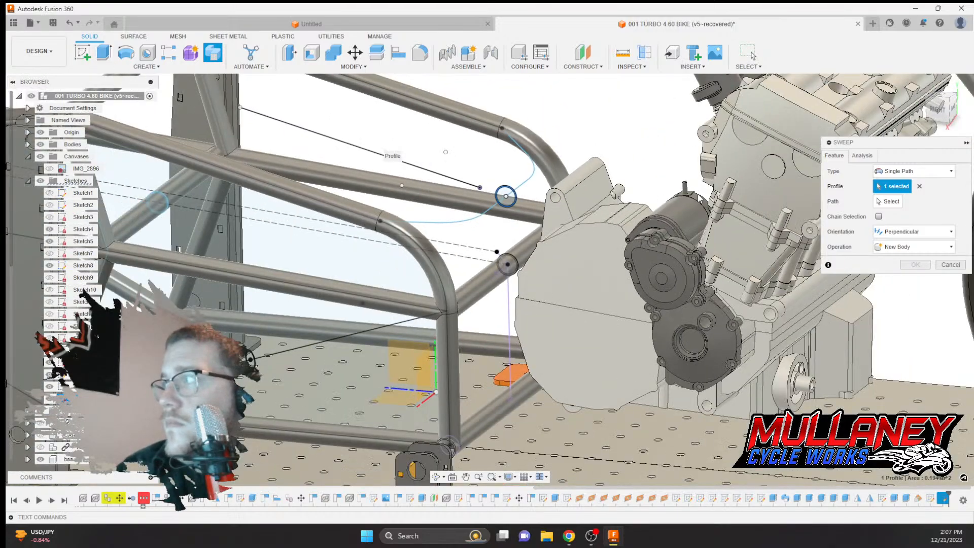
click(889, 202)
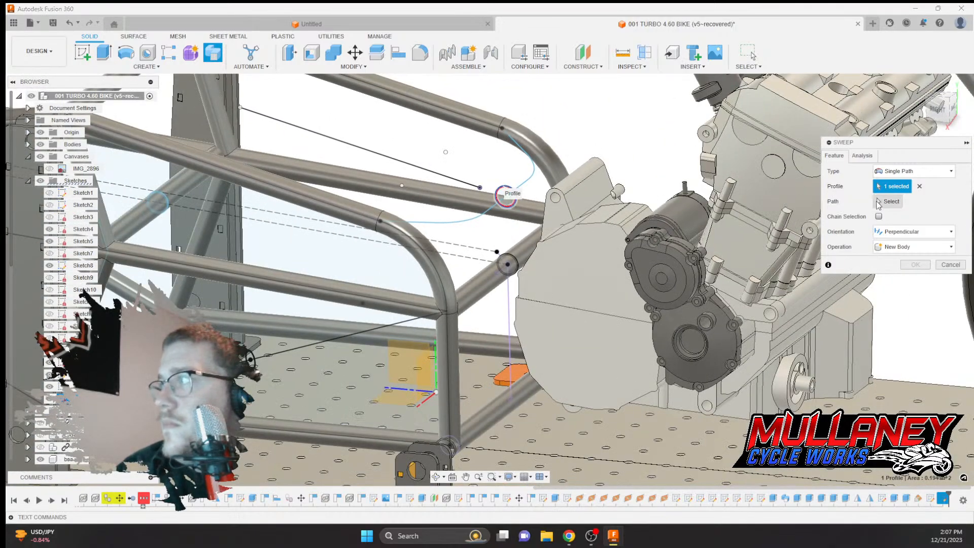
click(486, 214)
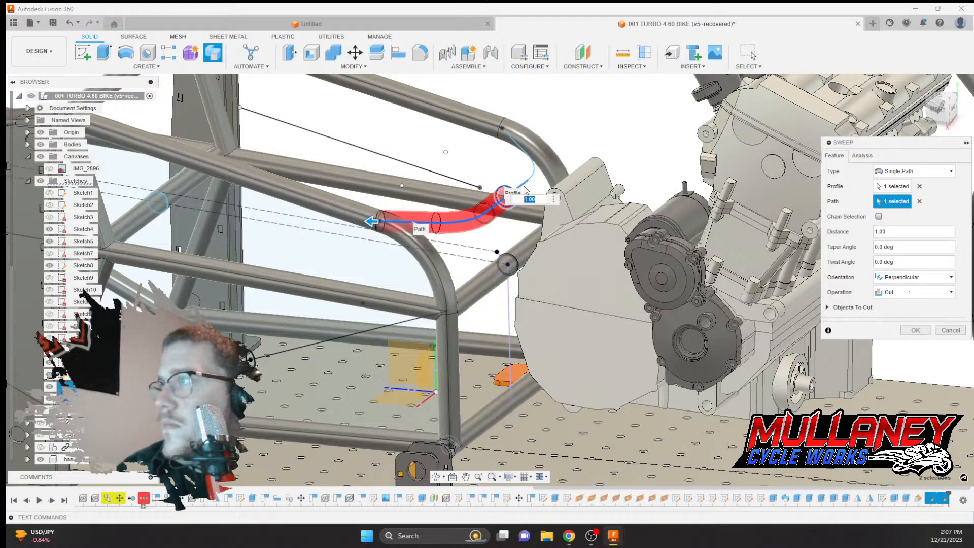
click(534, 164)
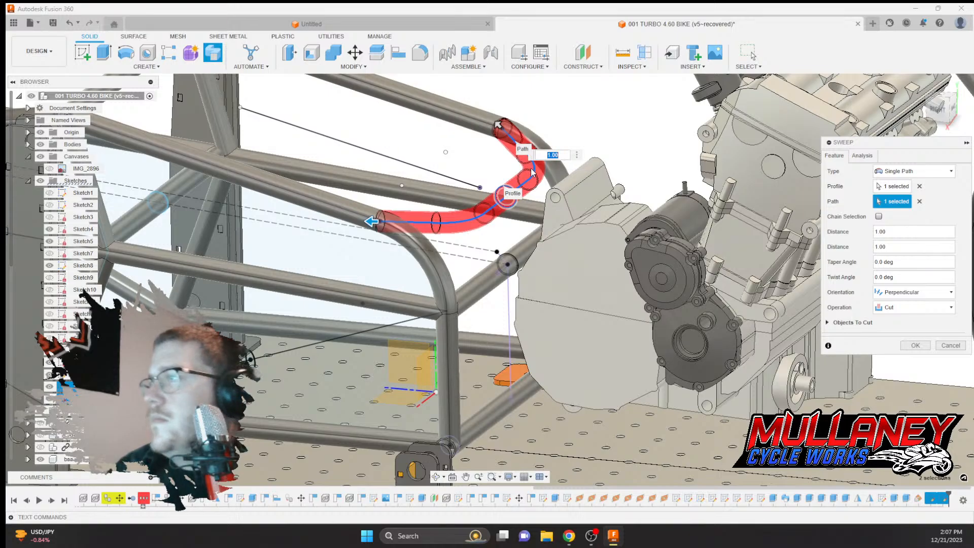
click(893, 307)
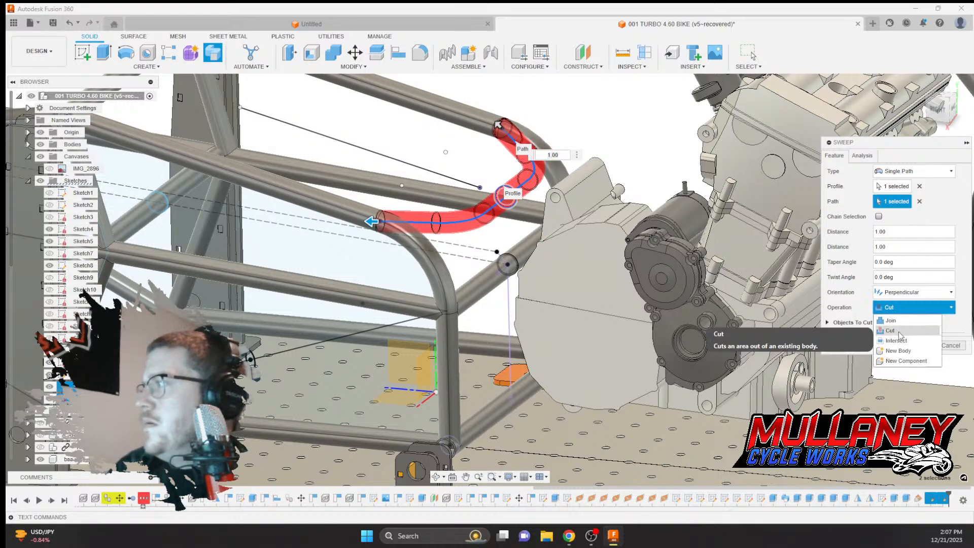
click(898, 350)
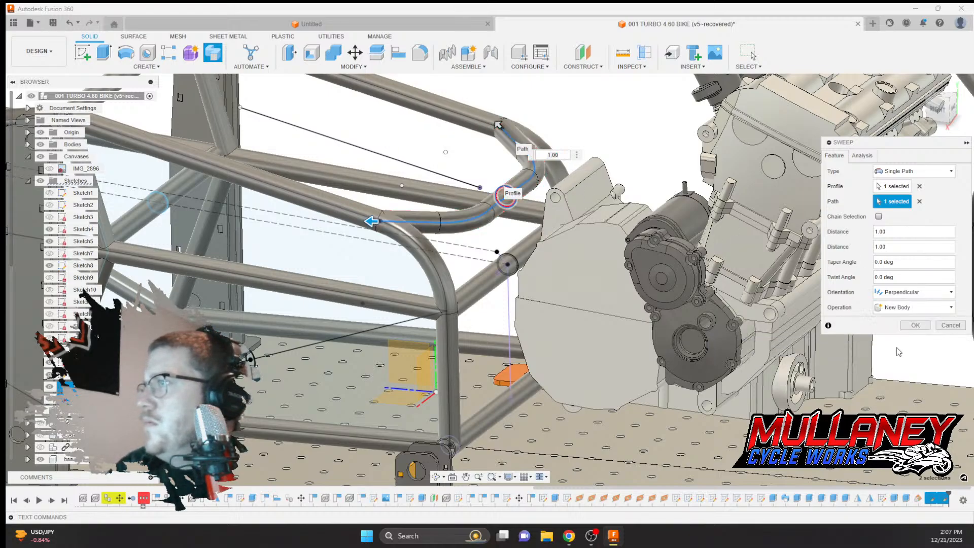
click(925, 328)
Open the crossmember path sketch for editing and try to move the angled line's end along the side tube
scroll(455, 165, down, 3)
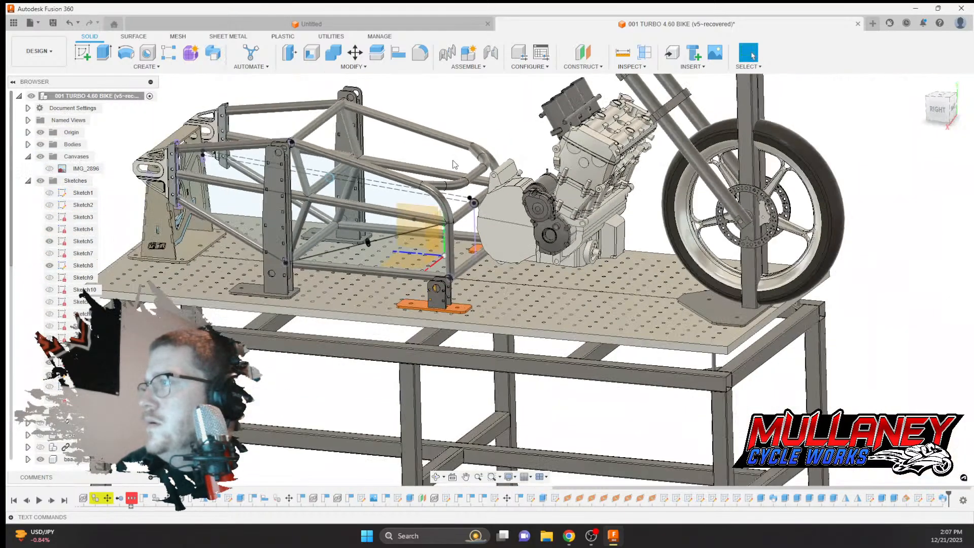
shift+middle_drag(455, 165, 243, 173)
shift+middle_drag(334, 177, 445, 188)
scroll(444, 188, up, 3)
scroll(446, 188, up, 3)
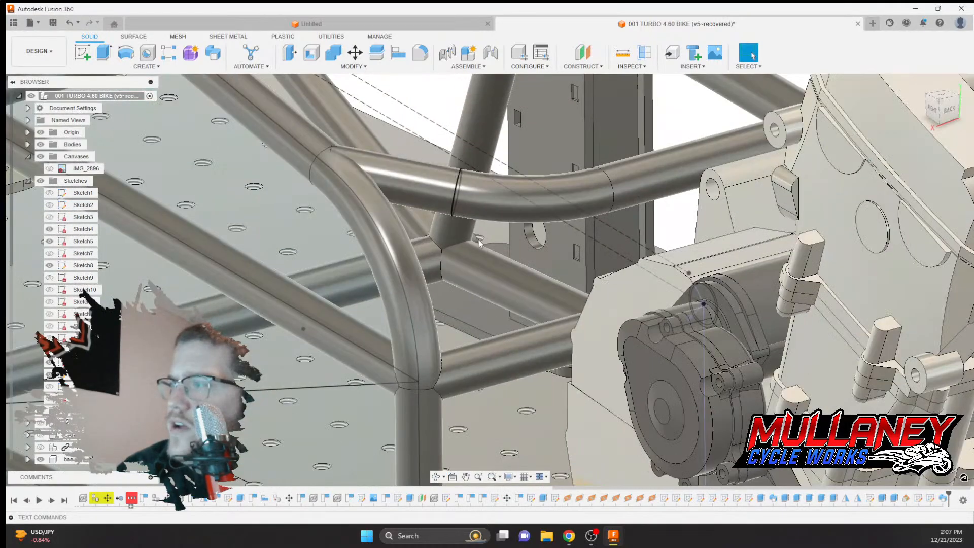
double_click(919, 499)
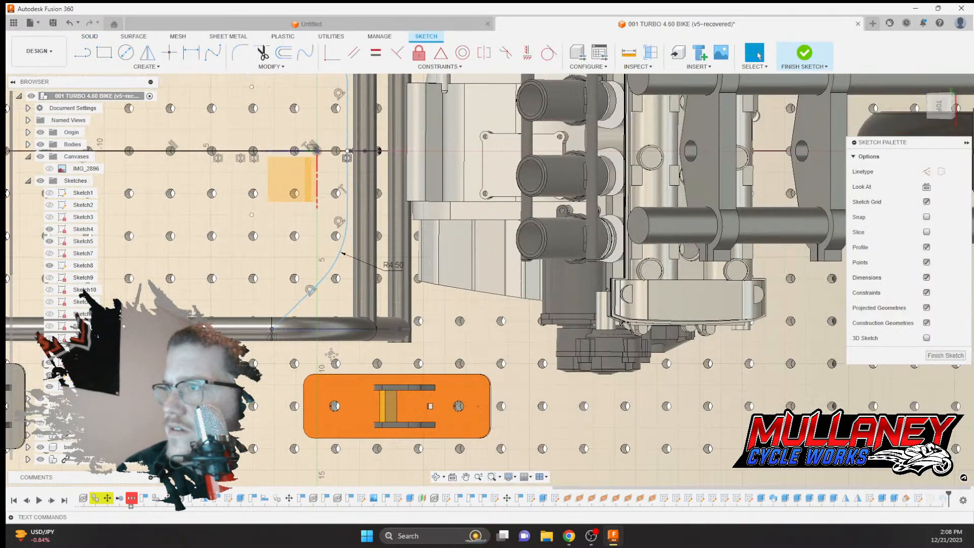
middle_drag(331, 354, 427, 402)
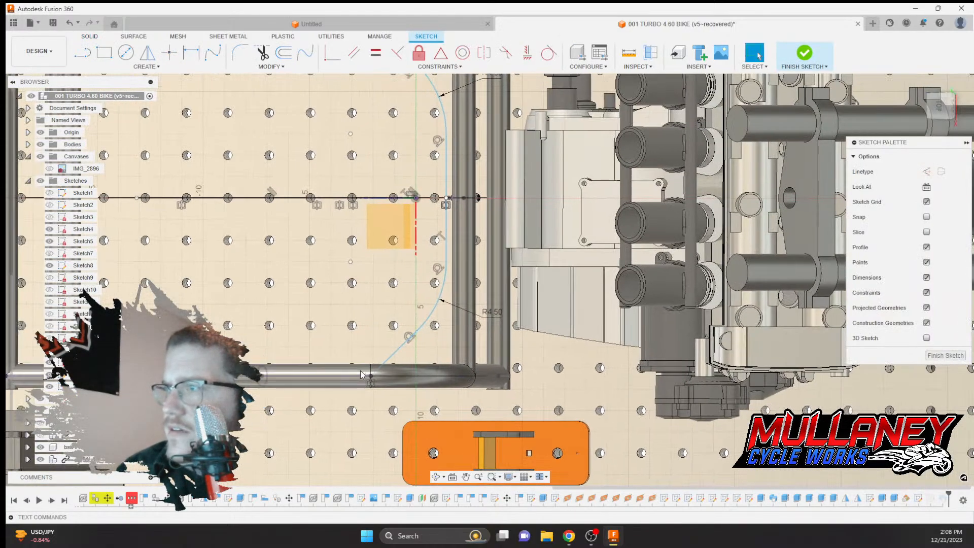
scroll(355, 373, up, 4)
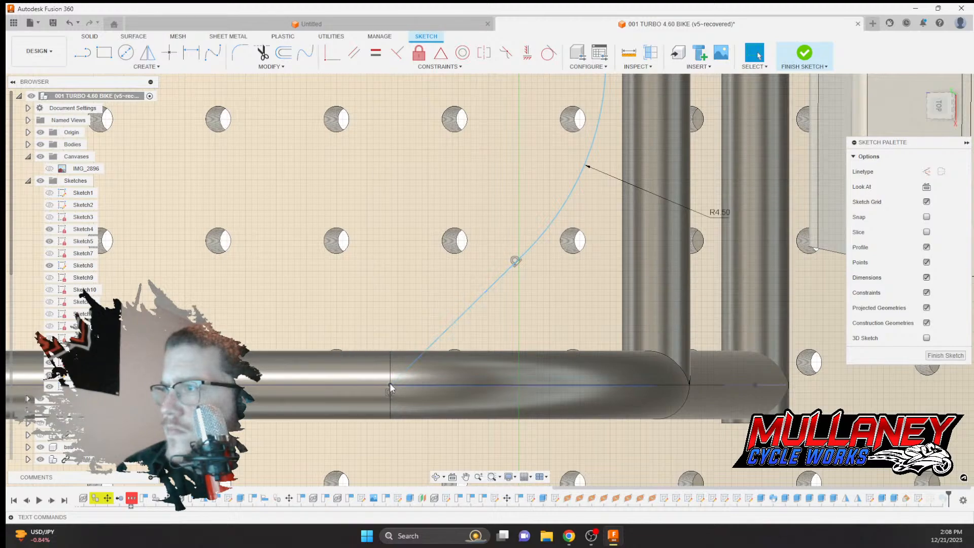
click(389, 387)
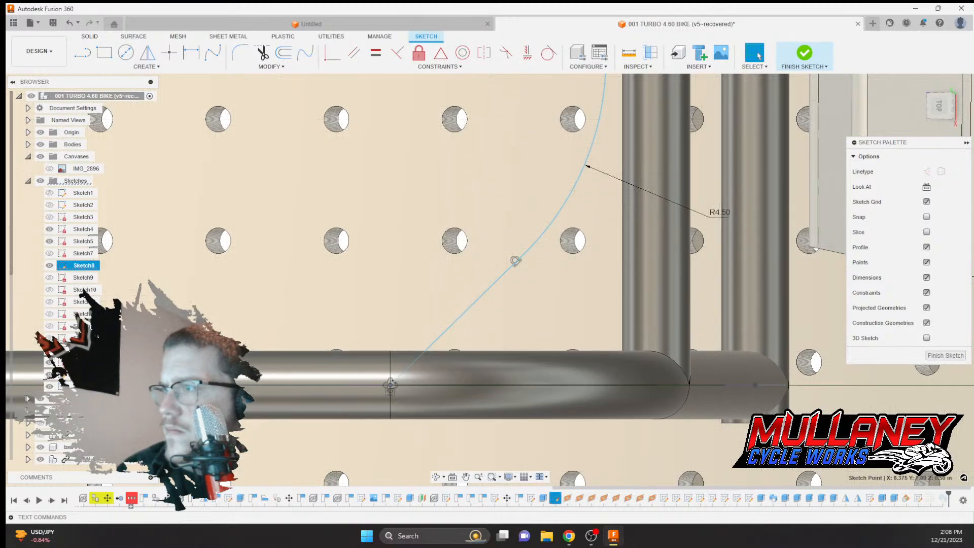
right_click(390, 386)
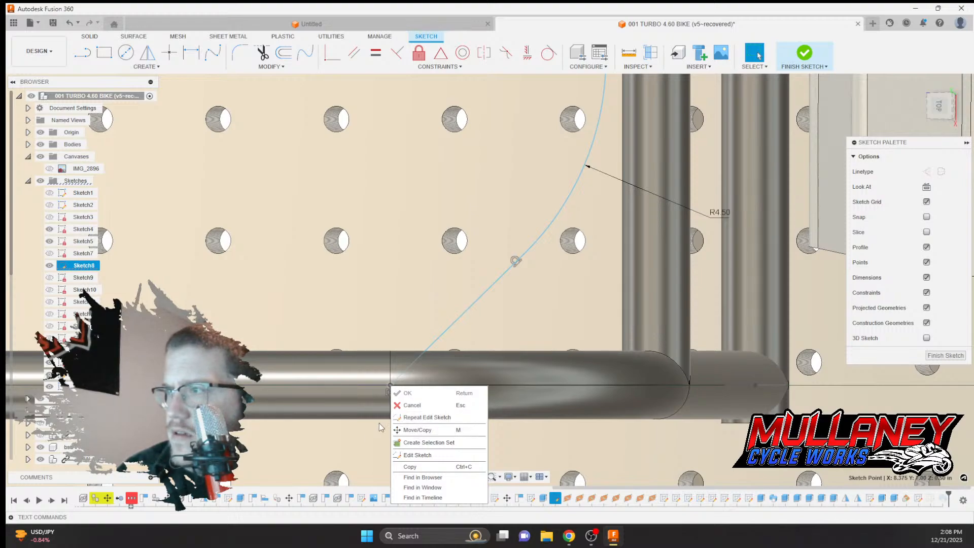
click(372, 409)
drag(390, 385, 376, 385)
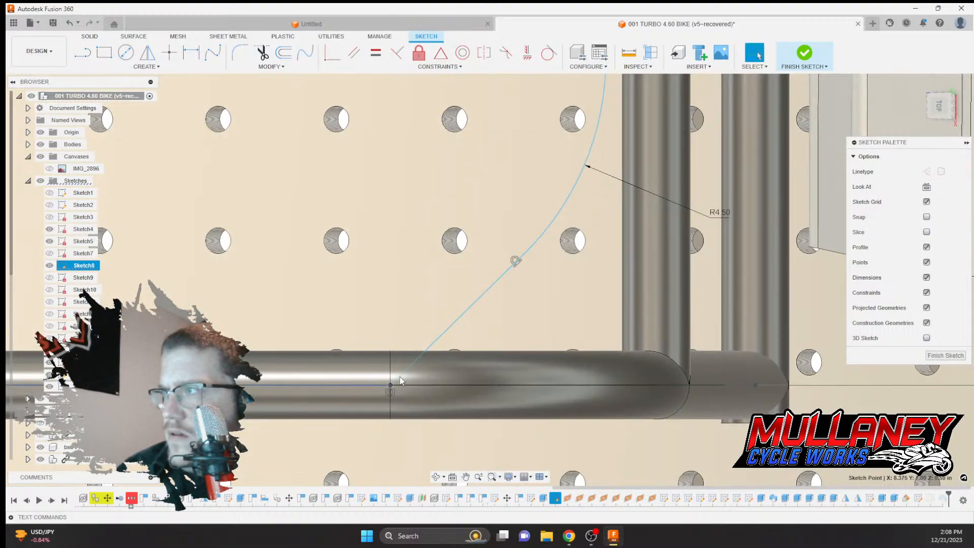
mouse_move(431, 346)
mouse_down()
mouse_move(397, 342)
mouse_move(427, 345)
mouse_up()
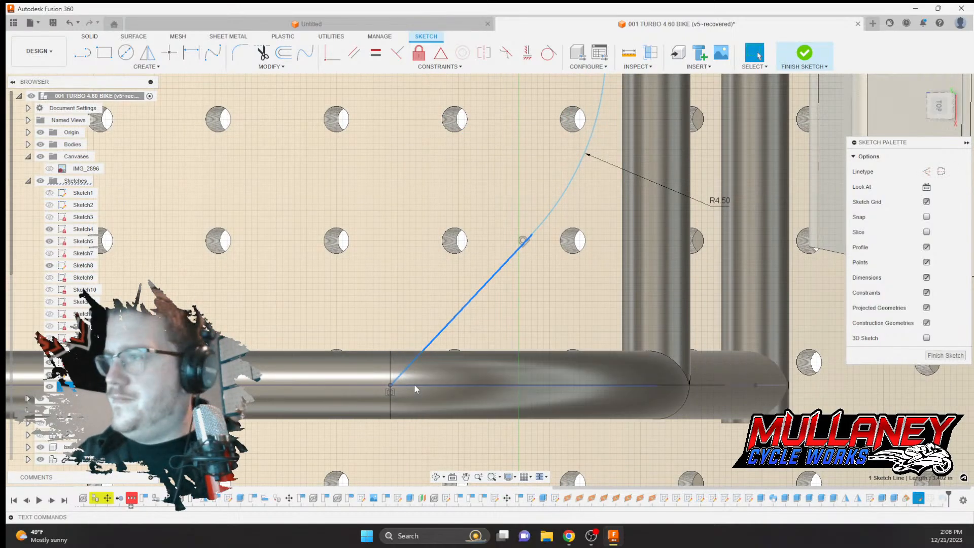
Pull the angled line's end point rearward off the bend and constrain it coincident with the side tube's centreline
shift+middle_drag(389, 373, 394, 411)
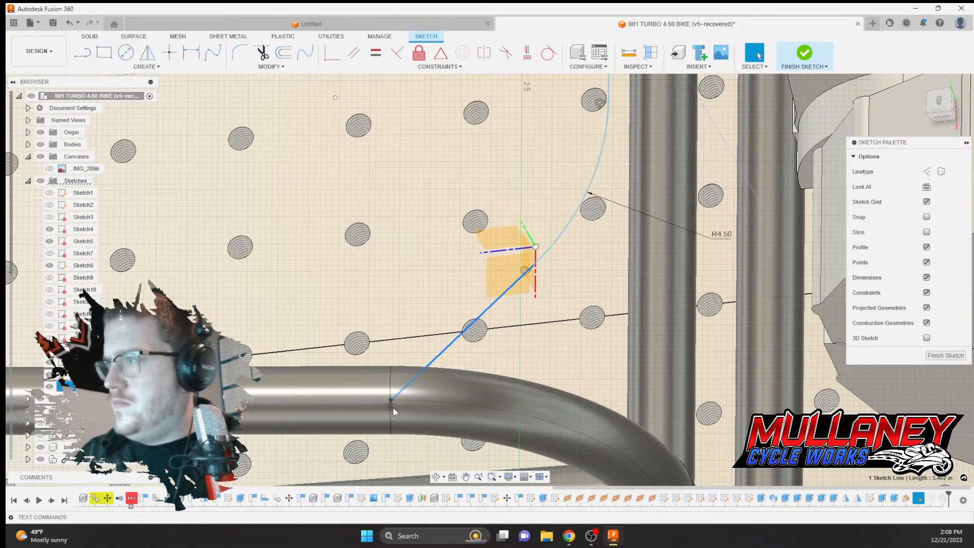
key(Escape)
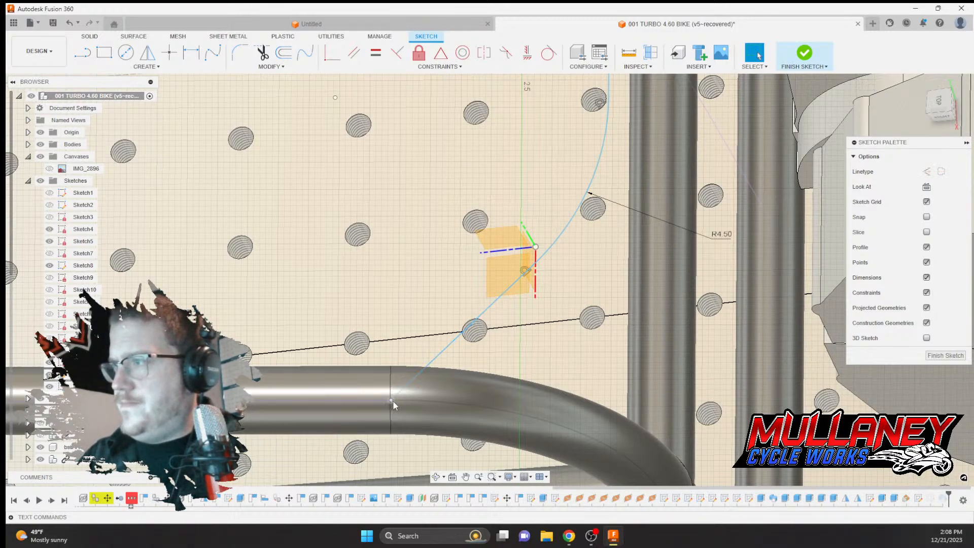
drag(384, 402, 274, 394)
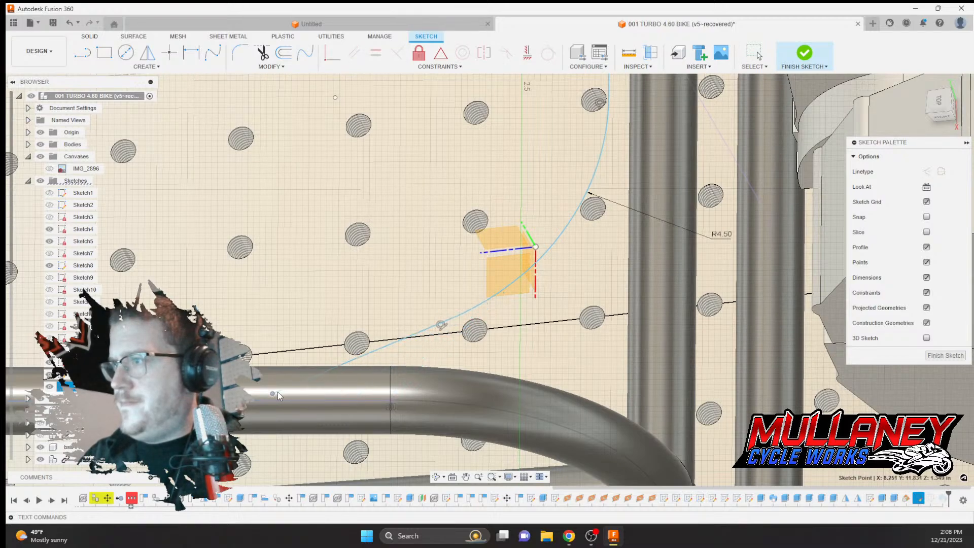
click(938, 102)
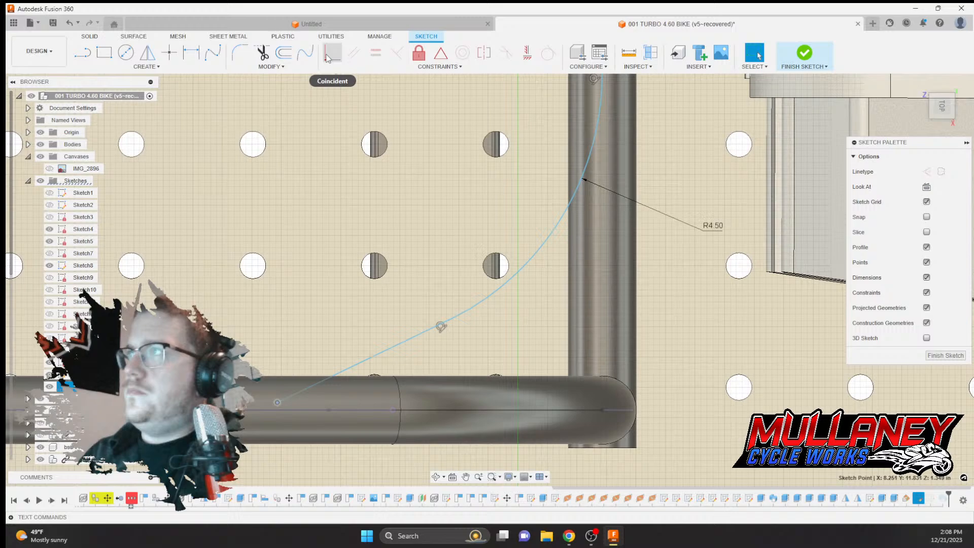
click(327, 58)
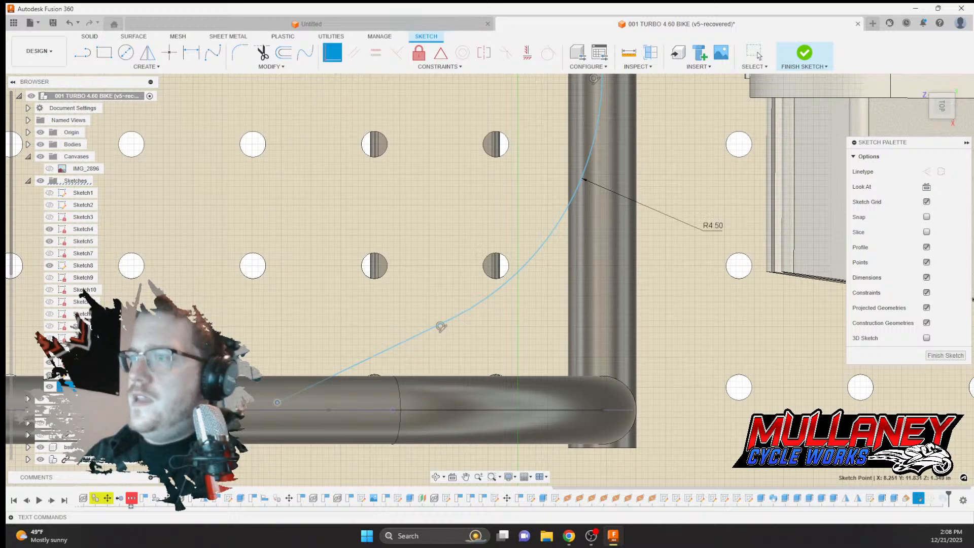
click(281, 411)
click(277, 403)
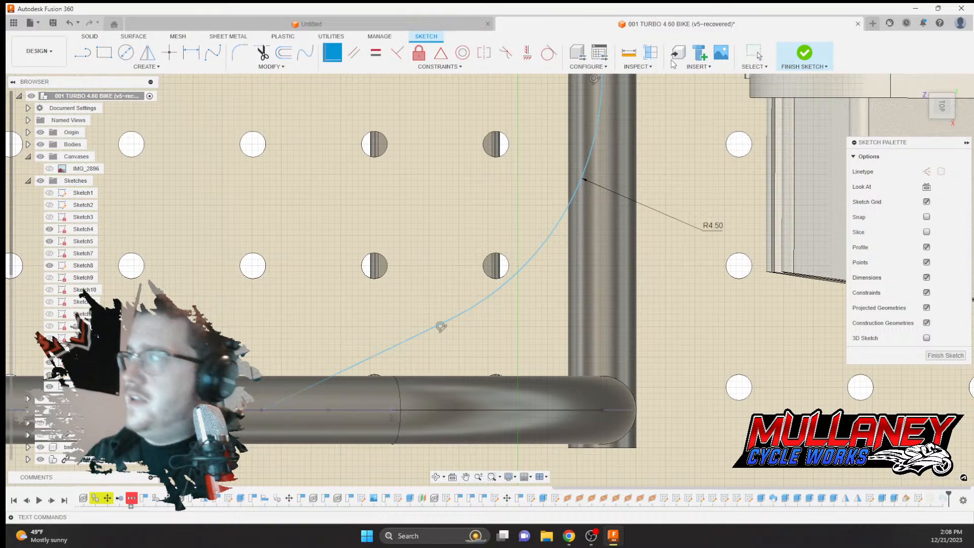
Trim away the opposite half of the path: its angled line, arc and straight segment up to the centreline
scroll(437, 189, down, 4)
middle_drag(438, 208, 425, 334)
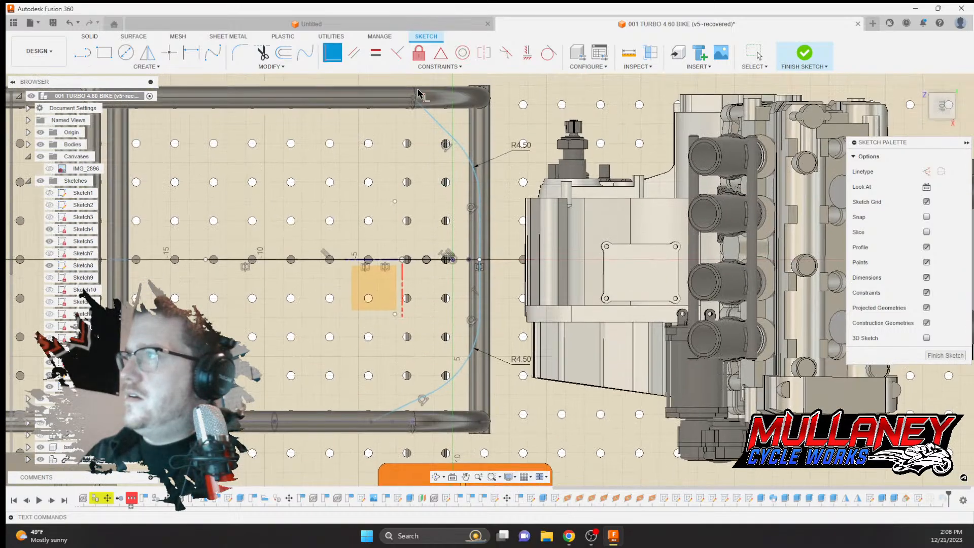
scroll(429, 124, up, 3)
key(t)
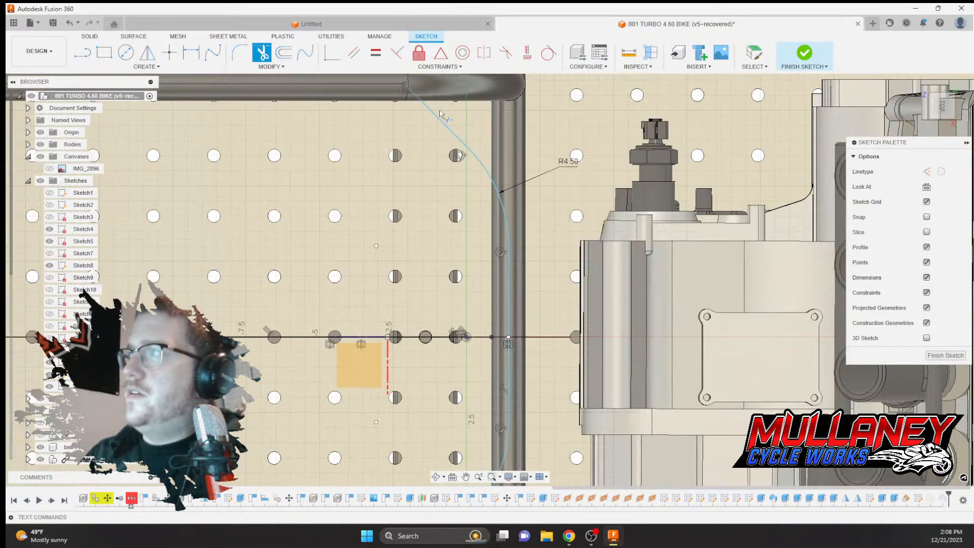
click(459, 124)
click(485, 168)
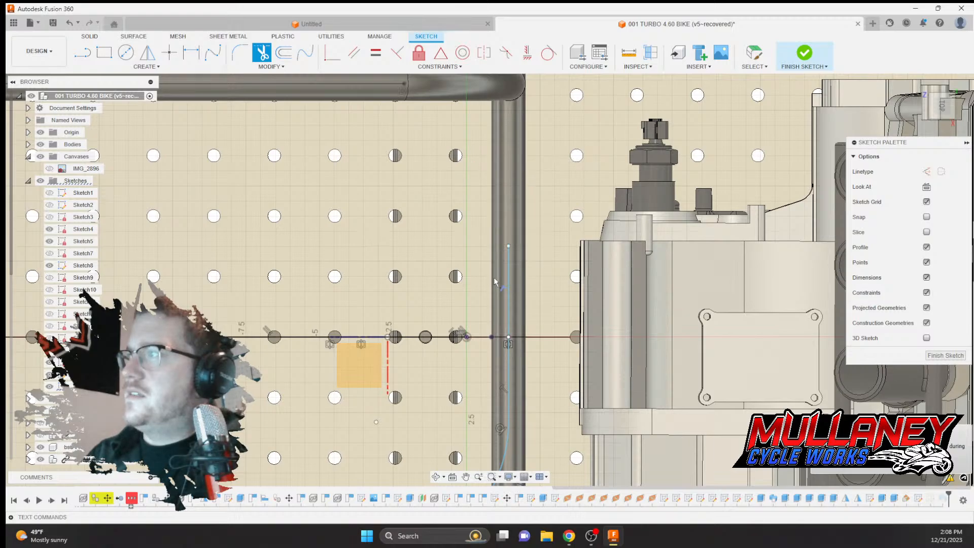
click(509, 285)
scroll(440, 198, down, 4)
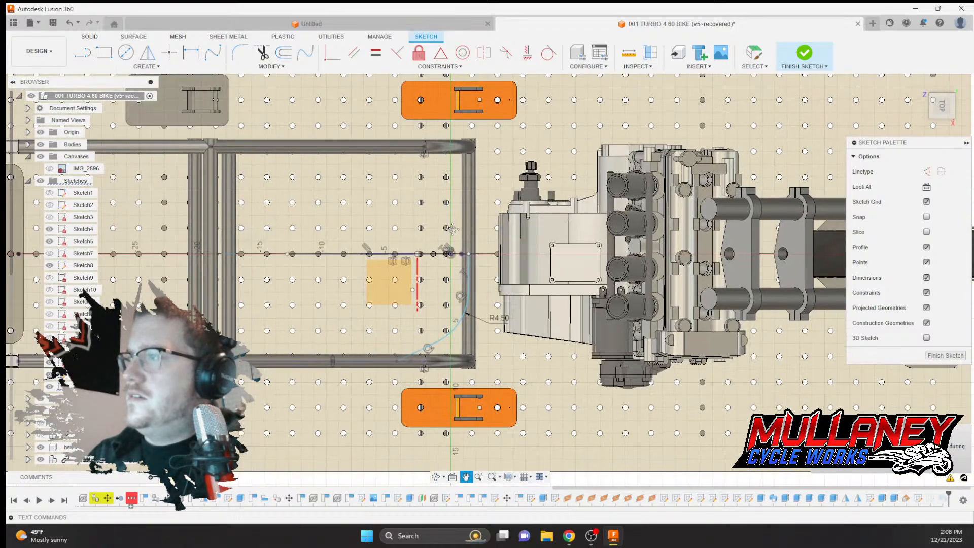
Shift the remaining angled line's end point farther rearward along the side tube's centreline
scroll(436, 310, up, 2)
click(755, 52)
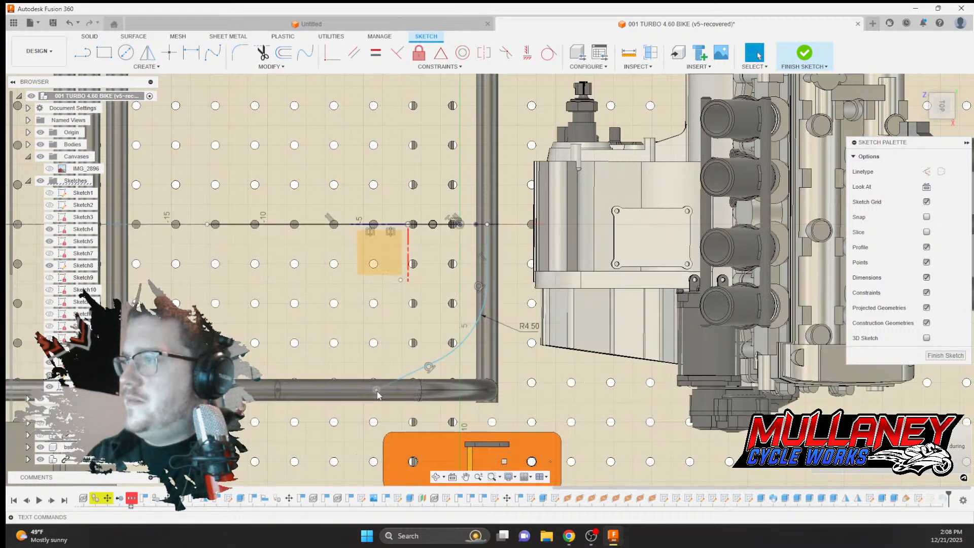
drag(377, 393, 347, 390)
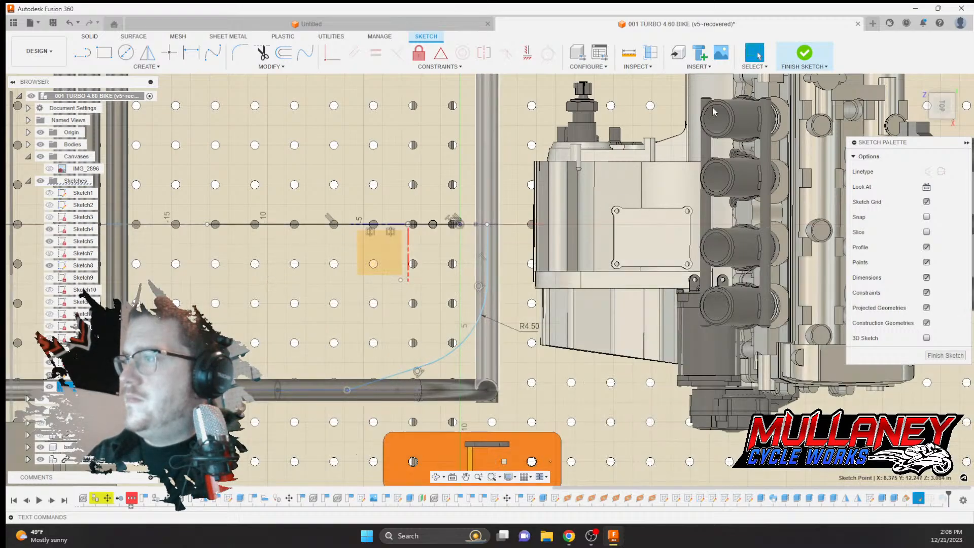
Mirror the reshaped half path, including its end point, across the sketch's centreline and finish the sketch
click(153, 60)
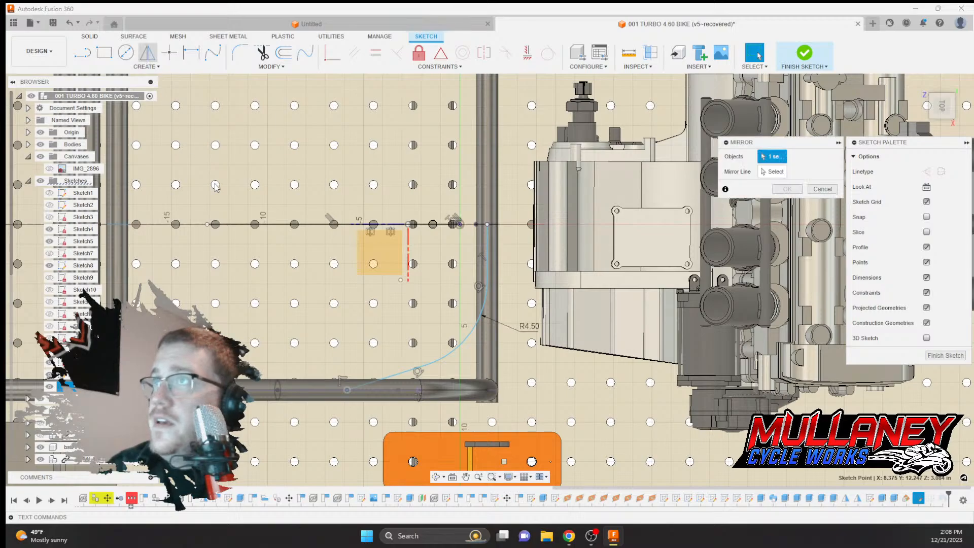
click(446, 359)
click(488, 282)
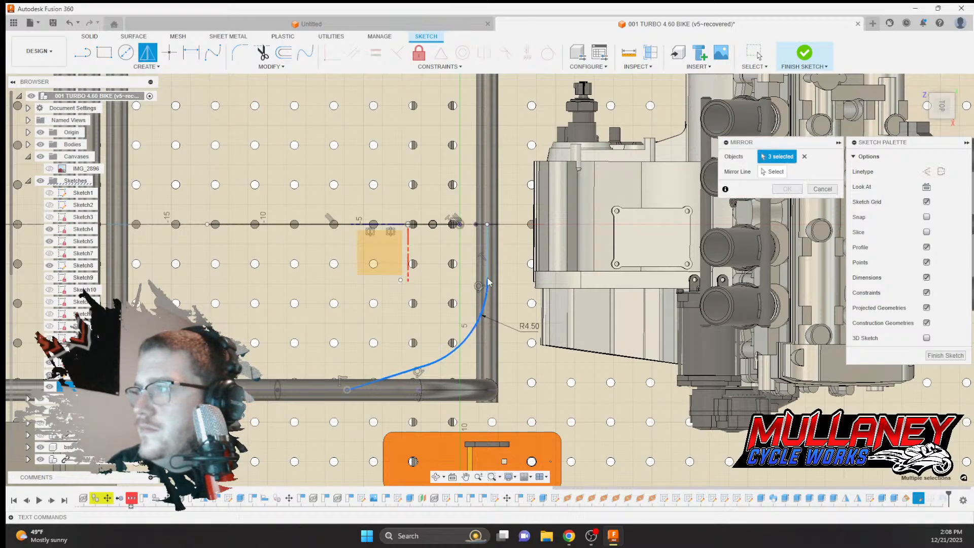
click(487, 257)
click(772, 172)
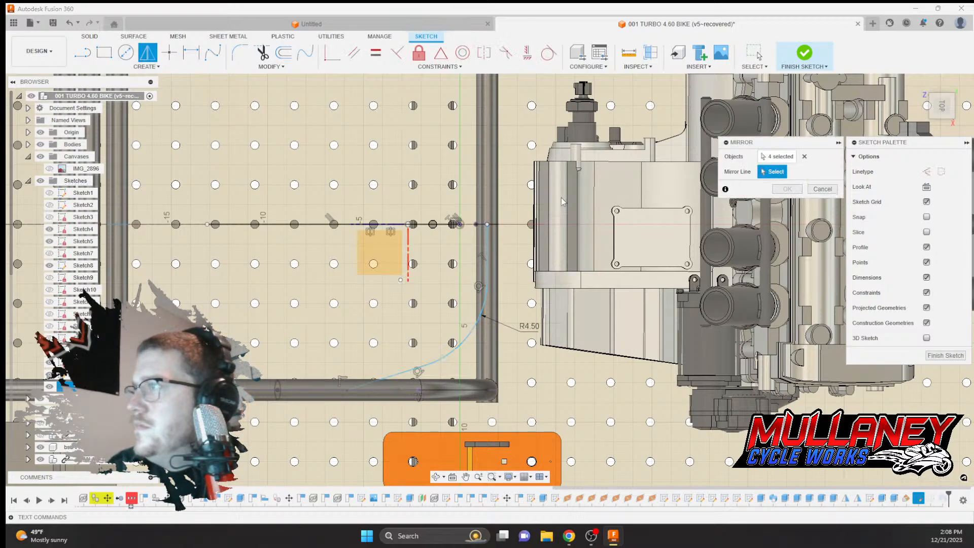
click(333, 224)
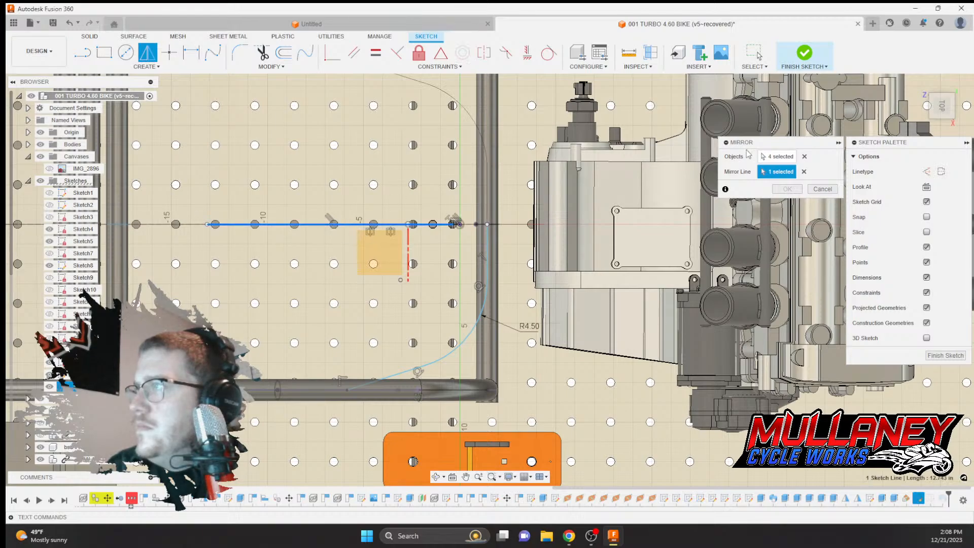
click(787, 189)
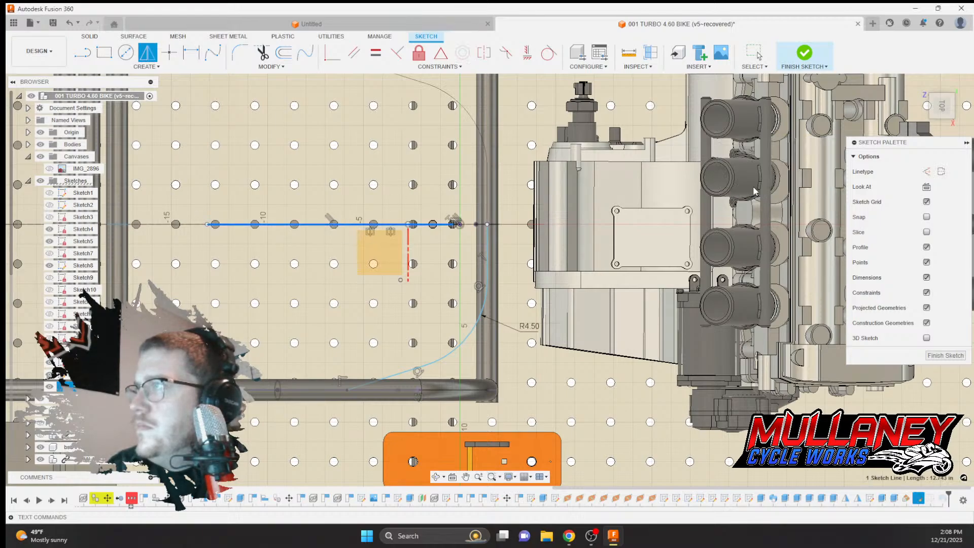
click(804, 52)
Edit the bent crossmember's sweep, replacing its path with the mirrored curve's segments on both sides of the centreline
scroll(419, 148, down, 2)
middle_drag(419, 148, 404, 250)
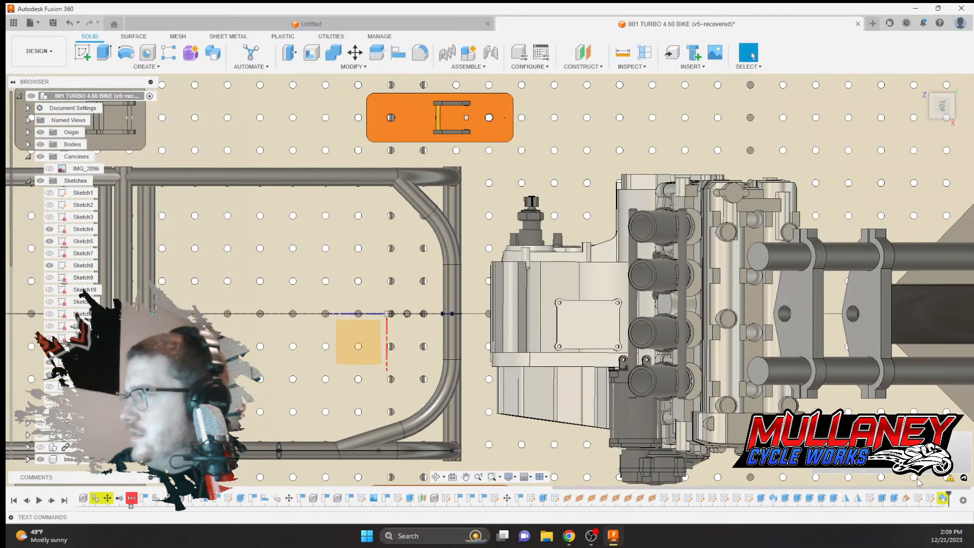
double_click(942, 499)
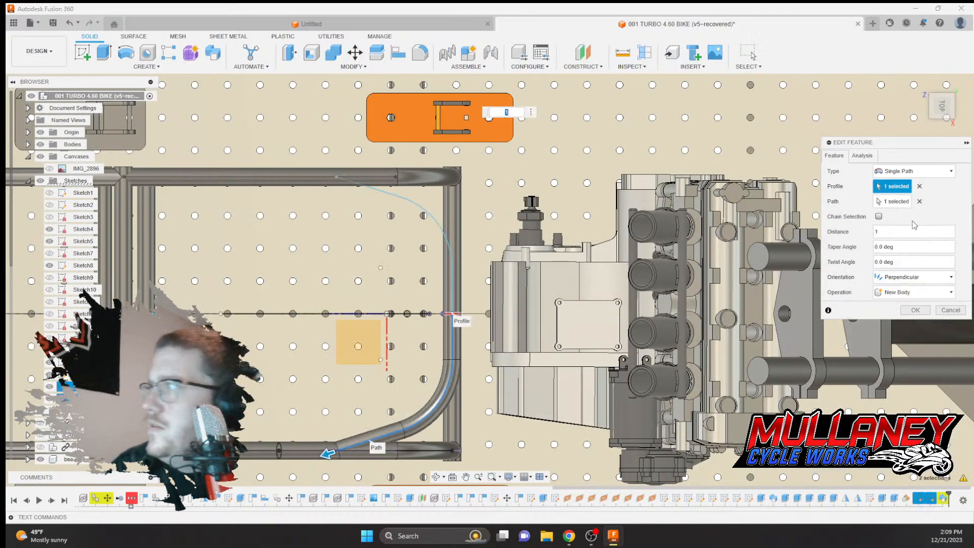
click(919, 202)
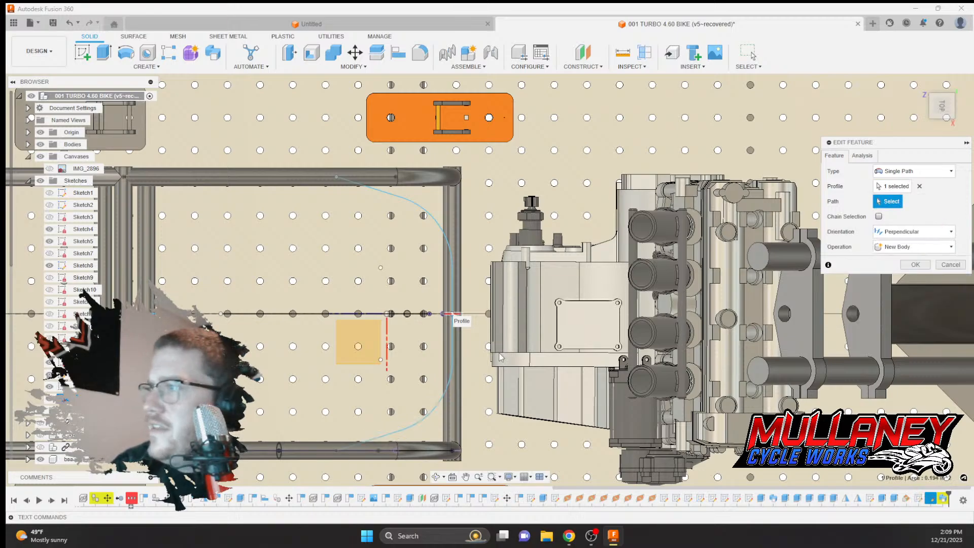
click(415, 429)
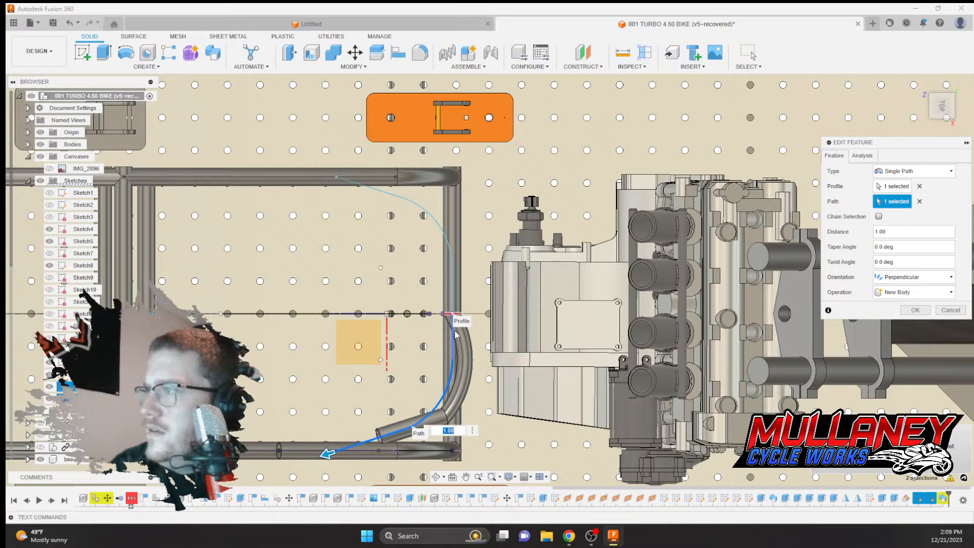
click(454, 294)
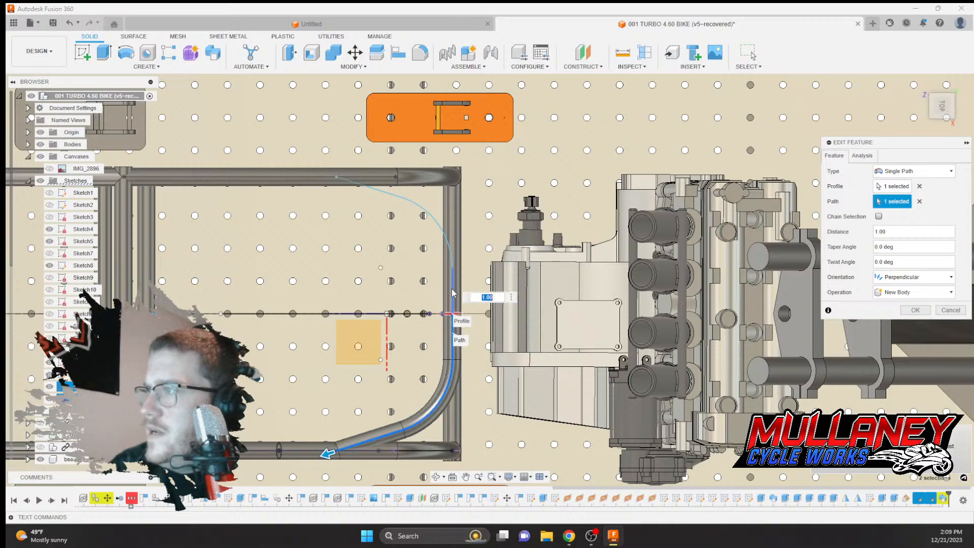
click(450, 243)
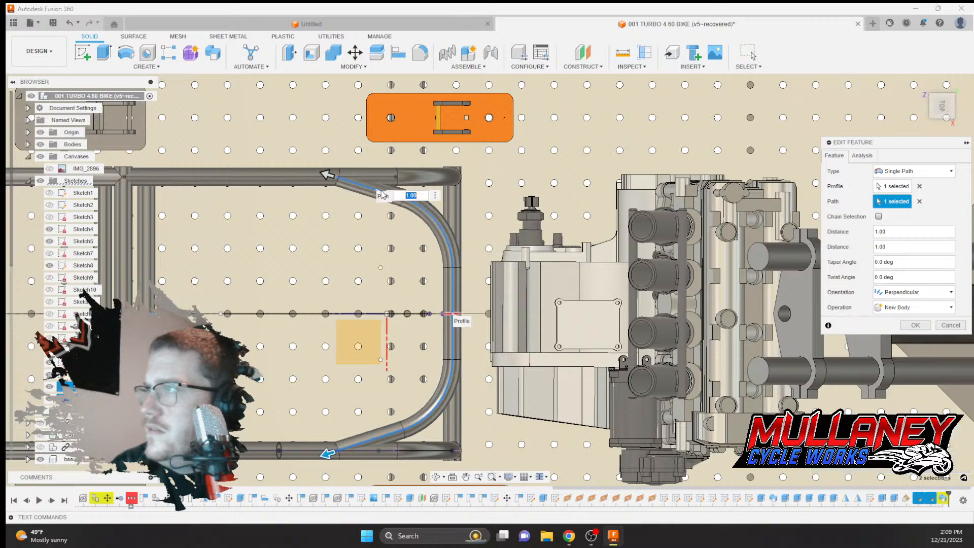
shift+middle_drag(388, 319, 406, 239)
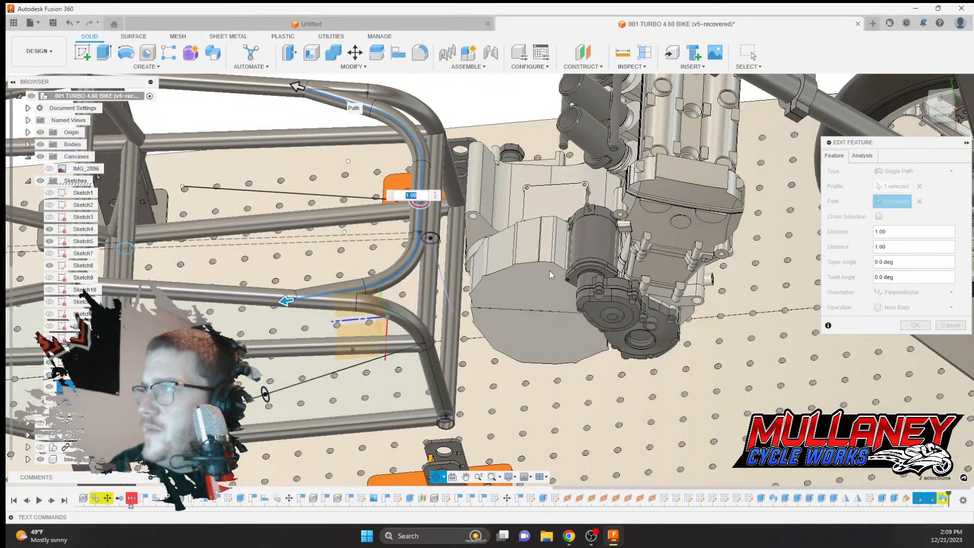
click(911, 324)
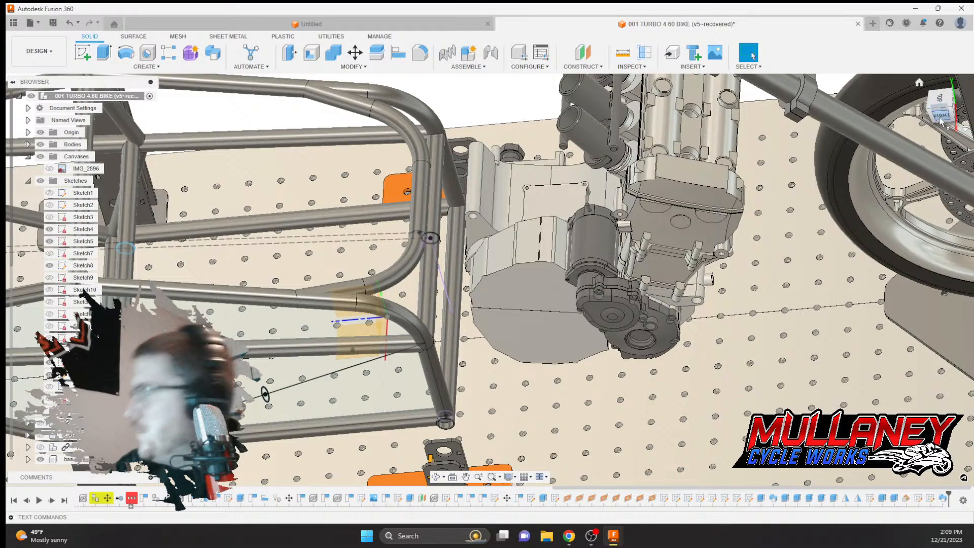
Show the CARBON HAYABUSA BODY component over the chassis
click(940, 116)
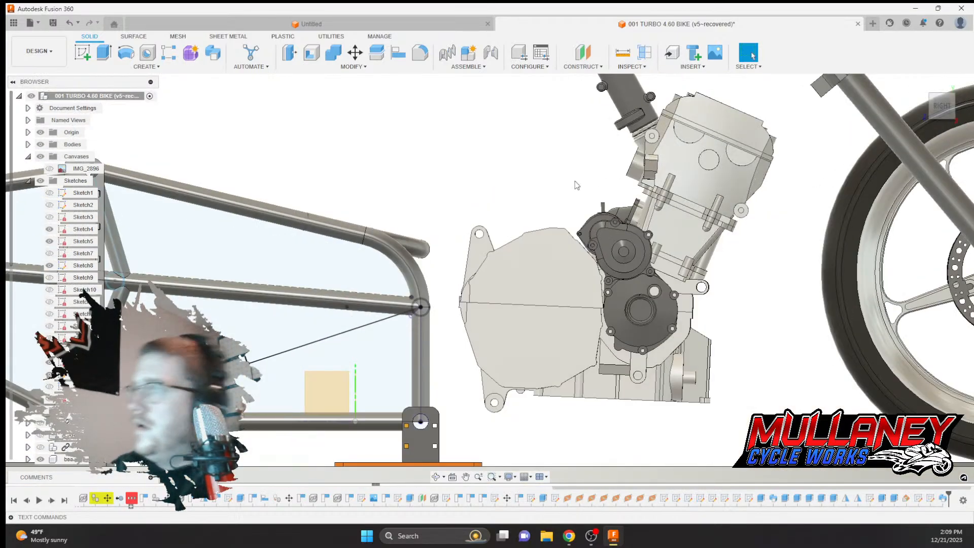
scroll(577, 185, down, 3)
mouse_move(577, 185)
shift+middle_down()
mouse_move(638, 188)
mouse_move(569, 194)
shift+middle_up()
scroll(569, 194, down, 1)
middle_drag(644, 166, 596, 181)
scroll(597, 181, down, 1)
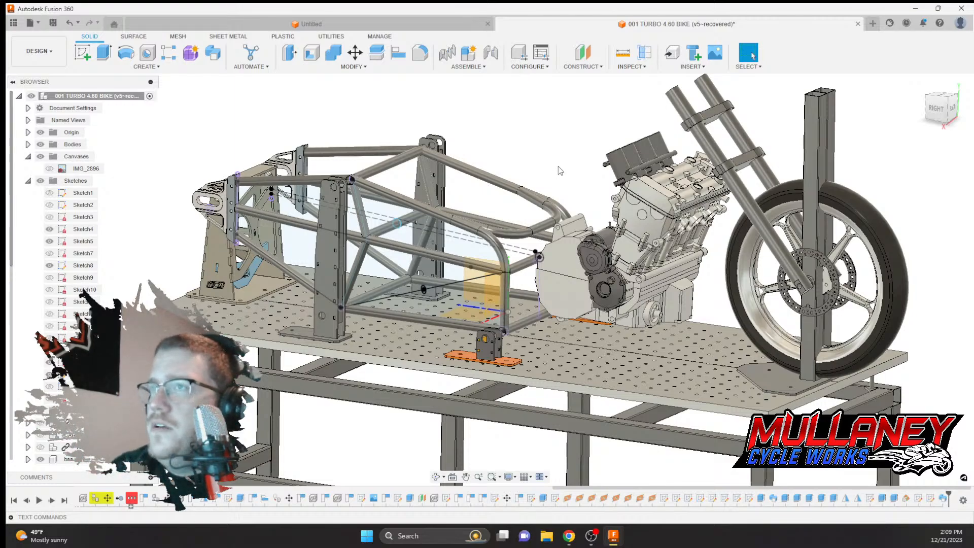
click(27, 181)
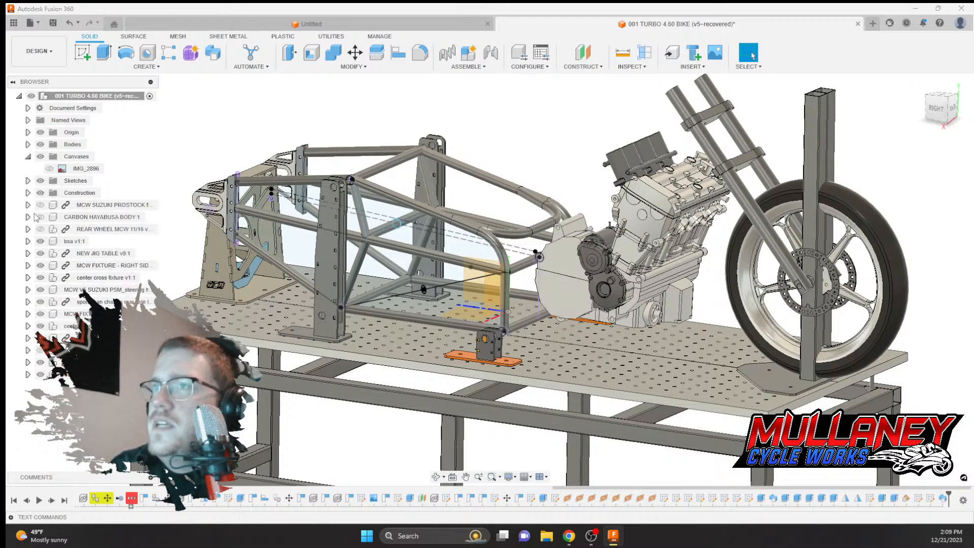
click(40, 216)
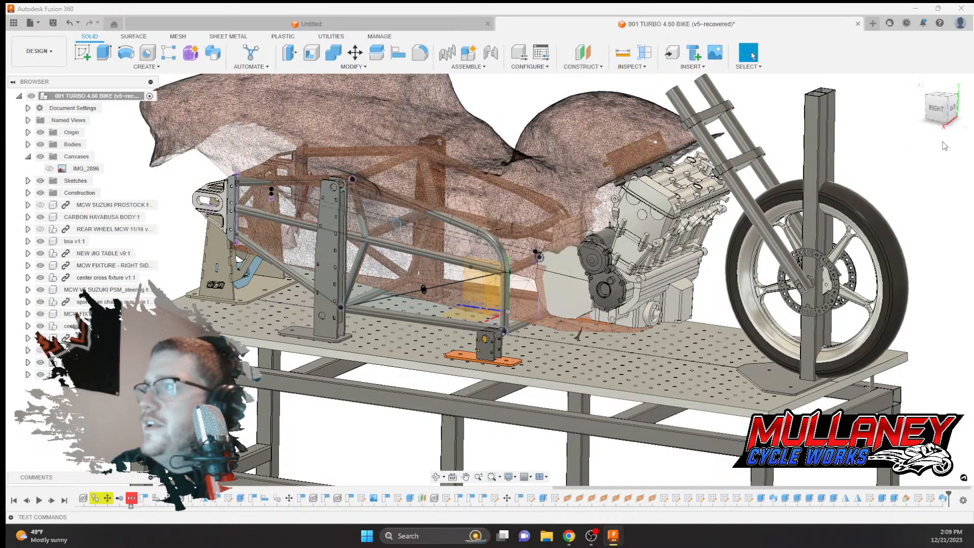
Examine how the body shell fits around the chassis and engine from the side and at angles, and hide the shell again
click(937, 109)
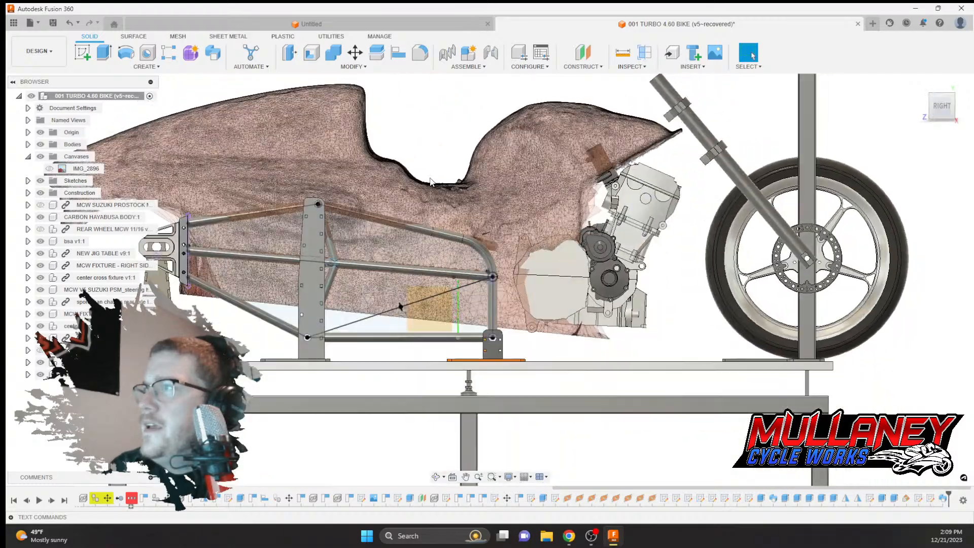
shift+middle_drag(380, 213, 418, 187)
scroll(424, 199, up, 5)
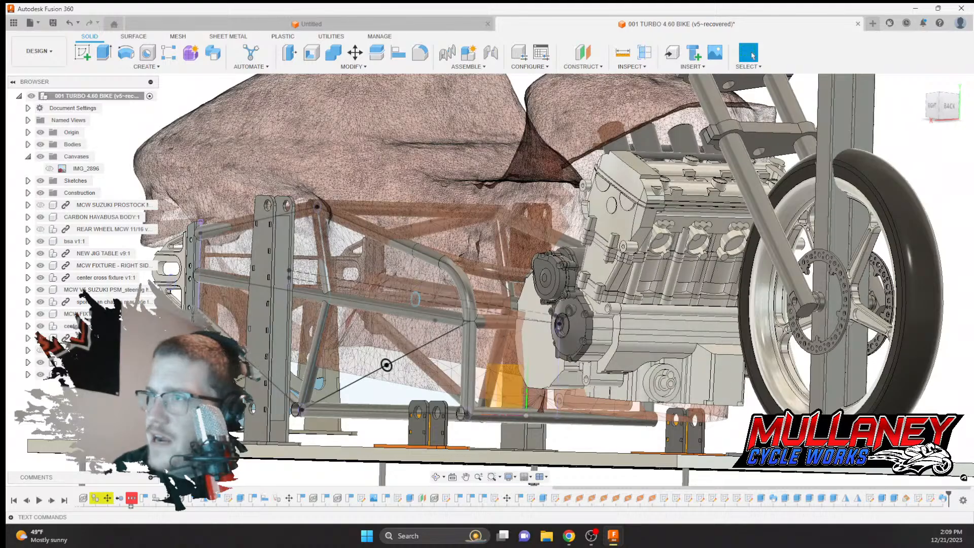
scroll(440, 196, down, 3)
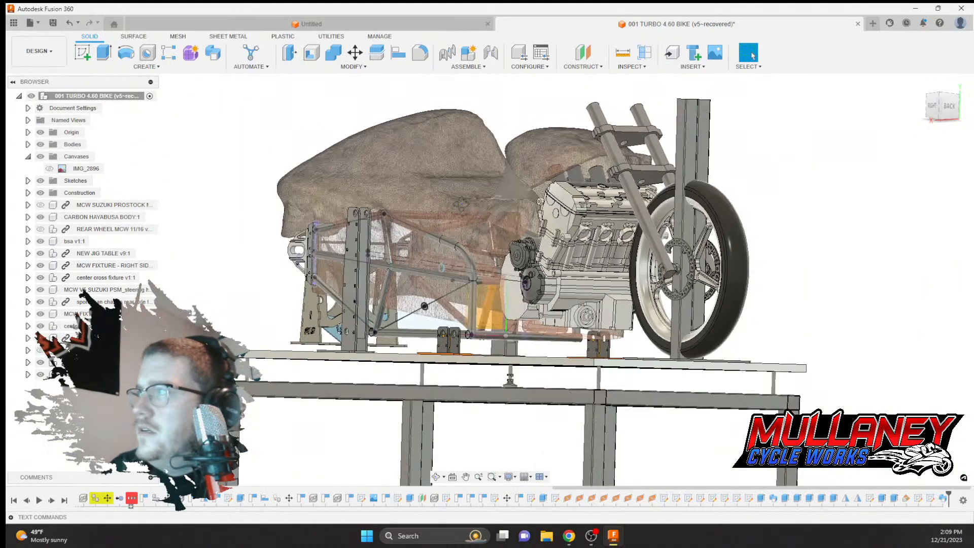
shift+middle_drag(440, 197, 485, 215)
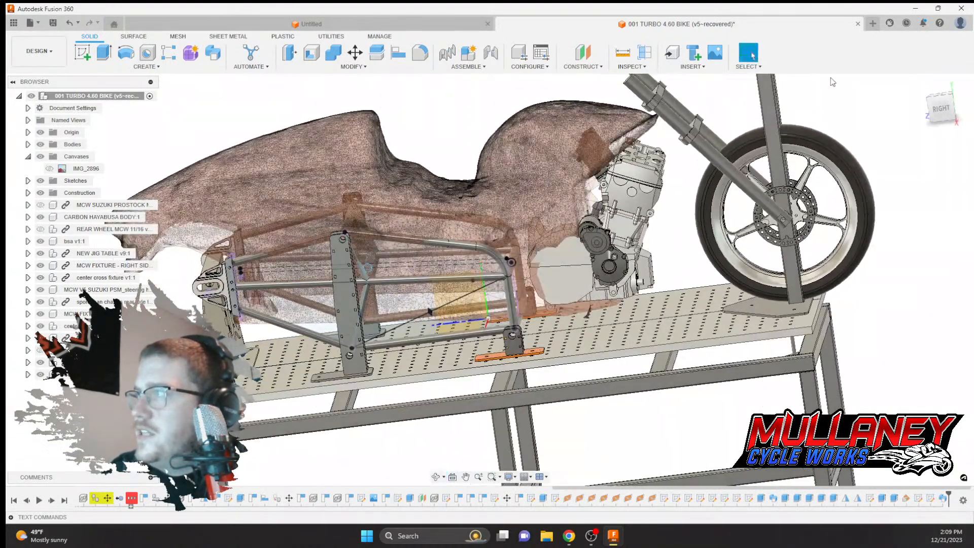
click(941, 108)
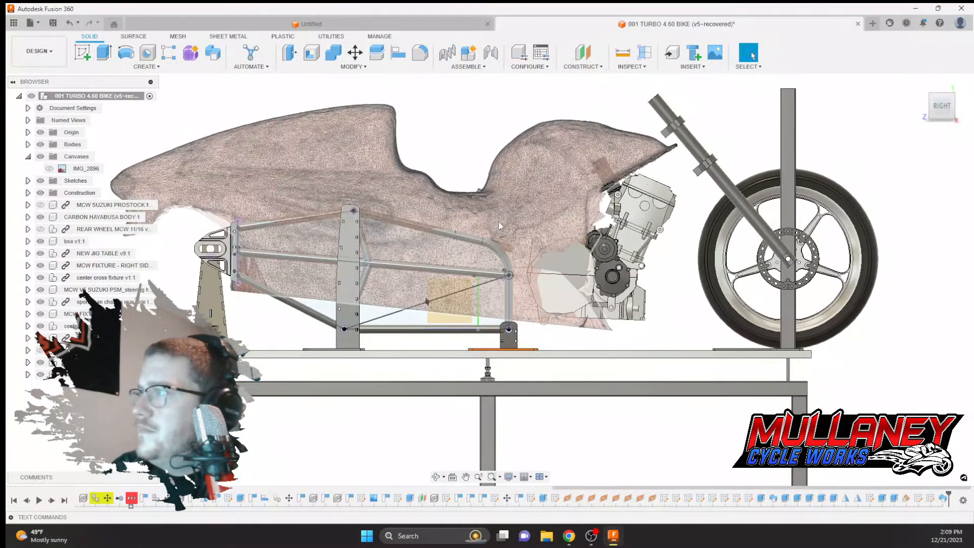
scroll(468, 248, up, 4)
scroll(468, 248, down, 3)
mouse_move(468, 248)
shift+middle_down()
mouse_move(477, 269)
mouse_move(474, 239)
mouse_move(470, 260)
shift+middle_up()
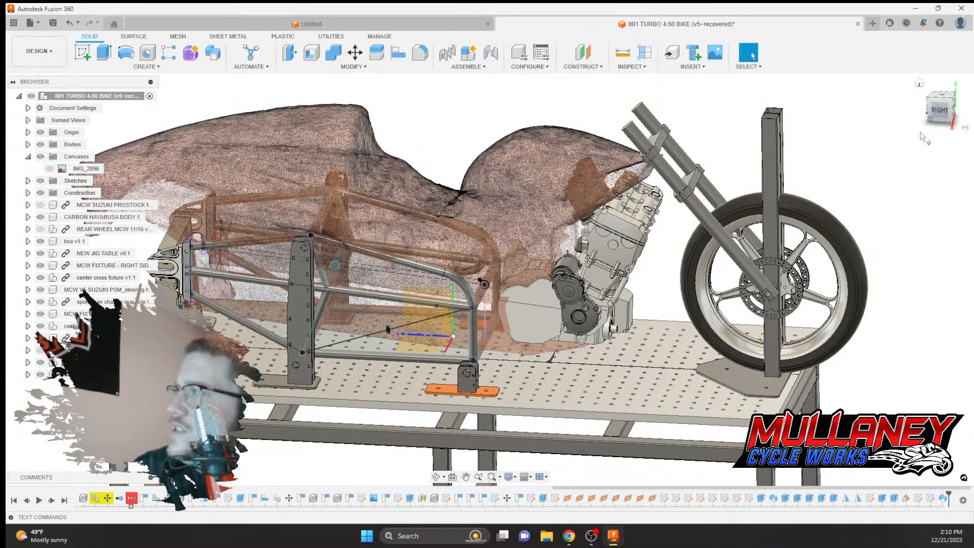
click(940, 111)
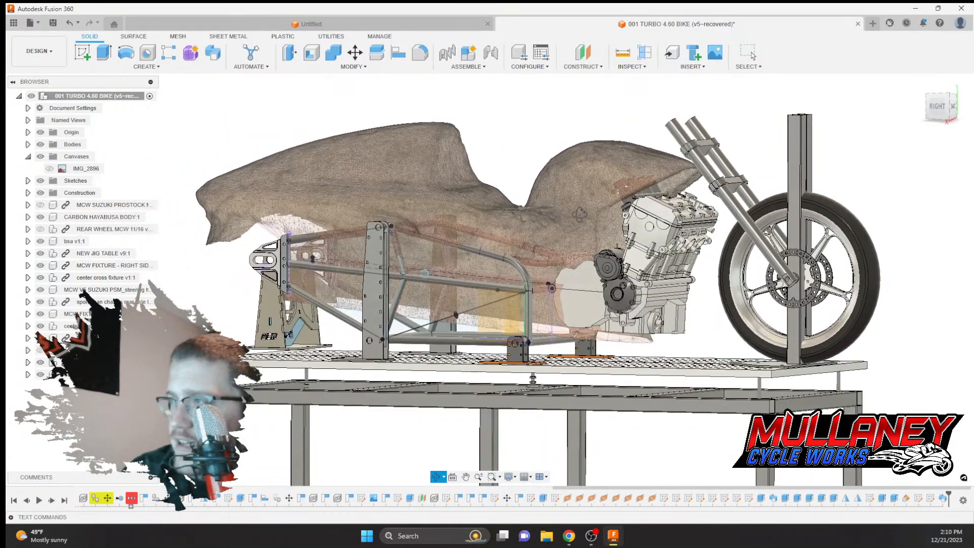
shift+middle_drag(580, 214, 581, 222)
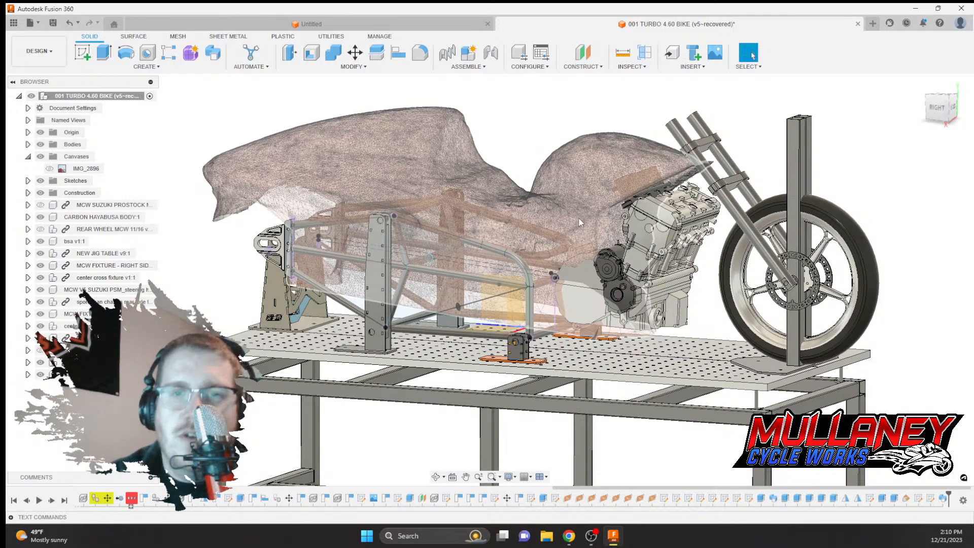
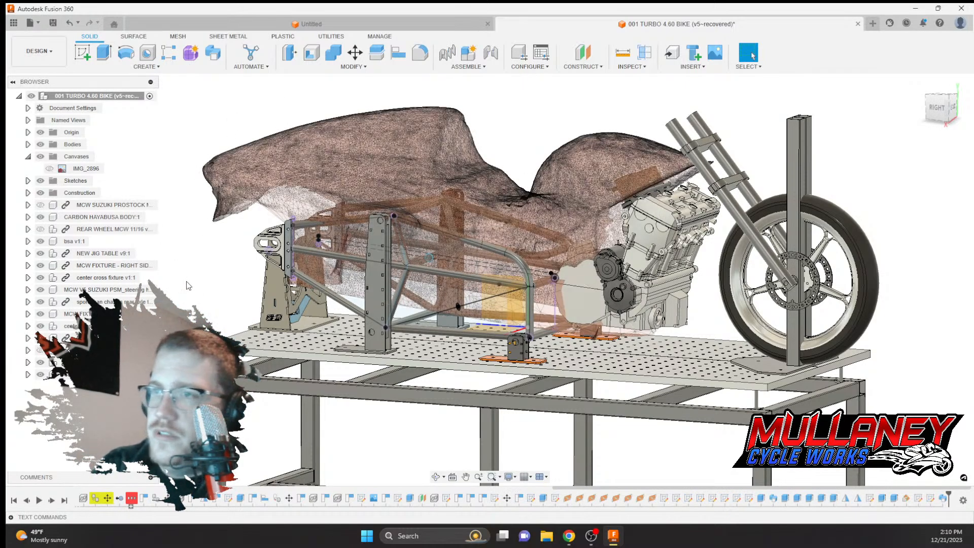
shift+middle_drag(213, 269, 193, 259)
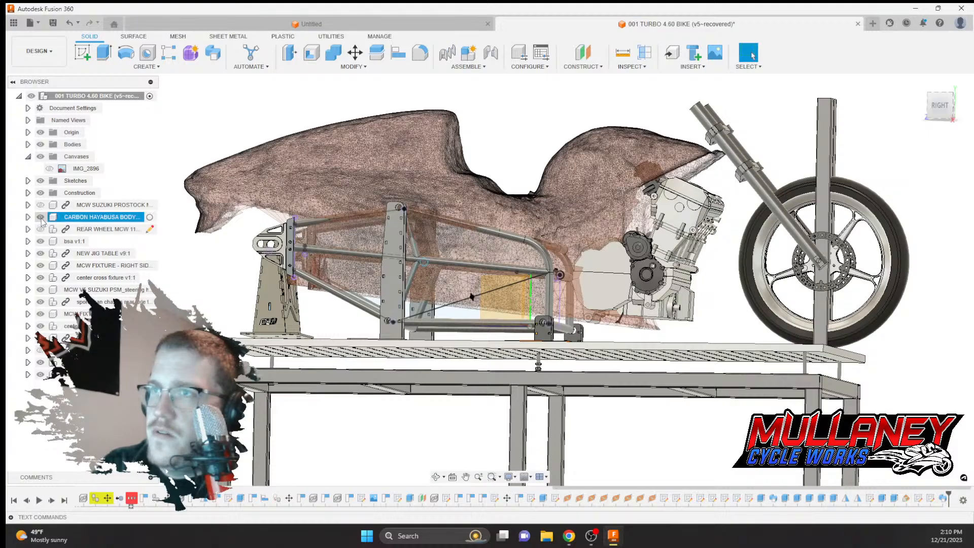
click(41, 216)
Extrude the ring profile midway along the diagonal line on two sides, with Side 1 extending to the chassis's middle horizontal side tube
shift+middle_drag(221, 213, 163, 207)
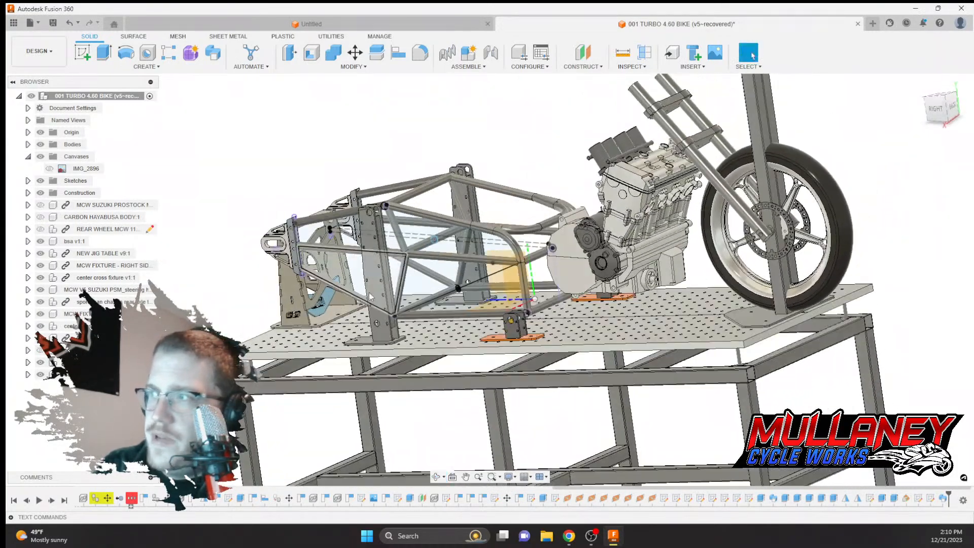
scroll(512, 174, up, 6)
scroll(482, 216, up, 8)
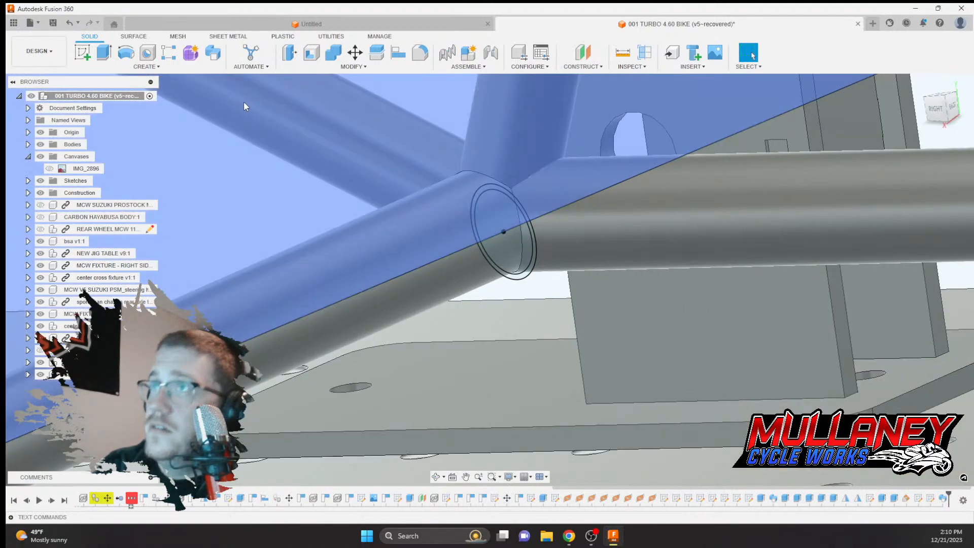
click(103, 53)
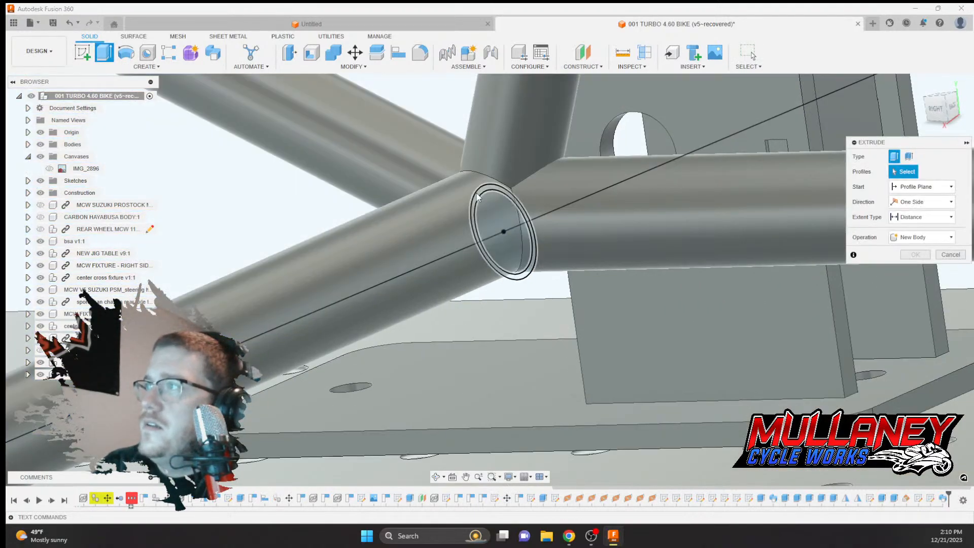
click(493, 218)
scroll(410, 204, down, 5)
scroll(410, 207, down, 4)
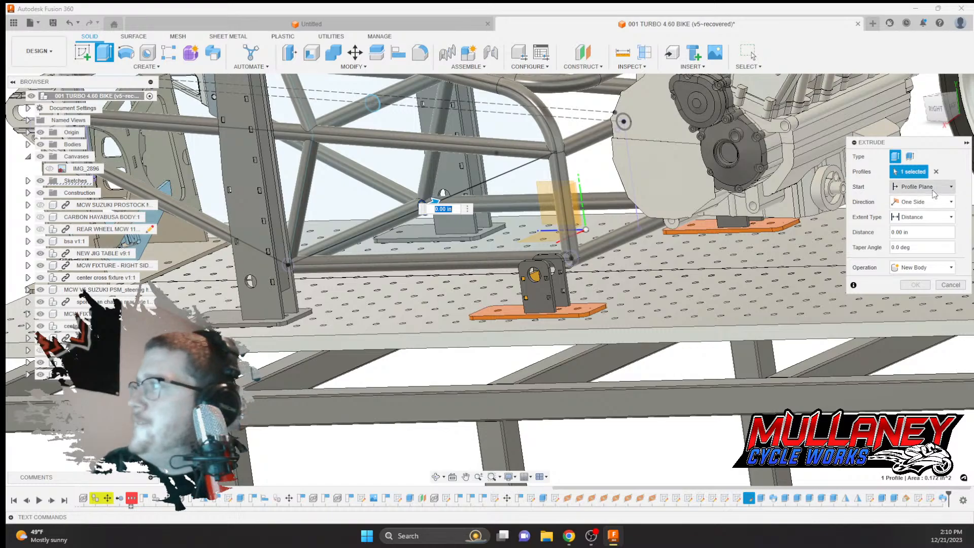
click(916, 202)
click(915, 224)
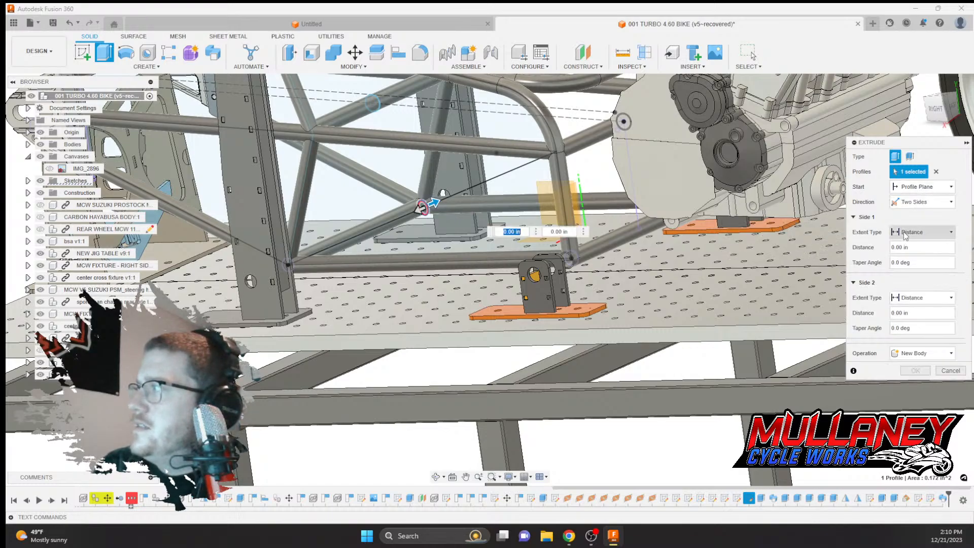
click(911, 232)
click(913, 255)
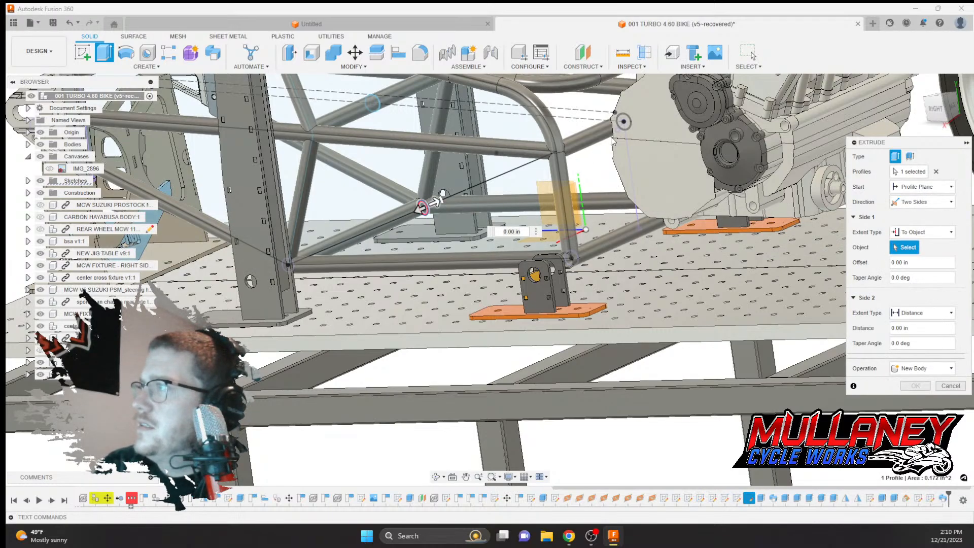
scroll(537, 150, up, 4)
click(537, 151)
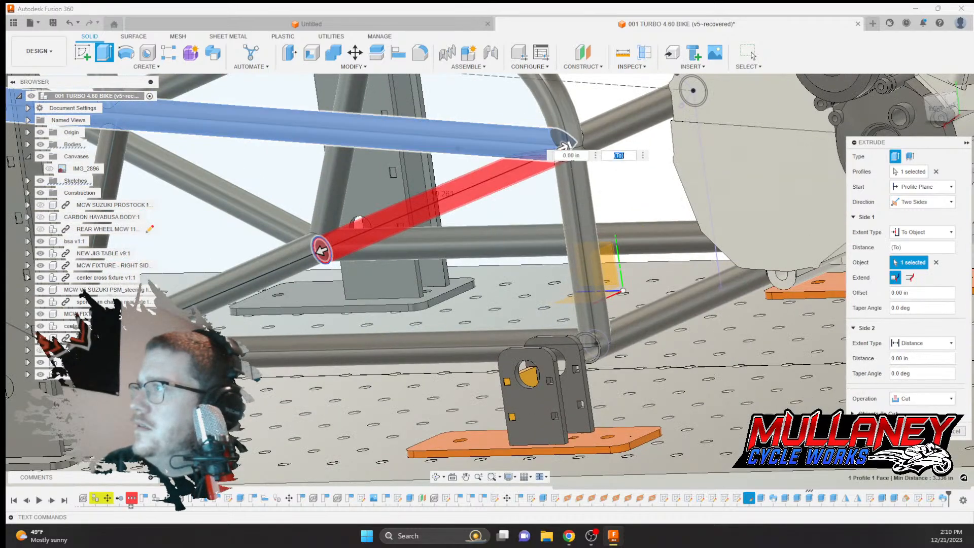
Set Side 2's extent to the lower side tube and complete the diagonal brace as a new body
click(912, 343)
click(912, 370)
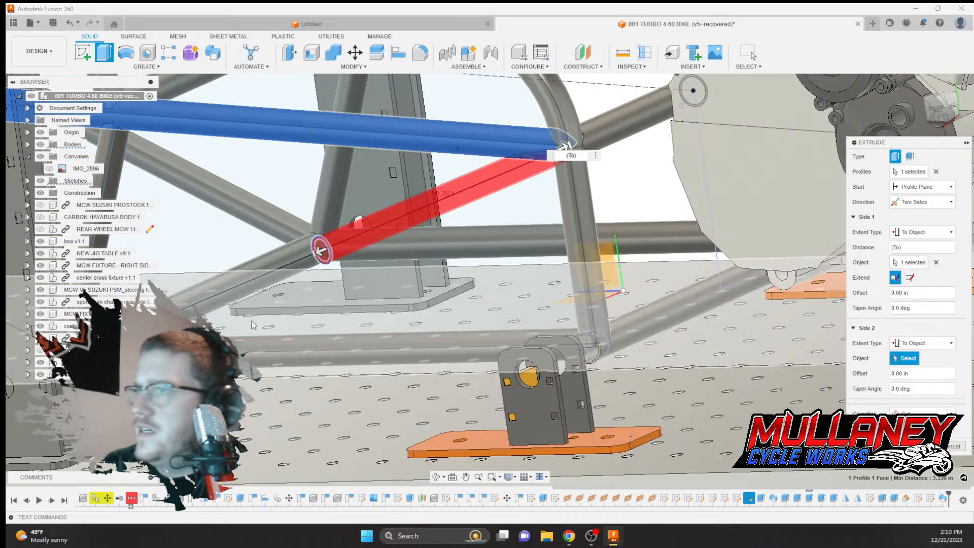
middle_drag(449, 279, 681, 260)
click(345, 333)
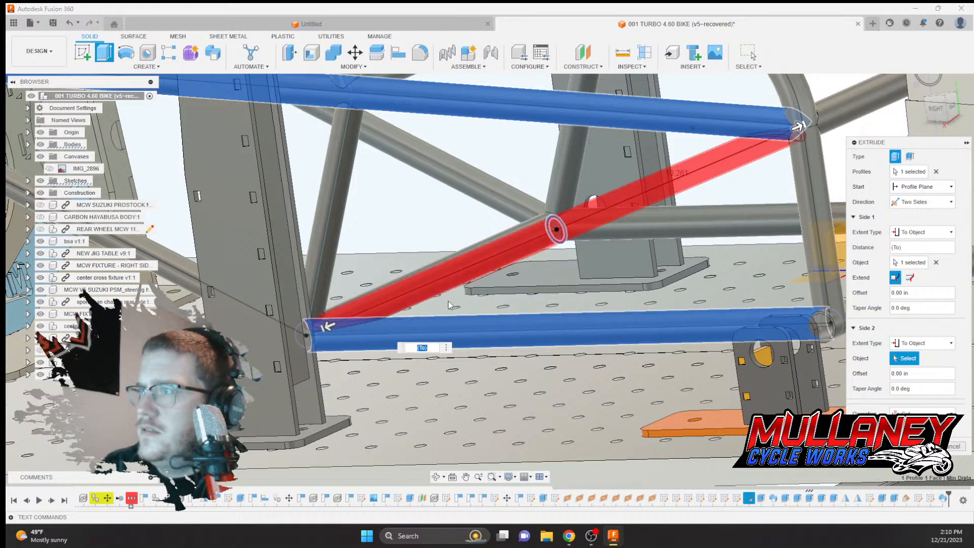
click(952, 430)
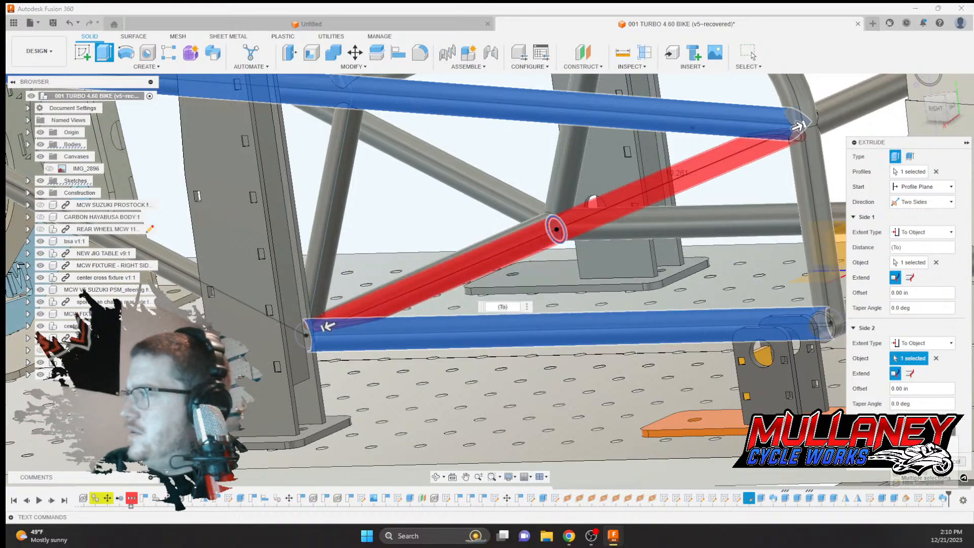
click(912, 482)
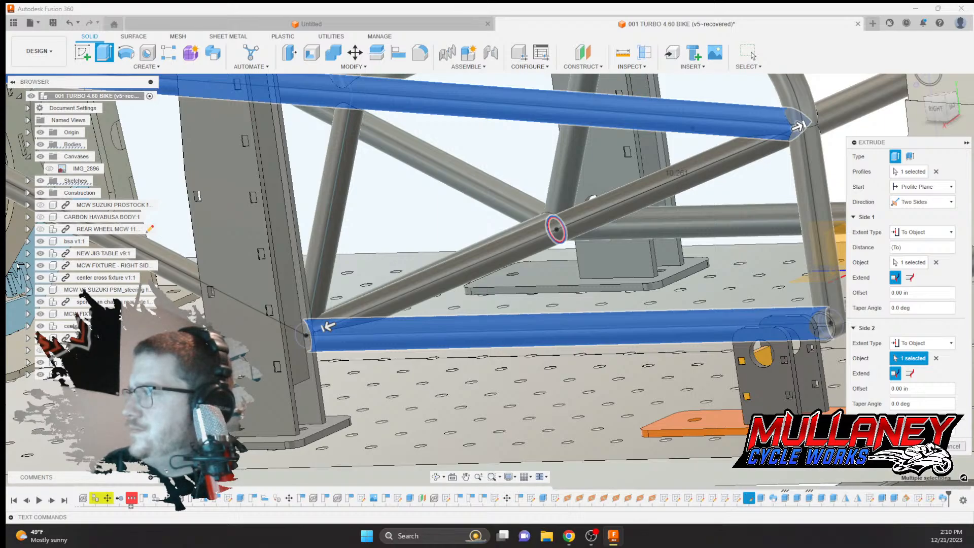
key(Return)
scroll(591, 314, down, 4)
middle_drag(591, 315, 452, 327)
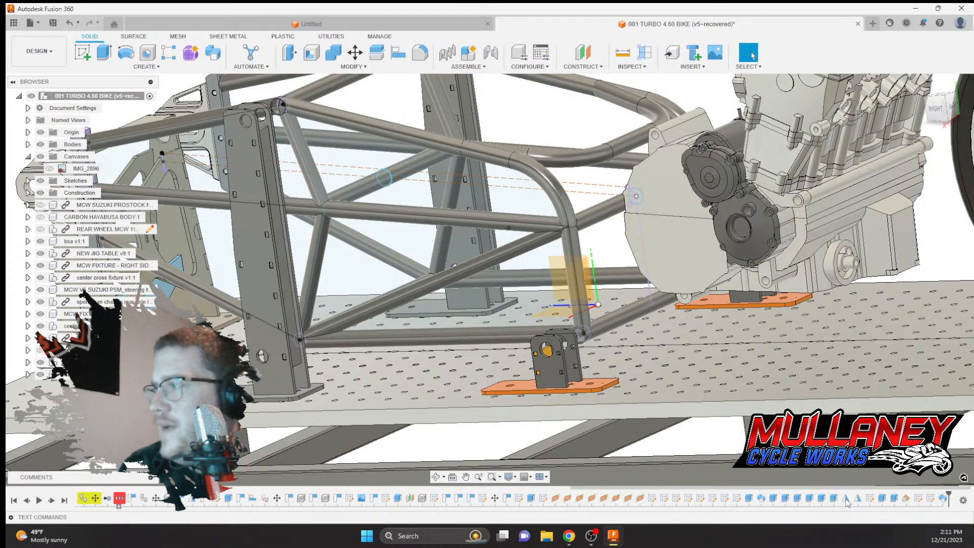
right_click(847, 502)
click(878, 398)
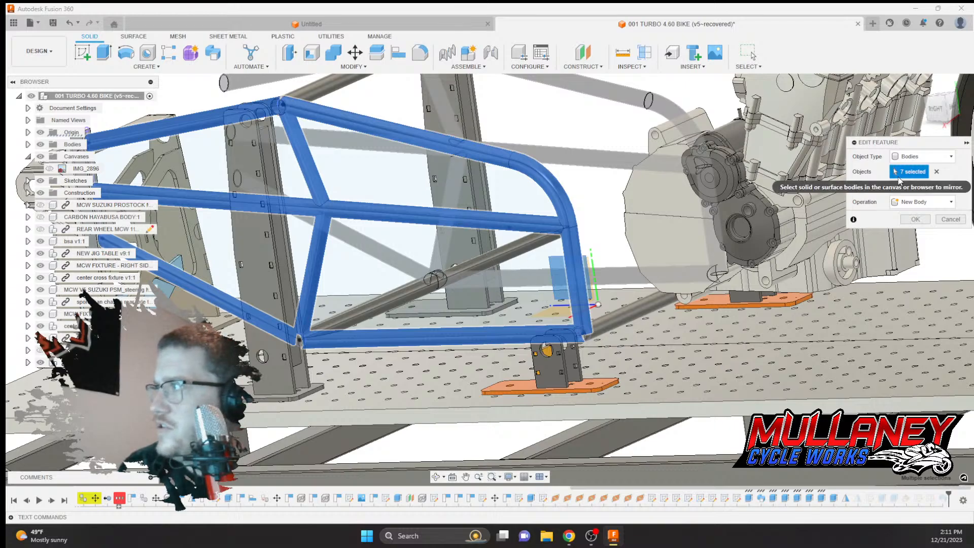
click(911, 187)
click(912, 173)
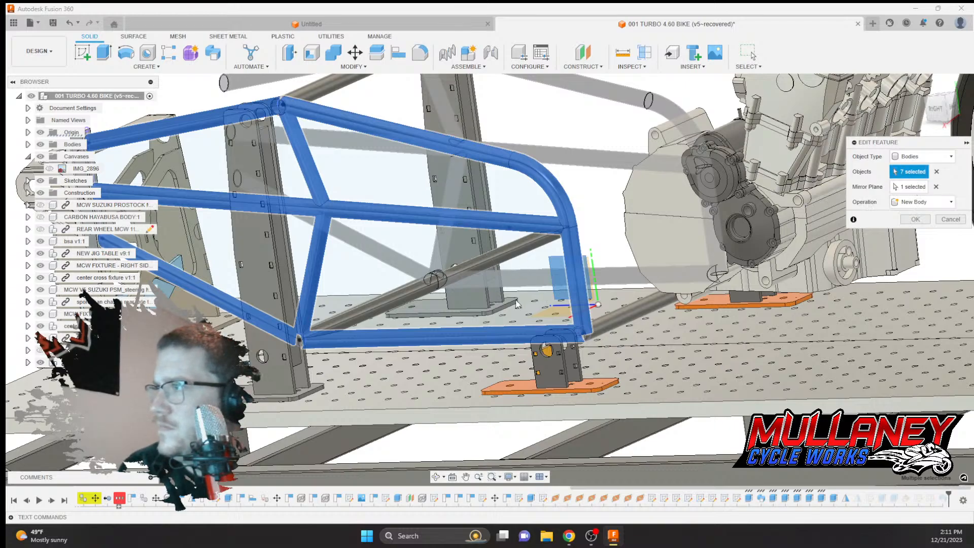
click(937, 172)
click(445, 138)
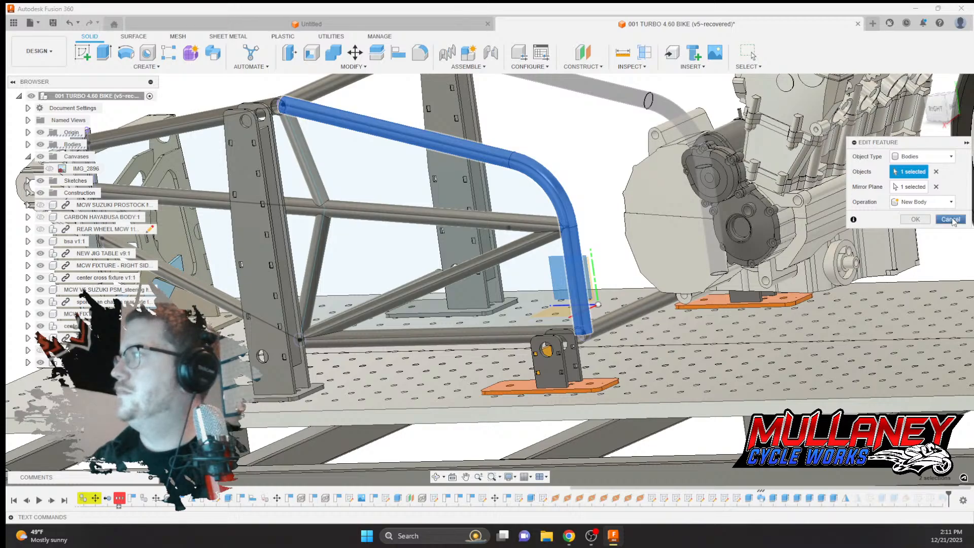
key(Return)
Mirror the new diagonal brace body across the chassis's central origin plane as a new body
shift+middle_drag(446, 227, 519, 244)
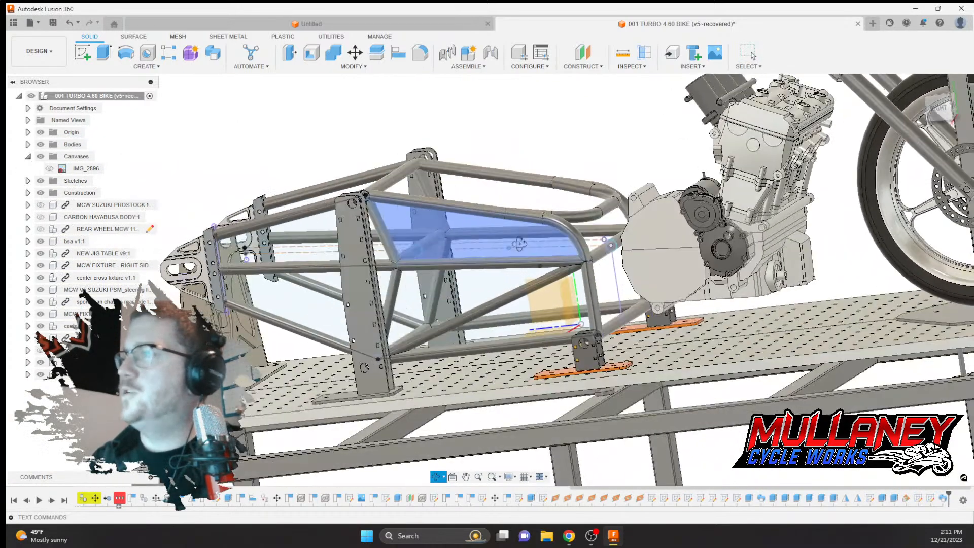
click(146, 66)
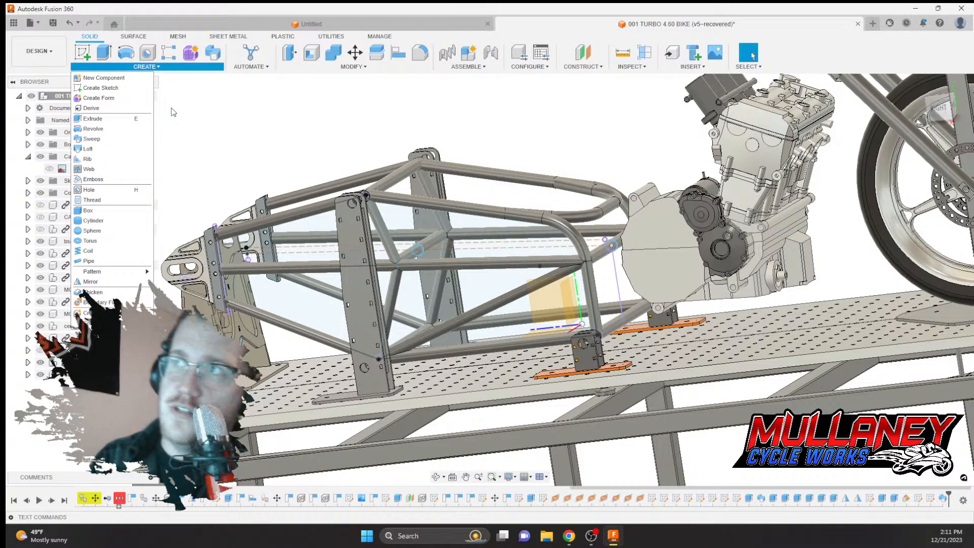
click(108, 282)
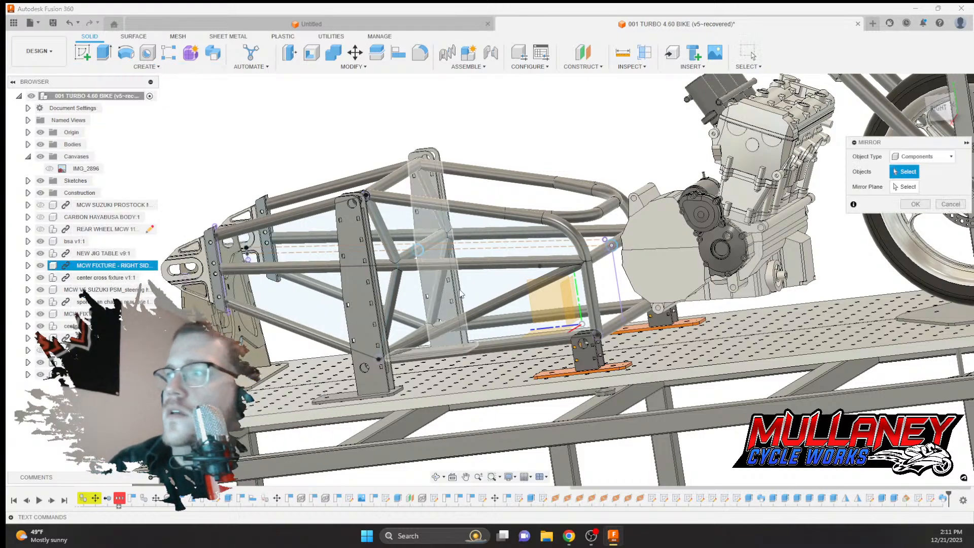
click(922, 156)
click(911, 170)
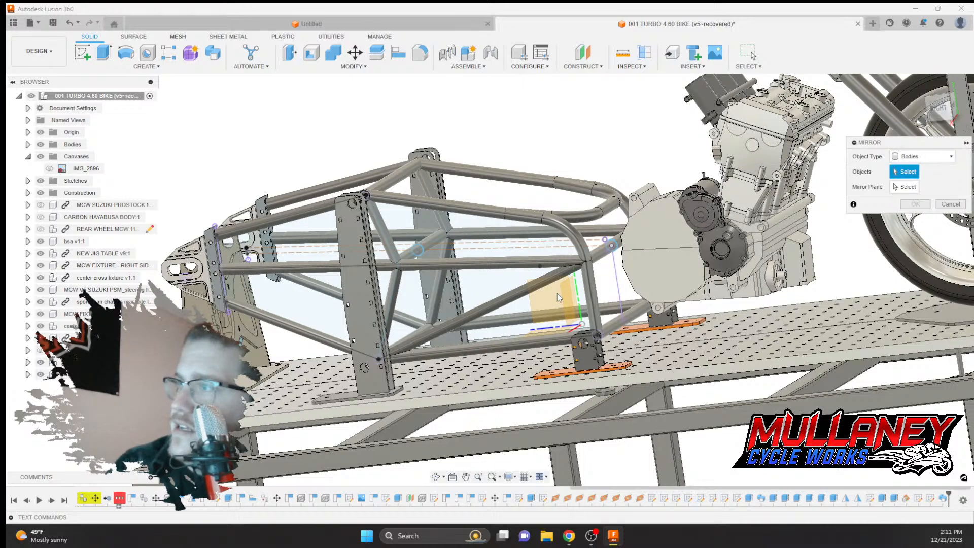
click(500, 303)
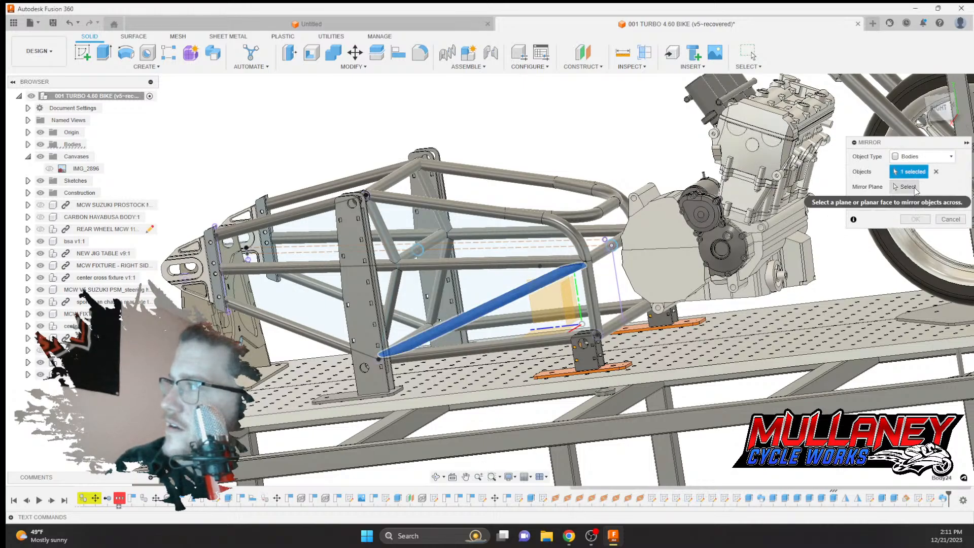
click(906, 186)
click(545, 303)
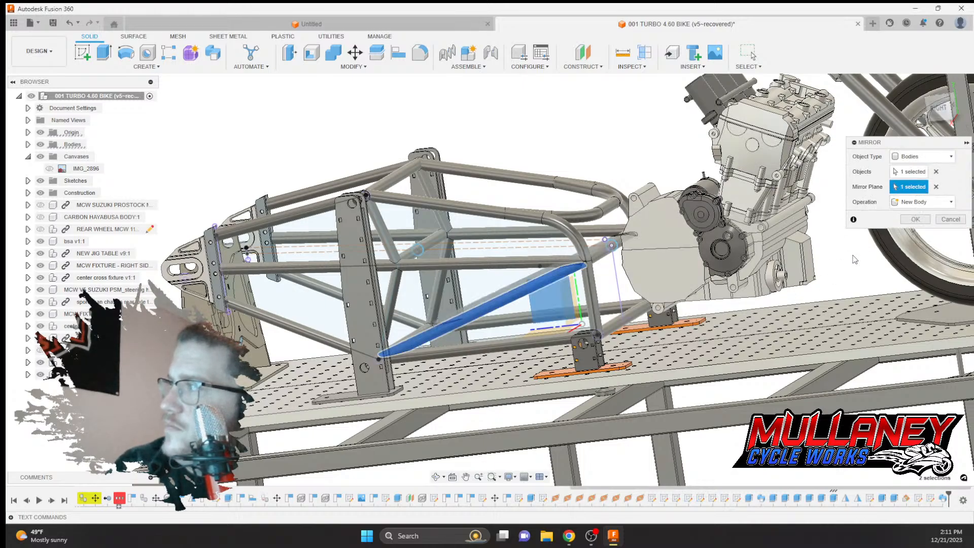
click(914, 219)
scroll(526, 235, down, 3)
shift+middle_drag(526, 235, 263, 116)
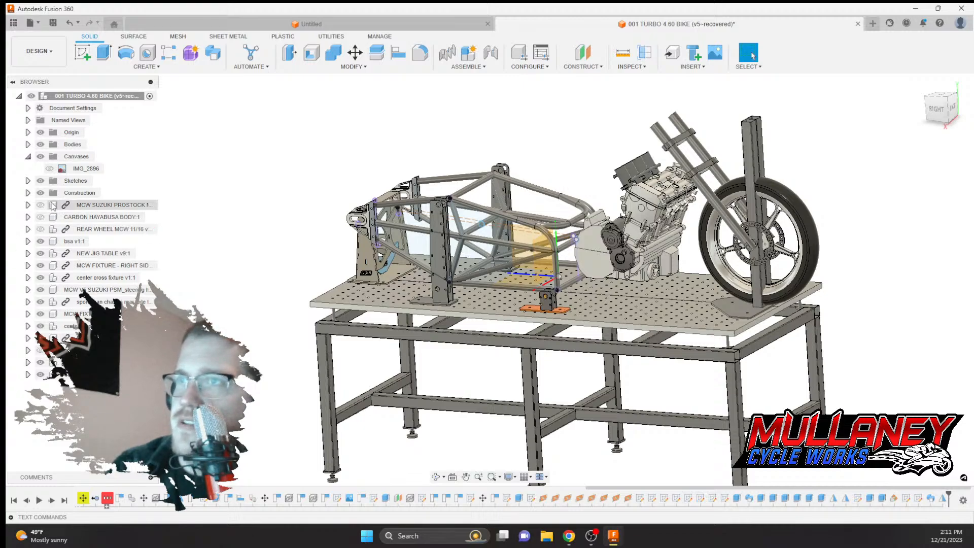
Rename Sketch8, the sketch of the right-hand side frame, to RIGHT SIDE TUBE LAYOUT
click(28, 181)
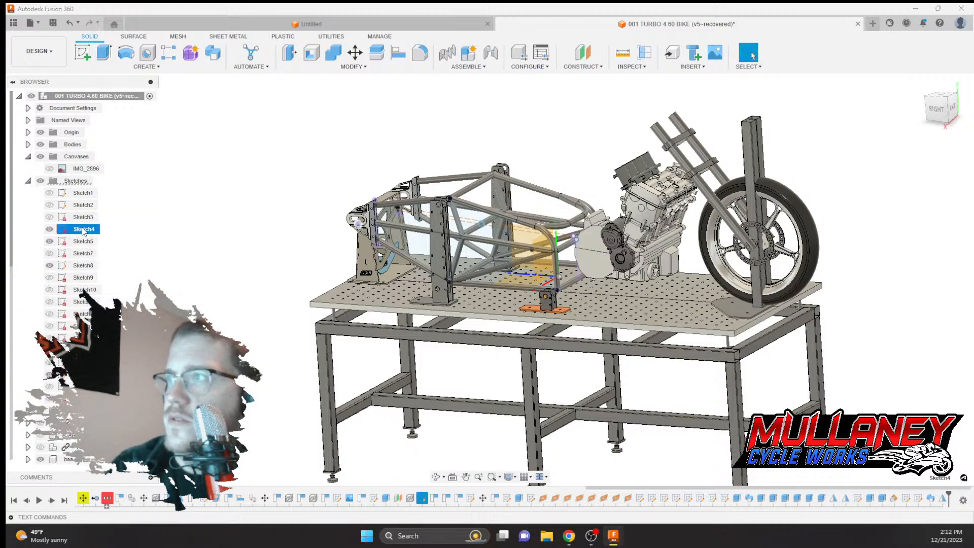
click(82, 241)
click(82, 240)
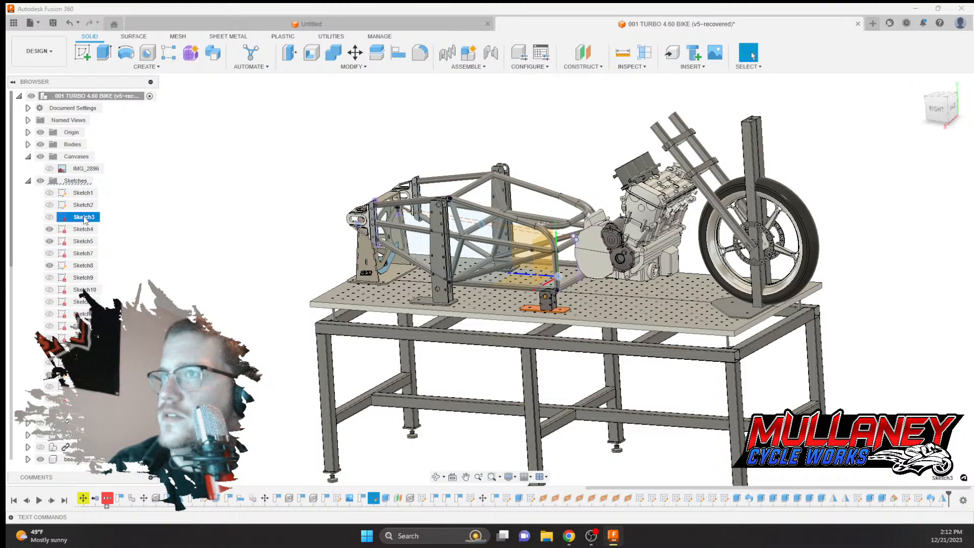
click(80, 266)
click(80, 266)
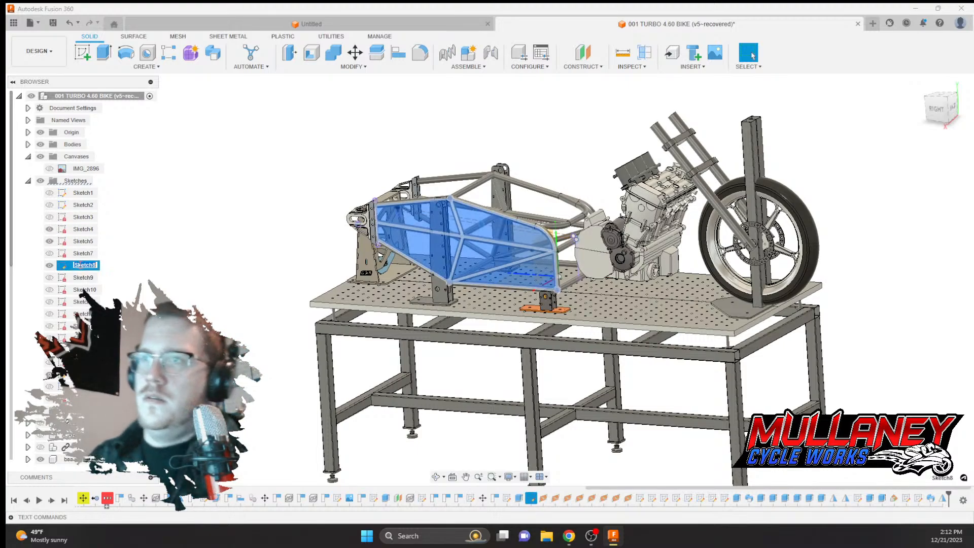
text(R)
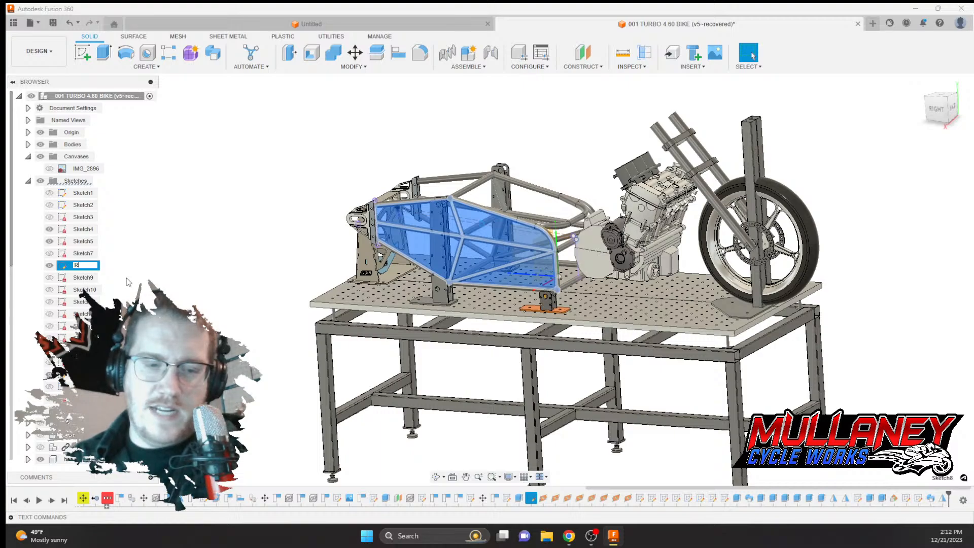
text(IGHT SIDE :K)
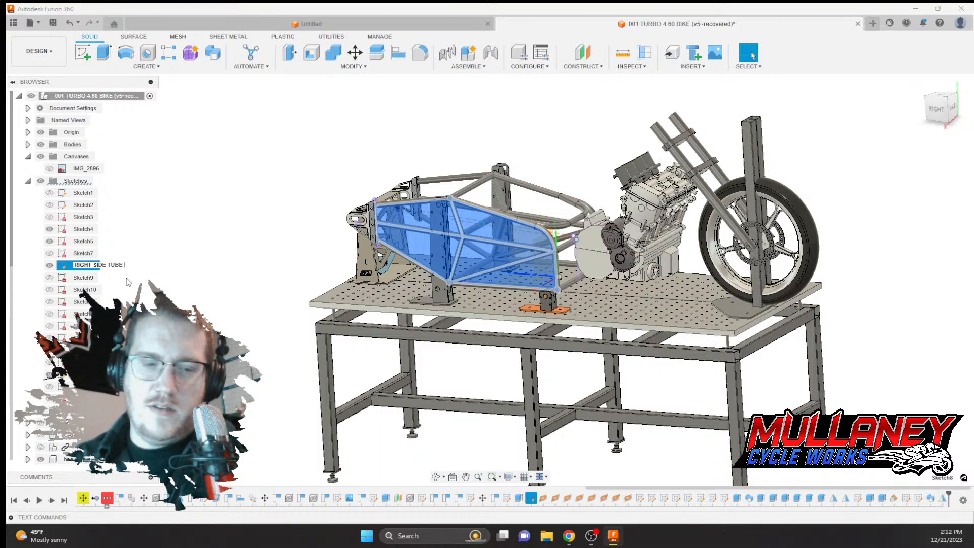
text( TUBE LAYOUT)
key(Return)
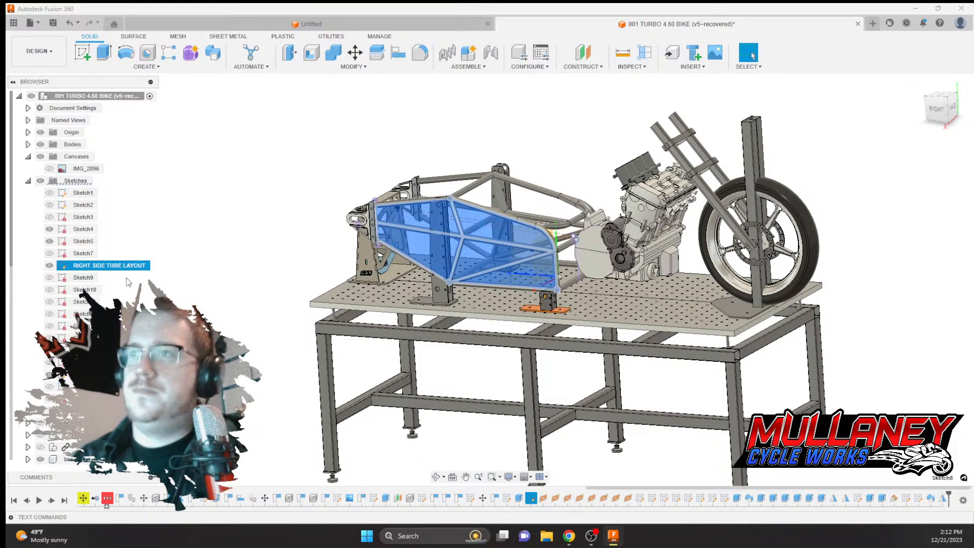
Hide all sketches along with the origin's X, Y and Z axes and its visible construction planes
click(184, 195)
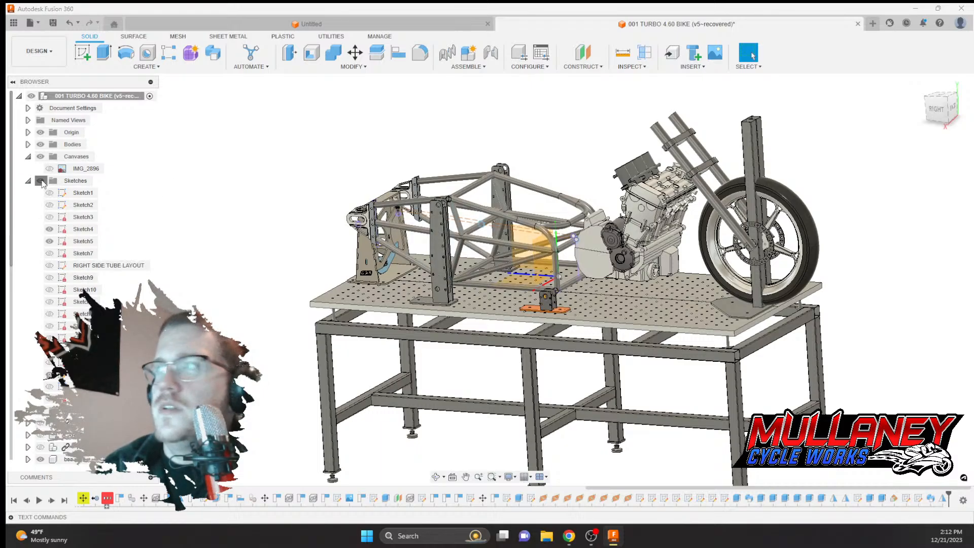
shift+middle_drag(270, 226, 267, 235)
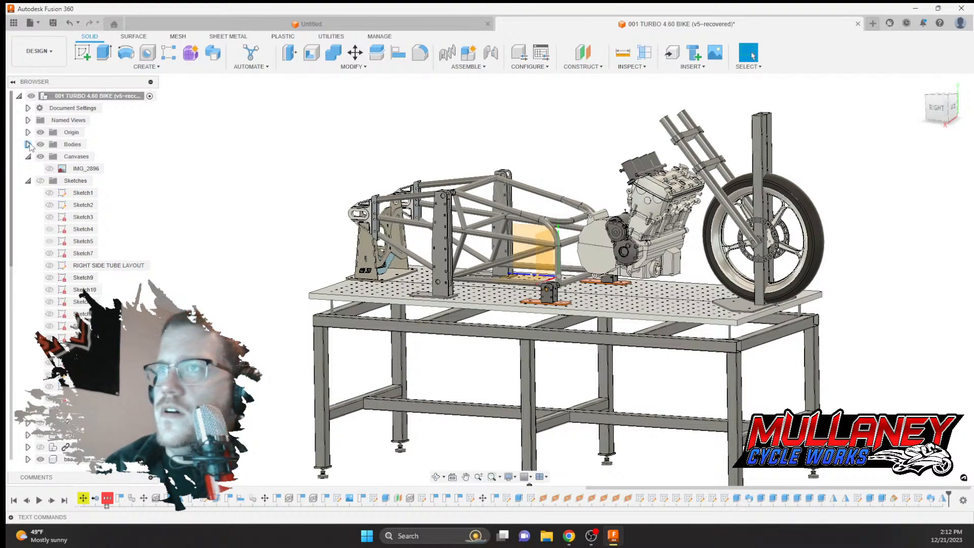
click(28, 132)
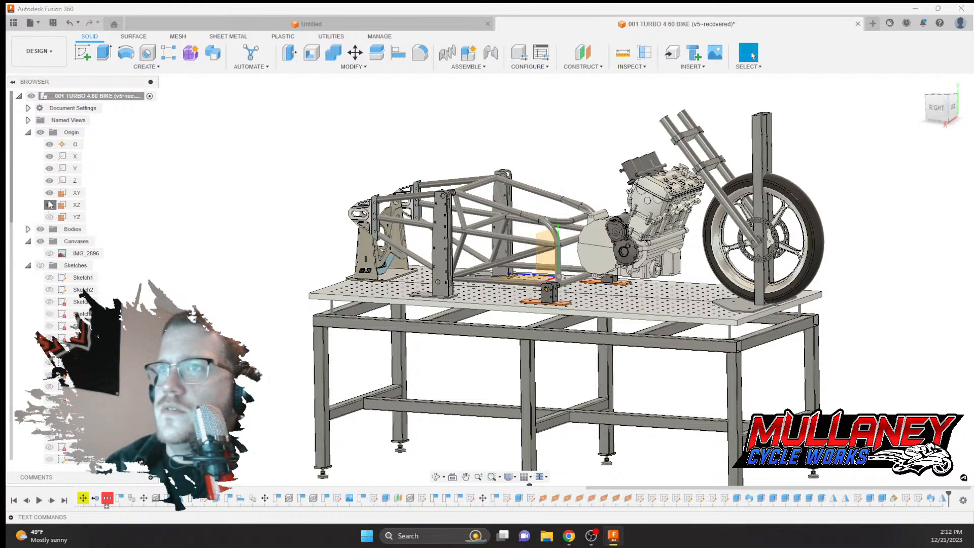
click(50, 192)
click(49, 180)
click(50, 168)
click(49, 155)
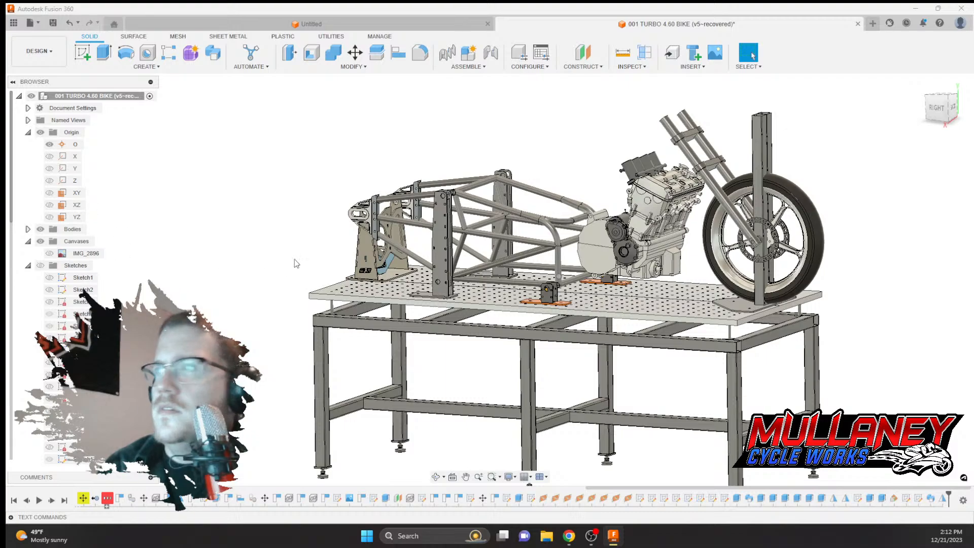
right_click(272, 207)
click(286, 132)
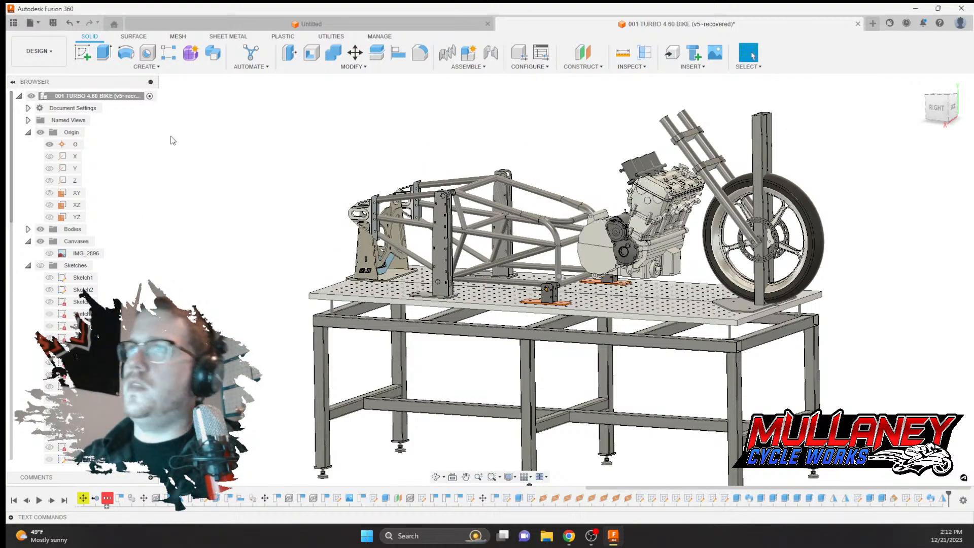
Collapse the Canvases and Sketches folders and expand the Bodies folder to list the tube bodies
click(28, 242)
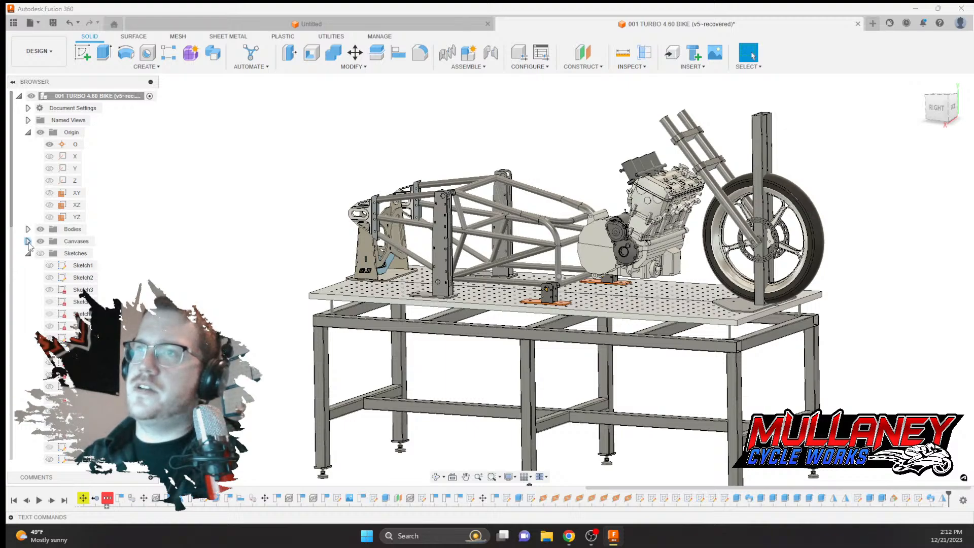
click(28, 253)
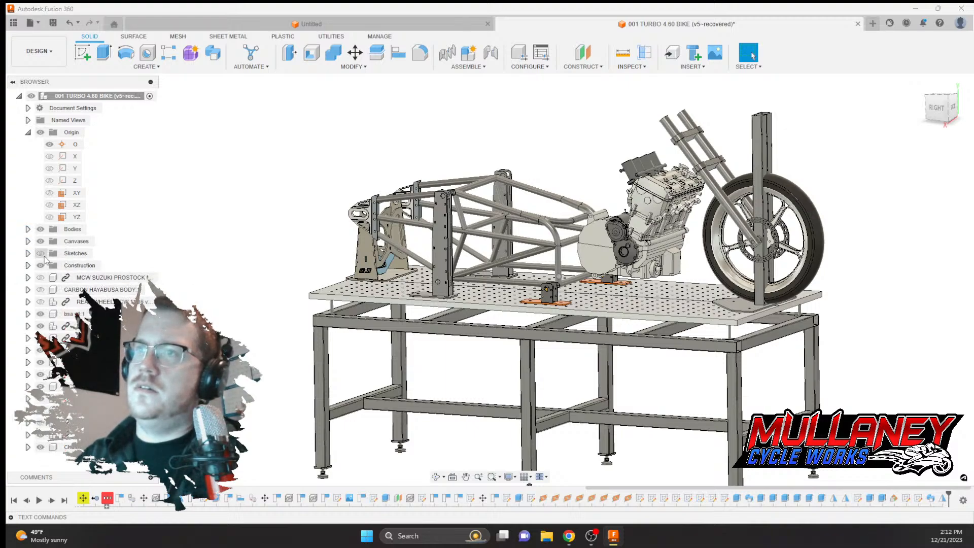
click(28, 229)
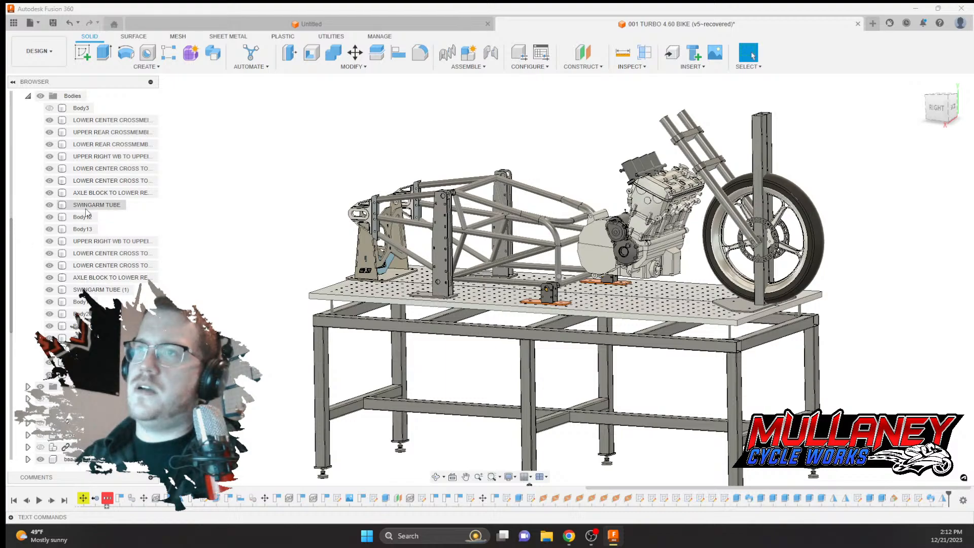
right_click(85, 122)
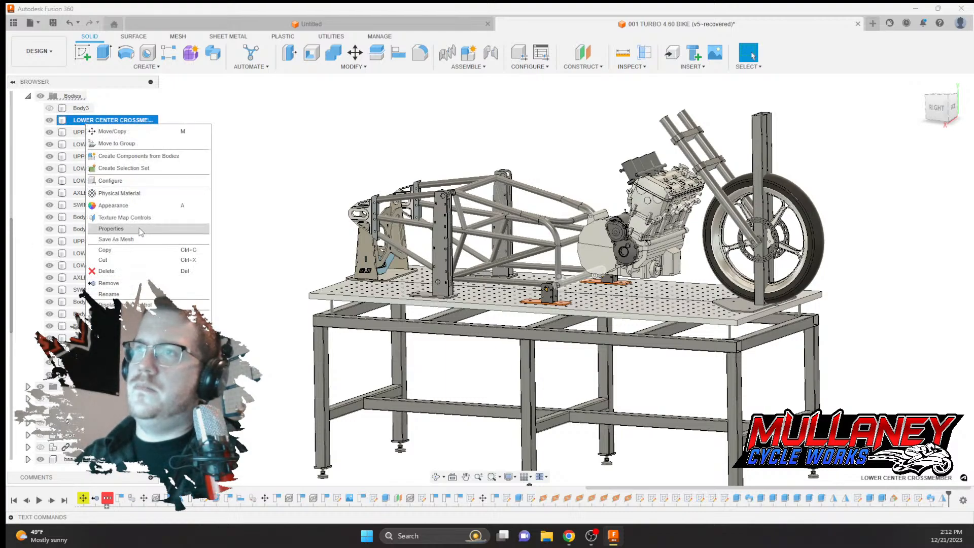
click(271, 205)
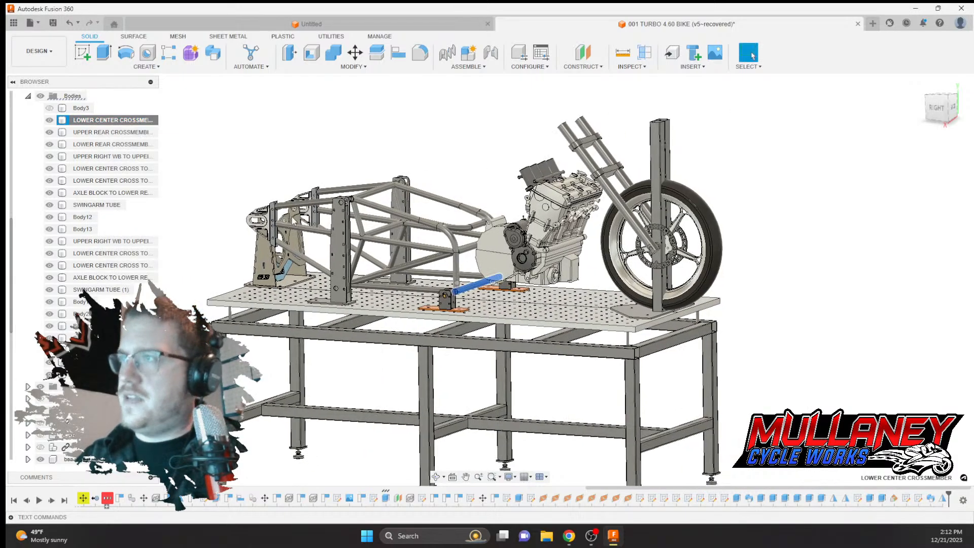
scroll(243, 212, up, 5)
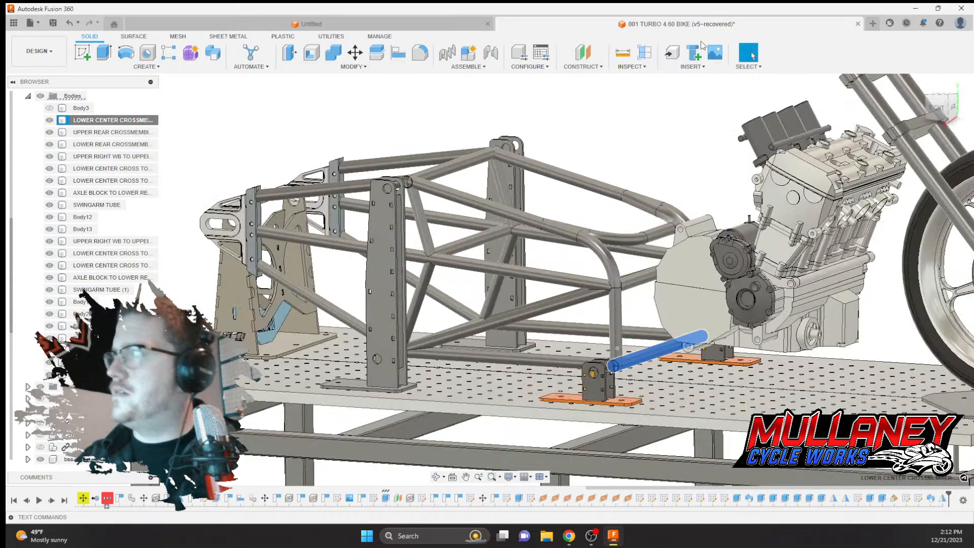
click(432, 156)
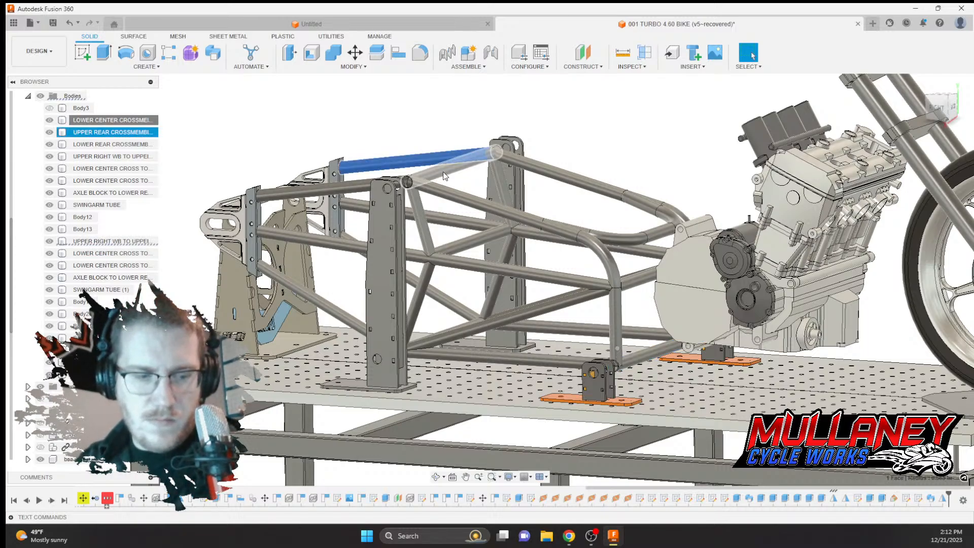
ctrl+click(447, 169)
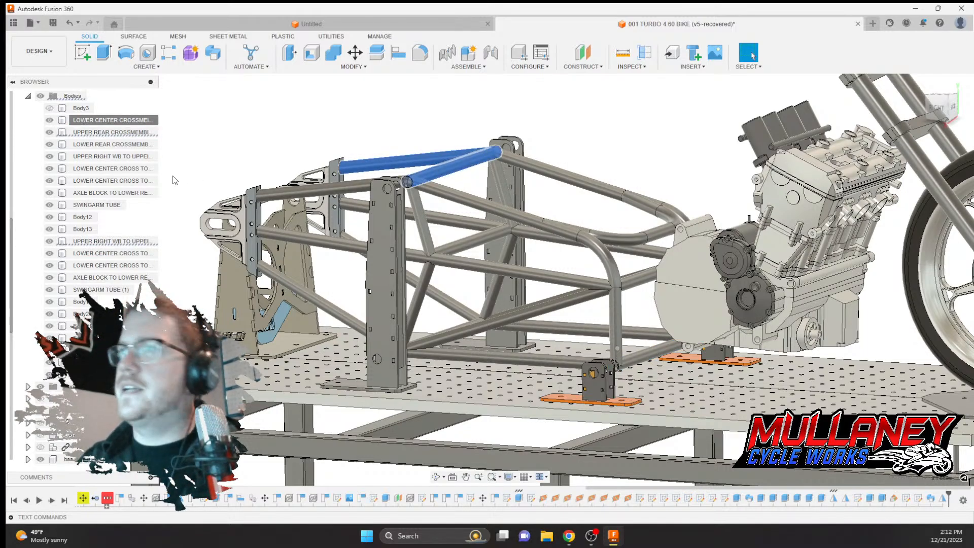
Assign the physical material Steel AISI 4130 366 QT from the metal library to all chassis tube bodies, from LOWER CENTER CROSSMEMBER down
click(102, 124)
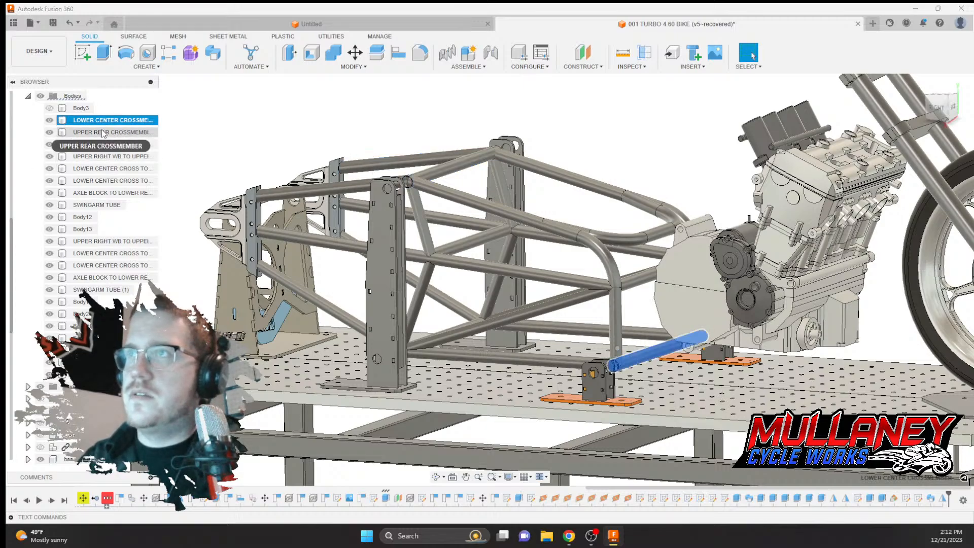
shift+click(70, 378)
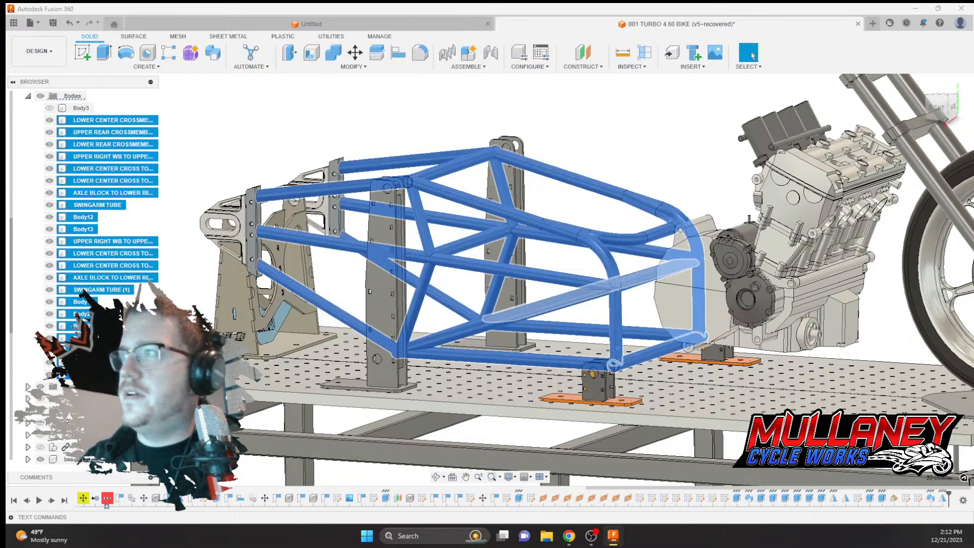
right_click(114, 270)
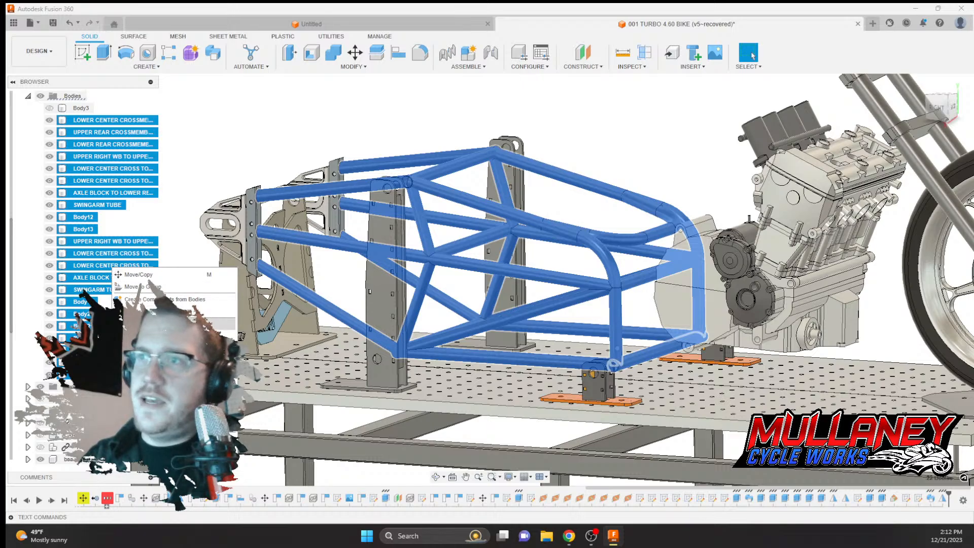
click(152, 323)
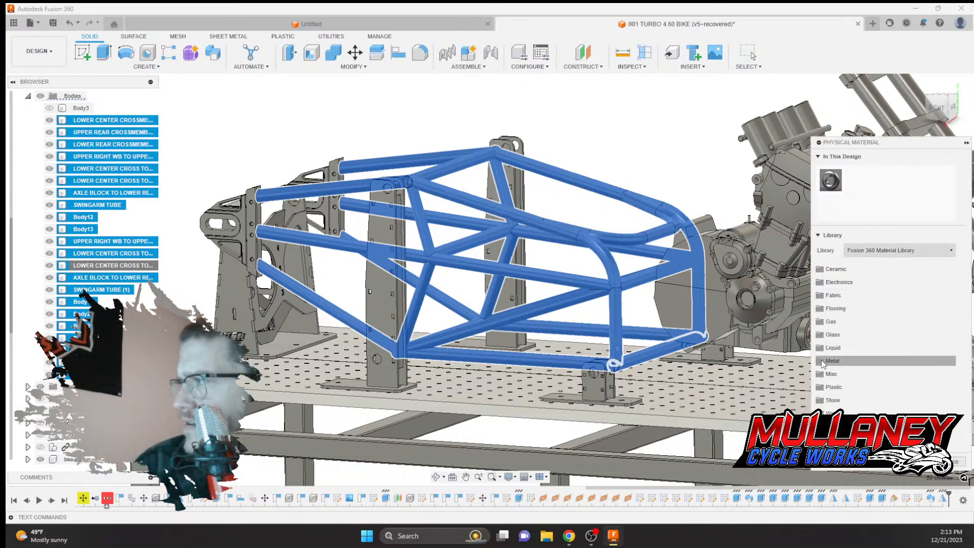
click(832, 361)
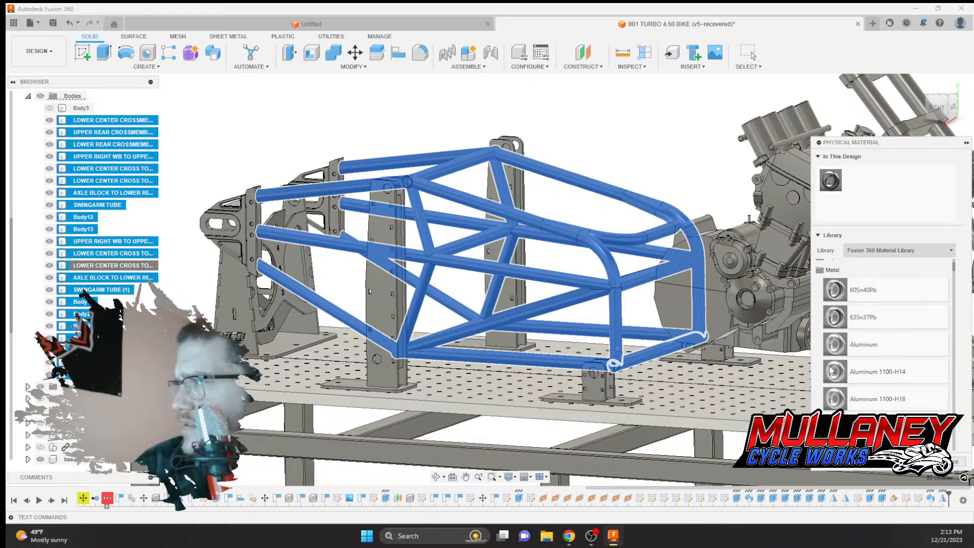
scroll(832, 365, down, 6)
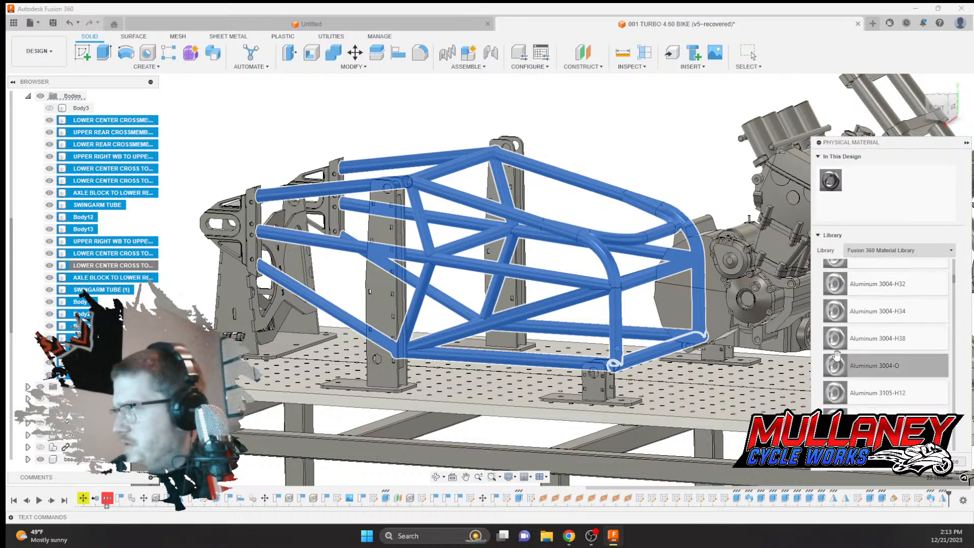
scroll(837, 355, down, 8)
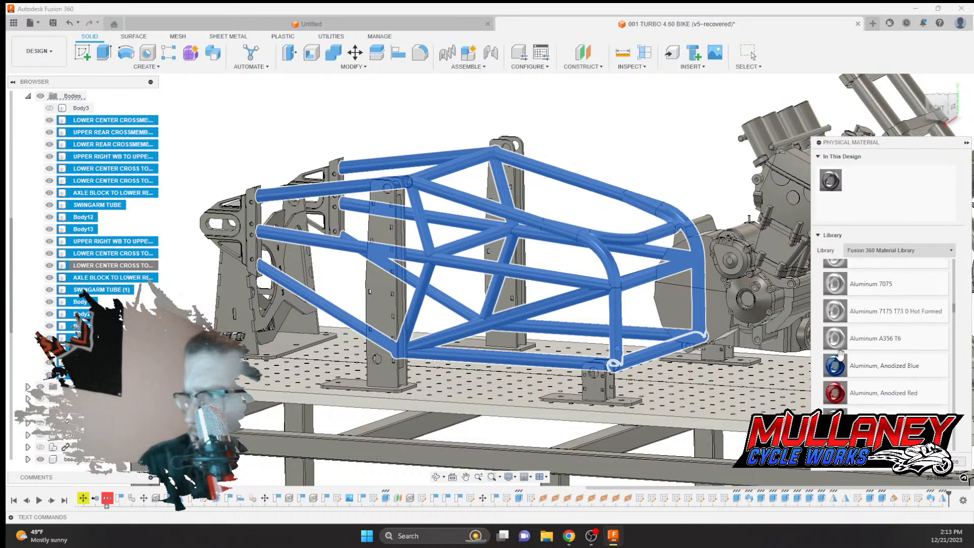
scroll(840, 355, down, 15)
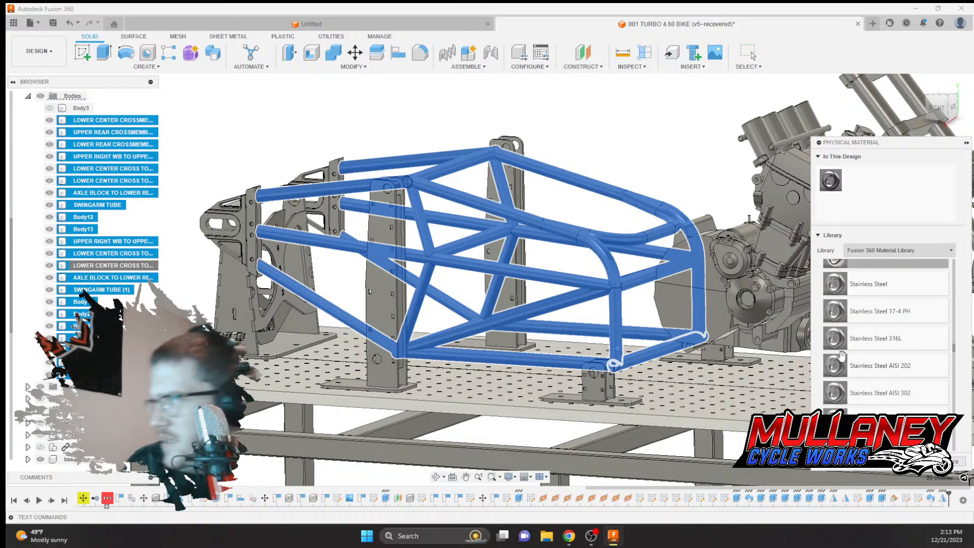
scroll(842, 355, down, 12)
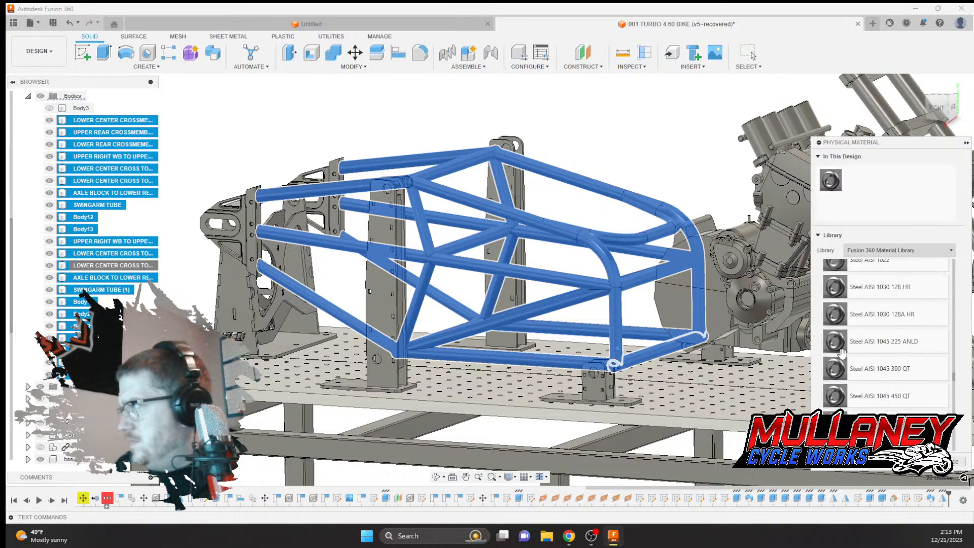
scroll(842, 353, down, 12)
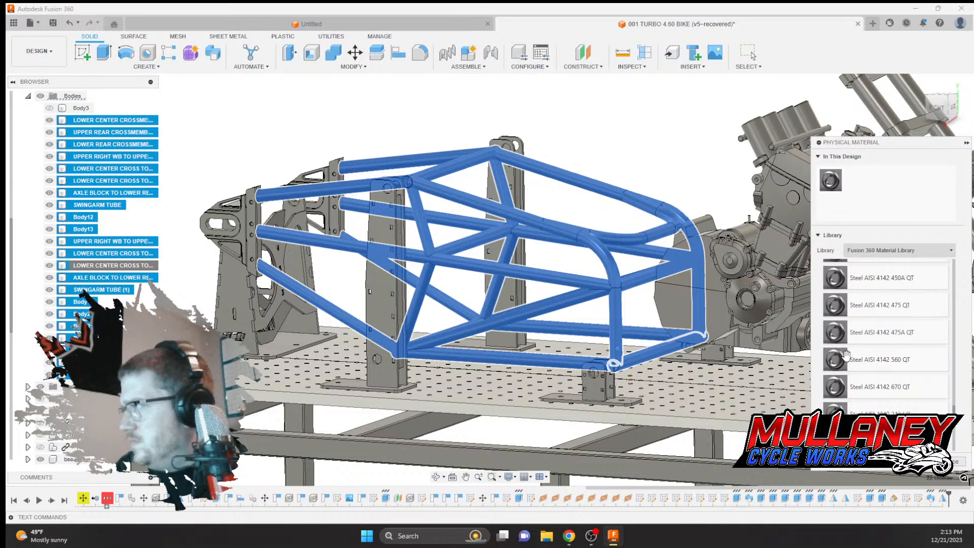
scroll(858, 358, up, 5)
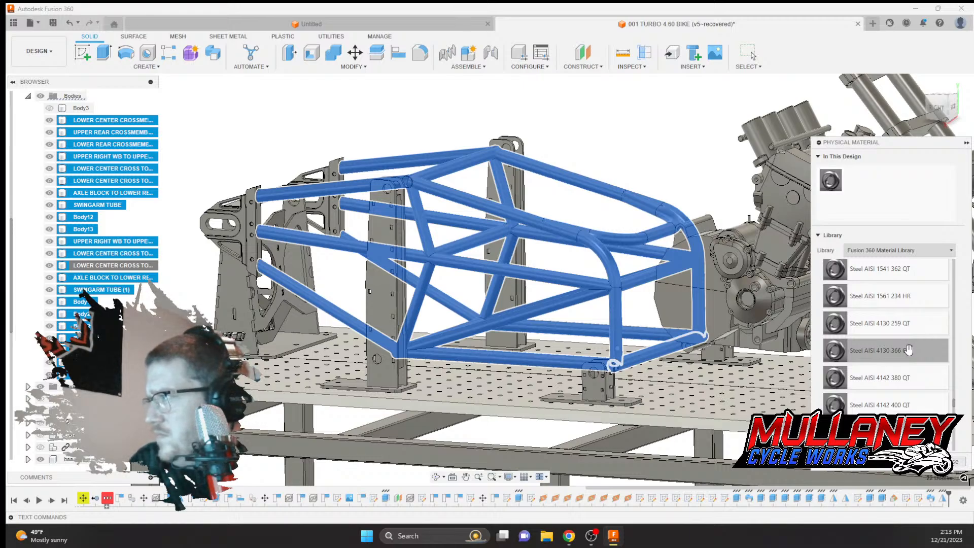
drag(903, 351, 604, 265)
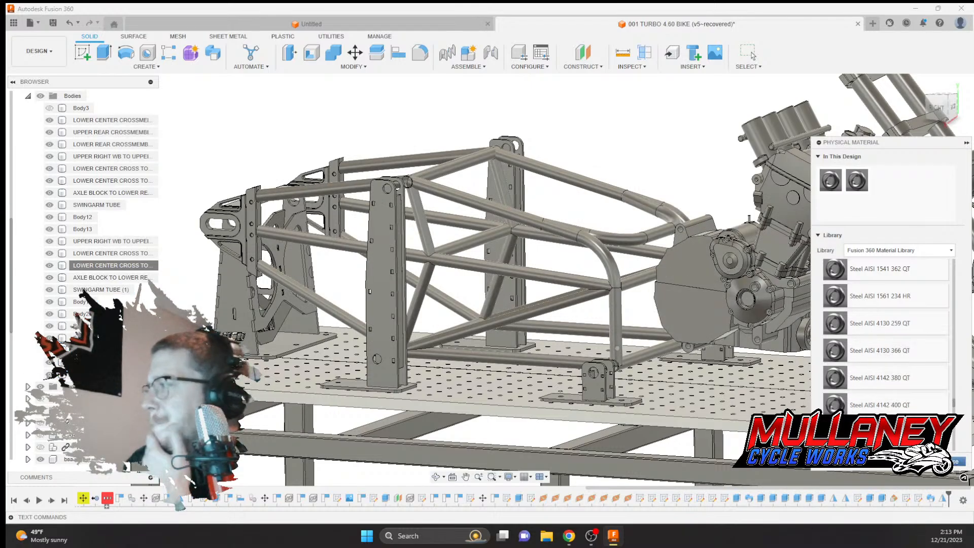
click(955, 461)
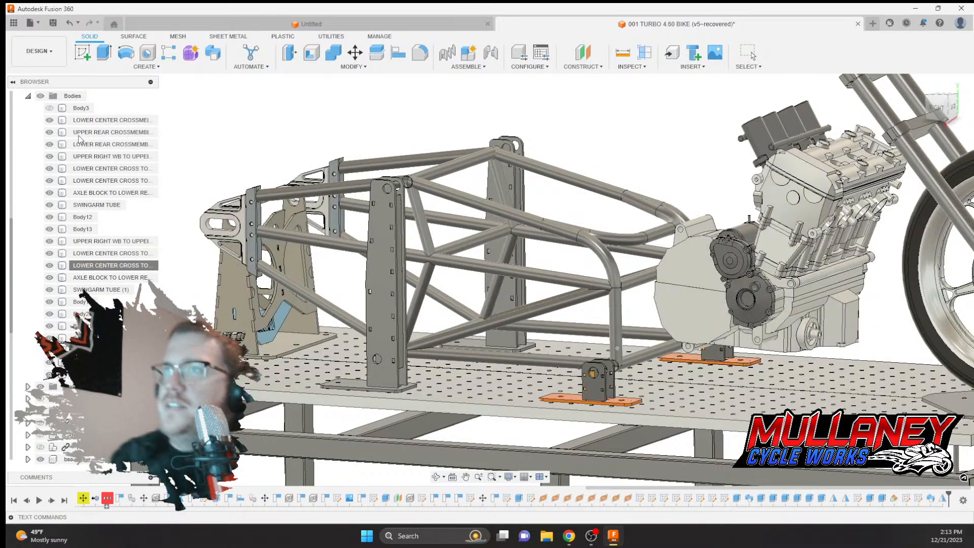
Check the combined mass and material properties of all the chassis tube bodies
click(86, 120)
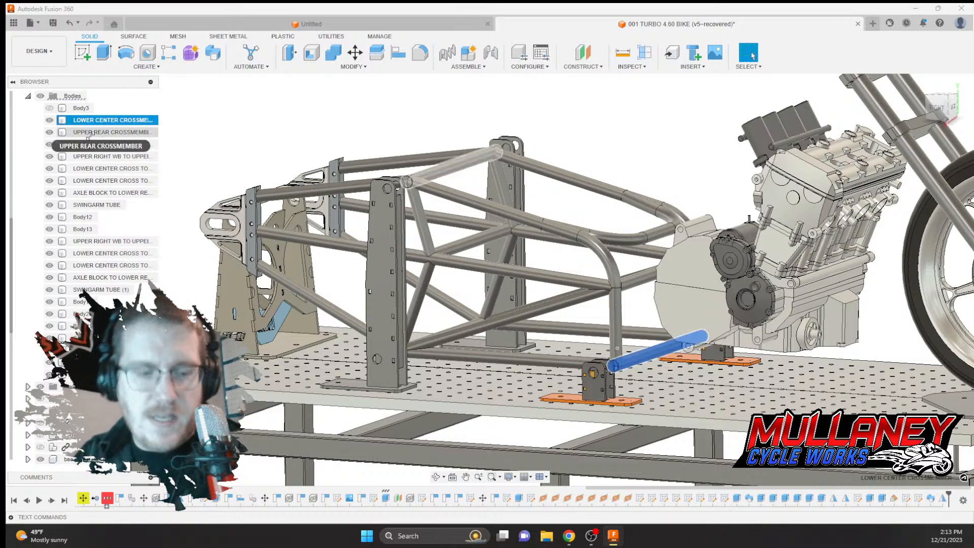
shift+click(86, 375)
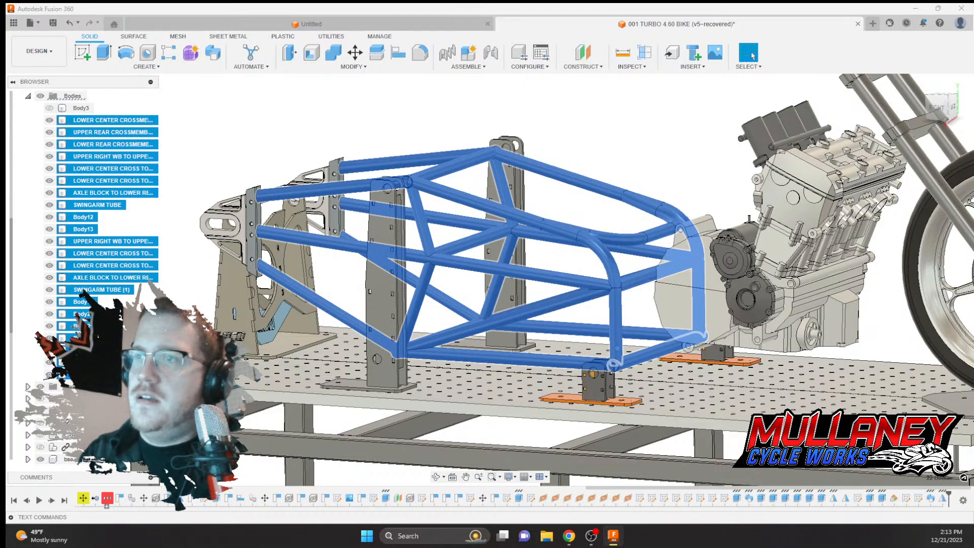
right_click(89, 375)
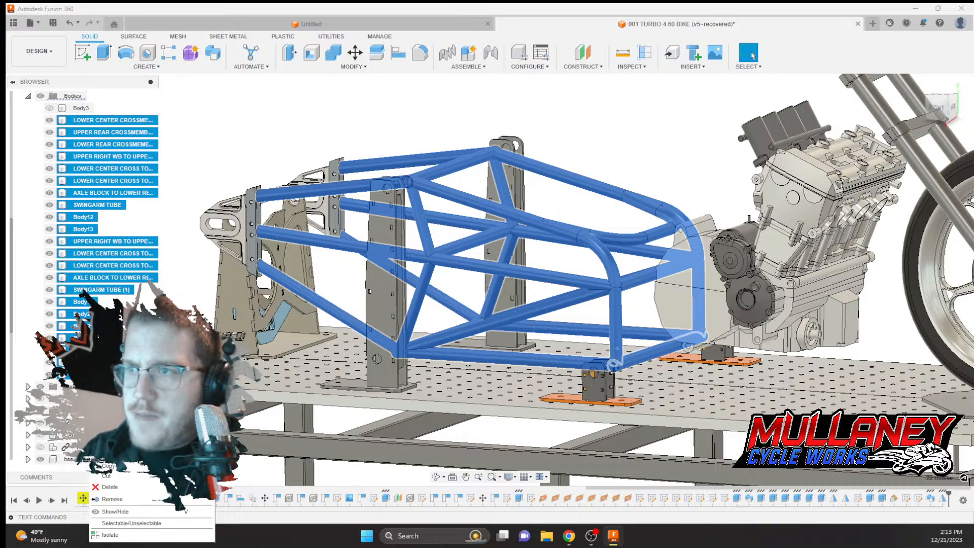
click(116, 442)
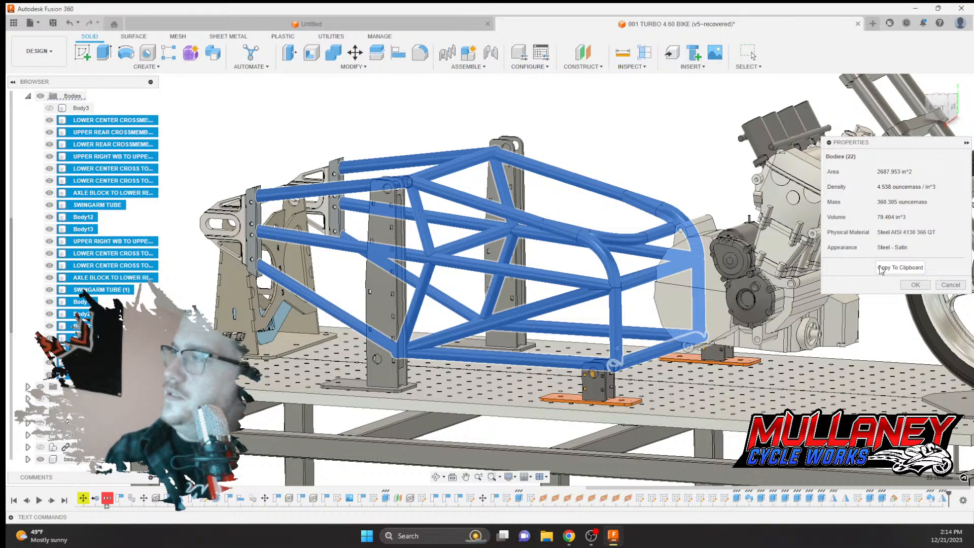
click(916, 285)
click(554, 130)
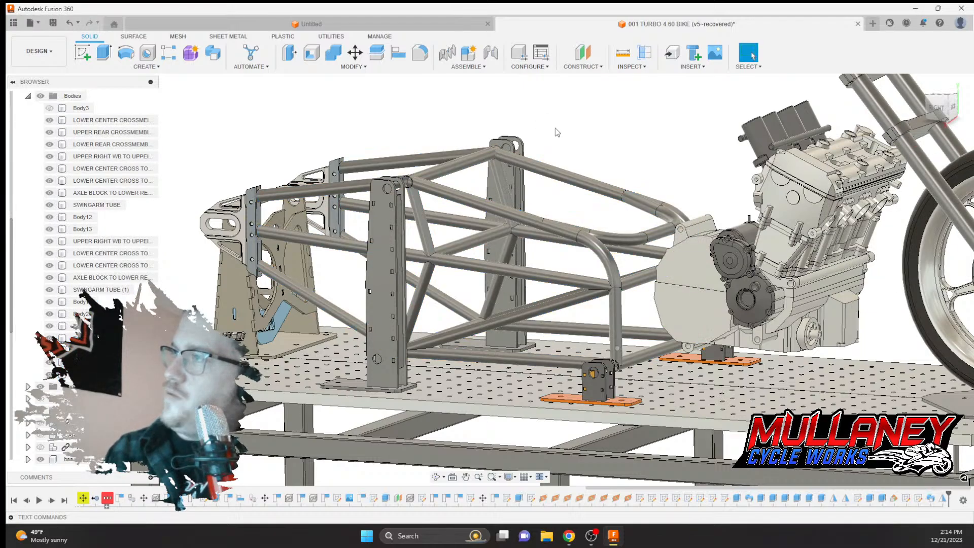
middle_drag(564, 127, 443, 157)
scroll(519, 142, down, 2)
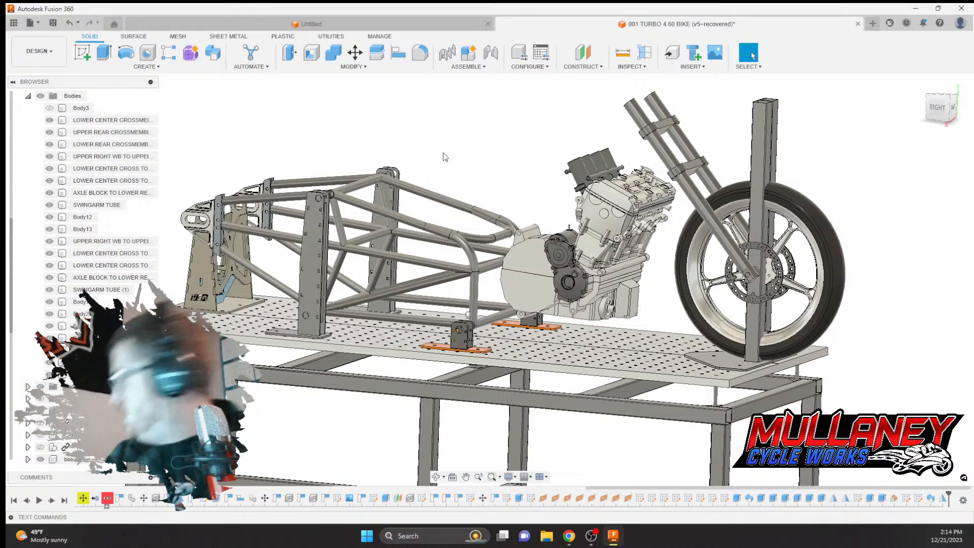